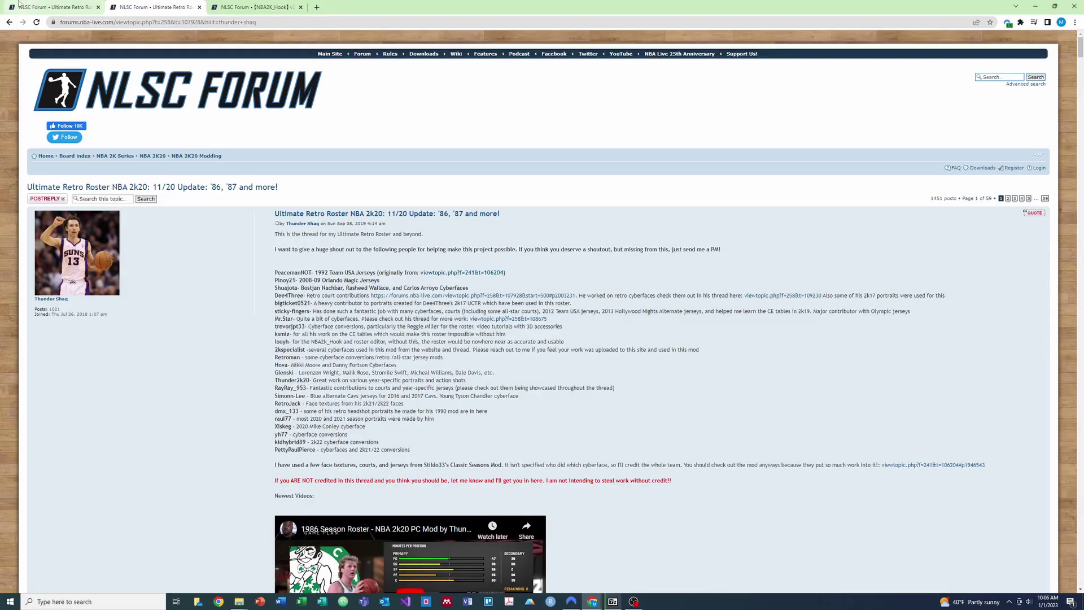
# Review the first page of the Ultimate Retro Roster thread for the required mod packs and installation instructions
pyautogui.click(19, 4)
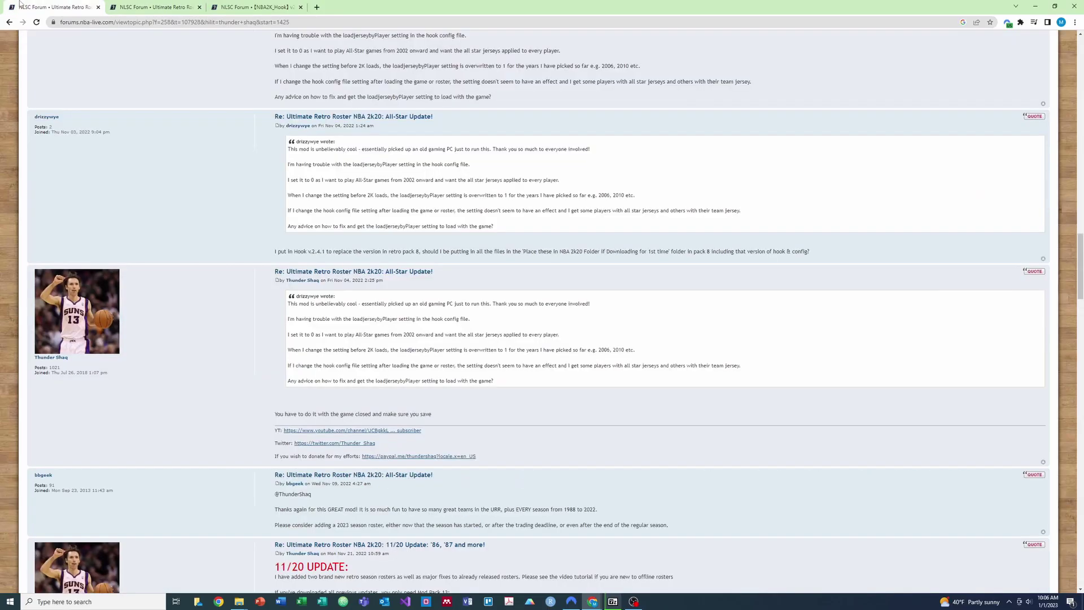
pyautogui.click(149, 7)
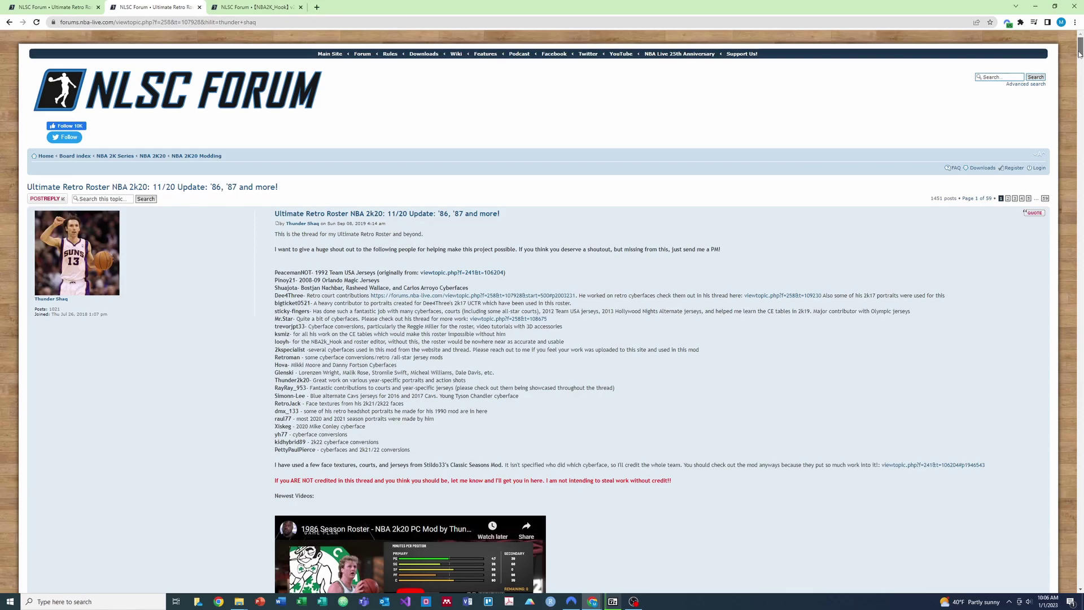
pyautogui.scroll(-2, 1080, 54)
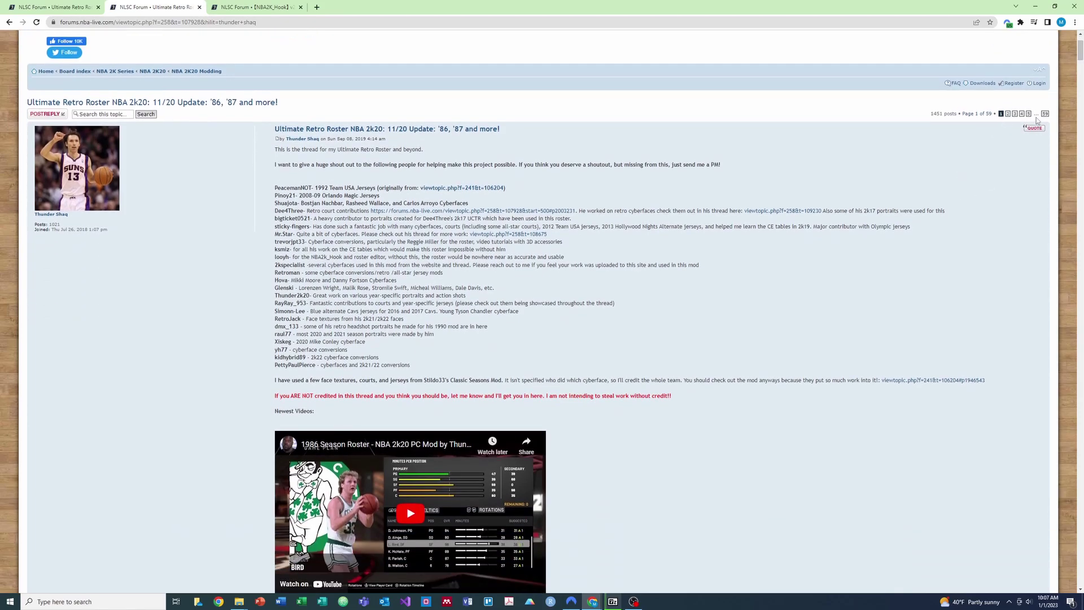
pyautogui.scroll(-5, 1080, 66)
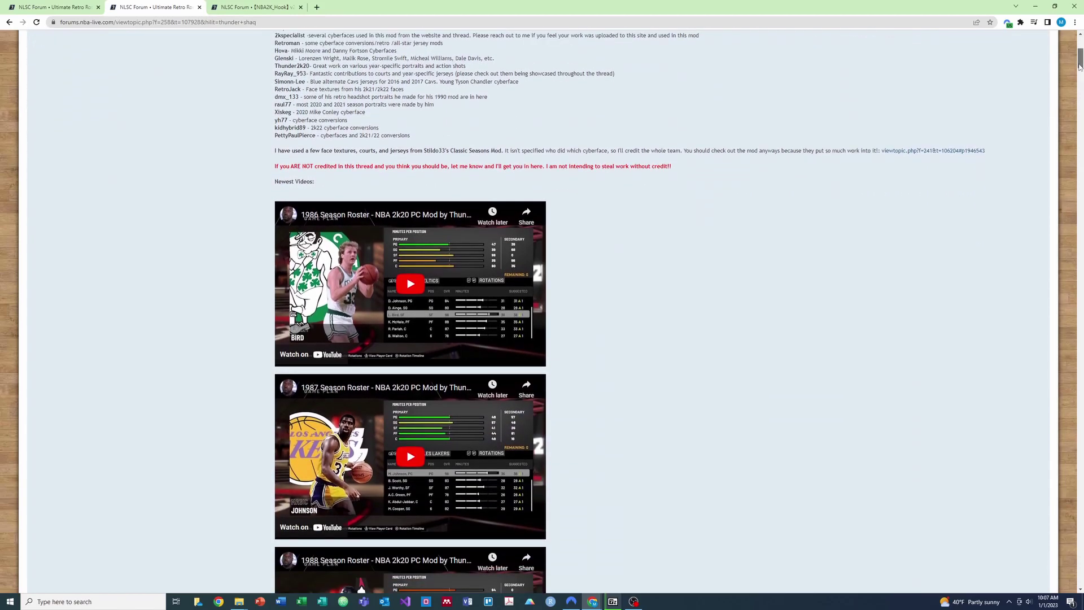
pyautogui.moveTo(1079, 67); pyautogui.dragTo(1080, 153)
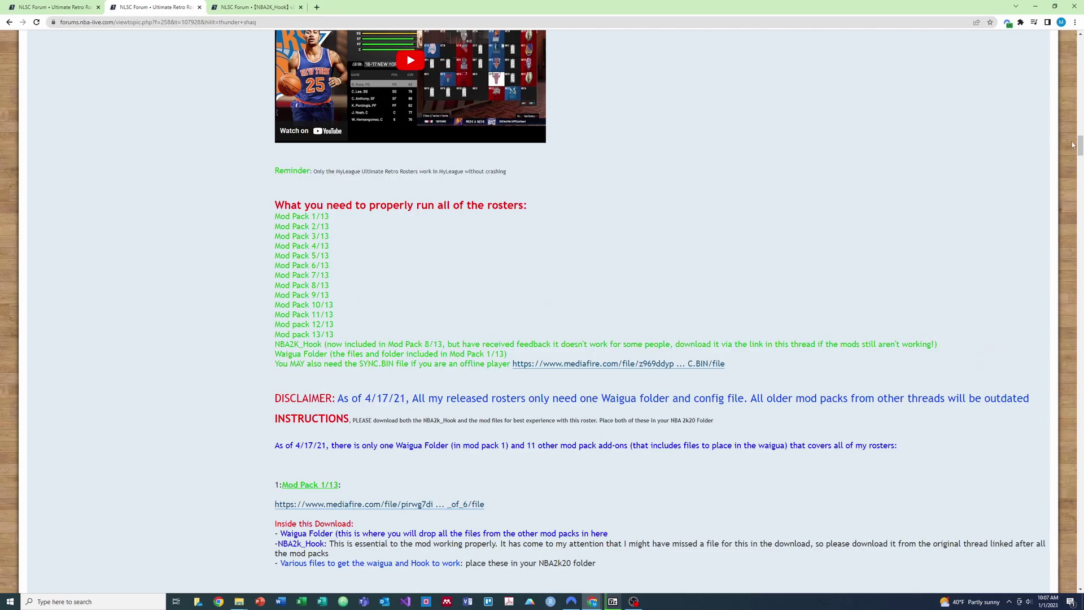
pyautogui.moveTo(1079, 141); pyautogui.dragTo(1080, 145)
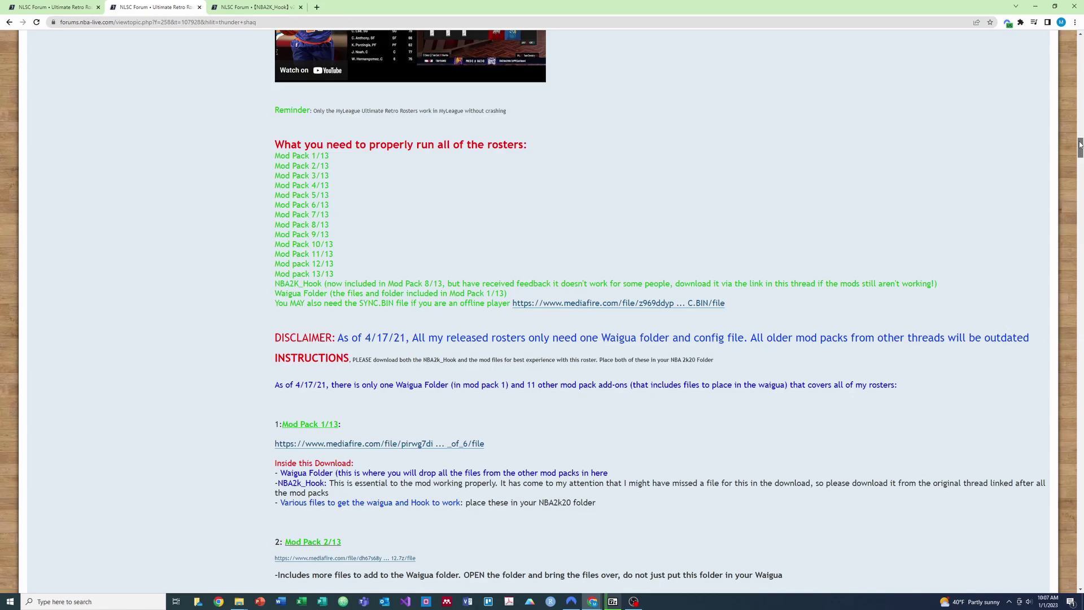
pyautogui.moveTo(1079, 144); pyautogui.dragTo(1080, 145)
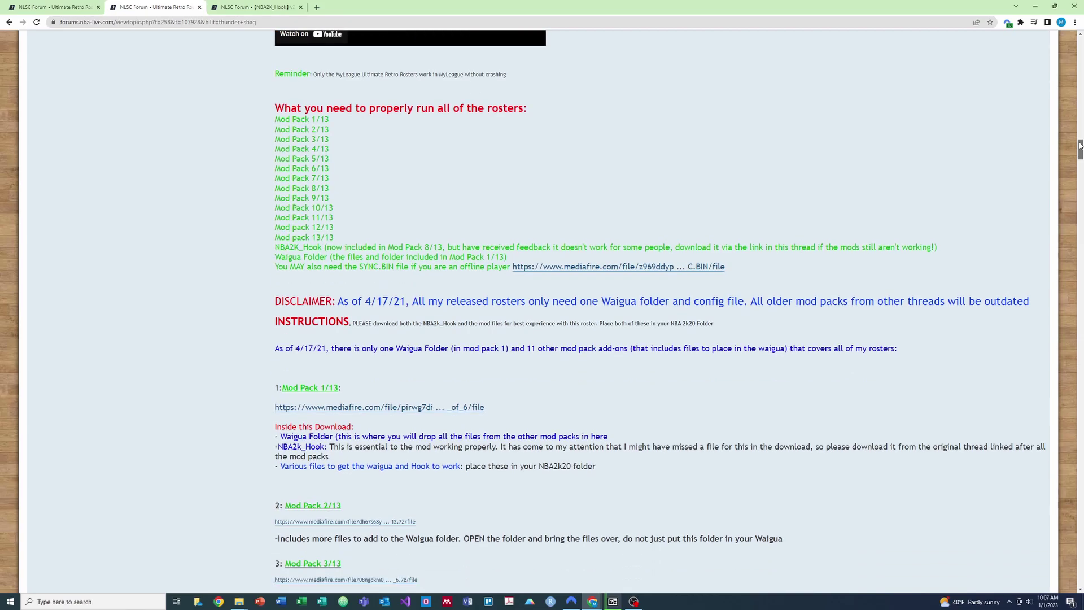
pyautogui.moveTo(1080, 146); pyautogui.dragTo(1080, 154)
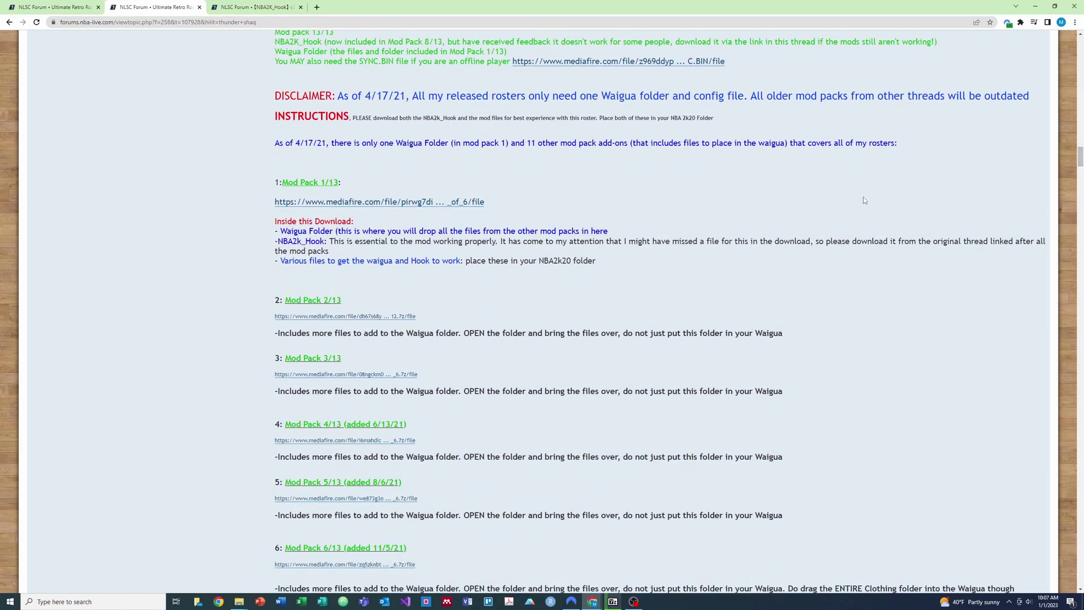
# Download Mod Pack 1/13 from MediaFire into the 2k20 Roster Files folder and close the leftover browser tabs
pyautogui.click(445, 207)
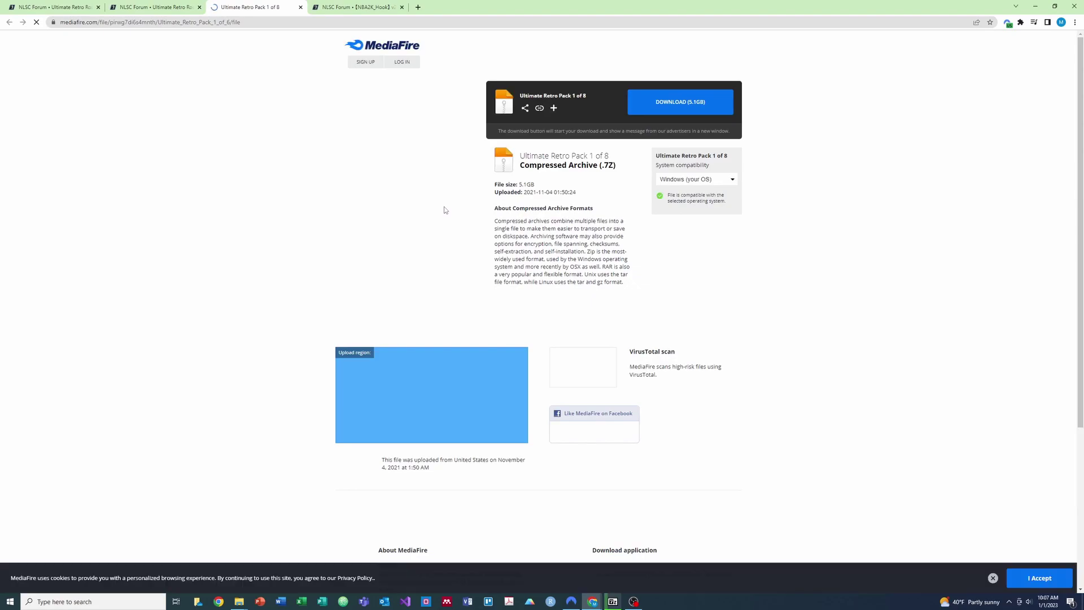
pyautogui.click(670, 108)
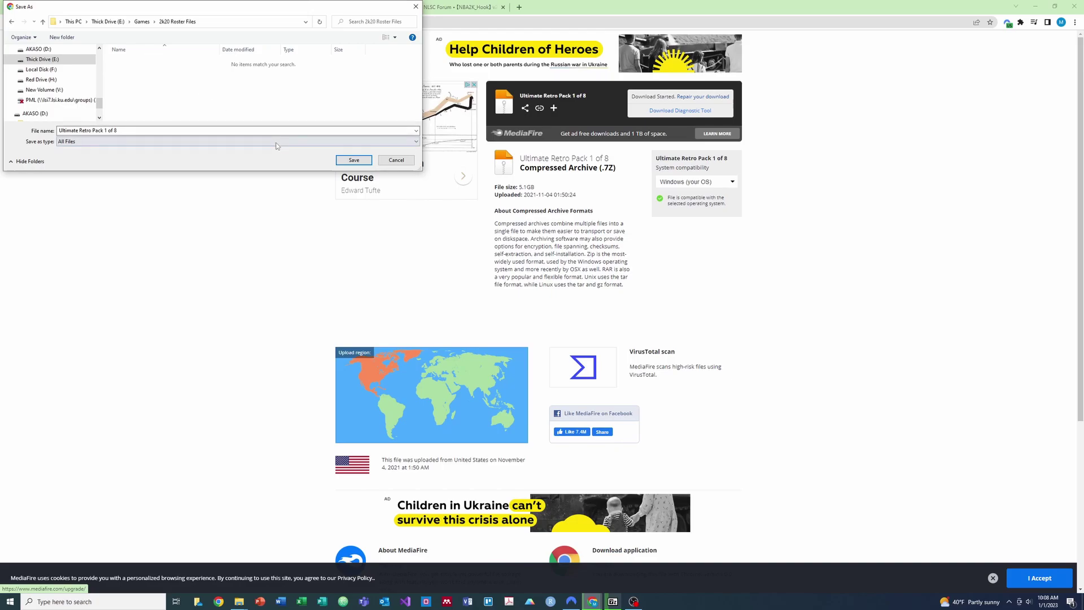
pyautogui.click(354, 160)
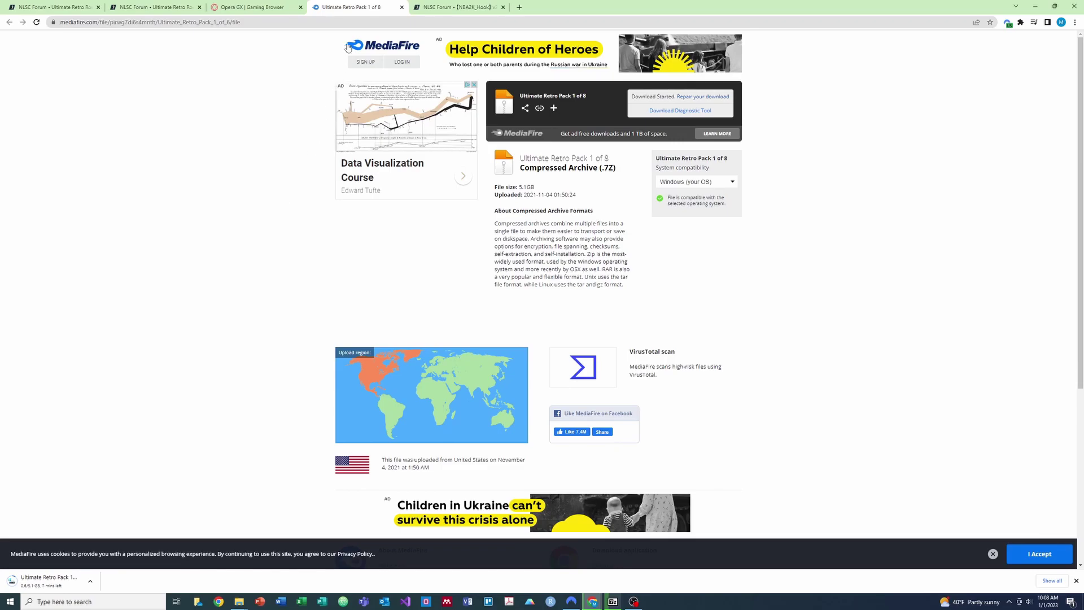
pyautogui.click(301, 8)
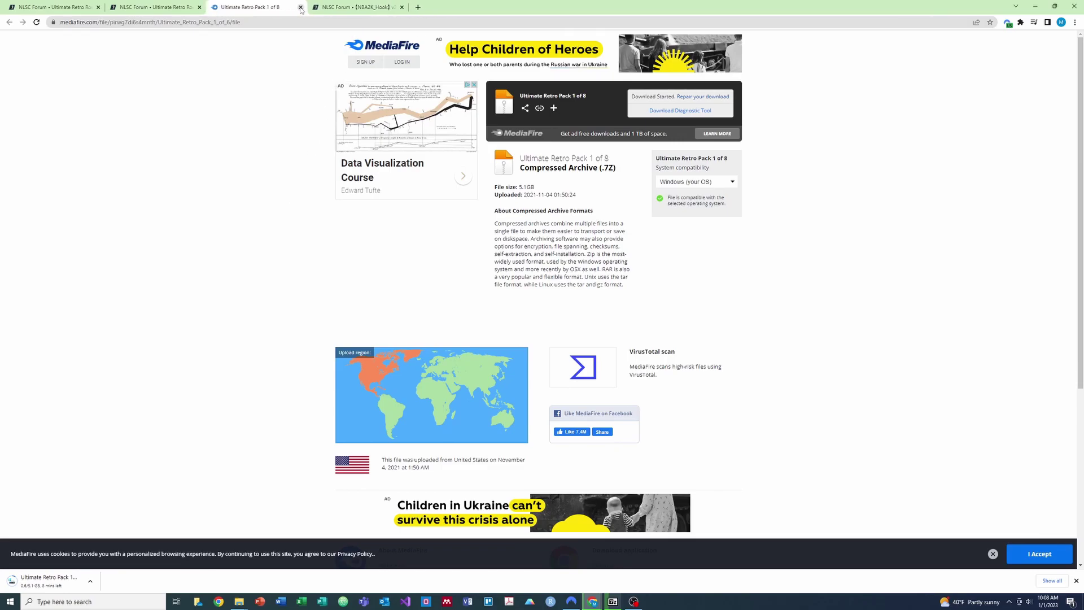
pyautogui.click(300, 7)
pyautogui.click(99, 8)
pyautogui.click(48, 8)
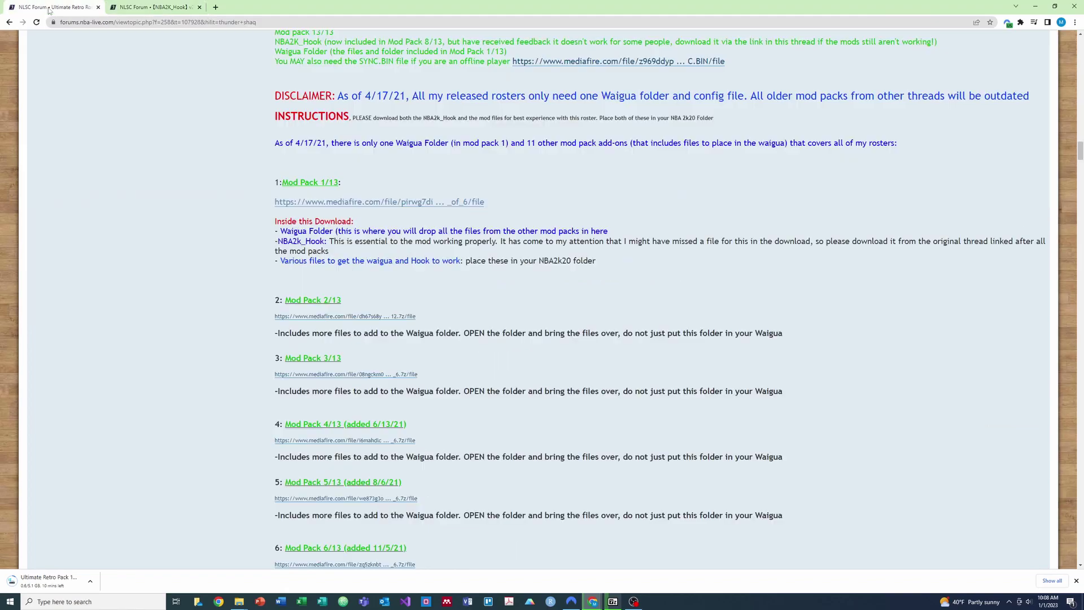
# Open the links for Mod Packs 2, 3 and 4 in new tabs and save Pack 2 in the 2k20 Roster Files folder
pyautogui.rightClick(370, 317)
pyautogui.click(390, 325)
pyautogui.rightClick(368, 379)
pyautogui.click(373, 384)
pyautogui.rightClick(343, 440)
pyautogui.click(367, 443)
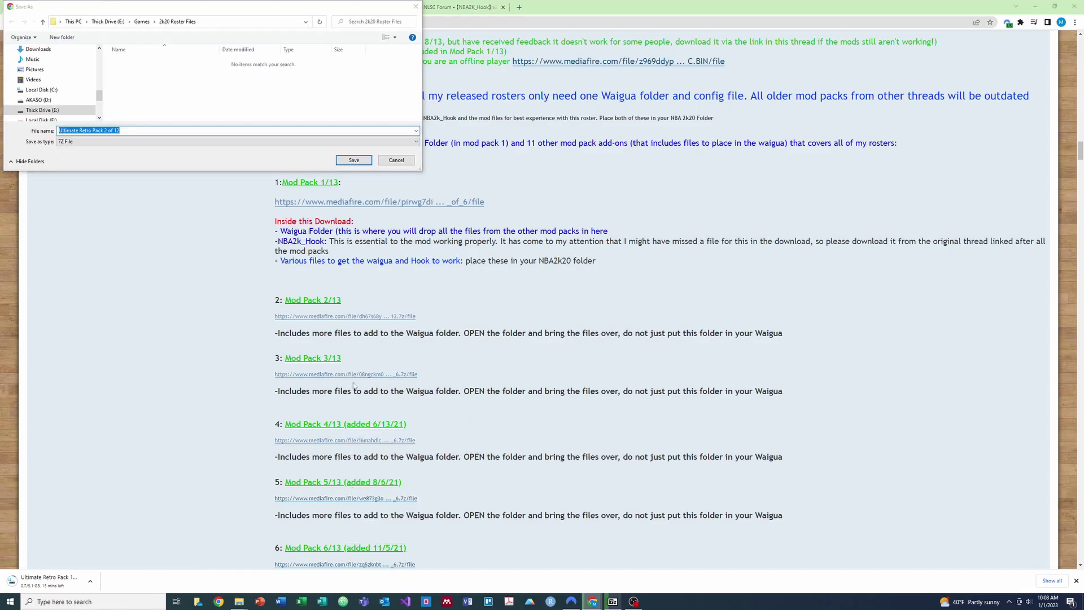
pyautogui.click(353, 159)
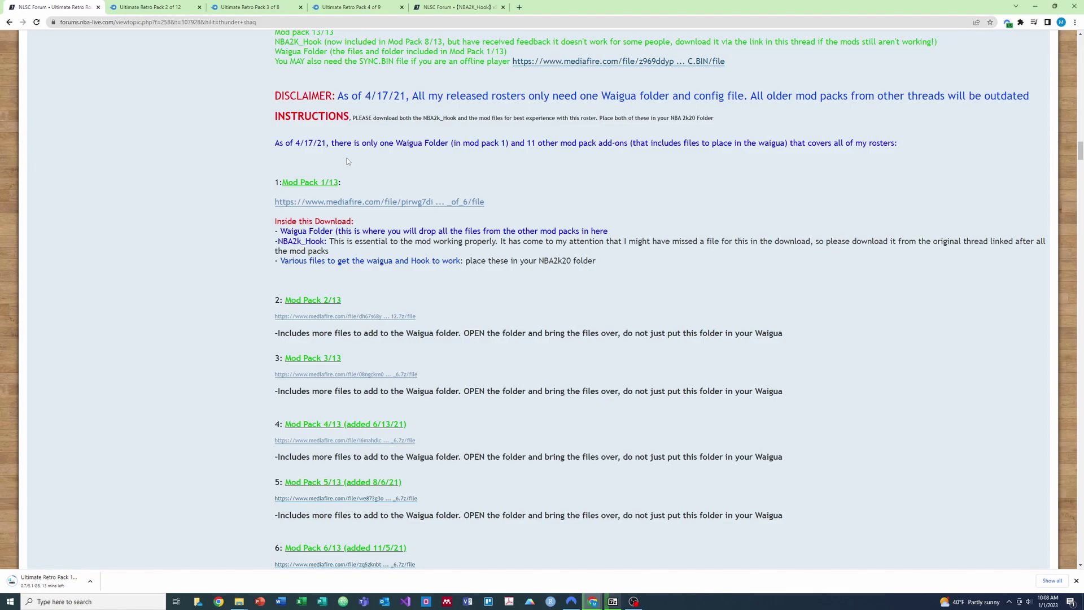
# Download Ultimate Retro Packs 3 and 4 from their MediaFire pages into the roster files folder
pyautogui.click(226, 5)
pyautogui.click(675, 107)
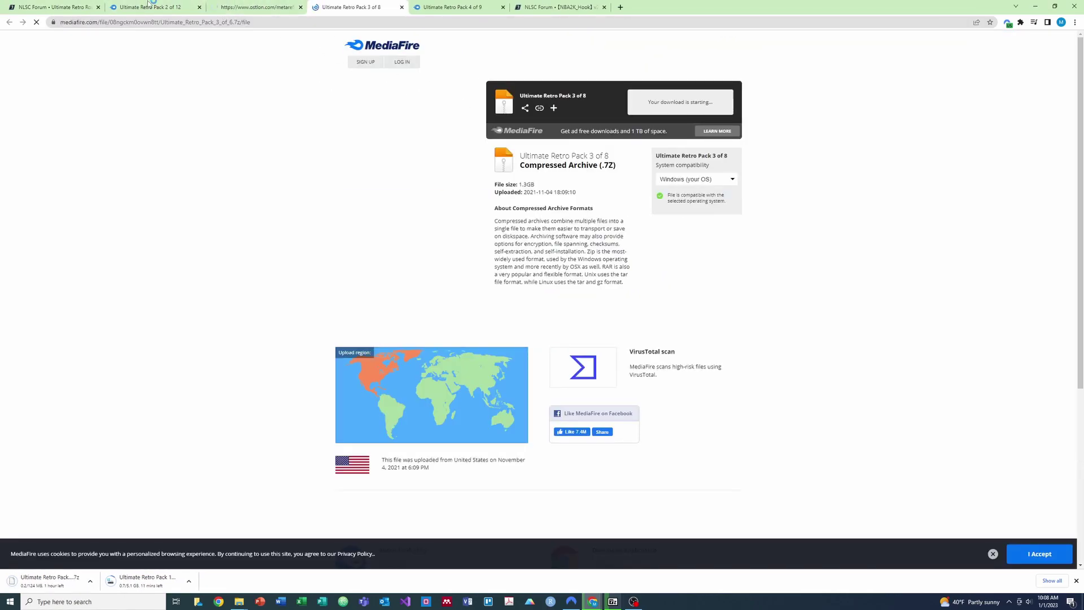
pyautogui.click(354, 160)
pyautogui.click(453, 7)
pyautogui.click(680, 102)
pyautogui.click(354, 160)
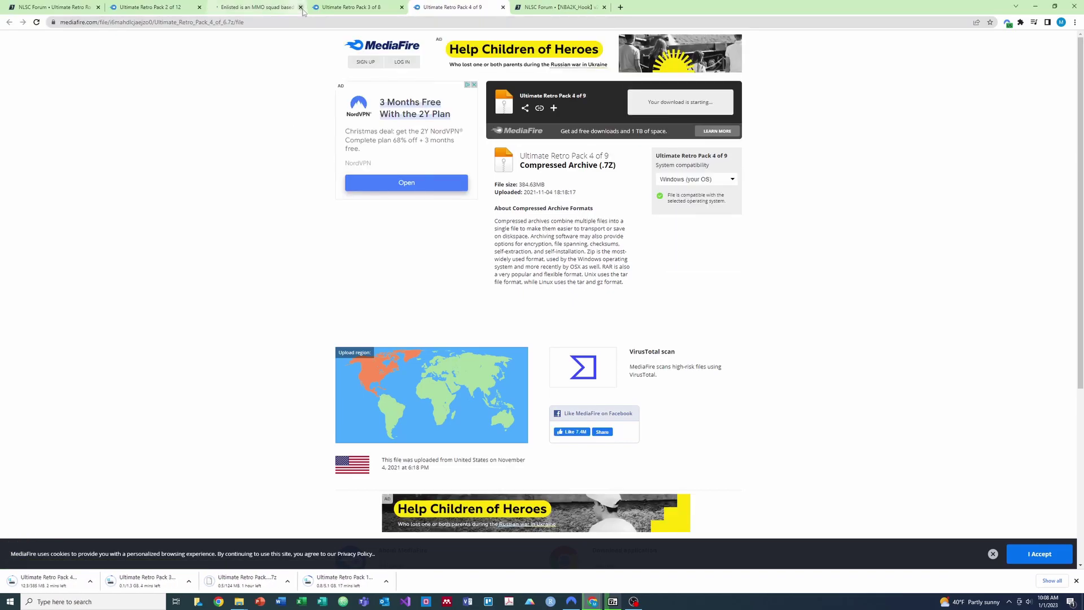
# Close the ad and finished download tabs and open the links for Mod Packs 5 through 13 in new tabs
pyautogui.click(300, 6)
pyautogui.click(300, 7)
pyautogui.scroll(-5, 325, 282)
pyautogui.middleClick(324, 229)
pyautogui.middleClick(324, 296)
pyautogui.middleClick(329, 406)
pyautogui.moveTo(1080, 162); pyautogui.dragTo(1082, 203)
pyautogui.middleClick(333, 133)
pyautogui.middleClick(333, 148)
pyautogui.middleClick(334, 334)
pyautogui.middleClick(339, 279)
pyautogui.scroll(-6, 334, 304)
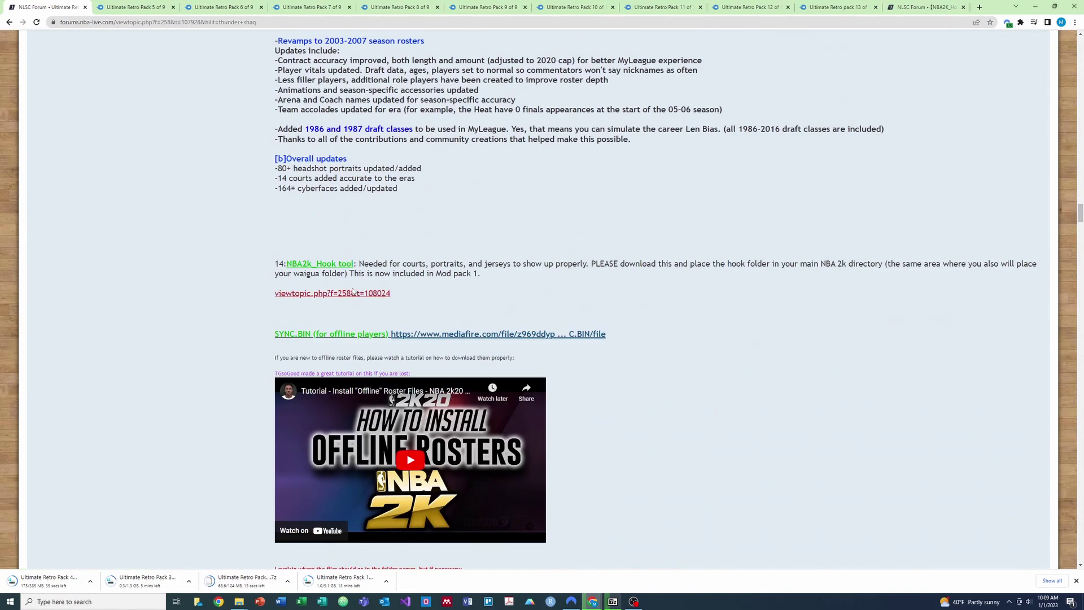
# Open the NBA2k_Hook tool thread and the SYNC.BIN download link in new tabs
pyautogui.rightClick(337, 294)
pyautogui.click(364, 302)
pyautogui.rightClick(450, 341)
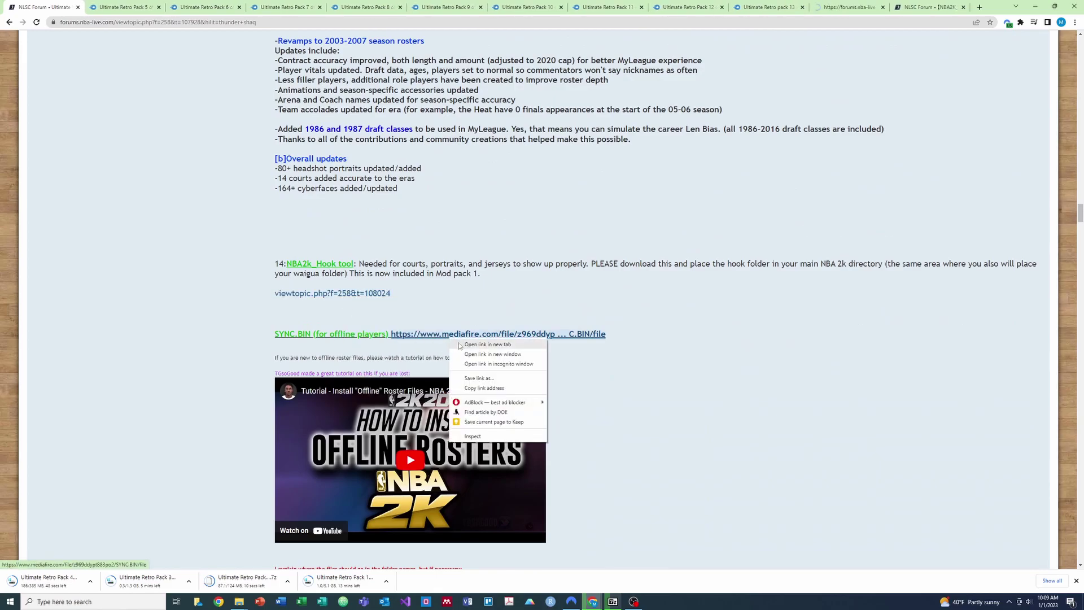
pyautogui.click(458, 346)
pyautogui.moveTo(1081, 216)
pyautogui.mouseDown()
pyautogui.moveTo(1080, 258)
pyautogui.moveTo(1081, 229)
pyautogui.mouseUp()
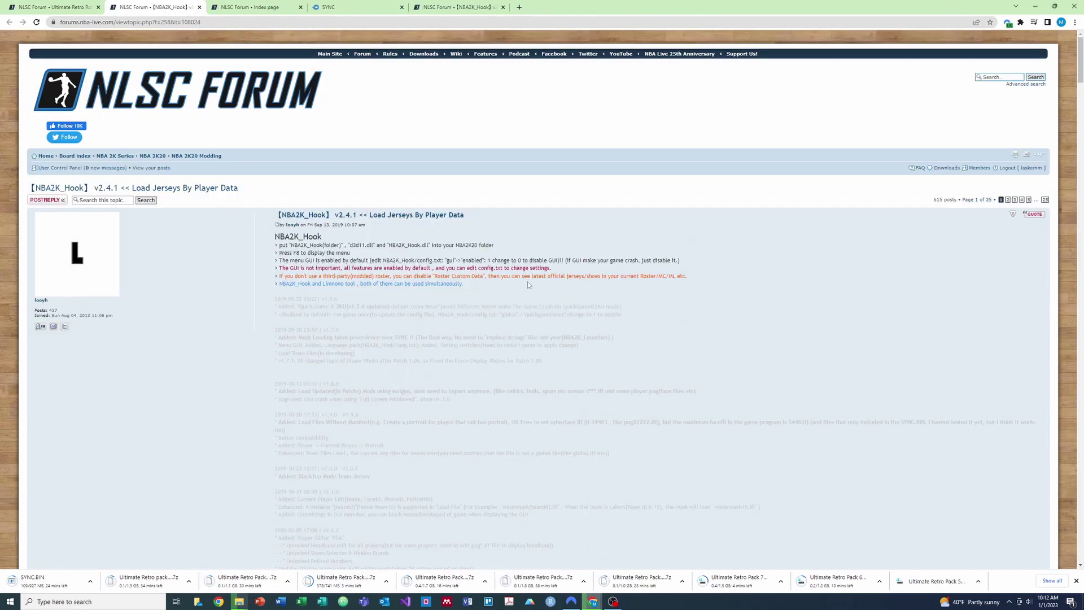
# Download NBA2K20_Hook V2.4.1.zip from the first post of the NBA2K_Hook thread into the 2k20 Roster Files folder
pyautogui.moveTo(1080, 63); pyautogui.dragTo(1080, 110)
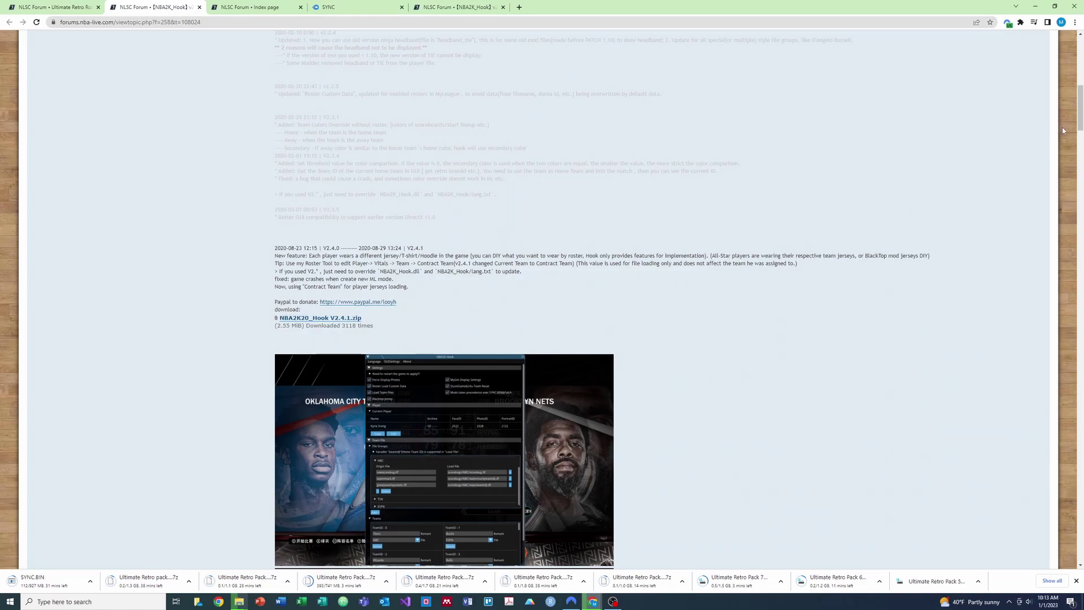
pyautogui.moveTo(1080, 125); pyautogui.dragTo(1081, 83)
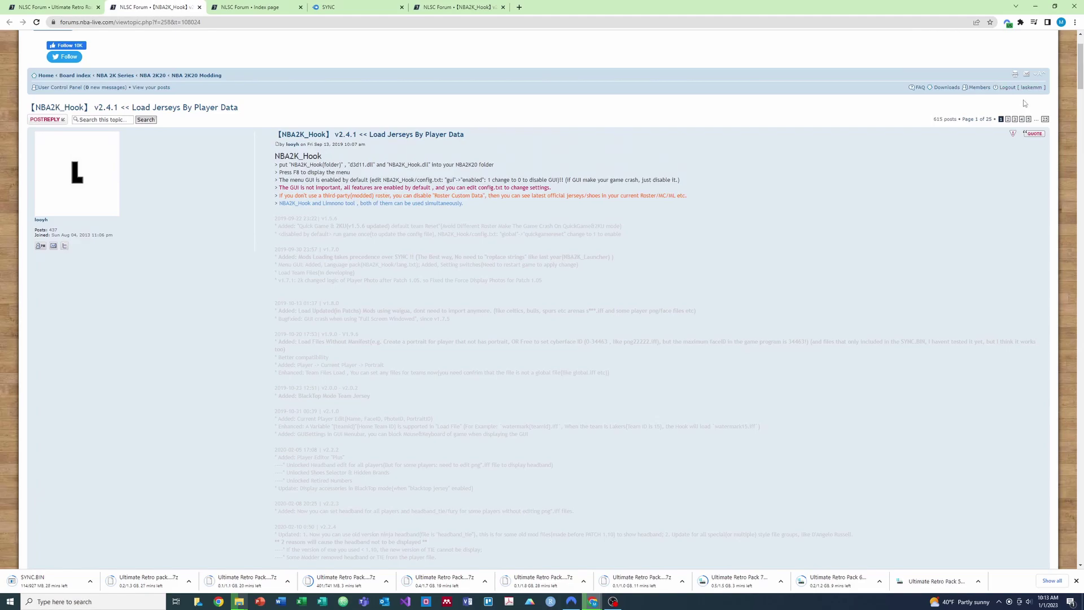
pyautogui.moveTo(1081, 71); pyautogui.dragTo(1080, 121)
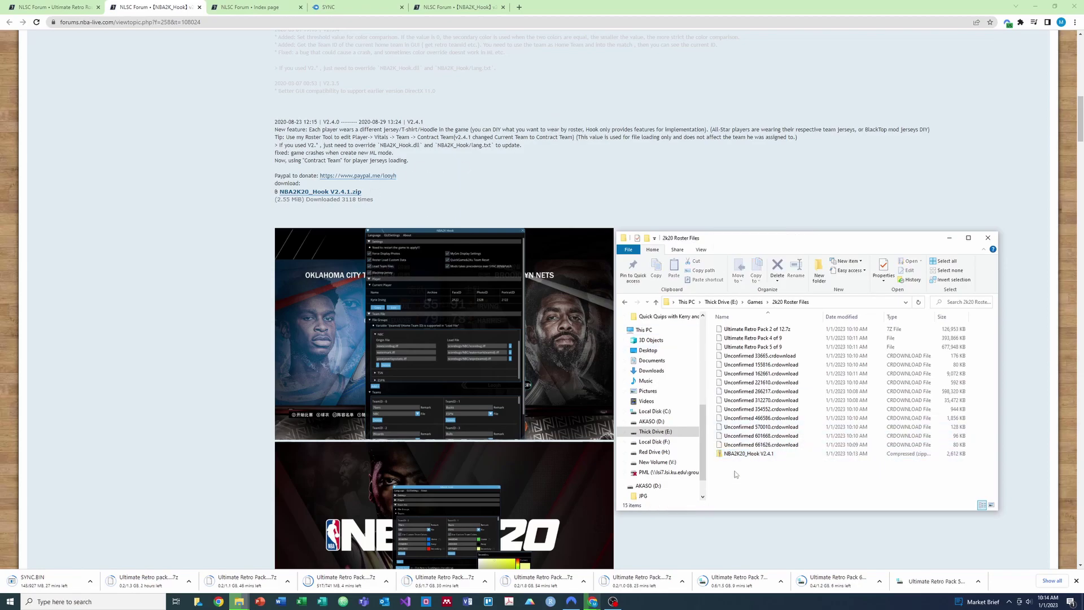
# Extract the NBA2K20_Hook V2.4.1 archive directly into the 2k20 Roster Files folder with 7-Zip
pyautogui.rightClick(740, 453)
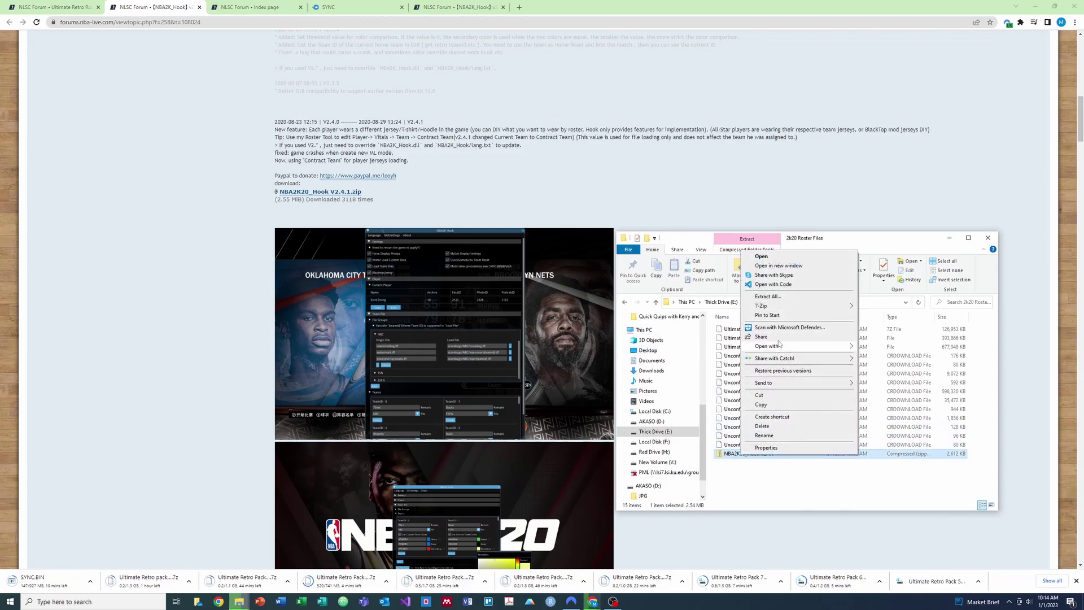
pyautogui.moveTo(825, 308)
pyautogui.click(882, 326)
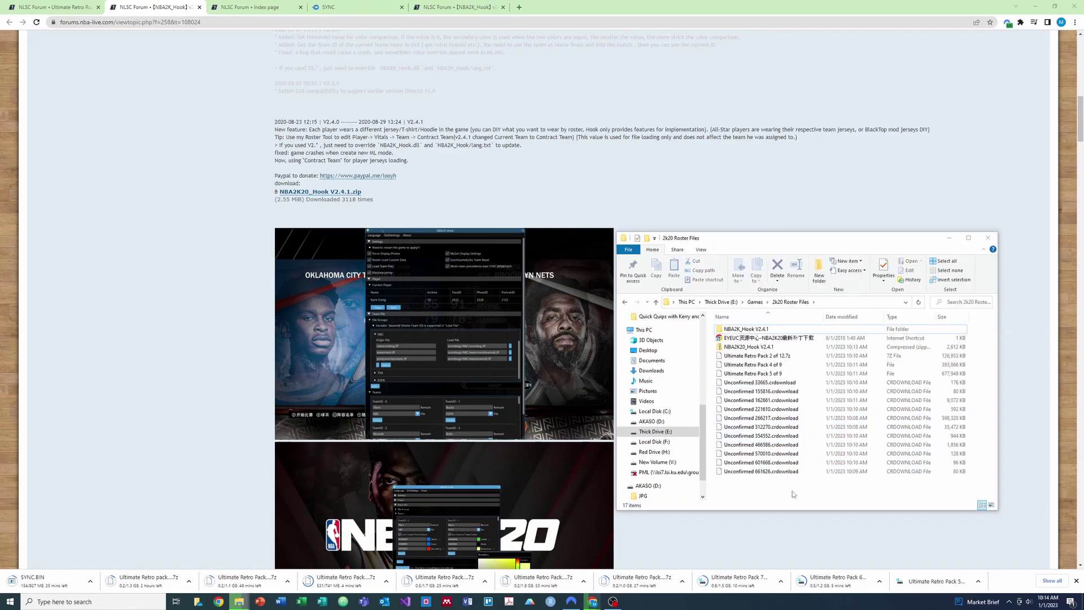
# Delete the extracted internet shortcut and the NBA2K20_Hook V2.4.1 zip archive from the roster files folder
pyautogui.click(764, 339)
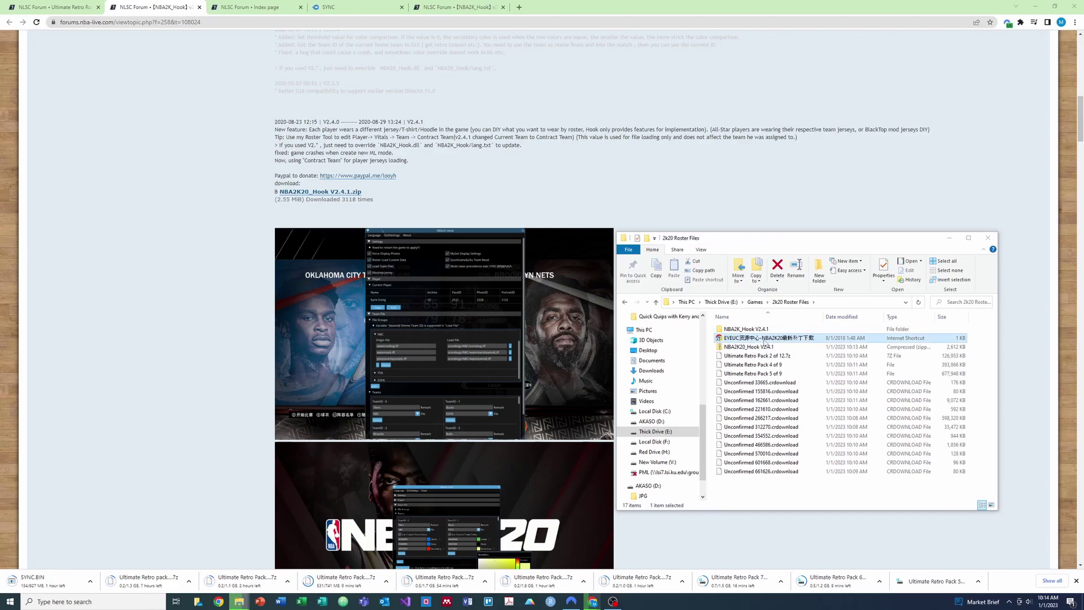
pyautogui.press('Delete')
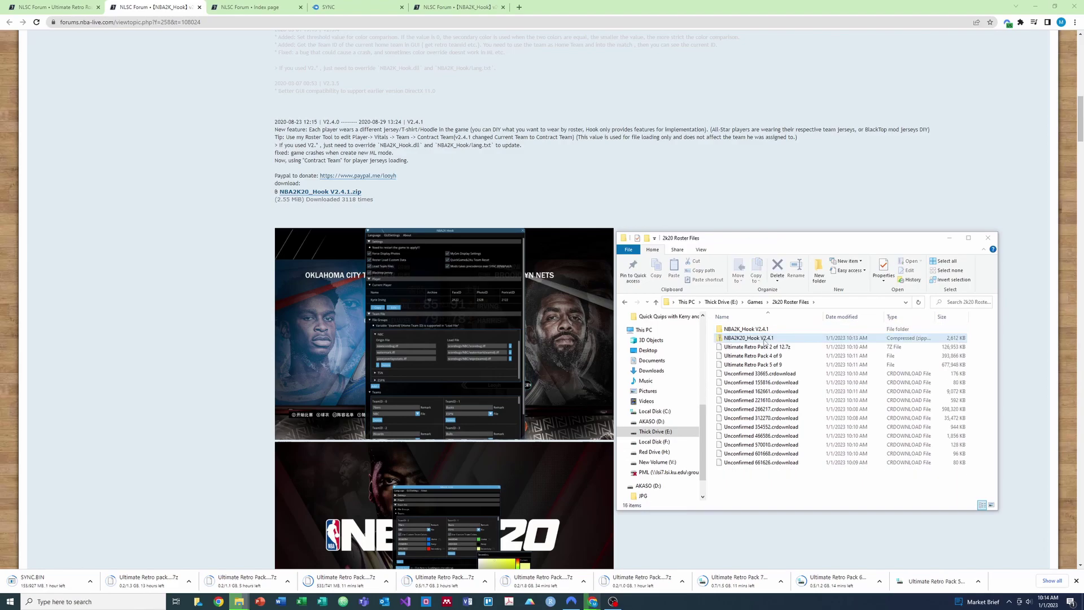
pyautogui.click(765, 339)
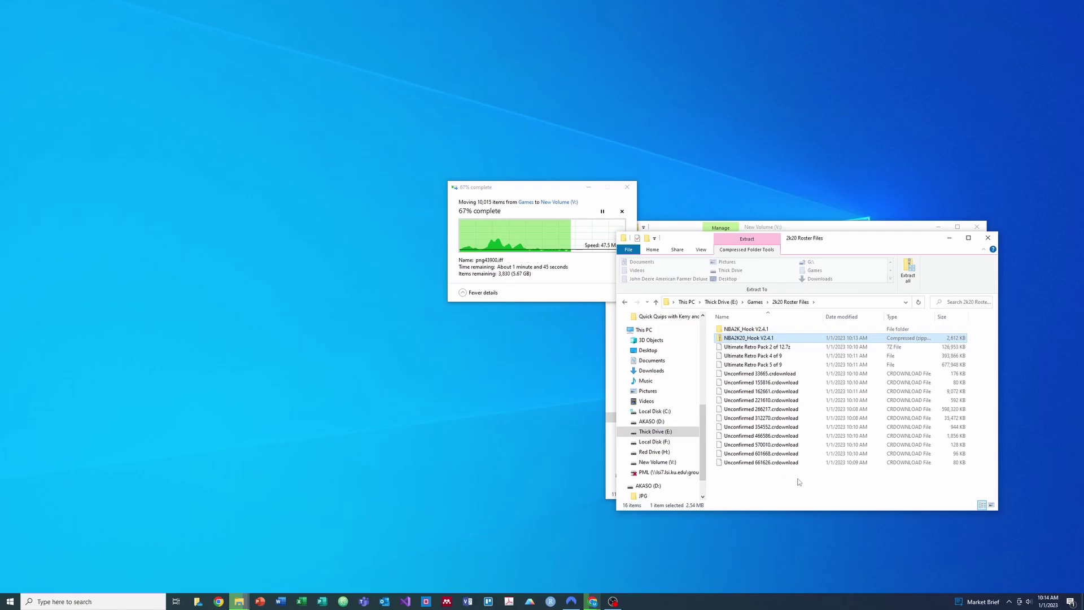
pyautogui.click(587, 188)
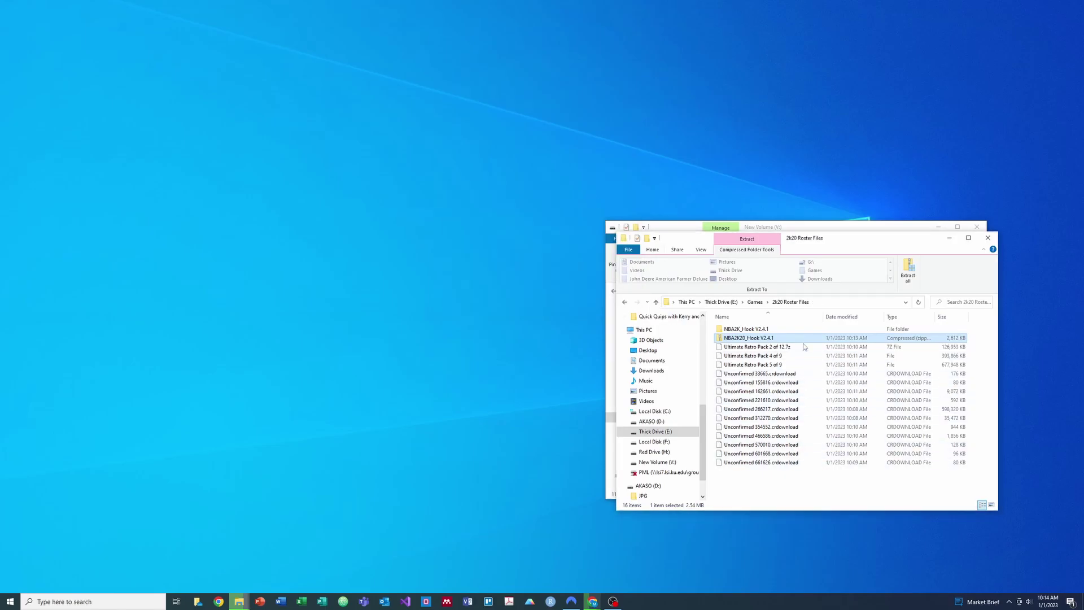
pyautogui.rightClick(764, 341)
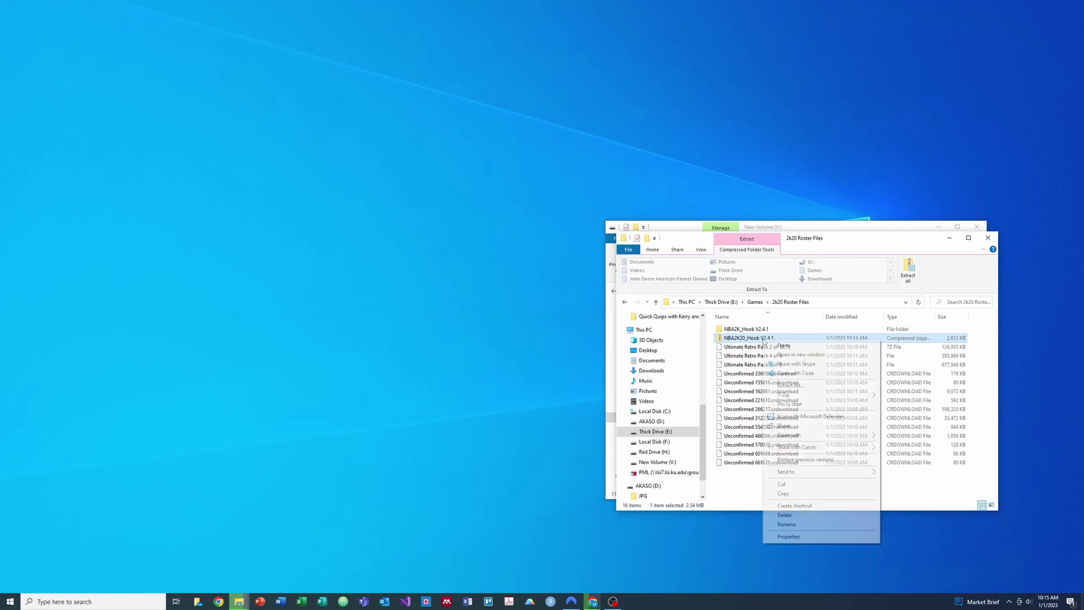
pyautogui.click(808, 516)
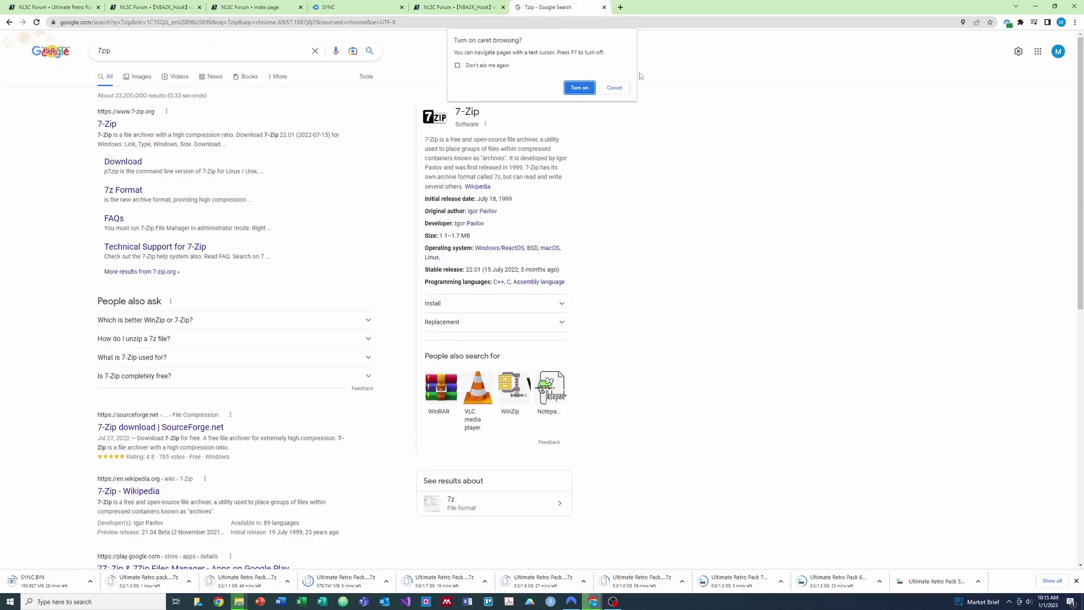
# Dismiss the caret browsing prompt, open the official 7-Zip site from the search results and return to the 2k20 Roster Files folder
pyautogui.click(627, 90)
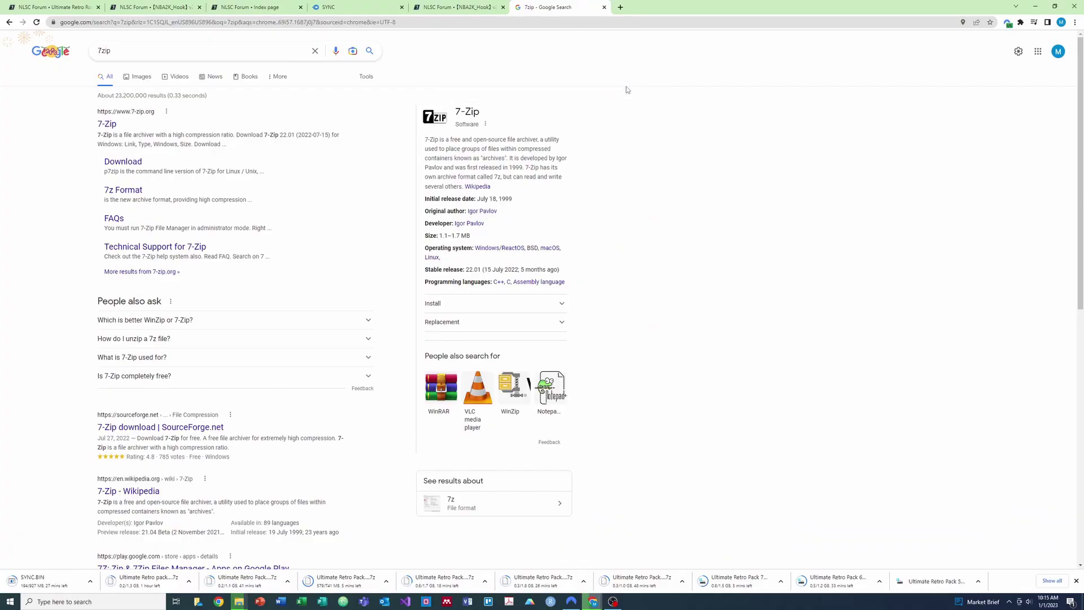
pyautogui.click(114, 125)
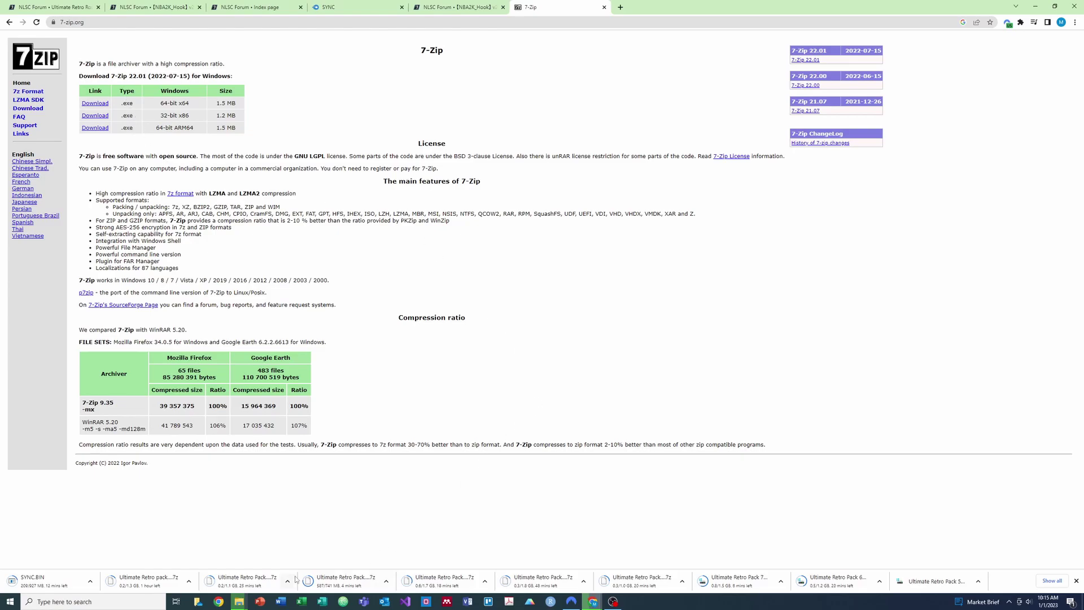
pyautogui.moveTo(239, 601)
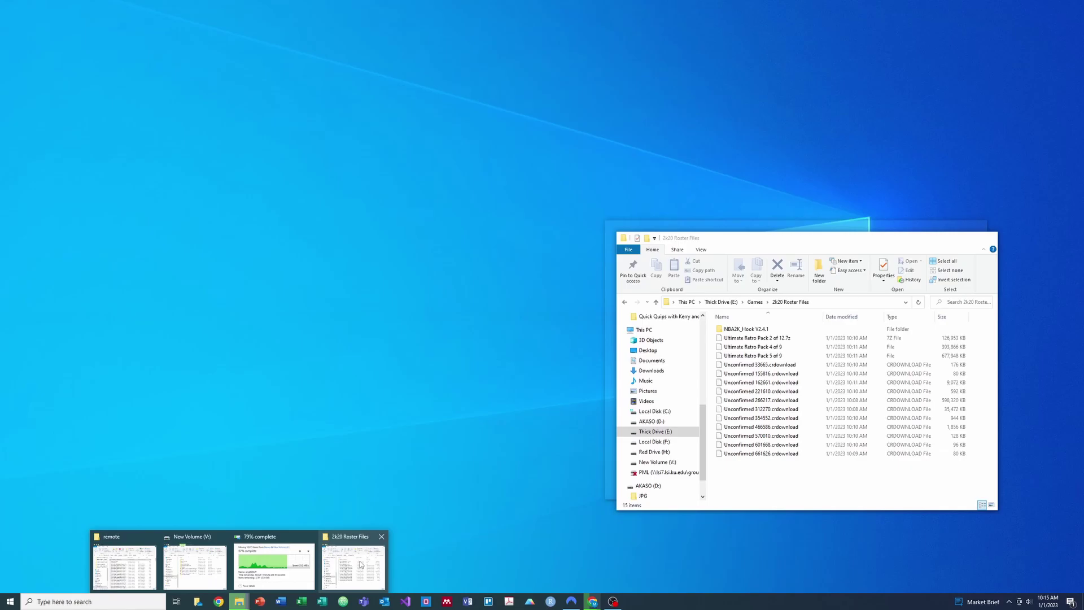
pyautogui.click(360, 564)
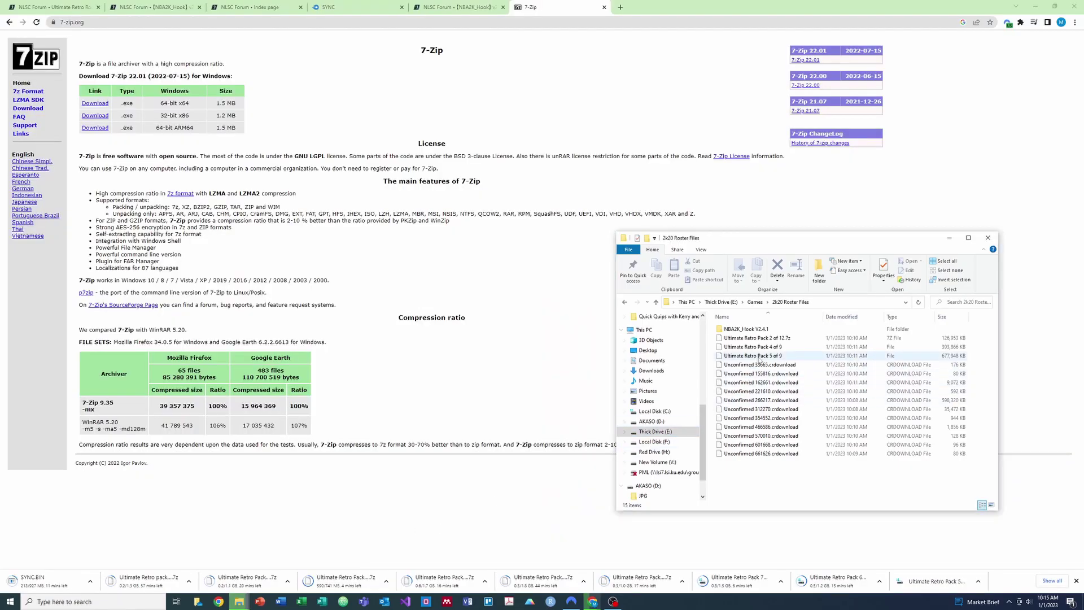
# Select the Ultimate Retro Pack 2 of 12.7z archive and refresh the 2k20 Roster Files folder listing
pyautogui.click(764, 339)
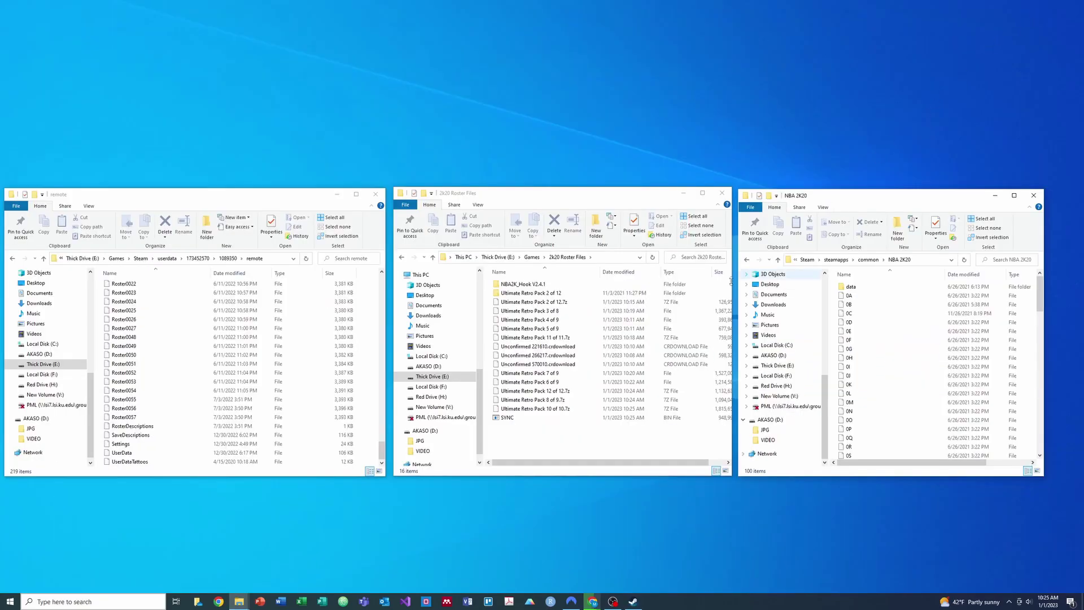
pyautogui.click(652, 257)
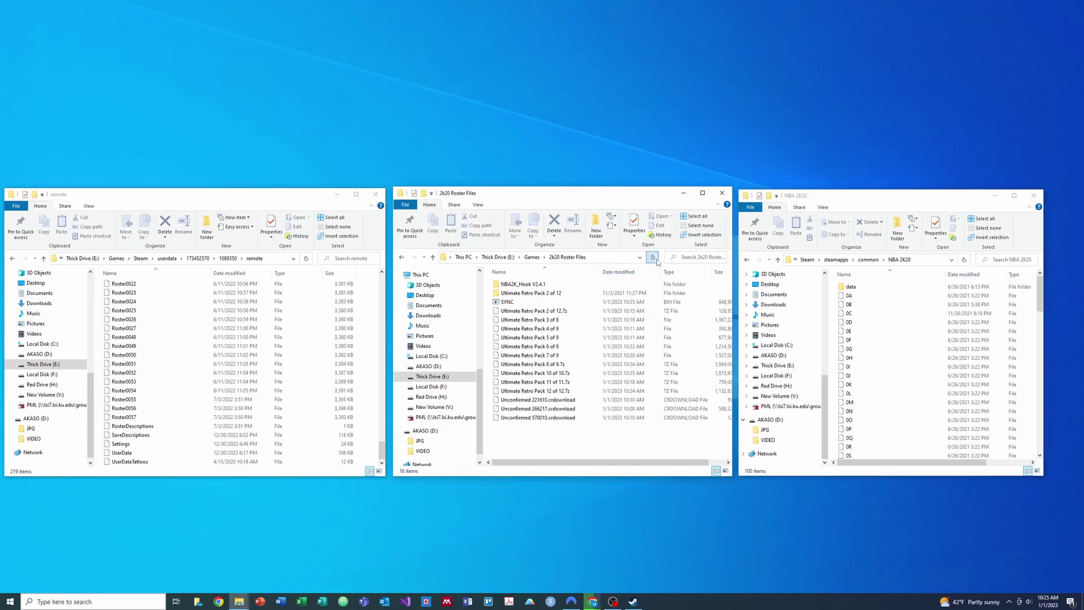
# Review the 7-Zip extraction options available for the Ultimate Retro Pack 8 of 9.7z archive and dismiss them
pyautogui.click(541, 366)
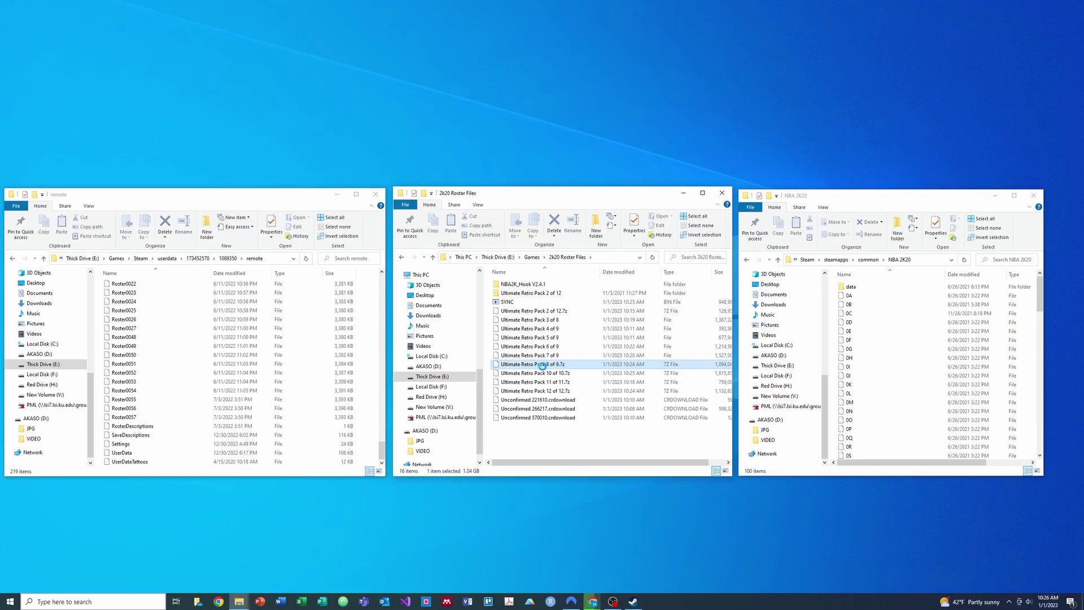
pyautogui.rightClick(559, 364)
pyautogui.click(560, 368)
pyautogui.rightClick(563, 368)
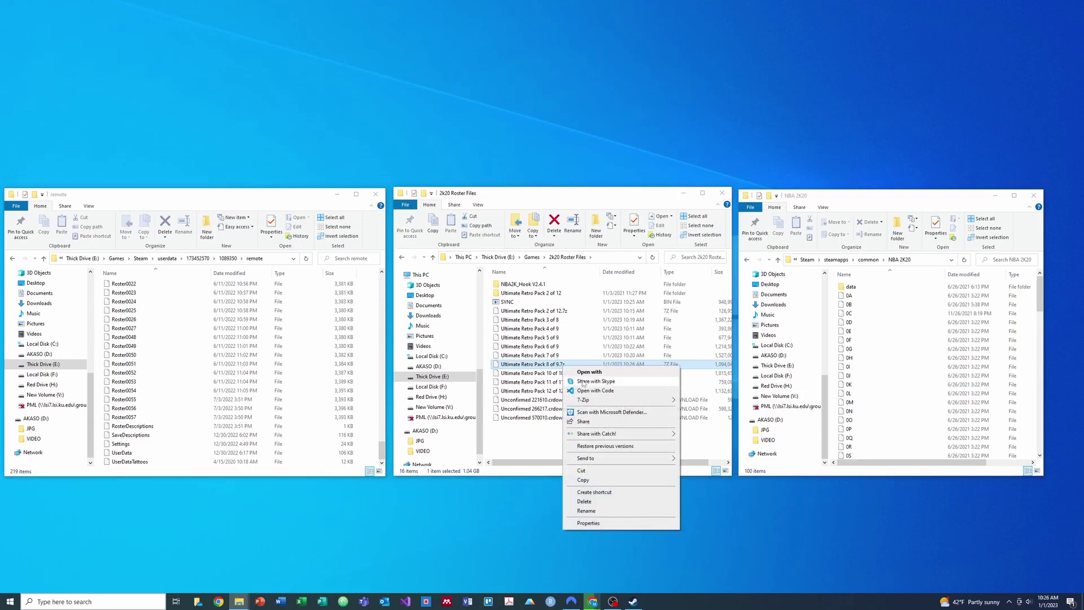
pyautogui.moveTo(602, 400)
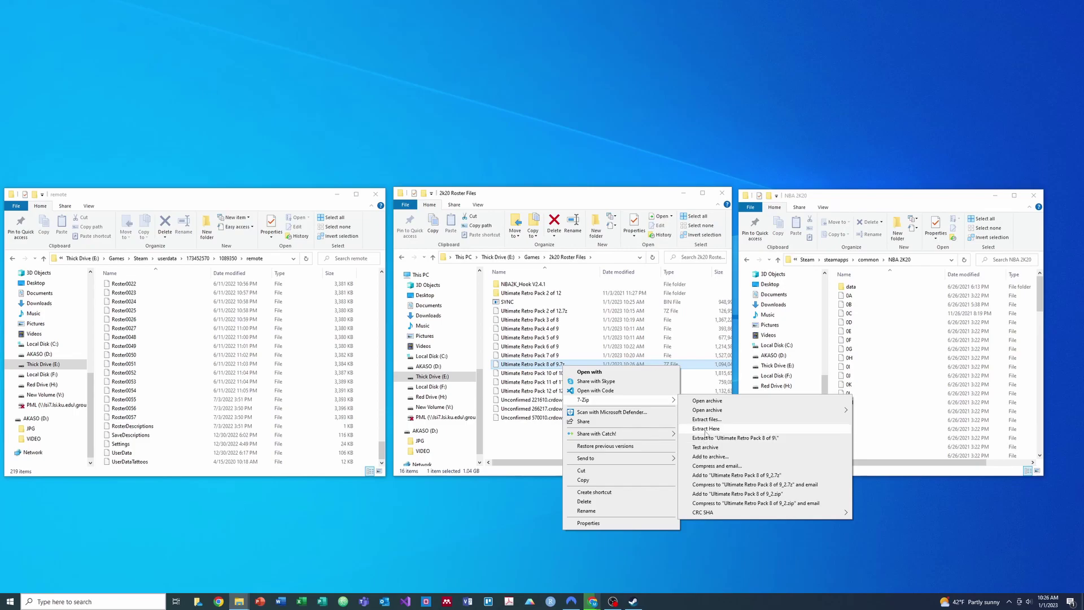
pyautogui.click(515, 473)
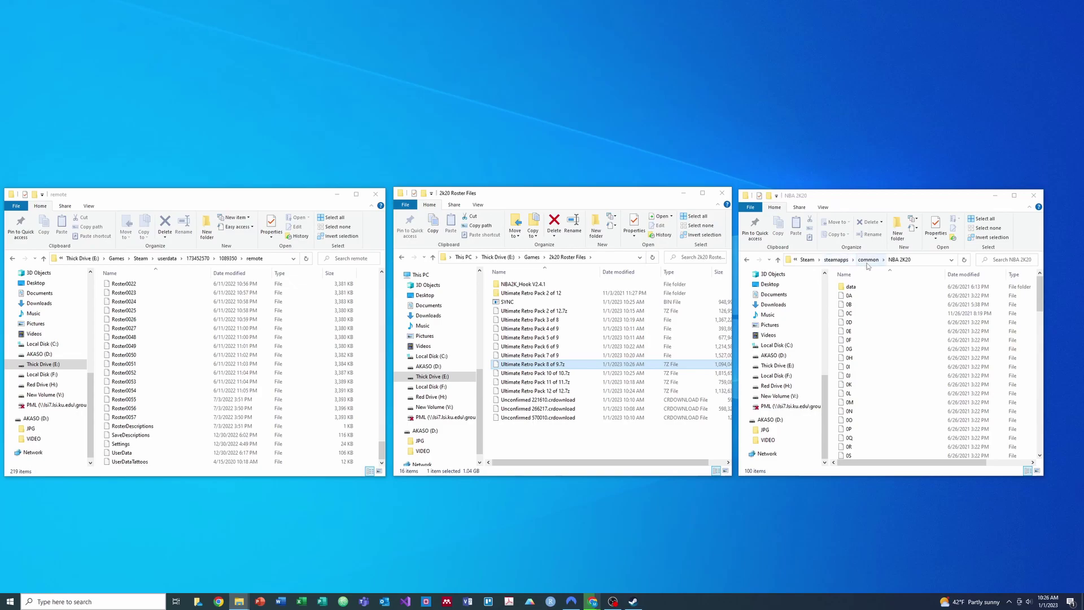
# Examine the roster save identification spreadsheet entry and the numbered roster files in the Steam remote folder
pyautogui.click(1040, 295)
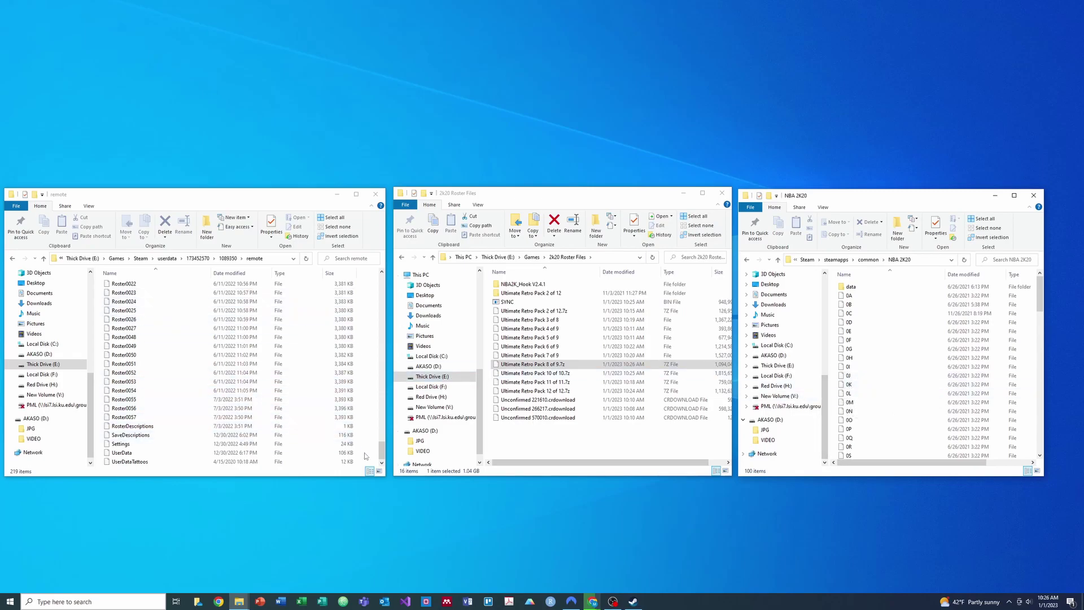
pyautogui.moveTo(380, 460); pyautogui.dragTo(380, 454)
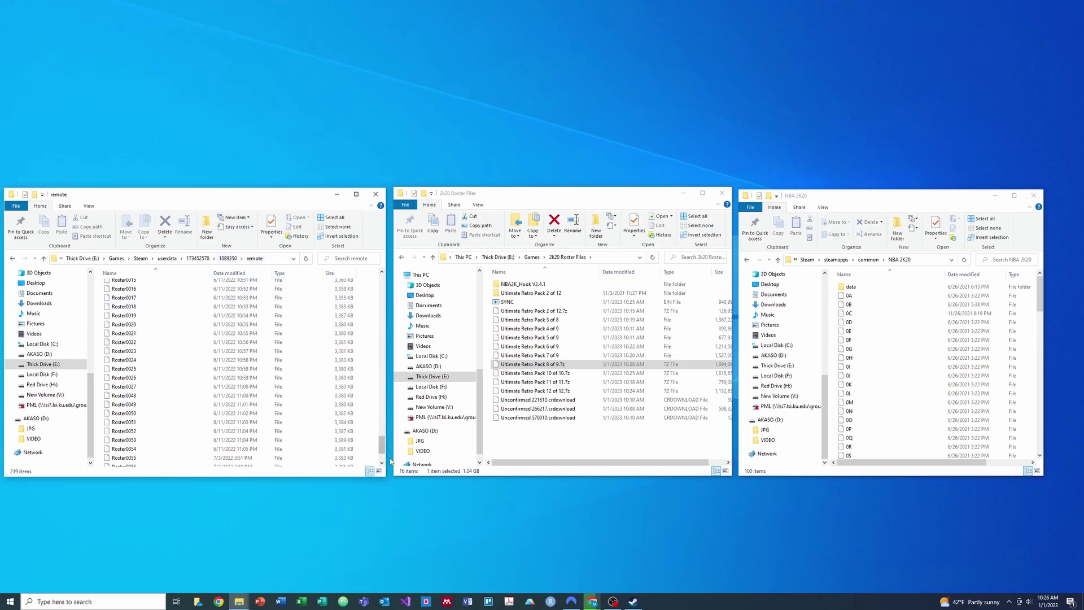
pyautogui.moveTo(384, 453); pyautogui.dragTo(400, 284)
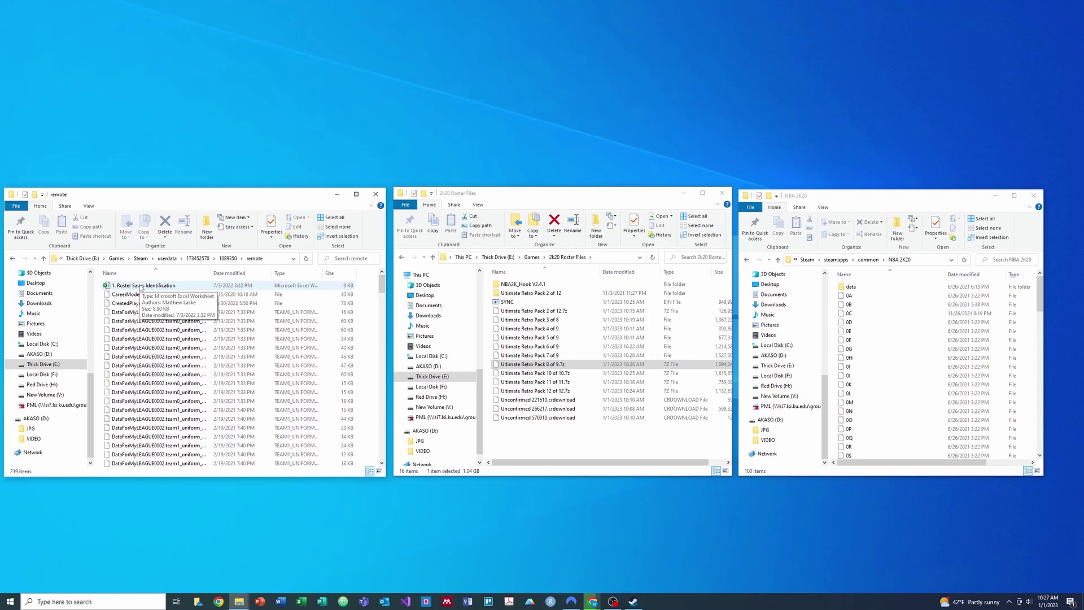
pyautogui.click(141, 287)
pyautogui.moveTo(382, 286); pyautogui.dragTo(382, 443)
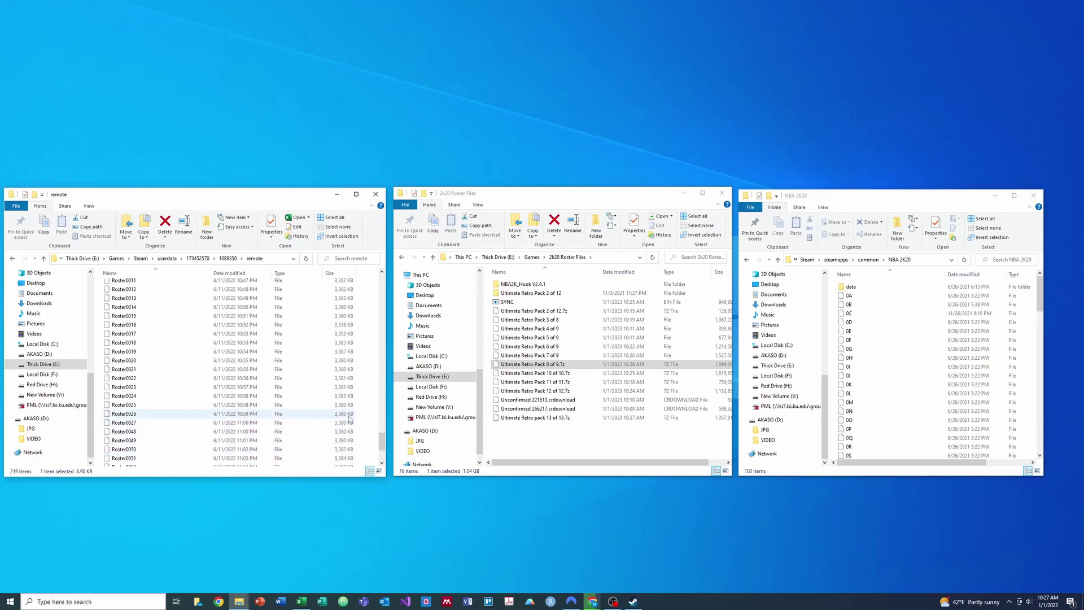
pyautogui.scroll(-2, 383, 450)
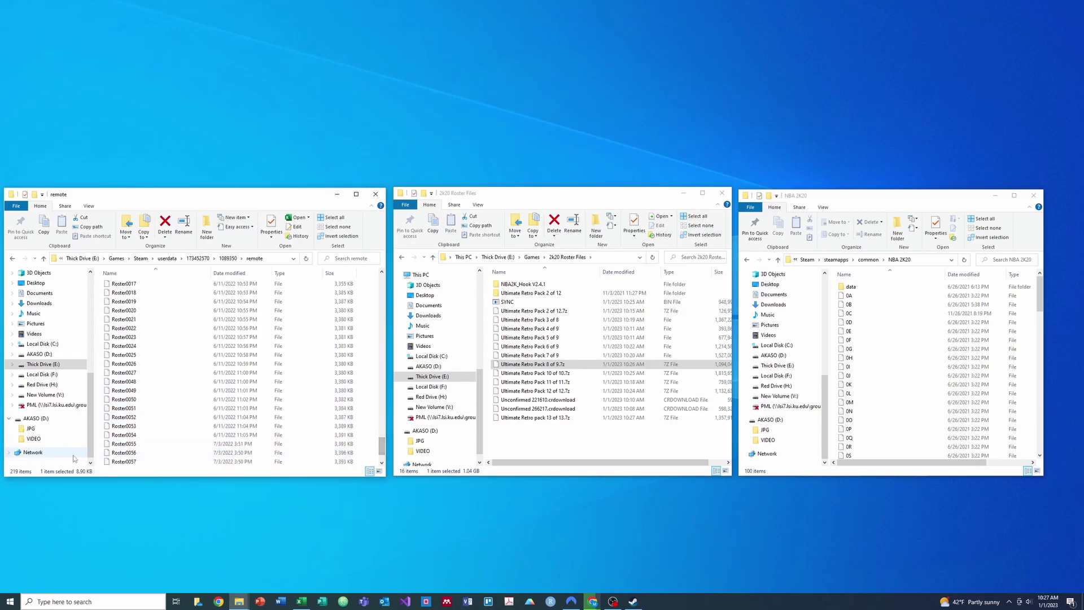
pyautogui.scroll(1, 382, 446)
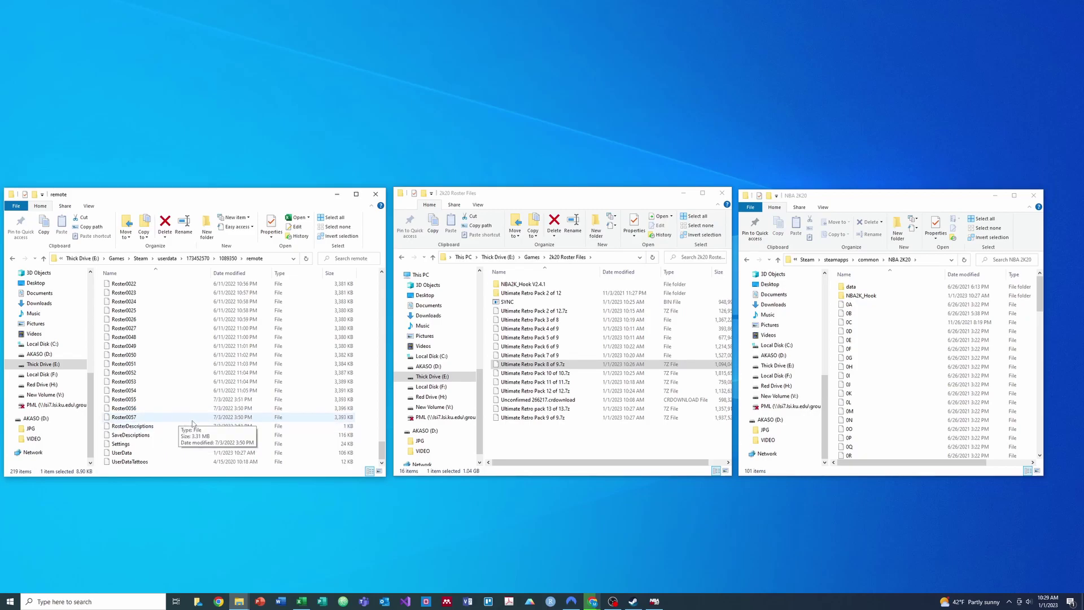
# Switch to NBA 2K20 and open the Roster Picker that lists the local roster saves
pyautogui.click(654, 602)
pyautogui.press('Right')
pyautogui.press('Right')
pyautogui.press('Right')
pyautogui.press('Right')
pyautogui.press('Return')
pyautogui.press('Right')
pyautogui.press('Right')
pyautogui.press('Right')
pyautogui.press('Return')
pyautogui.press('Right')
pyautogui.press('Return')
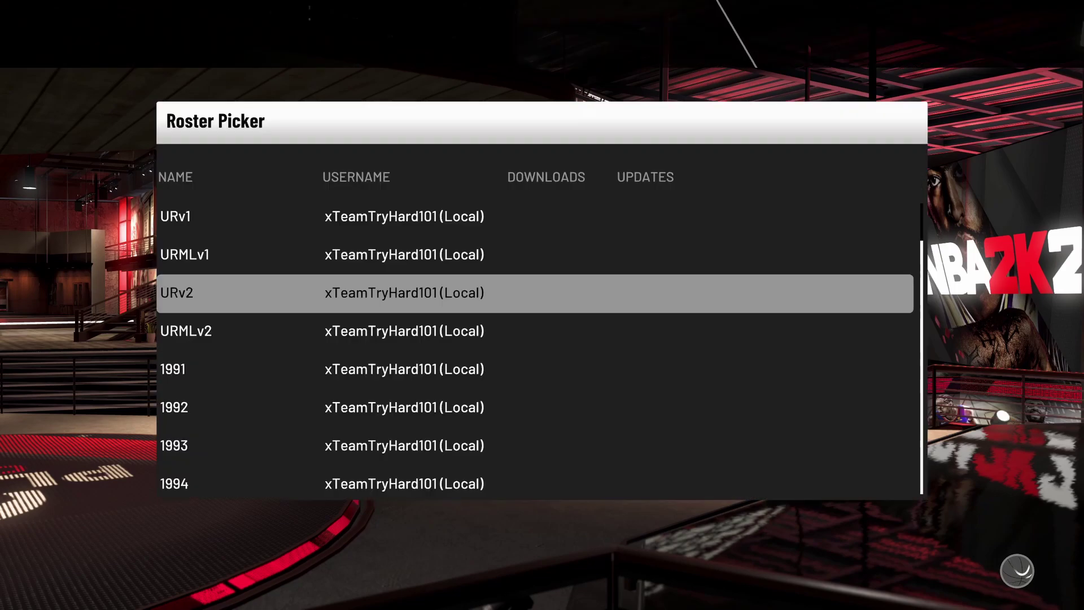
# Browse the local rosters in the Roster Picker down to 2021q and back up to URv1
pyautogui.press('Down')
pyautogui.press('Down')
pyautogui.press('Down')
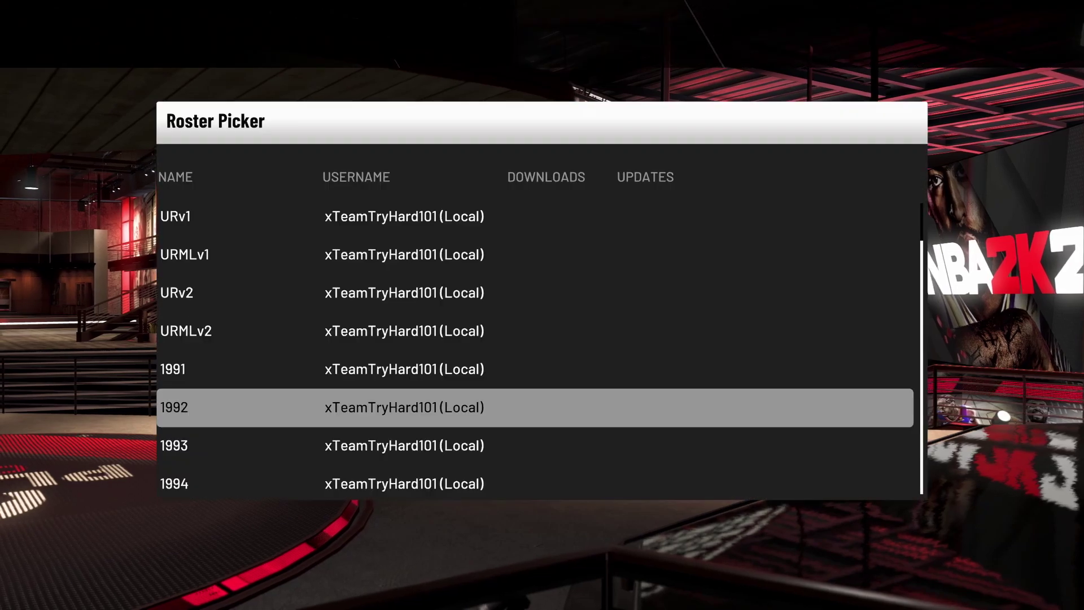
pyautogui.press('Down')
pyautogui.press('Down')
pyautogui.press('Down')
pyautogui.press('Down')
pyautogui.press('Down')
pyautogui.press('Down')
pyautogui.press('Down')
pyautogui.press('Down')
pyautogui.press('Down')
pyautogui.press('Down')
pyautogui.press('Down')
pyautogui.press('Down')
pyautogui.press('Down')
pyautogui.press('Down')
pyautogui.press('Down')
pyautogui.press('Down')
pyautogui.press('Down')
pyautogui.press('Down')
pyautogui.press('Down')
pyautogui.press('Down')
pyautogui.press('Down')
pyautogui.press('Down')
pyautogui.press('Down')
pyautogui.press('Down')
pyautogui.press('Down')
pyautogui.press('Down')
pyautogui.press('Down')
pyautogui.press('Down')
pyautogui.press('Down')
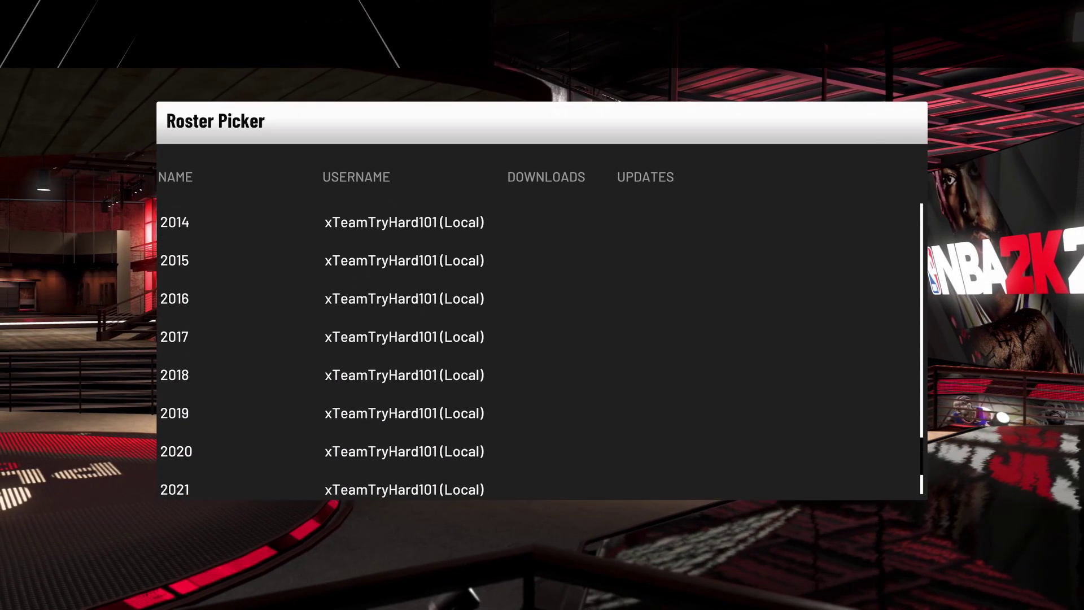
pyautogui.press('Down')
pyautogui.press('Down')
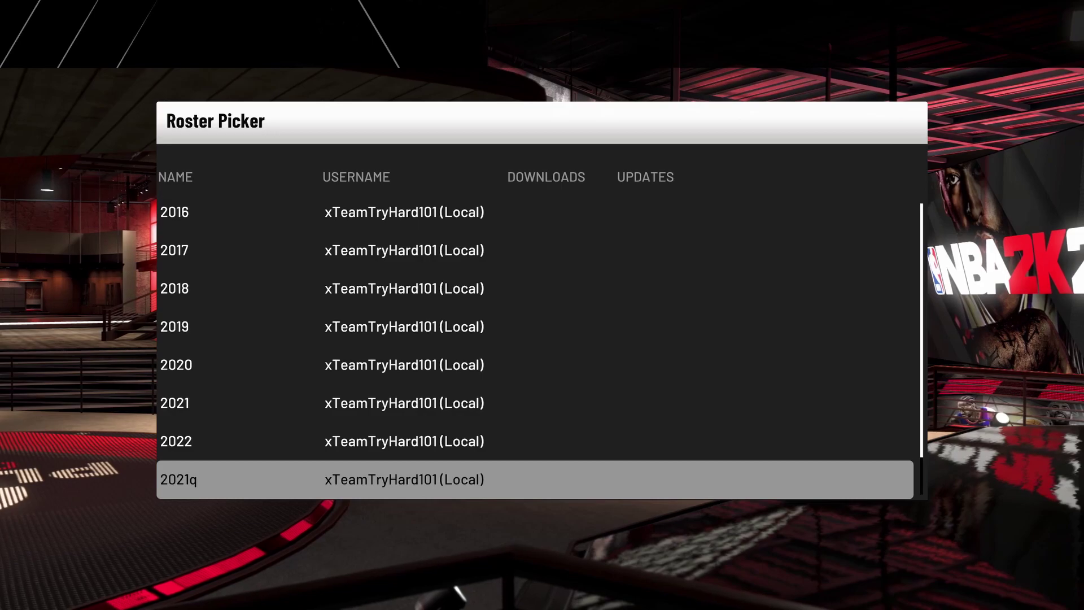
pyautogui.press('Up')
pyautogui.press('Up')
pyautogui.press('Up')
pyautogui.press('Up')
pyautogui.press('Up')
pyautogui.press('Up')
pyautogui.press('Up')
pyautogui.press('Up')
pyautogui.press('Up')
pyautogui.press('Up')
pyautogui.press('Up')
pyautogui.press('Up')
pyautogui.press('Up')
pyautogui.press('Up')
pyautogui.press('Up')
pyautogui.press('Up')
pyautogui.press('Up')
pyautogui.press('Up')
pyautogui.press('Up')
pyautogui.press('Up')
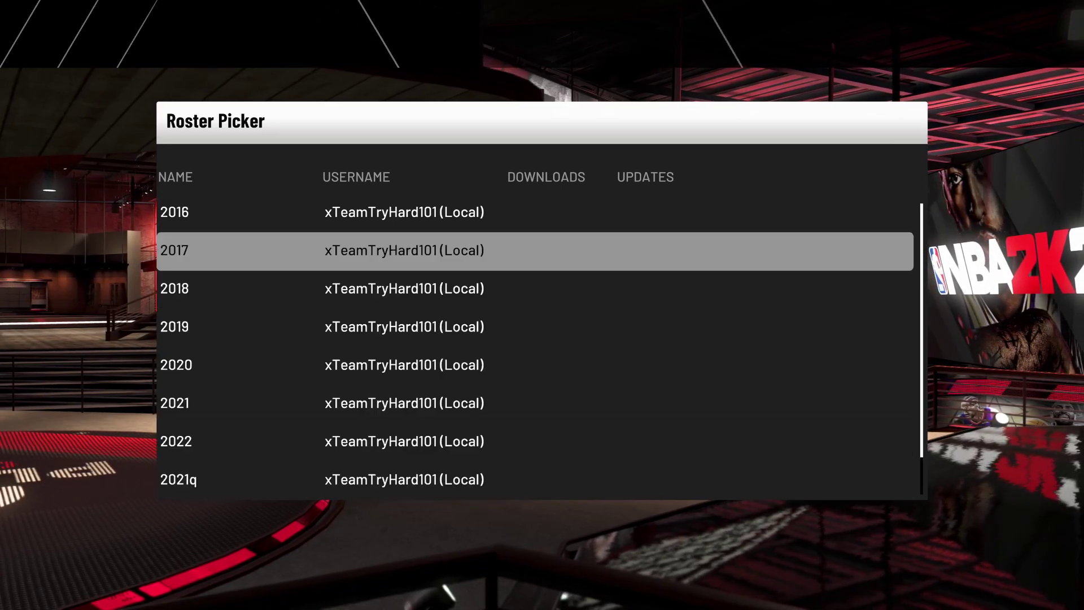
pyautogui.press('Up')
pyautogui.press('Up')
pyautogui.press('Up')
pyautogui.press('Up')
pyautogui.press('Up')
pyautogui.press('Up')
pyautogui.press('Up')
pyautogui.press('Up')
pyautogui.press('Up')
pyautogui.press('Up')
pyautogui.press('Up')
pyautogui.press('Up')
pyautogui.press('Up')
pyautogui.press('Up')
pyautogui.press('Up')
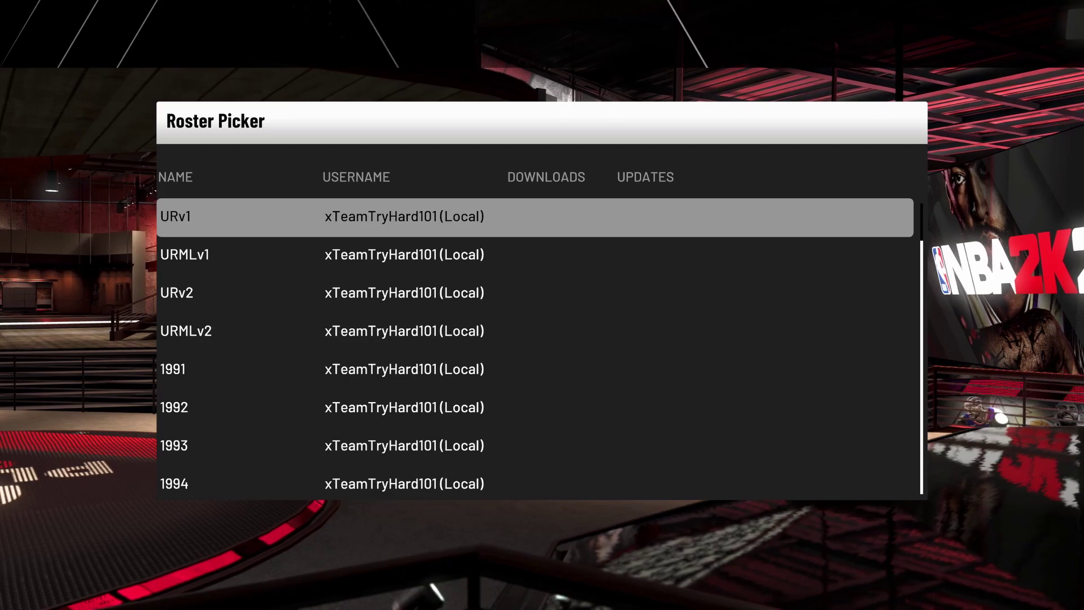
# Load the 2010 local roster and open the Save and Share file list for it
pyautogui.press('Down')
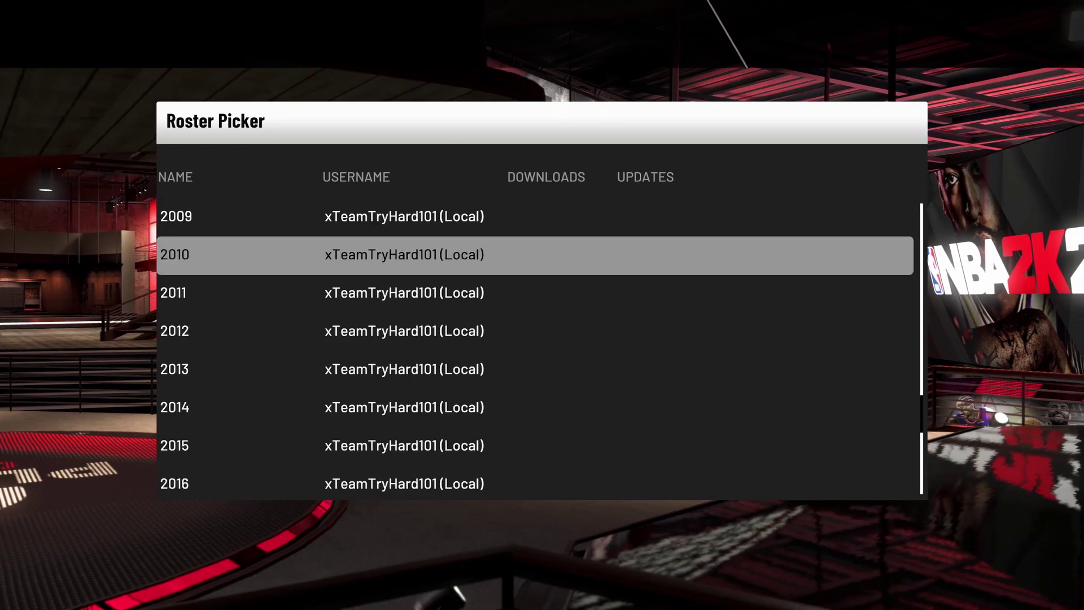
pyautogui.press('Return')
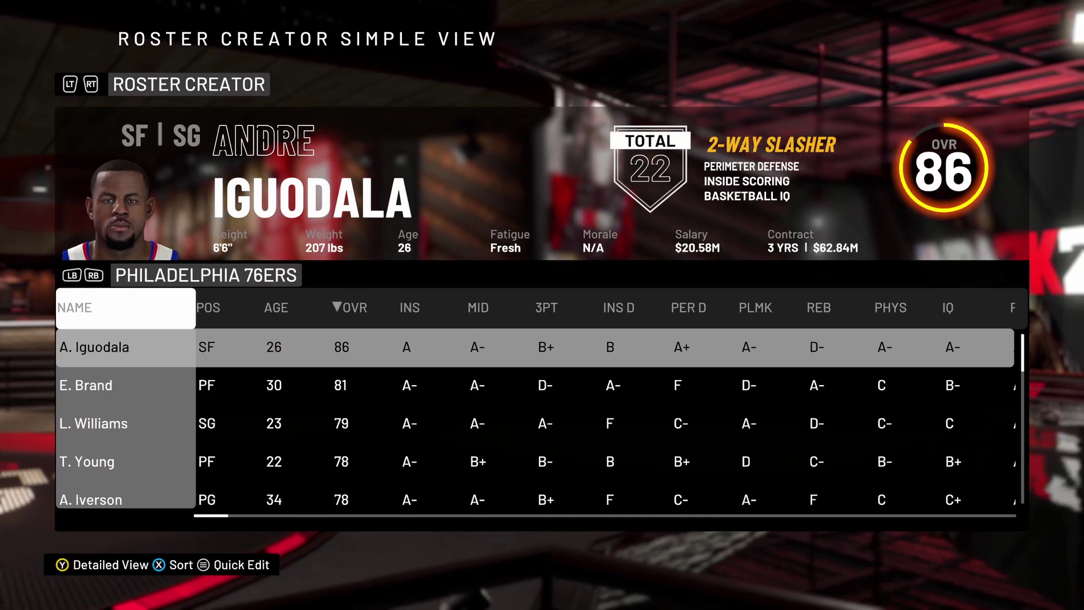
pyautogui.press('Escape')
pyautogui.press('Return')
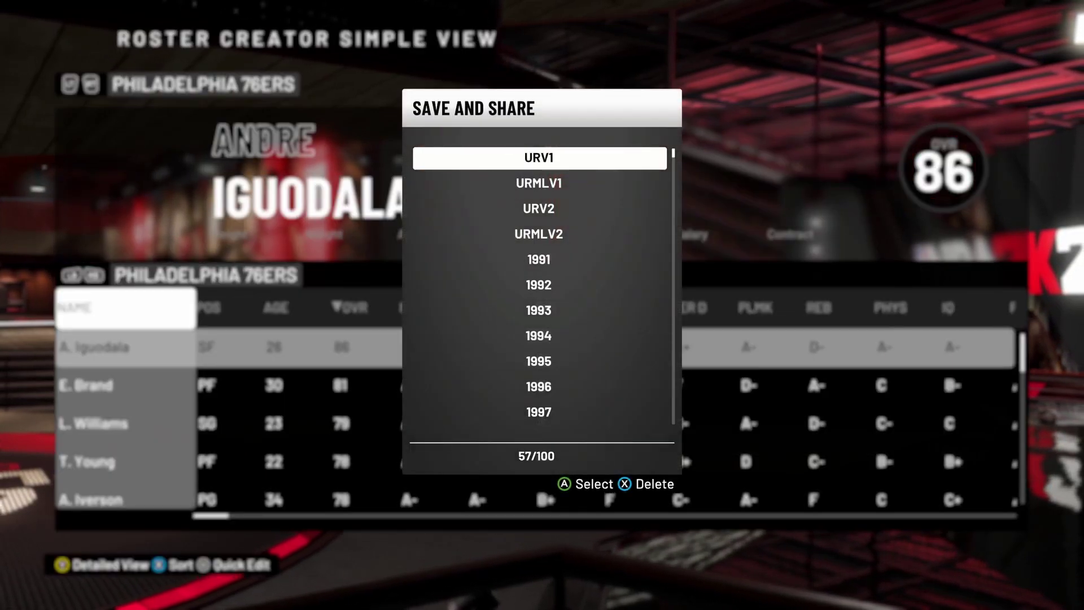
# Browse the Save and Share file list to examine the existing roster saves, including the D2002 to D2012 entries
pyautogui.press('Down')
pyautogui.press('Down')
pyautogui.press('Down')
pyautogui.press('Down')
pyautogui.press('Down')
pyautogui.press('Down')
pyautogui.press('Down')
pyautogui.press('Down')
pyautogui.press('Down')
pyautogui.press('Down')
pyautogui.press('Down')
pyautogui.press('Down')
pyautogui.press('Down')
pyautogui.press('Down')
pyautogui.press('Down')
pyautogui.press('Down')
pyautogui.press('Down')
pyautogui.press('Down')
pyautogui.press('Down')
pyautogui.press('Down')
pyautogui.press('Down')
pyautogui.press('Down')
pyautogui.press('Down')
pyautogui.press('Down')
pyautogui.press('Down')
pyautogui.press('Down')
pyautogui.press('Down')
pyautogui.press('Down')
pyautogui.press('Down')
pyautogui.press('Down')
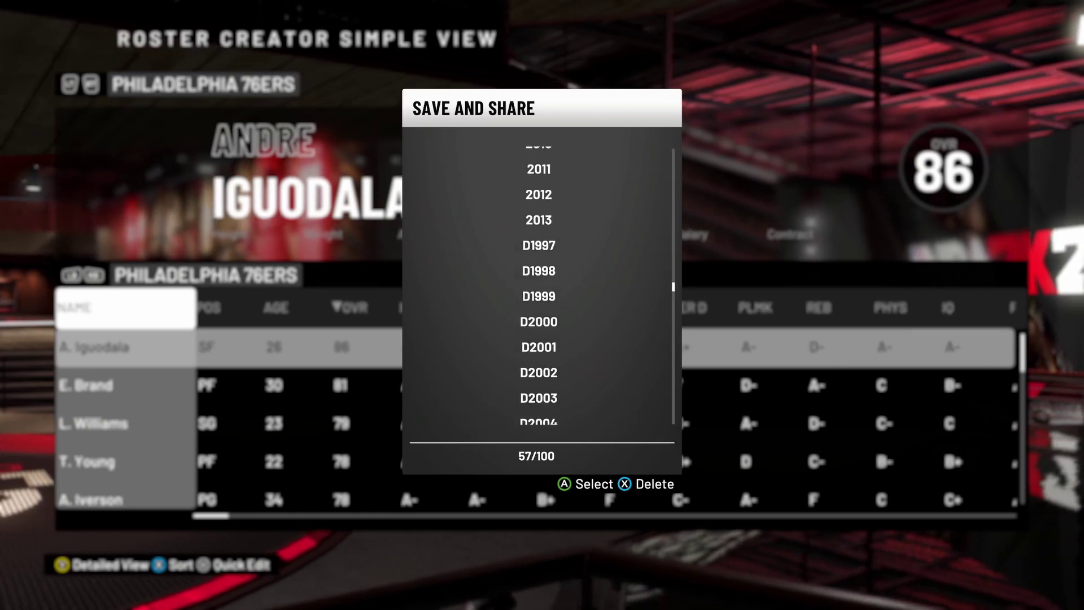
pyautogui.press('Up')
pyautogui.press('Up')
pyautogui.press('Up')
pyautogui.press('Up')
pyautogui.press('Up')
pyautogui.press('Up')
pyautogui.press('Up')
pyautogui.press('Up')
pyautogui.press('Up')
pyautogui.press('Up')
pyautogui.press('Up')
pyautogui.press('Up')
pyautogui.press('Up')
pyautogui.press('Up')
pyautogui.press('Up')
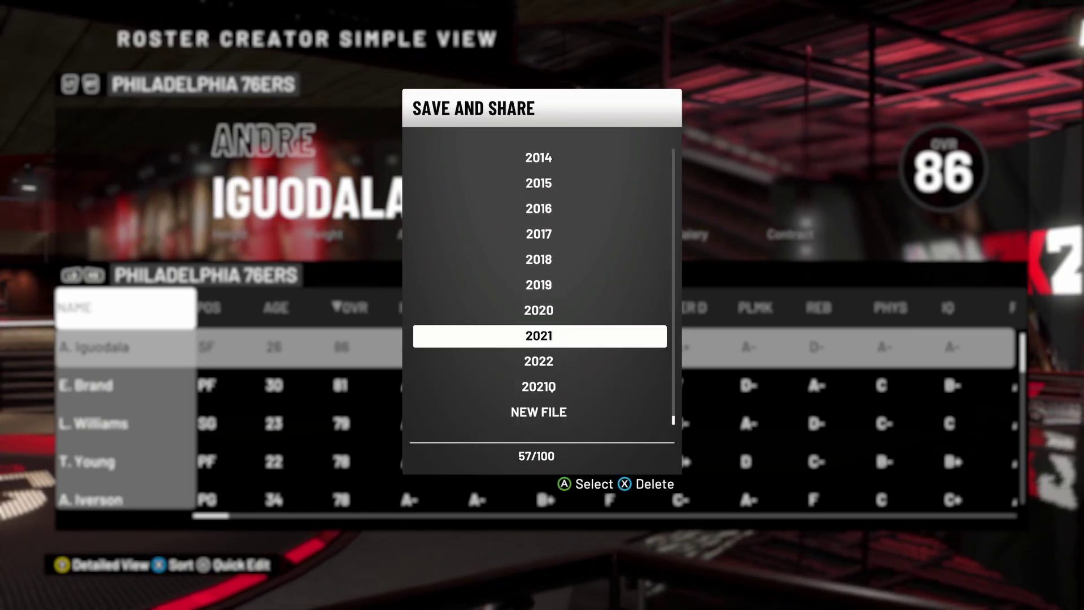
pyautogui.press('Up')
pyautogui.press('Up')
pyautogui.press('Up')
pyautogui.press('Up')
pyautogui.press('Up')
pyautogui.press('Up')
pyautogui.press('Up')
pyautogui.press('Up')
pyautogui.press('Down')
pyautogui.press('Down')
pyautogui.press('Down')
pyautogui.press('Down')
pyautogui.press('Down')
pyautogui.press('Down')
pyautogui.press('Down')
pyautogui.press('Down')
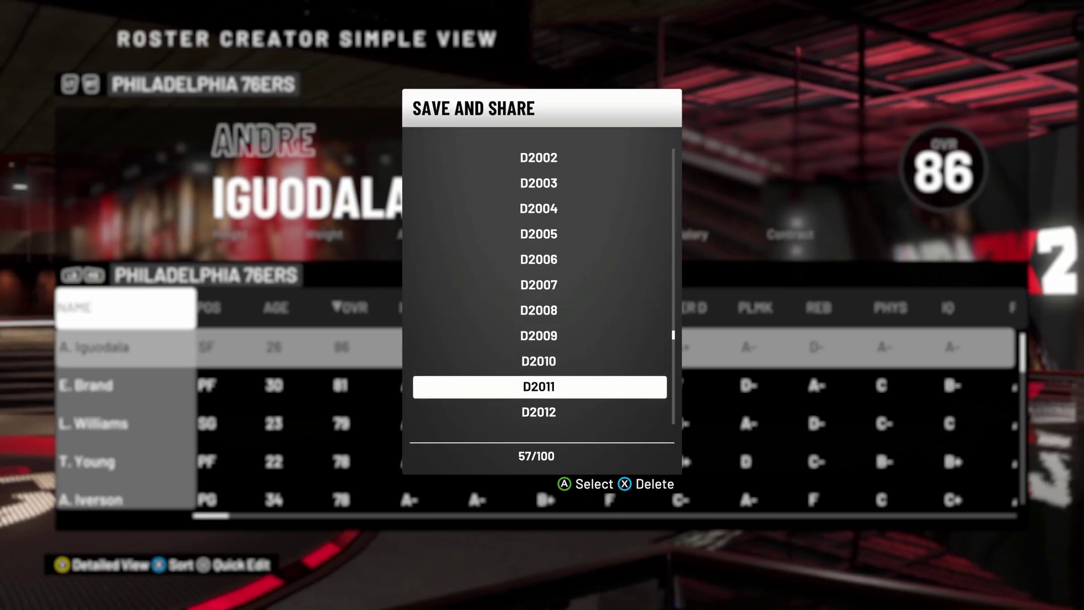
# Save the loaded roster as a new file named Test 2010
pyautogui.press('Down')
pyautogui.press('Down')
pyautogui.press('Down')
pyautogui.press('Down')
pyautogui.press('Down')
pyautogui.press('Down')
pyautogui.press('Down')
pyautogui.press('Down')
pyautogui.press('Down')
pyautogui.press('Down')
pyautogui.press('Down')
pyautogui.press('Down')
pyautogui.press('Down')
pyautogui.press('Down')
pyautogui.press('Down')
pyautogui.press('Down')
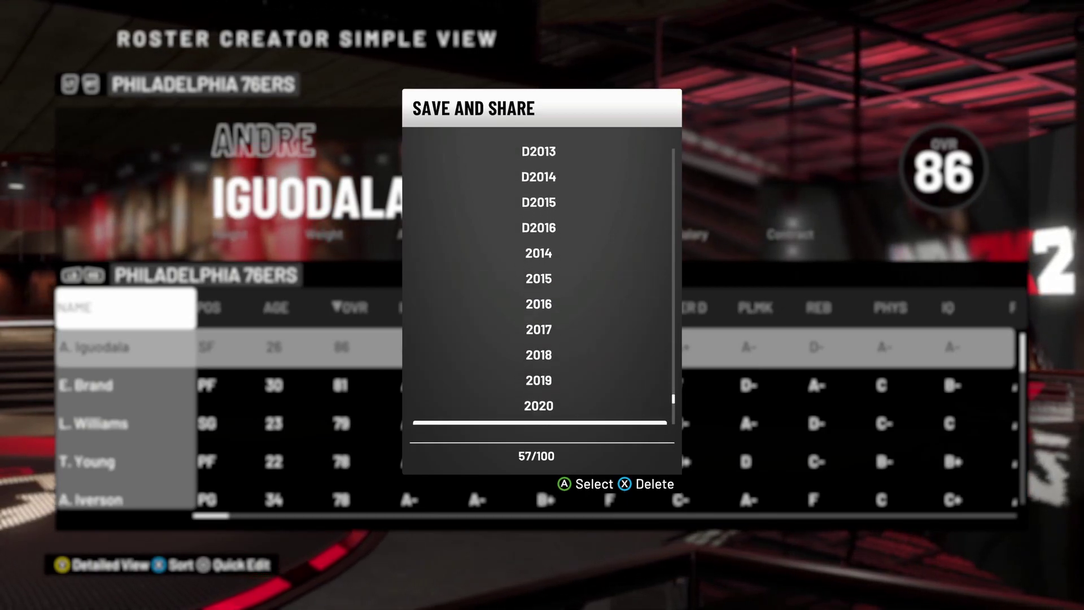
pyautogui.press('Return')
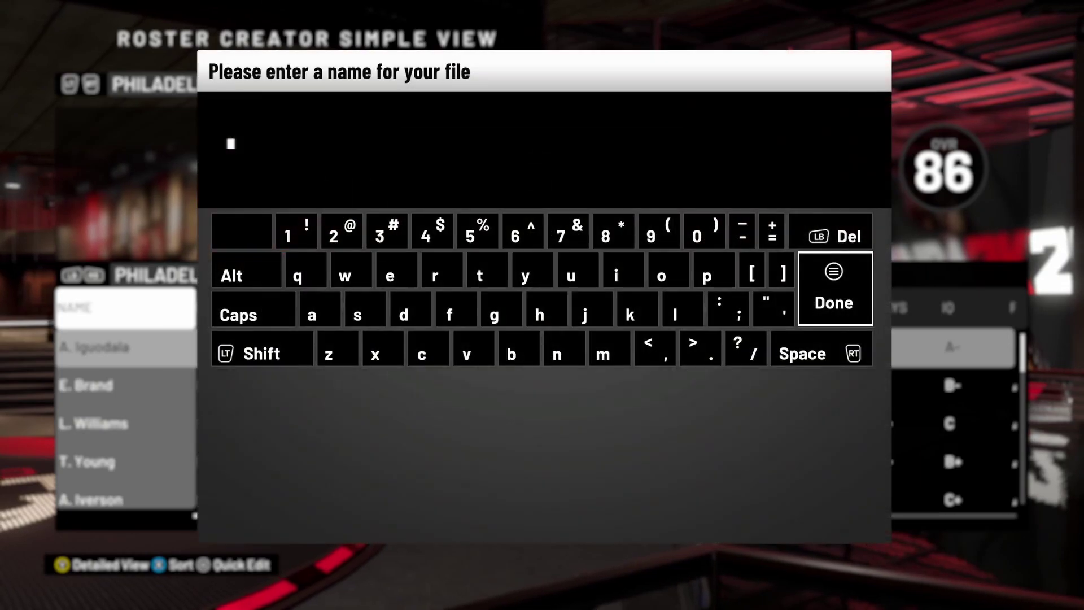
pyautogui.write('Test 2010')
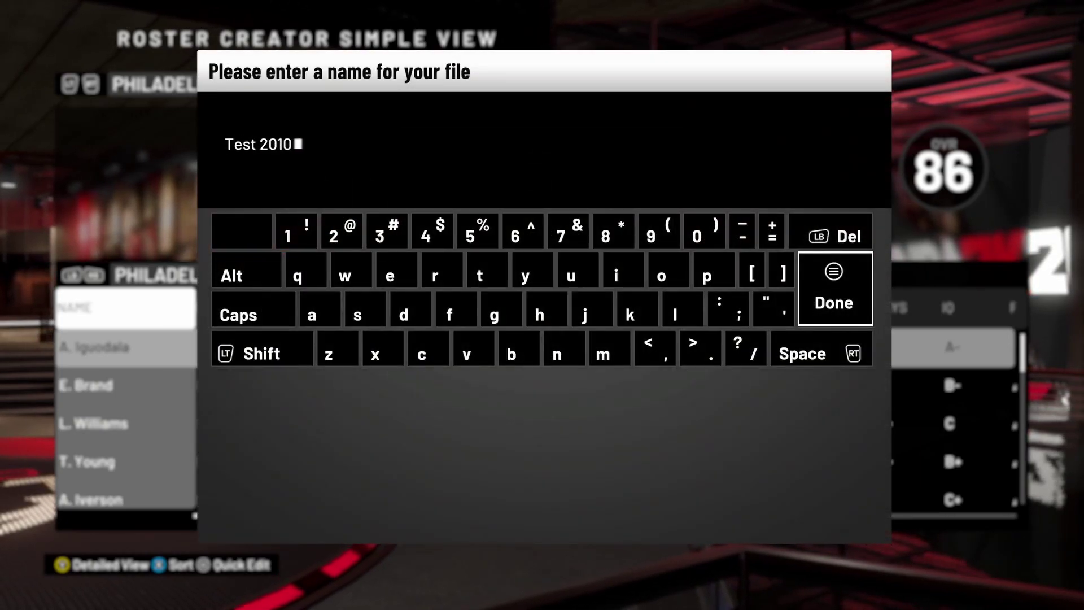
pyautogui.press('Return')
# Leave the roster creator, return to the main menu and exit NBA 2K20 to the desktop
pyautogui.press('Escape')
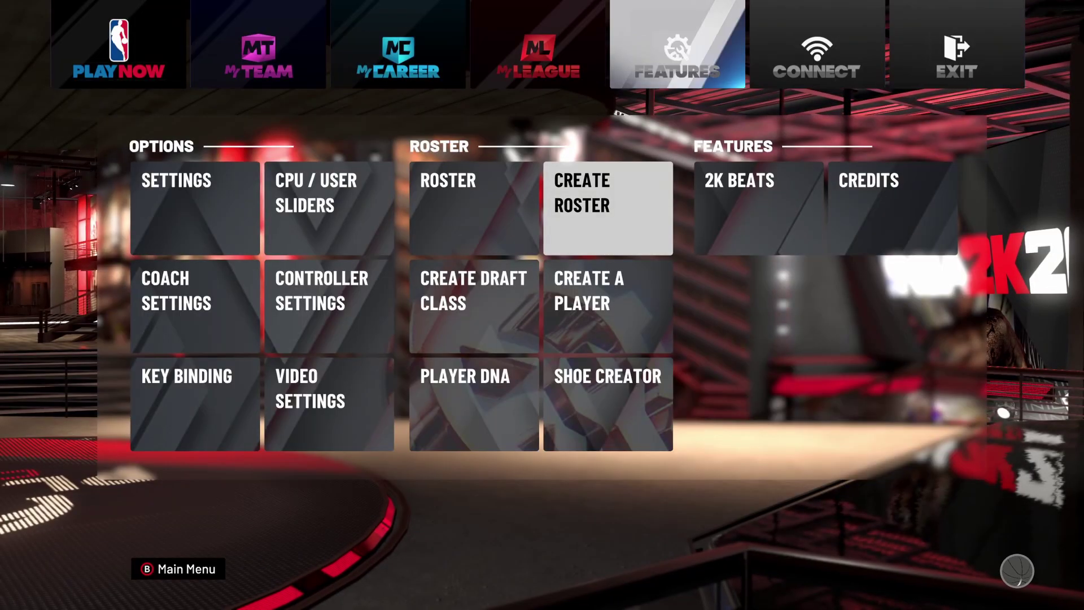
pyautogui.press('Escape')
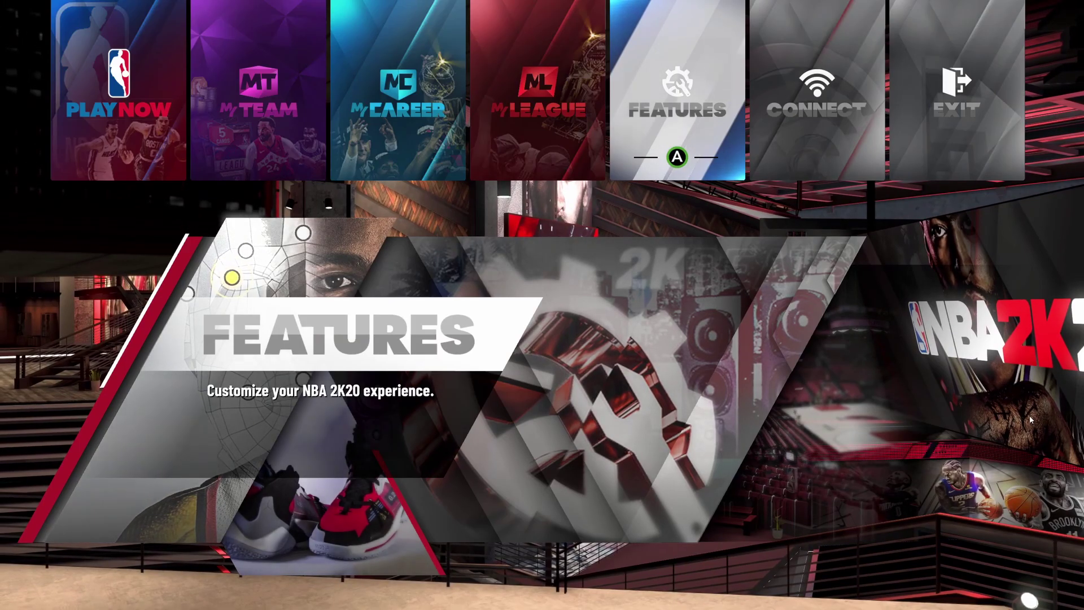
pyautogui.press('Right')
pyautogui.press('Right')
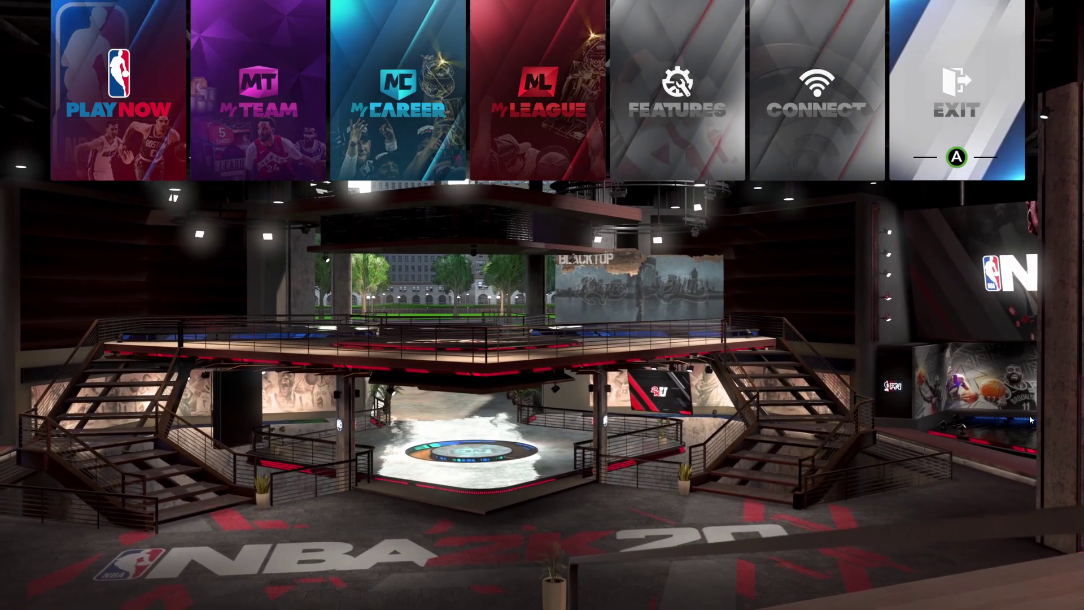
pyautogui.press('Return')
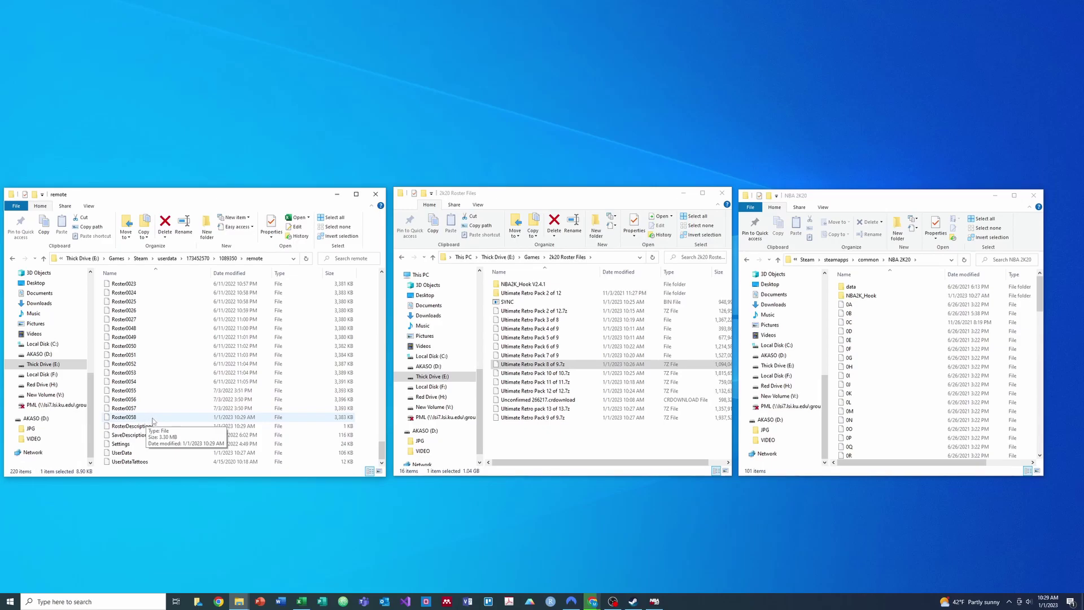
# Switch to the Roster Saves Identification workbook in Excel and set the Roster0057 row's roster to Test 2010
pyautogui.click(302, 602)
pyautogui.moveTo(28, 461); pyautogui.dragTo(128, 477)
pyautogui.click(57, 467)
pyautogui.click(74, 469)
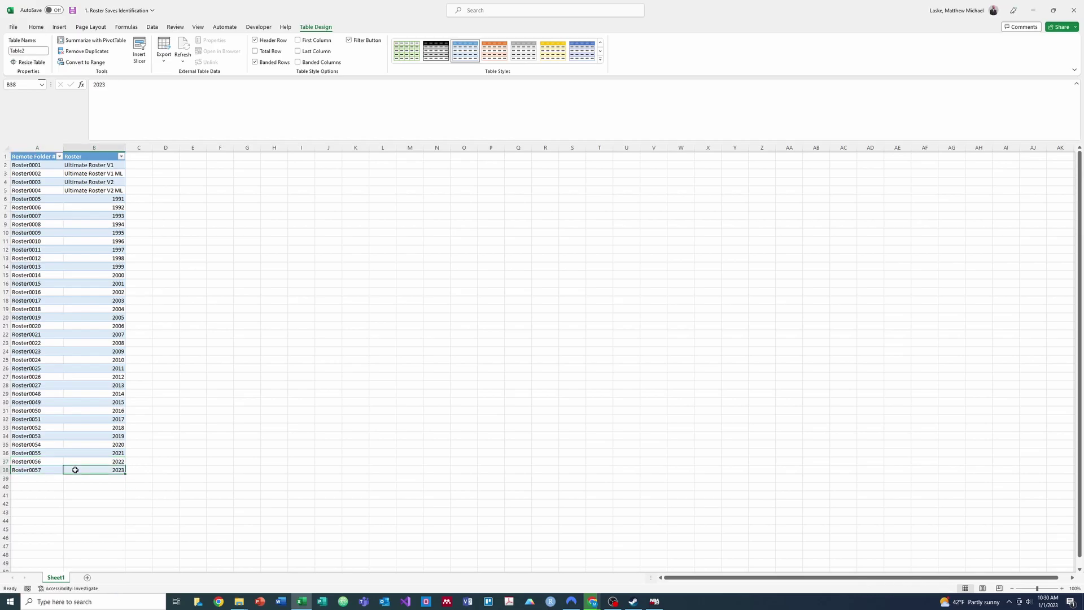
pyautogui.write('Test 2010')
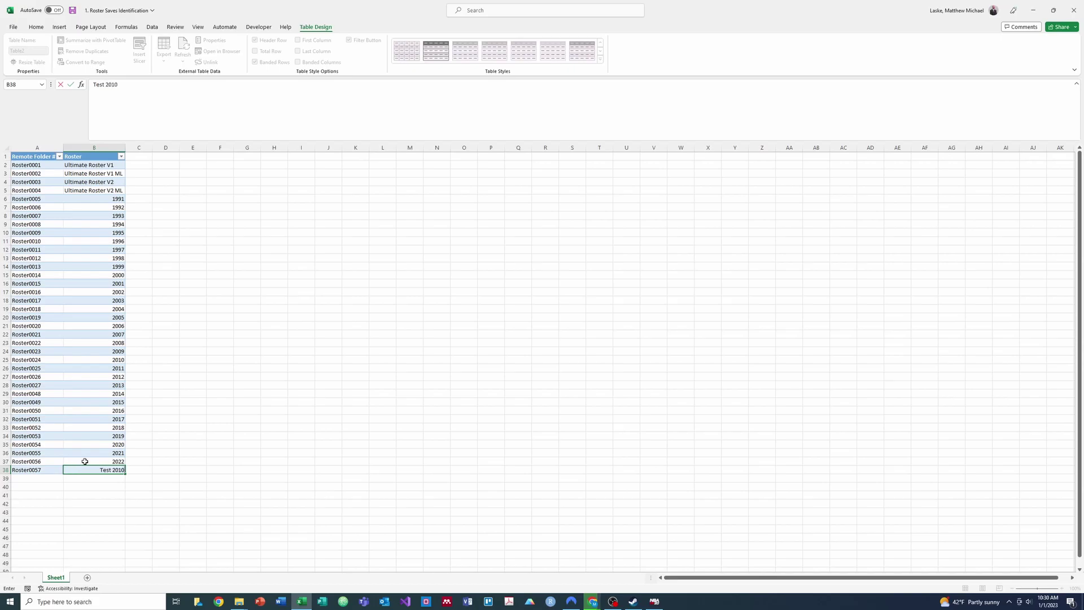
pyautogui.click(181, 433)
pyautogui.click(109, 469)
pyautogui.click(111, 459)
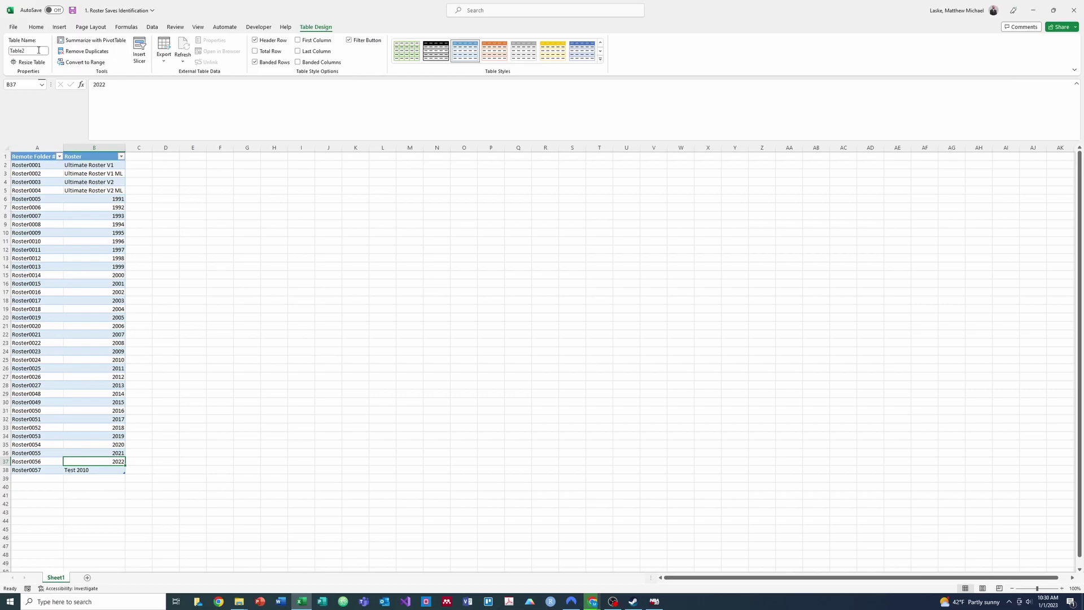
pyautogui.click(38, 27)
pyautogui.click(79, 471)
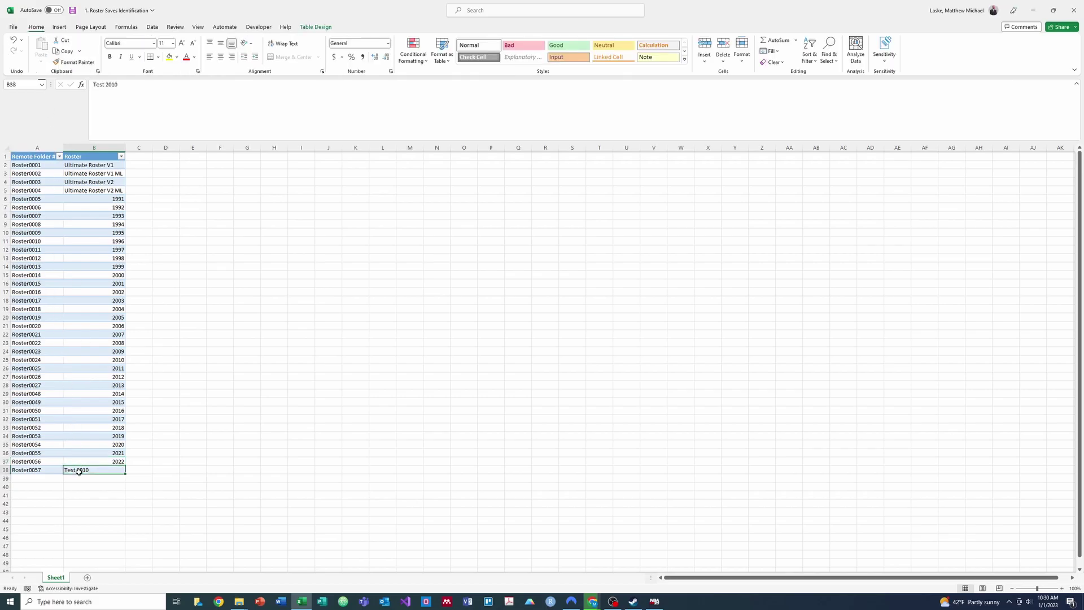
pyautogui.click(80, 461)
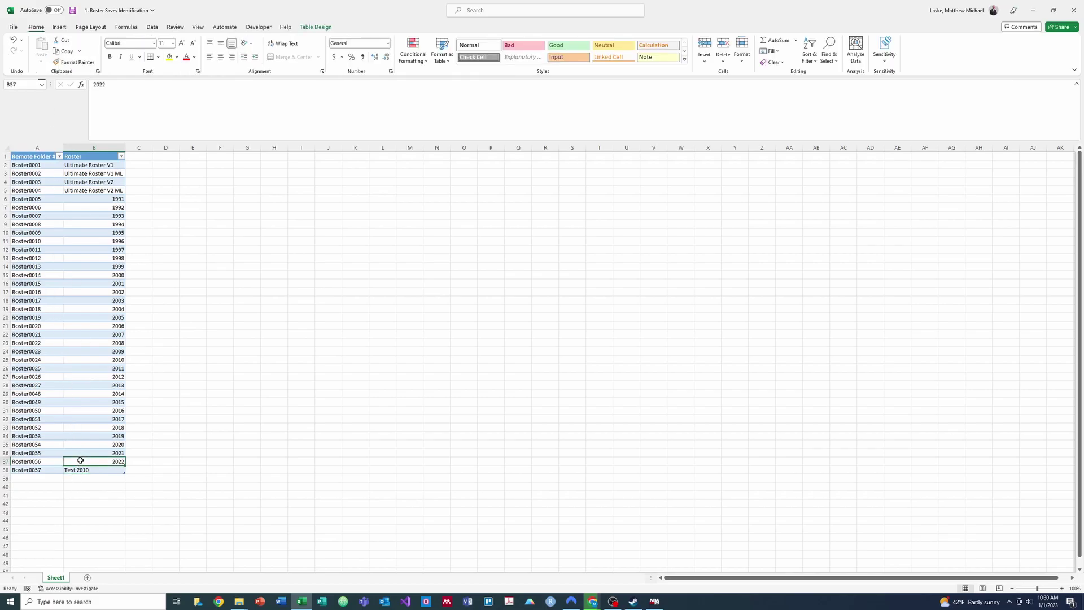
pyautogui.click(81, 470)
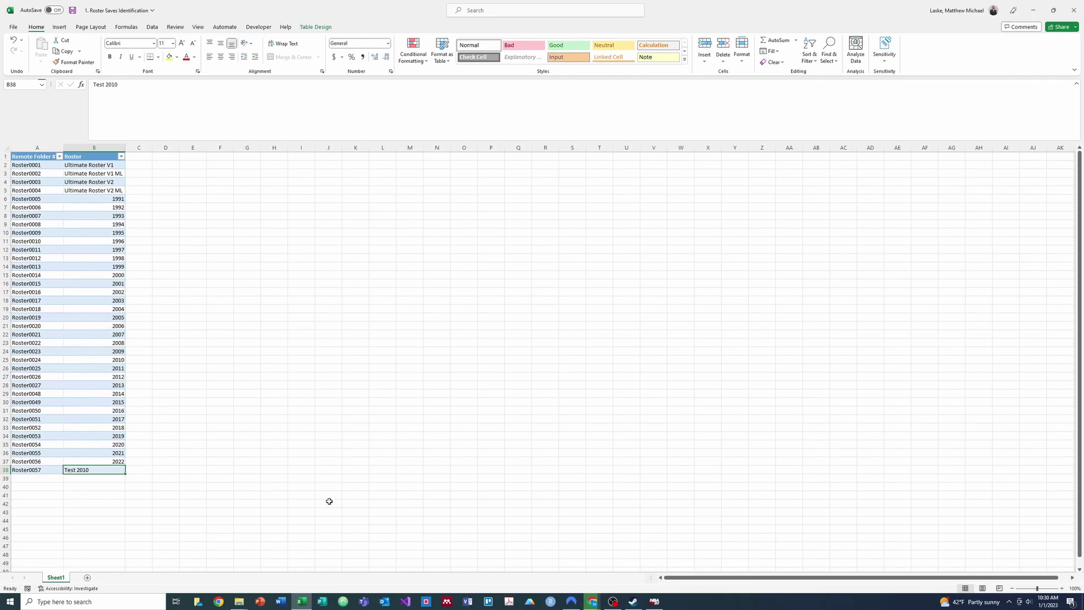
# Copy the included-rosters list, Ultimate Retro Roster V1 PlayNow through 2022 Season Roster, from the Chrome forum page into Excel's Roster column from B2
pyautogui.click(252, 596)
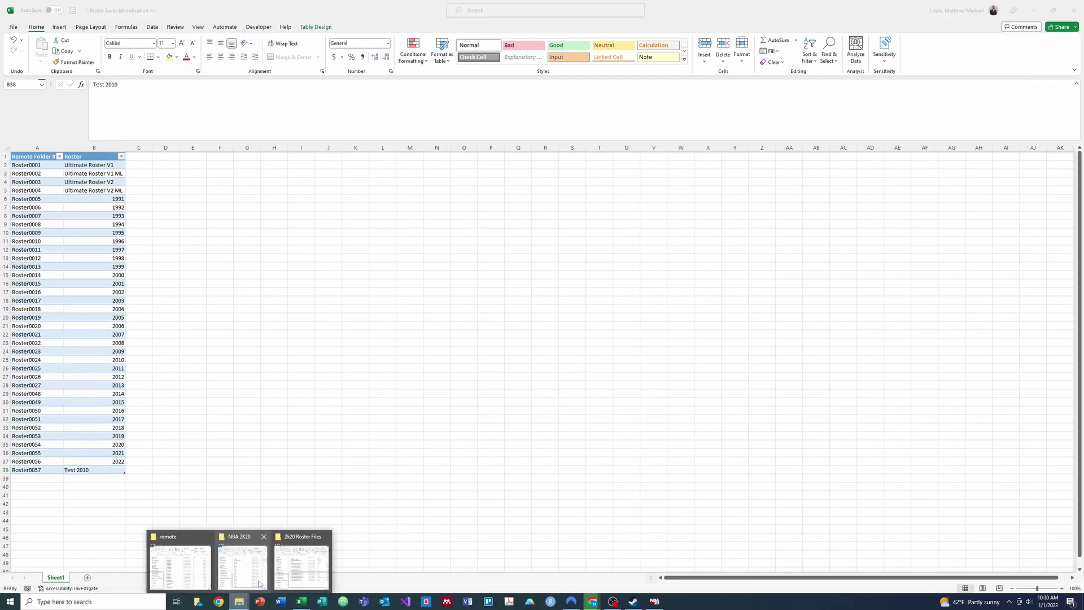
pyautogui.click(1031, 10)
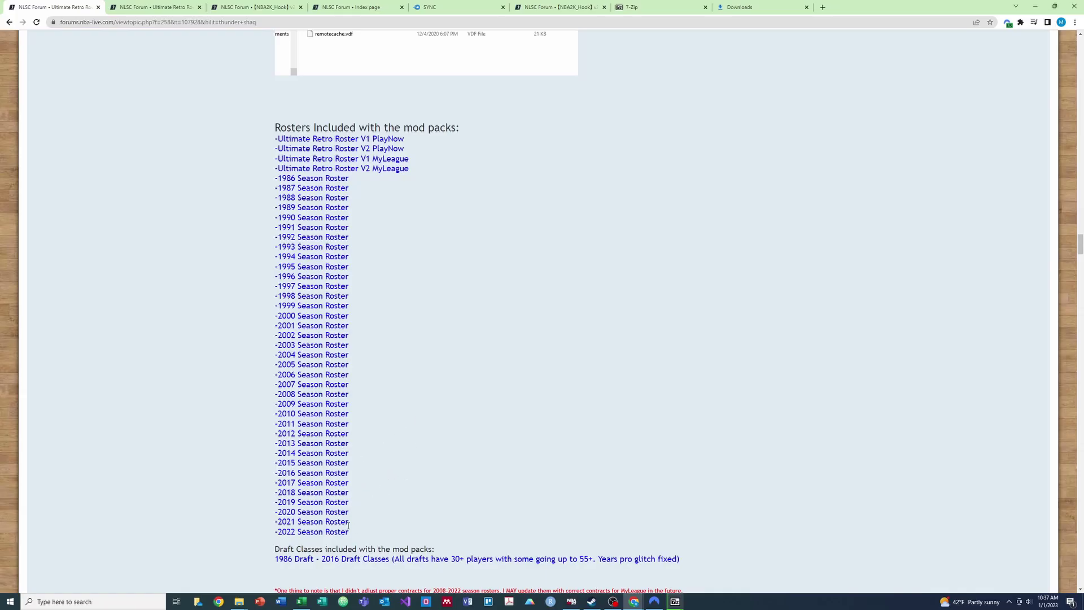
pyautogui.moveTo(353, 539); pyautogui.dragTo(683, 590)
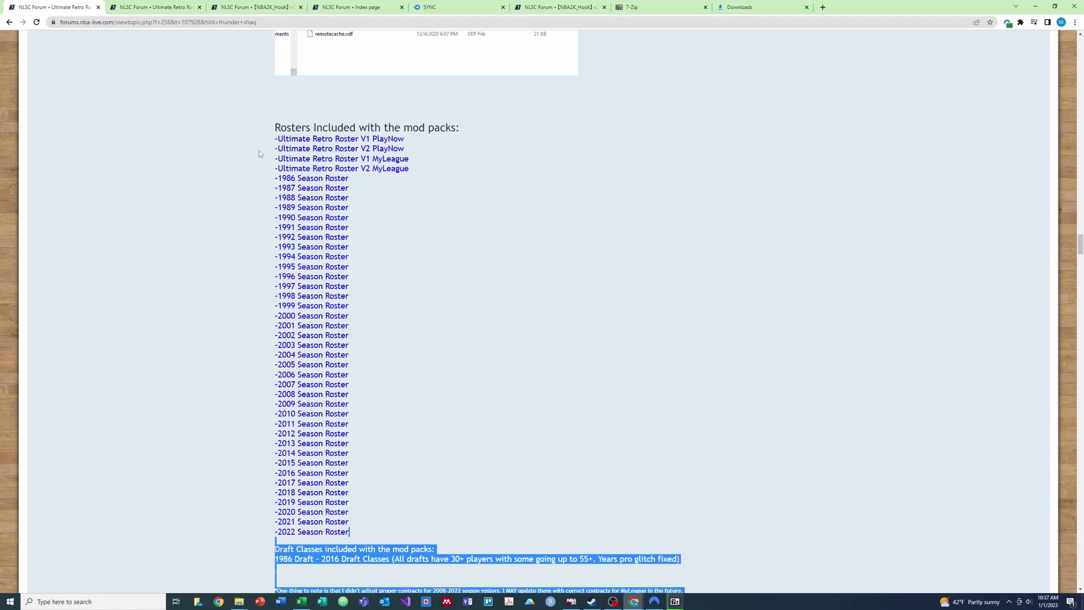
pyautogui.moveTo(274, 139); pyautogui.dragTo(276, 142)
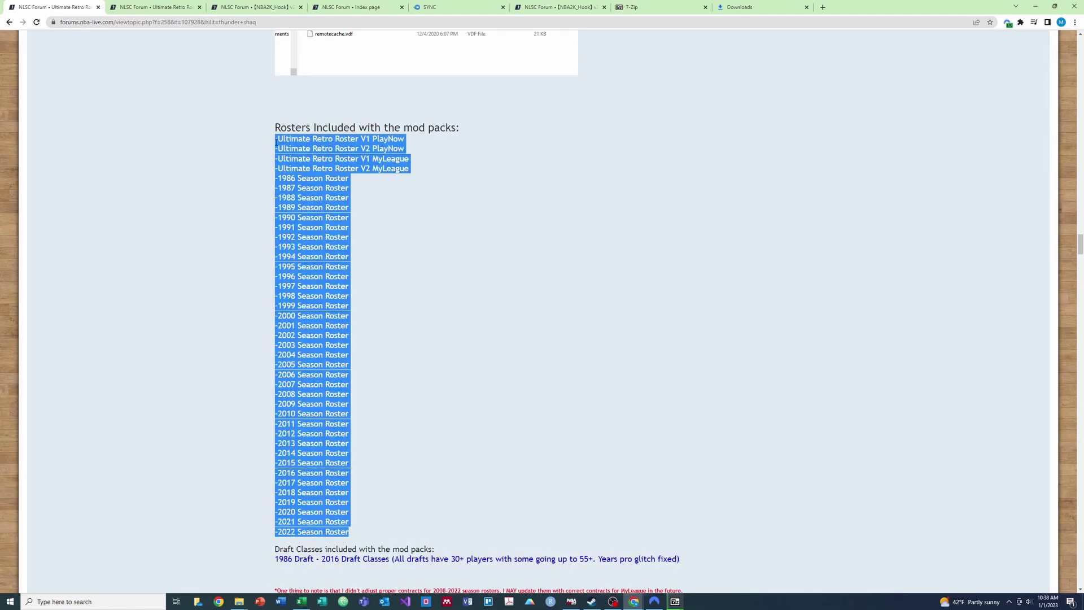
pyautogui.click(301, 602)
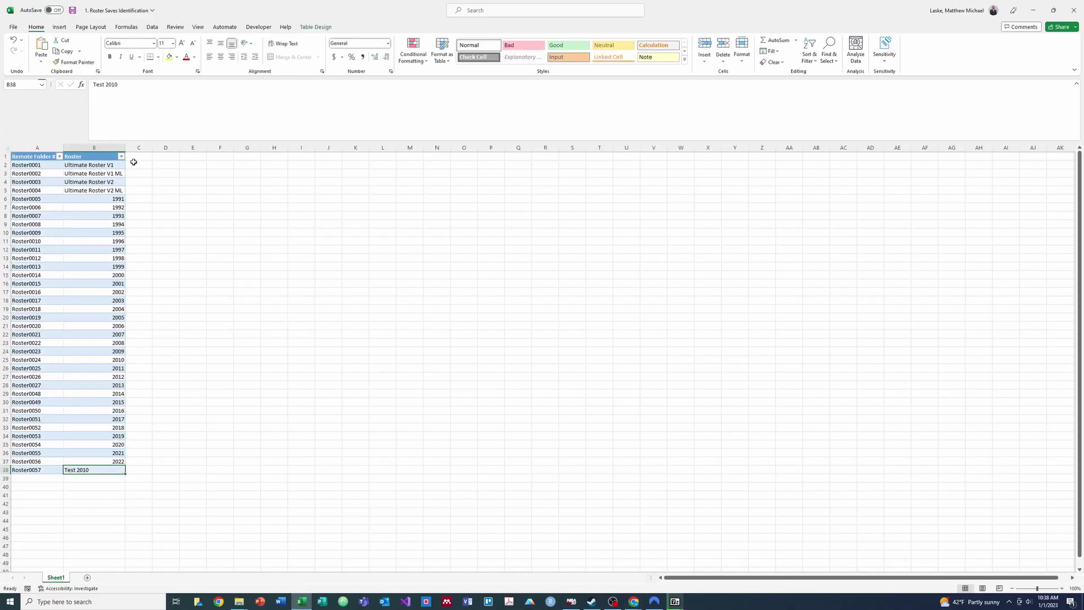
pyautogui.moveTo(113, 167); pyautogui.dragTo(87, 473)
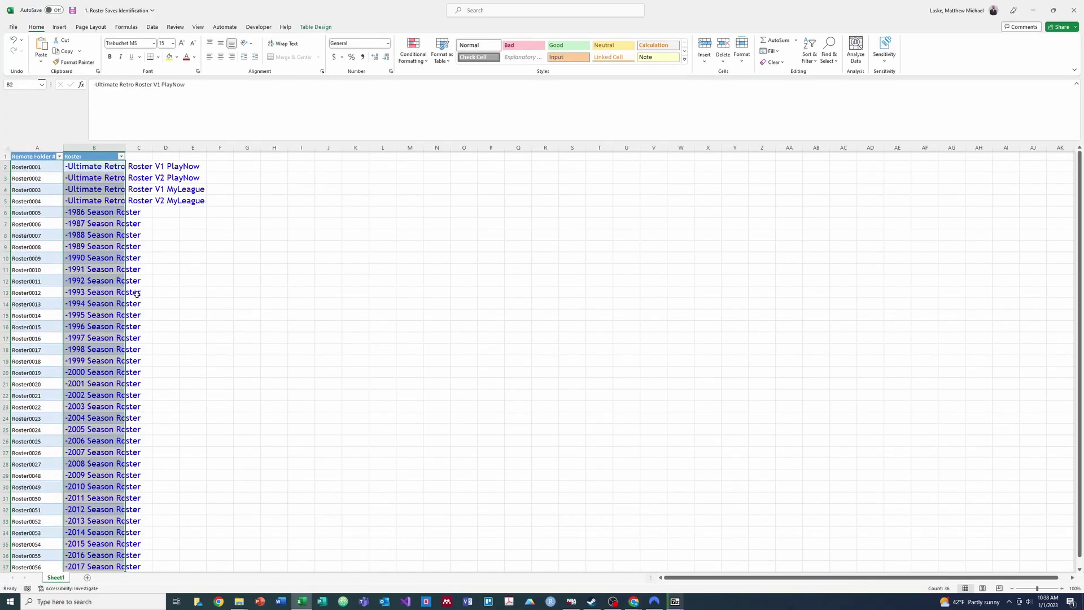
# Undo the paste of the forum roster list in the Roster column
pyautogui.click(137, 294)
pyautogui.click(92, 260)
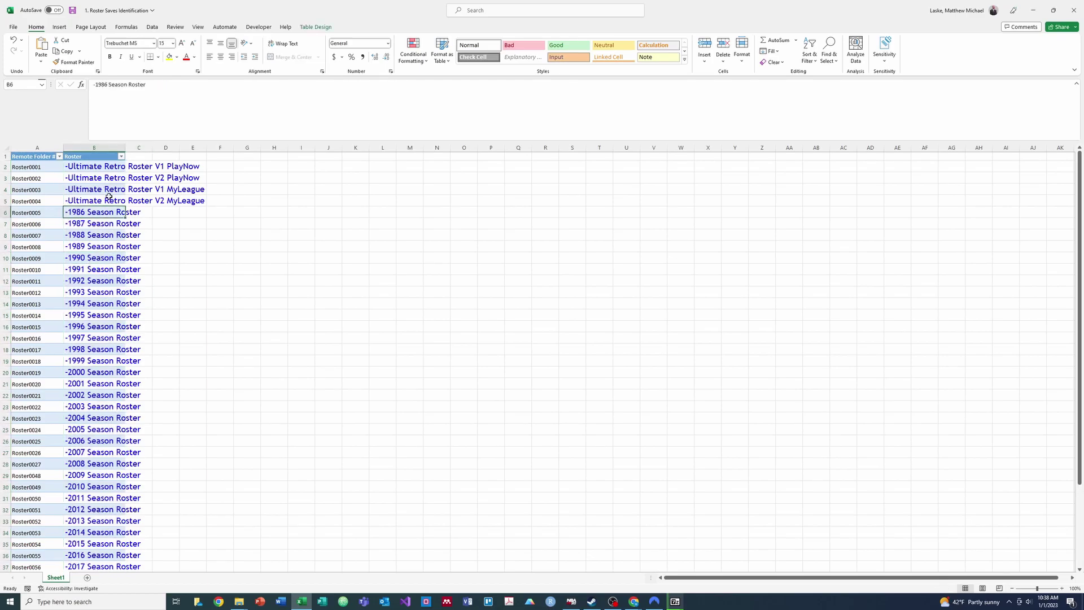
pyautogui.click(13, 39)
pyautogui.click(133, 328)
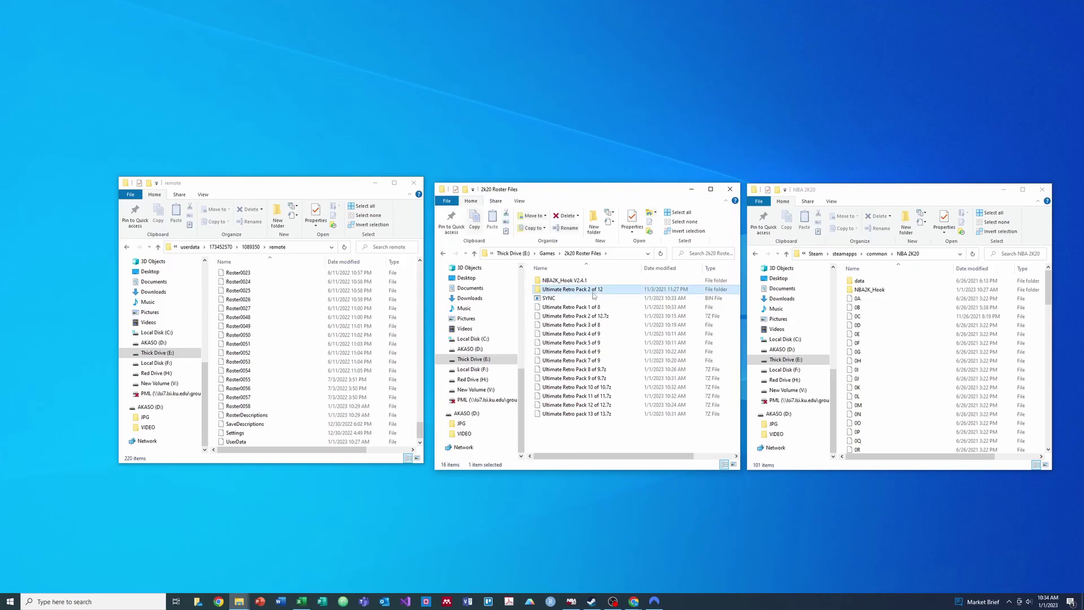
# Delete the Ultimate Retro Pack 2 of 12 folder and extract the Ultimate Retro Pack 1 of 8 archive into 2k20 Roster Files
pyautogui.press('Delete')
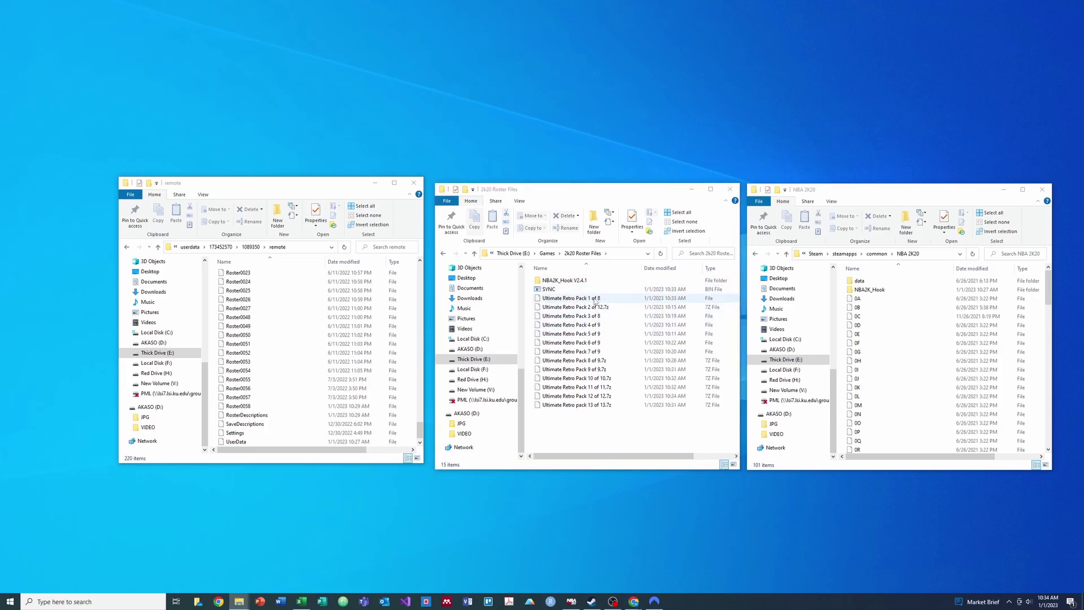
pyautogui.rightClick(595, 298)
pyautogui.moveTo(656, 337)
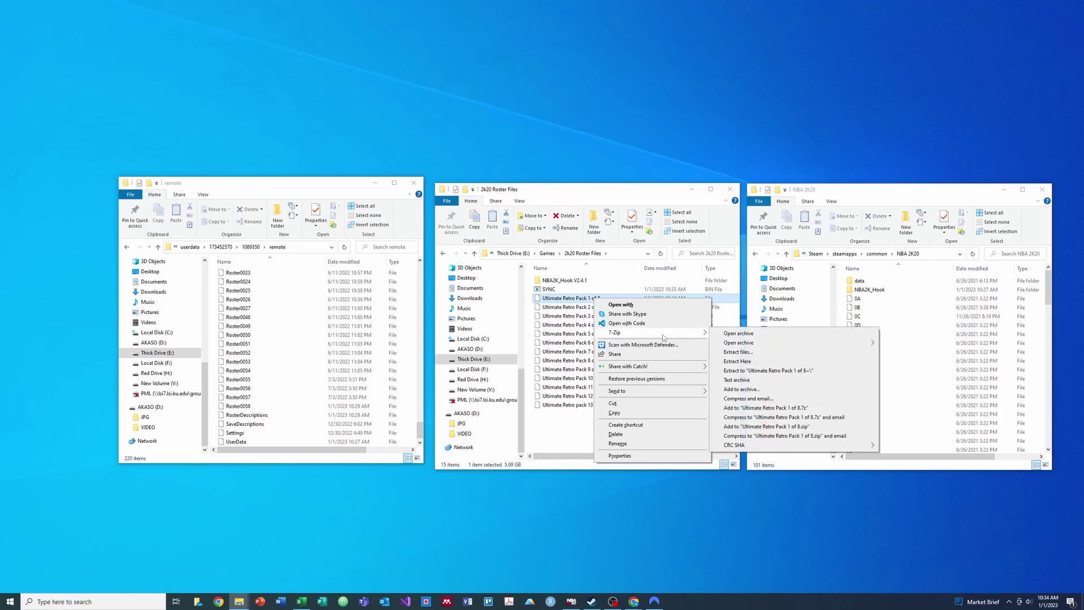
pyautogui.click(737, 361)
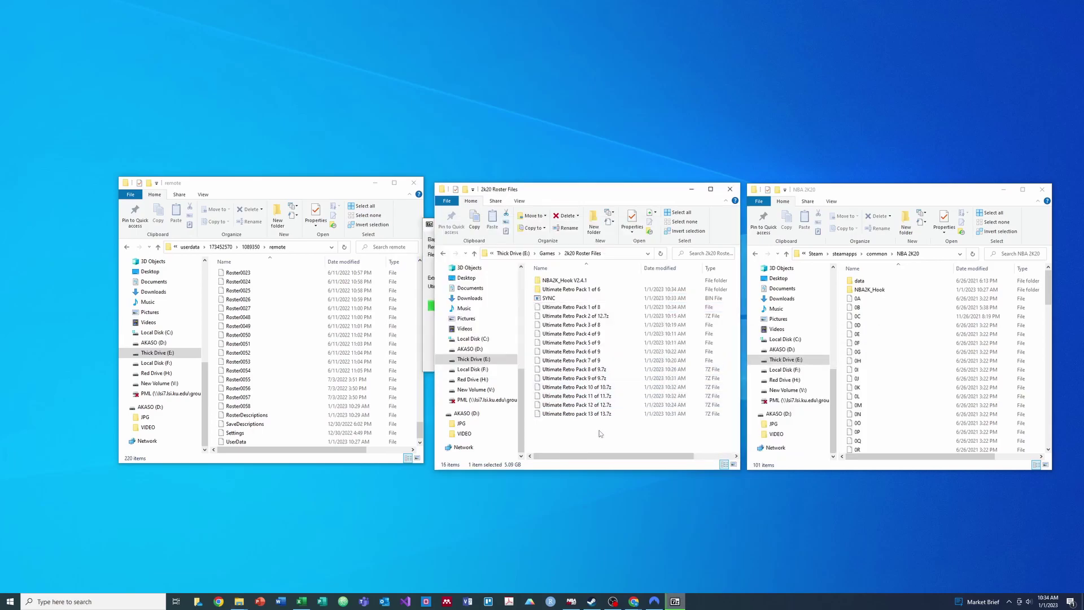
# Extract the Ultimate Retro Pack 2 of 12.7z archive within the 2k20 Roster Files folder using 7-Zip
pyautogui.rightClick(597, 317)
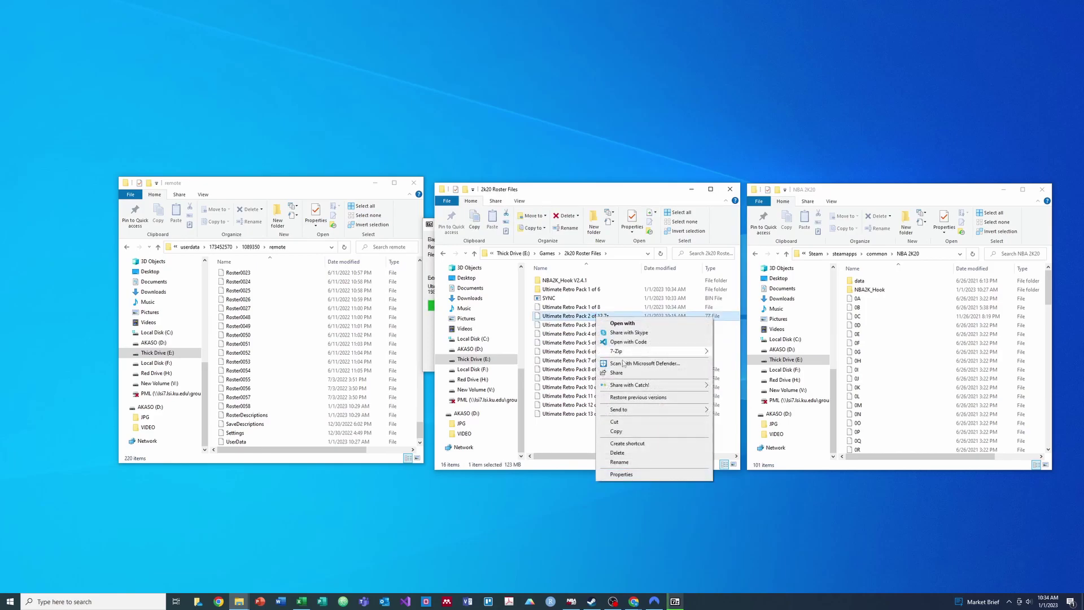
pyautogui.moveTo(632, 352)
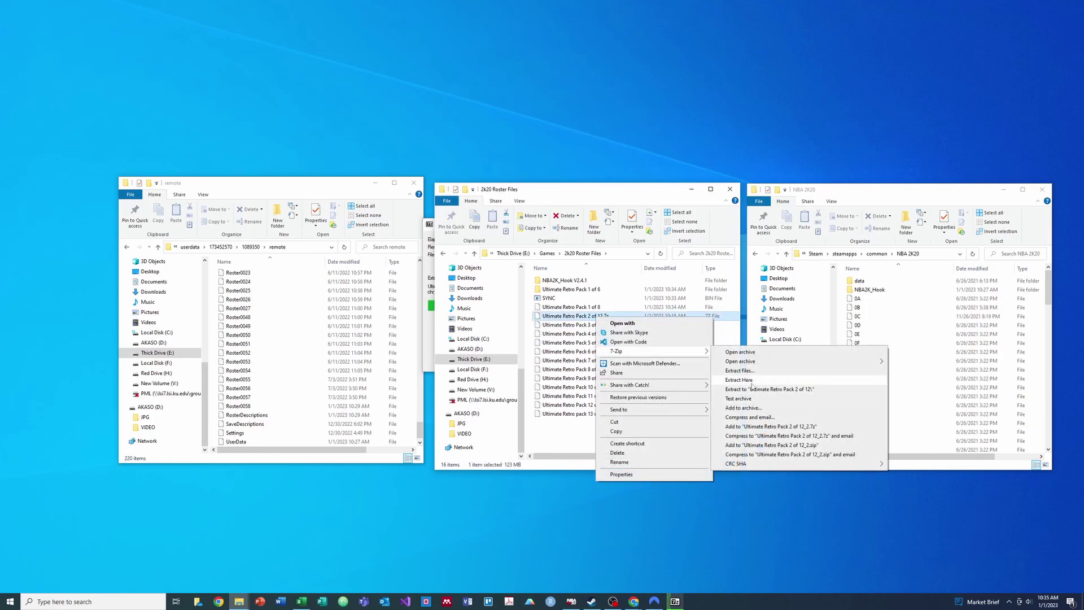
pyautogui.click(734, 386)
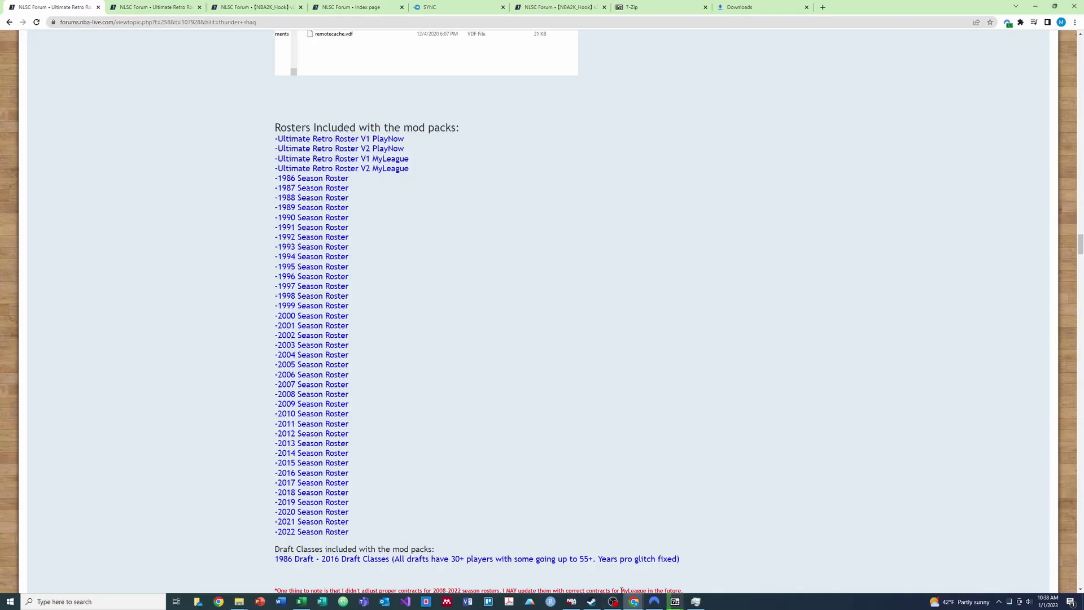
# Switch to the Excel workbook, clear the Roster0057 entry, and list 1986, 1987, 1988 and 1989 below 2022 in the Roster column
pyautogui.click(301, 601)
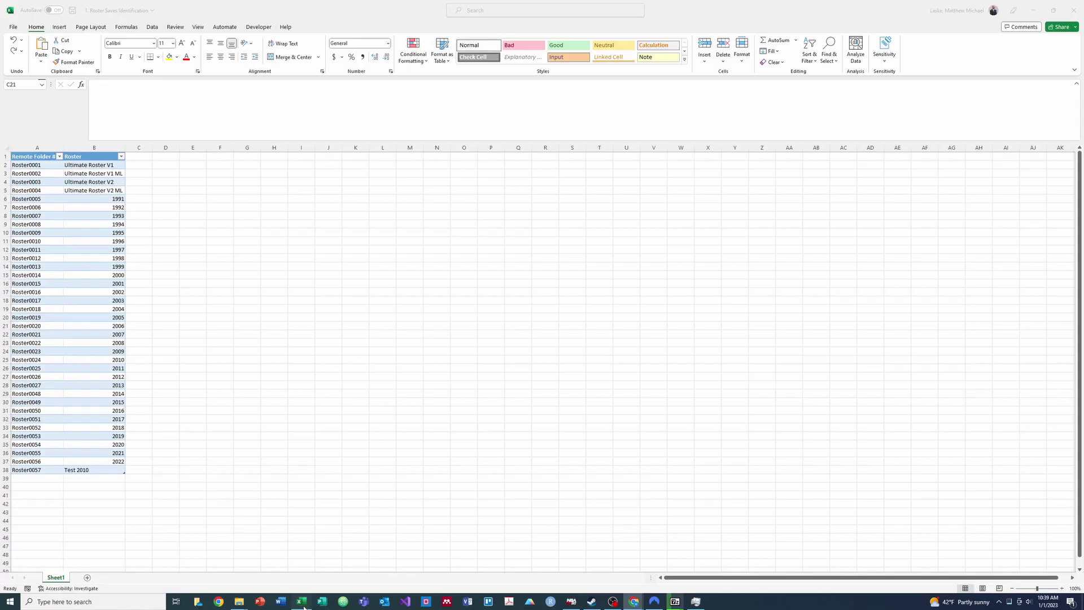
pyautogui.click(88, 468)
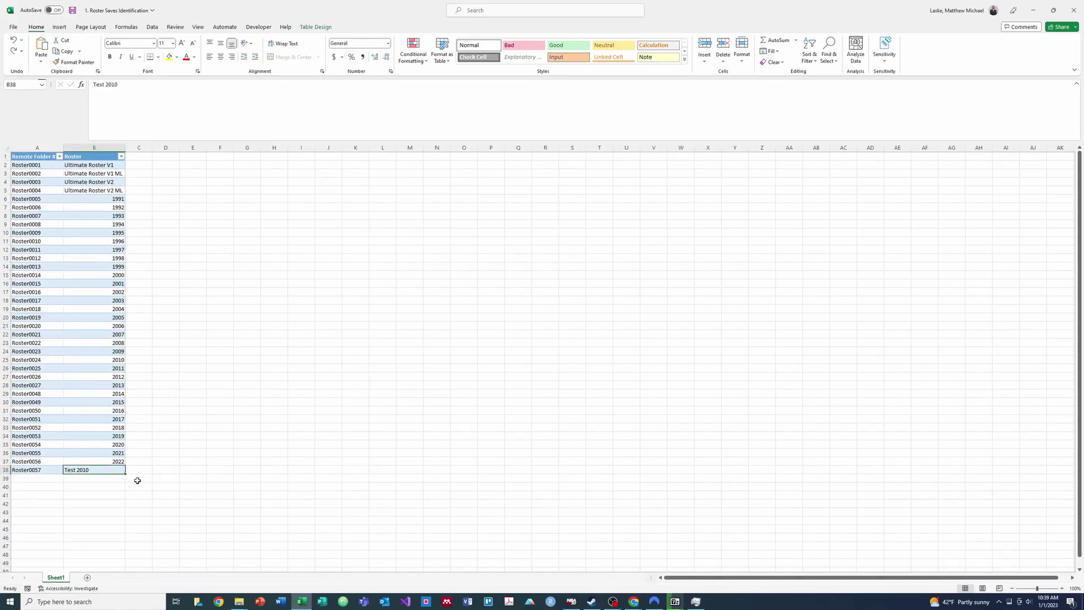
pyautogui.press('Left')
pyautogui.press('Right')
pyautogui.write('1986')
pyautogui.press('Return')
pyautogui.write('1')
pyautogui.press('Return')
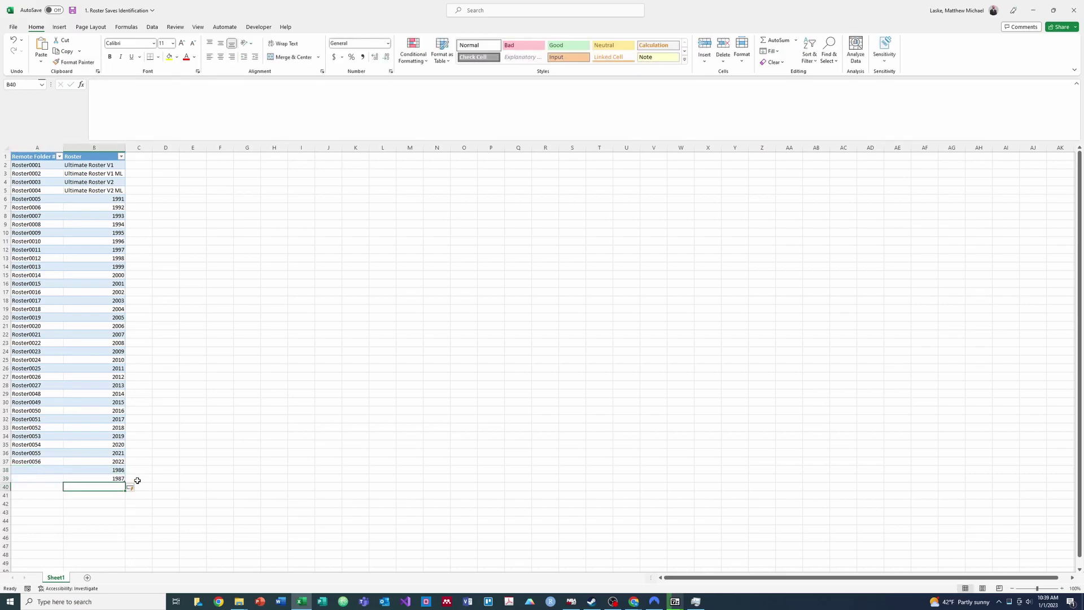
pyautogui.write('1988')
pyautogui.press('Return')
pyautogui.write('1989')
pyautogui.press('Return')
pyautogui.press('Left')
pyautogui.press('Up')
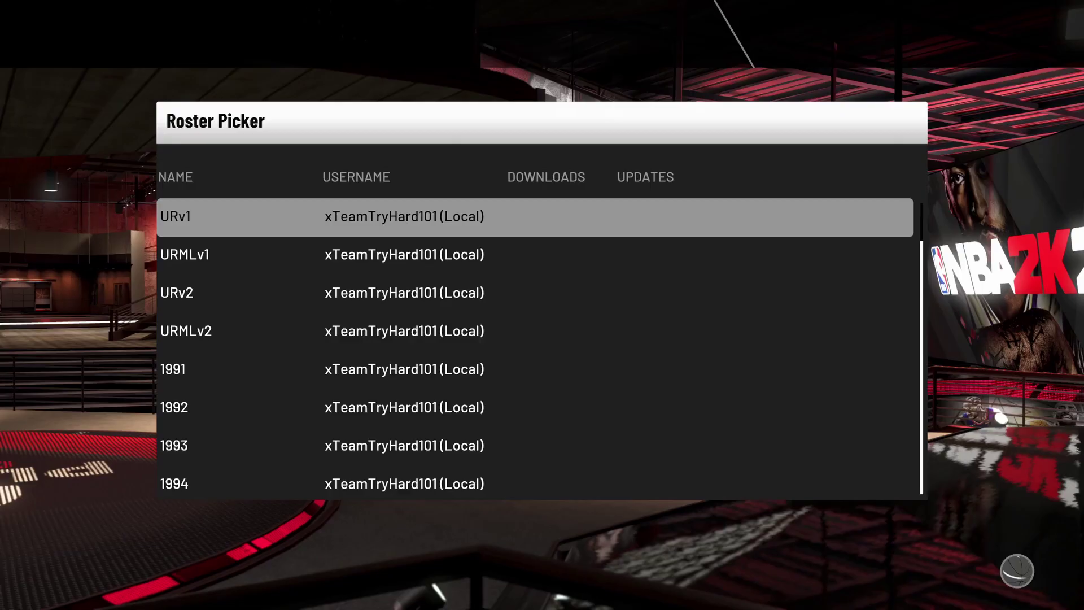
# Look through the user-created rosters in the Roster Picker from URv1 to Test 2010
pyautogui.press('Down')
pyautogui.press('Down')
pyautogui.press('Down')
pyautogui.press('Down')
pyautogui.press('Down')
pyautogui.press('Down')
pyautogui.press('Down')
pyautogui.press('Down')
pyautogui.press('Down')
pyautogui.press('Down')
pyautogui.press('Down')
pyautogui.press('Down')
pyautogui.press('Down')
pyautogui.press('Down')
pyautogui.press('Down')
pyautogui.press('Down')
pyautogui.press('Down')
pyautogui.press('Down')
pyautogui.press('Down')
pyautogui.press('Down')
pyautogui.press('Down')
pyautogui.press('Down')
pyautogui.press('Down')
pyautogui.press('Down')
pyautogui.press('Down')
pyautogui.press('Down')
pyautogui.press('Down')
pyautogui.press('Down')
pyautogui.press('Down')
pyautogui.press('Down')
pyautogui.press('Down')
pyautogui.press('Down')
pyautogui.press('Down')
pyautogui.press('Down')
pyautogui.press('Down')
pyautogui.press('Down')
pyautogui.press('Down')
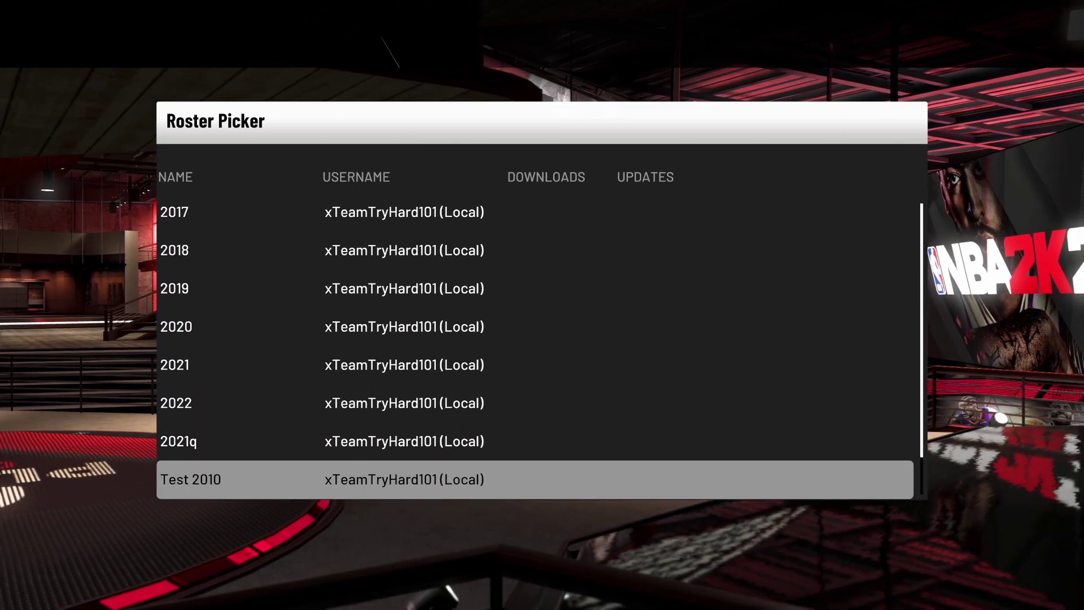
pyautogui.press('Escape')
pyautogui.press('Escape')
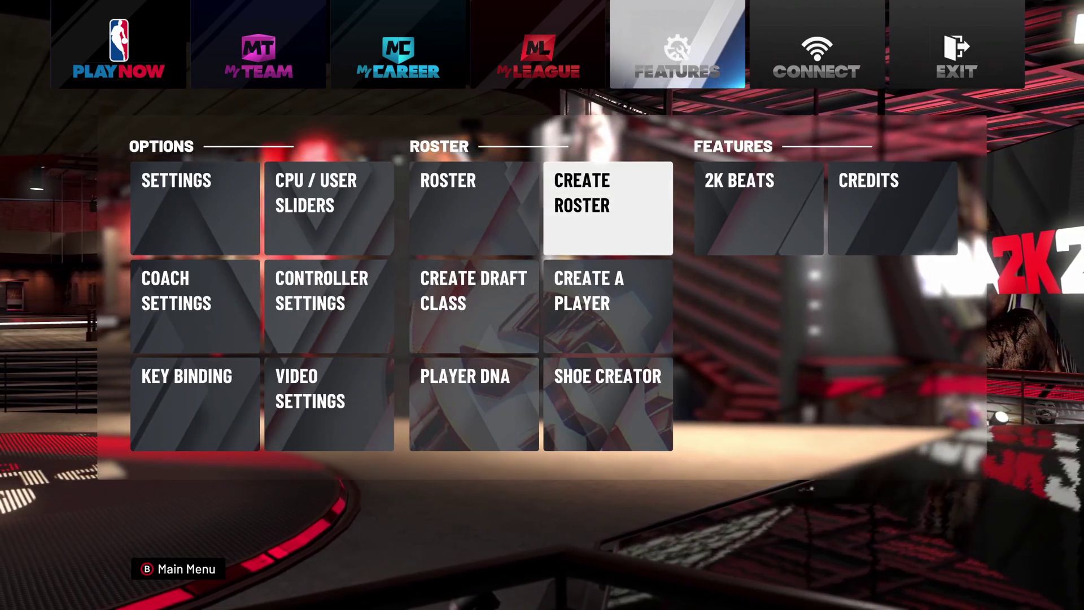
# Reopen the user-created roster list from Create Roster and select the Test 2010 save
pyautogui.press('Return')
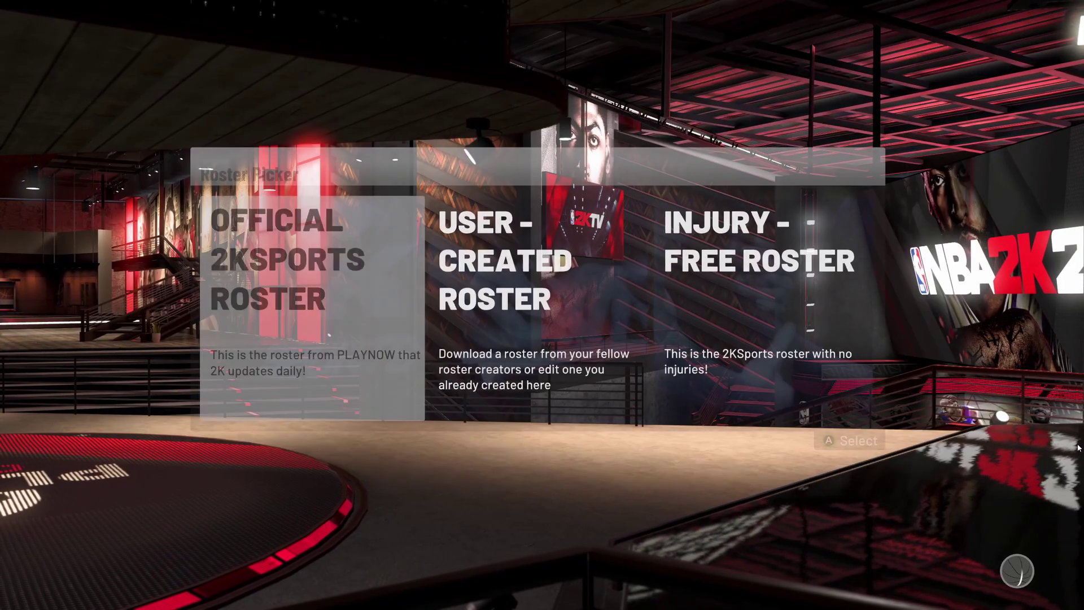
pyautogui.press('Right')
pyautogui.press('Return')
pyautogui.press('Down')
pyautogui.press('Down')
pyautogui.press('Down')
pyautogui.press('Down')
pyautogui.press('Down')
pyautogui.press('Down')
pyautogui.press('Down')
pyautogui.press('Down')
pyautogui.press('Down')
pyautogui.press('Down')
pyautogui.press('Down')
pyautogui.press('Down')
pyautogui.press('Down')
pyautogui.press('Down')
pyautogui.press('Down')
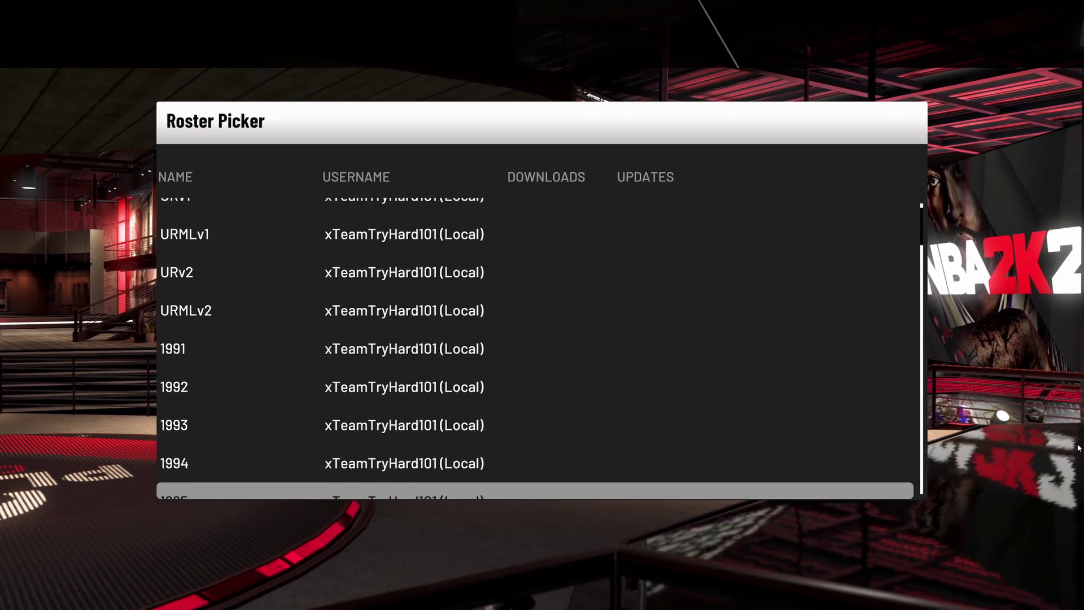
pyautogui.press('Down')
pyautogui.press('Down')
pyautogui.press('Down')
pyautogui.press('Down')
pyautogui.press('Down')
pyautogui.press('Down')
pyautogui.press('Down')
pyautogui.press('Down')
pyautogui.press('Down')
pyautogui.press('Down')
pyautogui.press('Down')
pyautogui.press('Down')
pyautogui.press('Down')
pyautogui.press('Down')
pyautogui.press('Down')
pyautogui.press('Down')
pyautogui.press('Down')
pyautogui.press('Down')
pyautogui.press('Down')
pyautogui.press('Down')
pyautogui.press('Return')
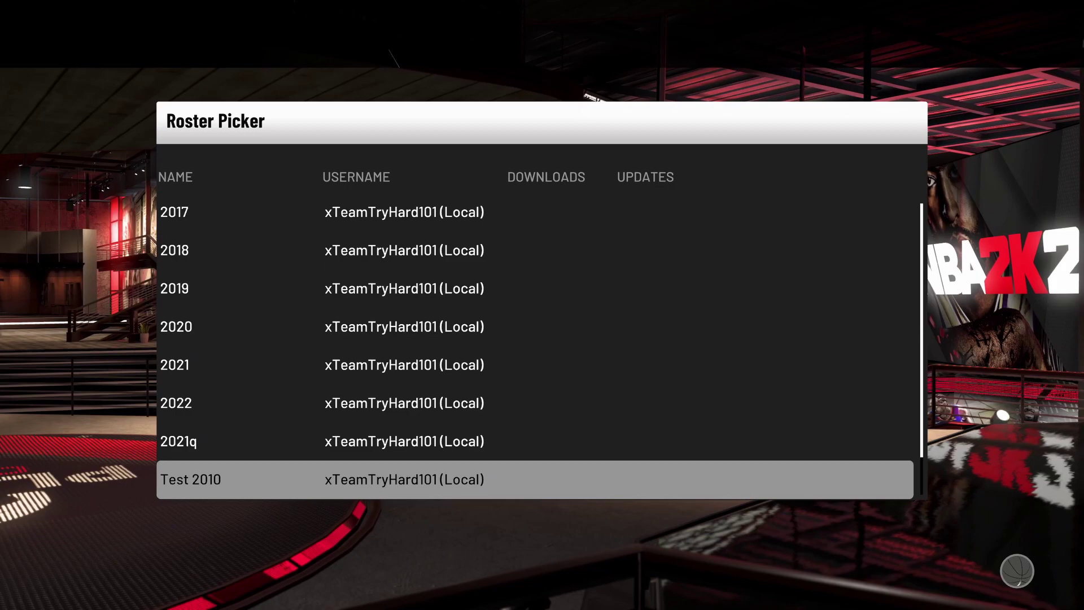
pyautogui.press('Escape')
pyautogui.press('Return')
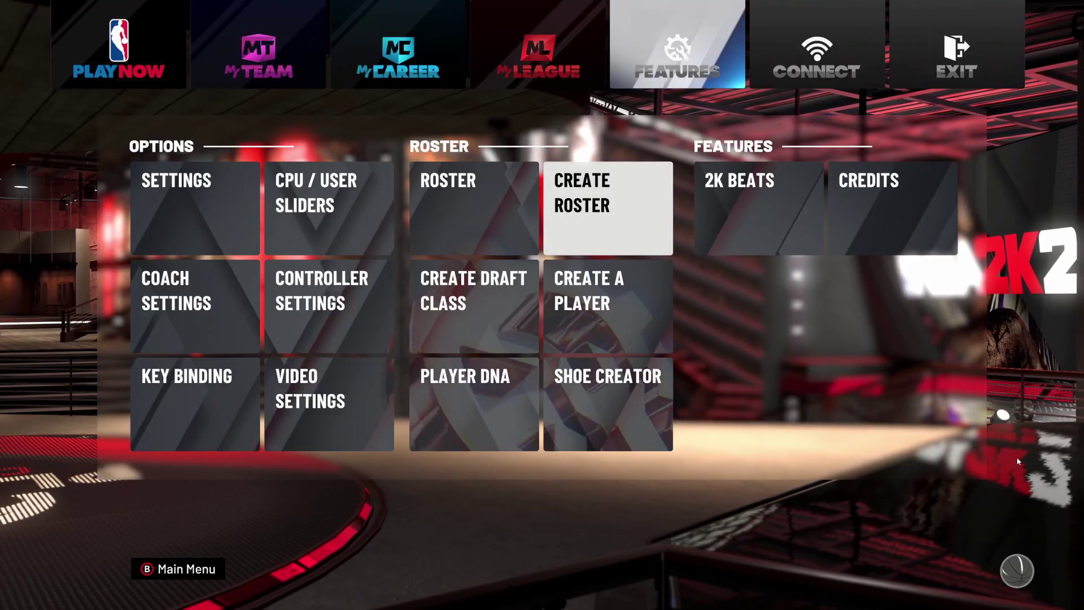
pyautogui.press('Return')
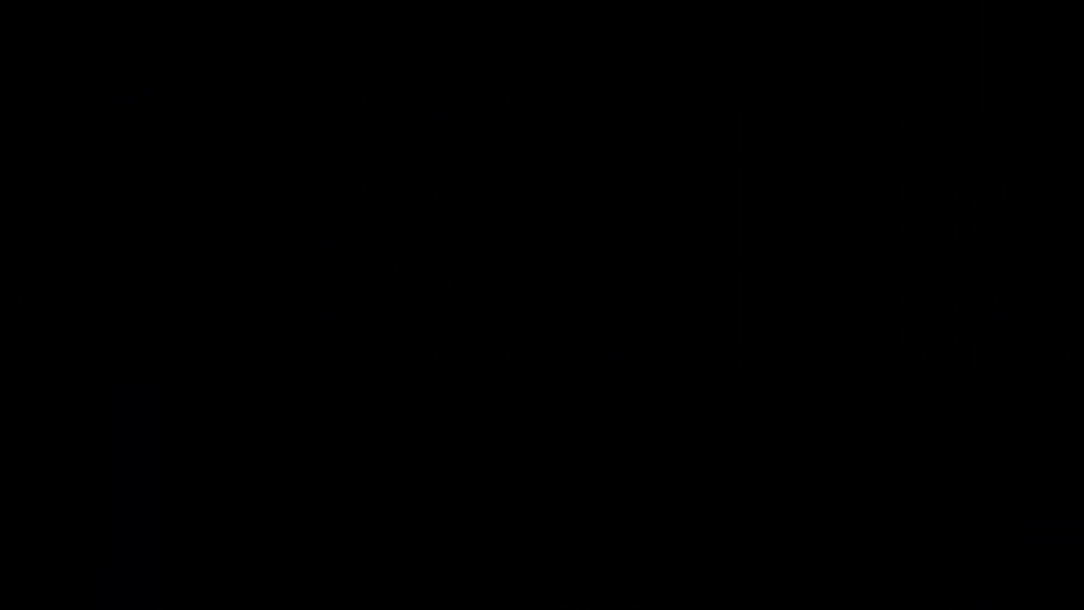
# Switch out of the game, close Task Manager, and bring up the NBA 2K20, remote and 2k20 Roster Files folder windows
pyautogui.hotkey('alt', 'Tab')
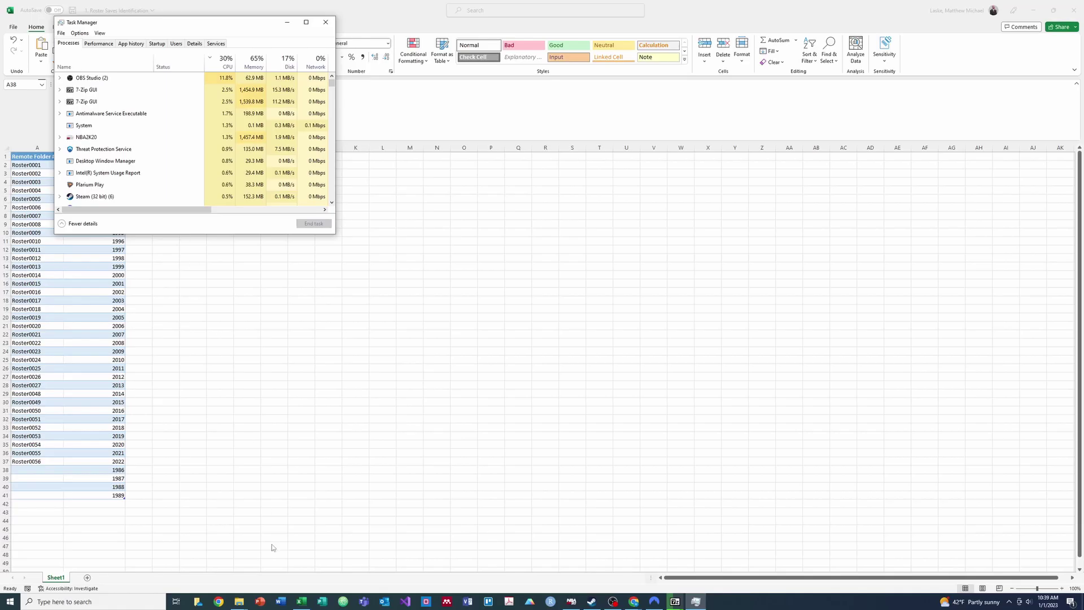
pyautogui.click(319, 24)
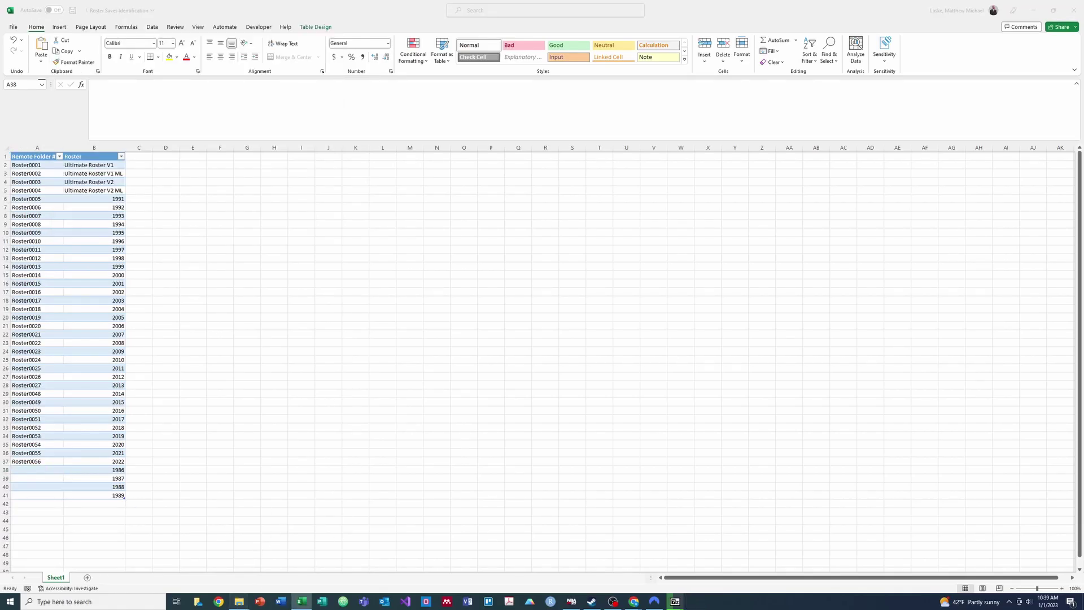
pyautogui.moveTo(239, 601)
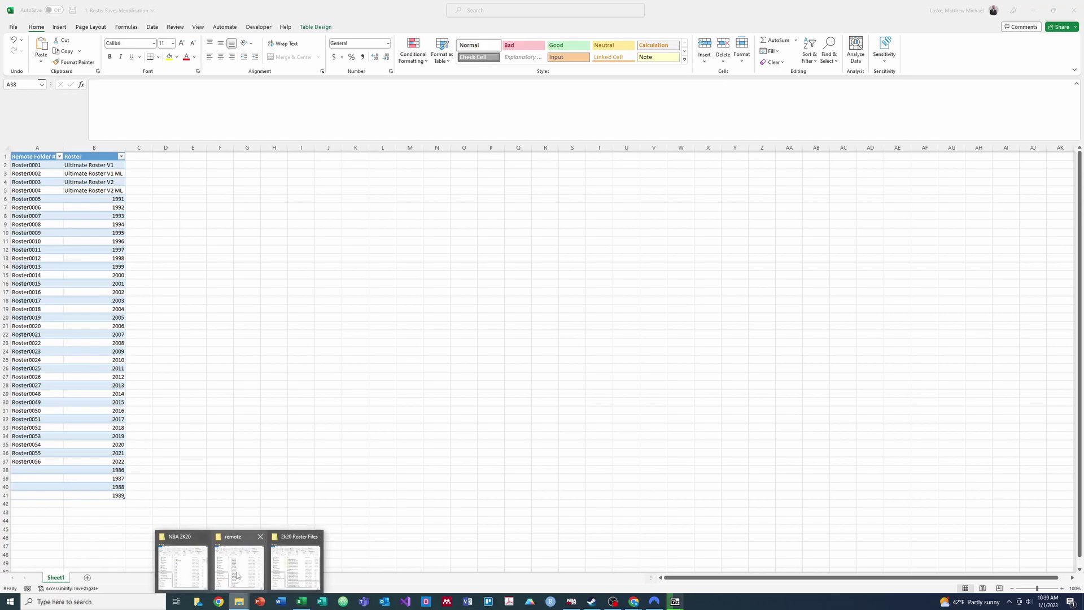
pyautogui.click(183, 567)
pyautogui.click(1033, 10)
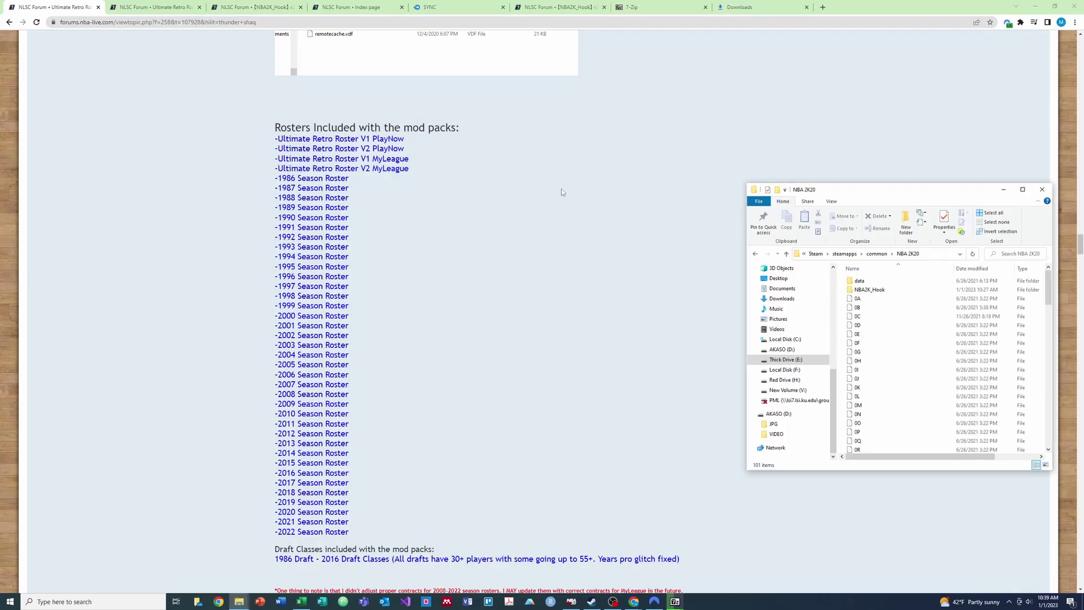
pyautogui.moveTo(236, 599)
pyautogui.click(242, 572)
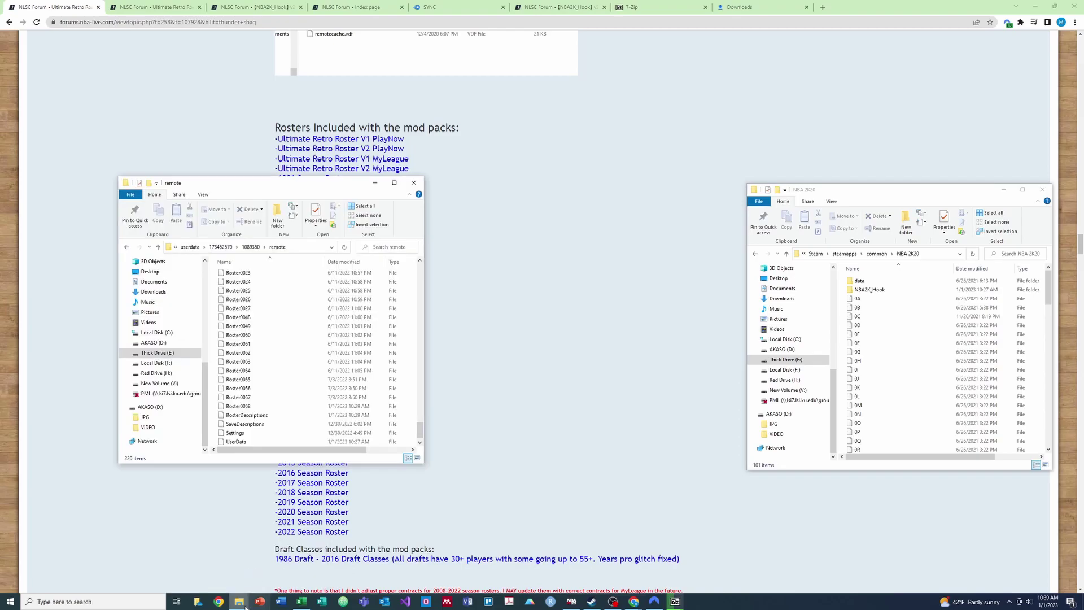
pyautogui.click(283, 586)
# Delete the Roster0058 file from the remote folder
pyautogui.click(247, 405)
pyautogui.rightClick(247, 406)
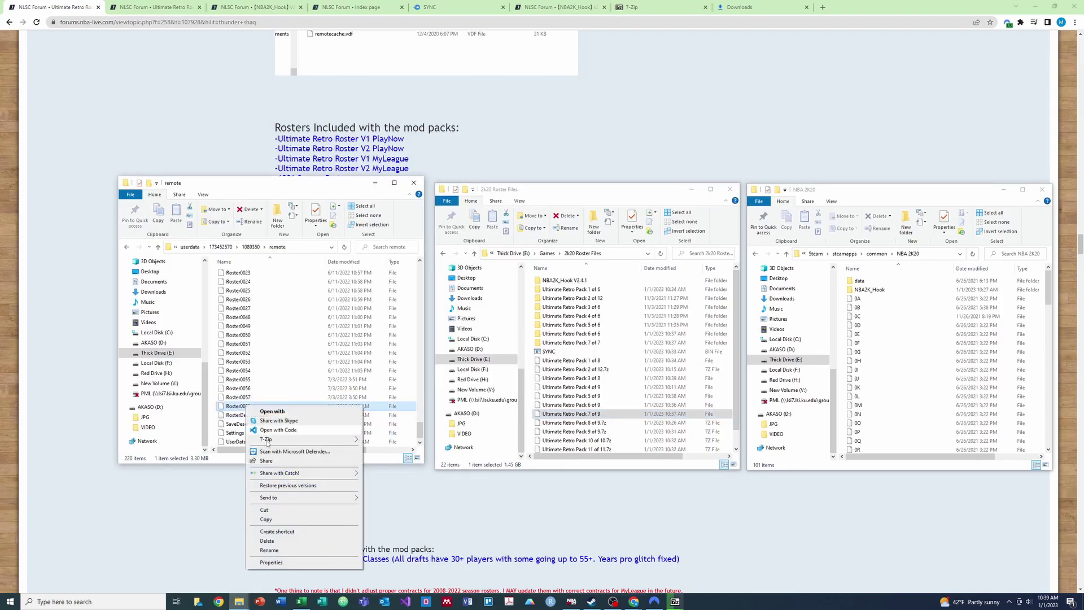
pyautogui.click(267, 541)
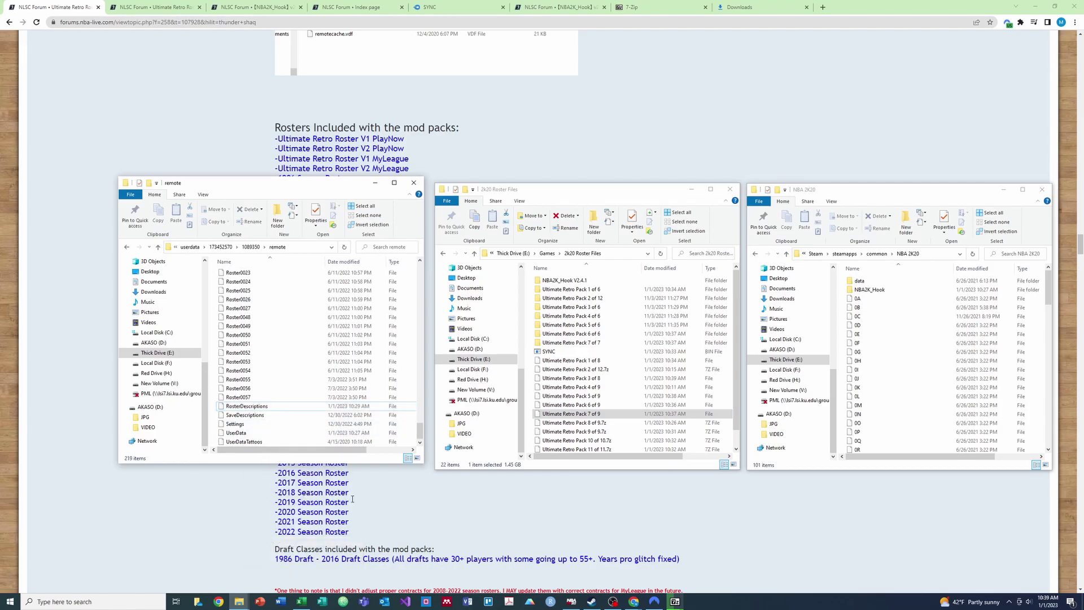
# Switch to the Excel workbook and add 1990 below 1989 in the Roster column
pyautogui.moveTo(575, 605)
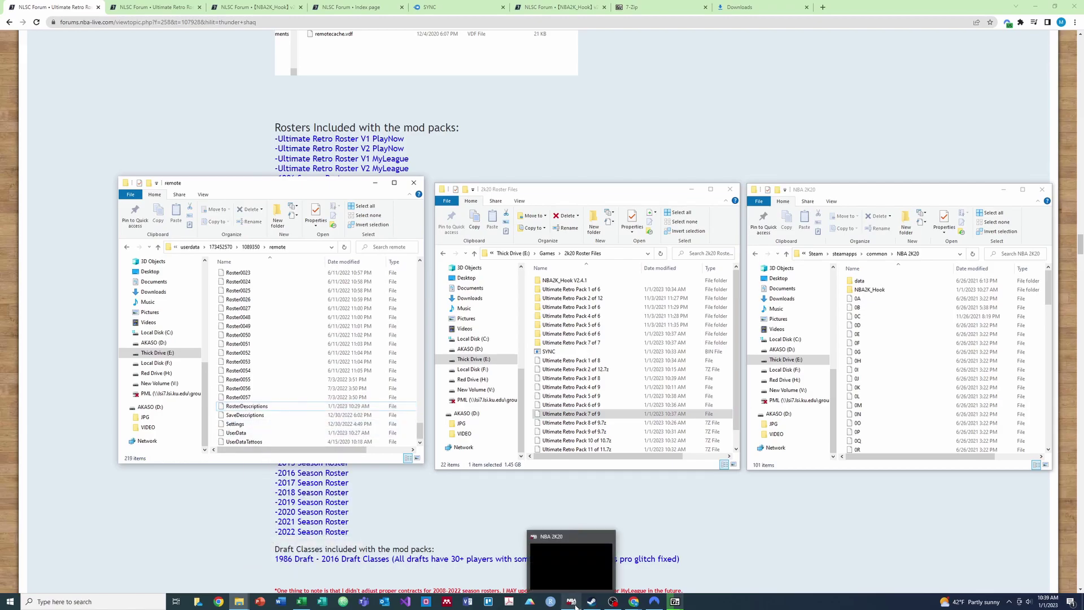
pyautogui.click(219, 515)
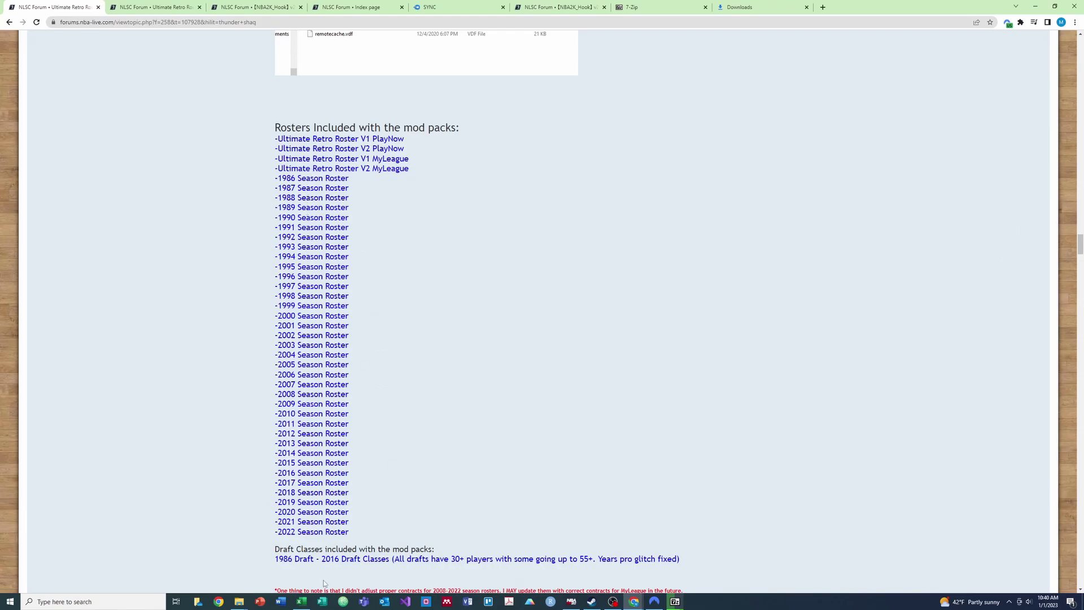
pyautogui.click(302, 602)
pyautogui.click(121, 497)
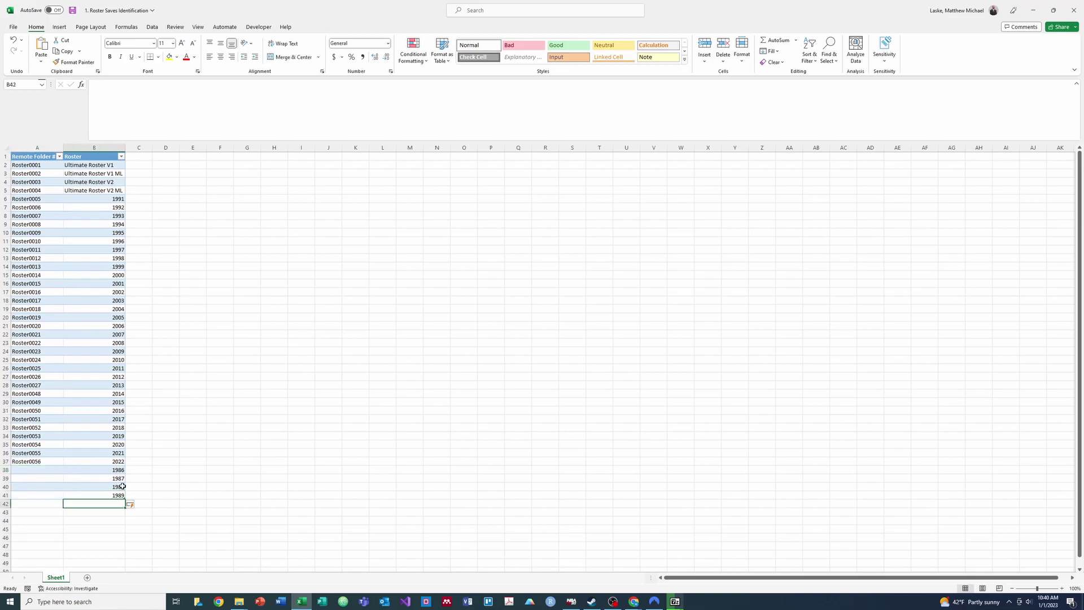
pyautogui.write('1990')
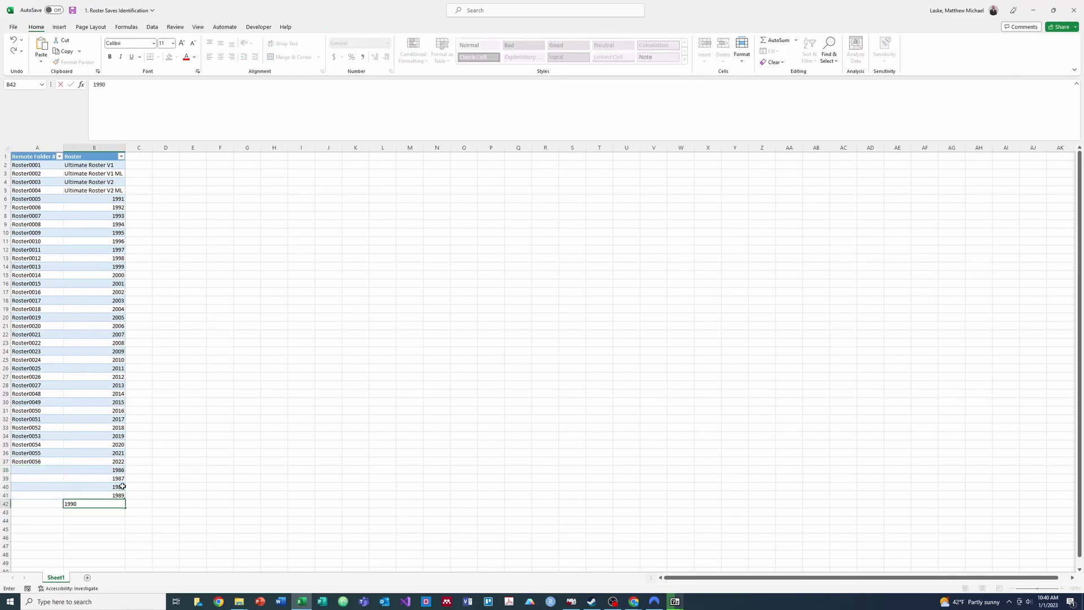
pyautogui.press('Return')
pyautogui.press('Left')
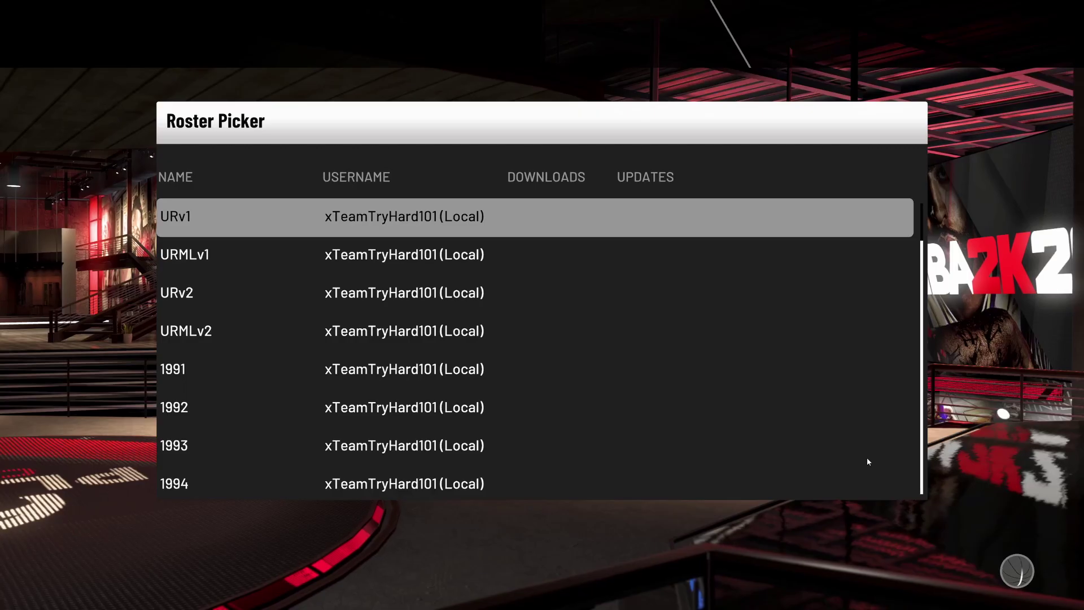
# In the game, open the URv1 roster in the Roster Creator and choose to save it on exit
pyautogui.press('Down')
pyautogui.press('Down')
pyautogui.press('Up')
pyautogui.press('Up')
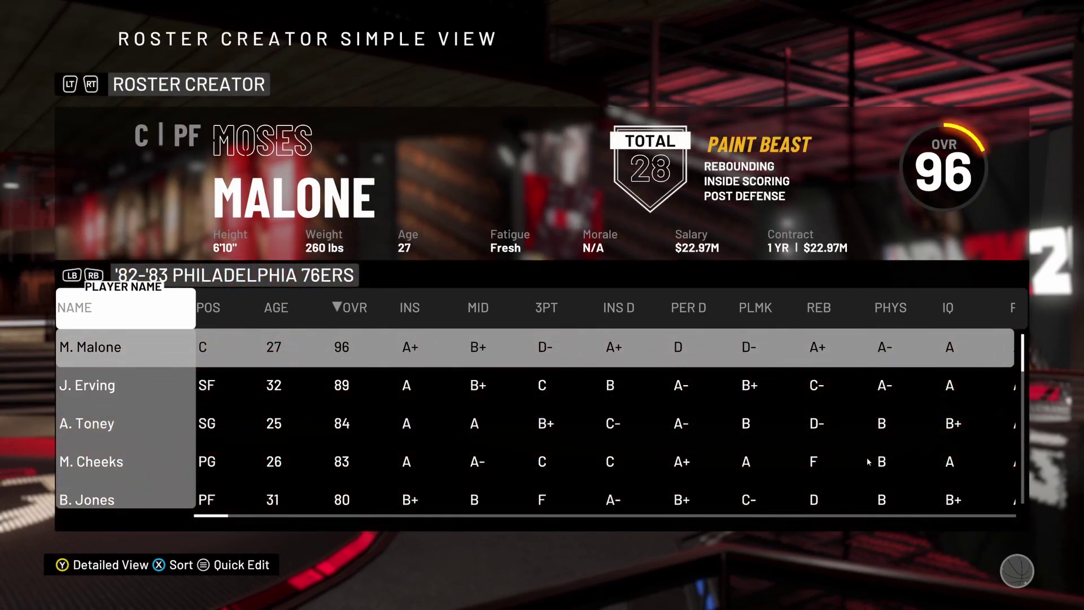
pyautogui.press('Escape')
pyautogui.press('Down')
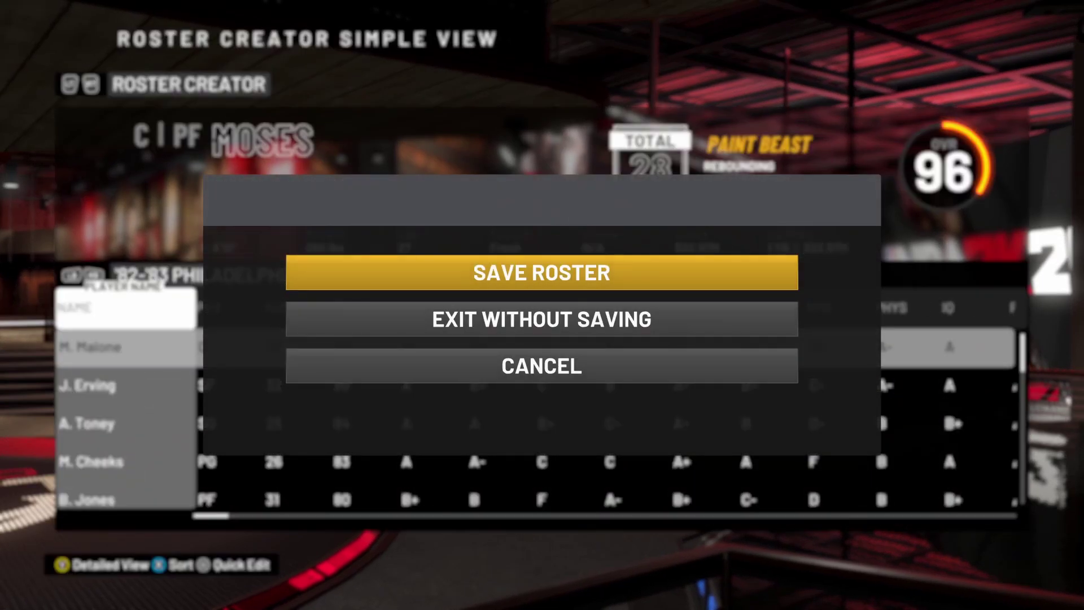
pyautogui.press('Up')
pyautogui.press('Return')
# Delete the Test 2010 and 2021q saves from the Save and Share list
pyautogui.press('Down')
pyautogui.press('Down')
pyautogui.press('Down')
pyautogui.press('Down')
pyautogui.press('Down')
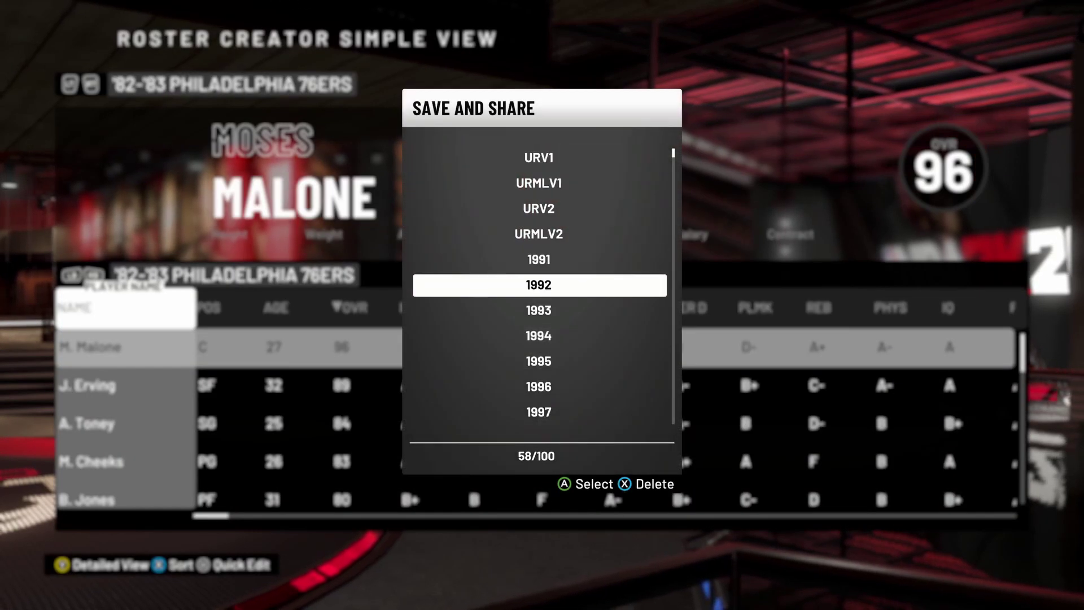
pyautogui.press('Down')
pyautogui.press('Down')
pyautogui.press('Down')
pyautogui.press('Down')
pyautogui.press('Down')
pyautogui.press('Down')
pyautogui.press('Down')
pyautogui.press('Down')
pyautogui.press('Down')
pyautogui.press('Down')
pyautogui.press('Down')
pyautogui.press('Down')
pyautogui.press('Down')
pyautogui.press('Down')
pyautogui.press('Down')
pyautogui.press('Down')
pyautogui.press('Down')
pyautogui.press('Down')
pyautogui.press('Down')
pyautogui.press('Down')
pyautogui.press('Down')
pyautogui.press('Down')
pyautogui.press('Down')
pyautogui.press('Down')
pyautogui.press('Down')
pyautogui.press('Down')
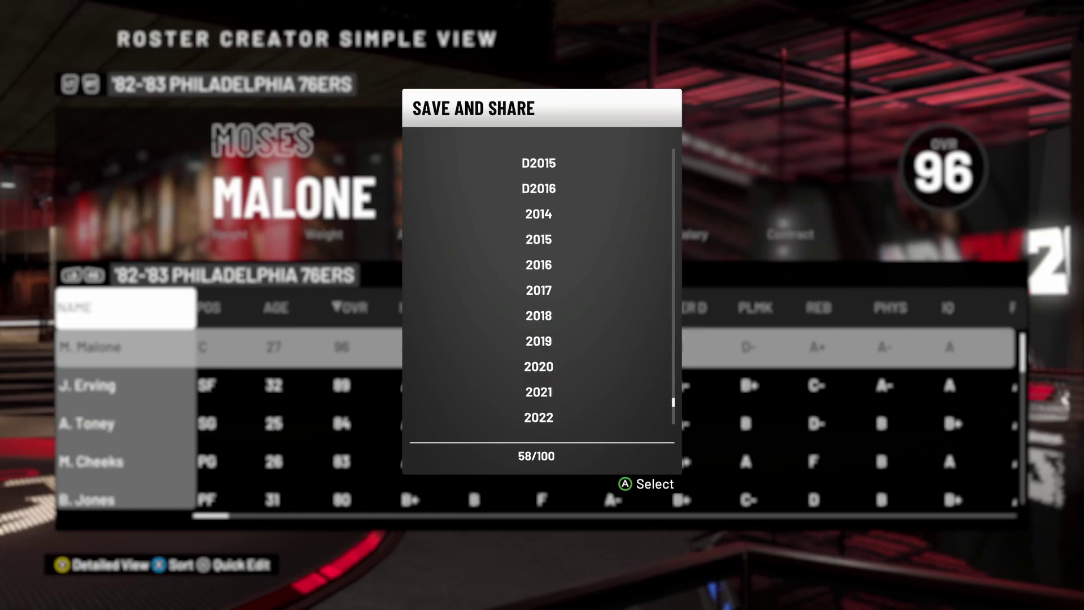
pyautogui.press('Up')
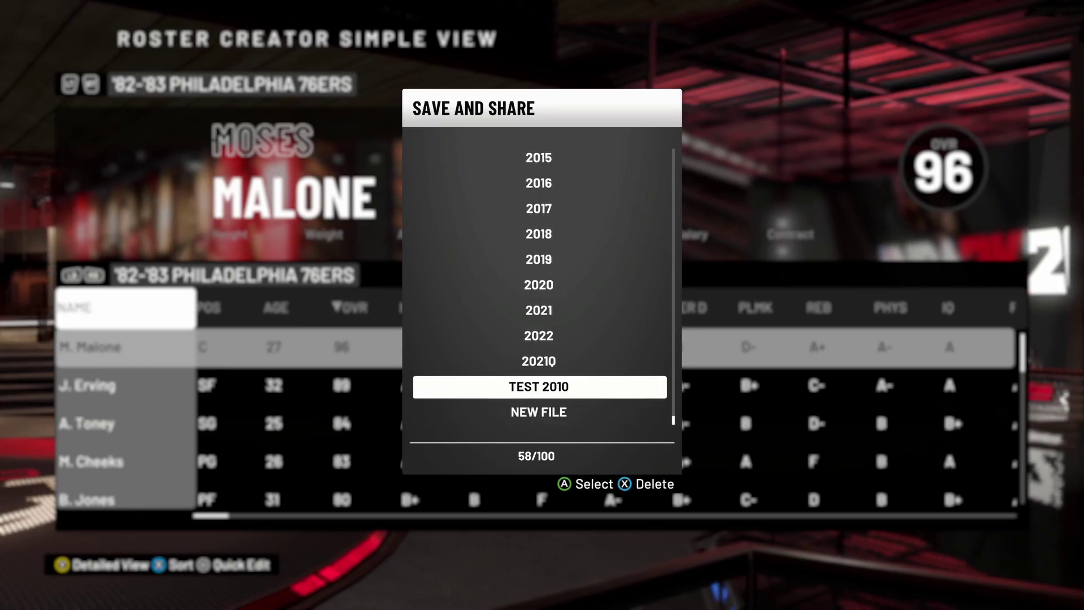
pyautogui.press('Delete')
pyautogui.press('Down')
pyautogui.press('Return')
pyautogui.press('Up')
pyautogui.press('Delete')
pyautogui.press('Down')
pyautogui.press('Return')
# Save the roster as a new file named 1986 and leave the Roster Creator
pyautogui.press('Return')
pyautogui.write('198')
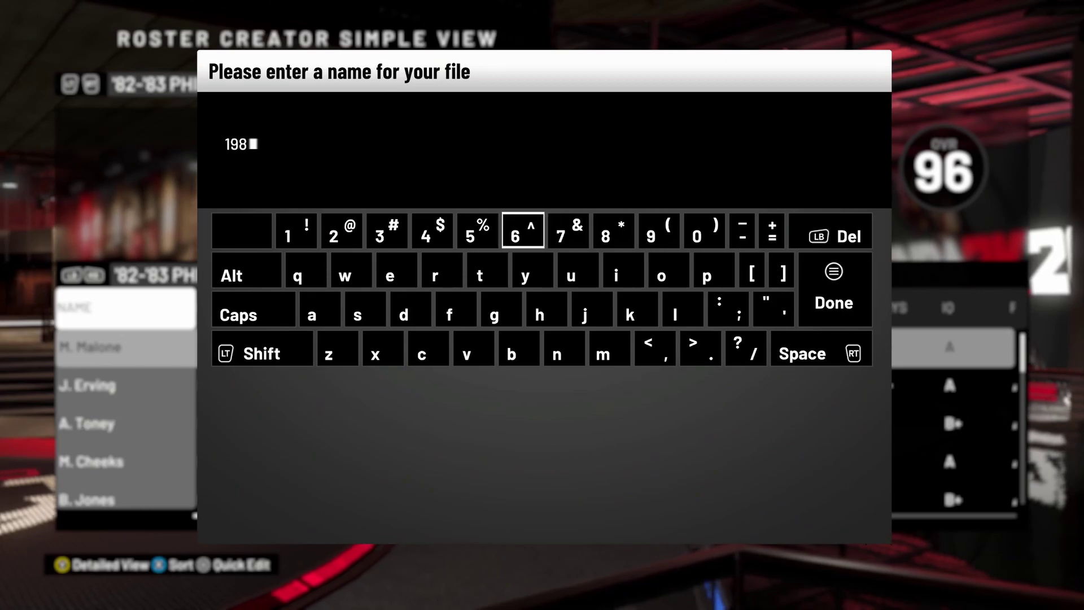
pyautogui.press('Escape')
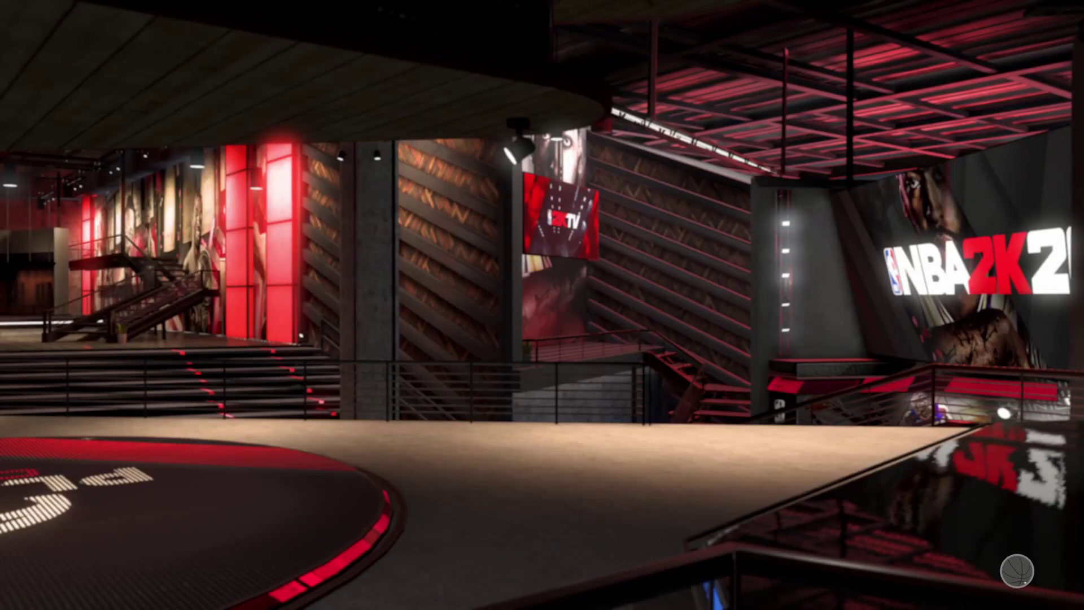
# Start another Create Roster session based on the Official 2KSports Roster
pyautogui.press('Return')
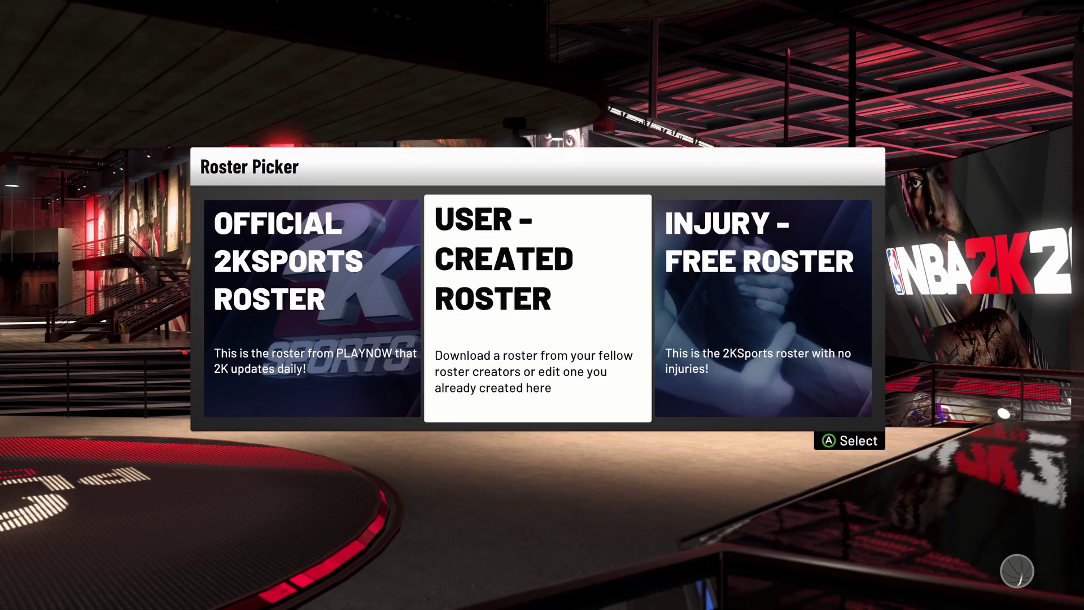
pyautogui.press('Left')
pyautogui.press('Return')
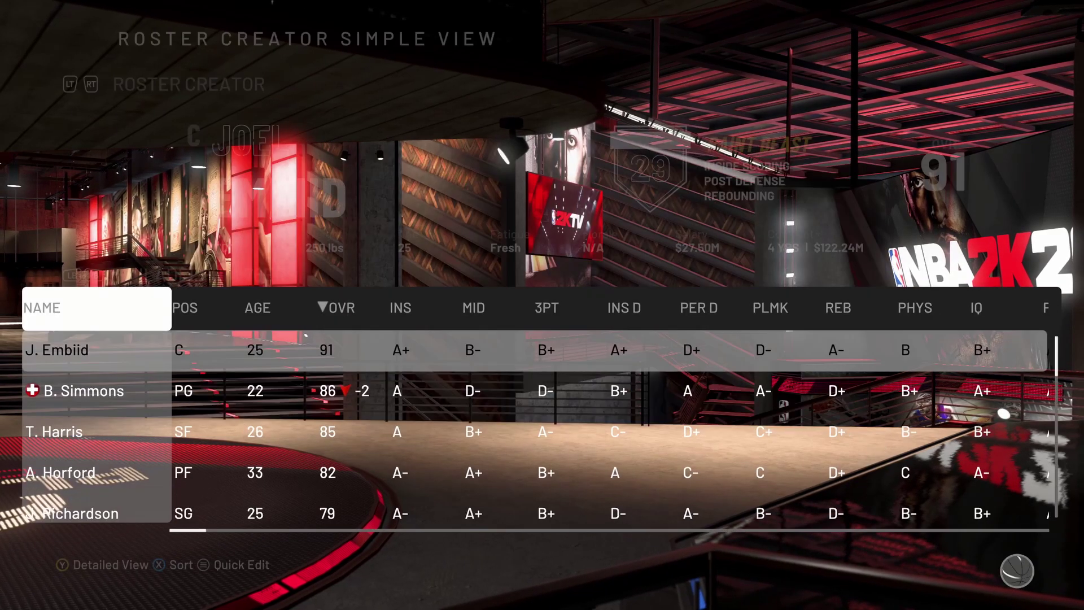
# Save the roster on exit as a new file named 1987 and accept the team roster-size warnings
pyautogui.press('Escape')
pyautogui.press('Return')
pyautogui.press('Down')
pyautogui.press('Down')
pyautogui.press('Down')
pyautogui.press('Down')
pyautogui.press('Down')
pyautogui.press('Down')
pyautogui.press('Down')
pyautogui.press('Down')
pyautogui.press('Down')
pyautogui.press('Down')
pyautogui.press('Down')
pyautogui.press('Down')
pyautogui.press('Down')
pyautogui.press('Down')
pyautogui.press('Down')
pyautogui.press('Down')
pyautogui.press('Down')
pyautogui.press('Down')
pyautogui.press('Down')
pyautogui.press('Down')
pyautogui.press('Down')
pyautogui.press('Down')
pyautogui.press('Down')
pyautogui.press('Down')
pyautogui.press('Down')
pyautogui.press('Down')
pyautogui.press('Down')
pyautogui.press('Down')
pyautogui.press('Down')
pyautogui.press('Down')
pyautogui.press('Down')
pyautogui.press('Down')
pyautogui.press('Down')
pyautogui.press('Down')
pyautogui.press('Down')
pyautogui.press('Down')
pyautogui.press('Down')
pyautogui.press('Down')
pyautogui.press('Down')
pyautogui.press('Return')
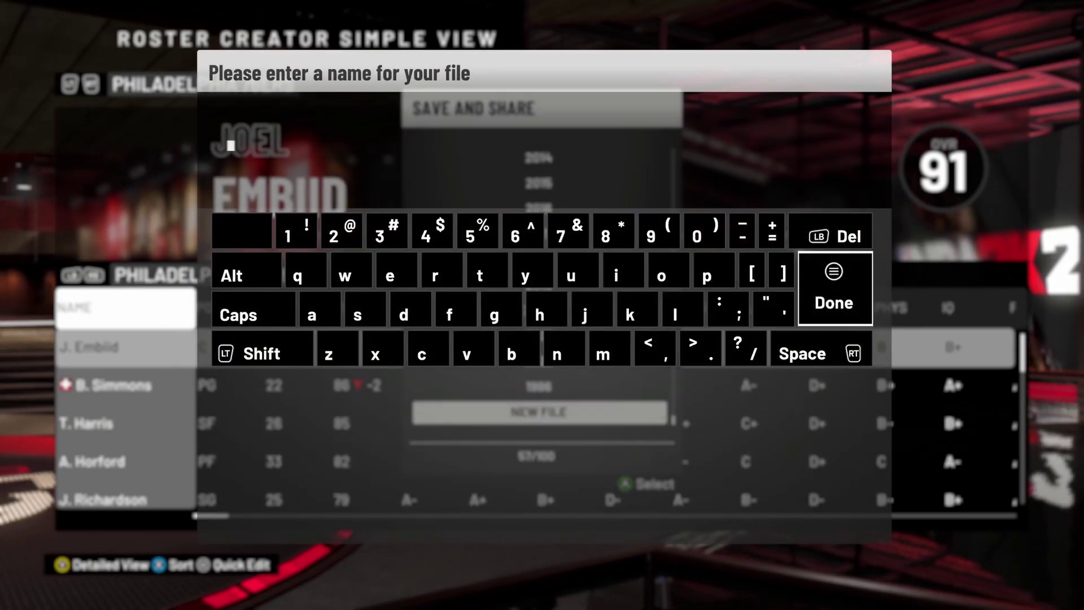
pyautogui.write('1987')
pyautogui.press('Return')
pyautogui.press('Down')
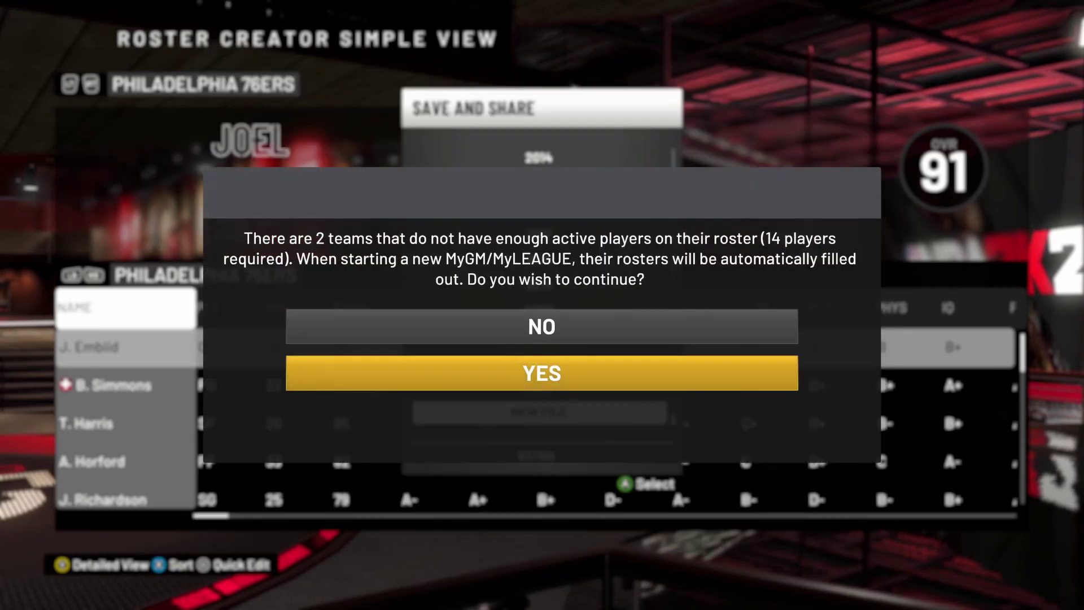
pyautogui.press('Return')
pyautogui.press('Down')
pyautogui.press('Return')
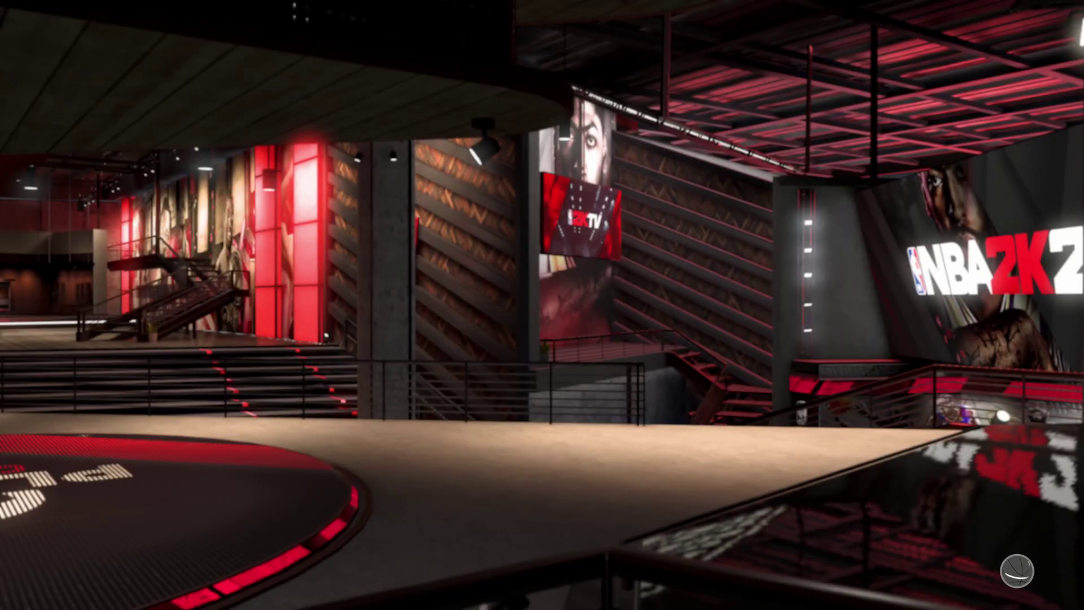
# Start another Create Roster session based on the Official 2KSports Roster
pyautogui.press('Return')
pyautogui.press('Right')
pyautogui.press('Return')
pyautogui.press('Escape')
pyautogui.press('Return')
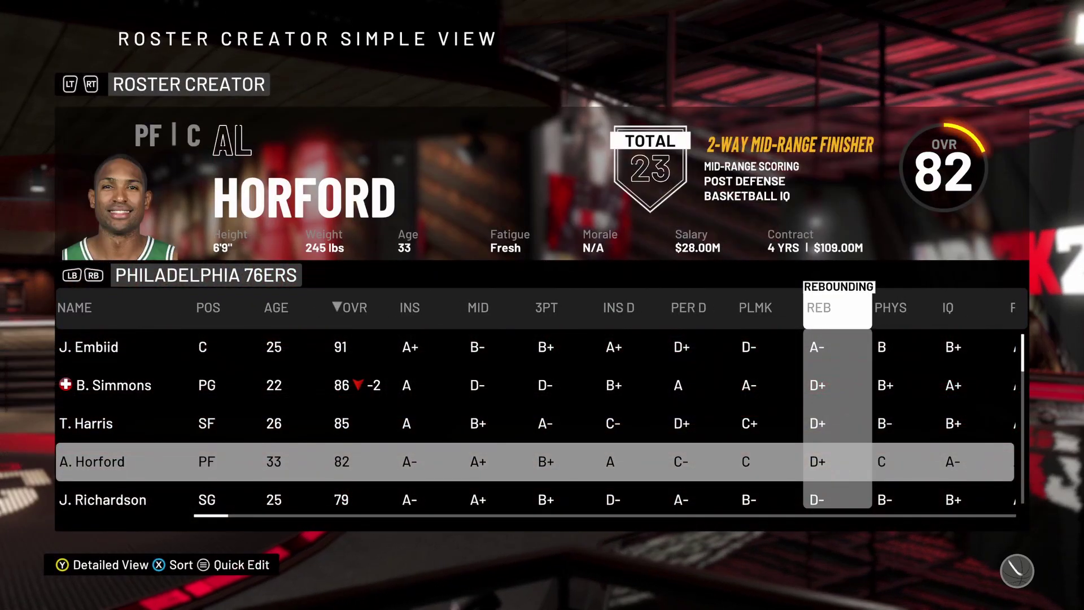
# Save this roster as a new file named 1988, accept the roster-size warnings and leave the Roster Creator
pyautogui.press('Escape')
pyautogui.press('Return')
pyautogui.press('Down')
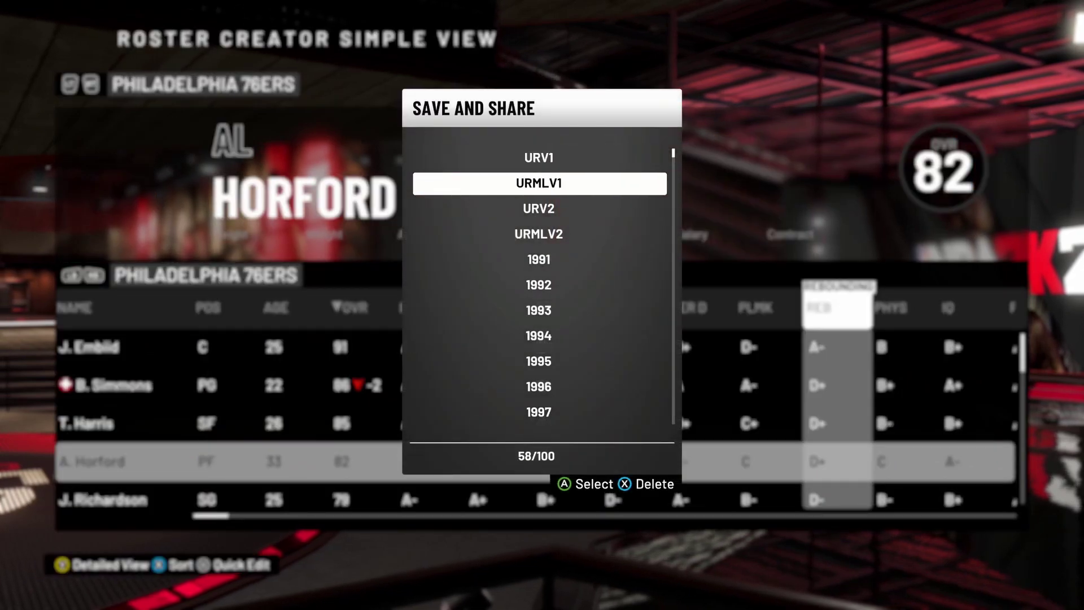
pyautogui.press('Down')
pyautogui.press('Down')
pyautogui.press('Down')
pyautogui.press('Down')
pyautogui.press('Down')
pyautogui.press('Down')
pyautogui.press('Down')
pyautogui.press('Down')
pyautogui.press('Down')
pyautogui.press('Down')
pyautogui.press('Down')
pyautogui.press('Down')
pyautogui.press('Down')
pyautogui.press('Down')
pyautogui.press('Down')
pyautogui.press('Down')
pyautogui.press('Down')
pyautogui.press('Down')
pyautogui.press('Down')
pyautogui.press('Down')
pyautogui.press('Down')
pyautogui.press('Down')
pyautogui.press('Down')
pyautogui.press('Down')
pyautogui.press('Down')
pyautogui.press('Down')
pyautogui.press('Down')
pyautogui.press('Down')
pyautogui.press('Down')
pyautogui.press('Down')
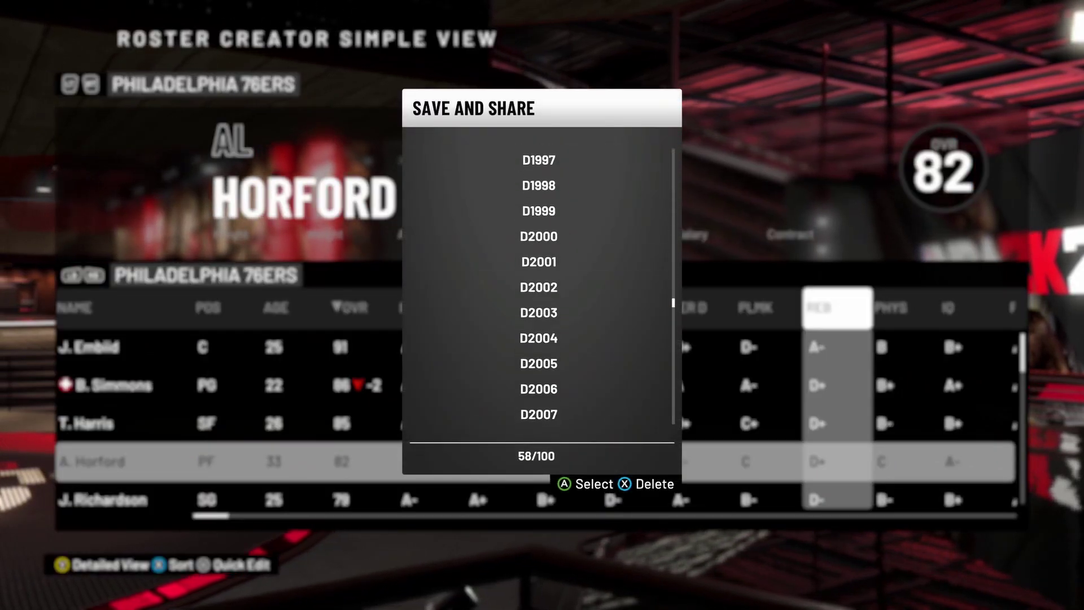
pyautogui.press('Return')
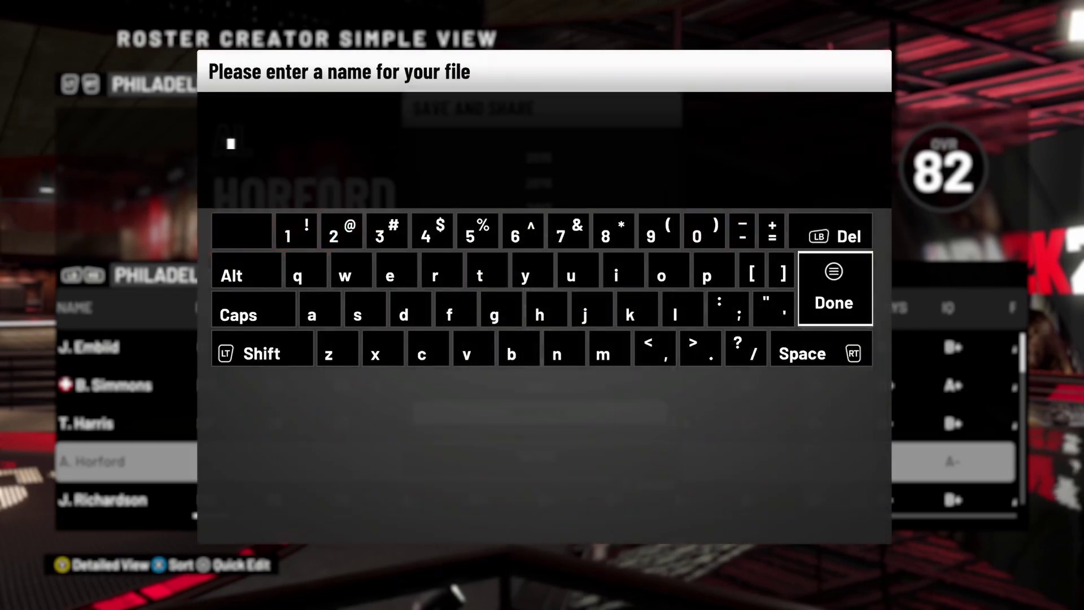
pyautogui.write('1988')
pyautogui.press('Return')
pyautogui.press('Down')
pyautogui.press('Return')
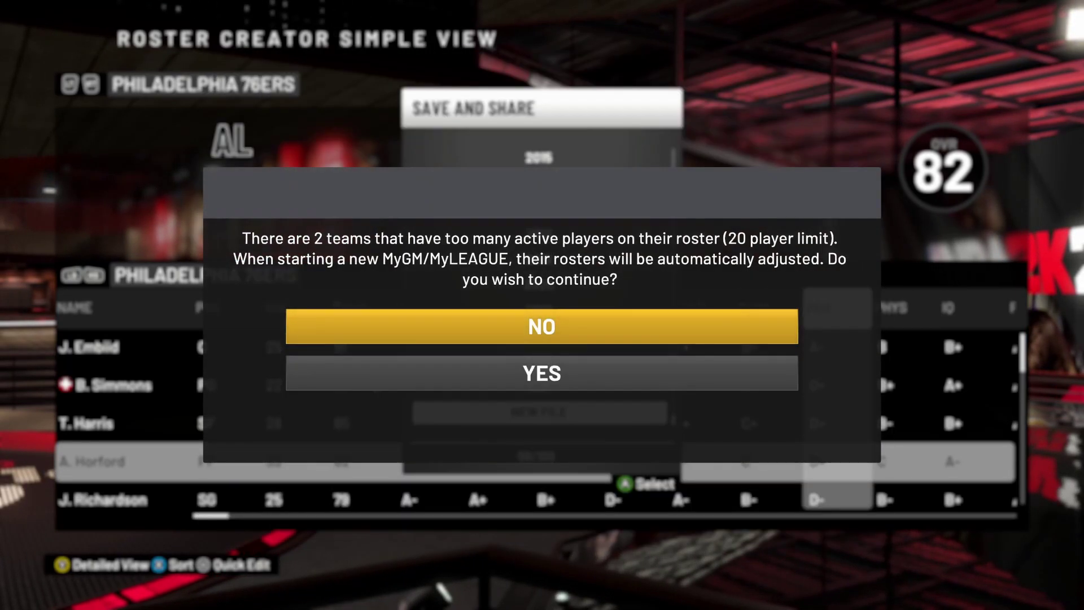
pyautogui.press('Down')
pyautogui.press('Return')
pyautogui.press('Escape')
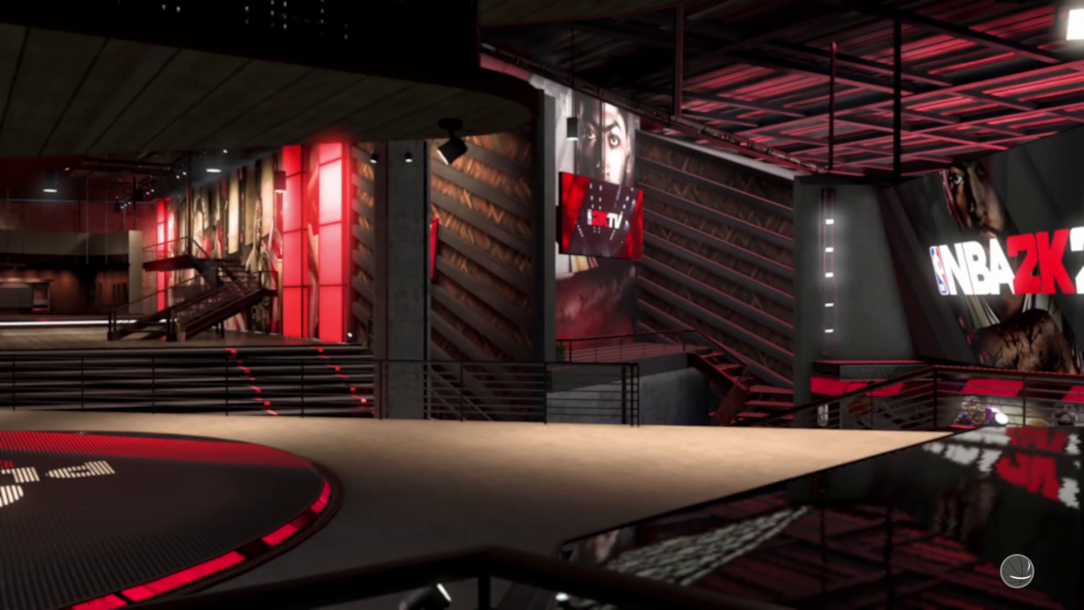
# View the user-created roster list, and base the next Create Roster session on the Official 2KSports Roster instead
pyautogui.press('Return')
pyautogui.press('Right')
pyautogui.press('Return')
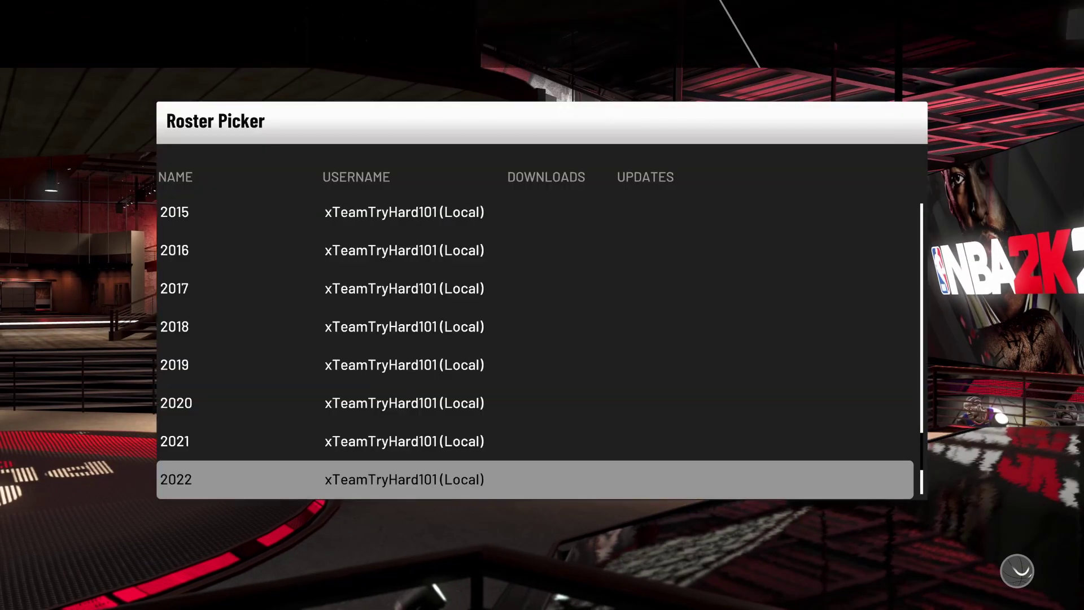
pyautogui.press('Escape')
pyautogui.press('Left')
pyautogui.press('Return')
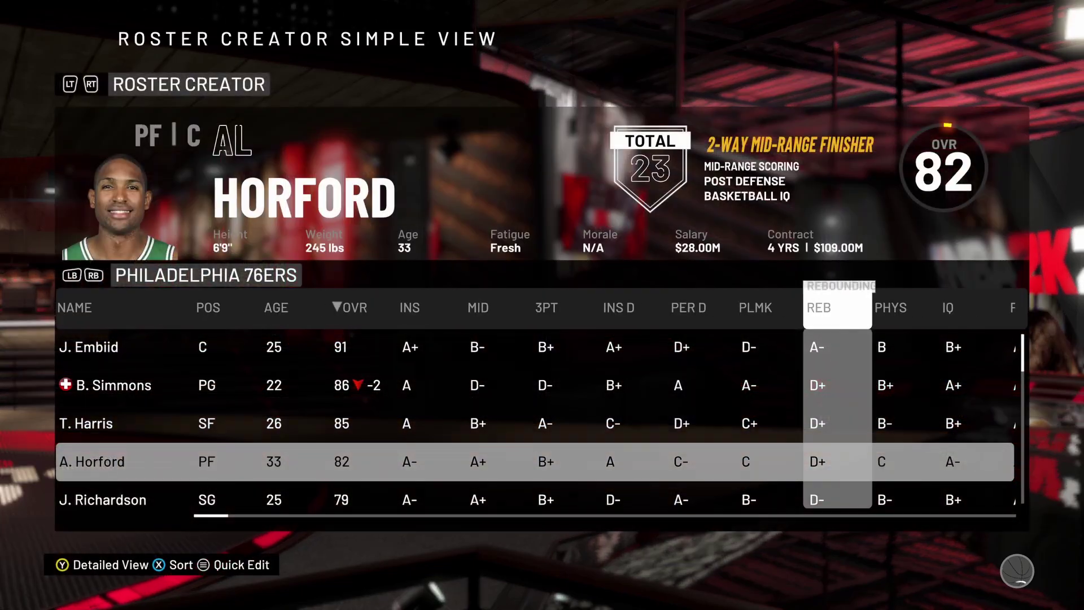
# Exit the Roster Creator, saving the roster as a new file named 1989 and accepting the roster-size warnings
pyautogui.press('Up')
pyautogui.press('Up')
pyautogui.press('Up')
pyautogui.press('Escape')
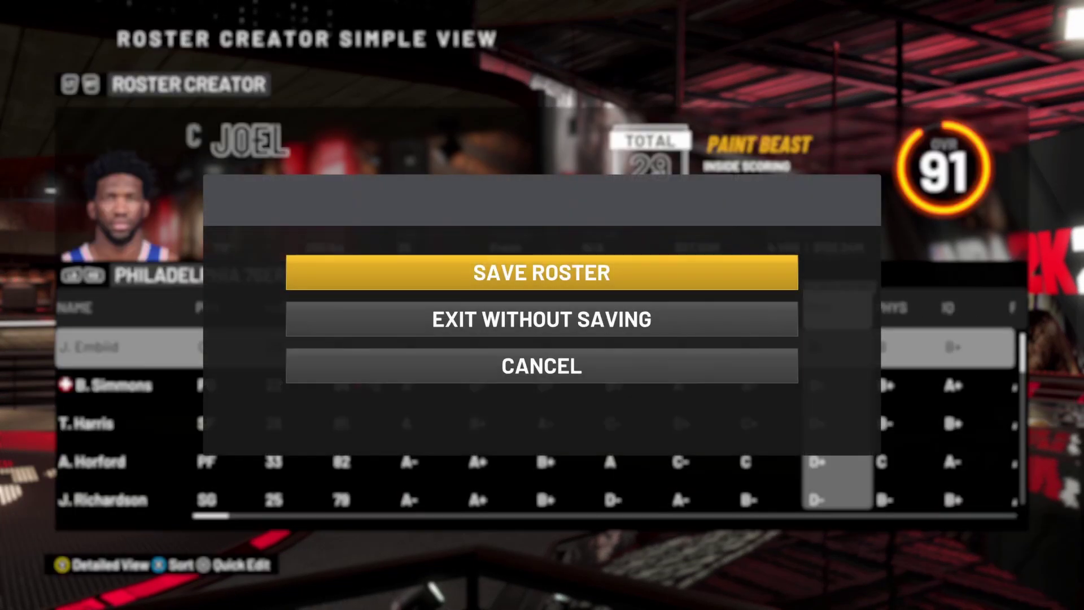
pyautogui.press('Return')
pyautogui.press('Down')
pyautogui.press('Down')
pyautogui.press('Down')
pyautogui.press('Down')
pyautogui.press('Down')
pyautogui.press('Down')
pyautogui.press('Down')
pyautogui.press('Down')
pyautogui.press('Down')
pyautogui.press('Down')
pyautogui.press('Down')
pyautogui.press('Down')
pyautogui.press('Down')
pyautogui.press('Down')
pyautogui.press('Down')
pyautogui.press('Down')
pyautogui.press('Down')
pyautogui.press('Down')
pyautogui.press('Down')
pyautogui.press('Down')
pyautogui.press('Down')
pyautogui.press('Down')
pyautogui.press('Down')
pyautogui.press('Down')
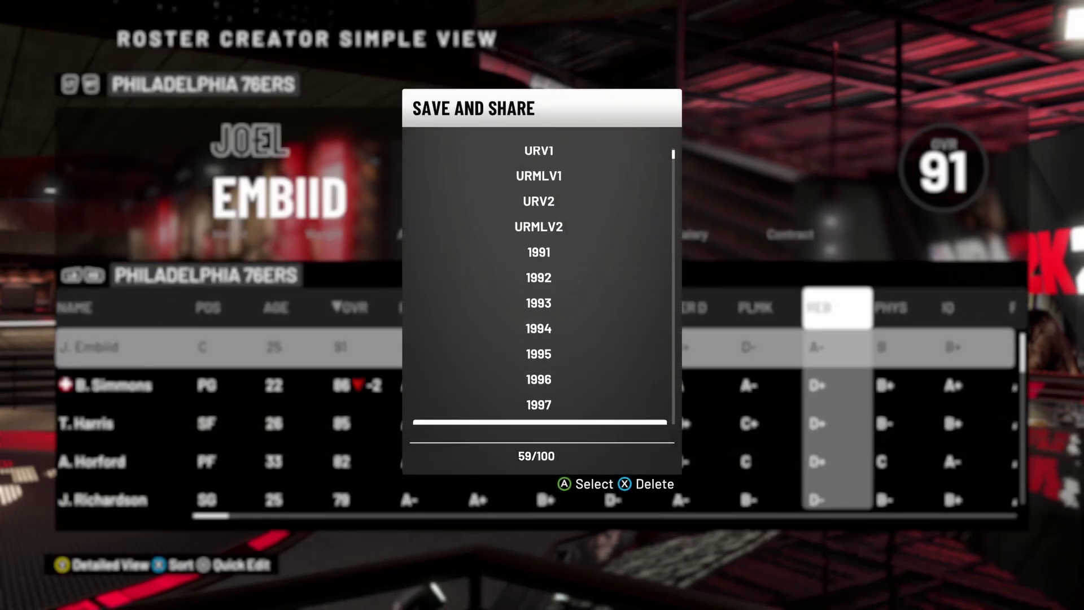
pyautogui.press('Down')
pyautogui.press('Down')
pyautogui.press('Down')
pyautogui.press('Down')
pyautogui.press('Down')
pyautogui.press('Down')
pyautogui.press('Down')
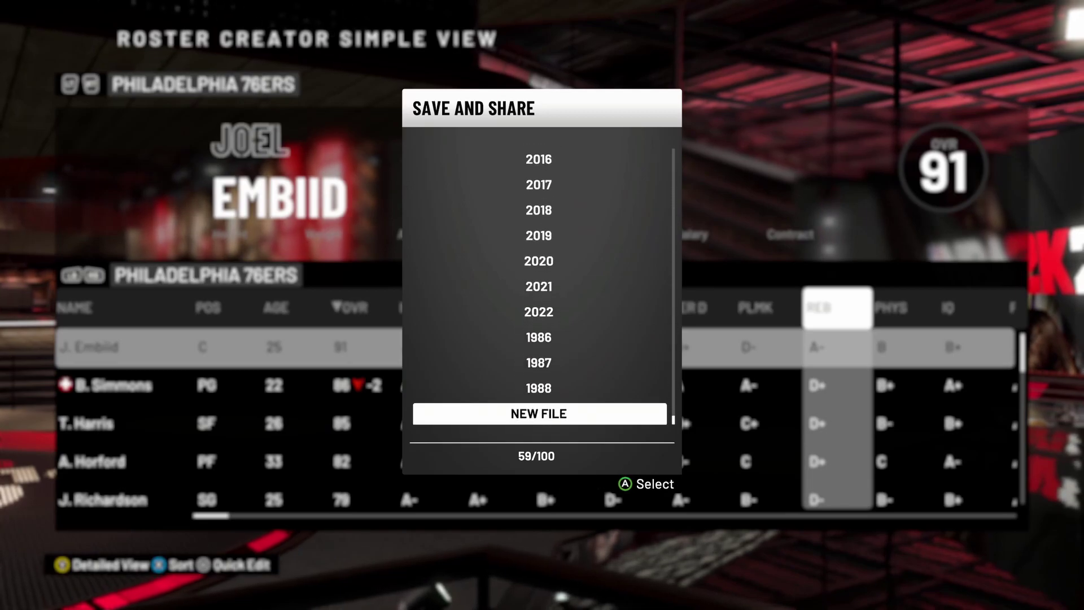
pyautogui.press('Return')
pyautogui.write('1989')
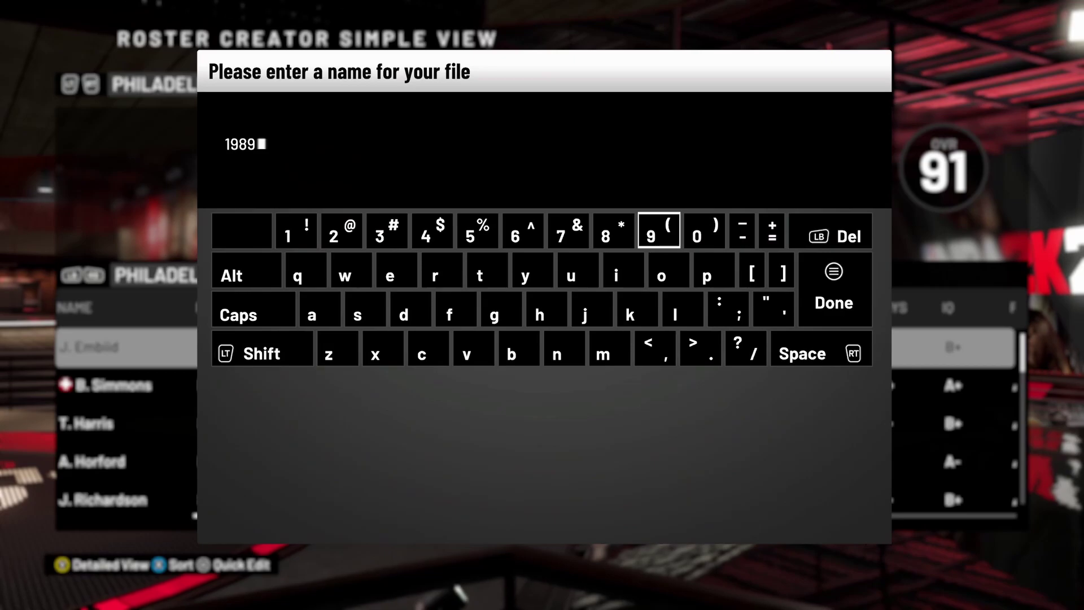
pyautogui.press('Return')
pyautogui.press('Down')
pyautogui.press('Return')
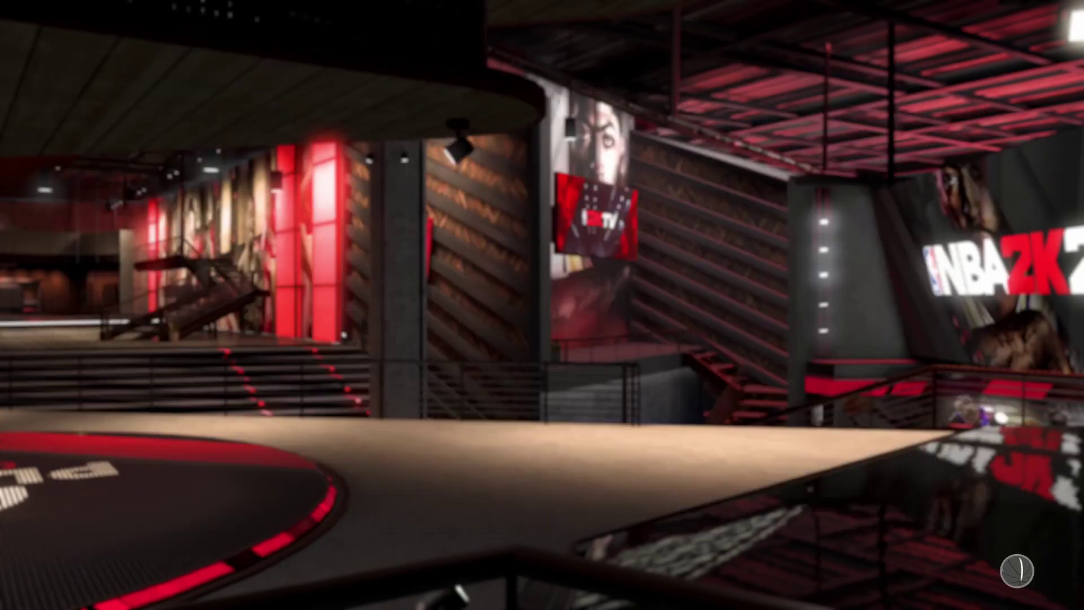
# Start a Create Roster session based on the Official 2KSports Roster, and exit it choosing to save
pyautogui.press('Return')
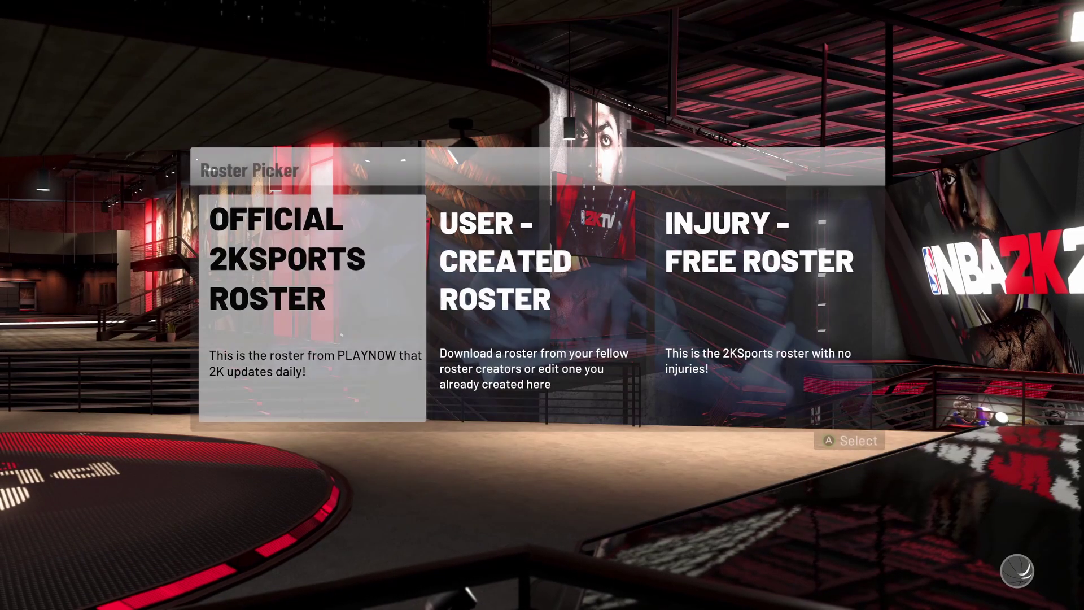
pyautogui.press('Return')
pyautogui.press('Escape')
pyautogui.press('Return')
# Save this roster as a new file named 1990, accept the roster-size warnings and leave the Roster Creator
pyautogui.press('Down')
pyautogui.press('Down')
pyautogui.press('Down')
pyautogui.press('Down')
pyautogui.press('Down')
pyautogui.press('Down')
pyautogui.press('Down')
pyautogui.press('Down')
pyautogui.press('Down')
pyautogui.press('Down')
pyautogui.press('Down')
pyautogui.press('Down')
pyautogui.press('Down')
pyautogui.press('Down')
pyautogui.press('Down')
pyautogui.press('Down')
pyautogui.press('Down')
pyautogui.press('Down')
pyautogui.press('Down')
pyautogui.press('Down')
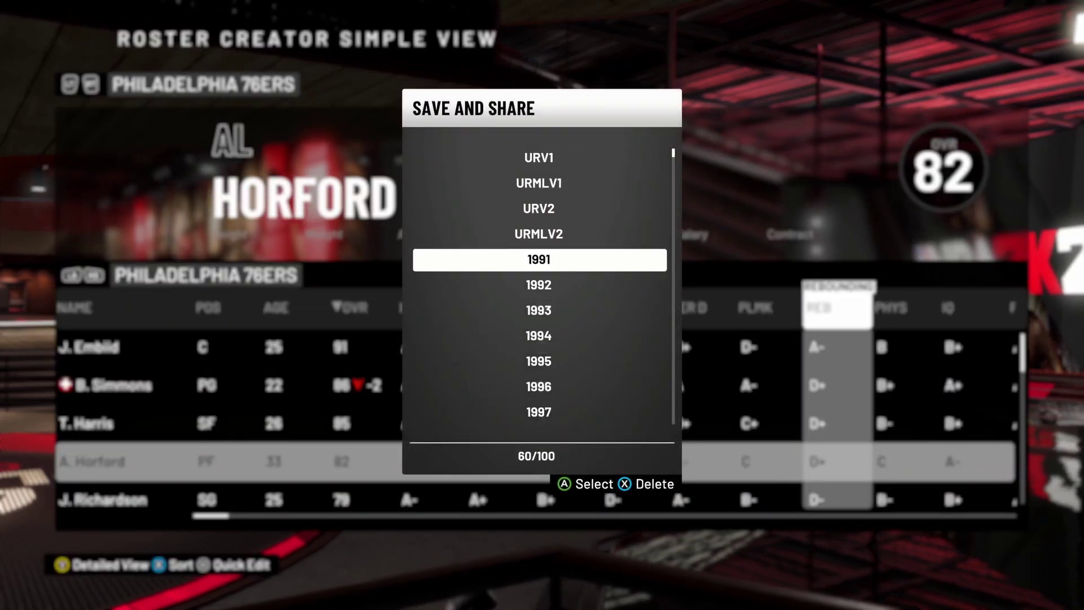
pyautogui.press('Down')
pyautogui.press('Down')
pyautogui.press('Down')
pyautogui.press('Down')
pyautogui.press('Down')
pyautogui.press('Down')
pyautogui.press('Down')
pyautogui.press('Down')
pyautogui.press('Down')
pyautogui.press('Down')
pyautogui.press('Down')
pyautogui.press('Down')
pyautogui.press('Down')
pyautogui.press('Down')
pyautogui.press('Down')
pyautogui.press('Down')
pyautogui.press('Down')
pyautogui.press('Down')
pyautogui.press('Down')
pyautogui.press('Down')
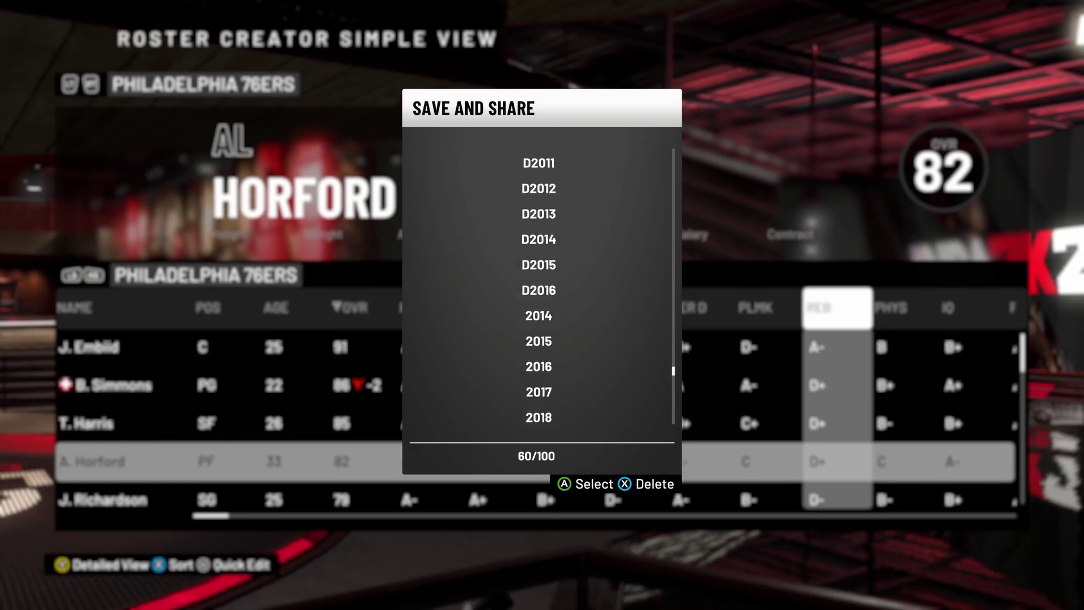
pyautogui.press('Return')
pyautogui.write('19')
pyautogui.write('0')
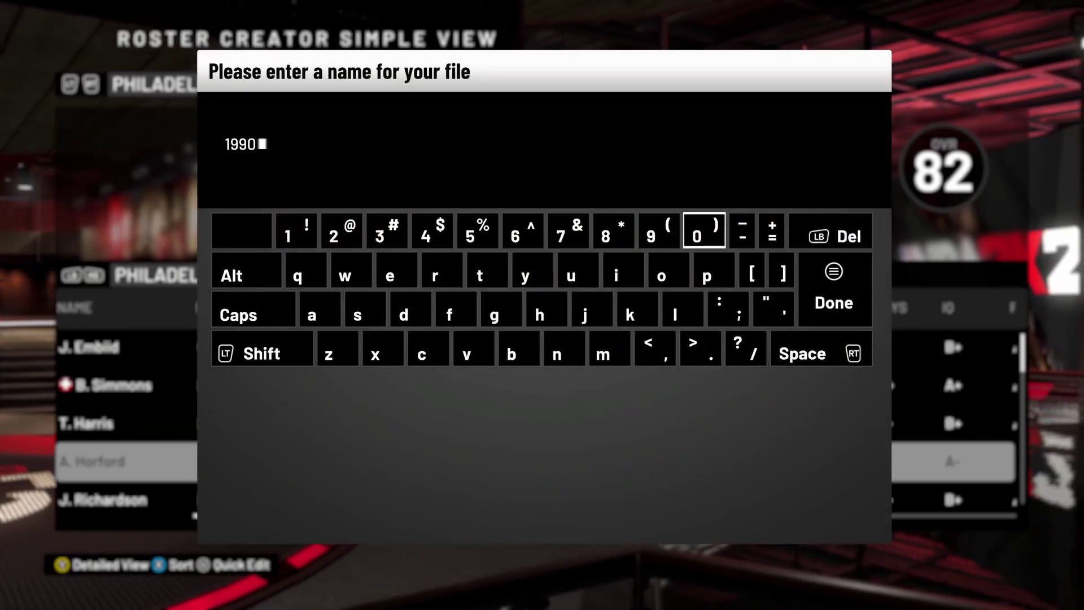
pyautogui.press('Return')
pyautogui.press('Down')
pyautogui.press('Return')
pyautogui.press('Down')
pyautogui.press('Return')
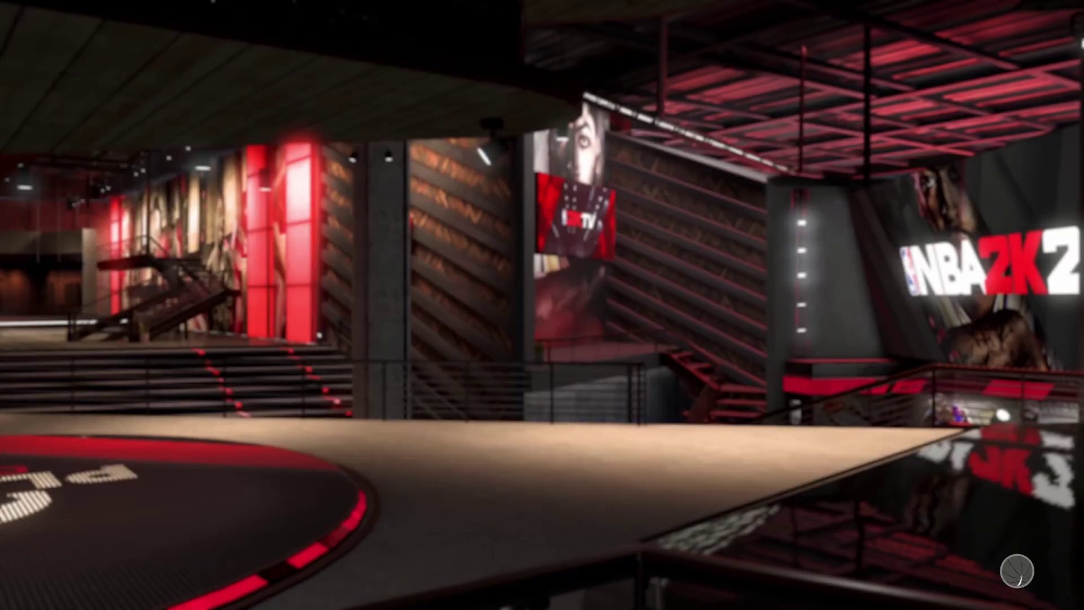
# Leave the game and minimize the roster spreadsheet and the forum page to get to the folder windows
pyautogui.press('Right')
pyautogui.press('Right')
pyautogui.press('Return')
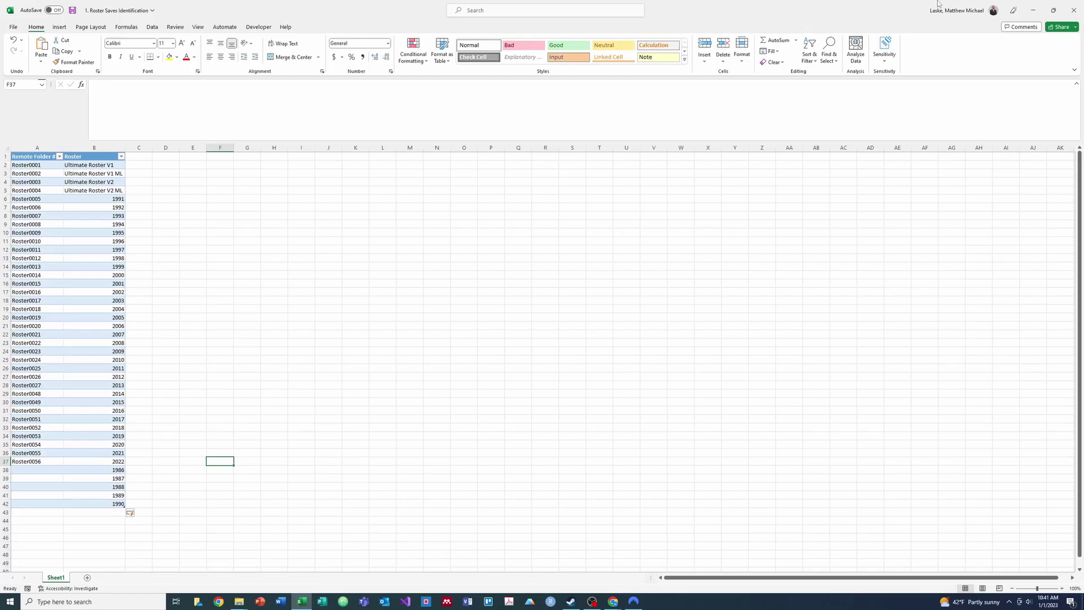
pyautogui.click(1033, 10)
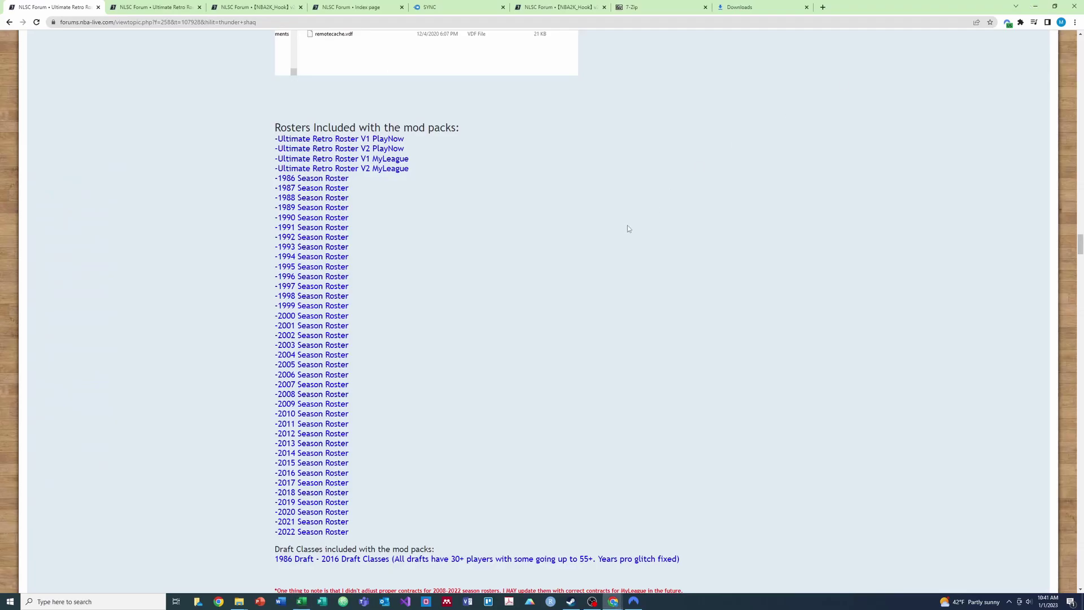
pyautogui.click(1035, 6)
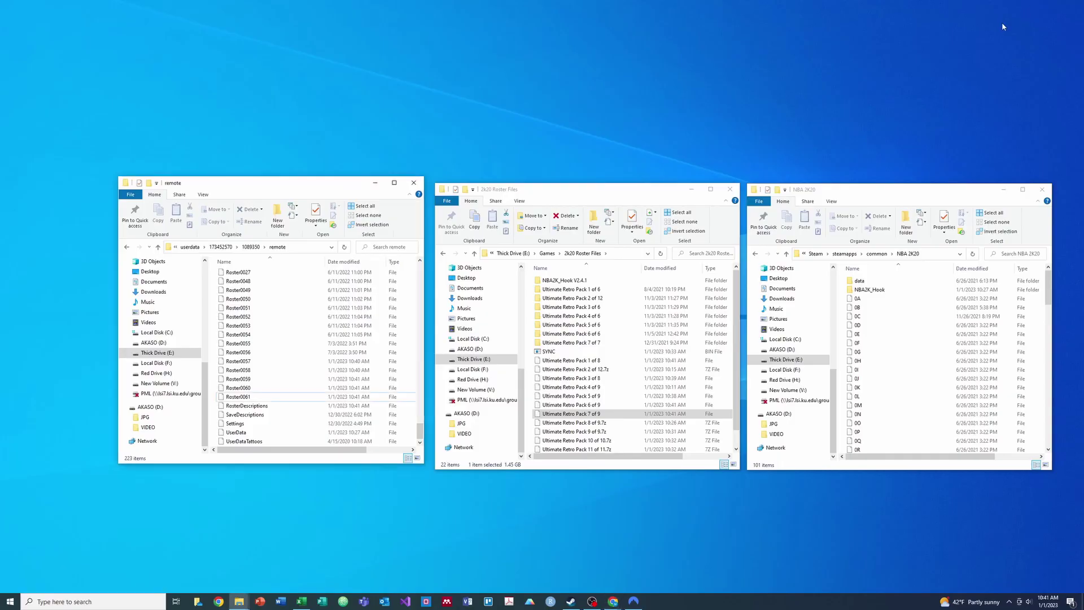
# Record Roster0057 through Roster0061 as the file numbers for rosters 1986 to 1990 in the spreadsheet and save it
pyautogui.hotkey('alt', 'Tab')
pyautogui.moveTo(1005, 389); pyautogui.dragTo(989, 470)
pyautogui.click(605, 461)
pyautogui.moveTo(616, 447); pyautogui.dragTo(614, 497)
pyautogui.click(618, 455)
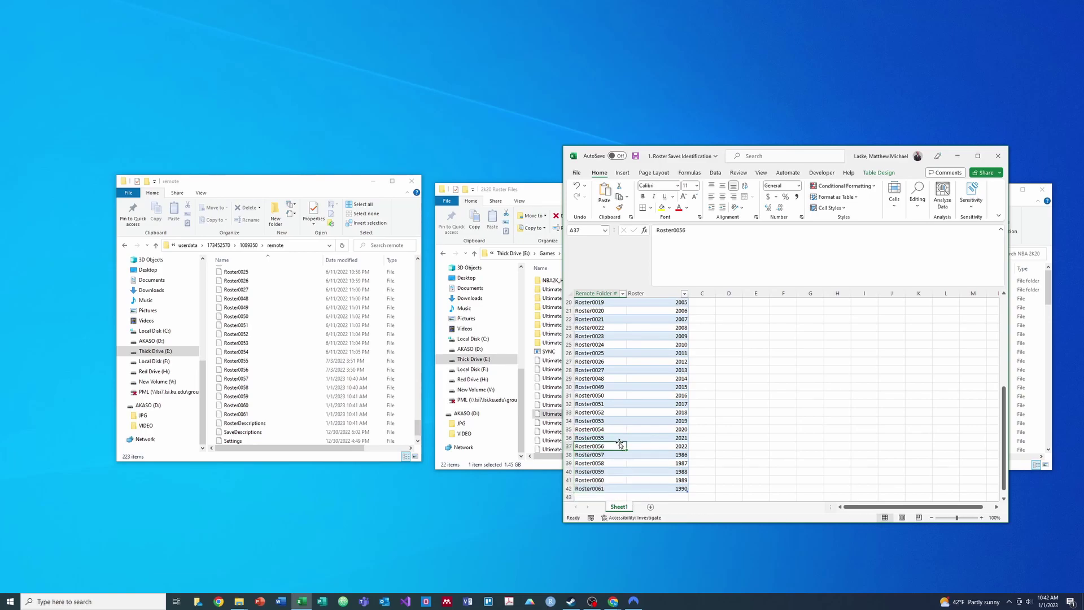
pyautogui.click(637, 453)
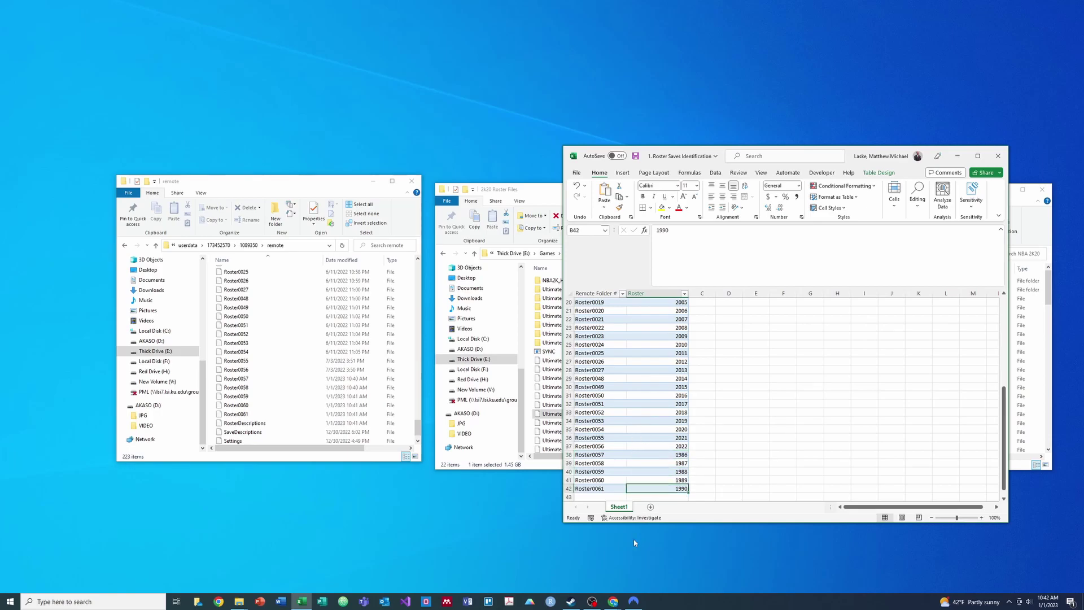
pyautogui.click(635, 158)
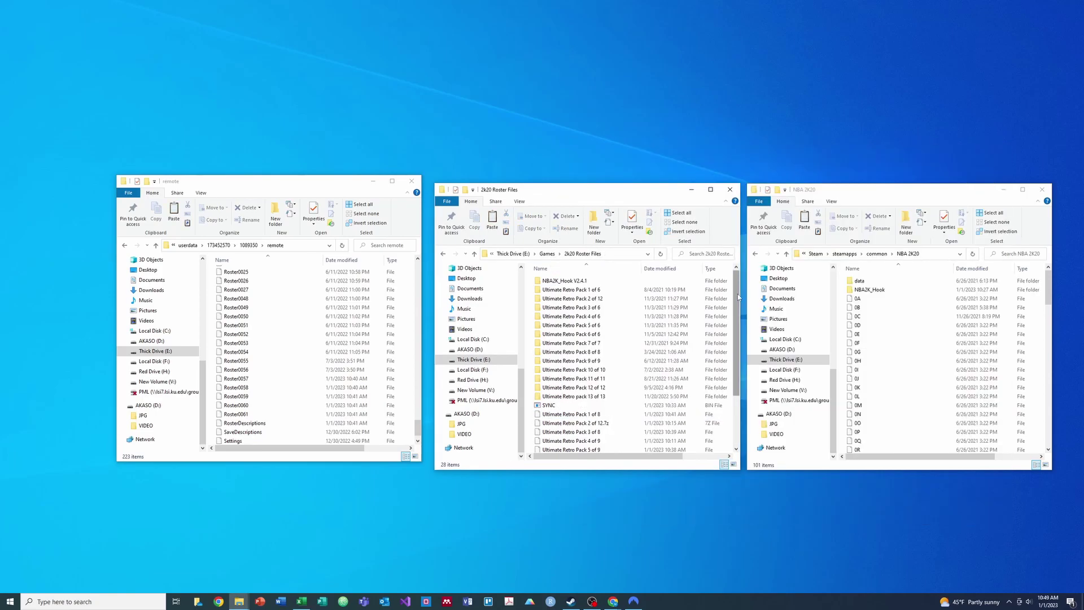
# Delete the thirteen compressed Ultimate Retro Pack archives from the 2k20 Roster Files folder, keeping the extracted folders
pyautogui.moveTo(737, 307); pyautogui.dragTo(737, 291)
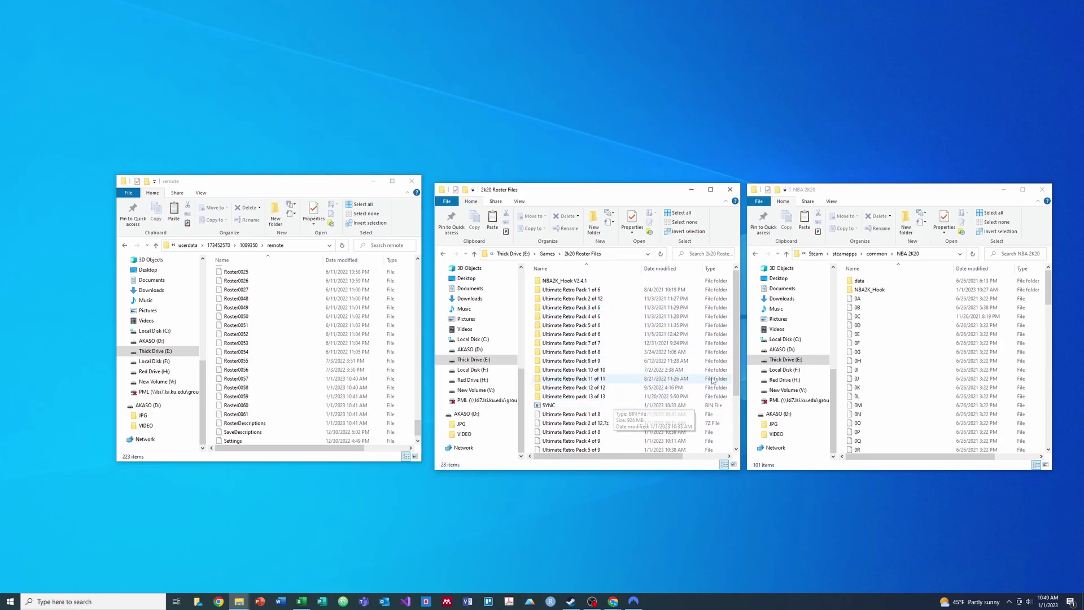
pyautogui.scroll(-3, 649, 415)
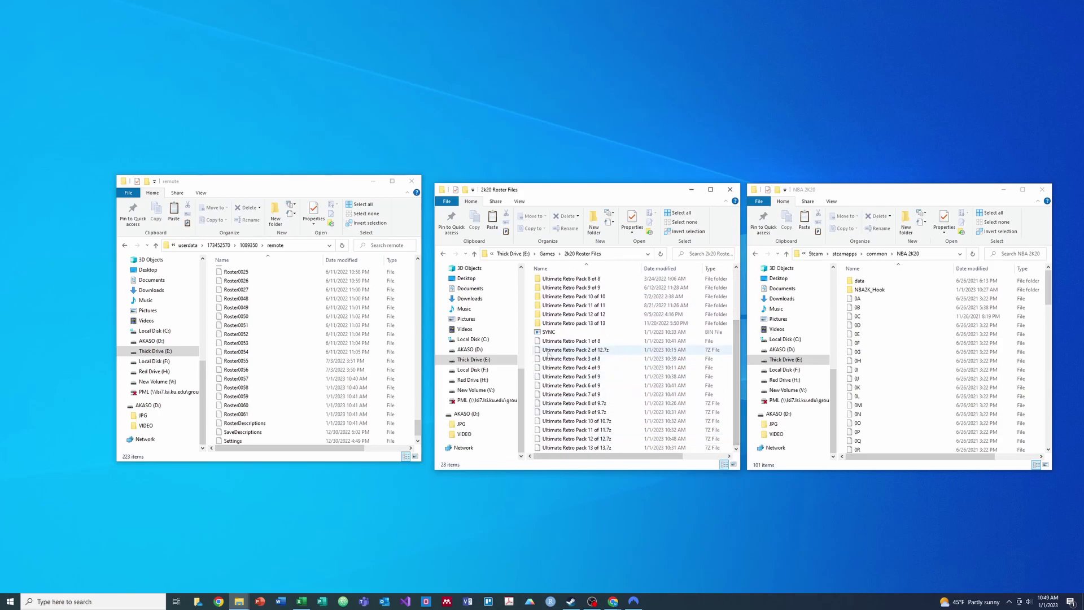
pyautogui.click(570, 341)
pyautogui.keyDown('shift'); pyautogui.click(566, 439); pyautogui.keyUp('shift')
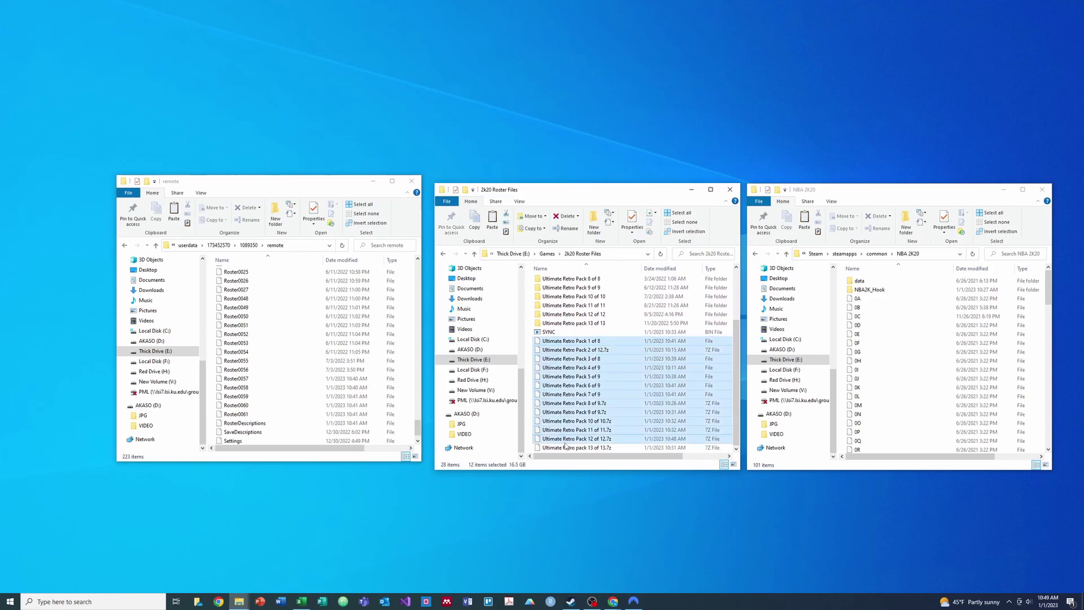
pyautogui.keyDown('shift'); pyautogui.click(565, 447); pyautogui.keyUp('shift')
pyautogui.press('Delete')
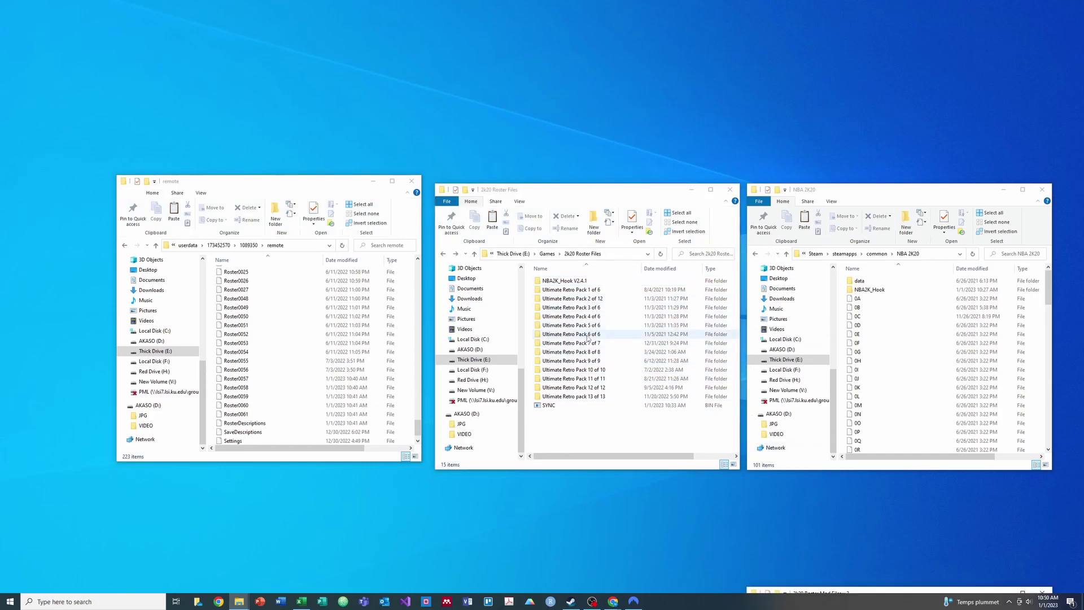
# Look through the contents of the Ultimate Retro Pack 1 of 6 folder and return to 2k20 Roster Files
pyautogui.doubleClick(573, 289)
pyautogui.click(575, 285)
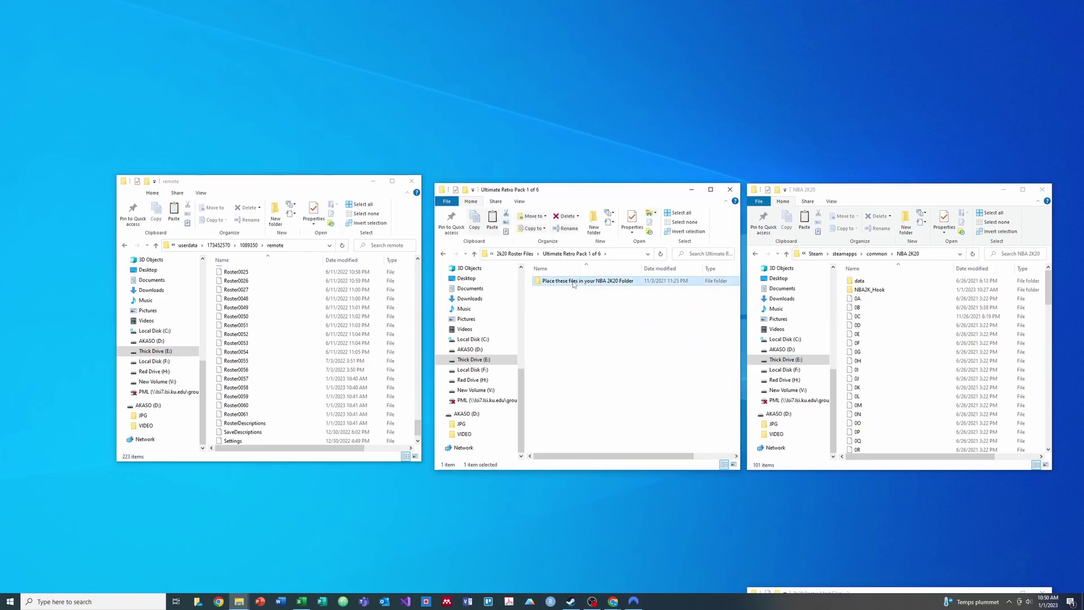
pyautogui.doubleClick(574, 284)
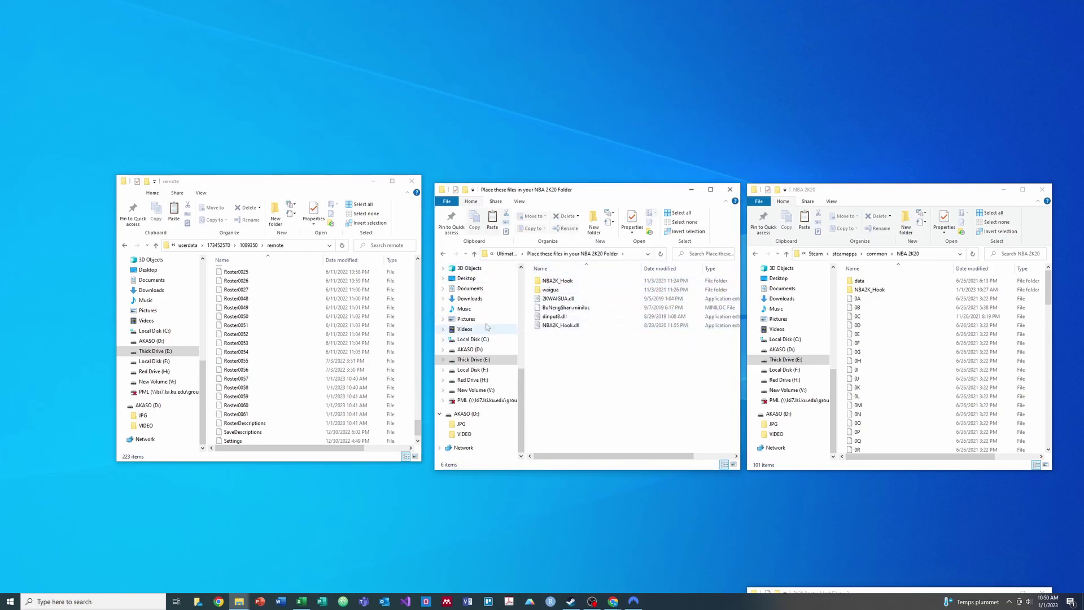
pyautogui.click(515, 255)
pyautogui.click(515, 255)
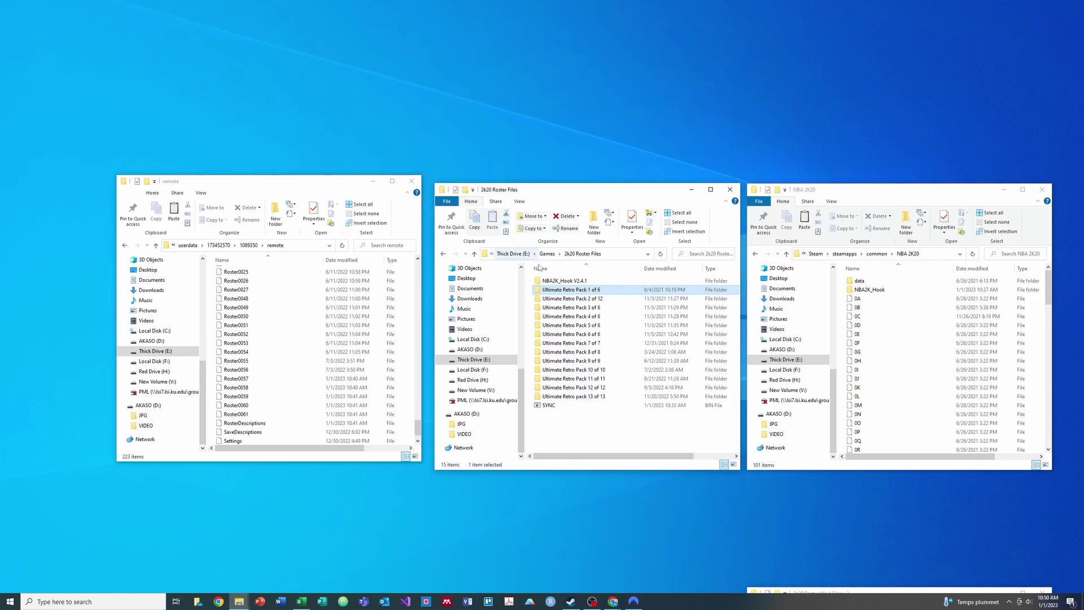
# Copy everything in 2k20 Roster Files into the 2k20 Roster Mod Files v.2 folder on New Volume (V:)
pyautogui.moveTo(834, 594); pyautogui.dragTo(825, 198)
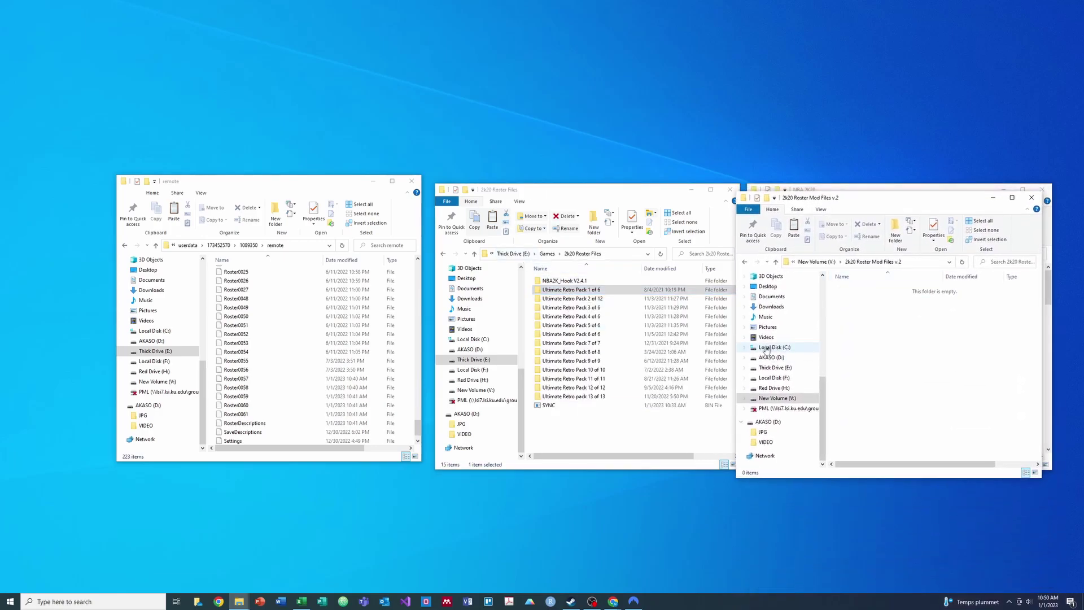
pyautogui.moveTo(580, 431); pyautogui.dragTo(590, 277)
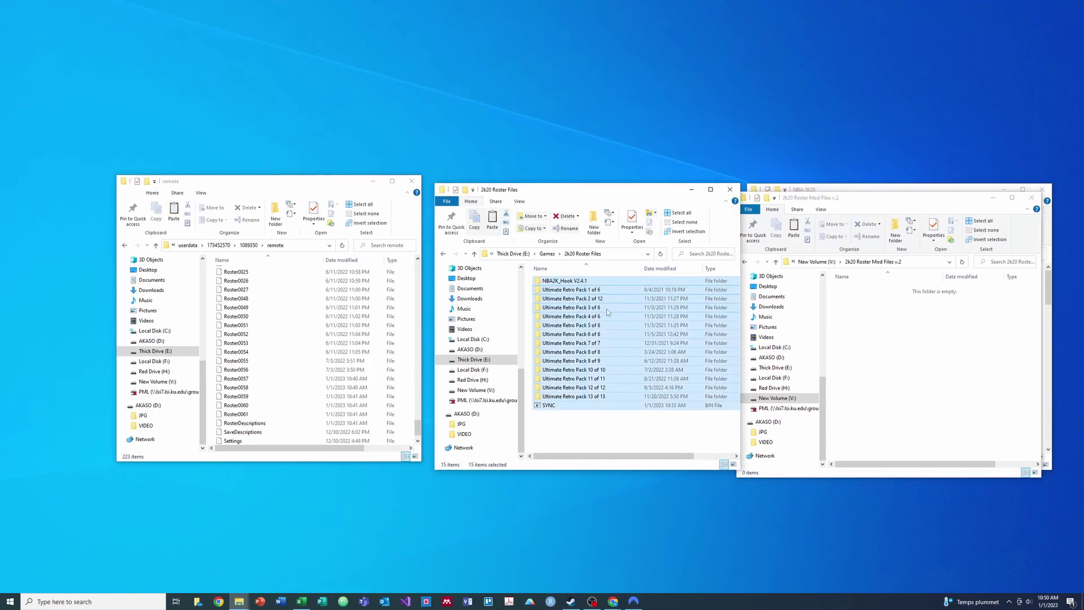
pyautogui.click(859, 365)
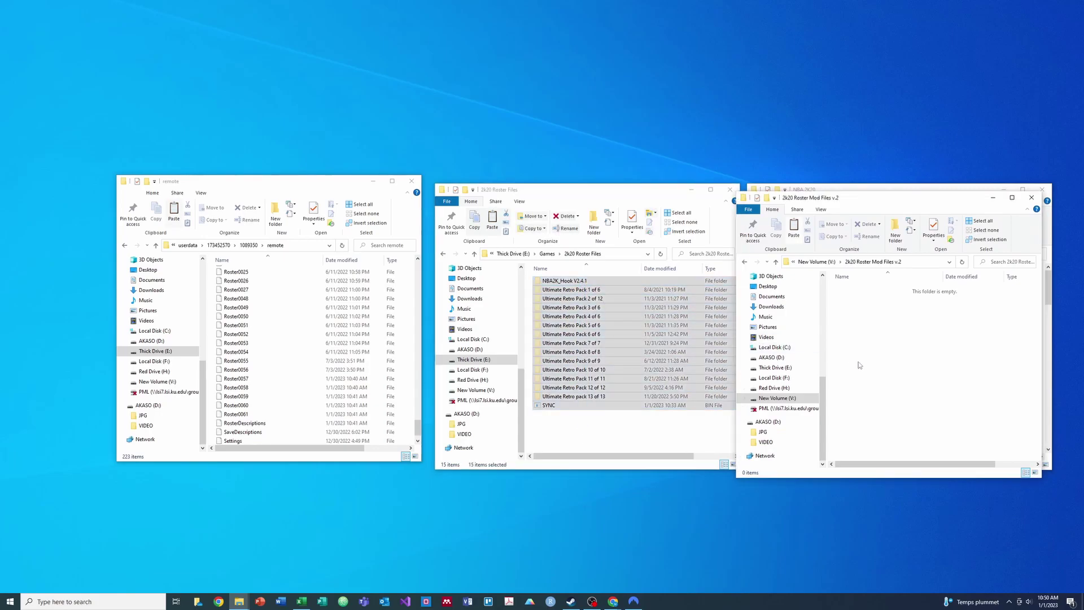
pyautogui.hotkey('ctrl', 'v')
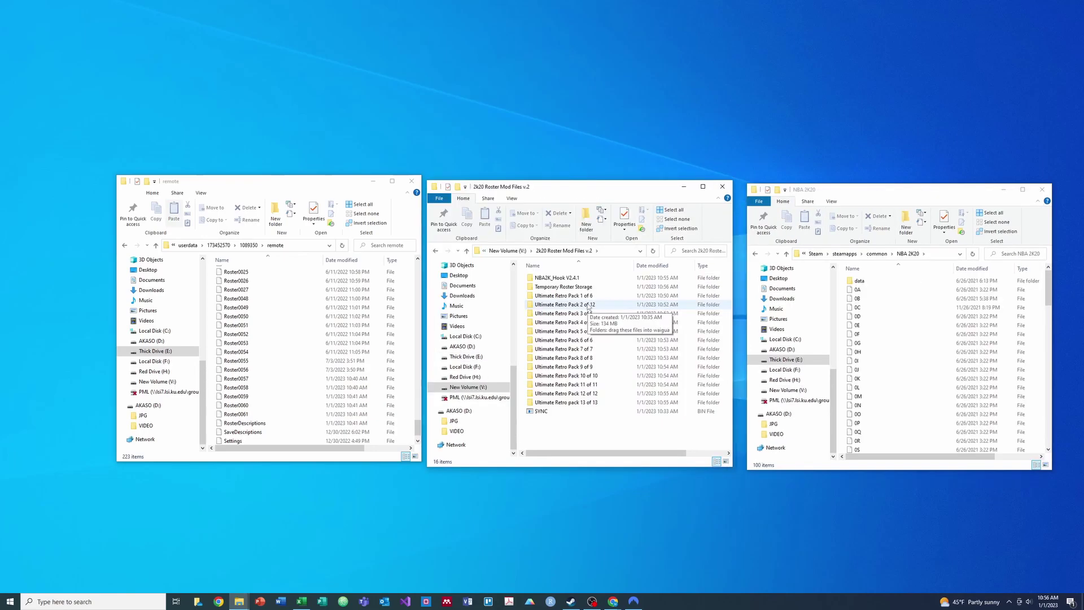
# Copy all items from Ultimate Retro Pack 1 of 6's "Place these files in your NBA 2K20 Folder" into the NBA 2K20 game folder
pyautogui.doubleClick(589, 296)
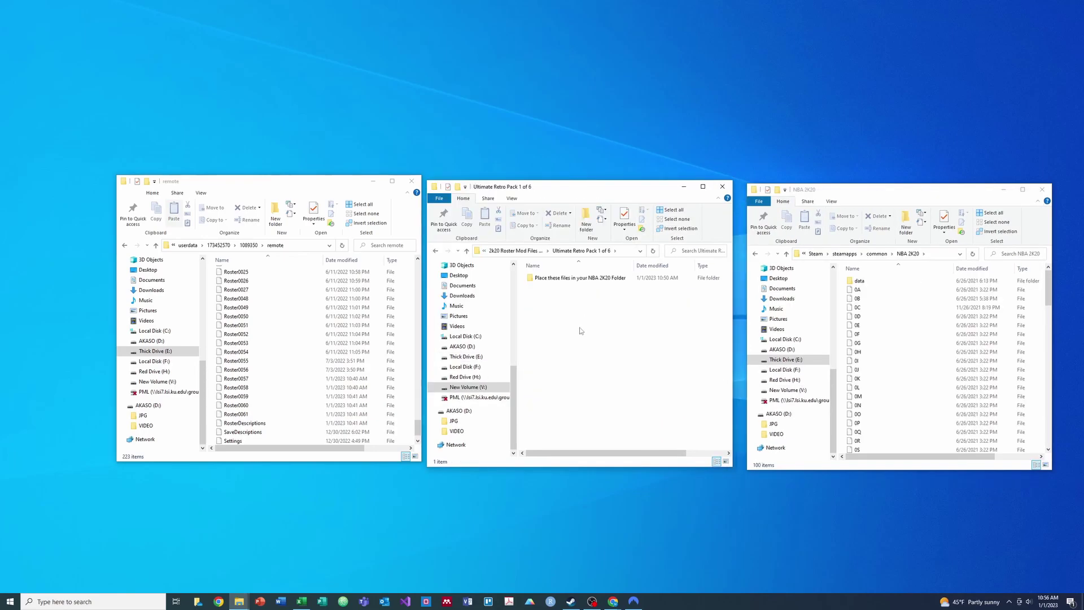
pyautogui.doubleClick(582, 278)
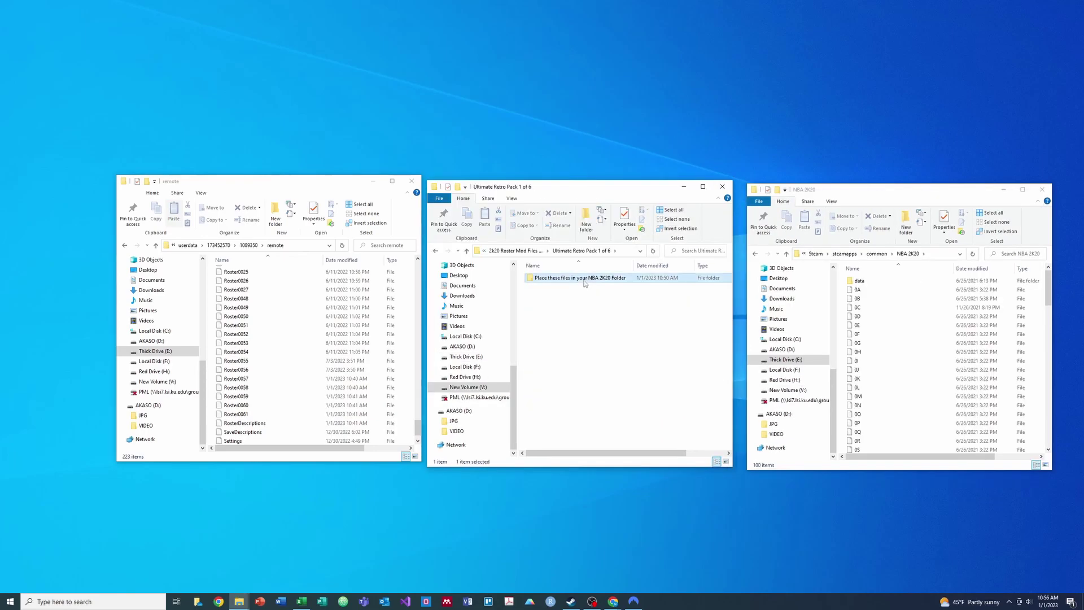
pyautogui.moveTo(575, 373); pyautogui.dragTo(565, 275)
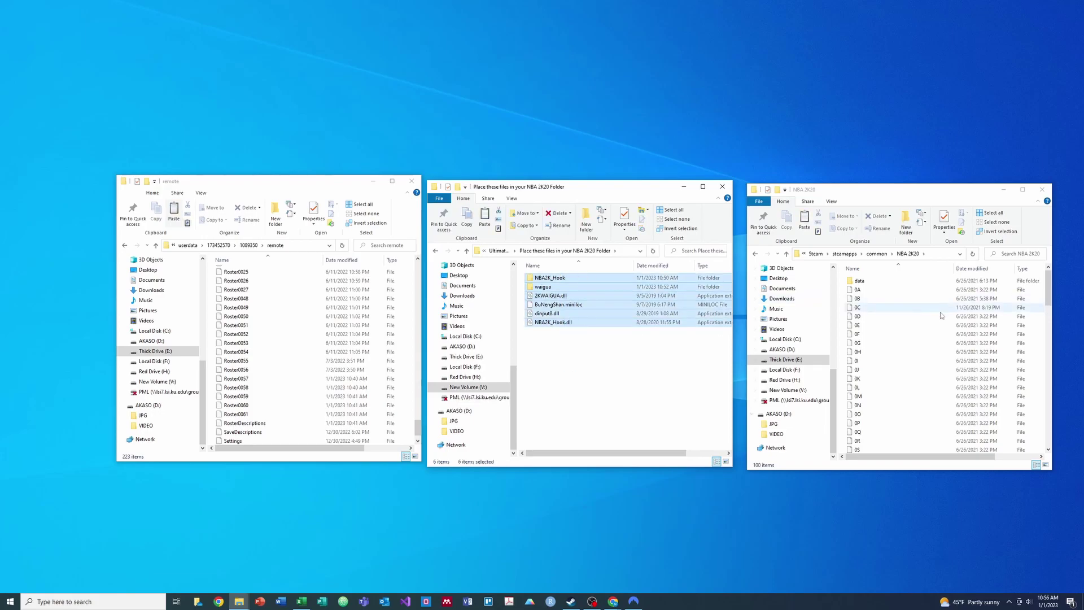
pyautogui.click(1036, 342)
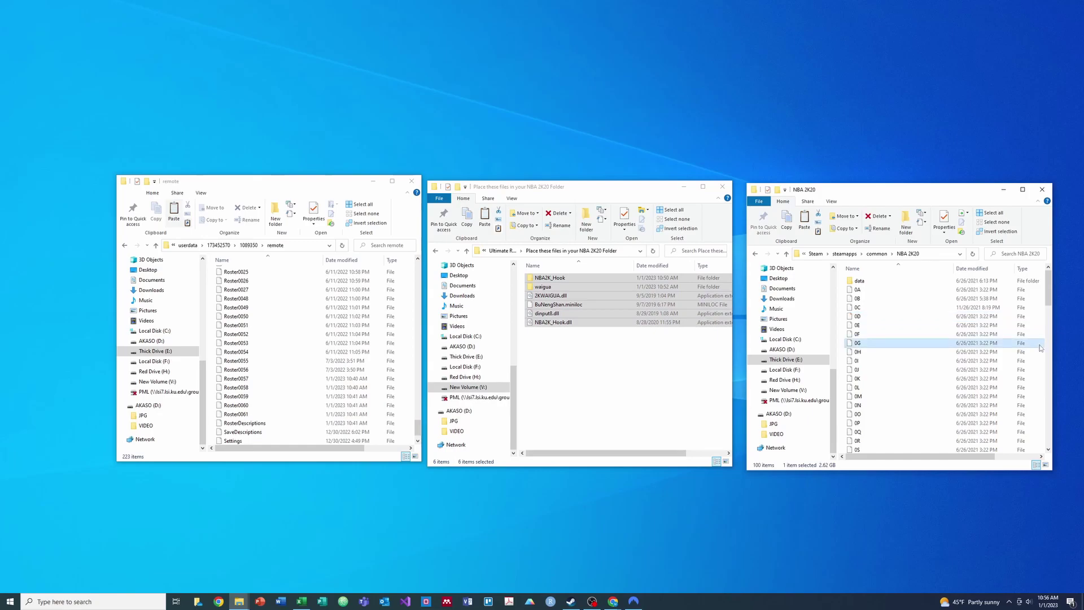
pyautogui.click(1038, 317)
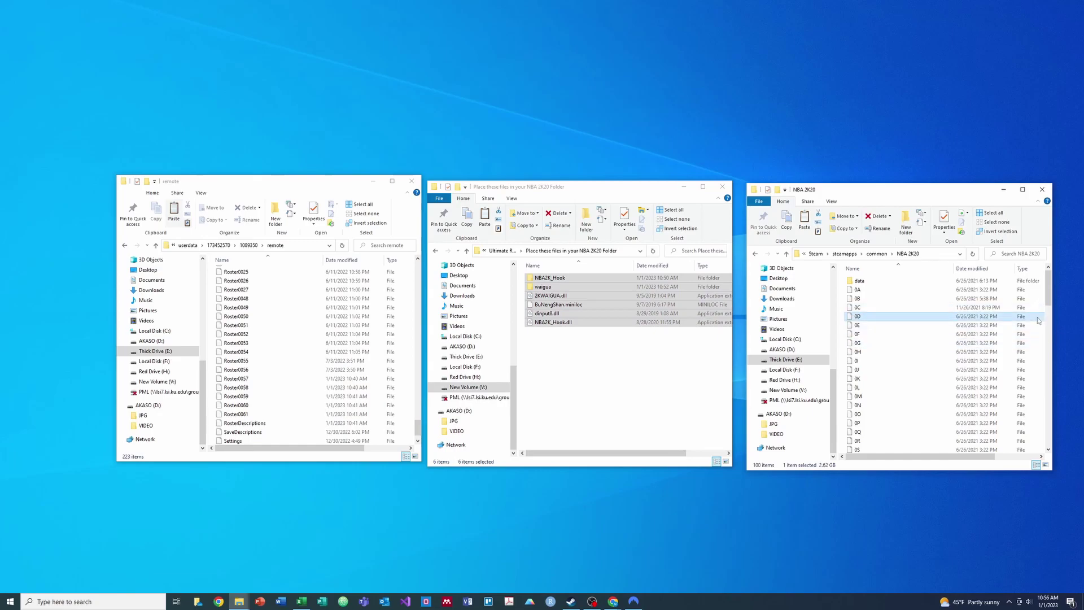
pyautogui.hotkey('ctrl', 'v')
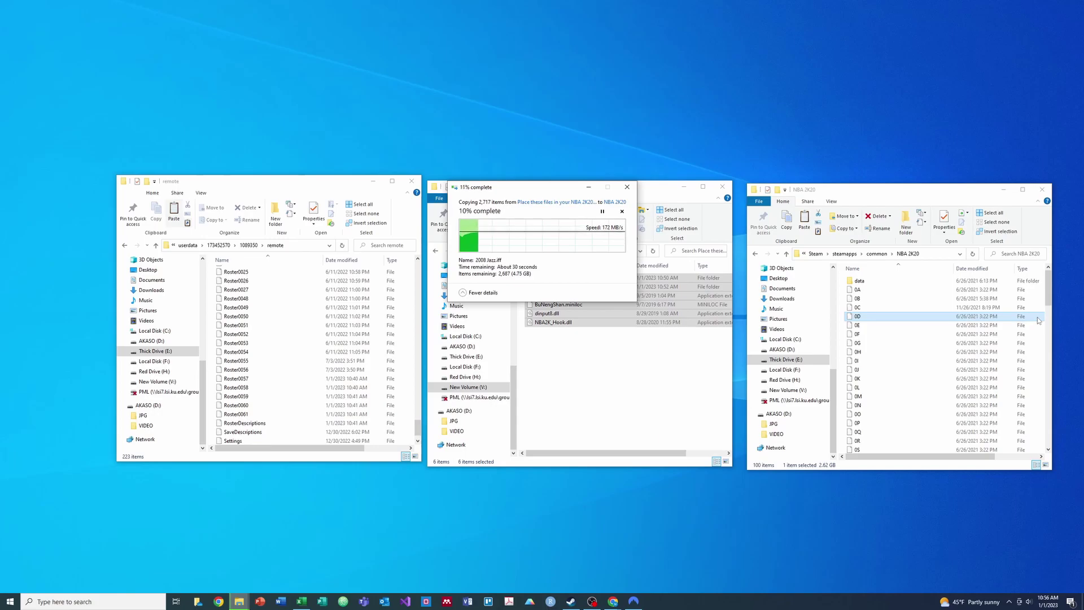
# Bring the copy progress window forward and move it below the folder windows
pyautogui.click(604, 368)
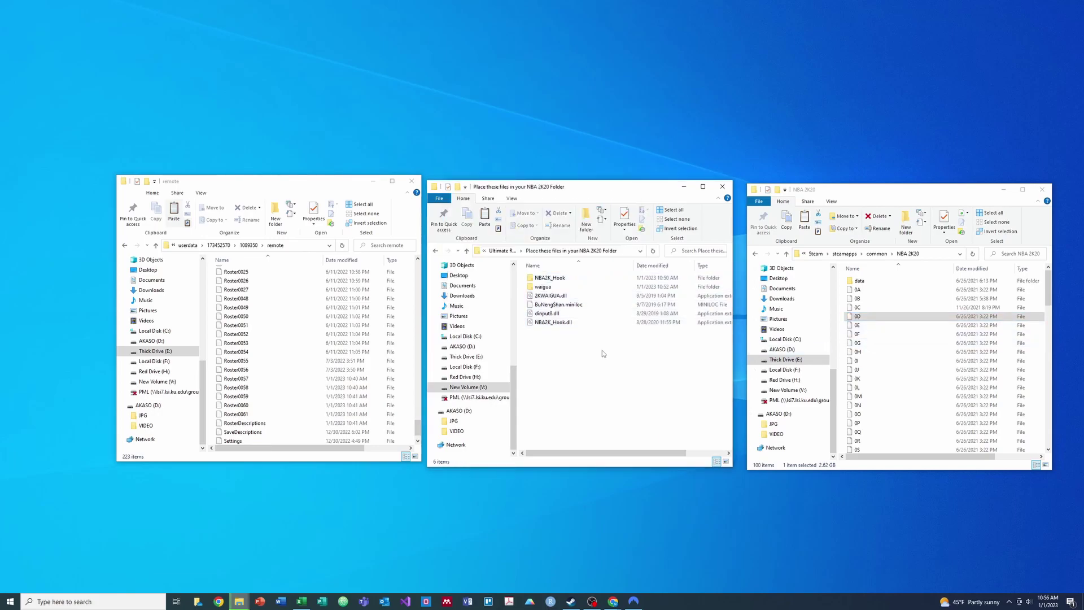
pyautogui.moveTo(250, 600)
pyautogui.click(339, 557)
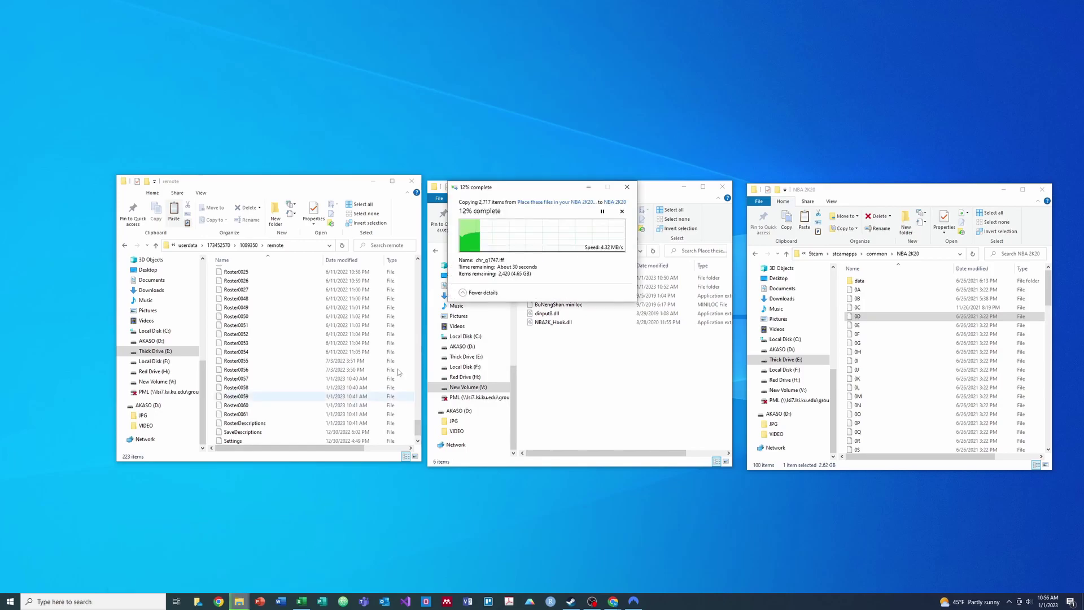
pyautogui.moveTo(530, 192); pyautogui.dragTo(721, 460)
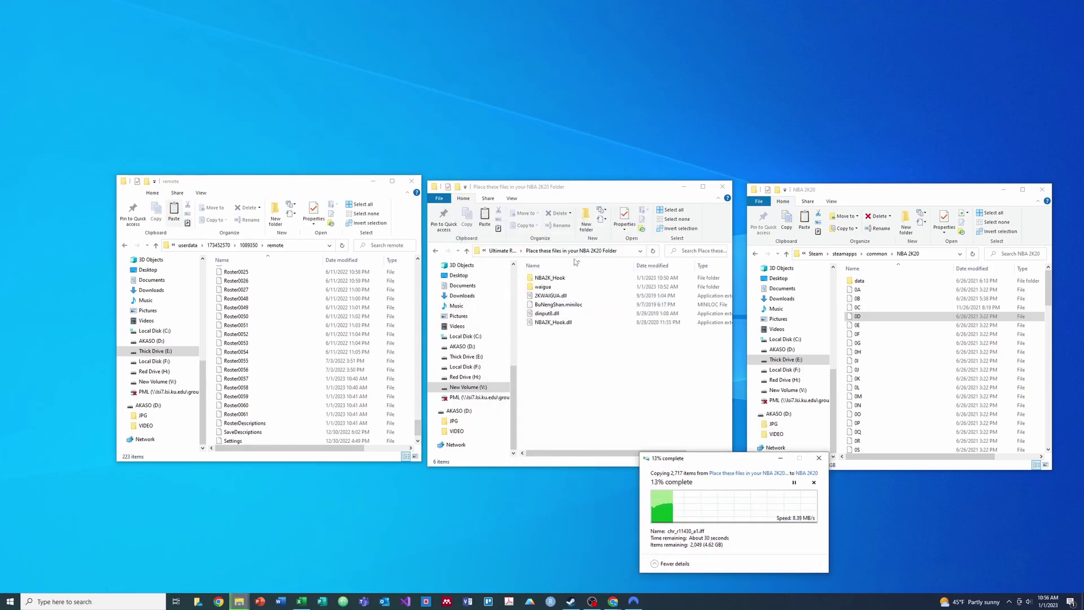
# Go back to 2k20 Roster Mod Files v.2, look inside the NBA2K_Hook V2.4.1 folder and return
pyautogui.click(514, 253)
pyautogui.click(512, 251)
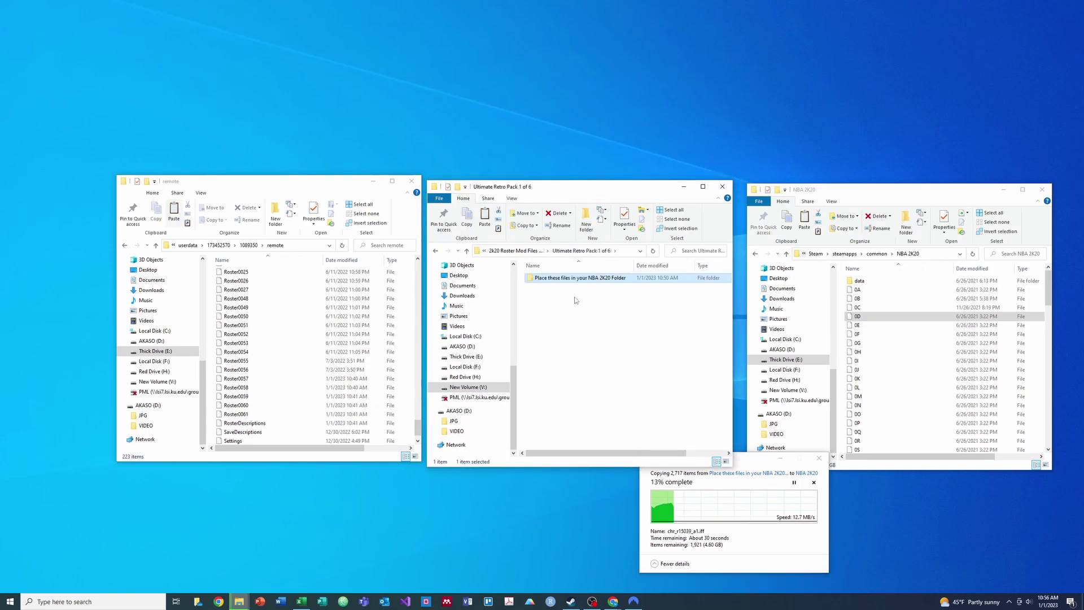
pyautogui.click(534, 252)
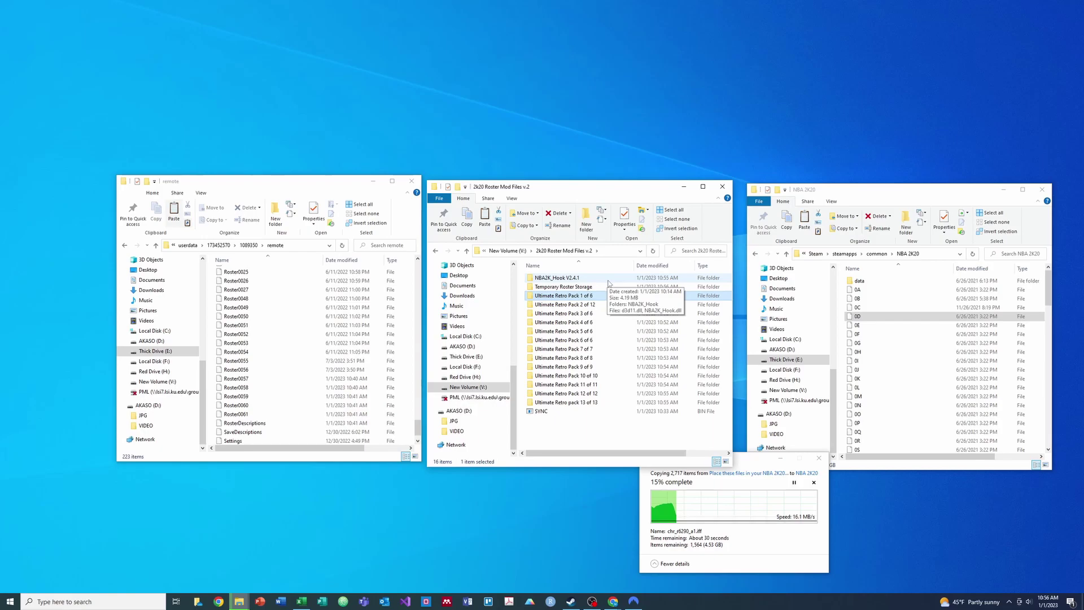
pyautogui.doubleClick(608, 280)
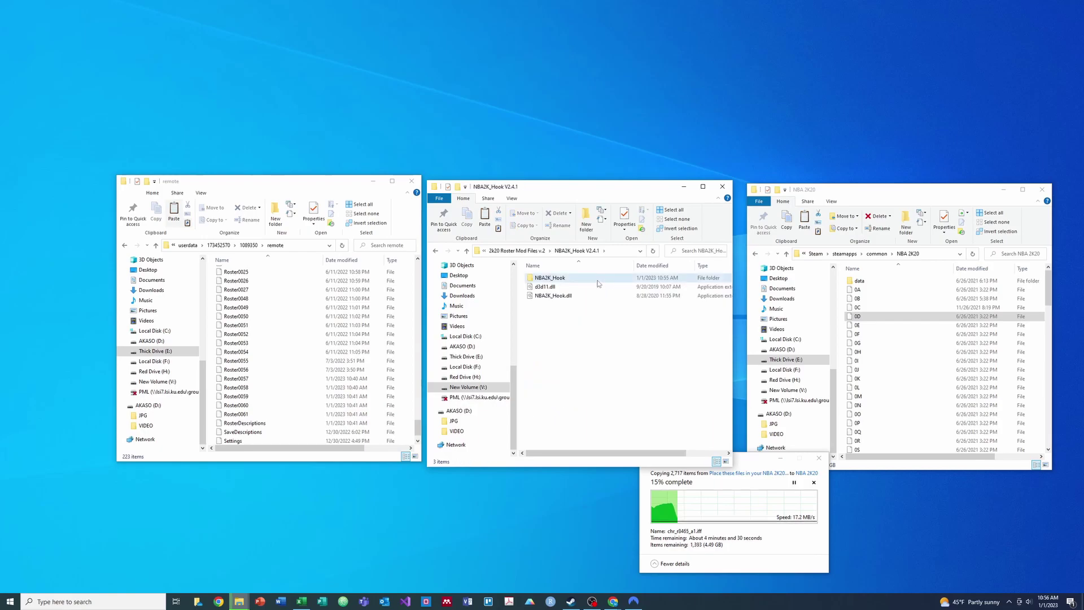
pyautogui.click(525, 251)
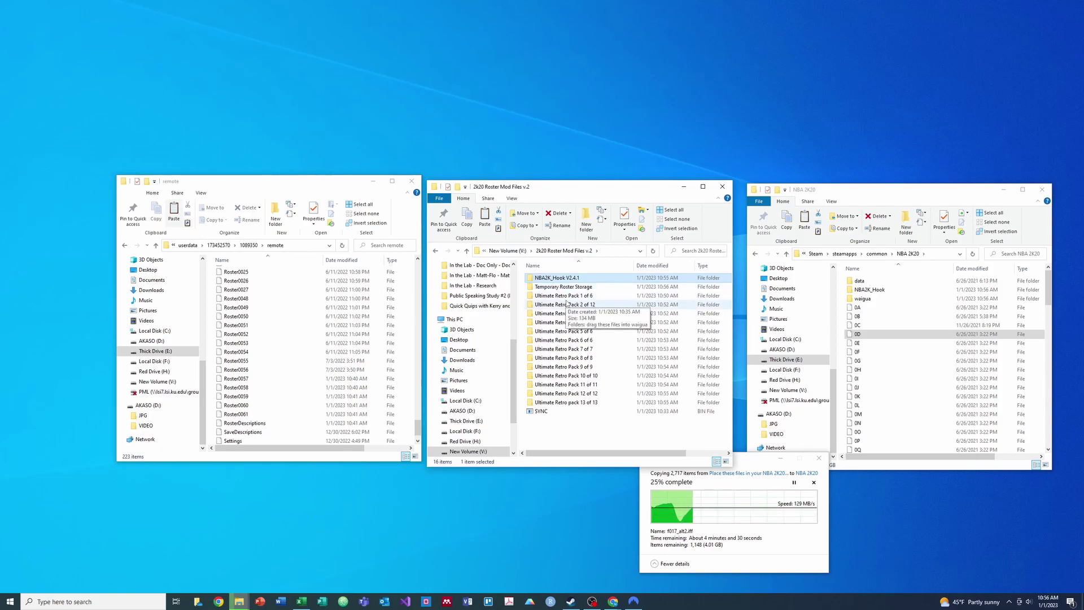
# Select all files in Ultimate Retro Pack 2 of 12's "drag these files into waigua" folder
pyautogui.doubleClick(585, 305)
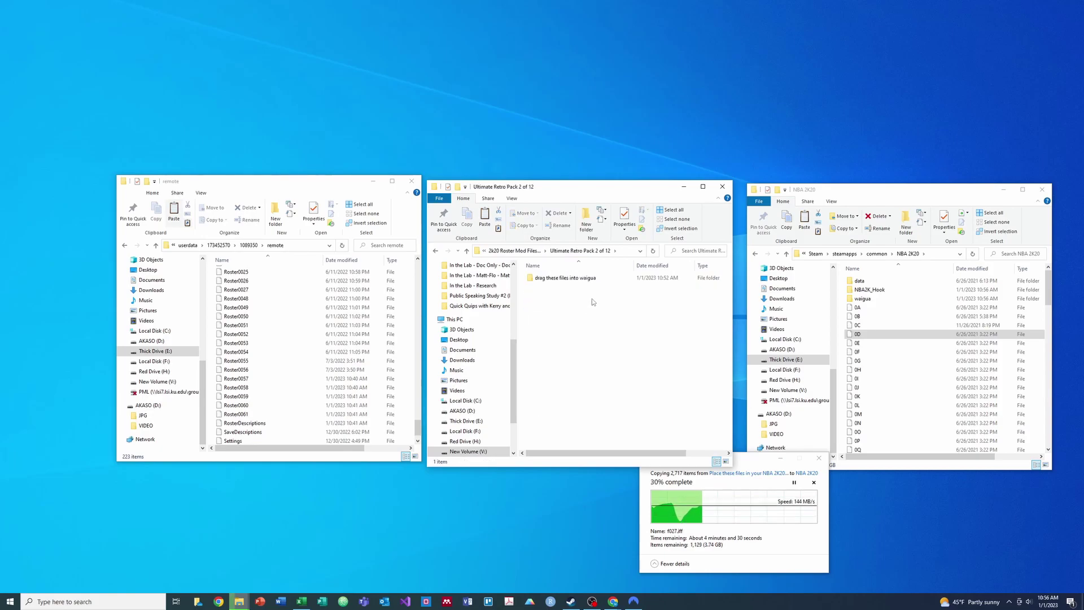
pyautogui.doubleClick(589, 279)
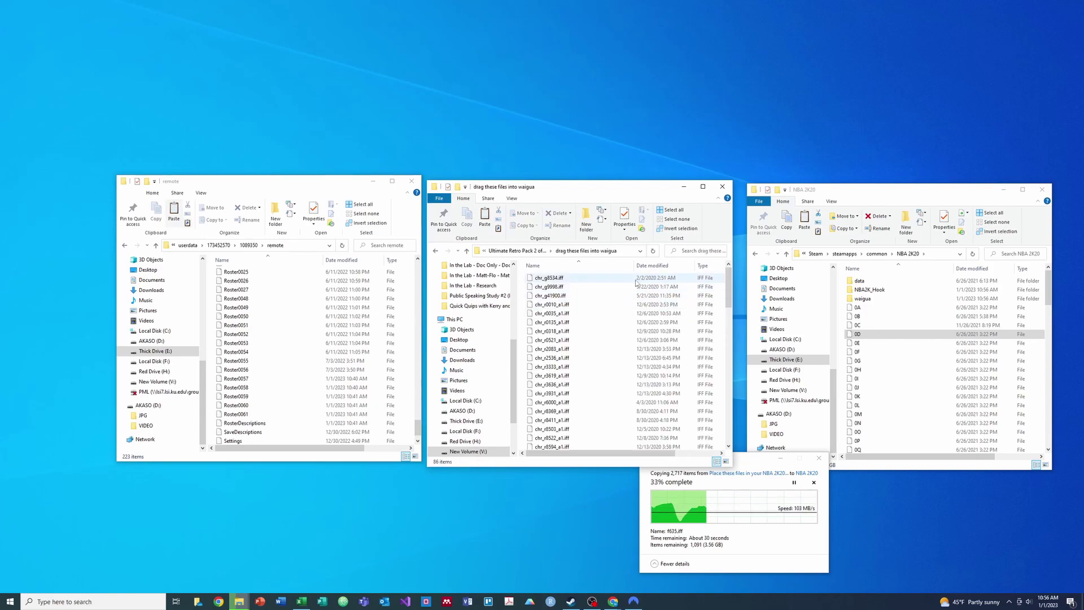
pyautogui.click(690, 279)
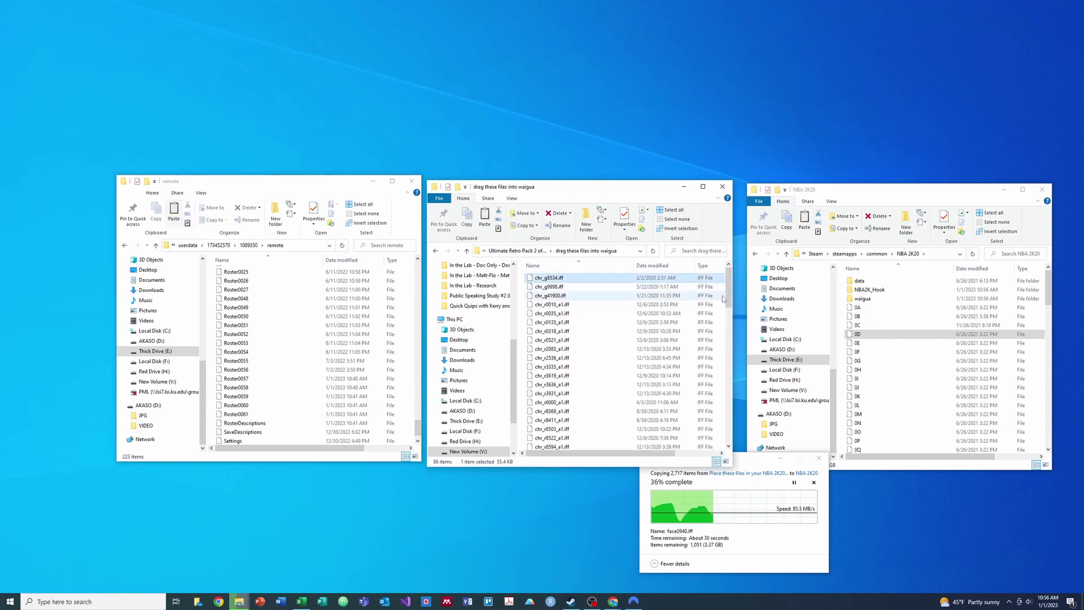
pyautogui.scroll(-3, 691, 288)
pyautogui.scroll(-19, 650, 396)
pyautogui.keyDown('shift'); pyautogui.click(620, 445); pyautogui.keyUp('shift')
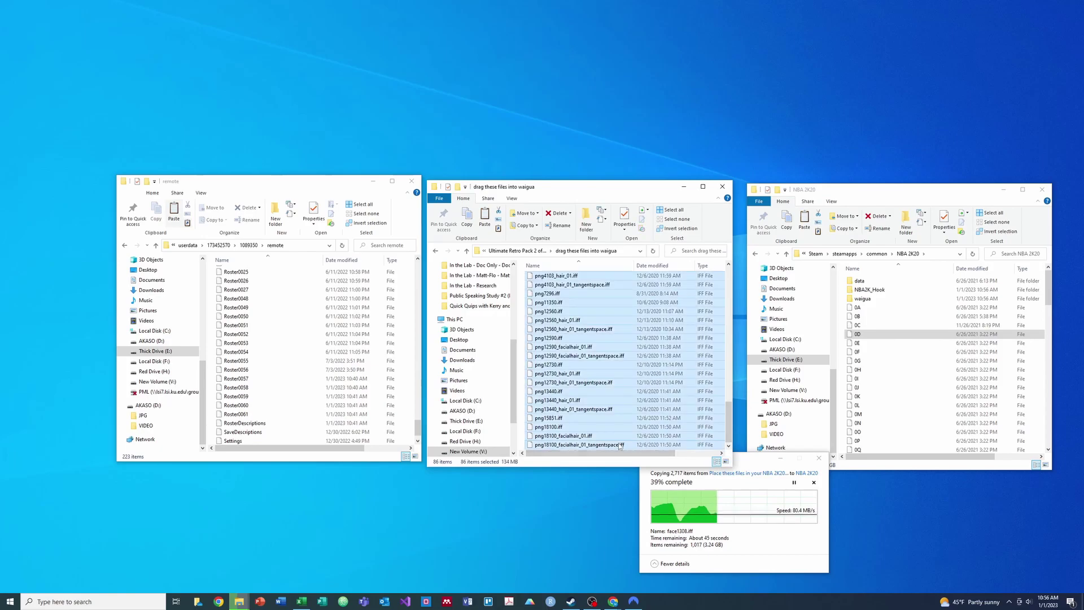
# Open the game's waigua folder and have the running Pack 1 copy replace the same-named files in the destination
pyautogui.click(882, 308)
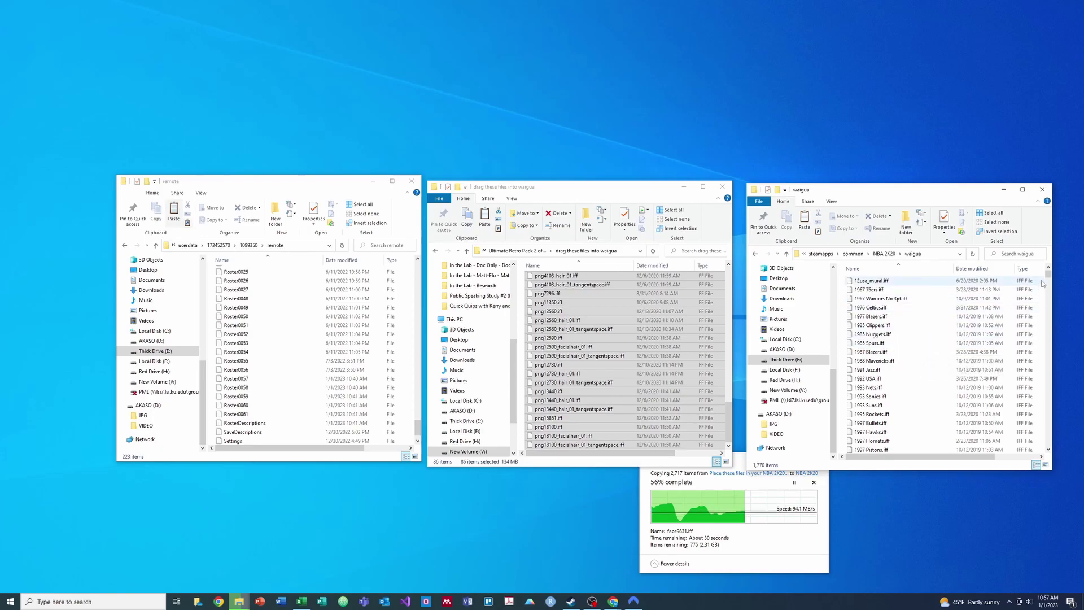
pyautogui.moveTo(1052, 276)
pyautogui.mouseDown()
pyautogui.moveTo(1051, 380)
pyautogui.moveTo(1061, 260)
pyautogui.mouseUp()
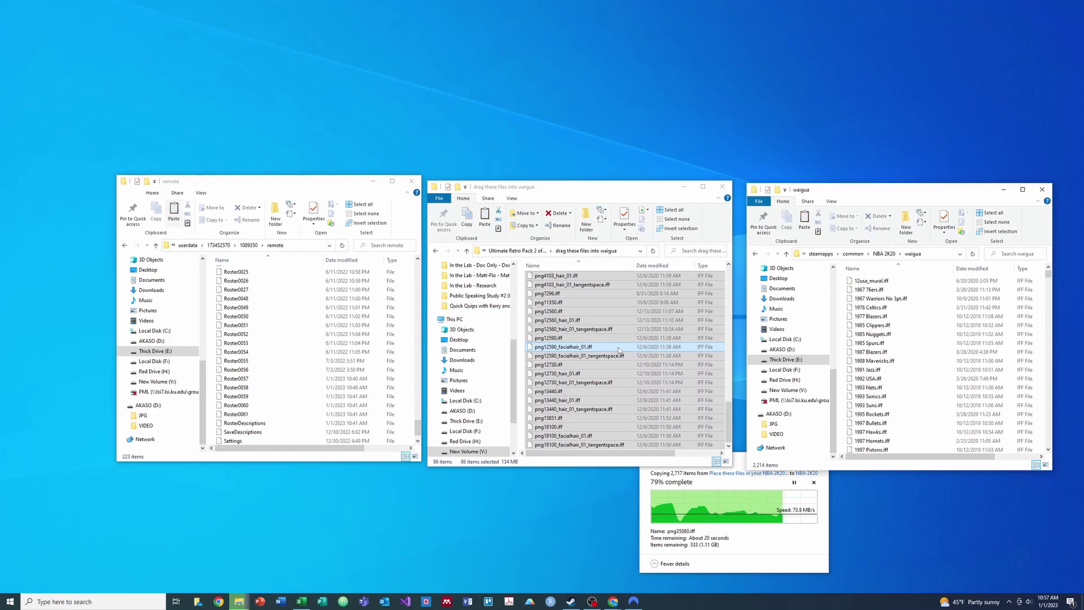
pyautogui.moveTo(619, 350)
pyautogui.mouseDown()
pyautogui.moveTo(939, 354)
pyautogui.moveTo(636, 364)
pyautogui.mouseUp()
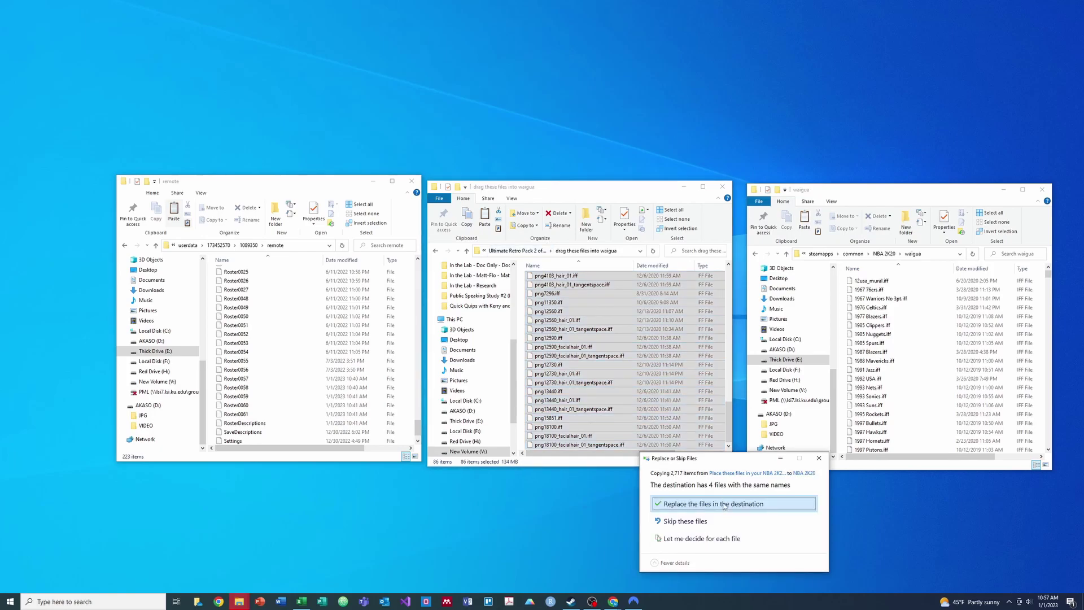
pyautogui.click(725, 504)
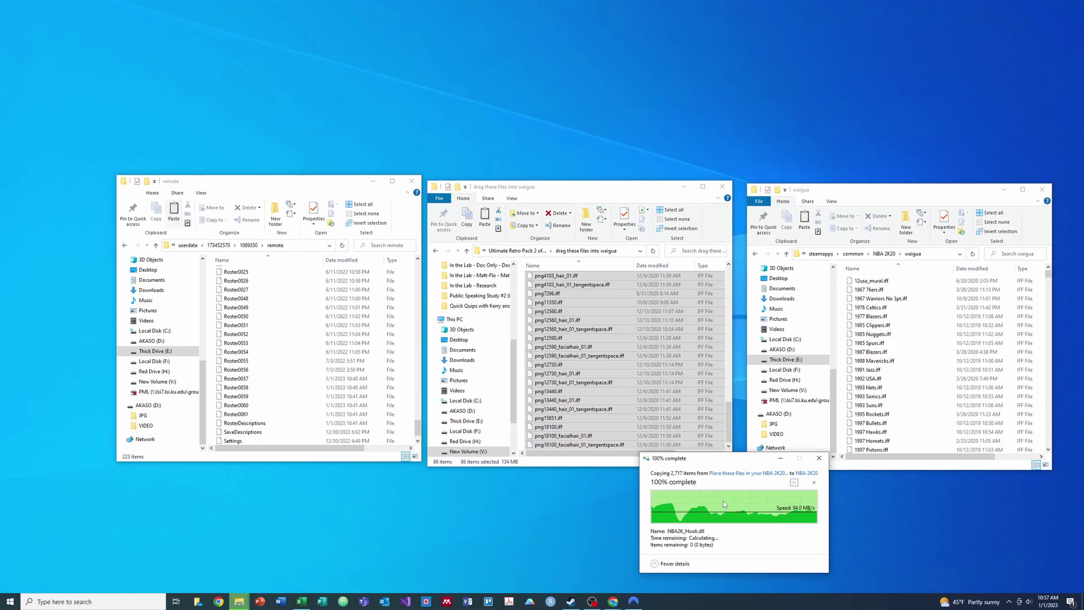
# Copy the selected Pack 2 files into waigua, replacing same-named files, and return to the Ultimate Retro Pack 2 of 12 folder
pyautogui.moveTo(606, 345); pyautogui.dragTo(926, 388)
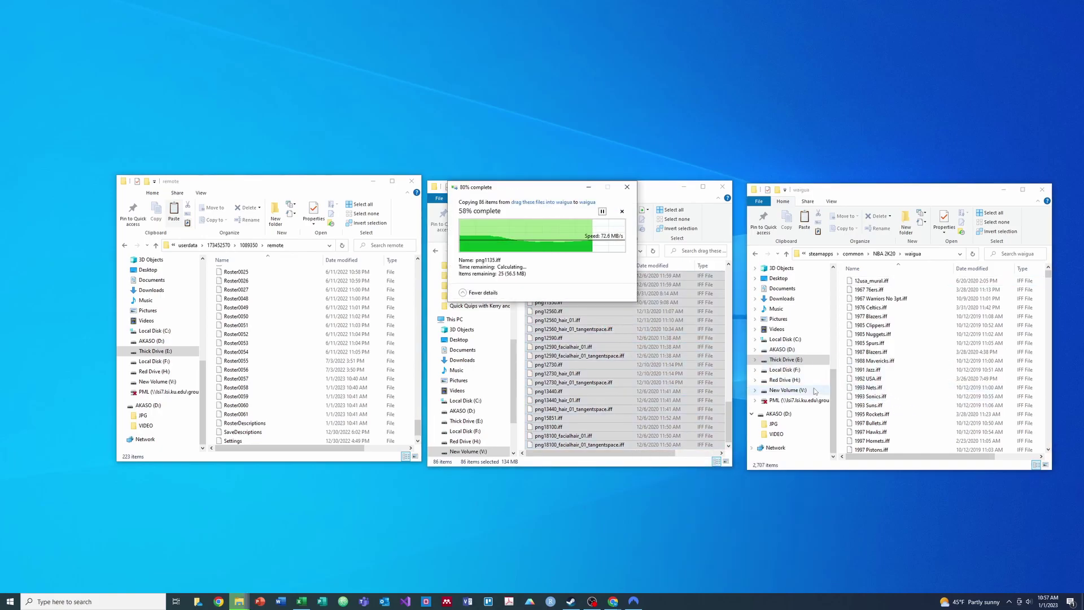
pyautogui.click(523, 233)
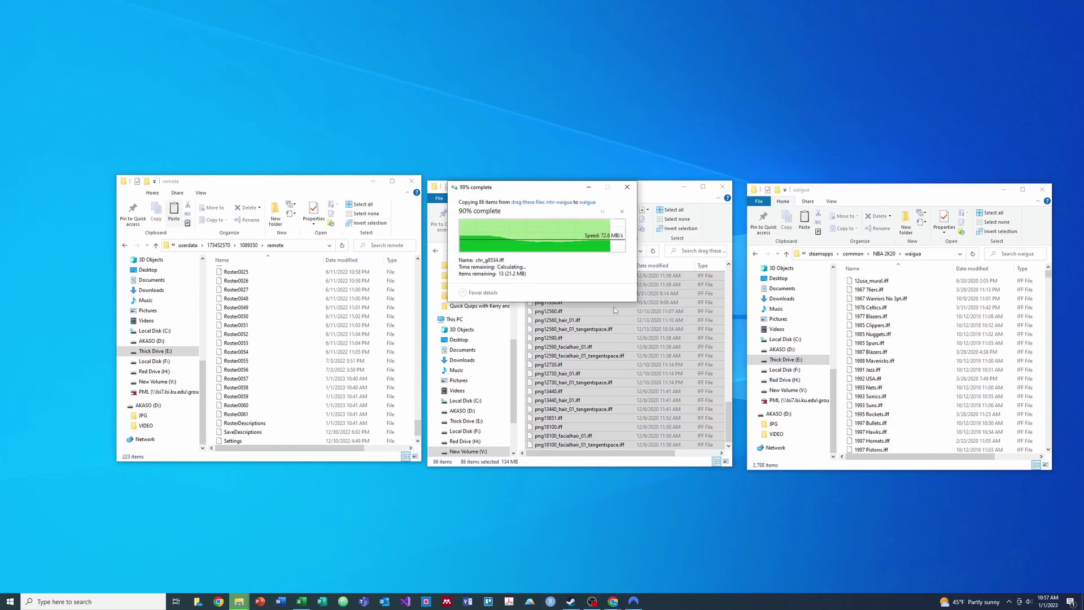
pyautogui.click(526, 252)
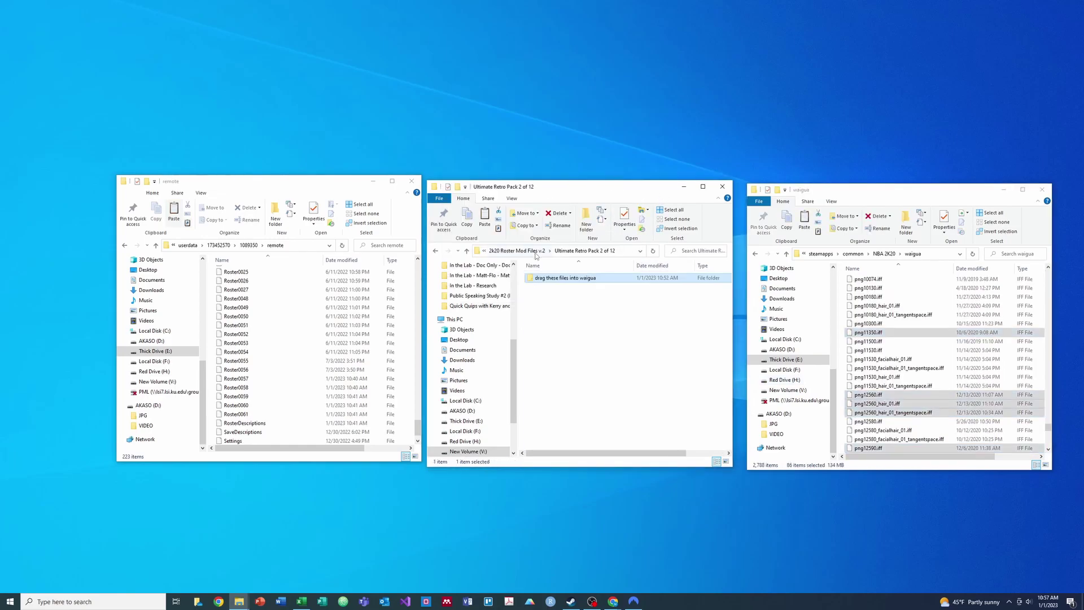
# Copy all files from Ultimate Retro Pack 3 of 6's "drag these files into Waigua folder" into the game's waigua folder
pyautogui.click(515, 250)
pyautogui.click(547, 314)
pyautogui.doubleClick(547, 314)
pyautogui.doubleClick(551, 280)
pyautogui.click(552, 281)
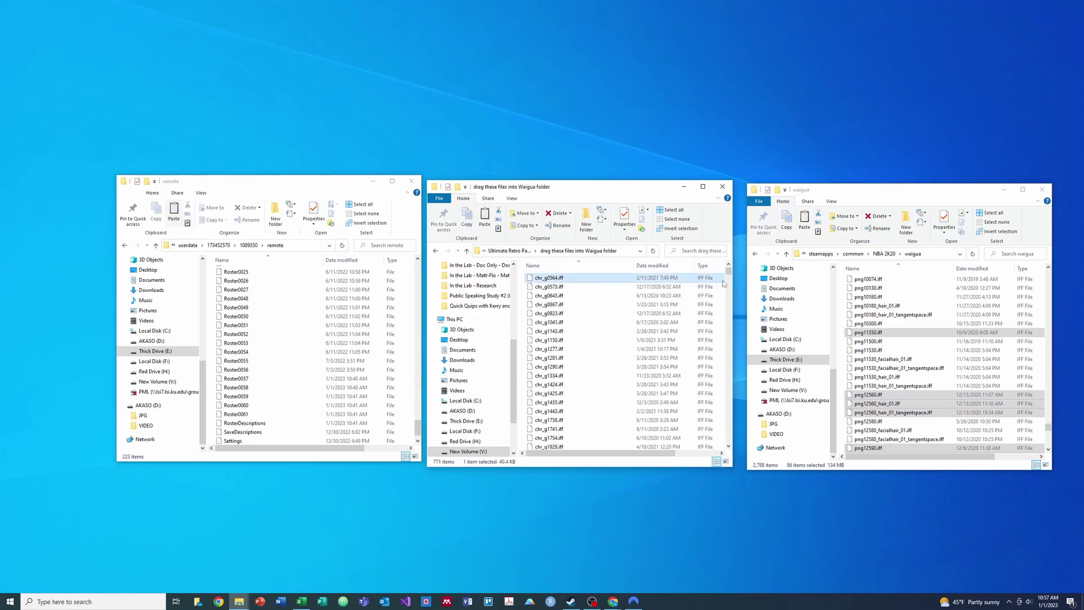
pyautogui.hotkey('shift', 'Down')
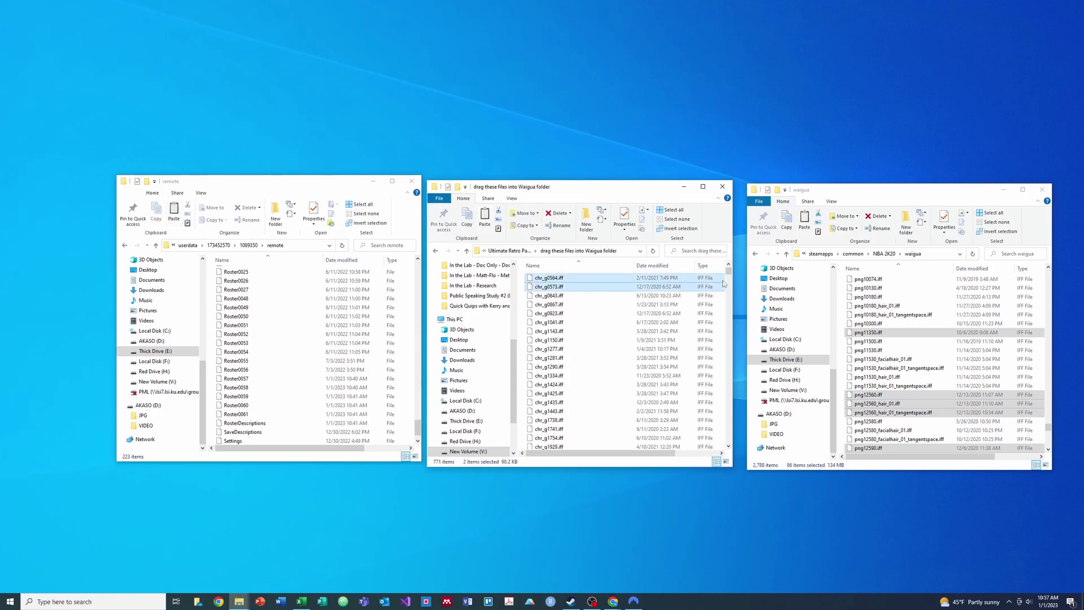
pyautogui.click(696, 280)
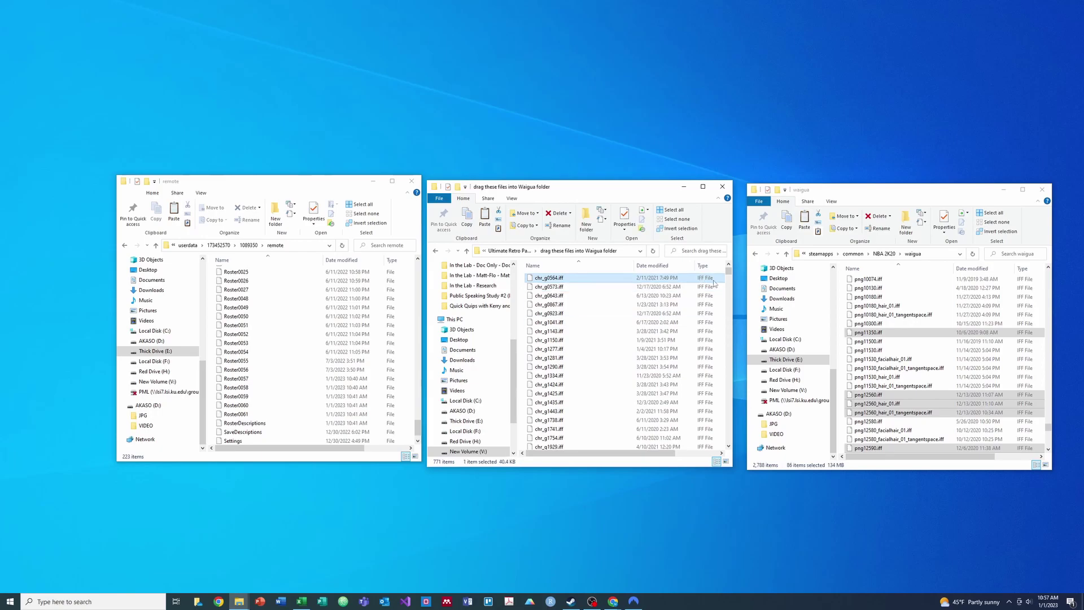
pyautogui.moveTo(729, 274); pyautogui.dragTo(729, 444)
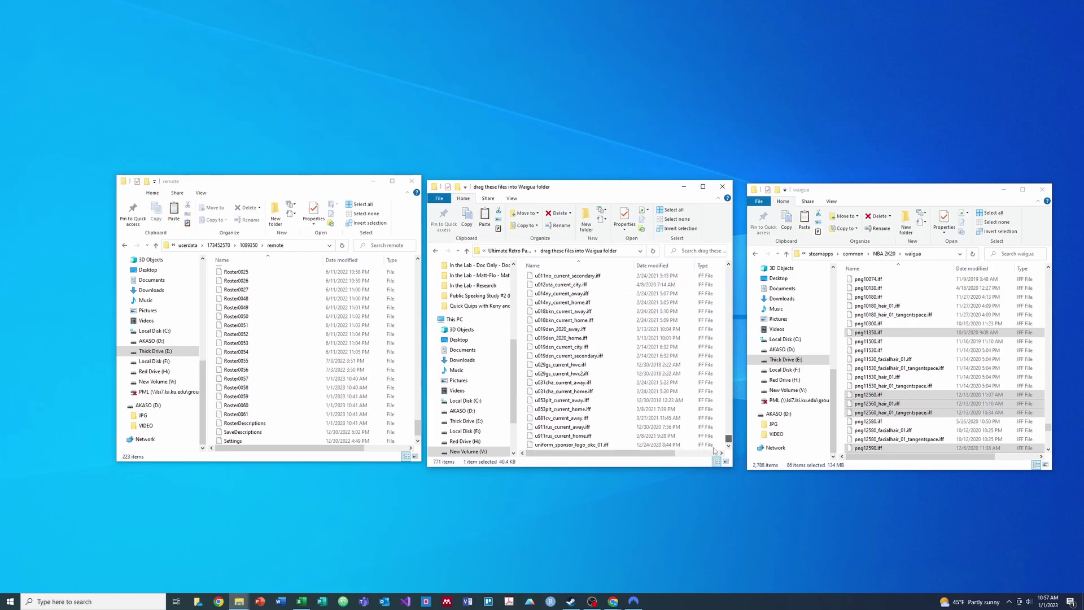
pyautogui.hotkey('ctrl', 'a')
pyautogui.moveTo(600, 401); pyautogui.dragTo(872, 390)
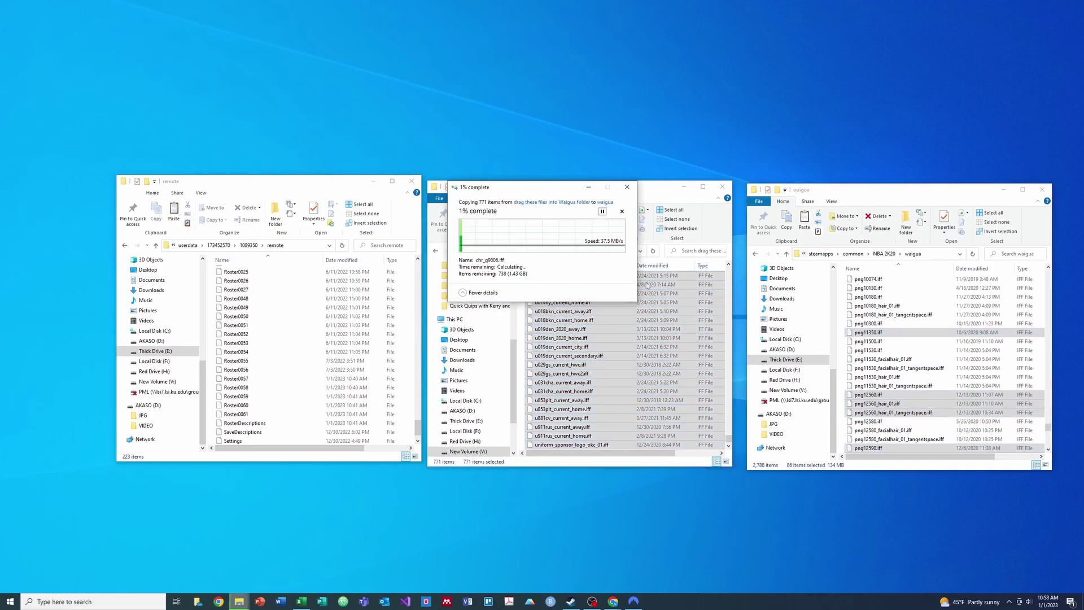
# Select all files in Ultimate Retro Pack 4 of 6's "drag these files into waigua folder"
pyautogui.click(508, 253)
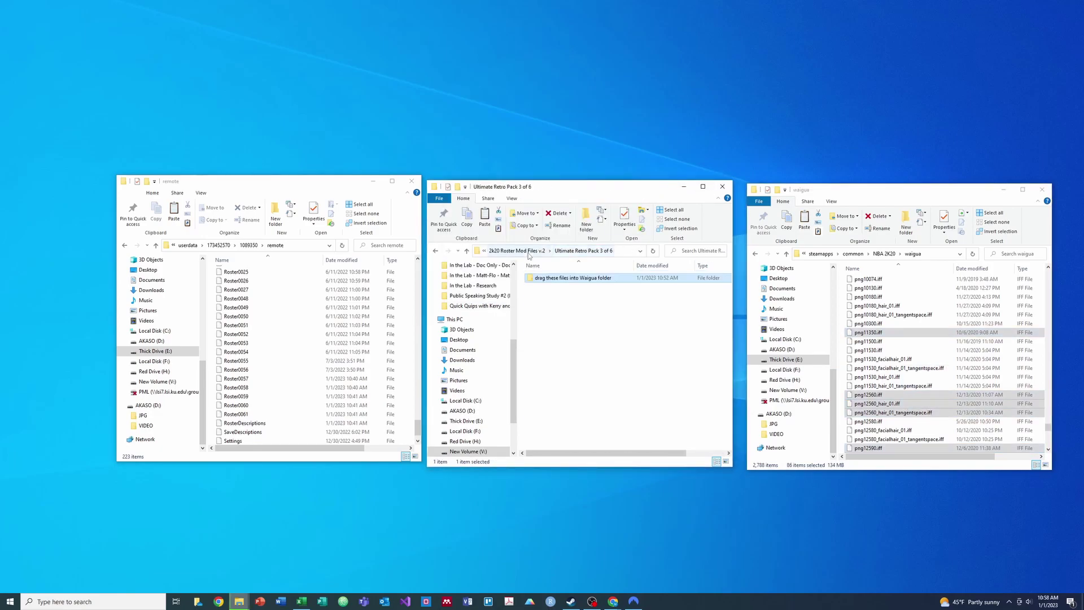
pyautogui.click(508, 251)
pyautogui.doubleClick(556, 322)
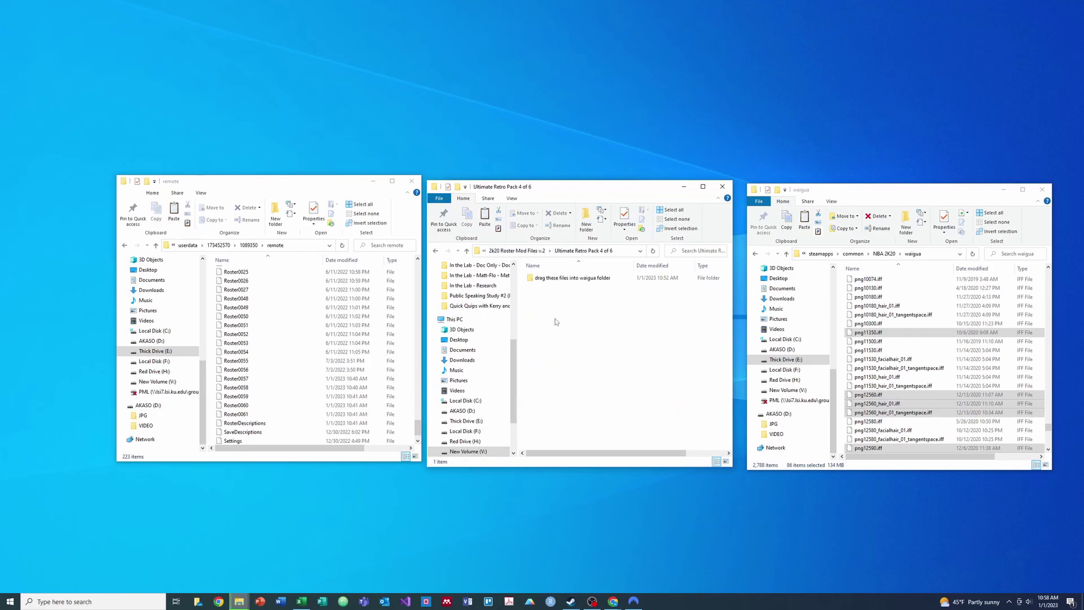
pyautogui.doubleClick(562, 278)
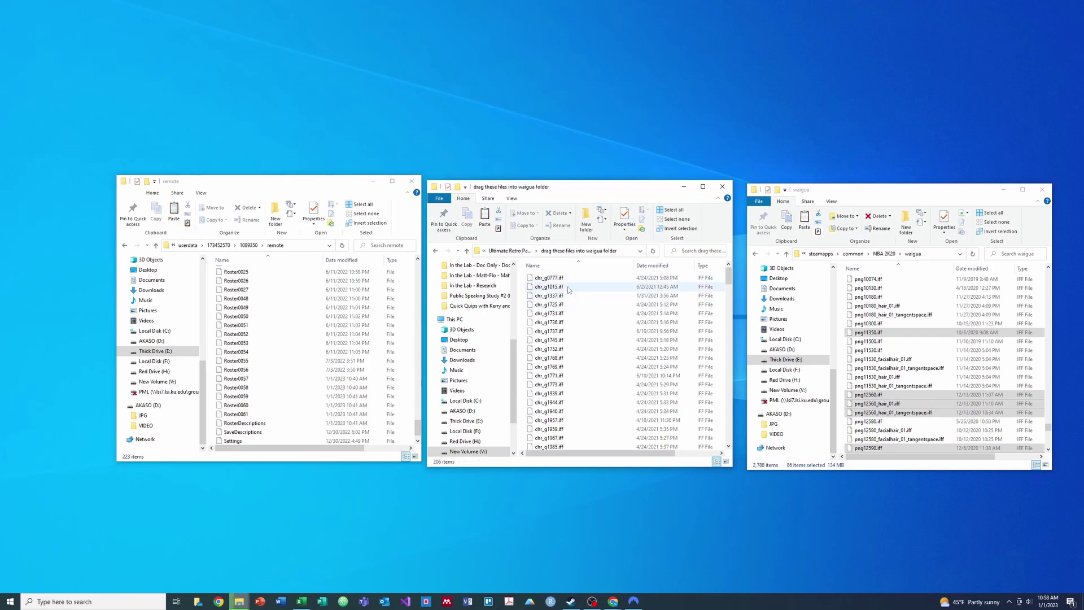
pyautogui.click(561, 279)
pyautogui.moveTo(729, 284); pyautogui.dragTo(728, 434)
pyautogui.keyDown('shift'); pyautogui.click(591, 445); pyautogui.keyUp('shift')
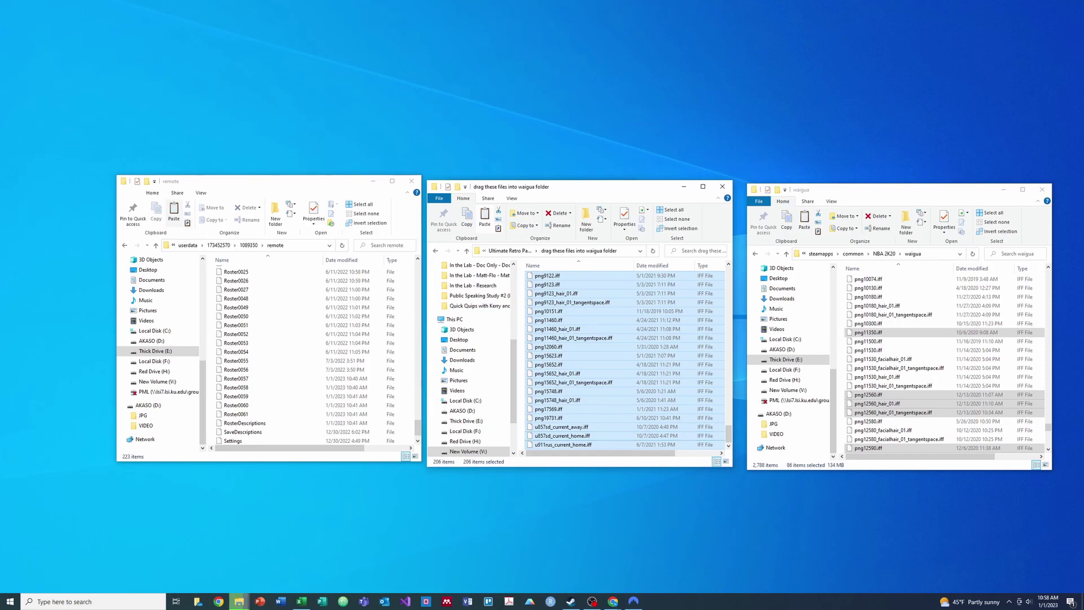
pyautogui.click(339, 559)
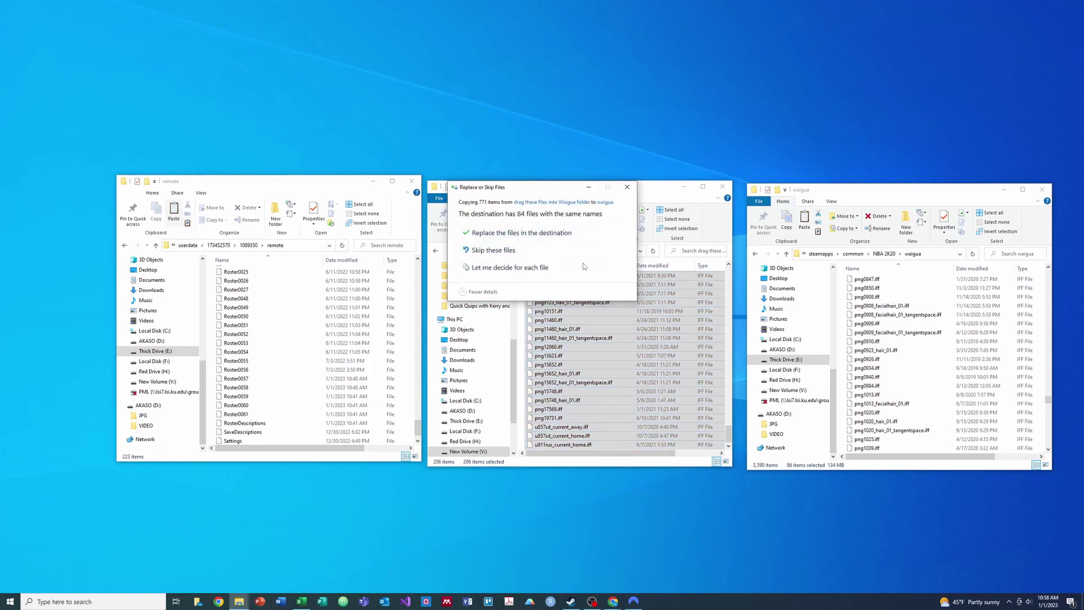
# Have the Pack 3 copy replace the same-named files and copy the selected Pack 4 files into waigua
pyautogui.click(529, 242)
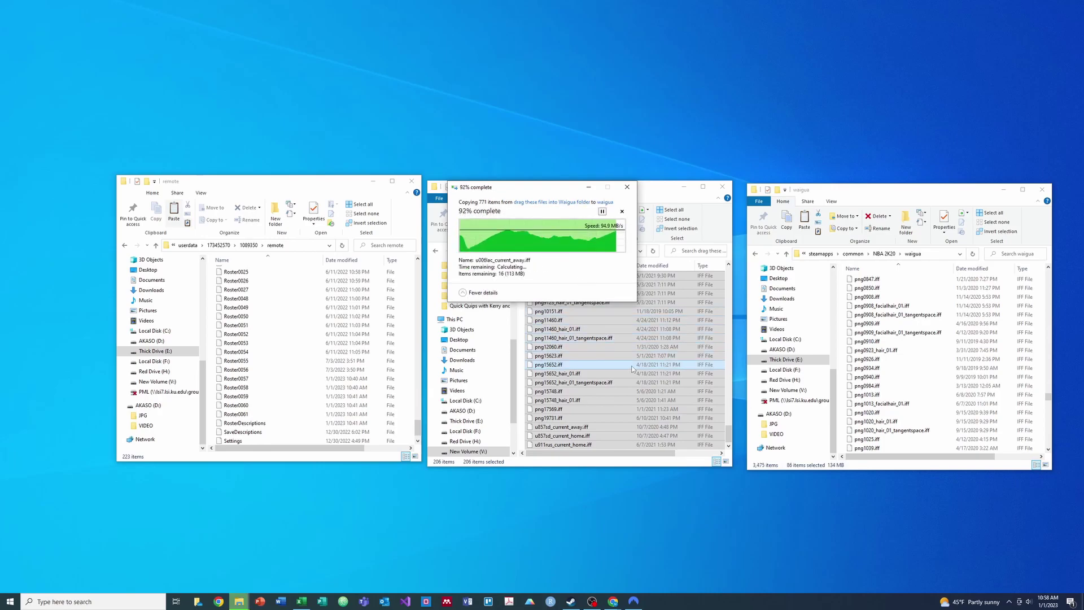
pyautogui.moveTo(608, 361); pyautogui.dragTo(927, 381)
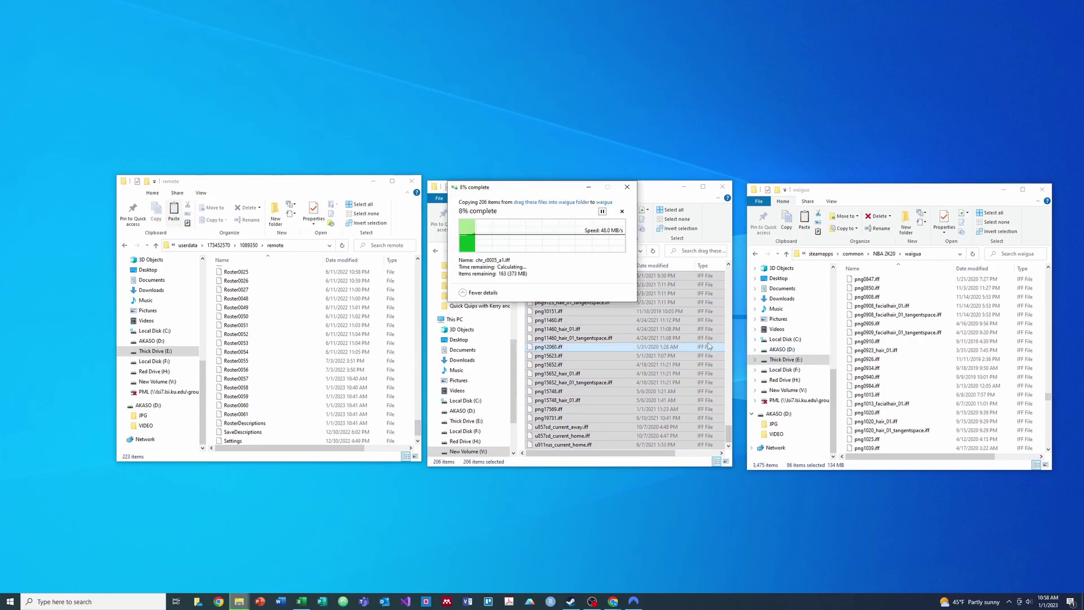
pyautogui.click(658, 192)
# Return to 2k20 Roster Mod Files v.2 and have the Pack 4 copy replace the same-named files
pyautogui.click(495, 253)
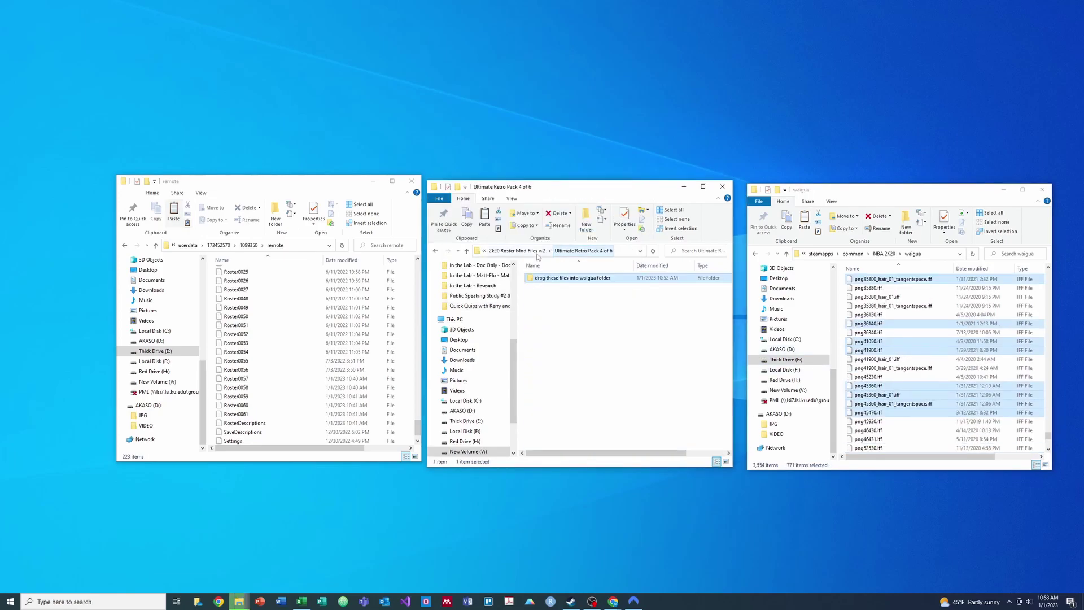
pyautogui.click(512, 251)
pyautogui.click(553, 237)
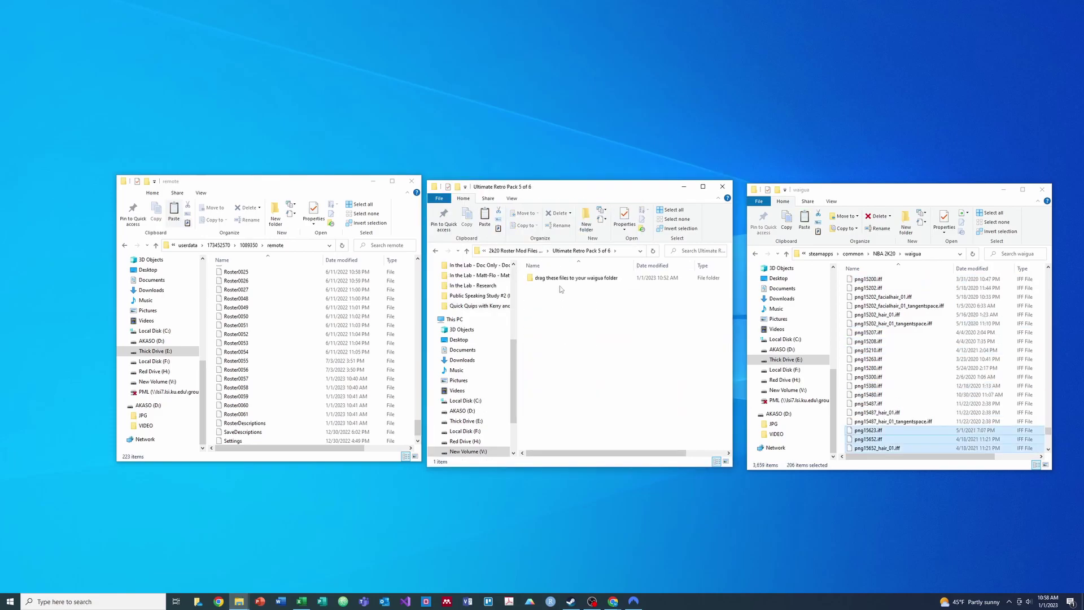
# Copy the clothing folder and all files from Ultimate Retro Pack 5 of 6's "drag these files to your waigua folder" into waigua
pyautogui.doubleClick(560, 280)
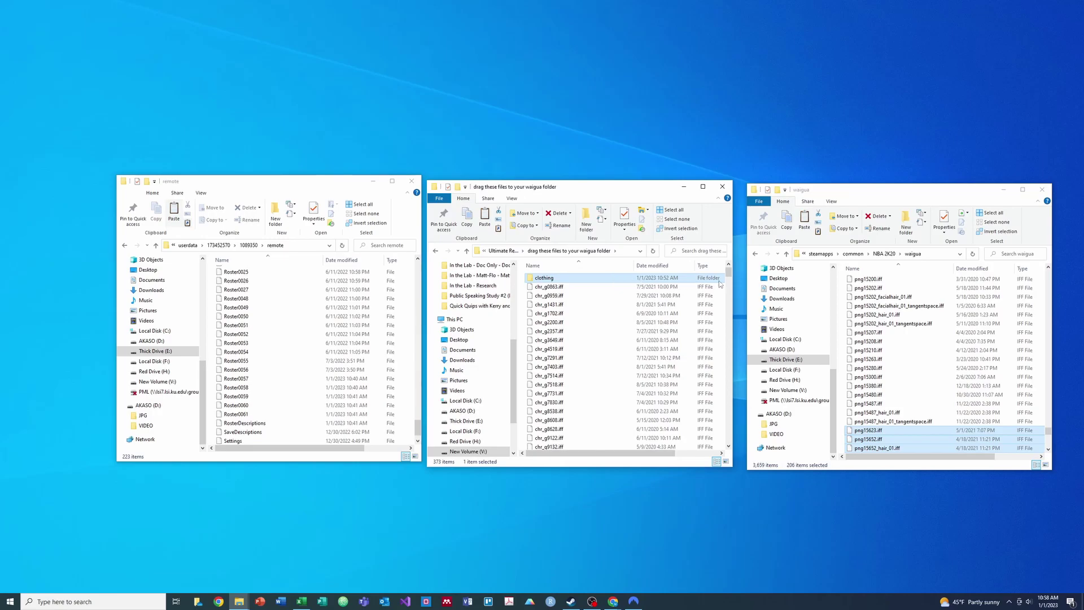
pyautogui.moveTo(728, 277); pyautogui.dragTo(728, 437)
pyautogui.keyDown('shift'); pyautogui.click(621, 445); pyautogui.keyUp('shift')
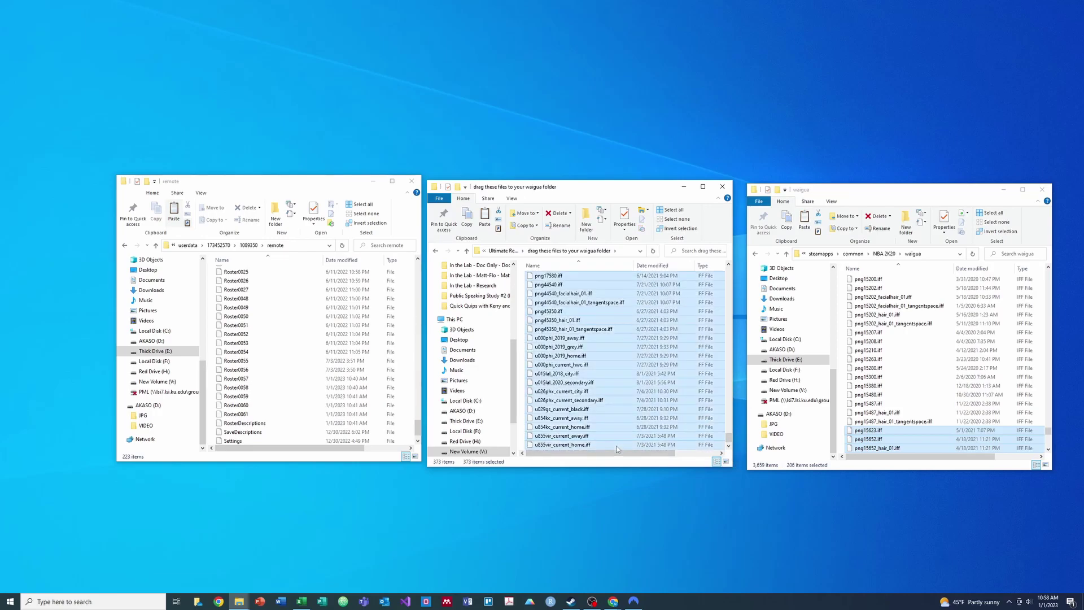
pyautogui.moveTo(621, 384); pyautogui.dragTo(899, 392)
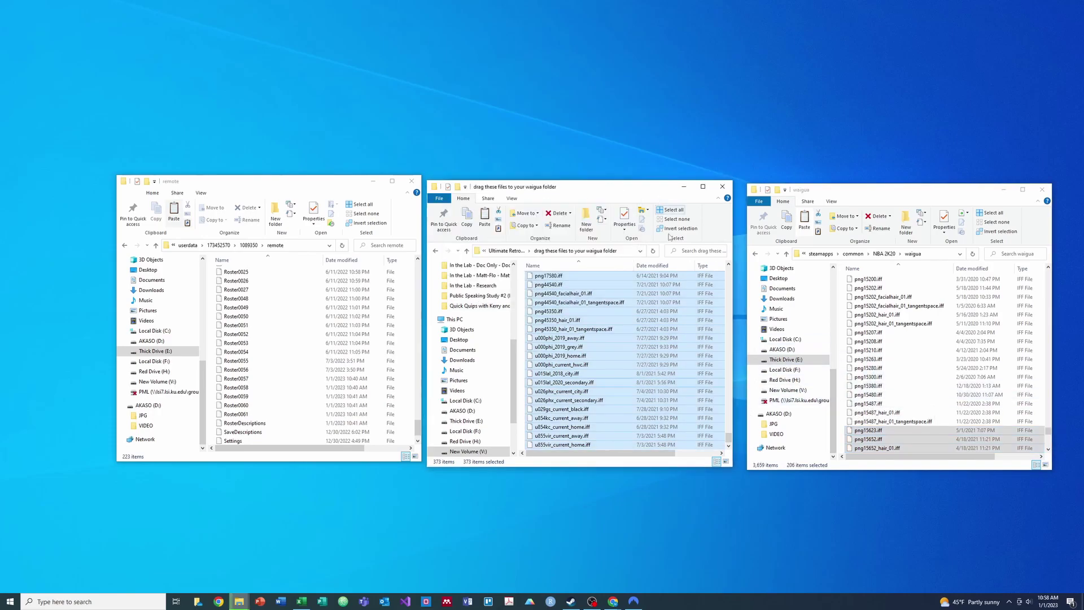
# Look inside Pack 5's clothing folder and go back to the Ultimate Retro Pack 5 of 6 folder
pyautogui.moveTo(731, 439)
pyautogui.mouseDown()
pyautogui.moveTo(720, 272)
pyautogui.moveTo(728, 432)
pyautogui.mouseUp()
pyautogui.doubleClick(690, 280)
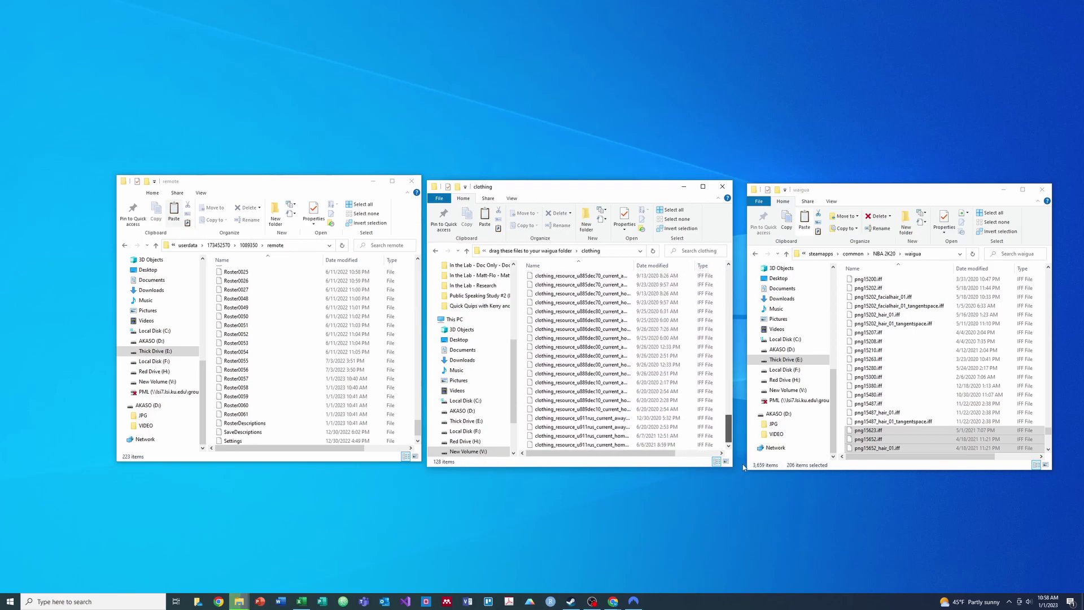
pyautogui.click(534, 251)
pyautogui.click(514, 252)
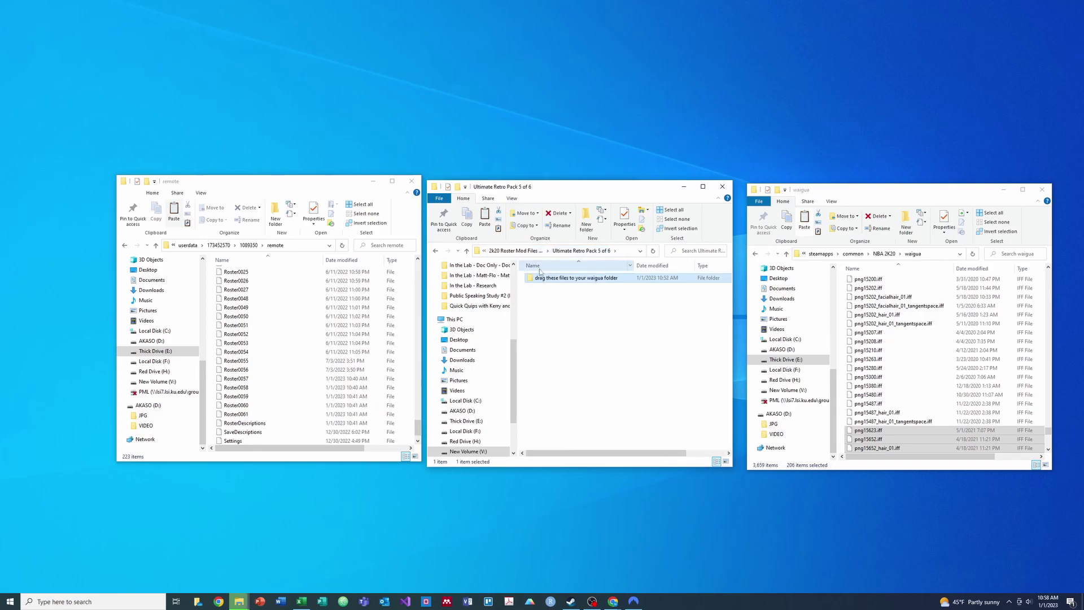
# Have the Pack 5 copy replace the same-named files and return to 2k20 Roster Mod Files v.2
pyautogui.click(584, 233)
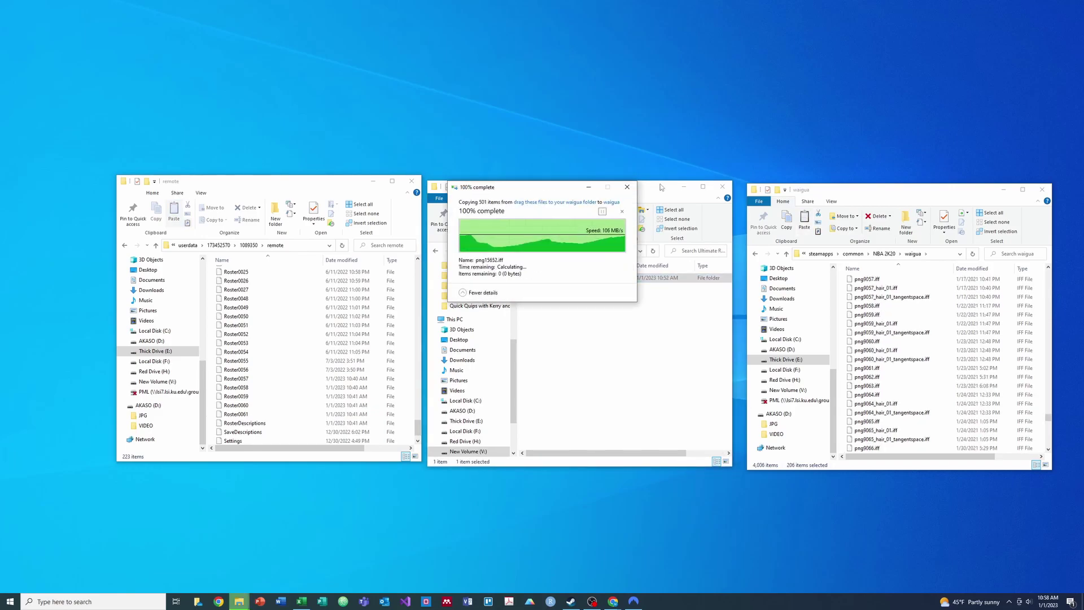
pyautogui.click(535, 252)
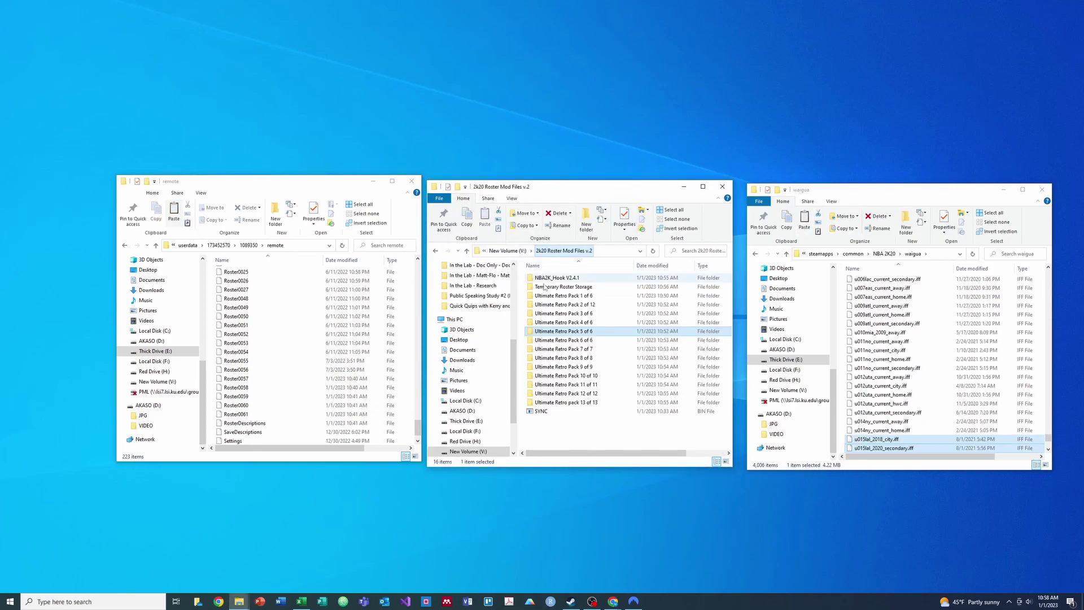
# Copy all the IFF files from Ultimate Retro Pack 6 of 6's "drag these files into the waigua folder" into waigua
pyautogui.doubleClick(559, 341)
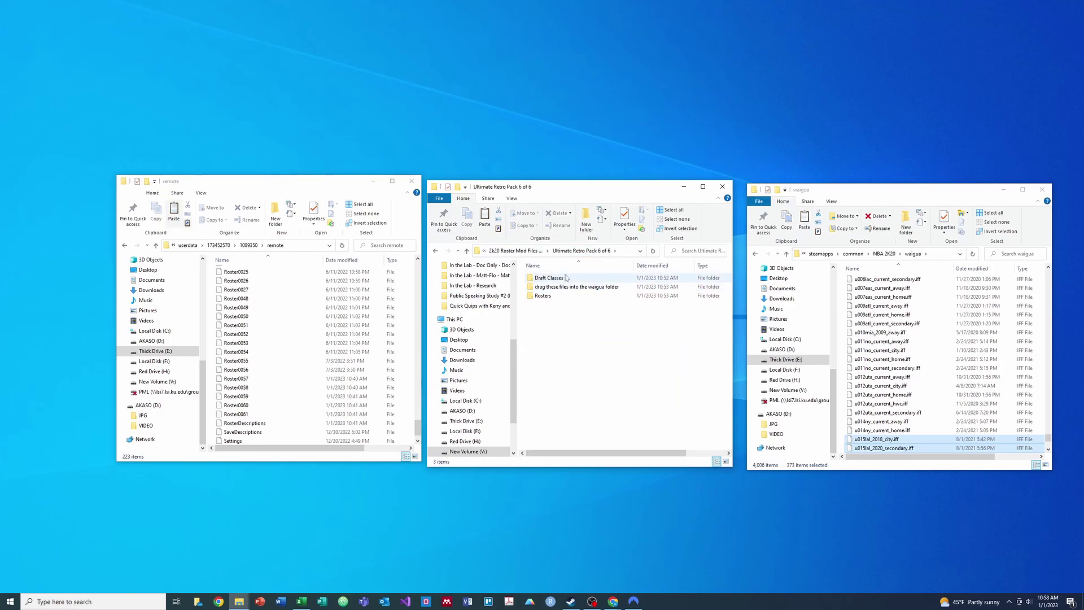
pyautogui.doubleClick(569, 287)
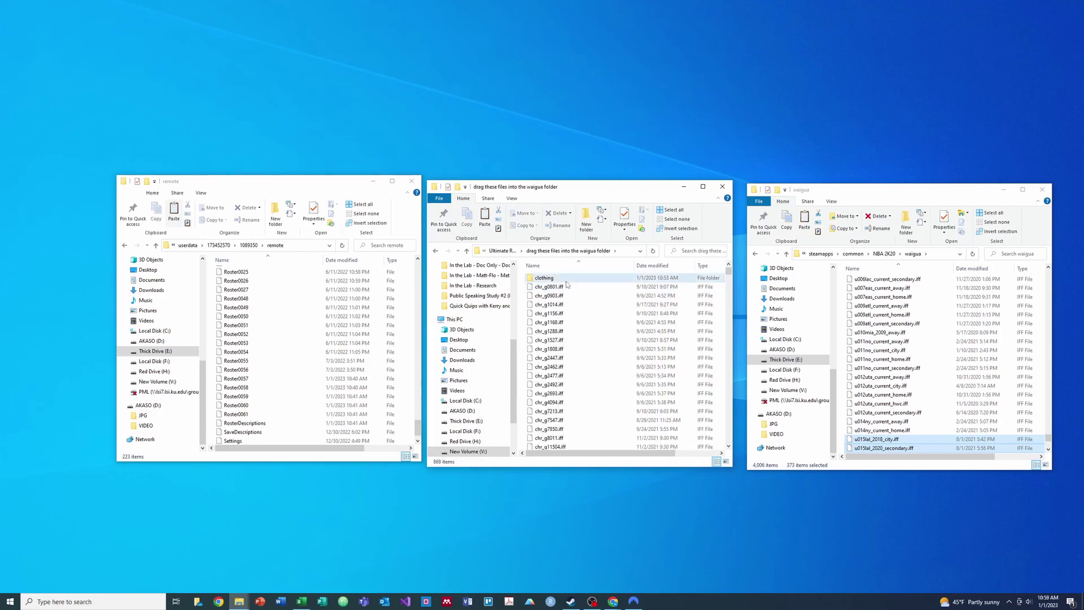
pyautogui.moveTo(729, 276); pyautogui.dragTo(741, 459)
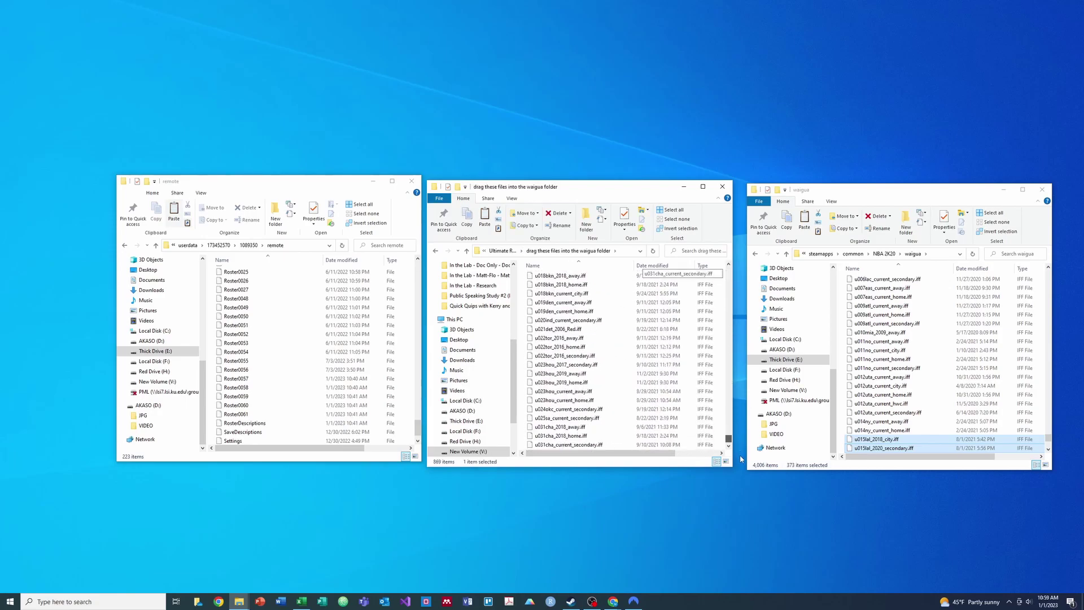
pyautogui.keyDown('shift'); pyautogui.click(591, 446); pyautogui.keyUp('shift')
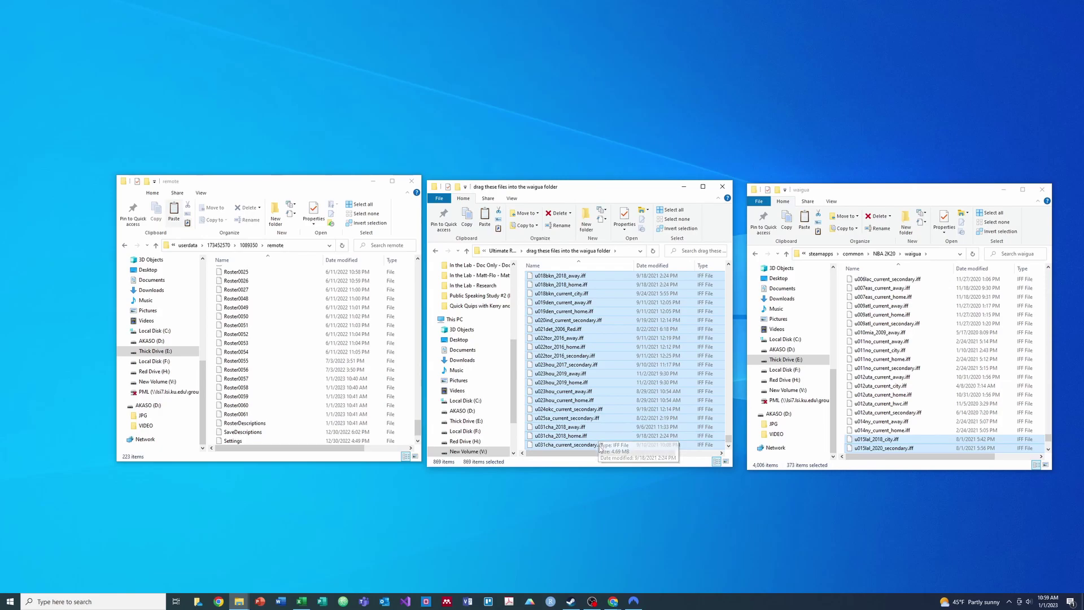
pyautogui.click(685, 444)
pyautogui.moveTo(730, 439); pyautogui.dragTo(726, 269)
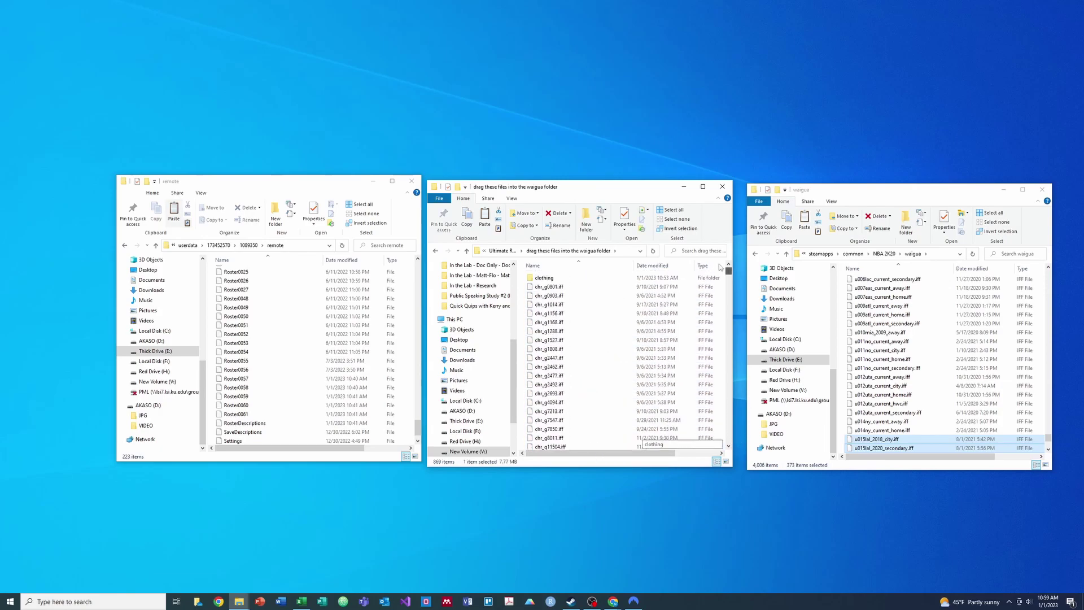
pyautogui.keyDown('shift'); pyautogui.click(638, 287); pyautogui.keyUp('shift')
pyautogui.moveTo(617, 300); pyautogui.dragTo(935, 401)
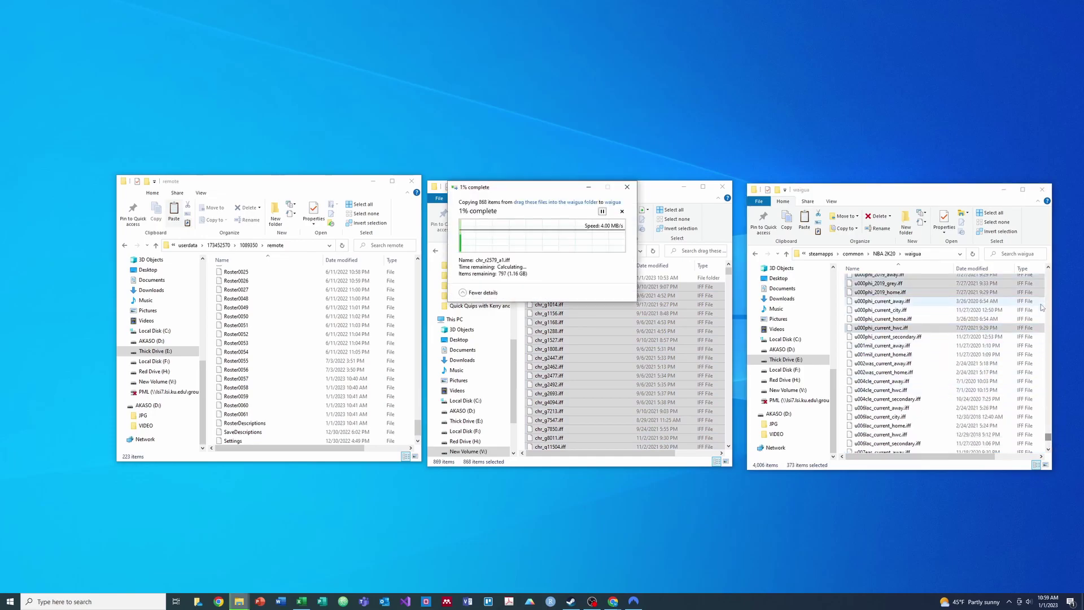
# Copy all the files from Pack 6's clothing folder into the clothing folder inside waigua
pyautogui.moveTo(1048, 438); pyautogui.dragTo(1048, 274)
pyautogui.doubleClick(963, 281)
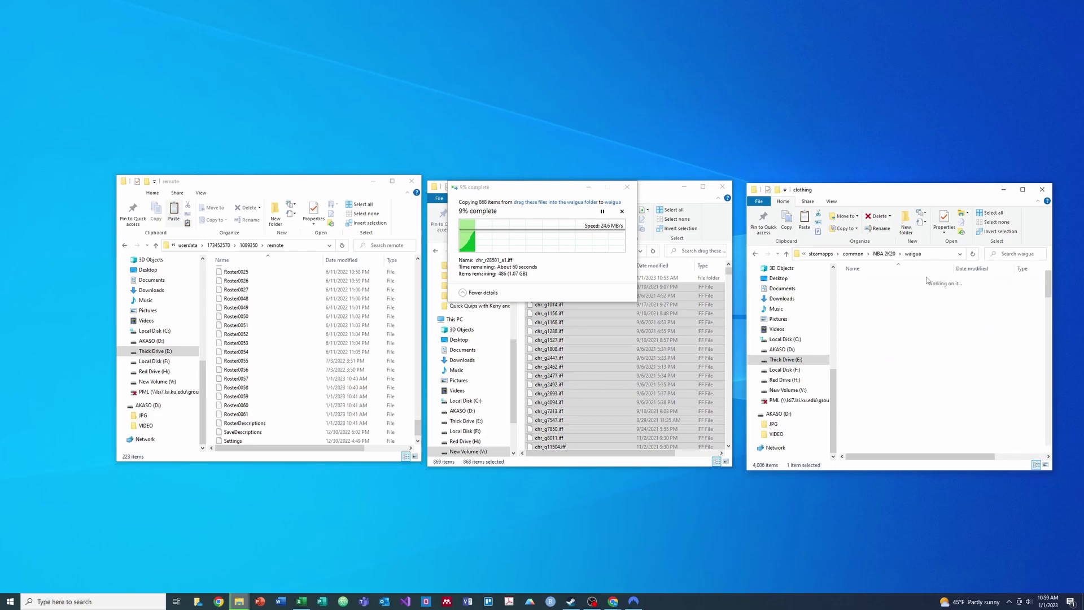
pyautogui.click(637, 202)
pyautogui.doubleClick(549, 278)
pyautogui.click(594, 279)
pyautogui.moveTo(730, 271); pyautogui.dragTo(720, 448)
pyautogui.keyDown('shift'); pyautogui.click(580, 446); pyautogui.keyUp('shift')
pyautogui.moveTo(588, 393); pyautogui.dragTo(921, 376)
# Open Pack 6's Draft Classes folder and have both Pack 6 copies replace the same-named files
pyautogui.click(534, 251)
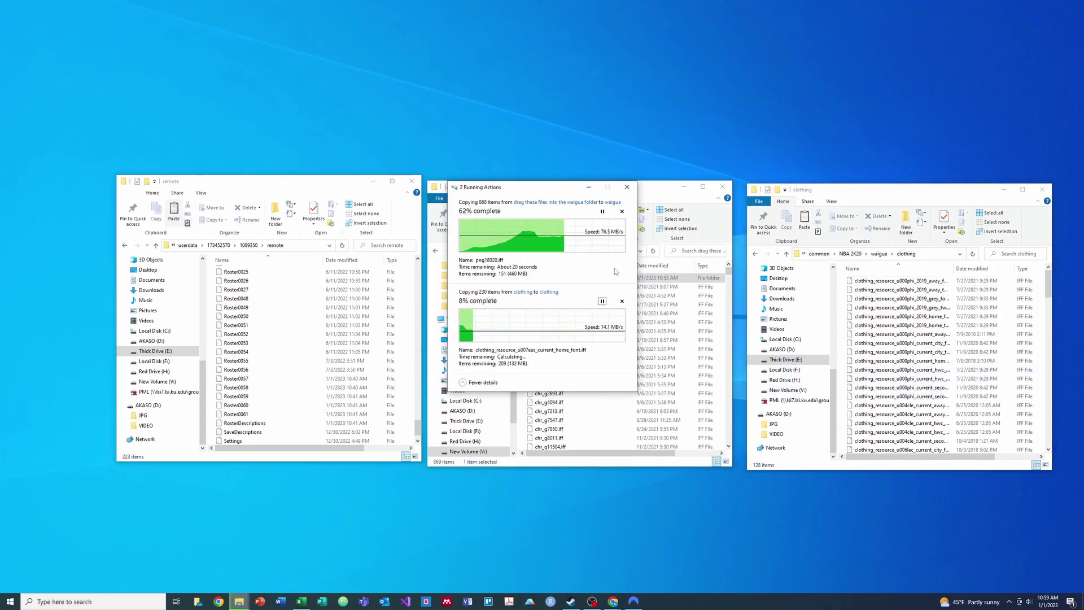
pyautogui.click(528, 250)
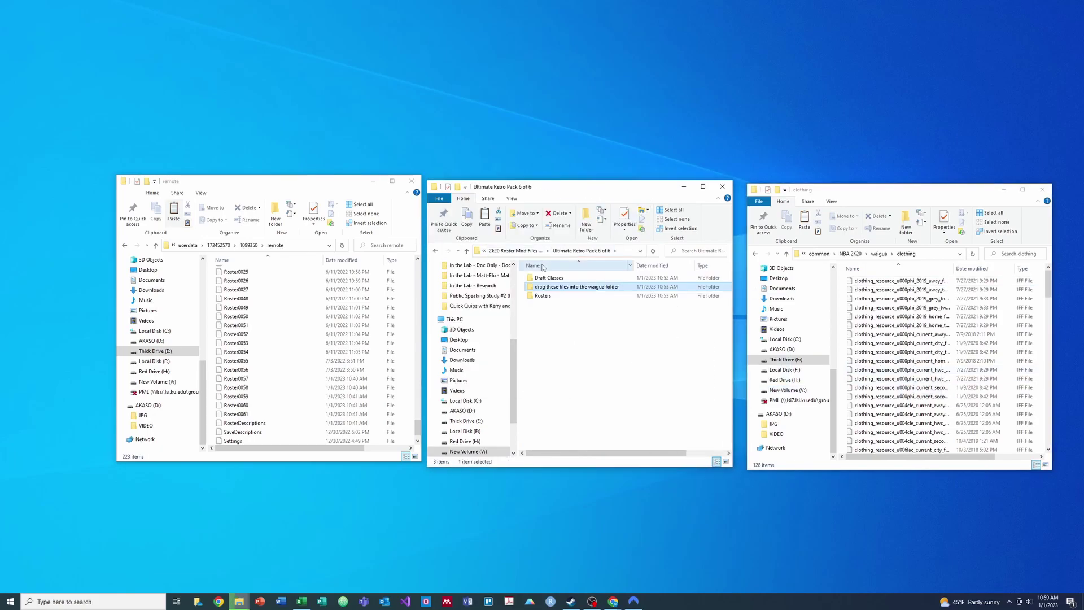
pyautogui.doubleClick(548, 278)
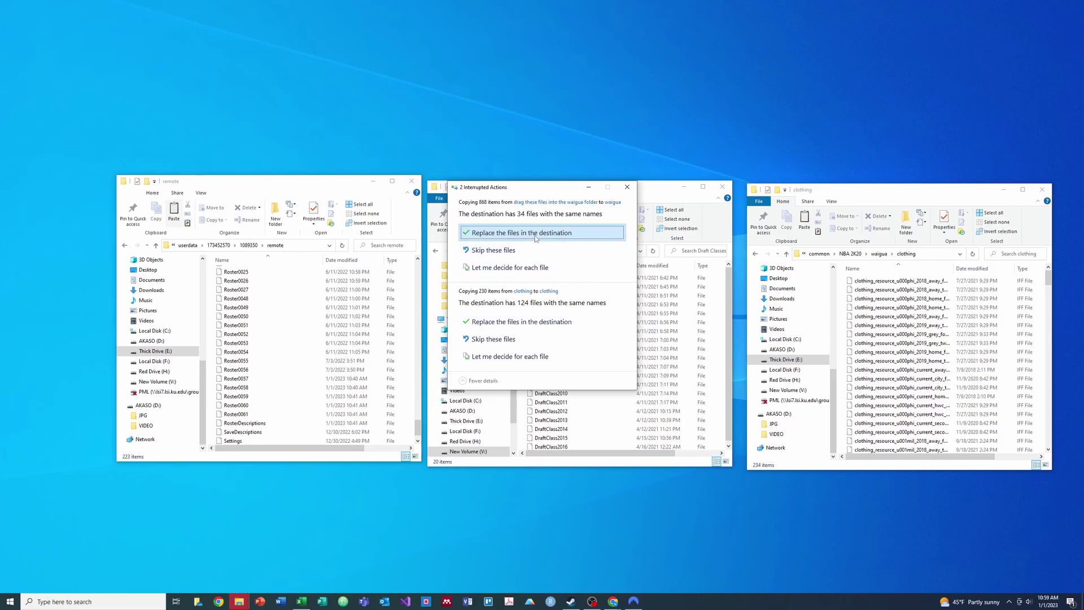
pyautogui.click(541, 233)
pyautogui.click(566, 227)
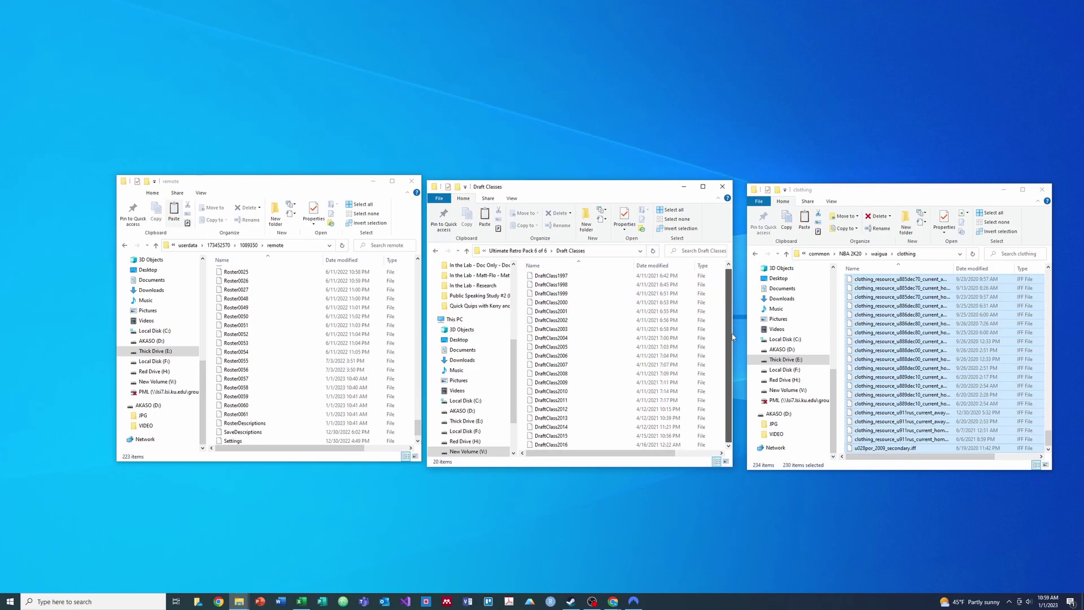
# Copy all the draft class files, DraftClass1997 to DraftClass2016, into the Temporary Roster Storage folder
pyautogui.click(551, 277)
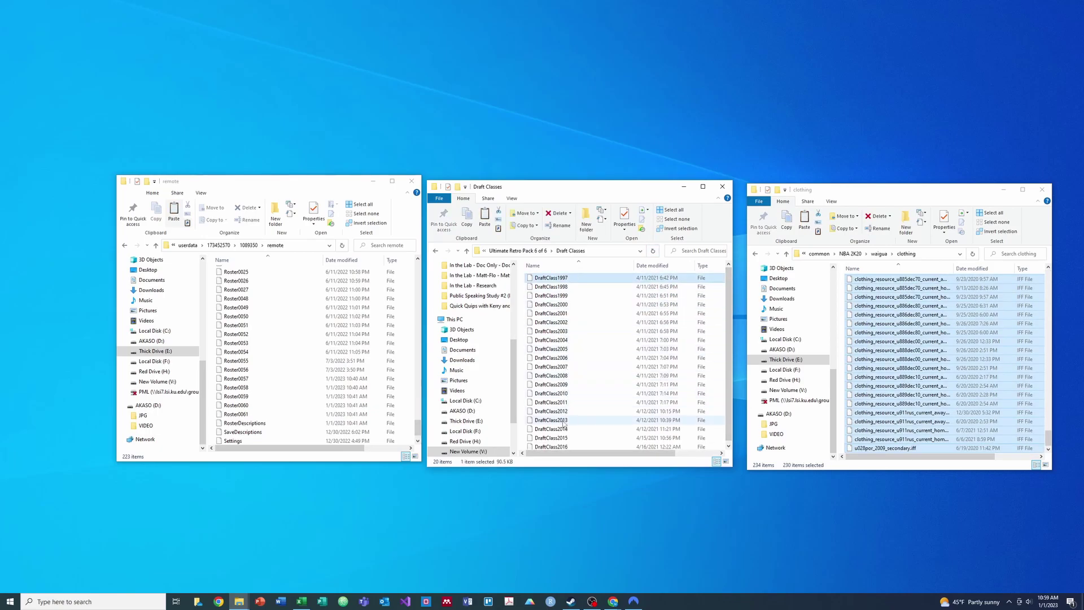
pyautogui.keyDown('shift'); pyautogui.click(561, 446); pyautogui.keyUp('shift')
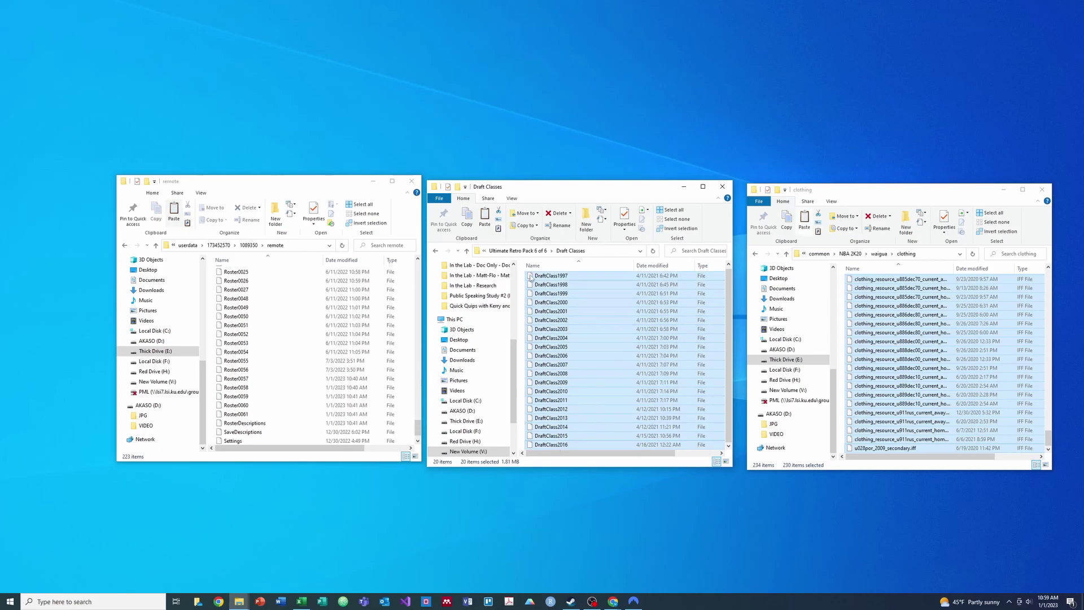
pyautogui.click(530, 252)
pyautogui.click(531, 252)
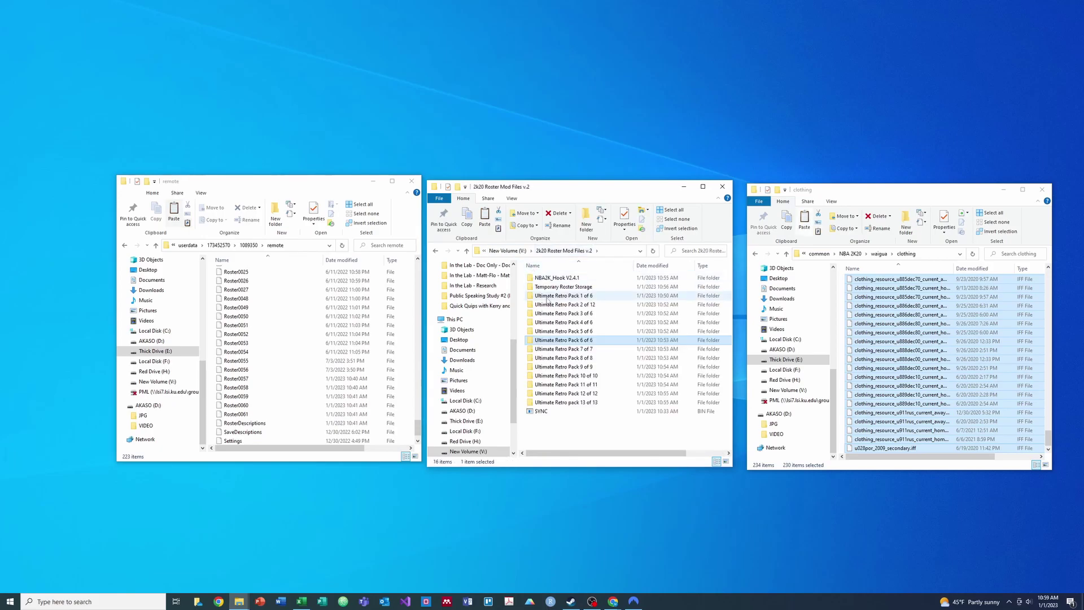
pyautogui.doubleClick(579, 360)
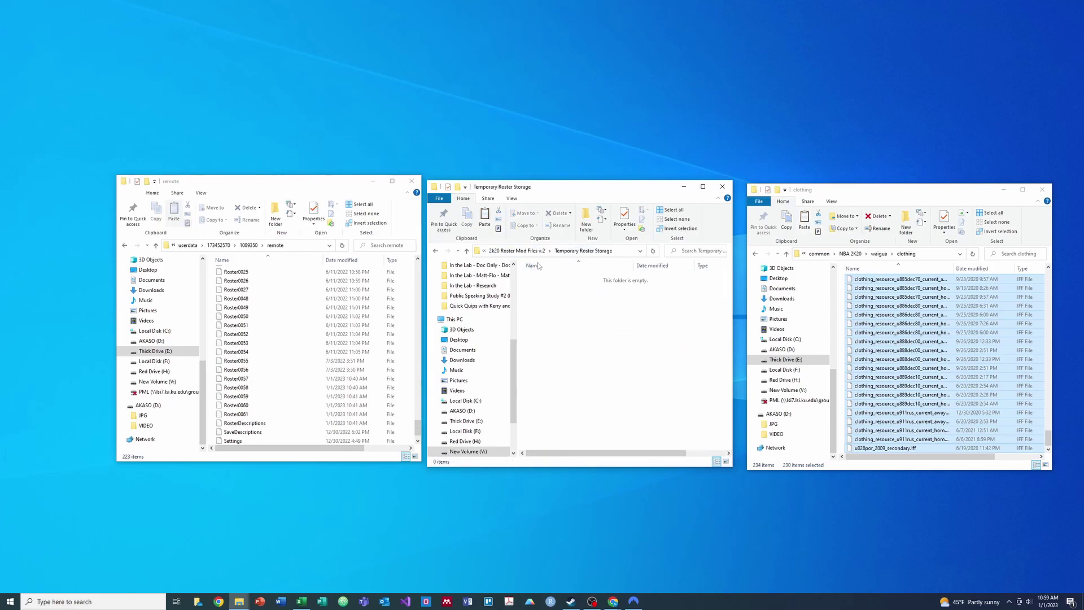
pyautogui.hotkey('ctrl', 'v')
# Check the Ultimate Retro Pack 4 of 6 and 5 of 6 folders for roster or draft class folders
pyautogui.click(529, 252)
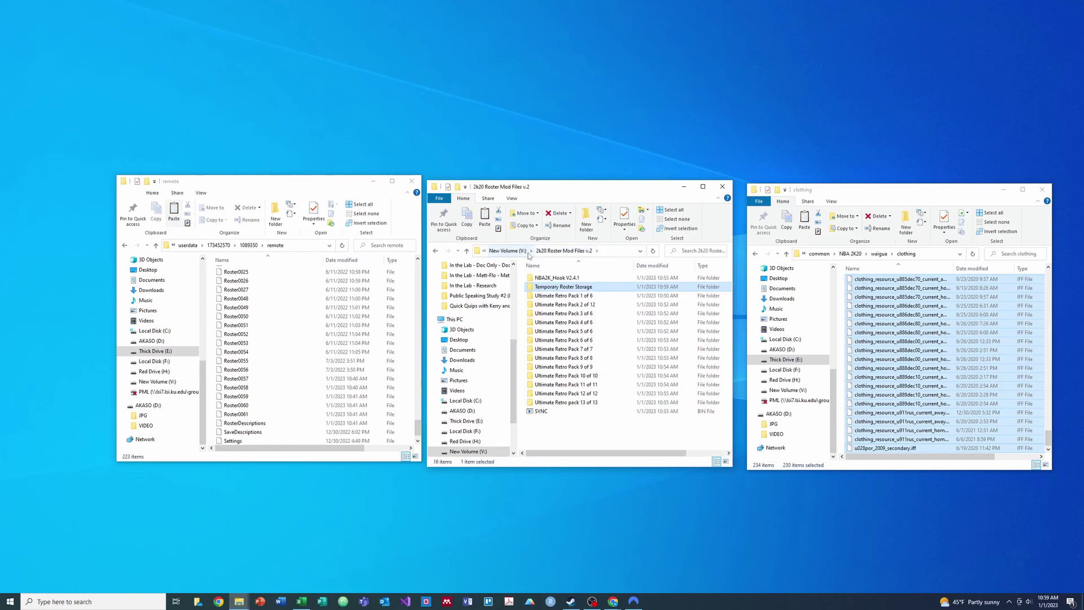
pyautogui.doubleClick(561, 323)
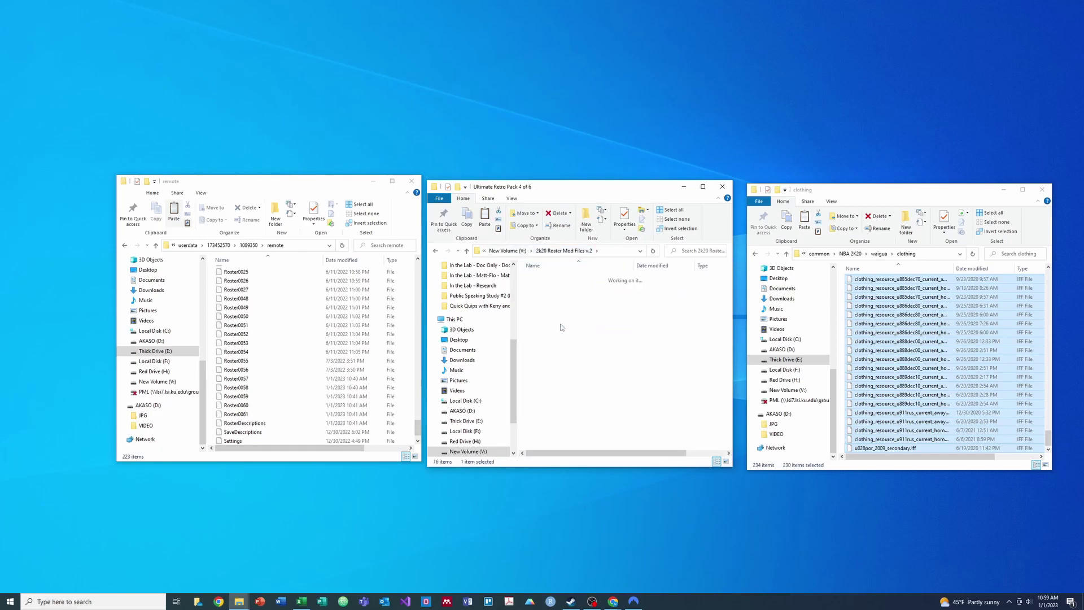
pyautogui.click(557, 282)
pyautogui.click(525, 252)
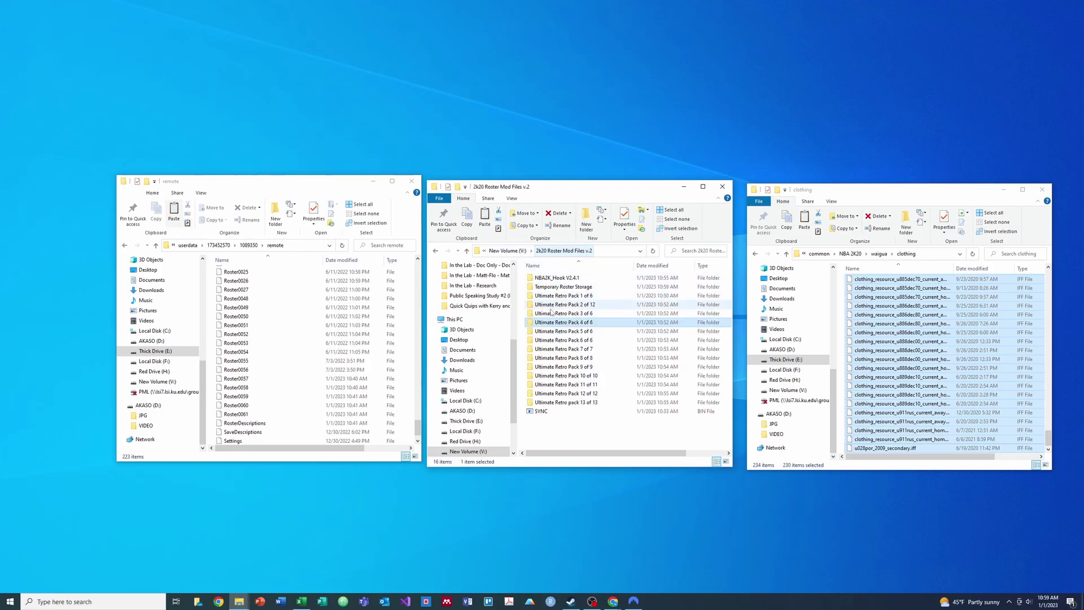
pyautogui.doubleClick(559, 322)
pyautogui.doubleClick(557, 279)
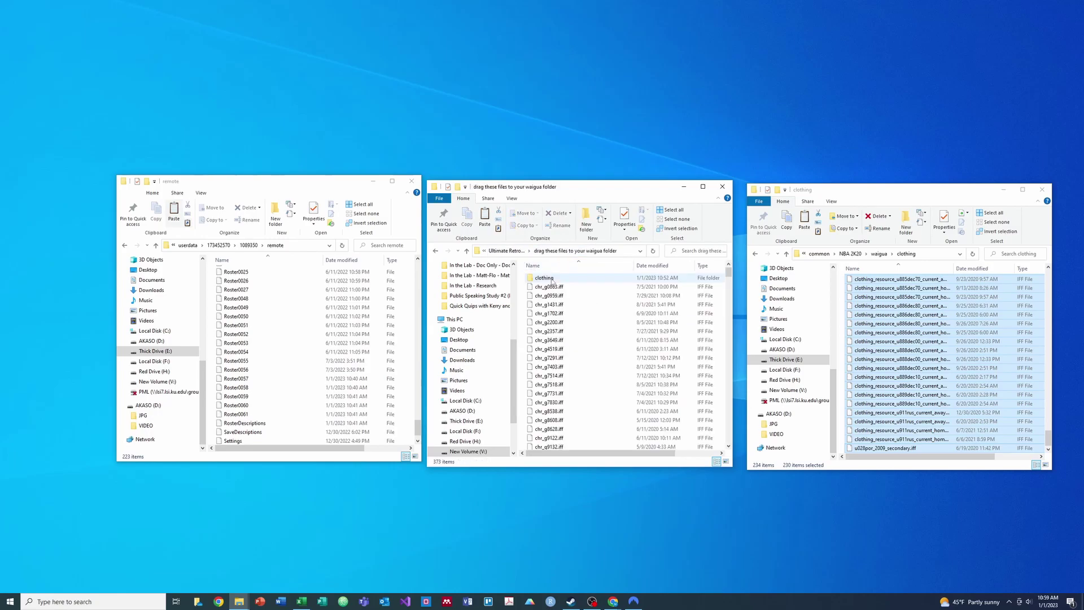
pyautogui.click(513, 253)
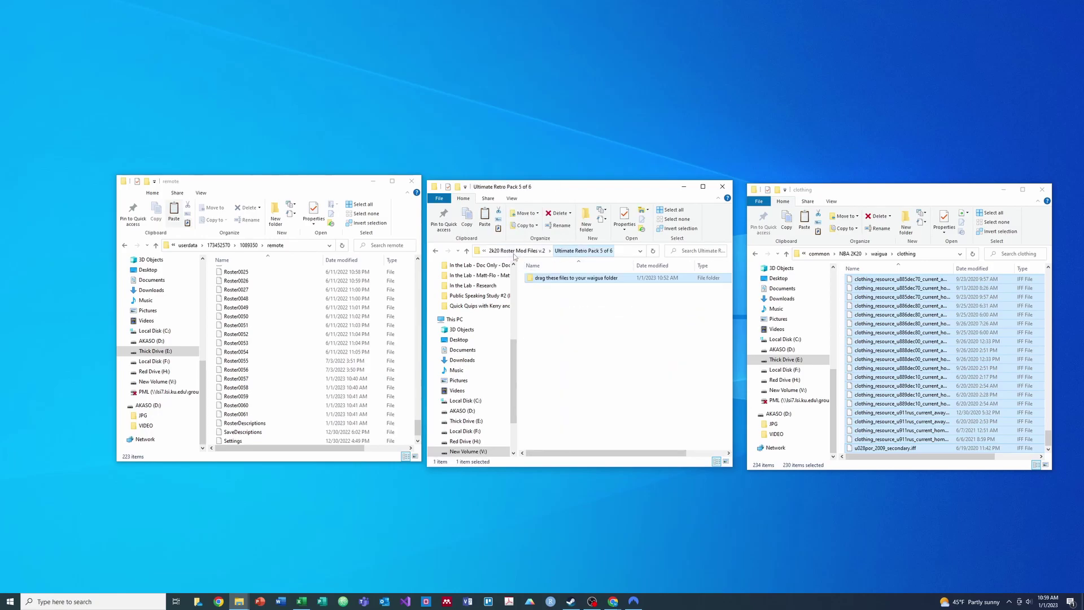
pyautogui.click(528, 252)
# Copy all the roster files from Ultimate Retro Pack 6 of 6's Rosters folder into Temporary Roster Storage
pyautogui.doubleClick(555, 340)
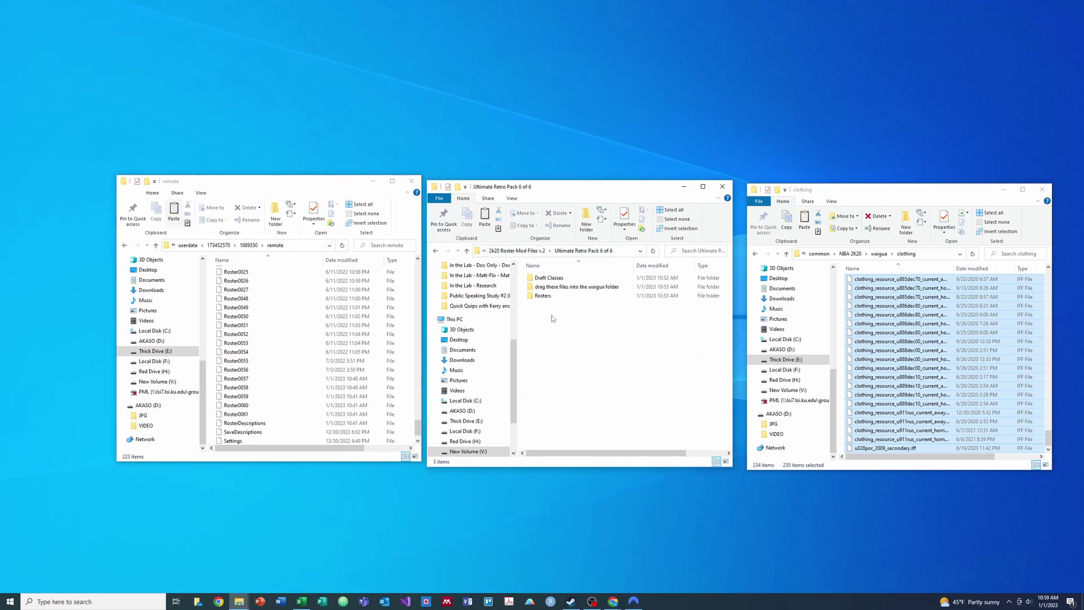
pyautogui.doubleClick(556, 278)
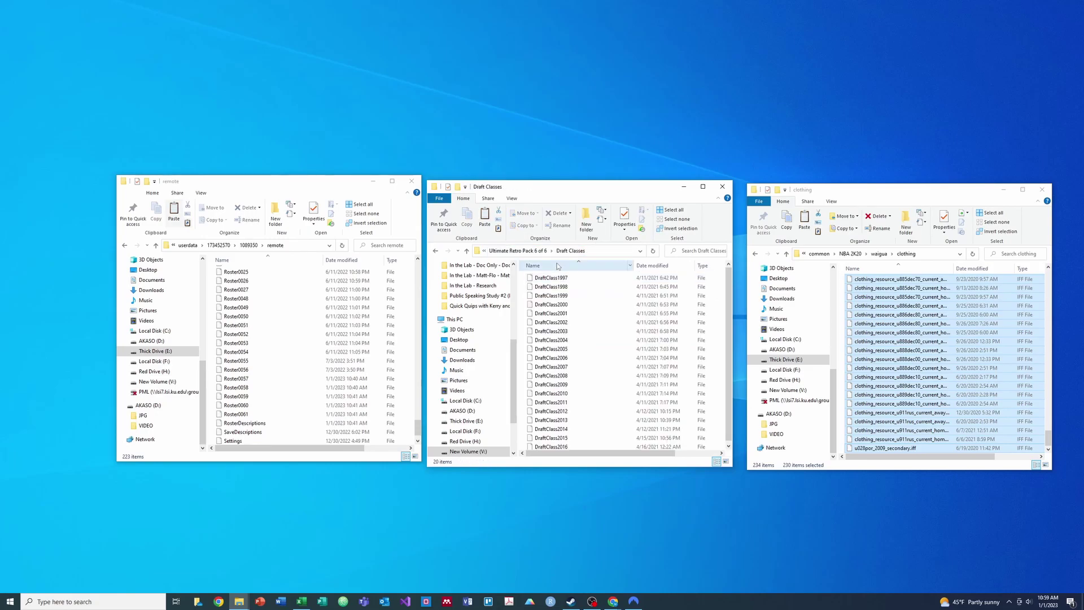
pyautogui.click(537, 253)
pyautogui.doubleClick(551, 295)
pyautogui.click(548, 277)
pyautogui.scroll(-3, 731, 334)
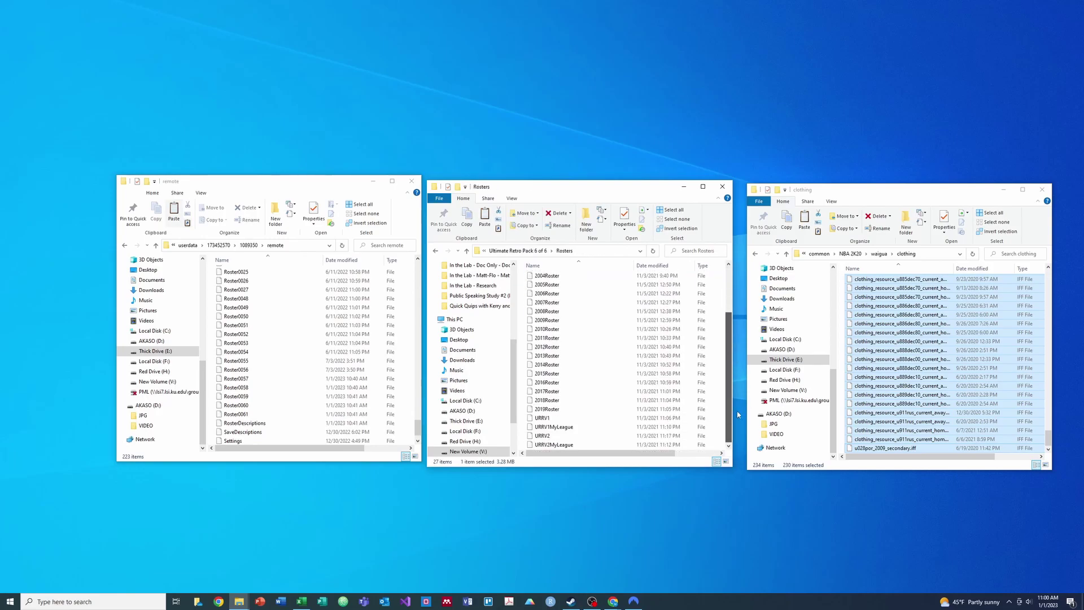
pyautogui.keyDown('shift'); pyautogui.click(595, 445); pyautogui.keyUp('shift')
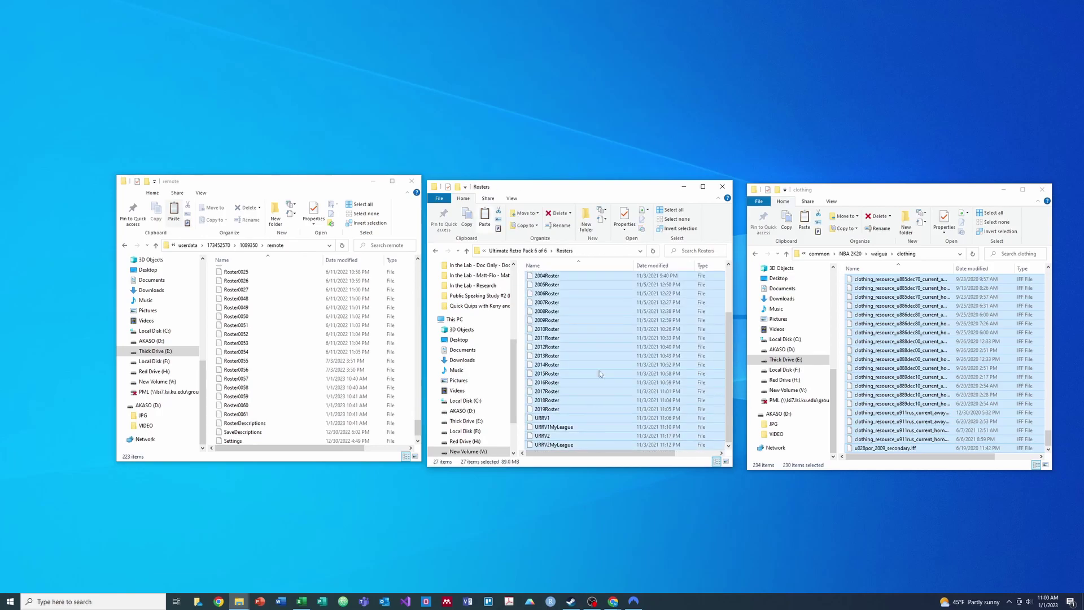
pyautogui.click(534, 251)
pyautogui.click(517, 251)
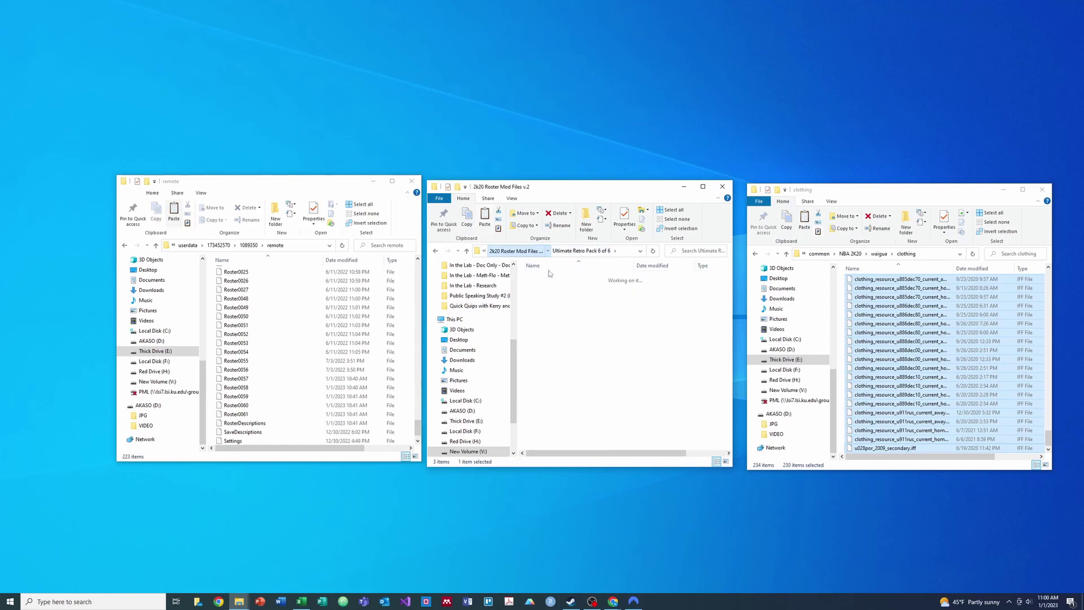
pyautogui.doubleClick(565, 286)
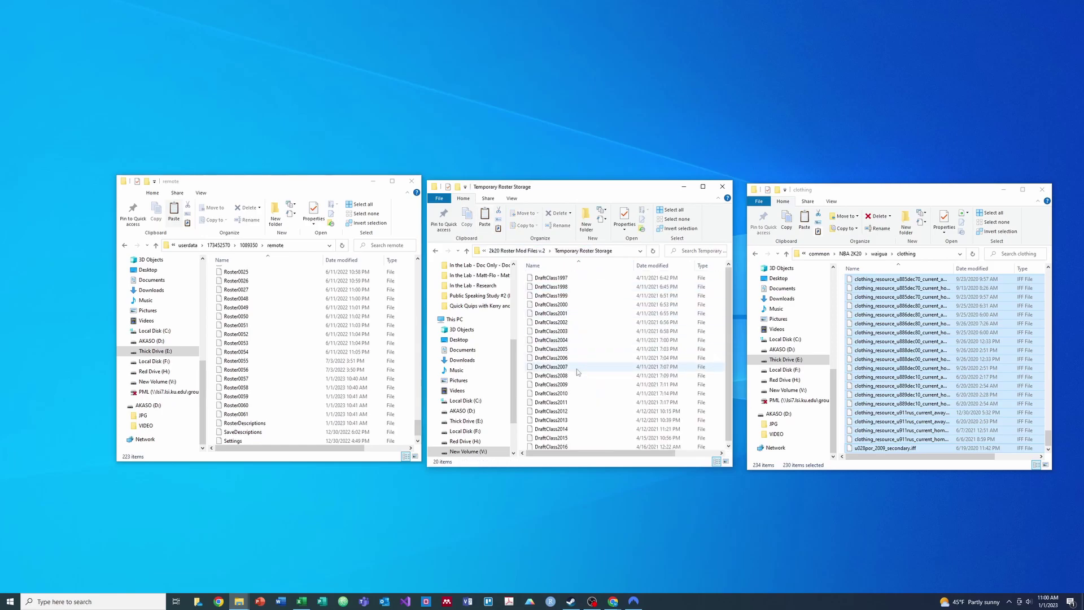
pyautogui.click(717, 360)
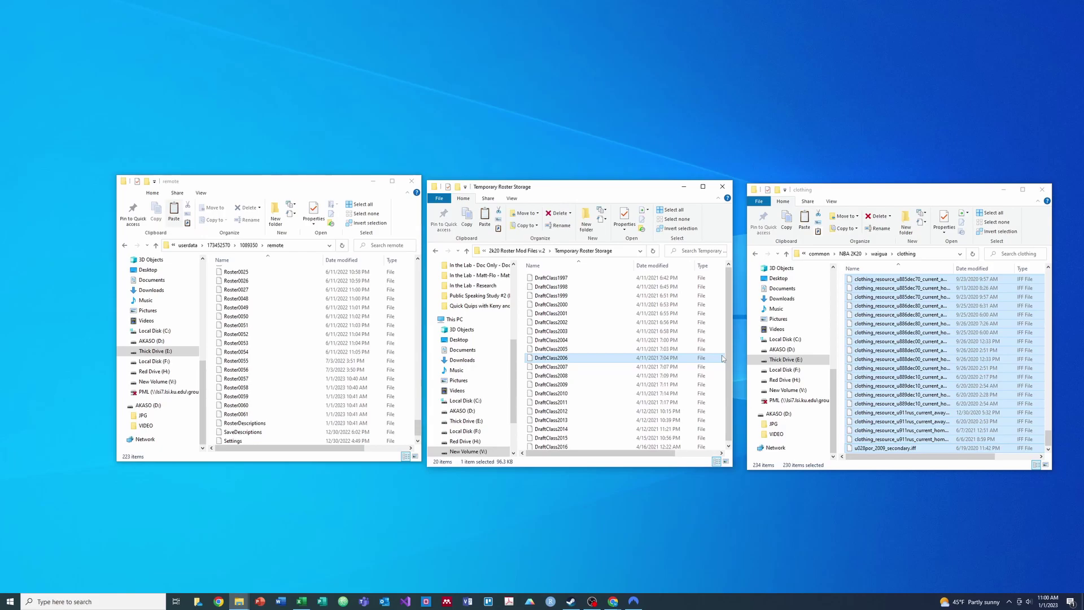
pyautogui.hotkey('ctrl', 'v')
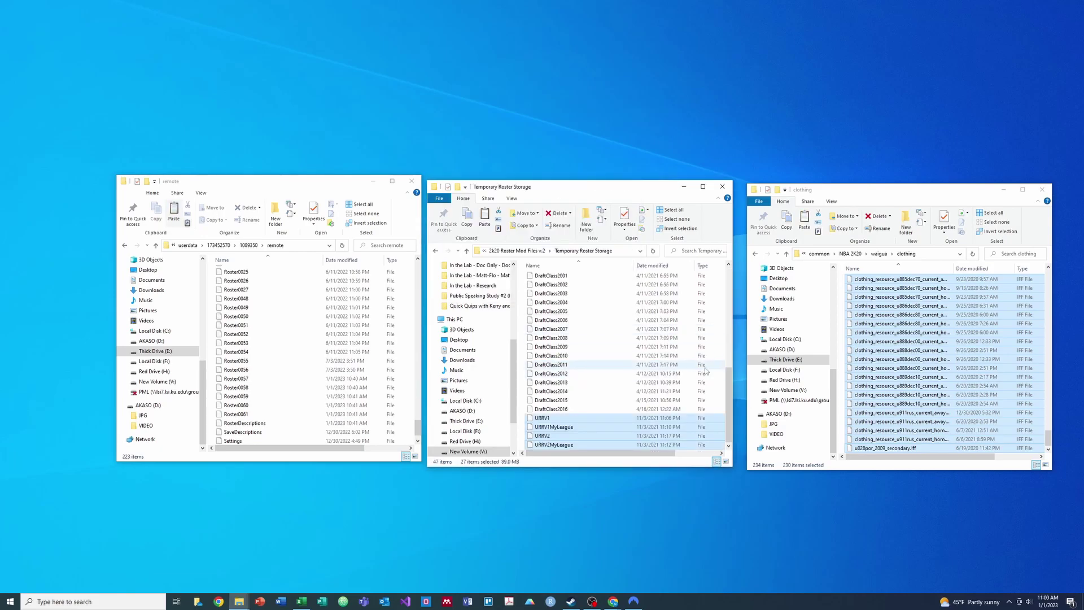
pyautogui.scroll(5, 731, 411)
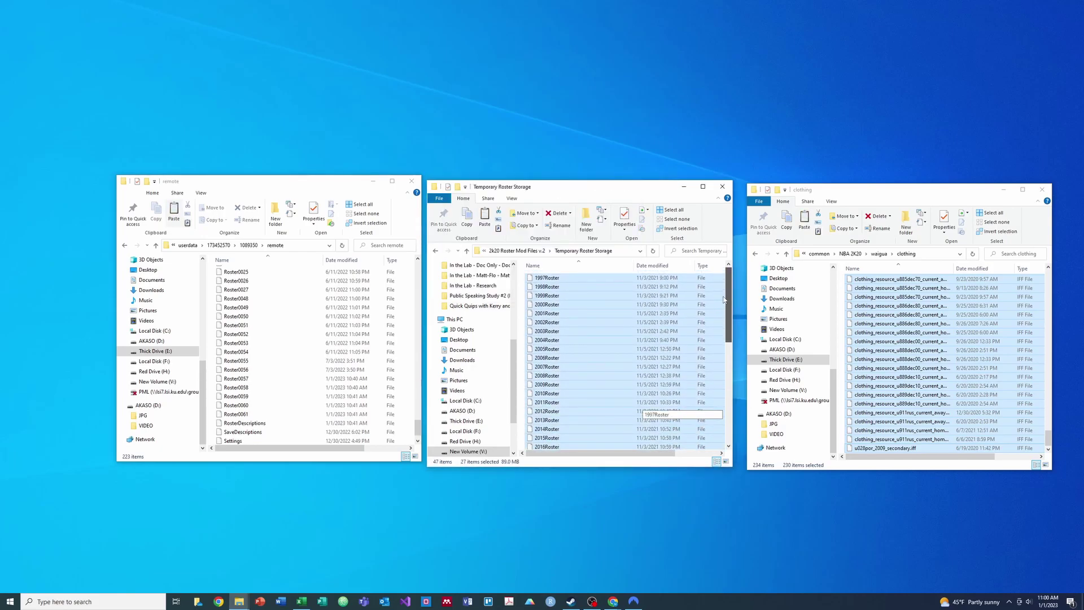
pyautogui.click(518, 250)
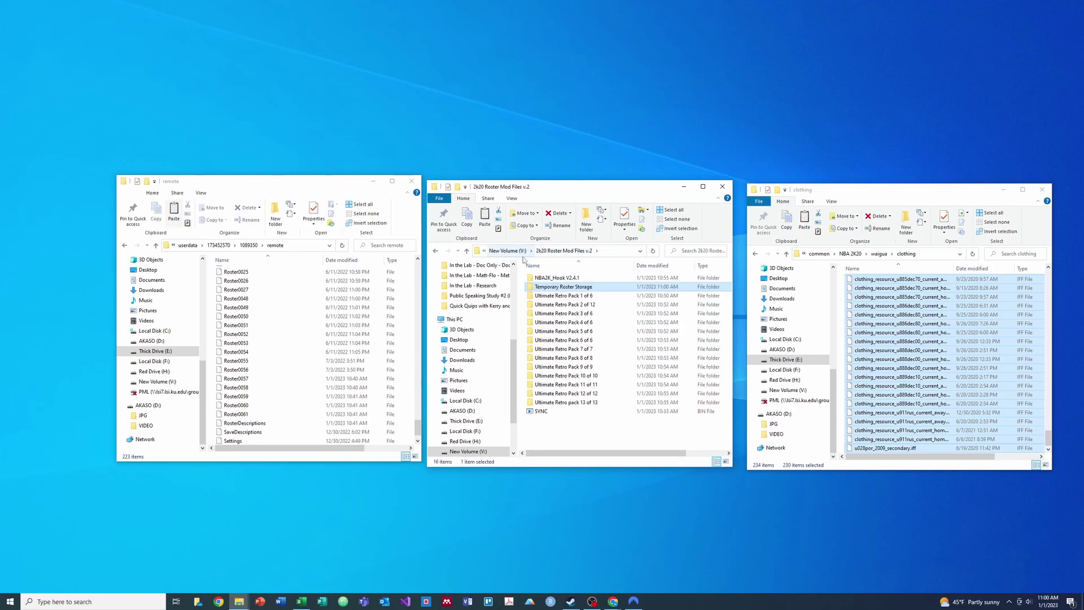
pyautogui.doubleClick(588, 350)
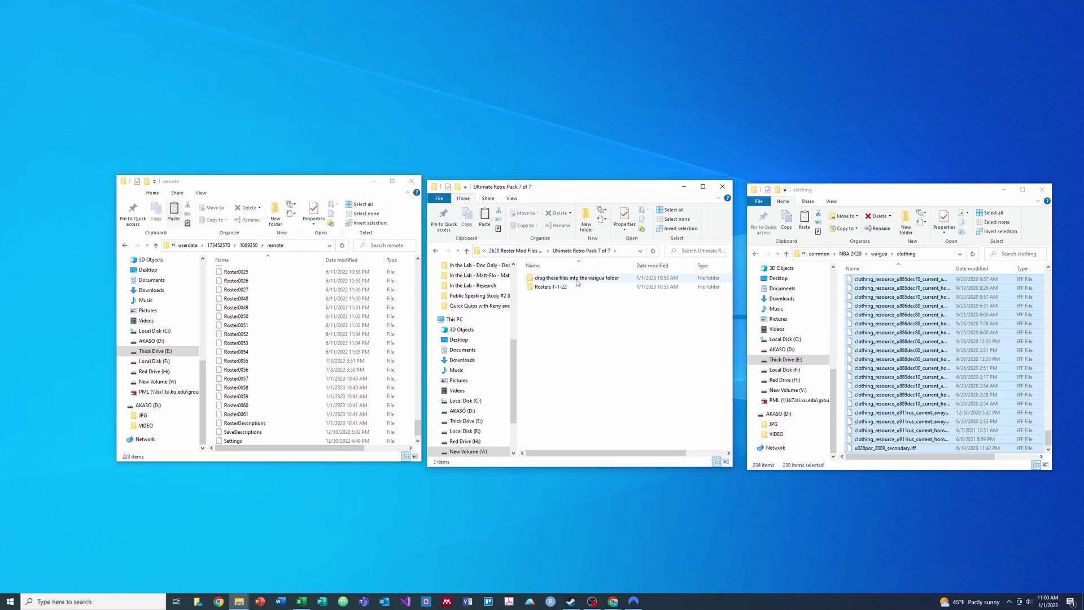
pyautogui.doubleClick(573, 294)
pyautogui.click(571, 278)
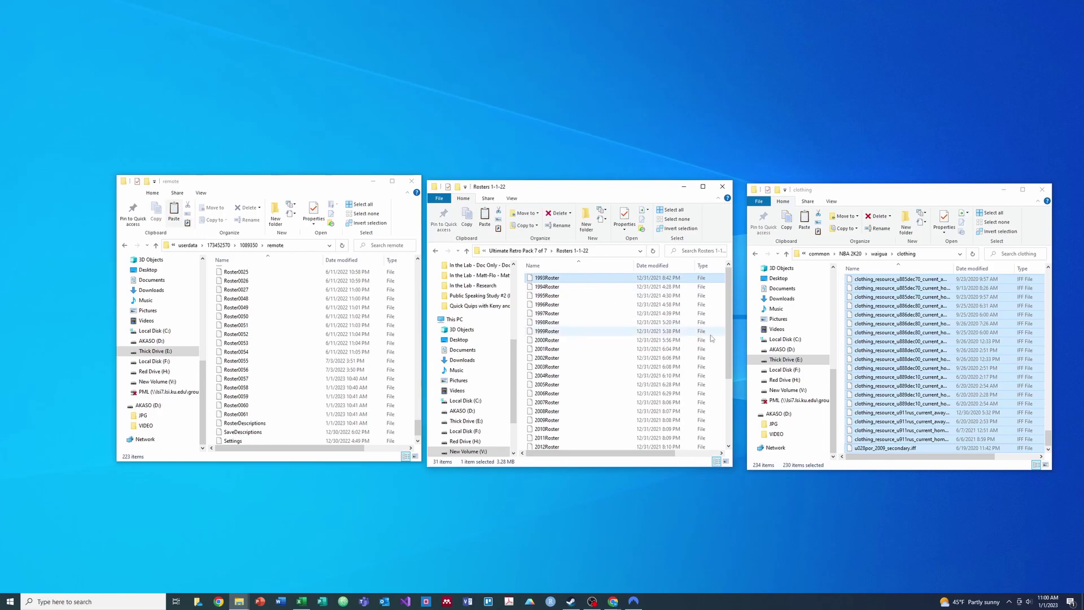
pyautogui.scroll(-4, 731, 352)
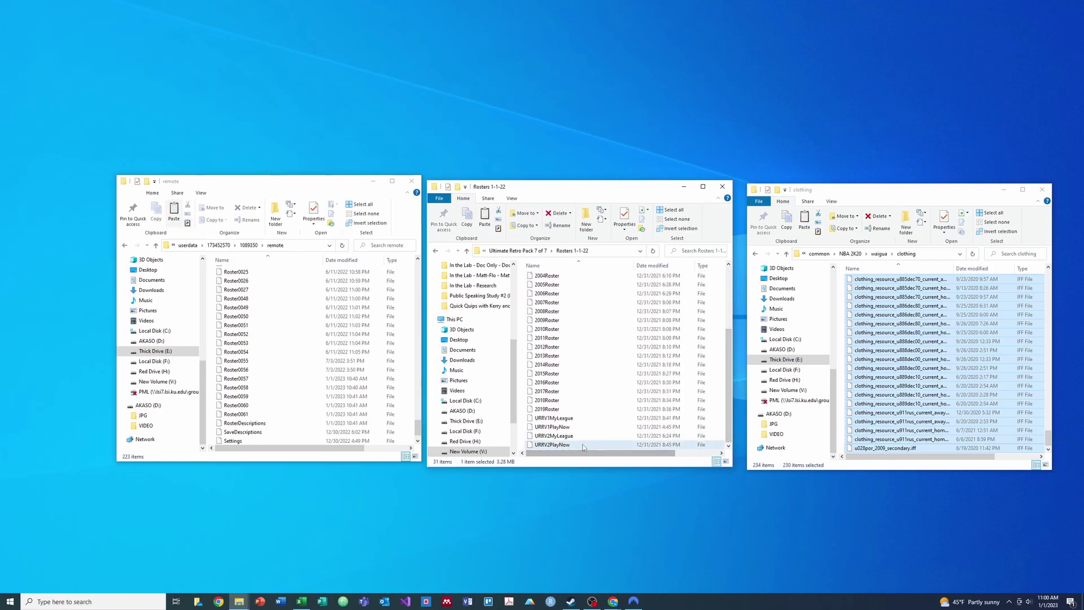
pyautogui.keyDown('shift'); pyautogui.click(584, 447); pyautogui.keyUp('shift')
pyautogui.click(536, 250)
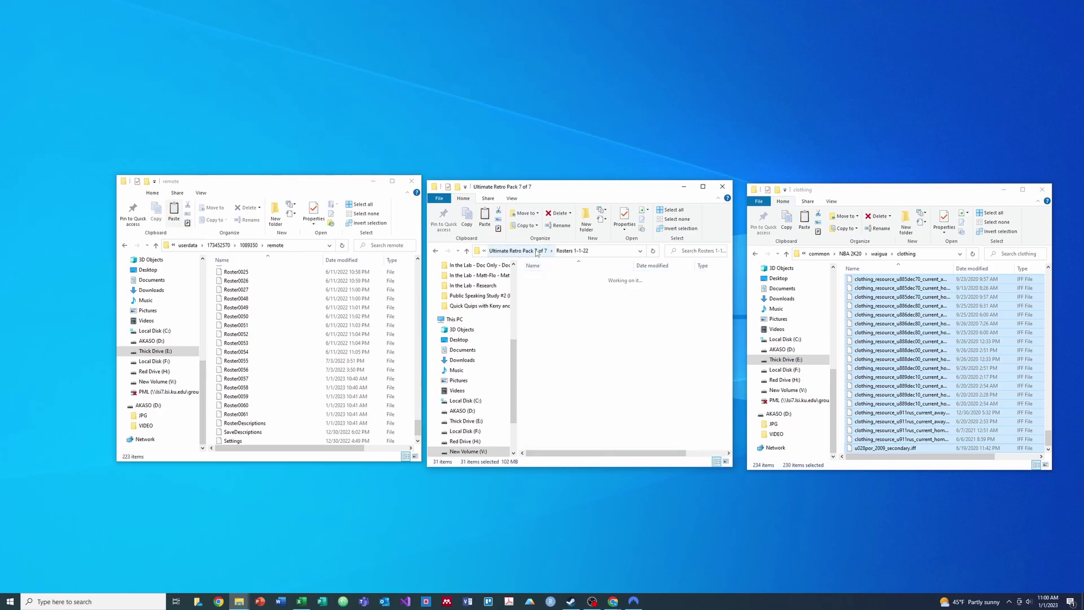
pyautogui.click(525, 251)
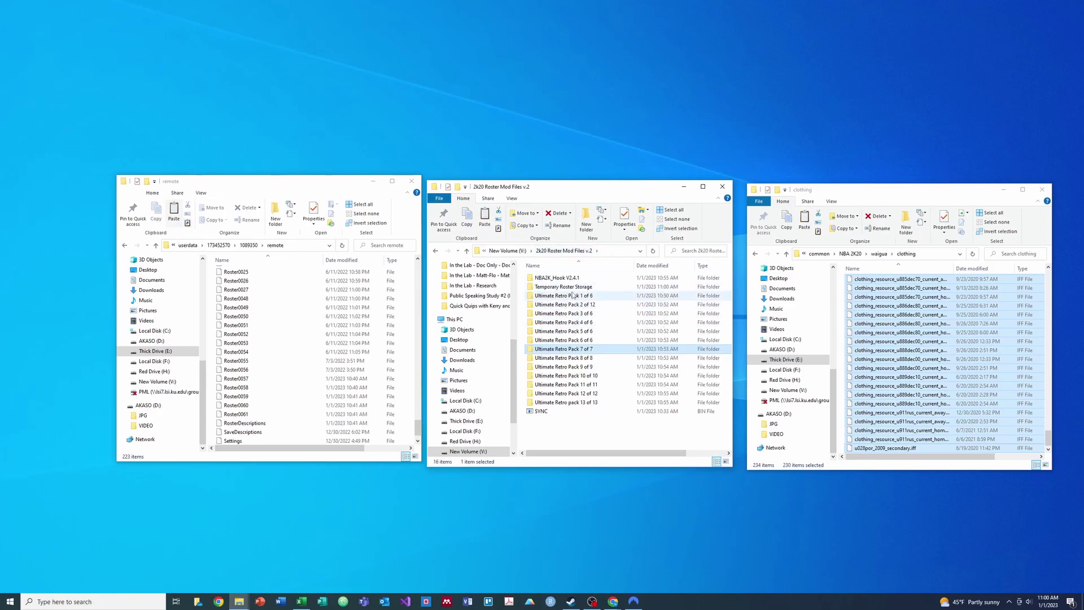
# Open the Temporary Roster Storage folder in its own window and place it over the remote folder's window
pyautogui.click(553, 288)
pyautogui.rightClick(553, 289)
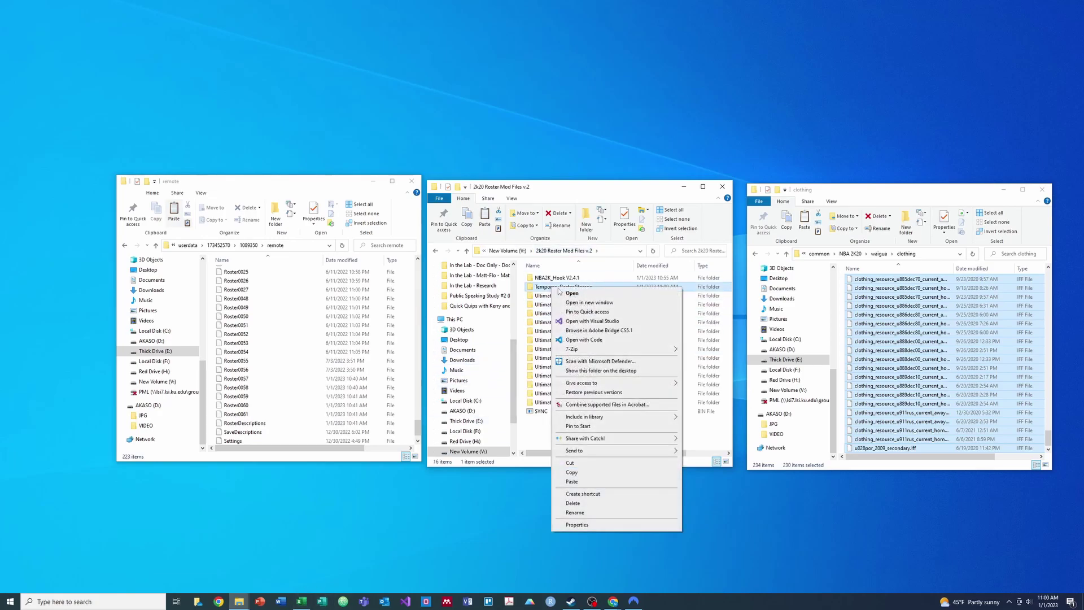
pyautogui.click(570, 301)
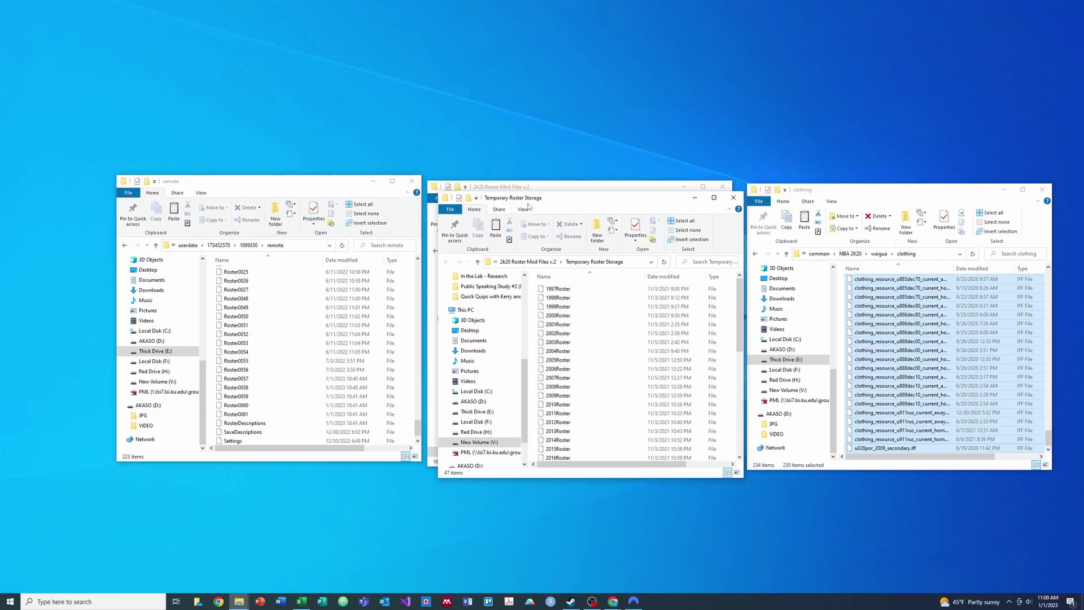
pyautogui.moveTo(545, 202); pyautogui.dragTo(218, 190)
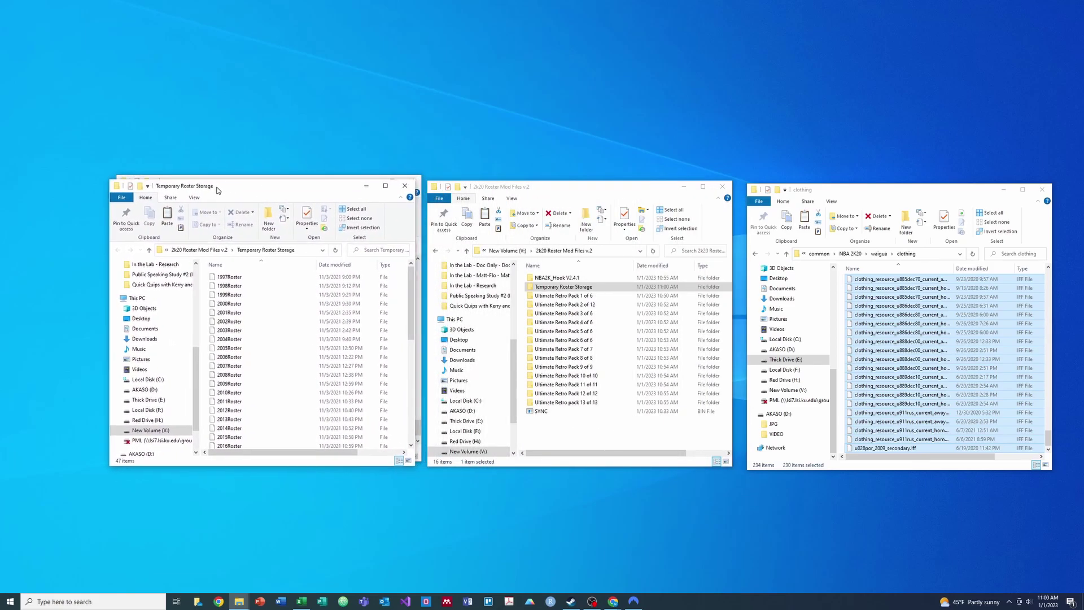
# Copy all the roster files from Ultimate Retro Pack 7 of 7's Rosters 1-1-22 folder into Temporary Roster Storage, replacing same-named files
pyautogui.click(552, 349)
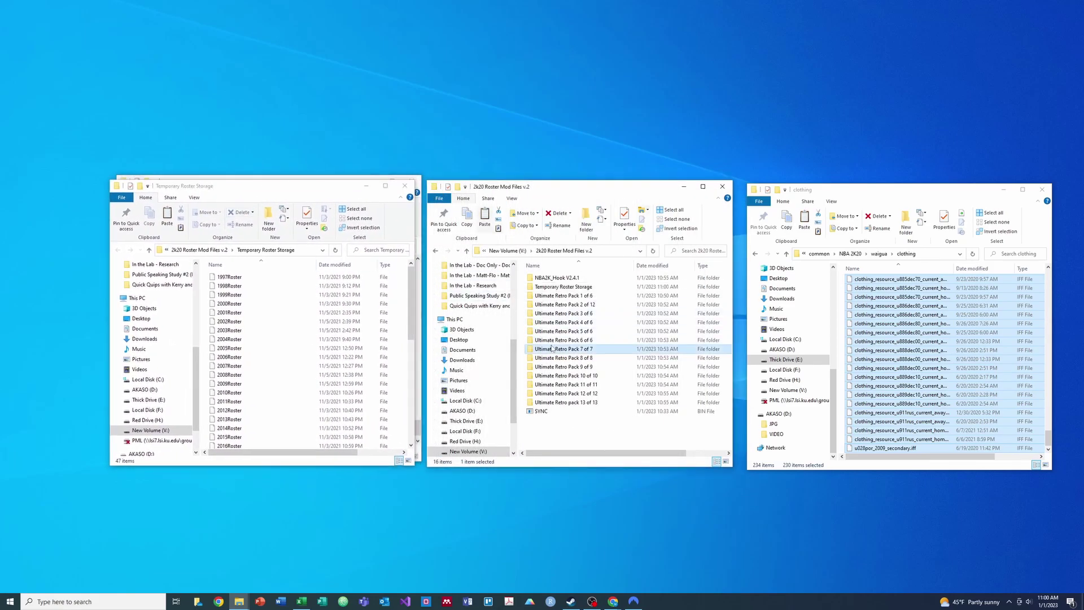
pyautogui.doubleClick(554, 350)
pyautogui.doubleClick(553, 288)
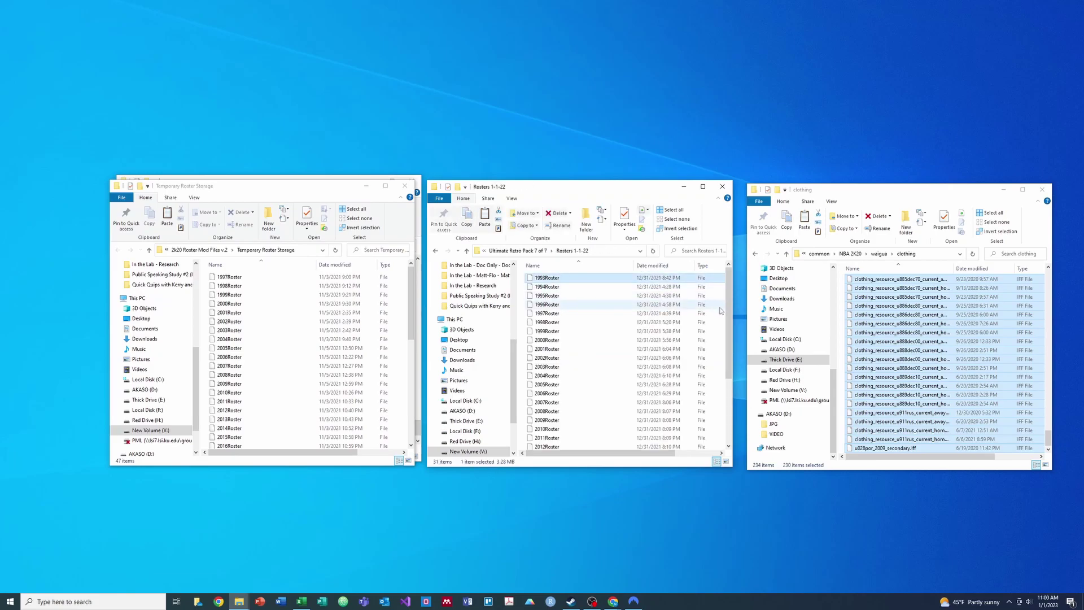
pyautogui.scroll(-4, 728, 313)
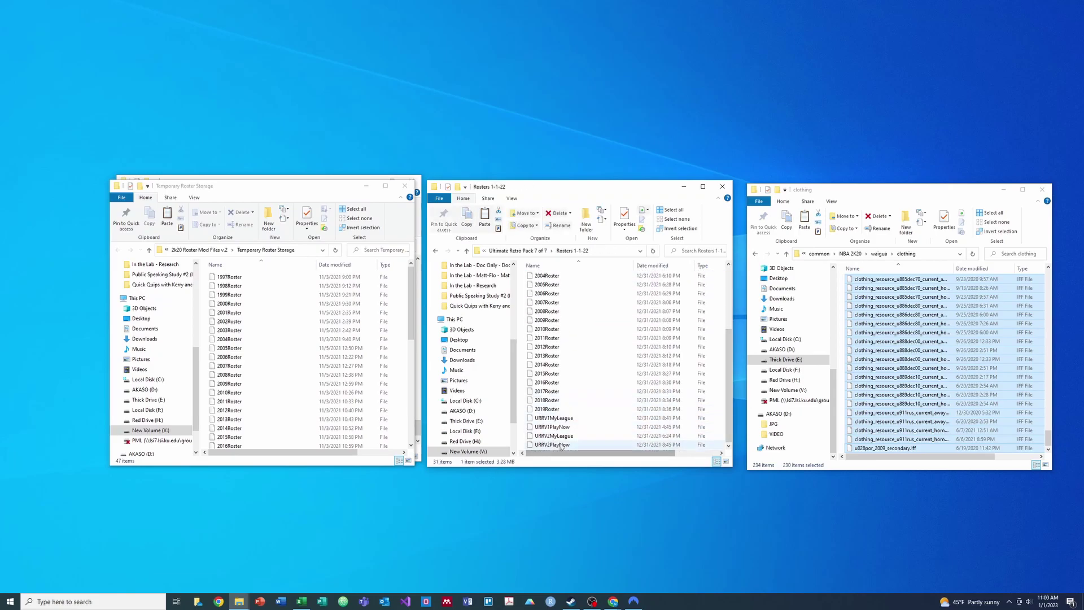
pyautogui.hotkey('ctrl', 'a')
pyautogui.moveTo(561, 368)
pyautogui.mouseDown()
pyautogui.moveTo(381, 364)
pyautogui.moveTo(560, 367)
pyautogui.mouseUp()
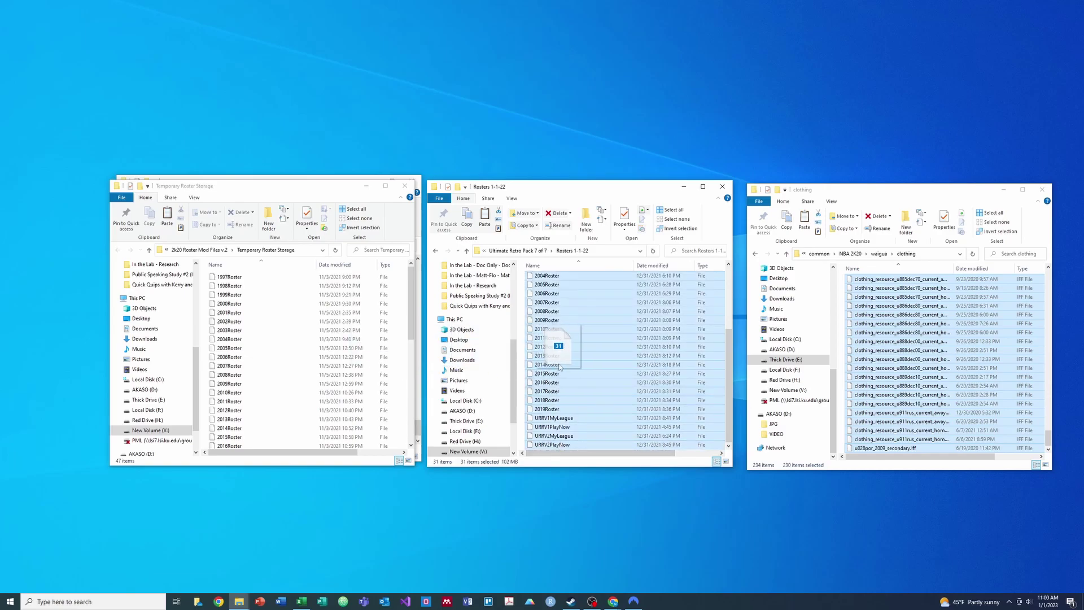
pyautogui.click(336, 332)
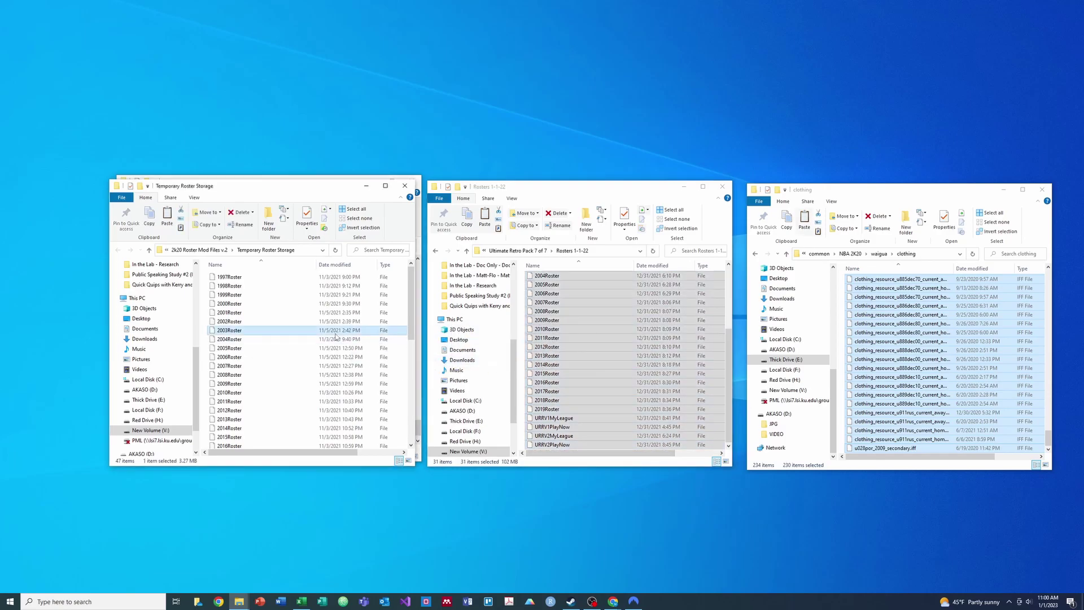
pyautogui.hotkey('ctrl', 'v')
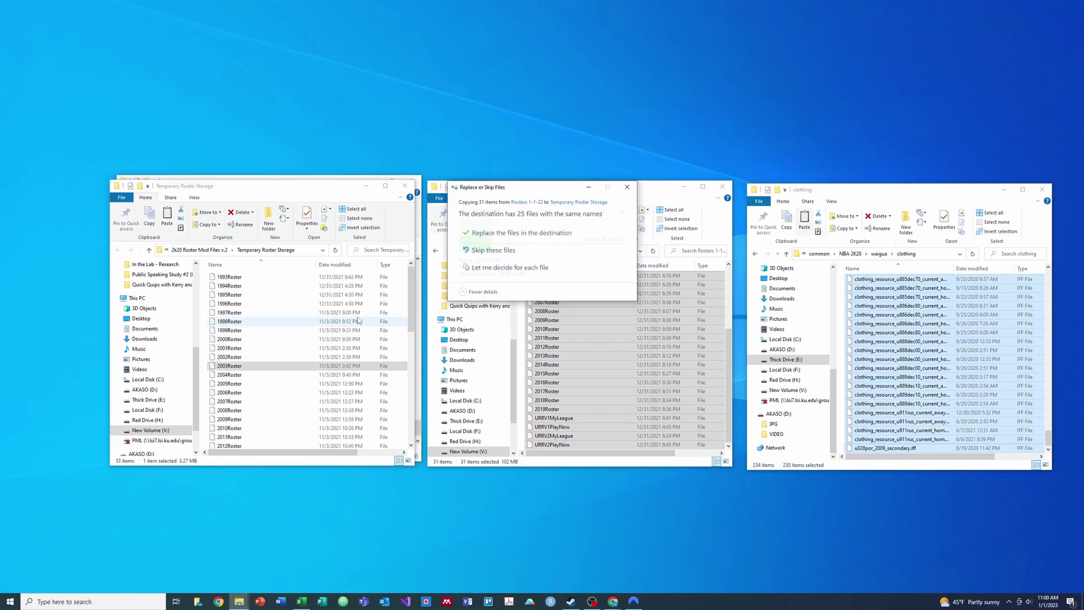
pyautogui.click(526, 239)
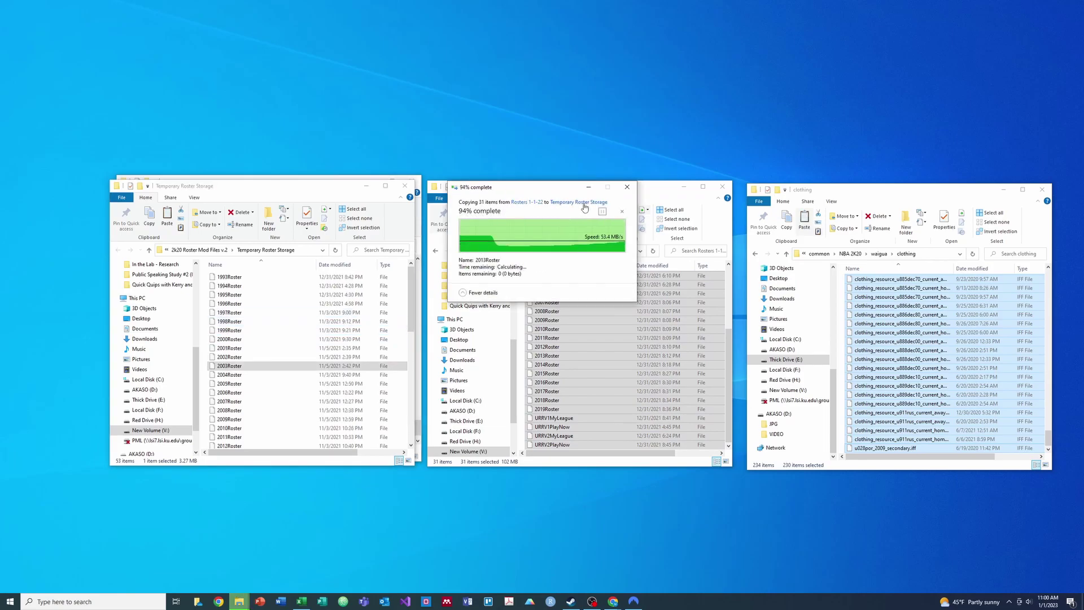
# Copy all the loose files from Pack 7's "drag these files into the waigua folder" into waigua, leaving out the clothing folder
pyautogui.click(531, 252)
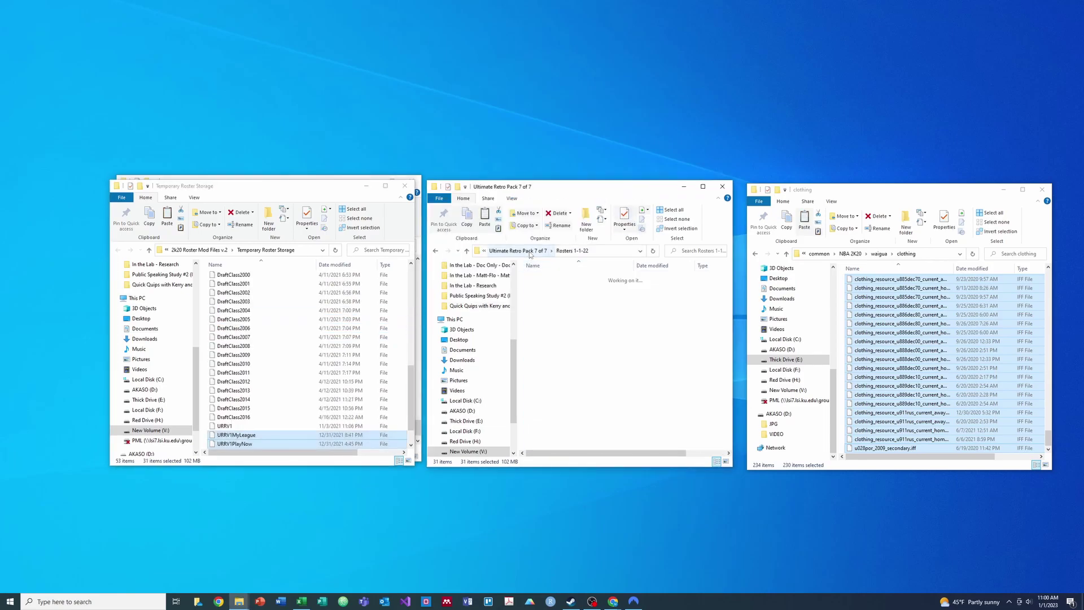
pyautogui.doubleClick(539, 285)
pyautogui.click(613, 290)
pyautogui.moveTo(728, 273); pyautogui.dragTo(728, 446)
pyautogui.keyDown('shift'); pyautogui.click(586, 445); pyautogui.keyUp('shift')
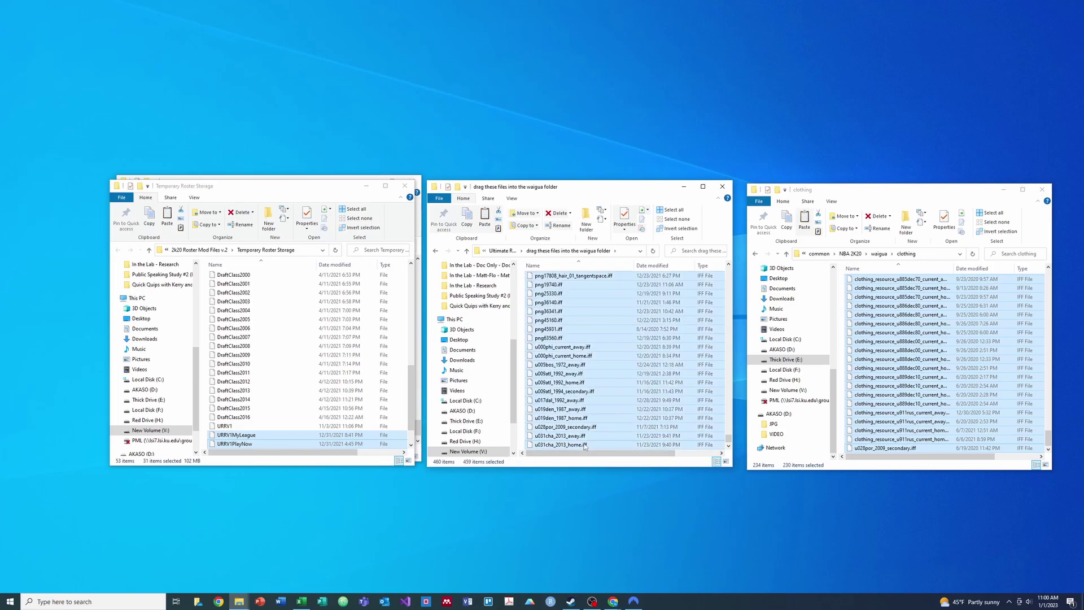
pyautogui.moveTo(553, 383); pyautogui.dragTo(681, 356)
pyautogui.click(878, 254)
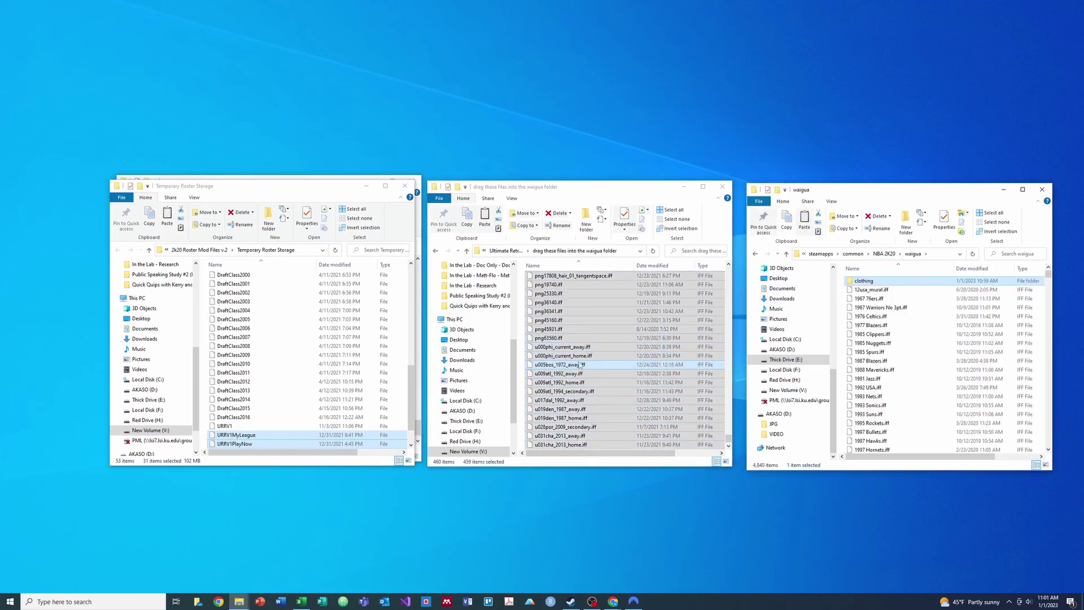
# Copy Pack 7's clothing folder into waigua and have both Pack 7 copies replace the same-named files
pyautogui.moveTo(729, 438); pyautogui.dragTo(723, 268)
pyautogui.moveTo(554, 280); pyautogui.dragTo(881, 342)
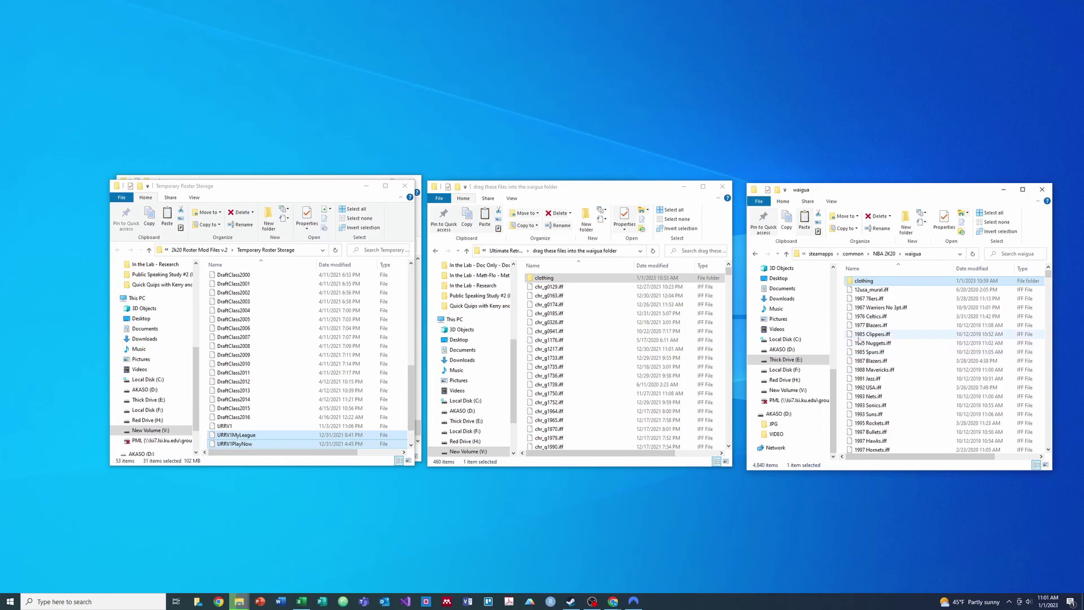
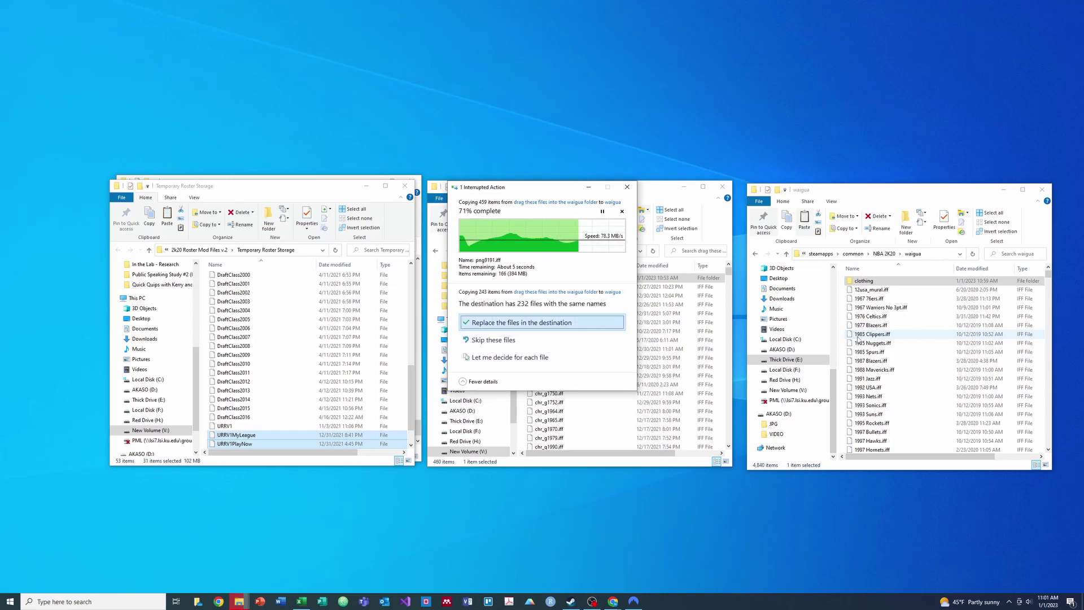
pyautogui.click(551, 319)
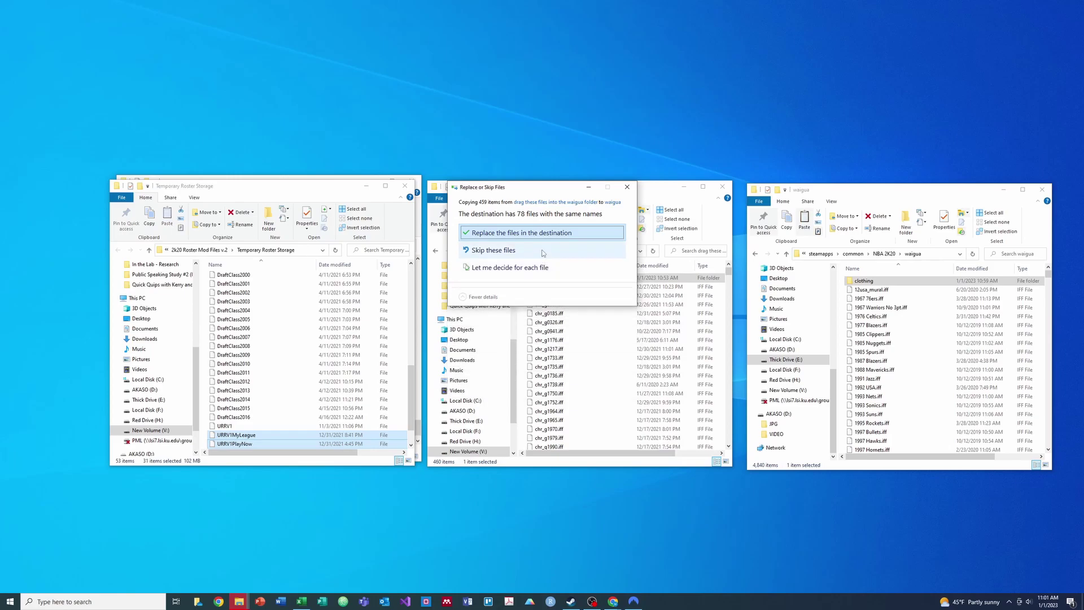
pyautogui.click(565, 234)
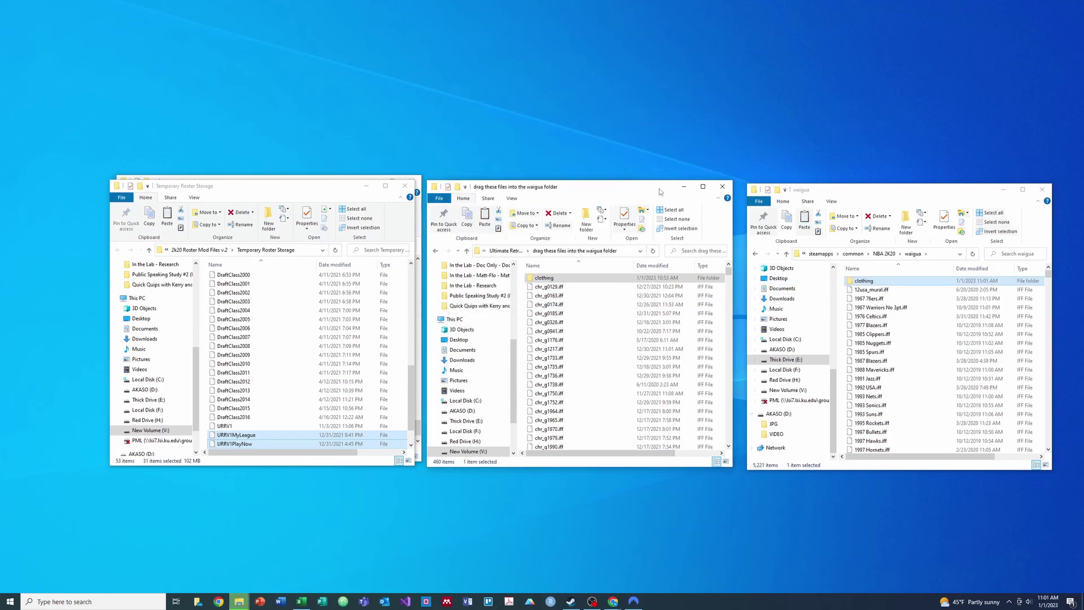
# Copy all the draft files, 1996 Draft to 2016 Draft, from Ultimate Retro Pack 8 of 8's Draft Classes folder into Temporary Roster Storage
pyautogui.click(507, 251)
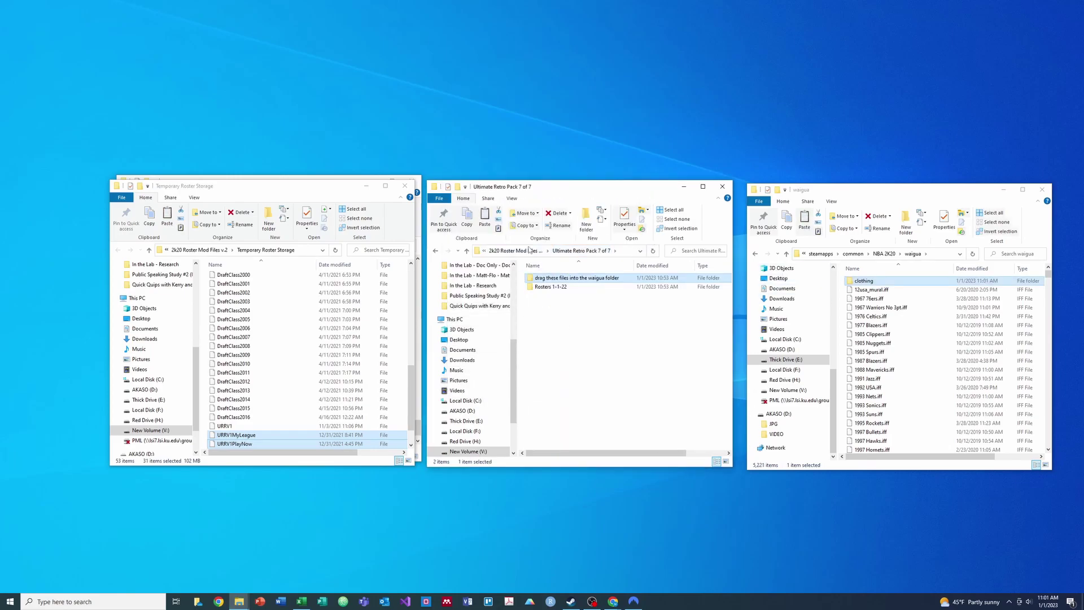
pyautogui.click(529, 251)
pyautogui.click(578, 358)
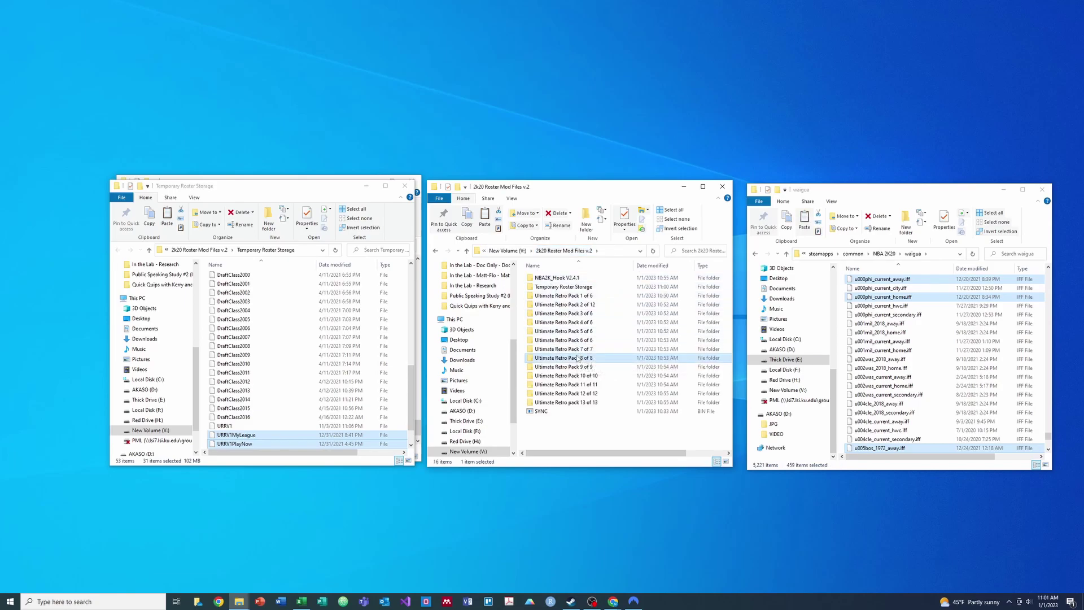
pyautogui.doubleClick(579, 359)
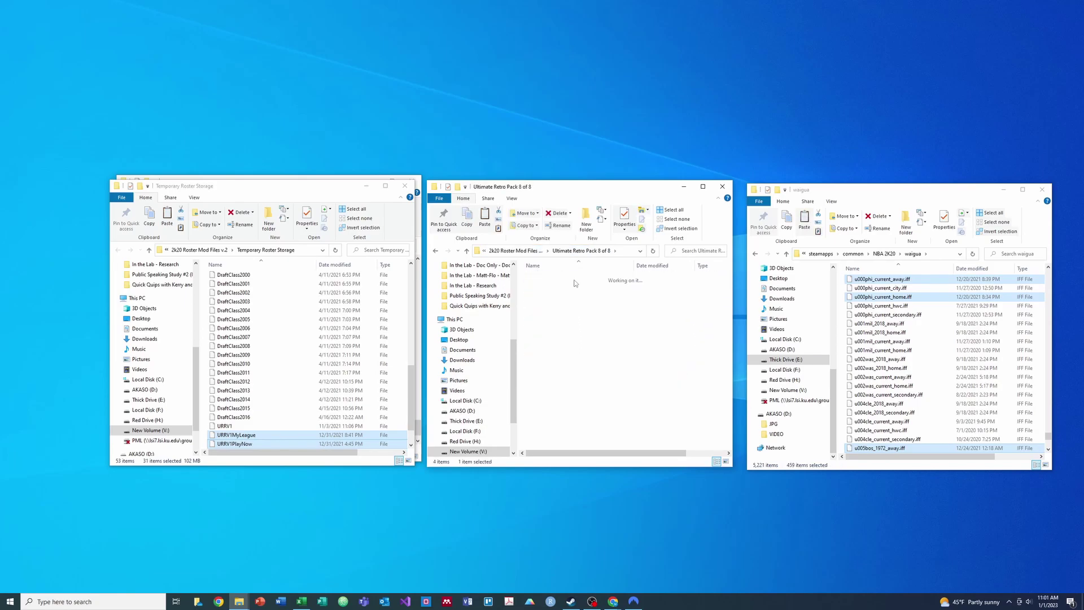
pyautogui.click(576, 279)
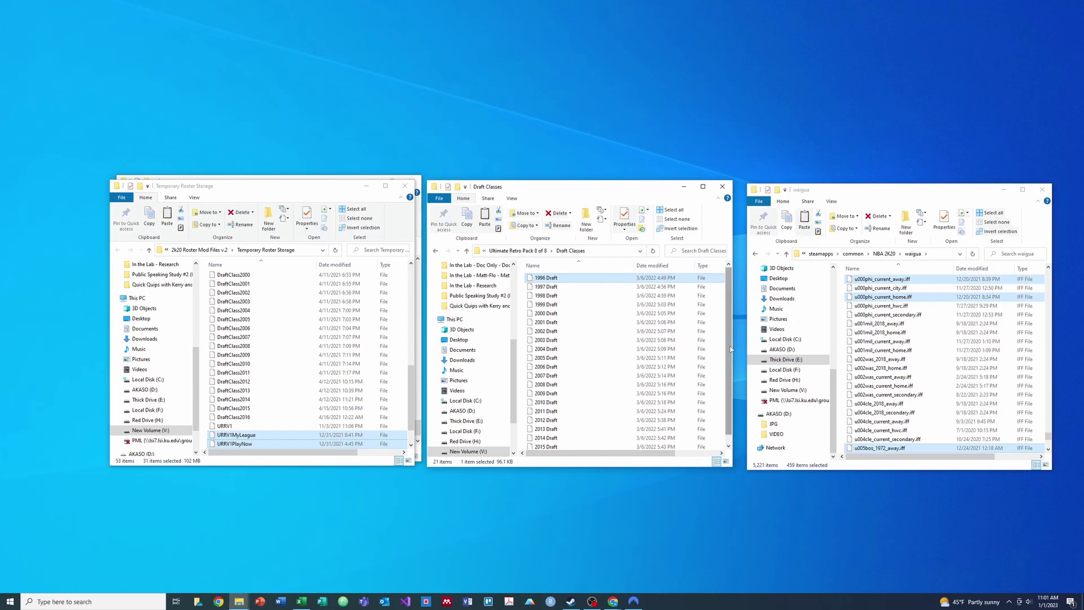
pyautogui.scroll(-1, 730, 349)
pyautogui.hotkey('ctrl', 'a')
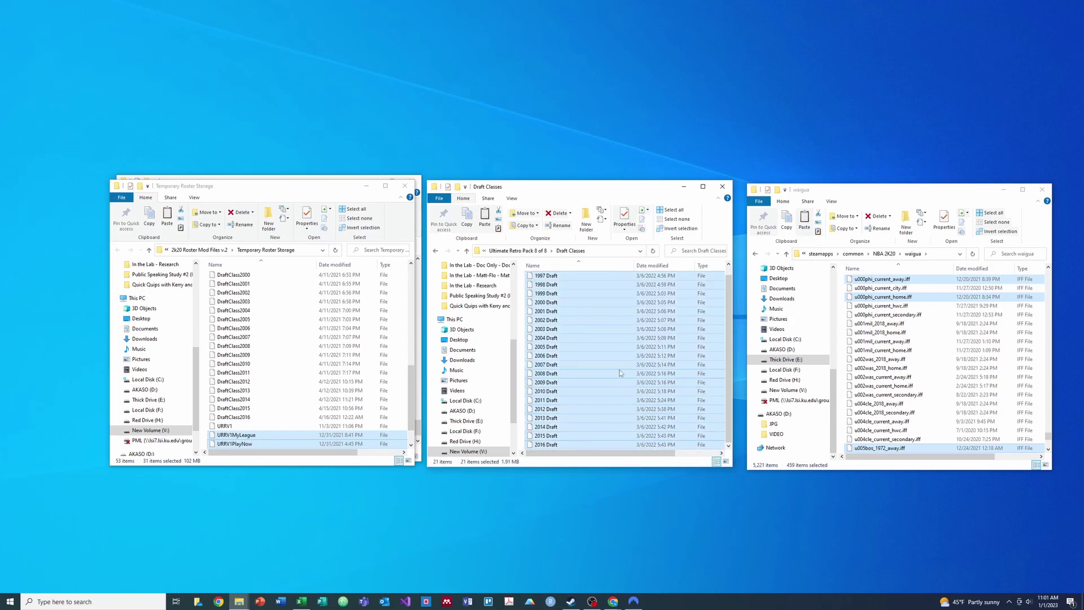
pyautogui.moveTo(628, 373); pyautogui.dragTo(540, 357)
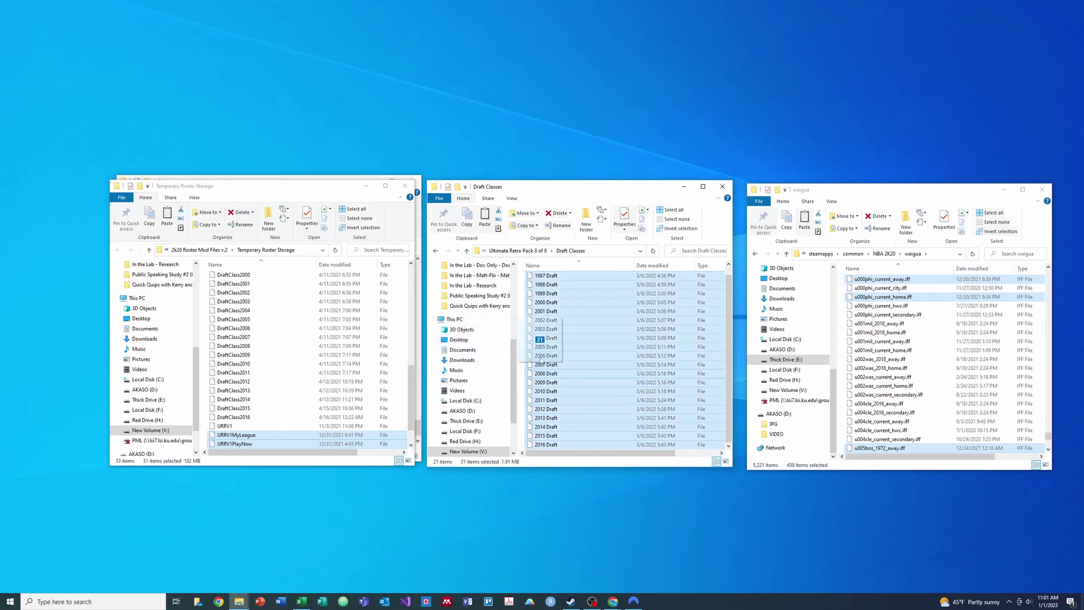
pyautogui.click(325, 346)
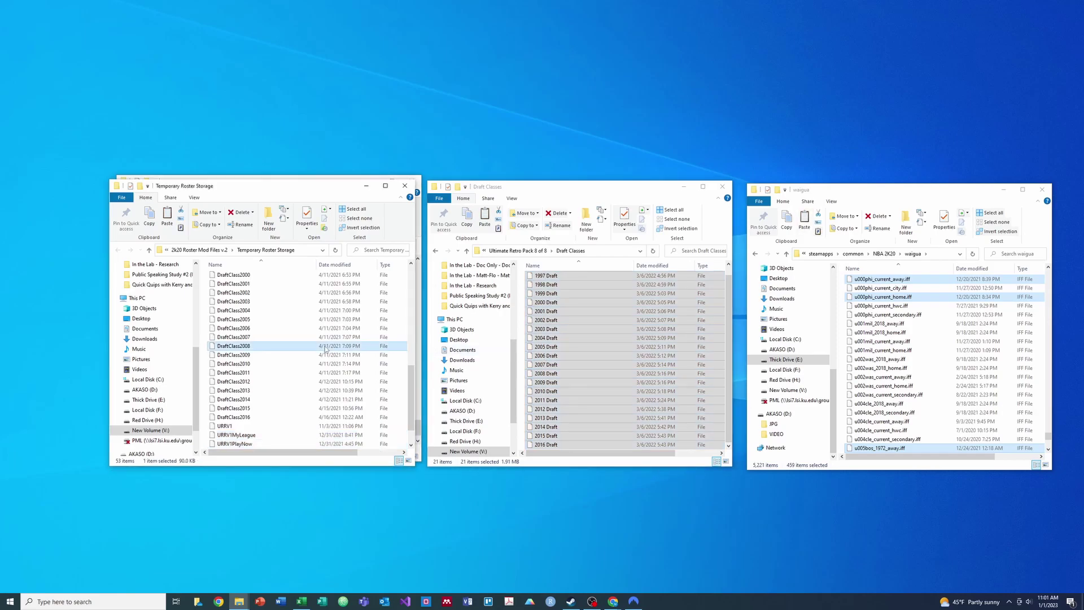
pyautogui.hotkey('ctrl', 'v')
pyautogui.click(538, 251)
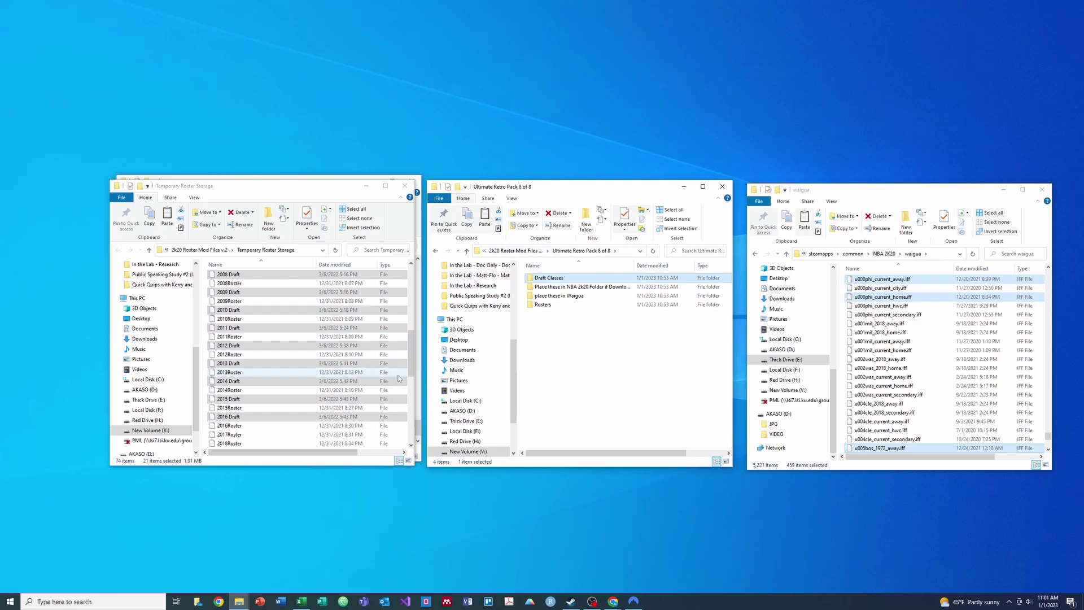
# Delete the older draft class files, DraftClass1997 to DraftClass2016, from Temporary Roster Storage
pyautogui.moveTo(412, 352); pyautogui.dragTo(434, 380)
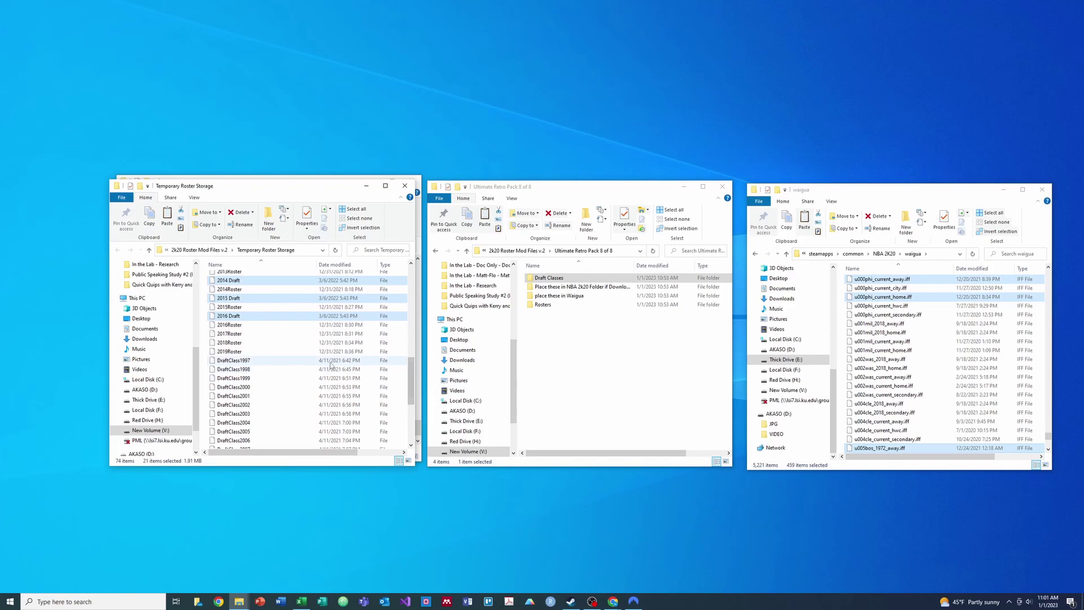
pyautogui.click(358, 362)
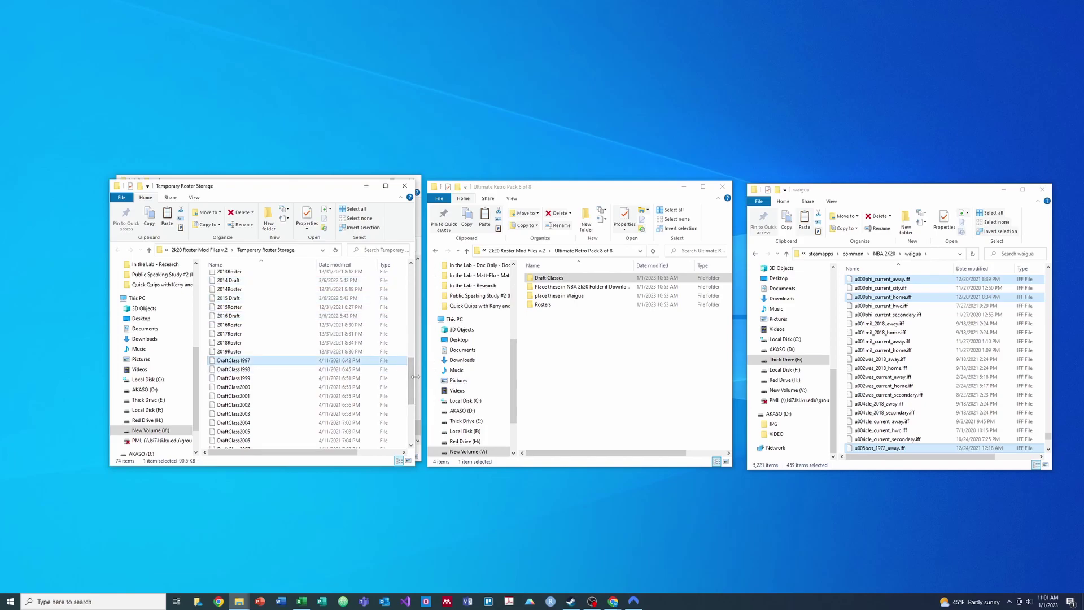
pyautogui.scroll(-5, 412, 374)
pyautogui.keyDown('shift'); pyautogui.click(287, 391); pyautogui.keyUp('shift')
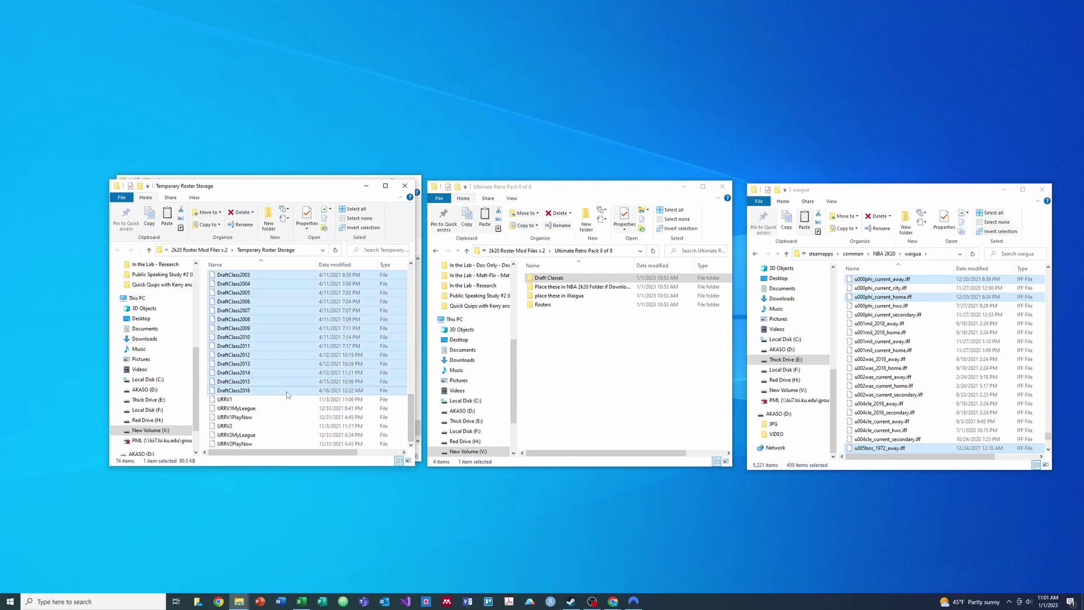
pyautogui.press('Delete')
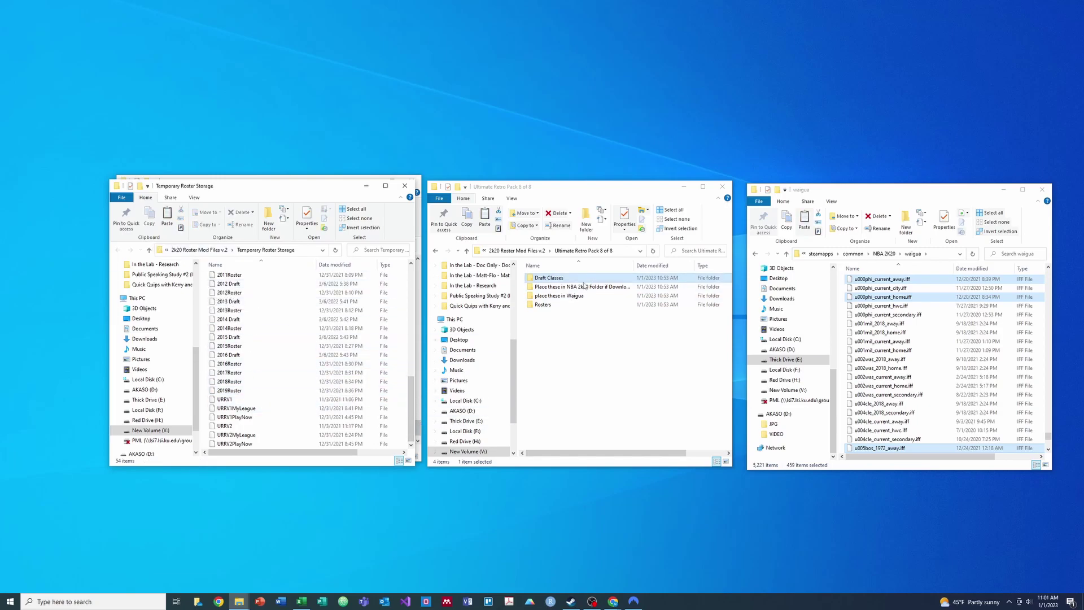
# Open Ultimate Retro Pack 8 of 8's Rosters folder and review its roster files against those in Temporary Roster Storage
pyautogui.moveTo(412, 403); pyautogui.dragTo(413, 288)
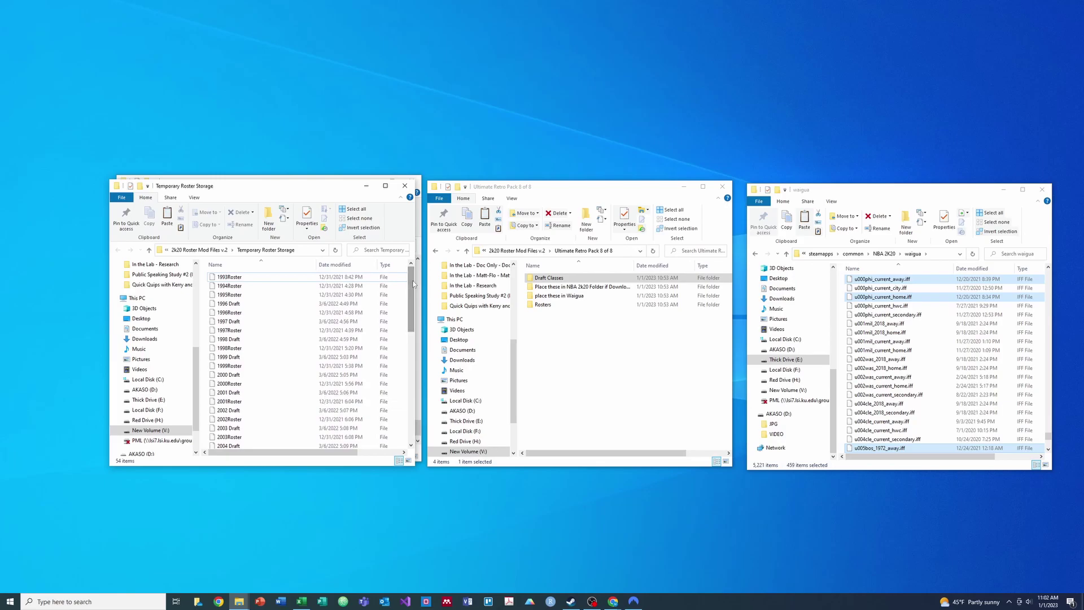
pyautogui.click(550, 306)
pyautogui.doubleClick(549, 306)
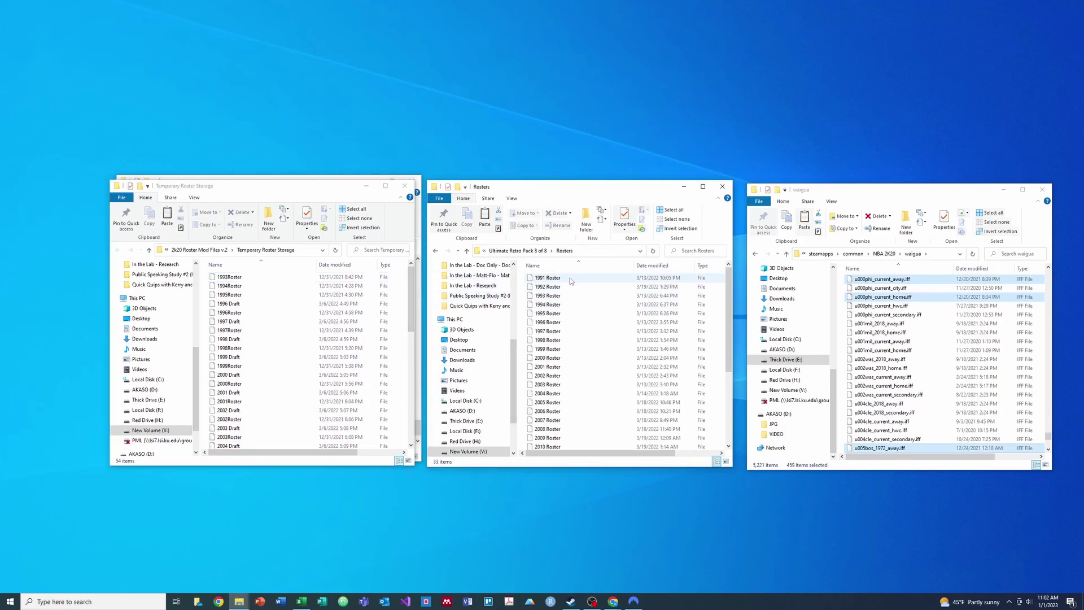
pyautogui.moveTo(729, 333); pyautogui.dragTo(695, 390)
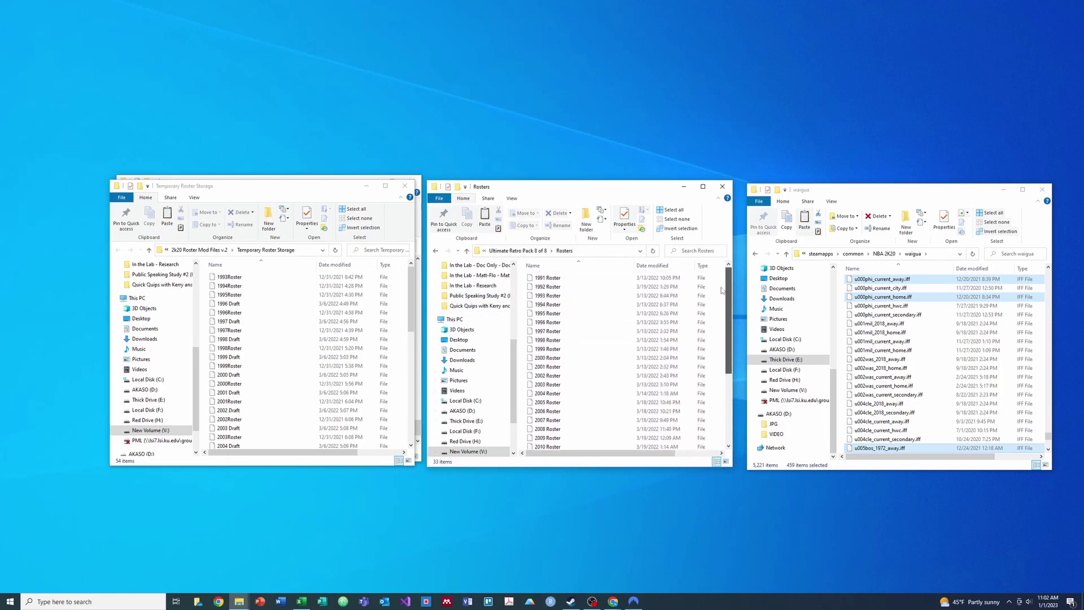
# Delete every roster and draft file from Temporary Roster Storage
pyautogui.moveTo(408, 303); pyautogui.dragTo(416, 422)
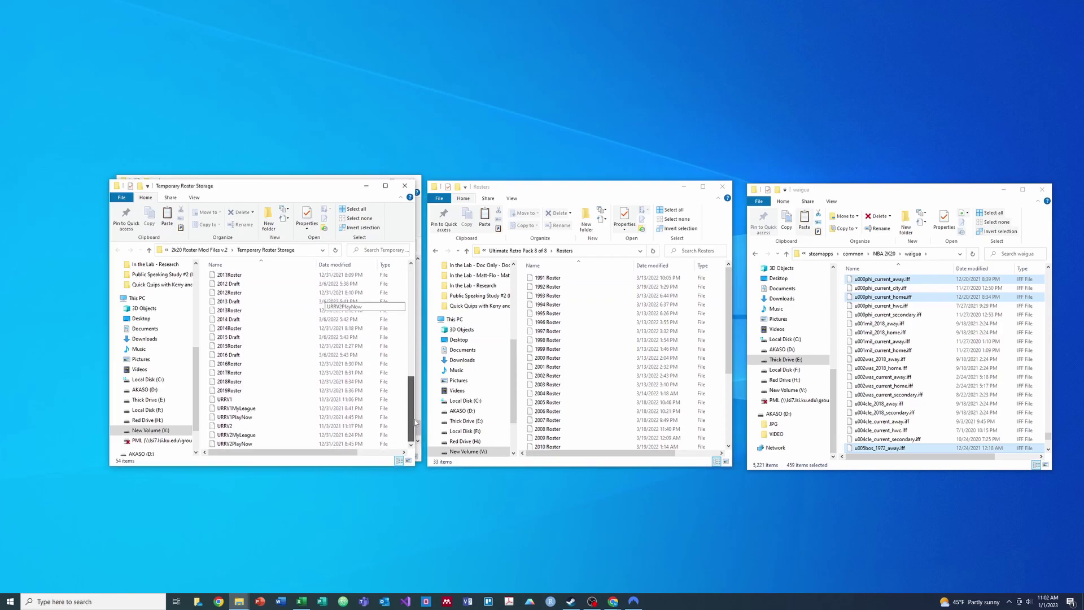
pyautogui.click(402, 444)
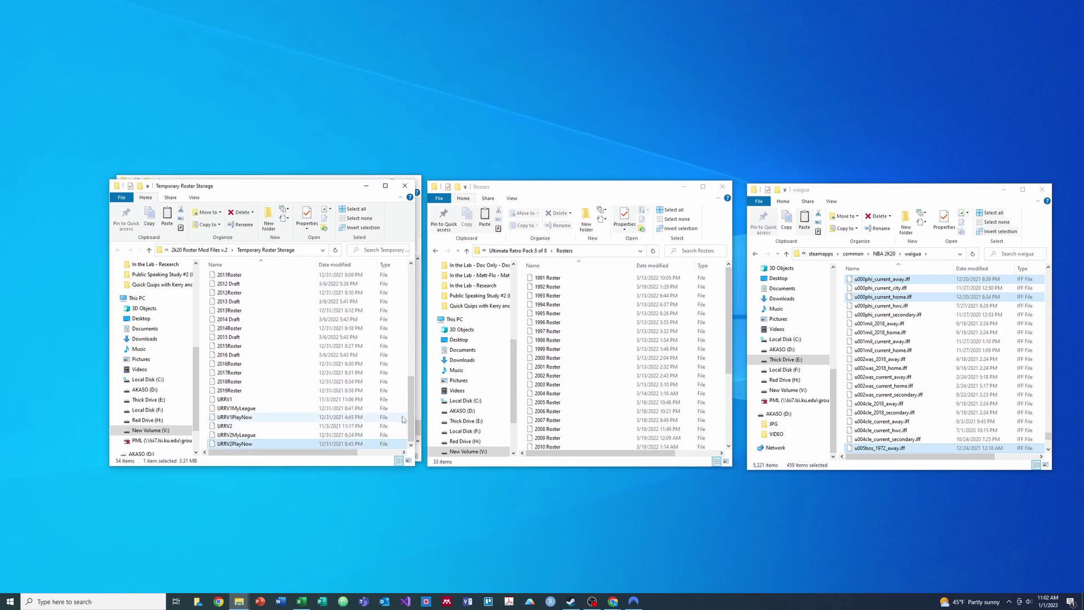
pyautogui.scroll(10, 404, 420)
pyautogui.keyDown('shift'); pyautogui.click(253, 278); pyautogui.keyUp('shift')
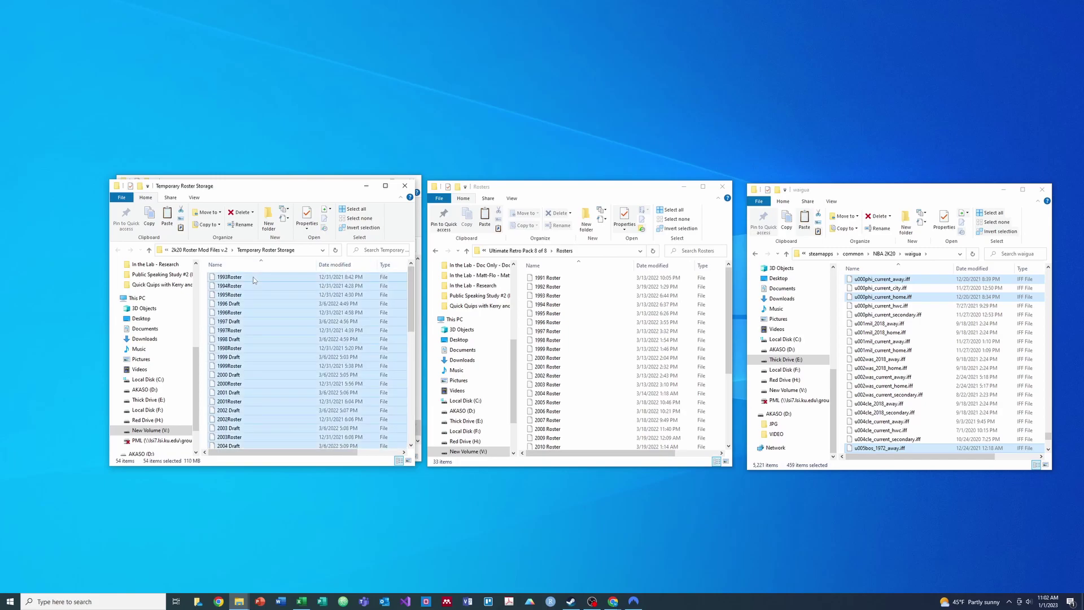
pyautogui.press('Delete')
# Copy all of Pack 8's roster files, 1991 Roster to 2019 Roster plus the URR V1 and V2 files, into Temporary Roster Storage
pyautogui.click(576, 277)
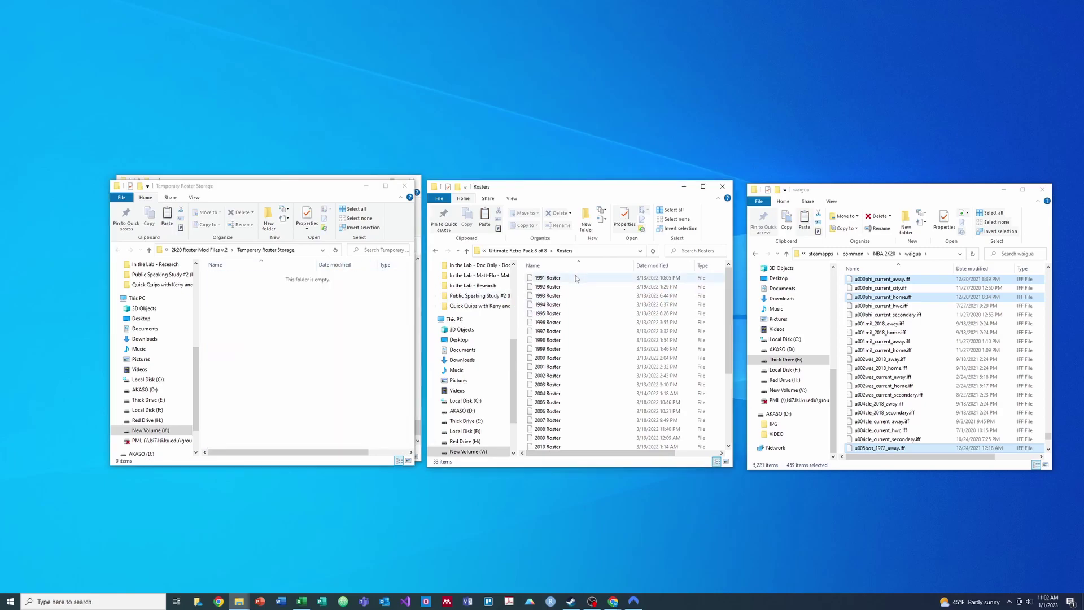
pyautogui.scroll(-5, 565, 367)
pyautogui.click(561, 438)
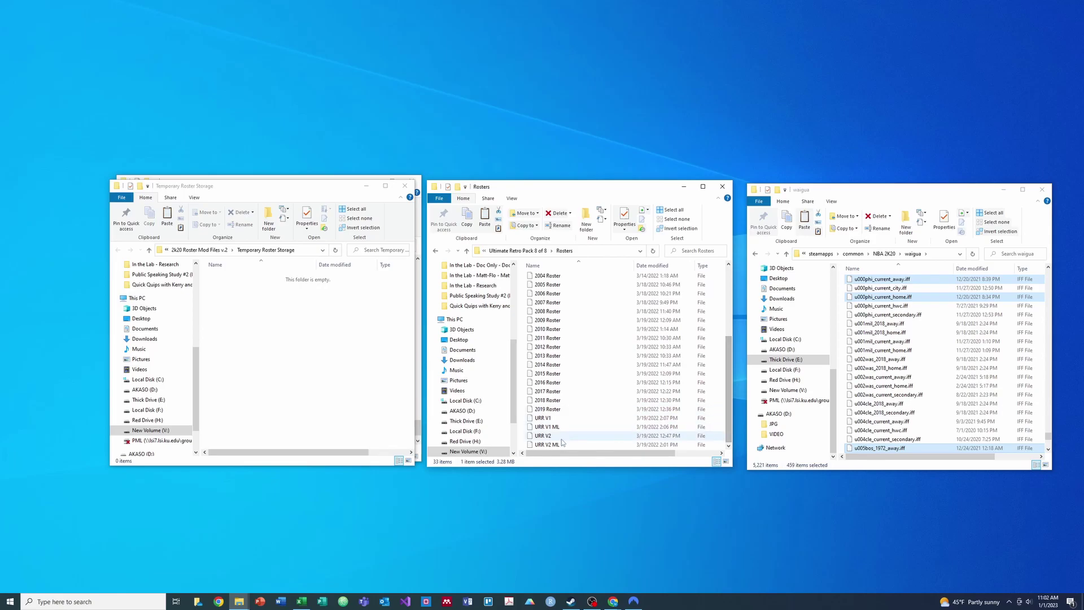
pyautogui.hotkey('ctrl', 'a')
pyautogui.click(328, 363)
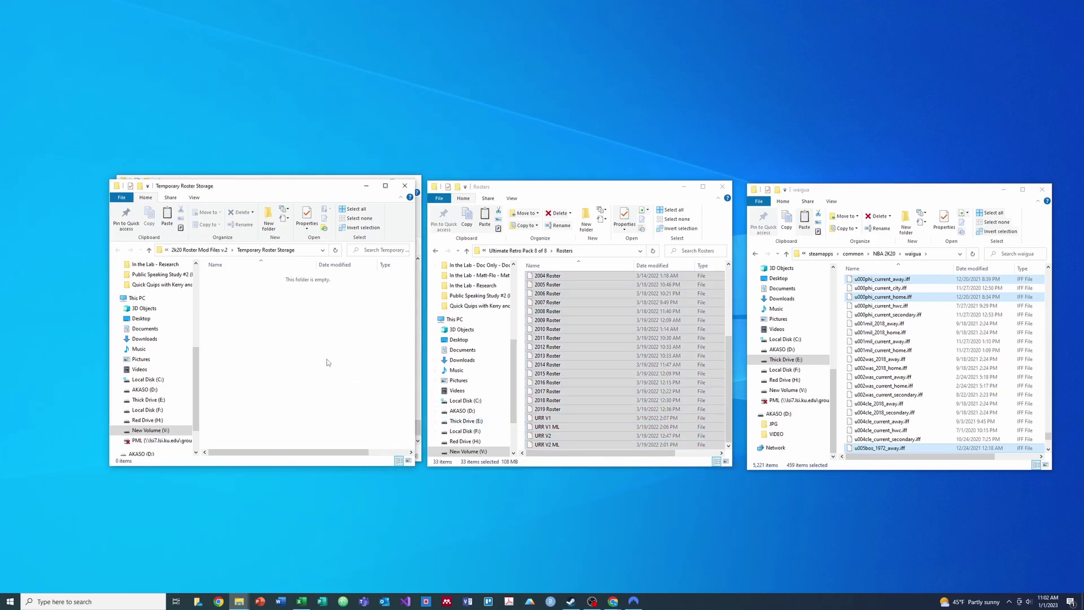
pyautogui.hotkey('ctrl', 'v')
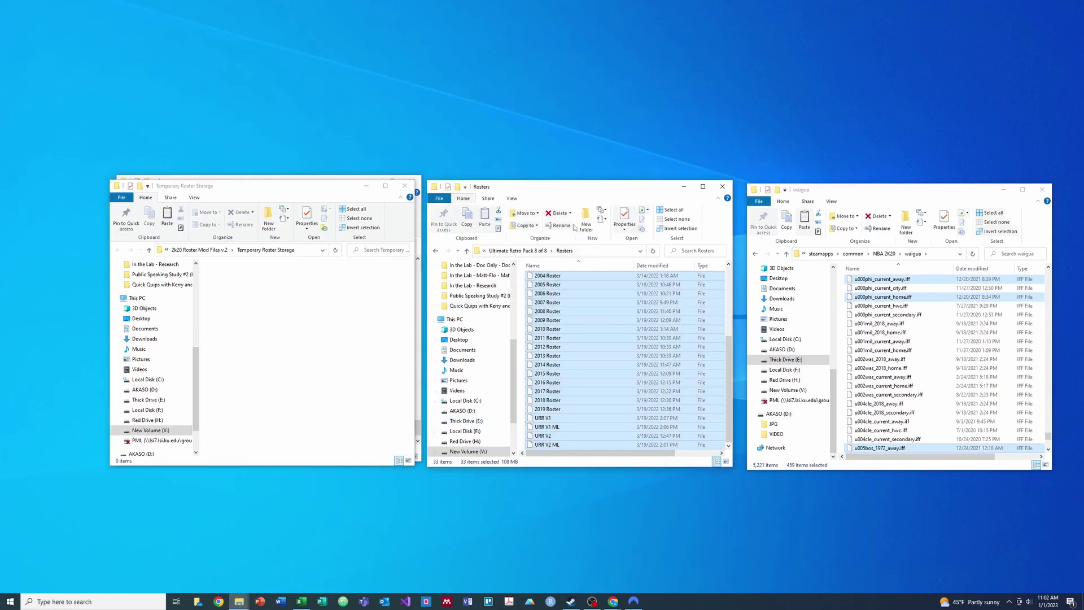
# Copy all the draft files, 1996 Draft to 2016 Draft, from Pack 8's Draft Classes folder into the Temporary Roster Storage folder again
pyautogui.click(515, 251)
pyautogui.doubleClick(547, 277)
pyautogui.click(547, 277)
pyautogui.scroll(-1, 575, 395)
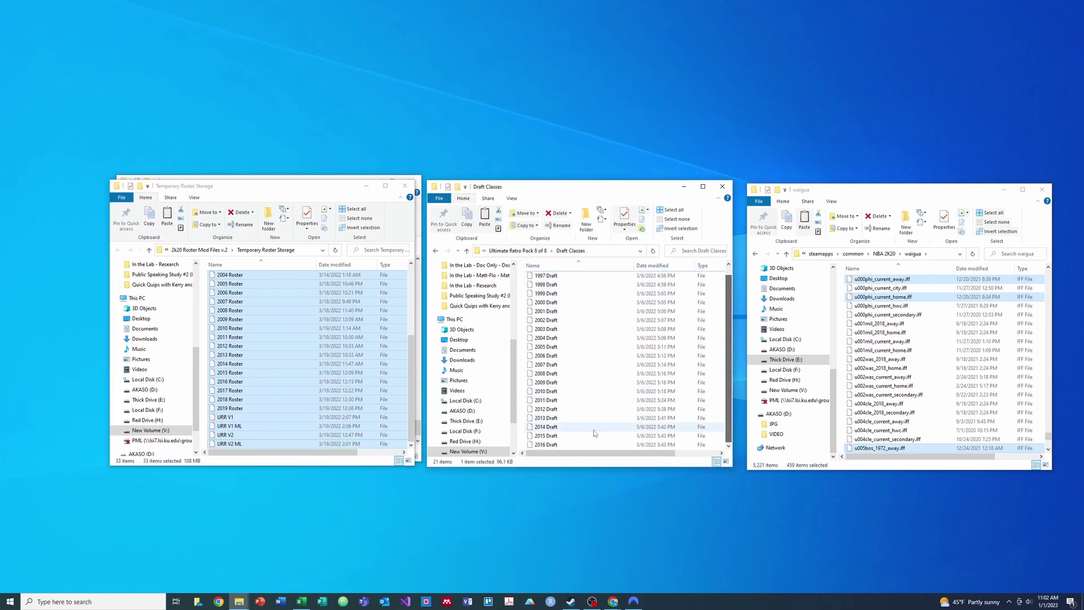
pyautogui.keyDown('shift'); pyautogui.click(575, 445); pyautogui.keyUp('shift')
pyautogui.click(301, 358)
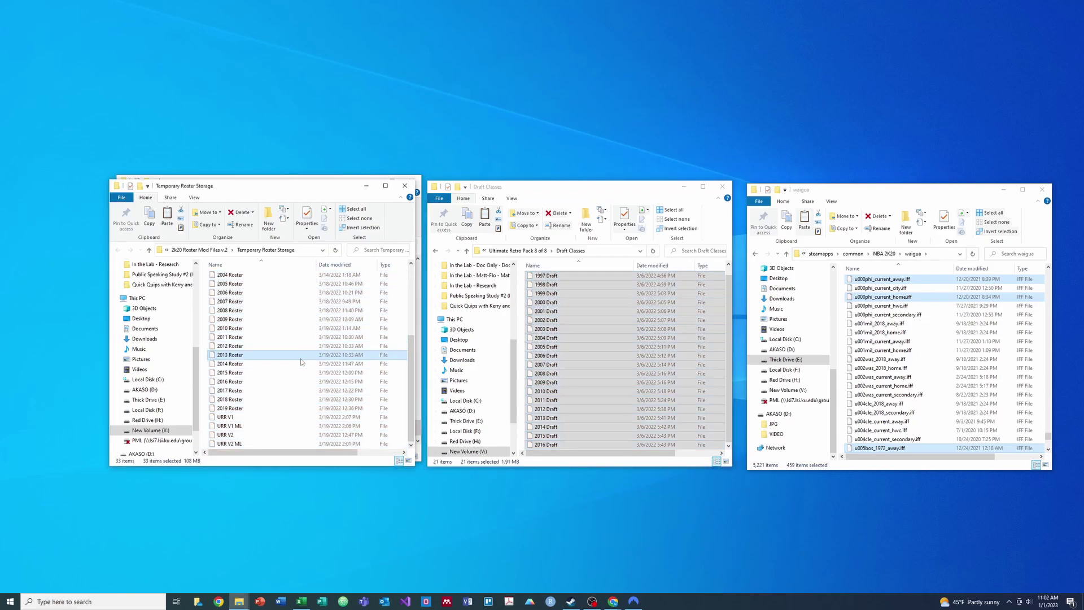
pyautogui.hotkey('ctrl', 'v')
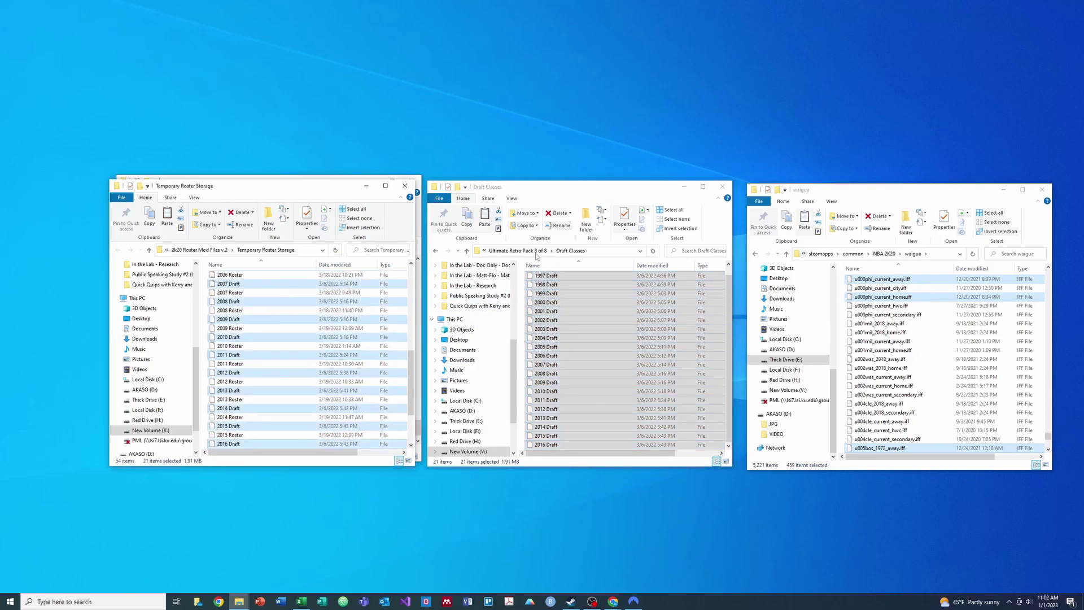
# Copy the contents of Ultimate Retro Pack 8 of 8's first-time NBA 2k20 folder into the NBA 2K20 game folder, replacing existing files
pyautogui.click(535, 251)
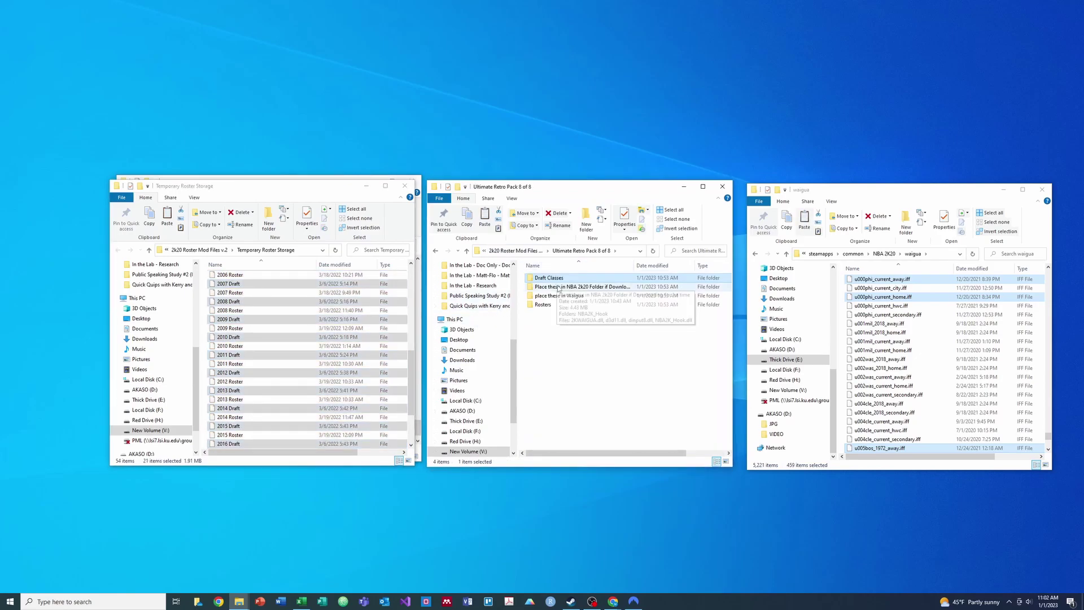
pyautogui.doubleClick(559, 288)
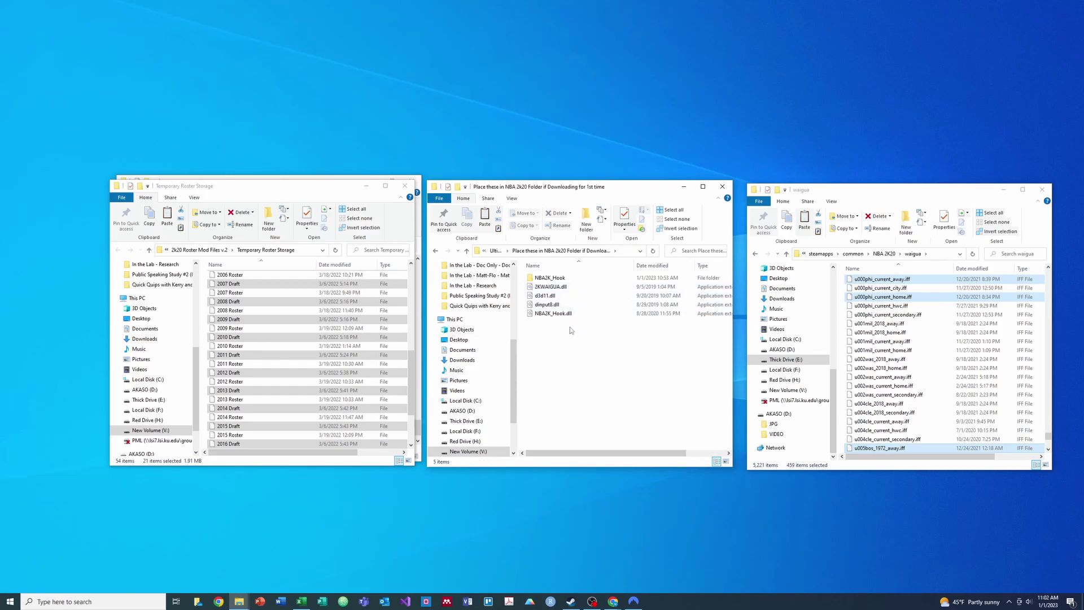
pyautogui.click(884, 255)
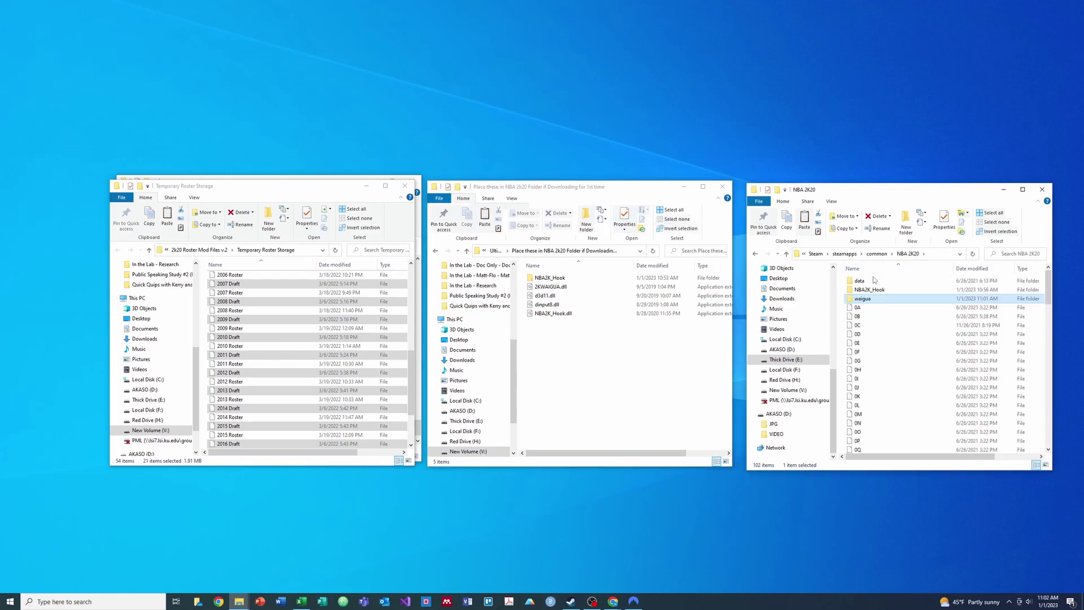
pyautogui.click(568, 377)
pyautogui.moveTo(551, 336); pyautogui.dragTo(933, 374)
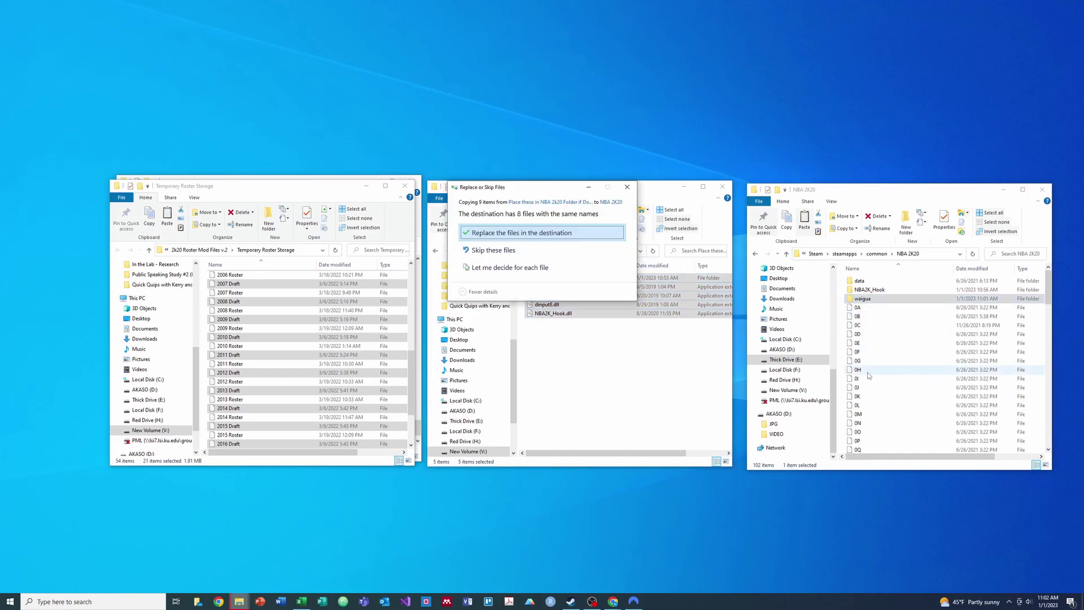
pyautogui.click(508, 208)
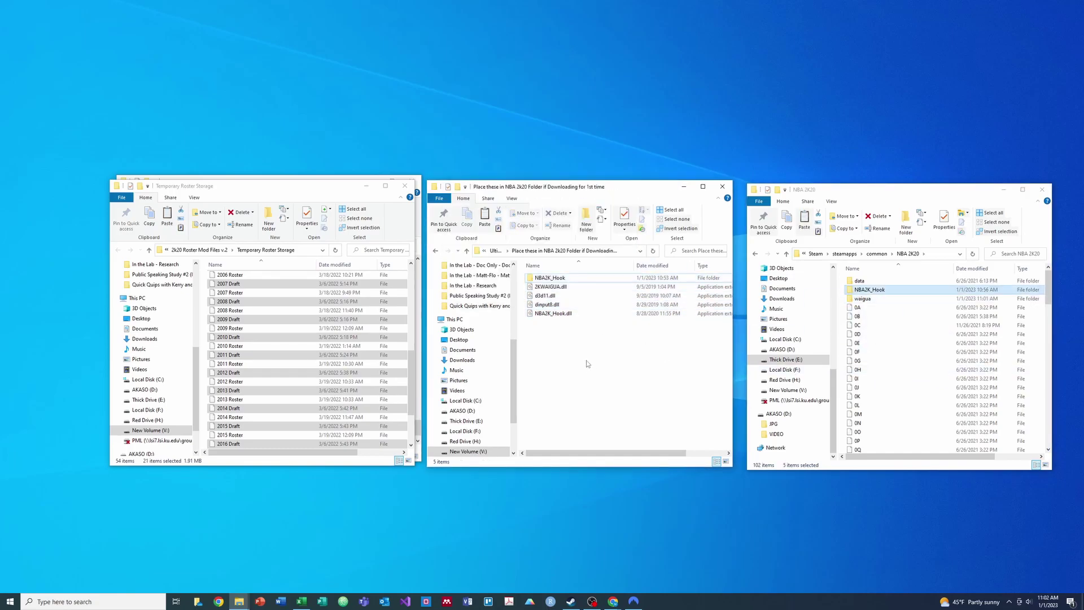
# Copy everything in Ultimate Retro Pack 8 of 8's "place these in Waigua" folder into the game's waigua folder
pyautogui.click(497, 252)
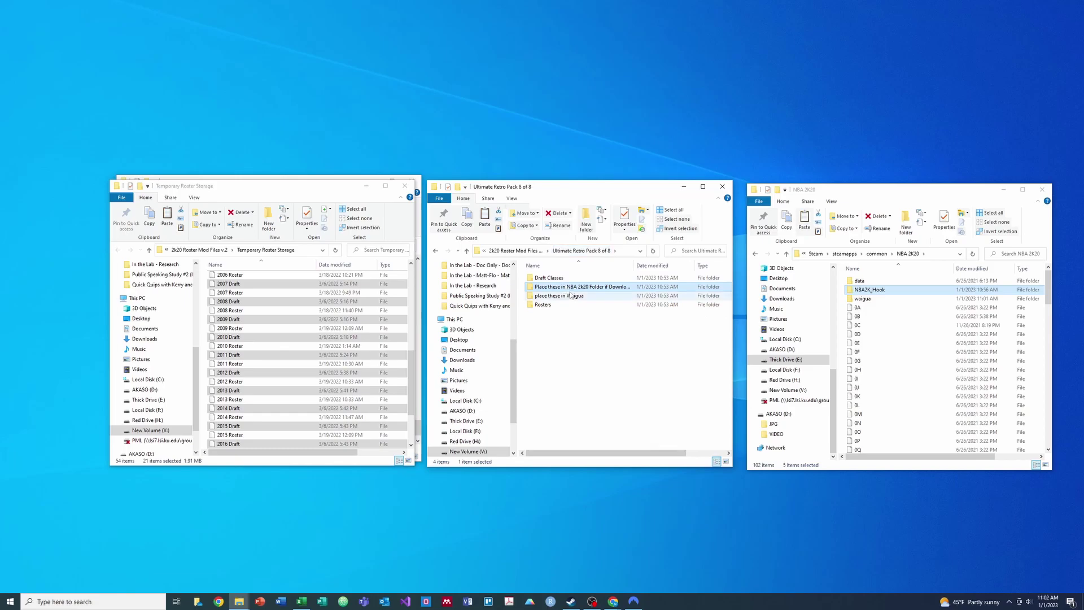
pyautogui.doubleClick(571, 296)
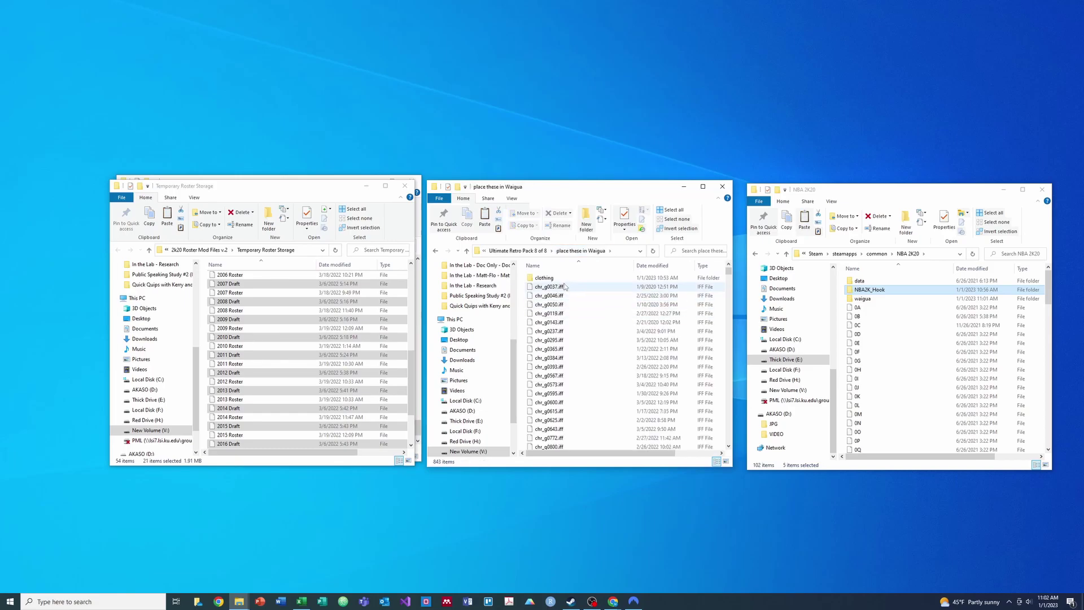
pyautogui.moveTo(730, 275); pyautogui.dragTo(701, 446)
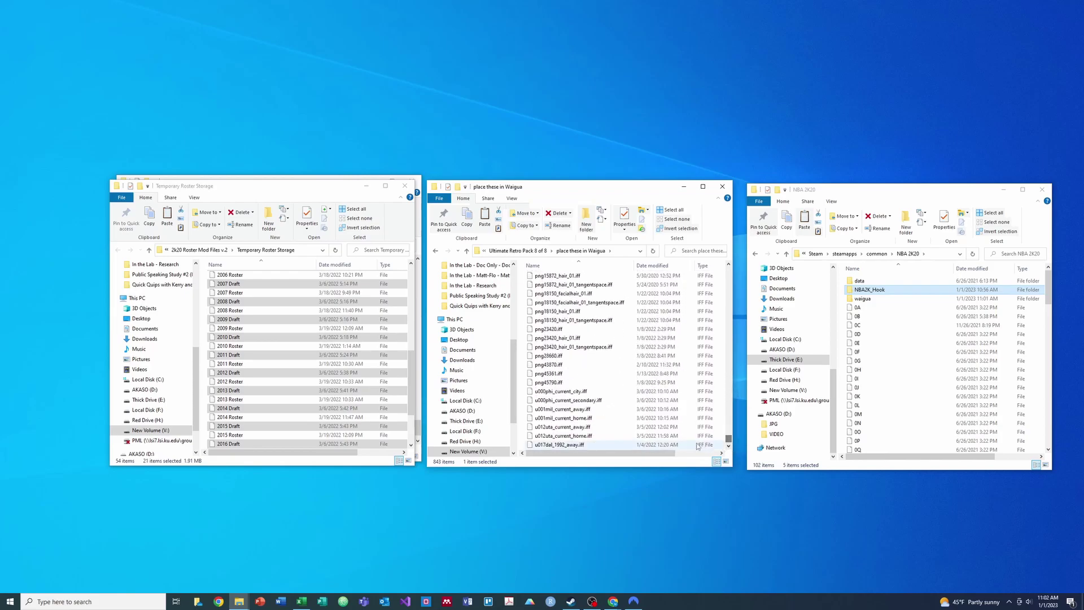
pyautogui.hotkey('ctrl', 'a')
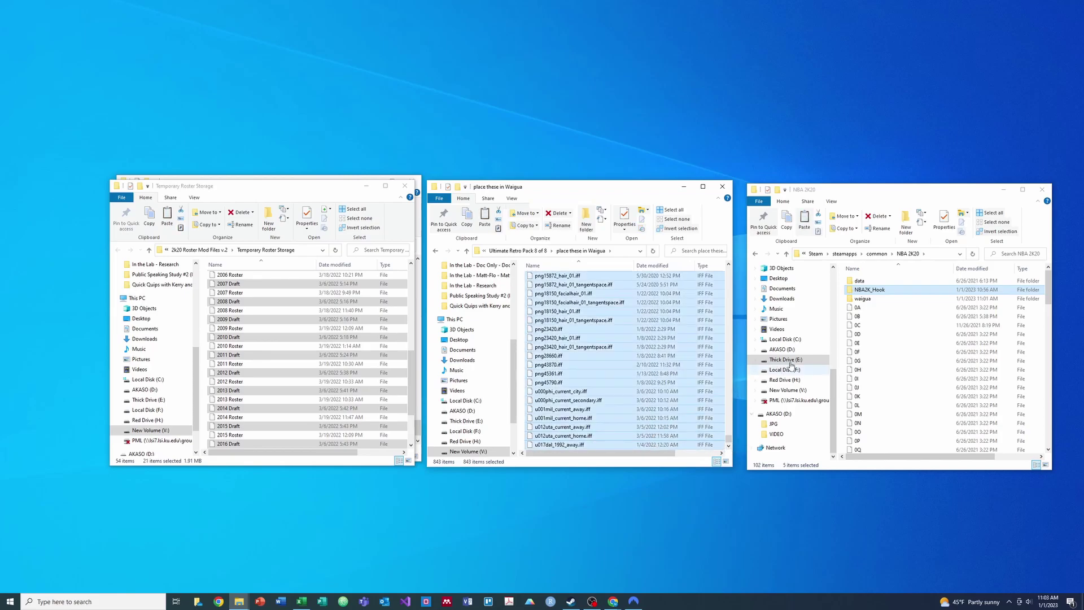
pyautogui.doubleClick(873, 301)
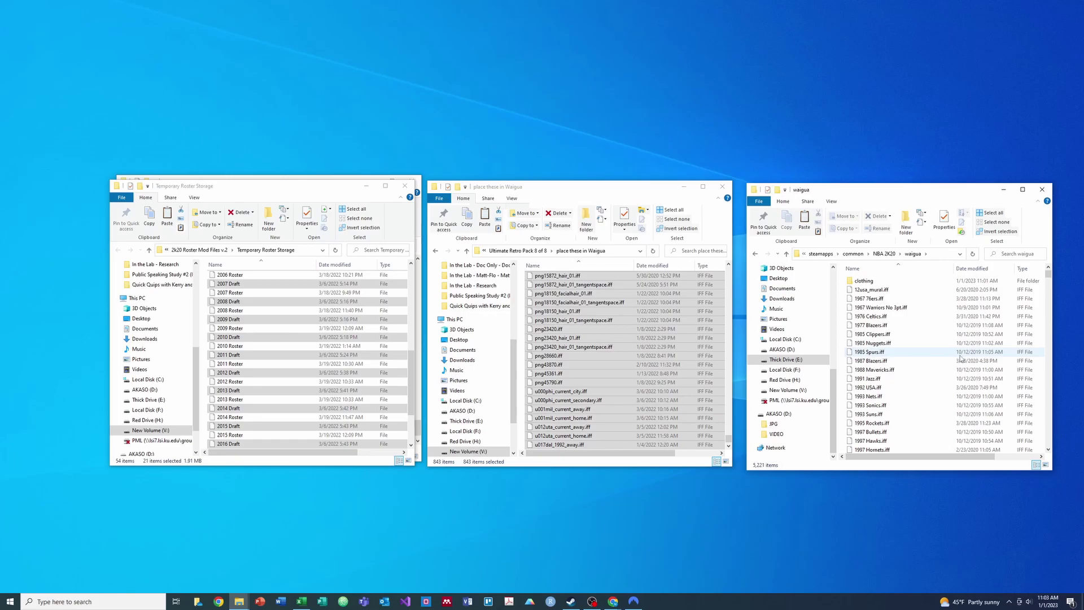
pyautogui.hotkey('ctrl', 'v')
pyautogui.click(960, 351)
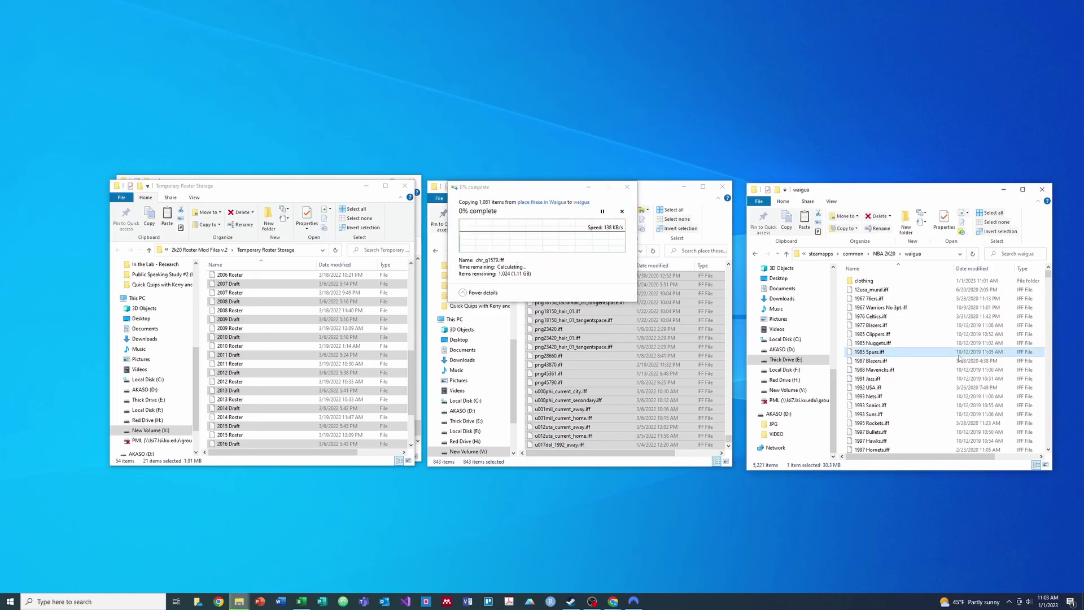
# Open the Rosters folder of Ultimate Retro Pack 9 of 9 and let the pending waigua copy replace the duplicate files
pyautogui.click(665, 195)
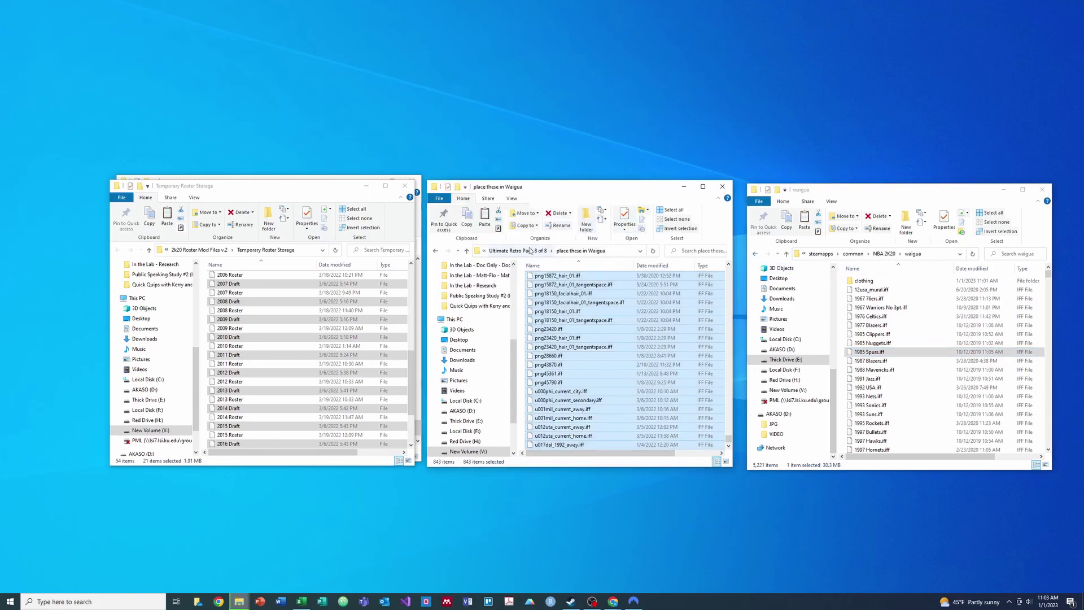
pyautogui.click(531, 251)
pyautogui.click(531, 251)
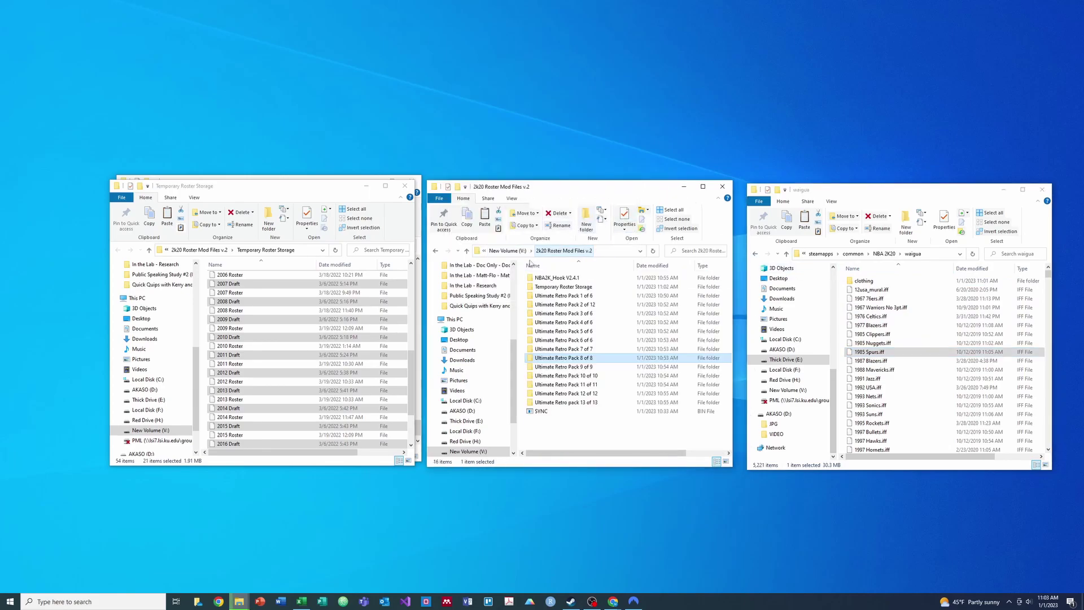
pyautogui.doubleClick(547, 362)
pyautogui.doubleClick(567, 288)
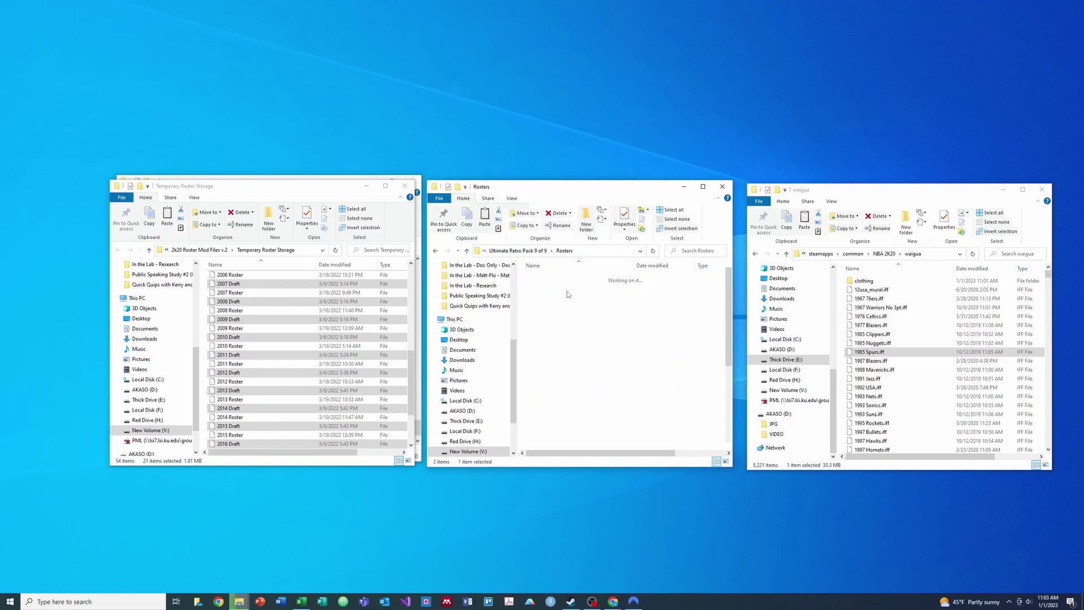
pyautogui.moveTo(410, 374); pyautogui.dragTo(419, 293)
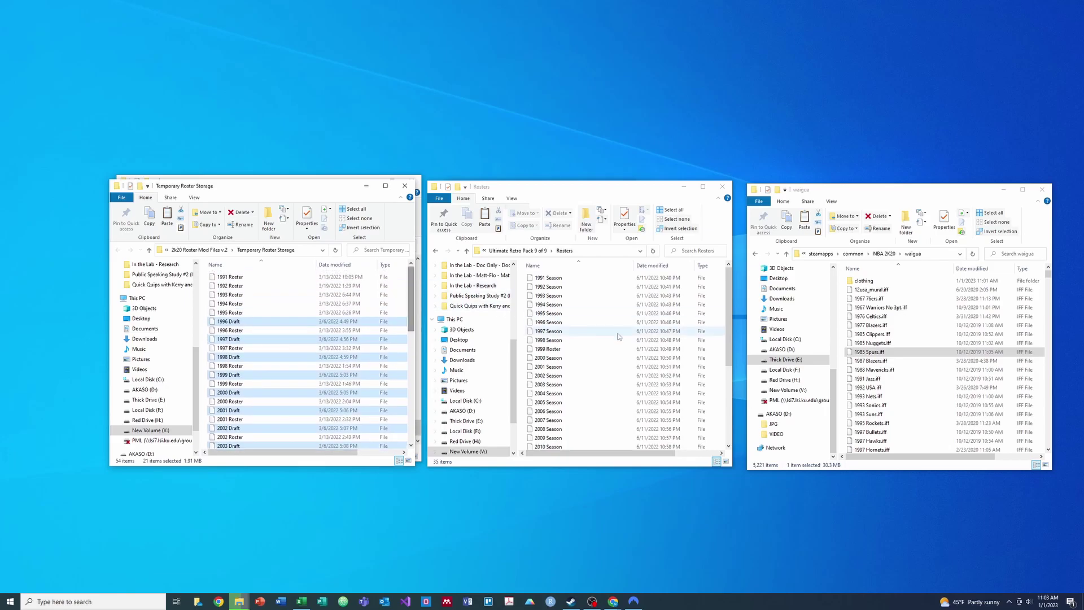
pyautogui.moveTo(728, 325); pyautogui.dragTo(736, 411)
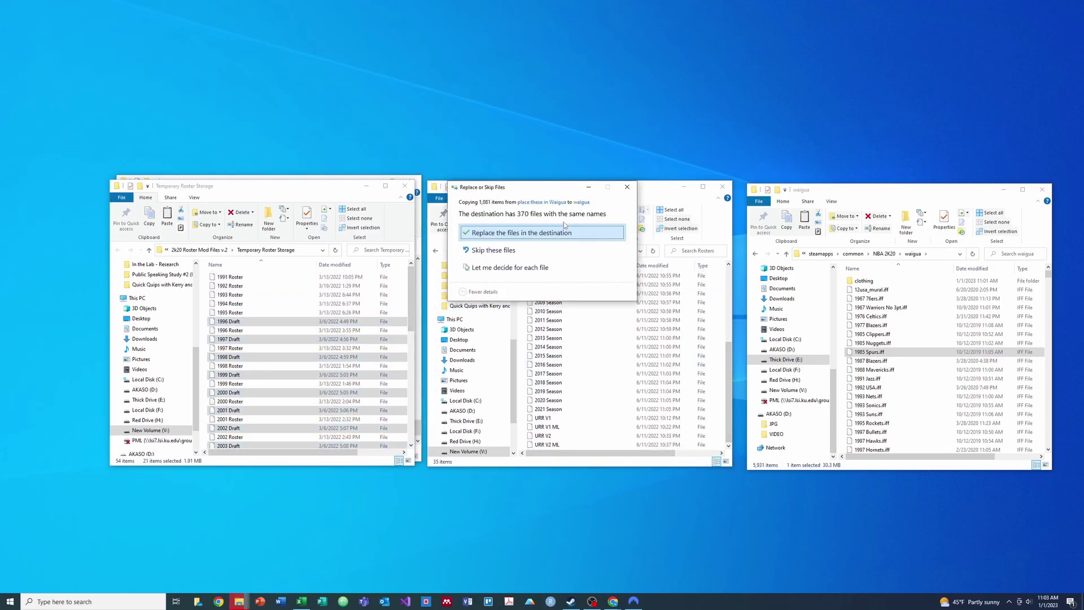
pyautogui.click(563, 233)
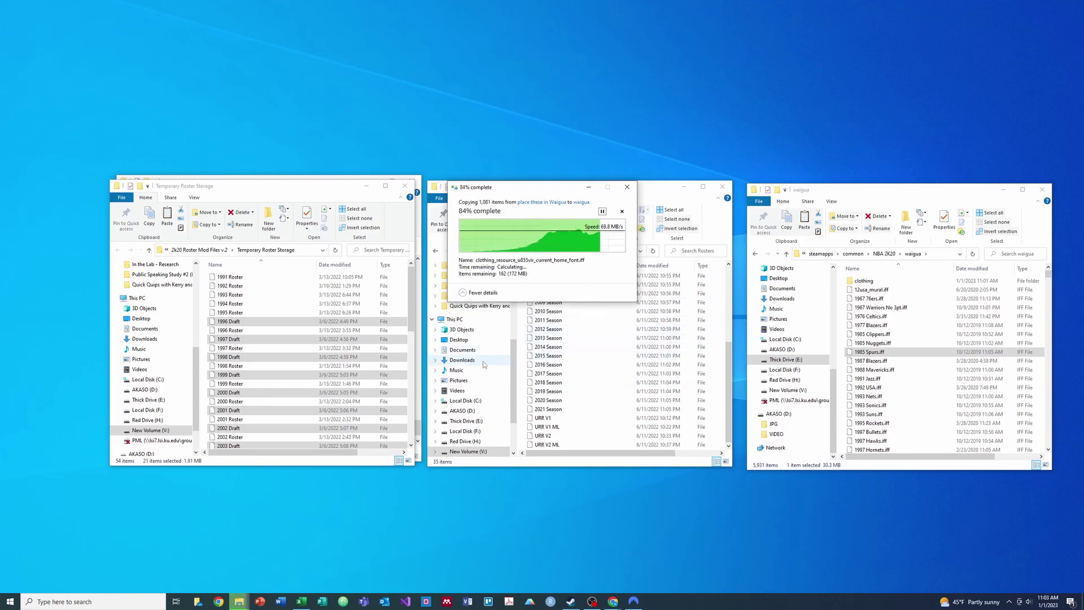
# Sort Temporary Roster Storage by date modified and delete the old roster files from URR V1 through 1999 Roster, keeping the Draft files
pyautogui.moveTo(726, 384); pyautogui.dragTo(729, 287)
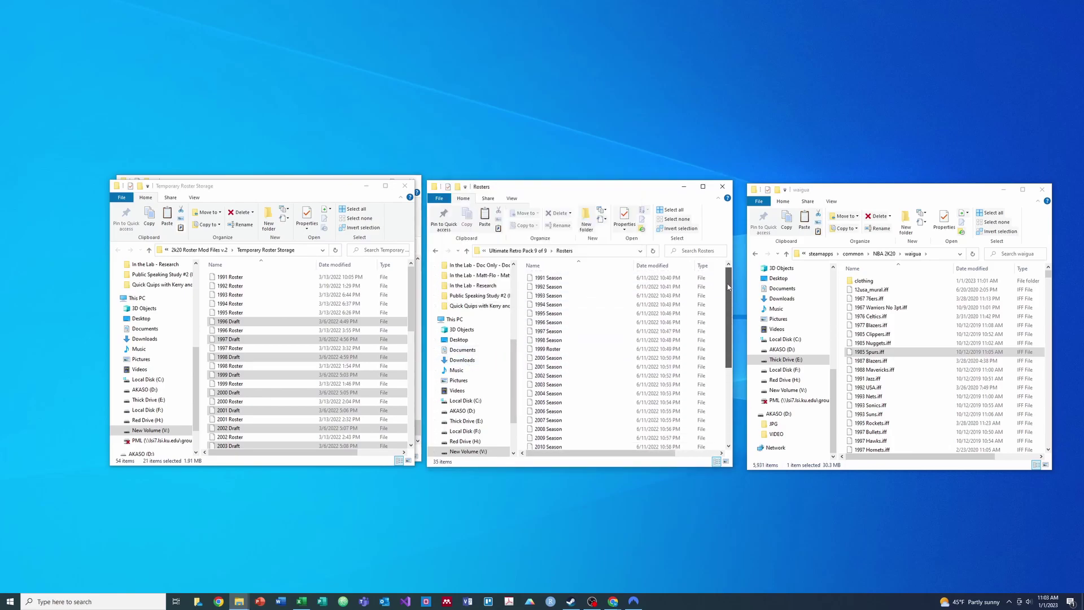
pyautogui.click(336, 265)
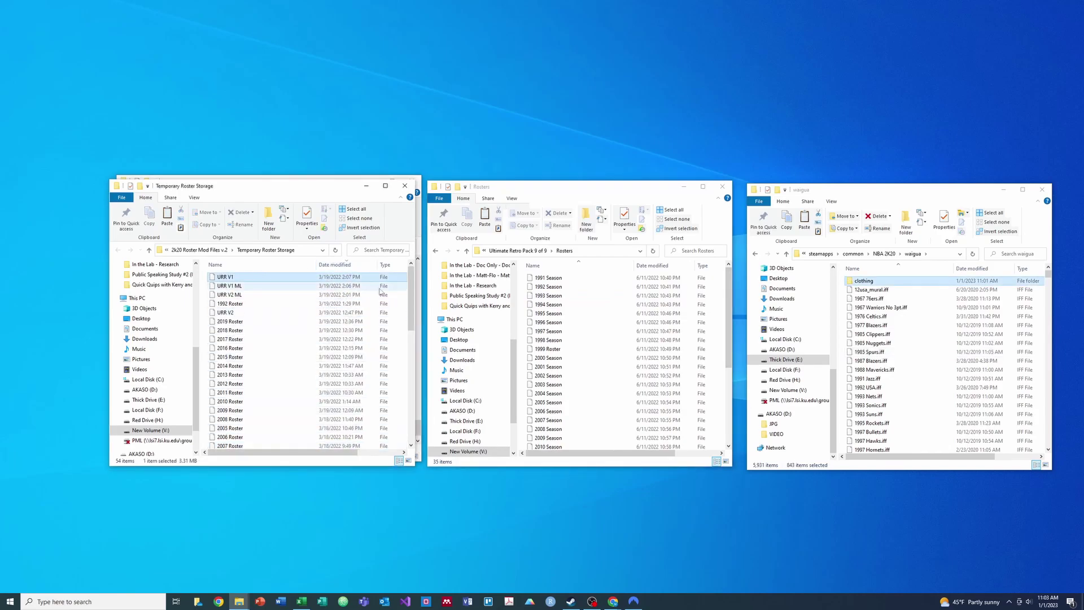
pyautogui.moveTo(415, 300); pyautogui.dragTo(416, 362)
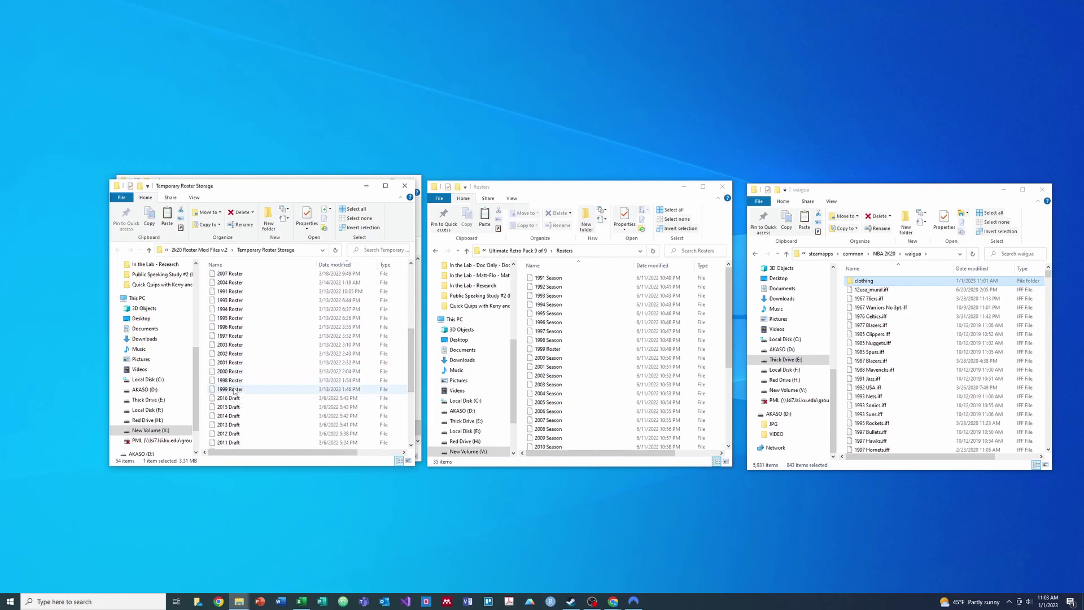
pyautogui.keyDown('shift'); pyautogui.click(233, 389); pyautogui.keyUp('shift')
pyautogui.press('Delete')
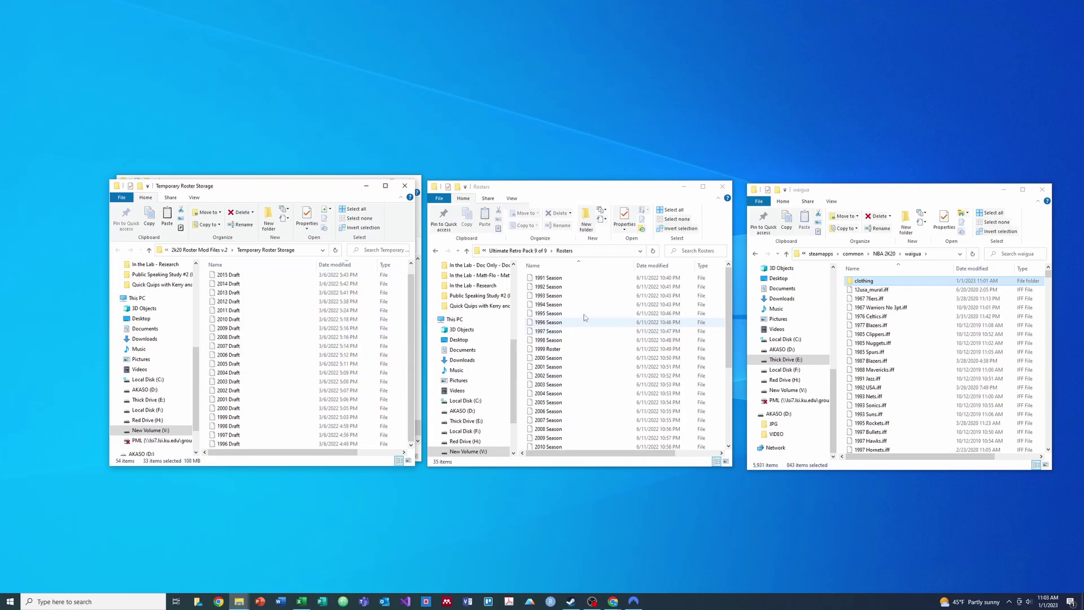
# Copy all files from Ultimate Retro Pack 9 of 9's Rosters folder, 1991 Season through URR V2 ML, into Temporary Roster Storage
pyautogui.click(591, 279)
pyautogui.moveTo(729, 349); pyautogui.dragTo(734, 425)
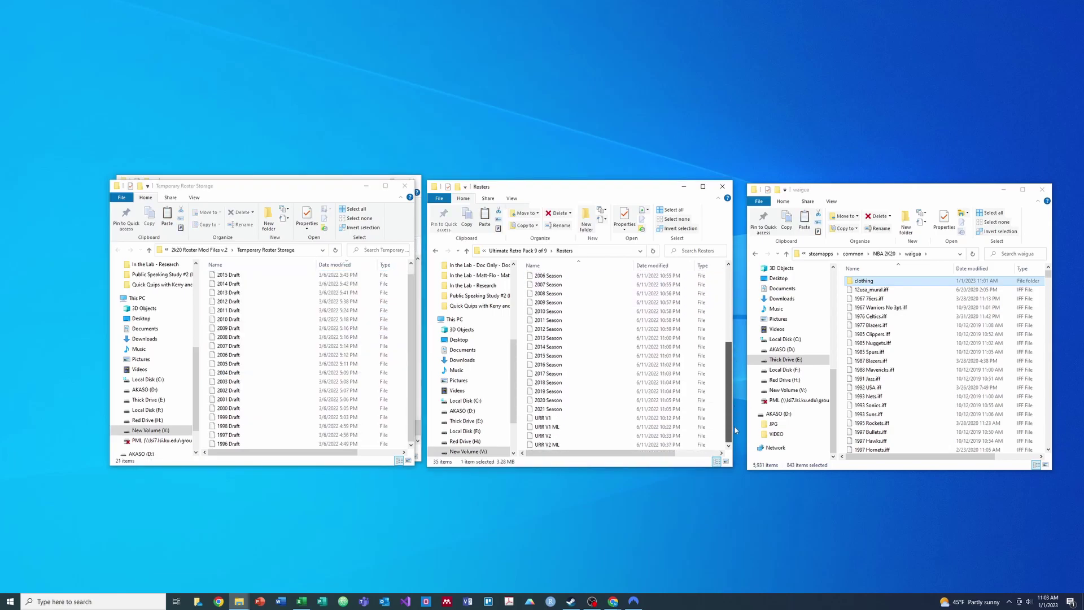
pyautogui.keyDown('shift'); pyautogui.click(595, 443); pyautogui.keyUp('shift')
pyautogui.moveTo(597, 447); pyautogui.dragTo(281, 365)
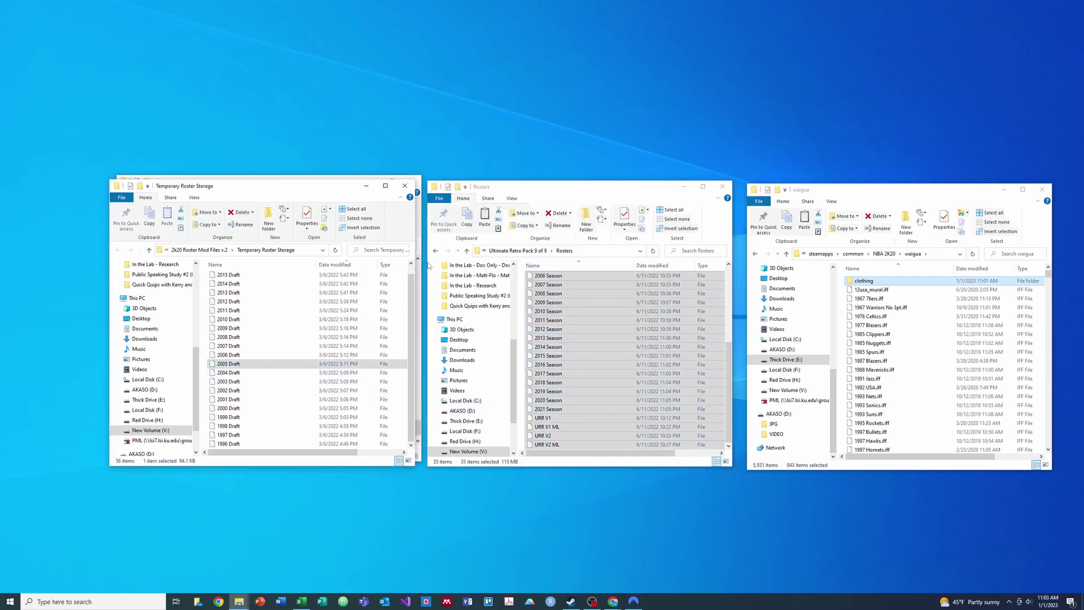
# Copy the clothing folder and all files from Ultimate Retro Pack 9 of 9's "drag these files" folder into waigua
pyautogui.click(518, 250)
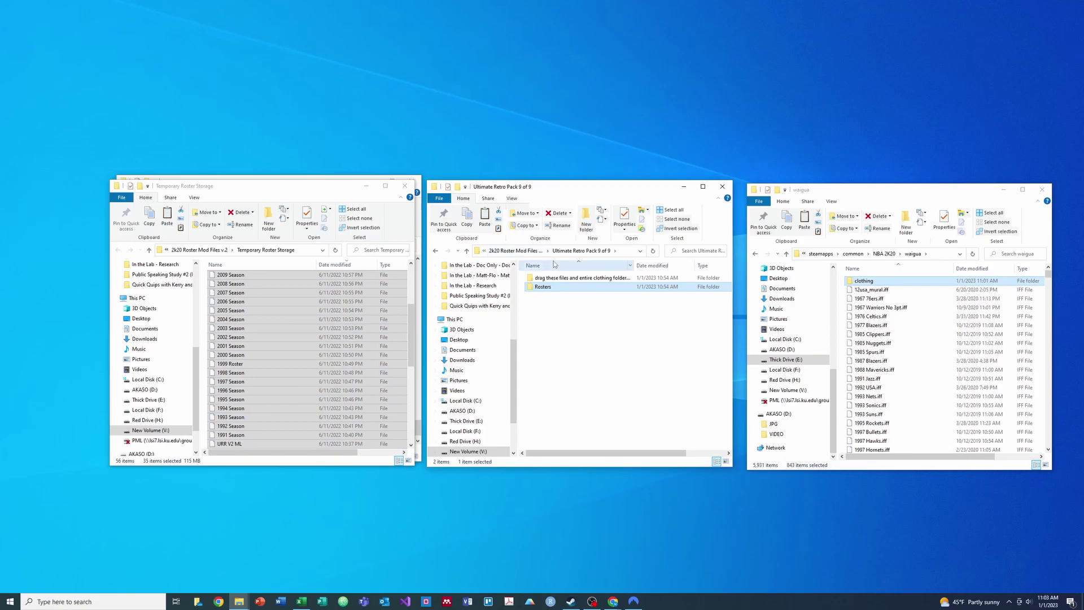
pyautogui.doubleClick(547, 278)
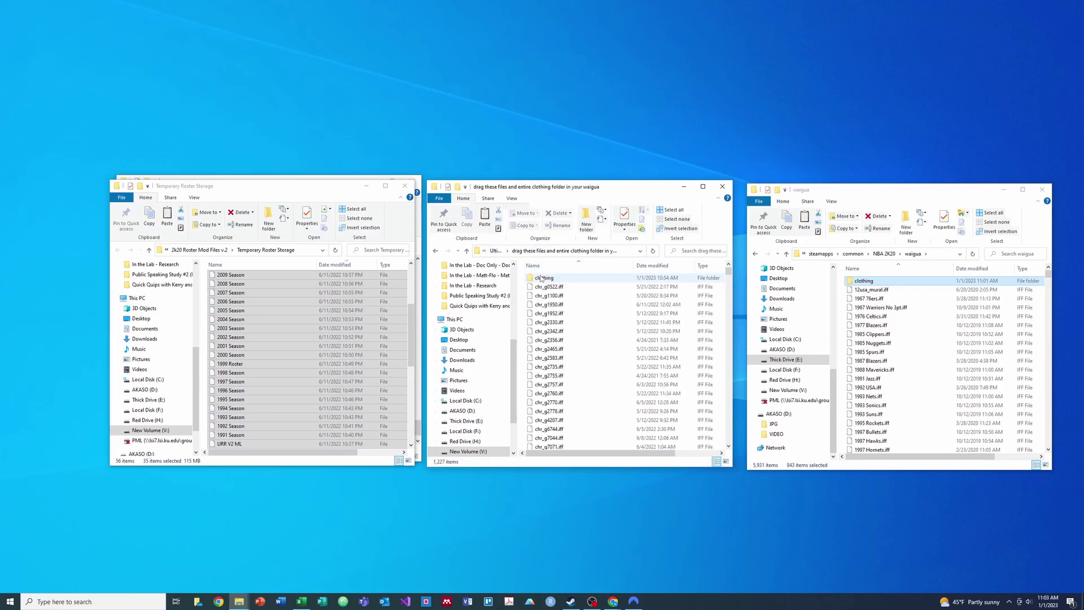
pyautogui.click(548, 278)
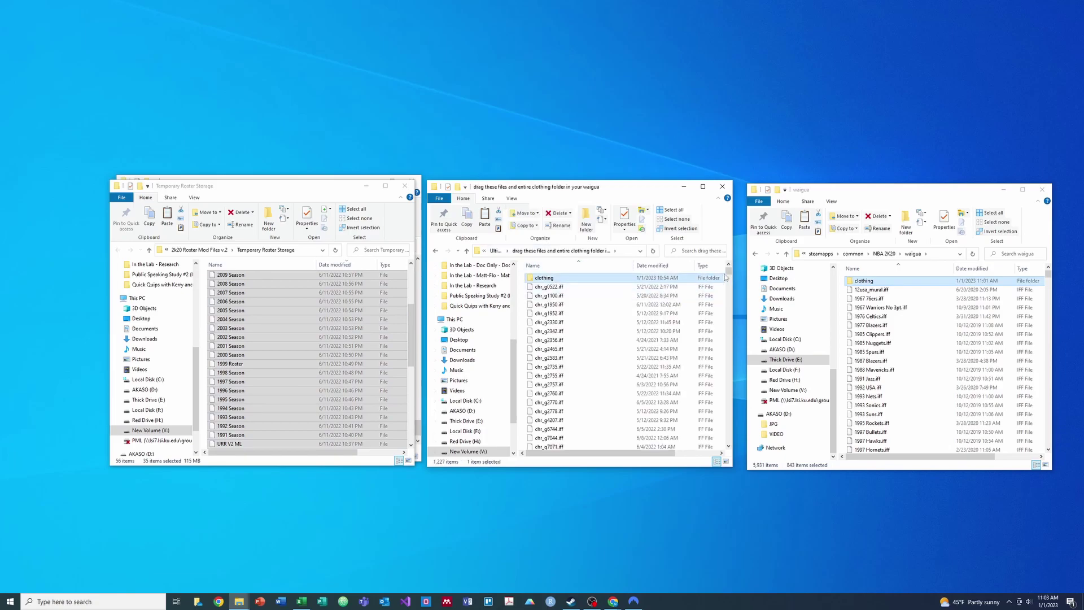
pyautogui.press('End')
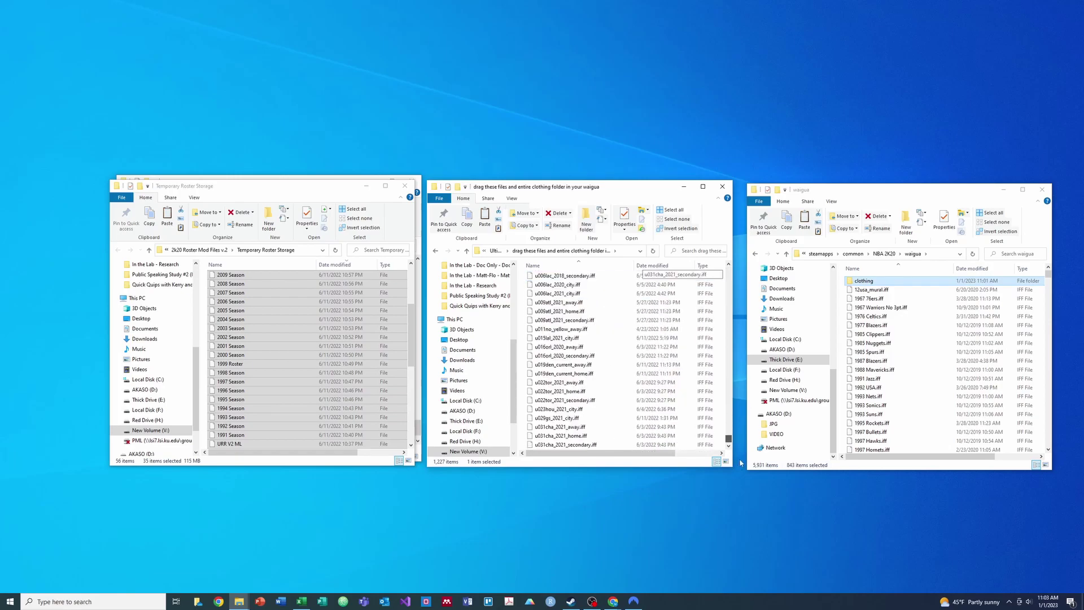
pyautogui.keyDown('shift'); pyautogui.click(662, 445); pyautogui.keyUp('shift')
pyautogui.click(975, 396)
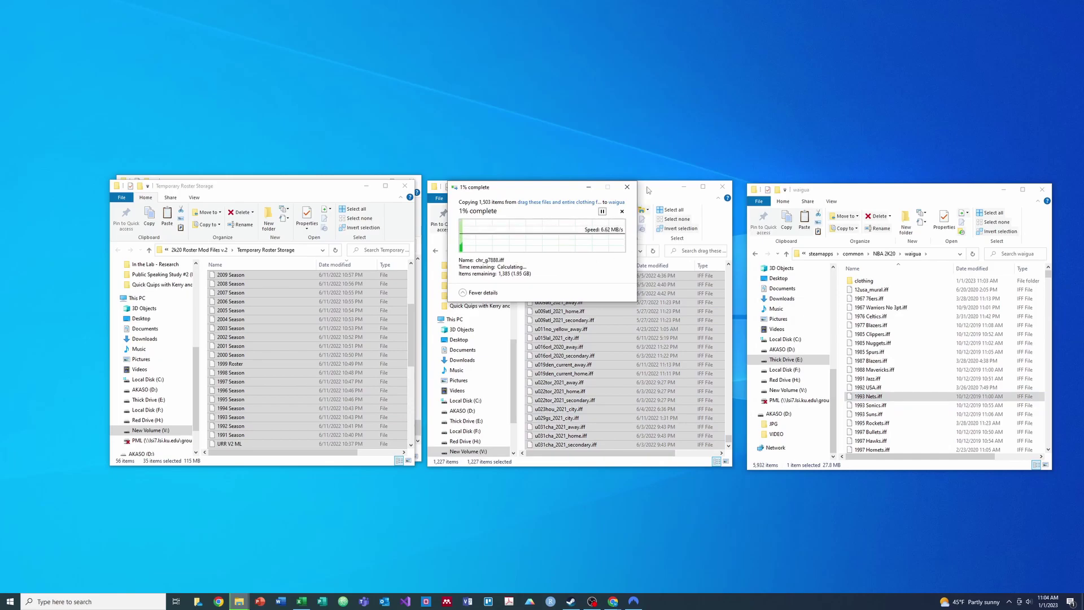
# Go back to 2k20 Roster Mod Files v.2 and open the Rosters folder of Ultimate Retro Pack 10 of 10
pyautogui.click(647, 189)
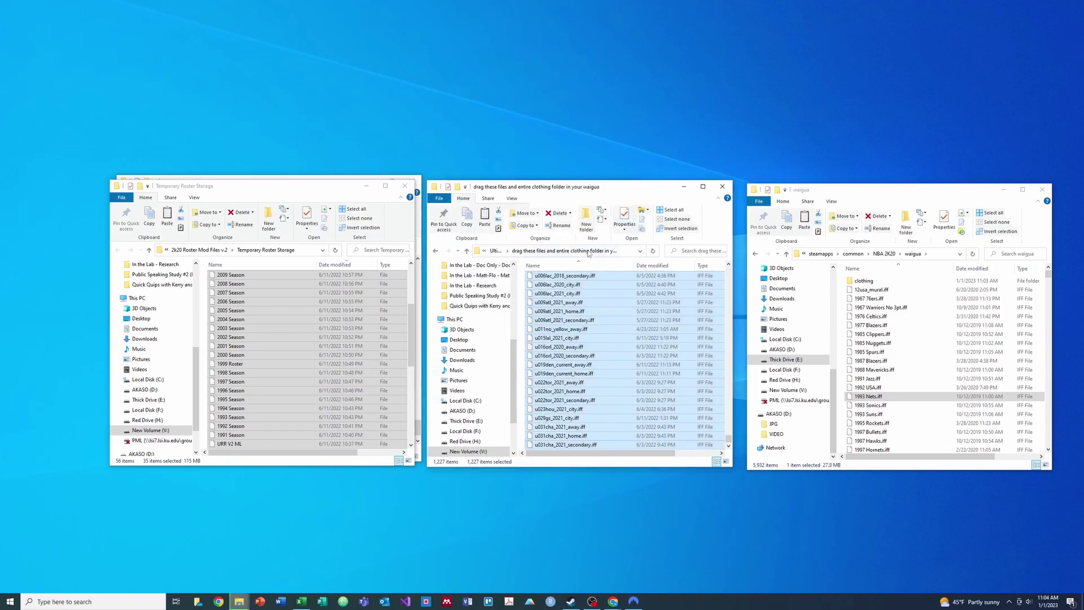
pyautogui.click(499, 252)
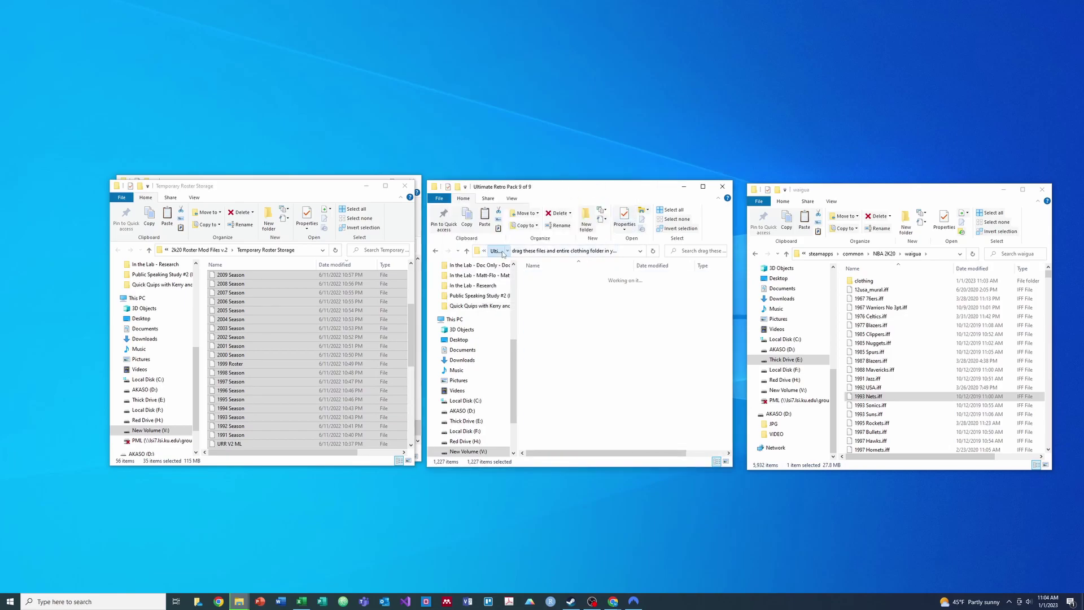
pyautogui.click(529, 251)
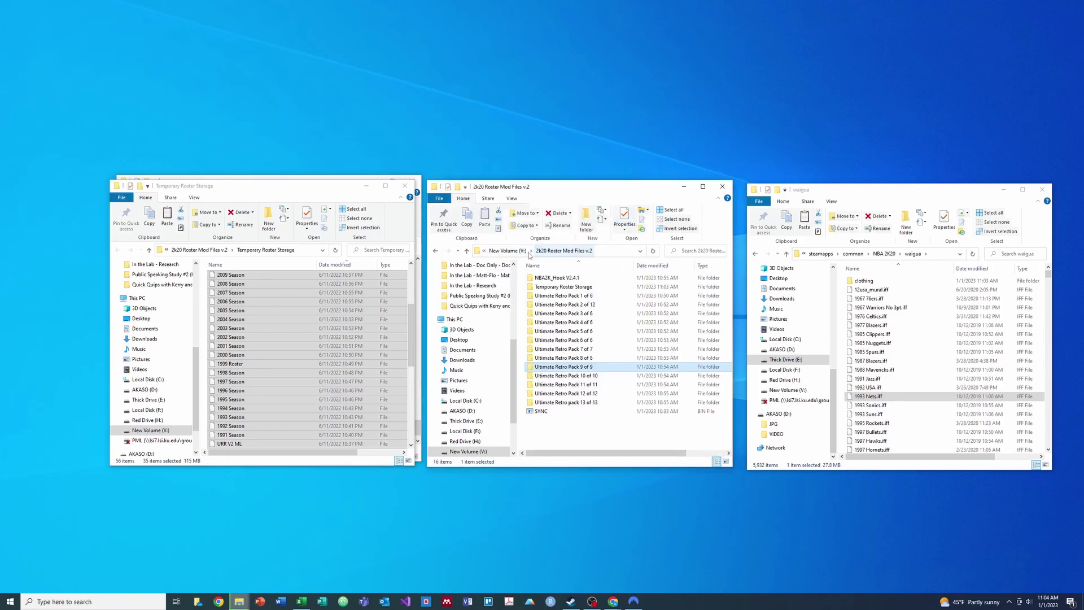
pyautogui.doubleClick(566, 380)
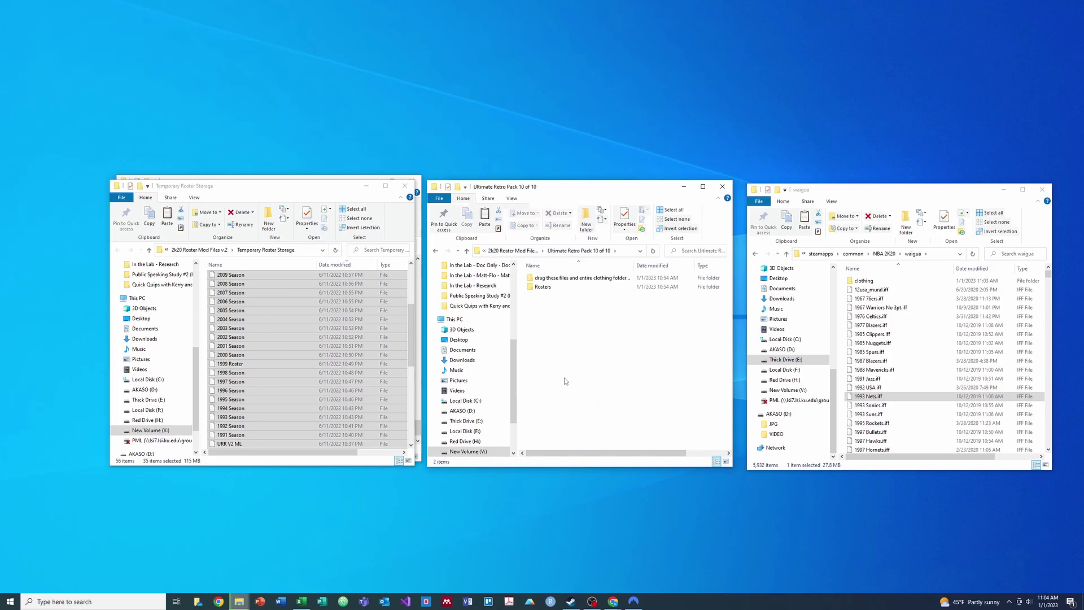
pyautogui.doubleClick(551, 289)
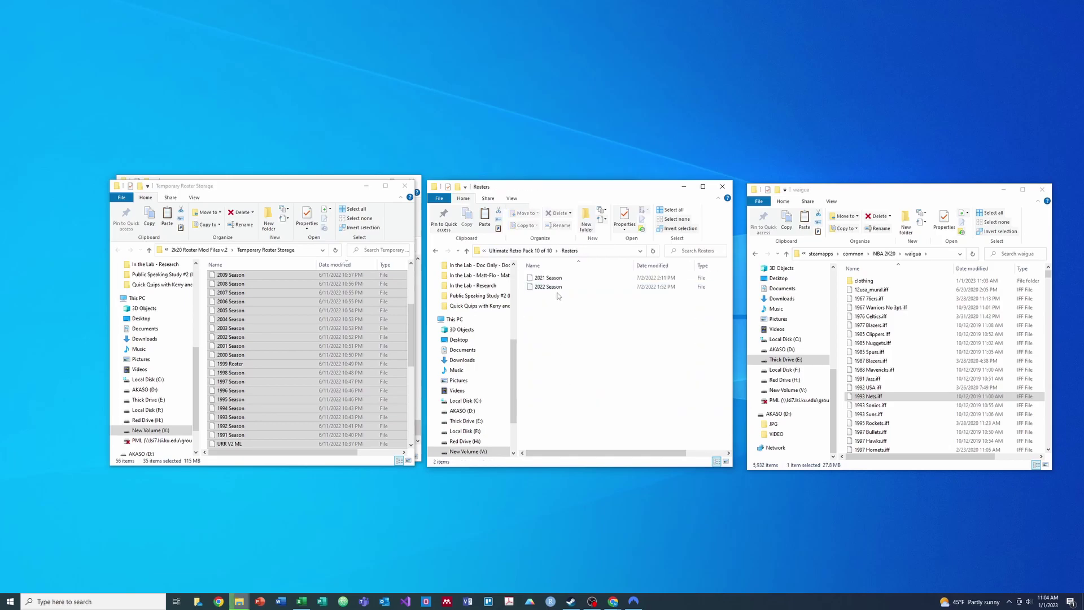
# Copy 2021 Season and 2022 Season from Ultimate Retro Pack 10 of 10's Rosters folder into Temporary Roster Storage, replacing the existing 2021 Season
pyautogui.moveTo(408, 336); pyautogui.dragTo(412, 305)
pyautogui.click(555, 351)
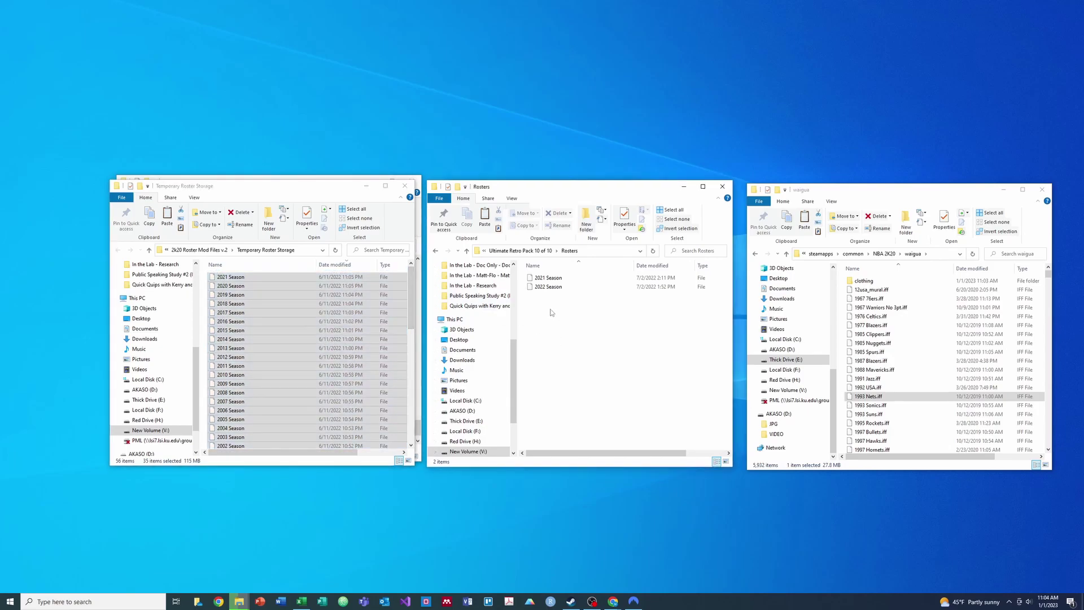
pyautogui.moveTo(552, 307); pyautogui.dragTo(551, 280)
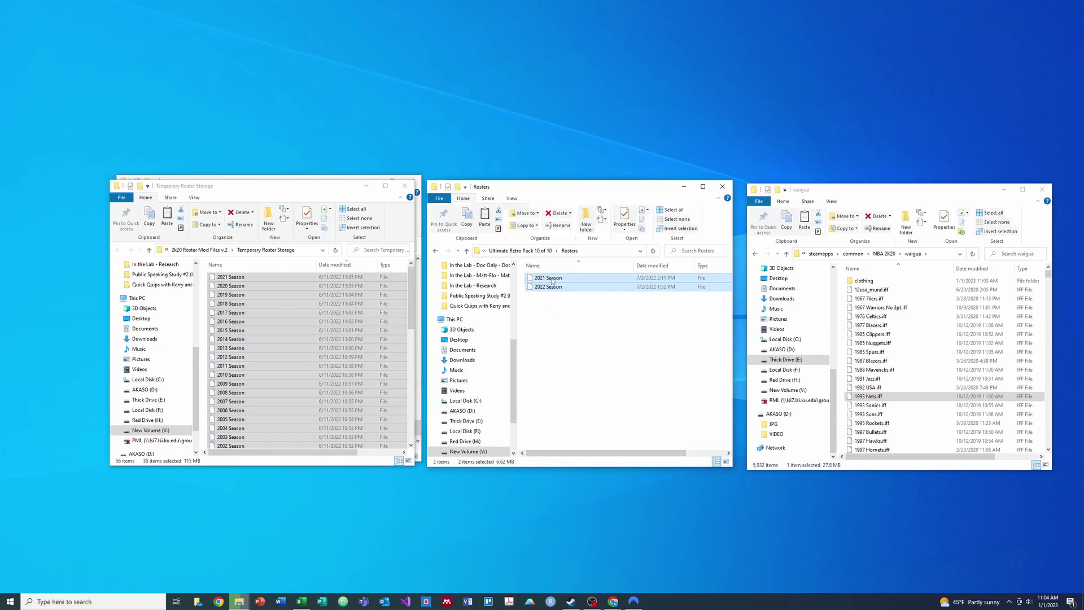
pyautogui.click(326, 342)
pyautogui.hotkey('ctrl', 'v')
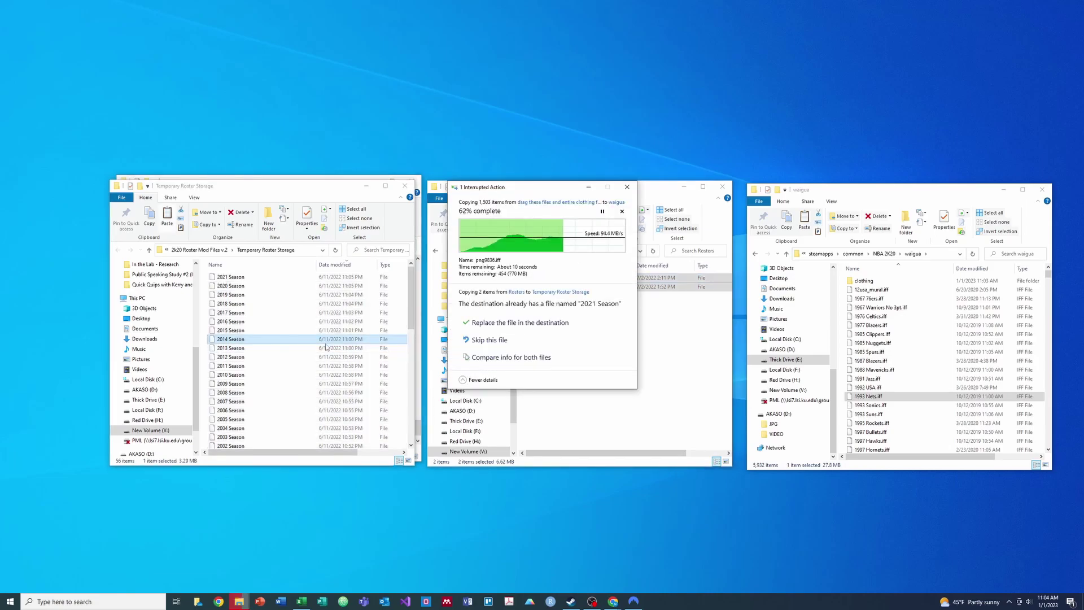
pyautogui.click(513, 323)
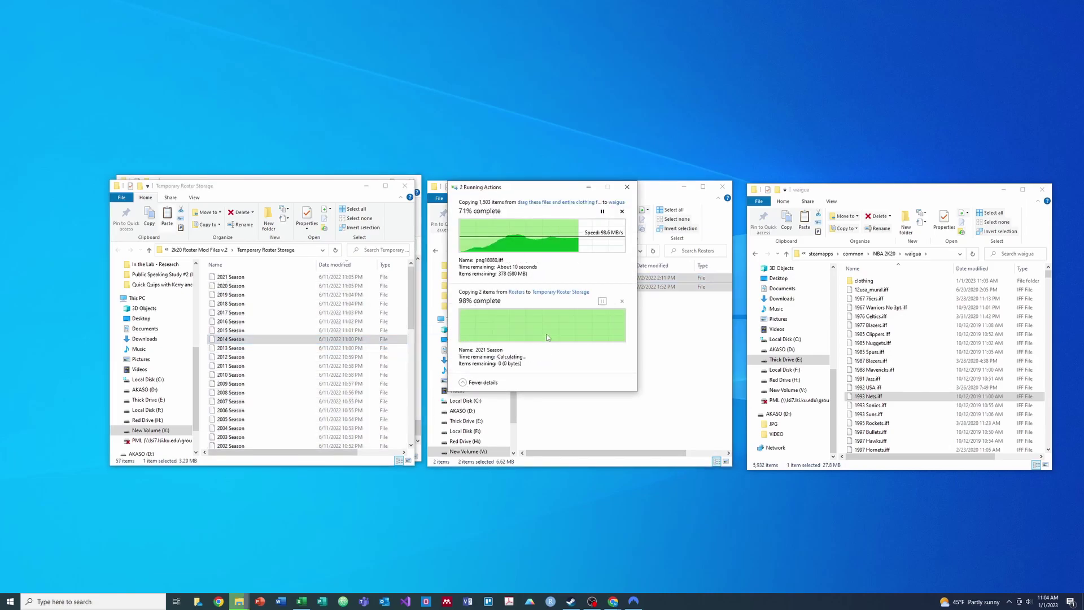
# Open Ultimate Retro Pack 10 of 10's "drag these files" folder and let the pending waigua copy replace the duplicate files
pyautogui.click(538, 251)
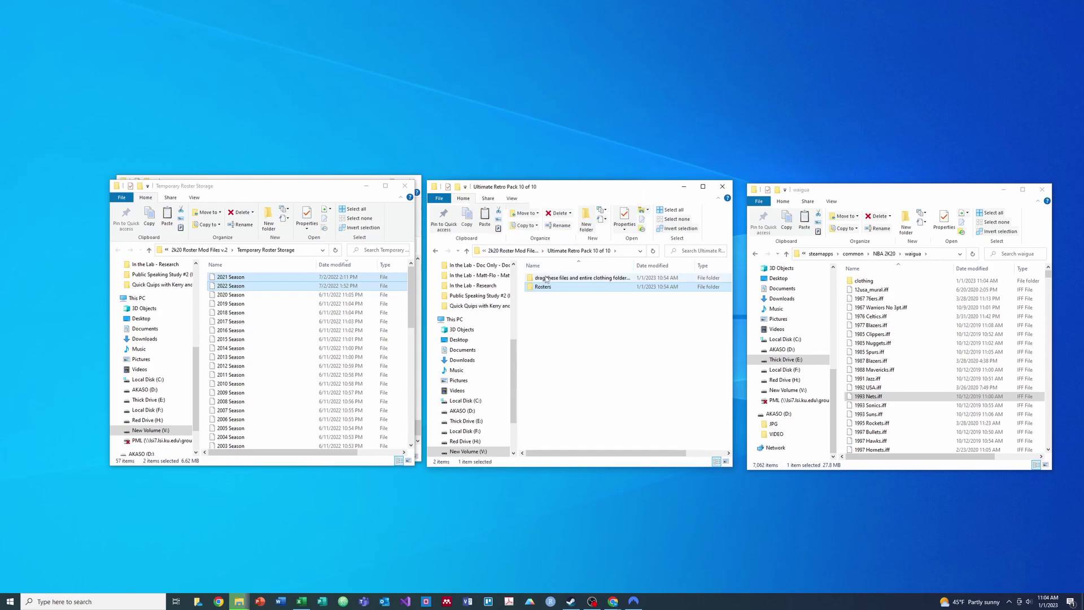
pyautogui.doubleClick(551, 286)
pyautogui.click(545, 277)
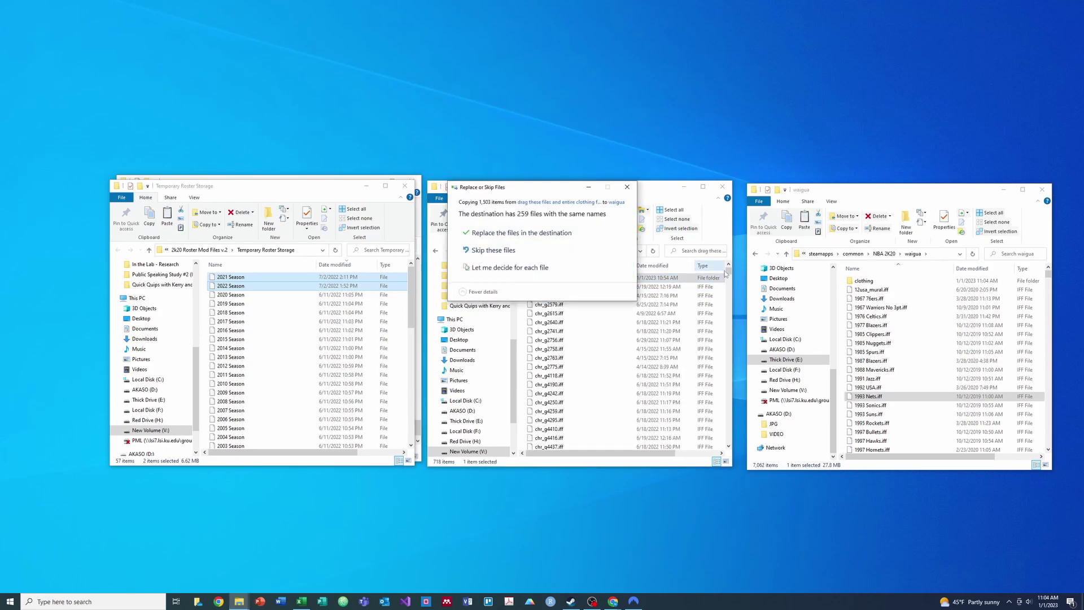
pyautogui.click(489, 236)
# Copy the clothing folder and all files from Ultimate Retro Pack 10 of 10's "drag these files" folder into waigua
pyautogui.moveTo(728, 272); pyautogui.dragTo(729, 462)
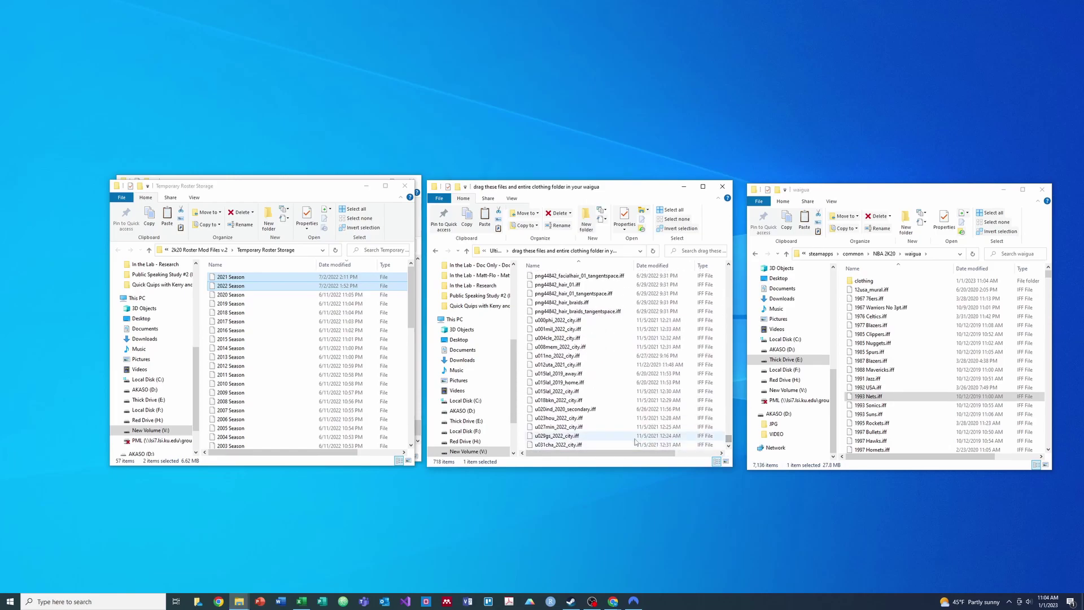
pyautogui.hotkey('ctrl', 'a')
pyautogui.moveTo(728, 442); pyautogui.dragTo(728, 271)
pyautogui.click(940, 361)
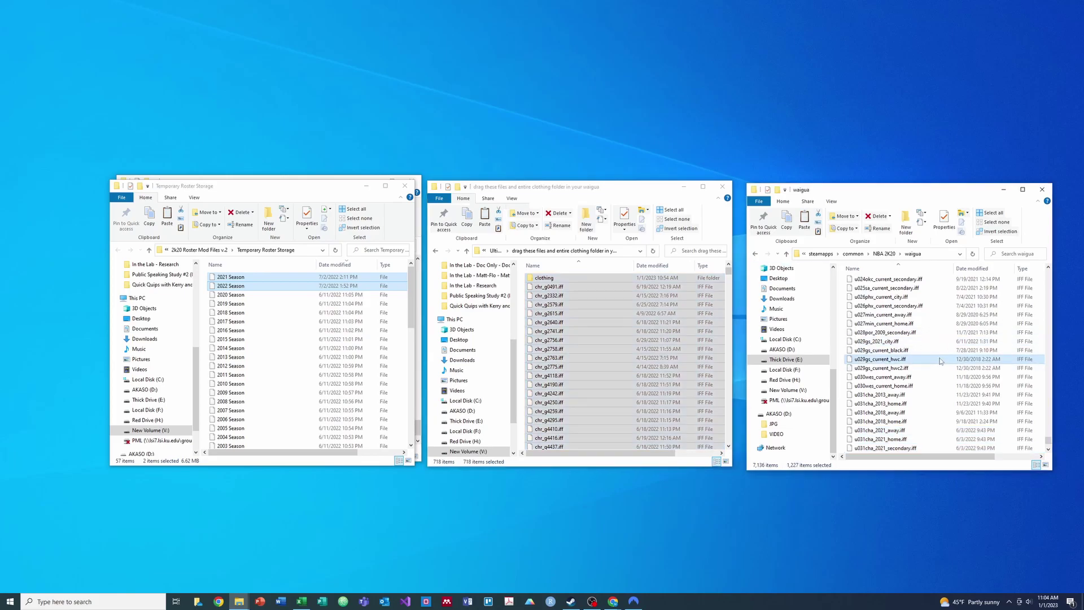
pyautogui.hotkey('ctrl', 'v')
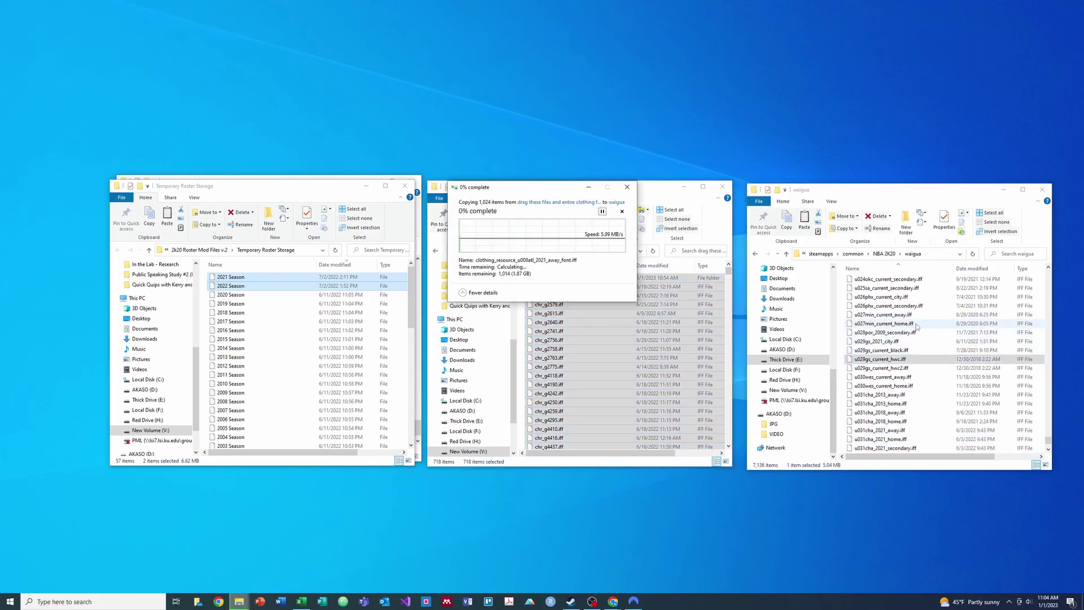
# Go back to 2k20 Roster Mod Files v.2 and open "Rosters updated as of 8-22" in Ultimate Retro Pack 11 of 11
pyautogui.click(646, 195)
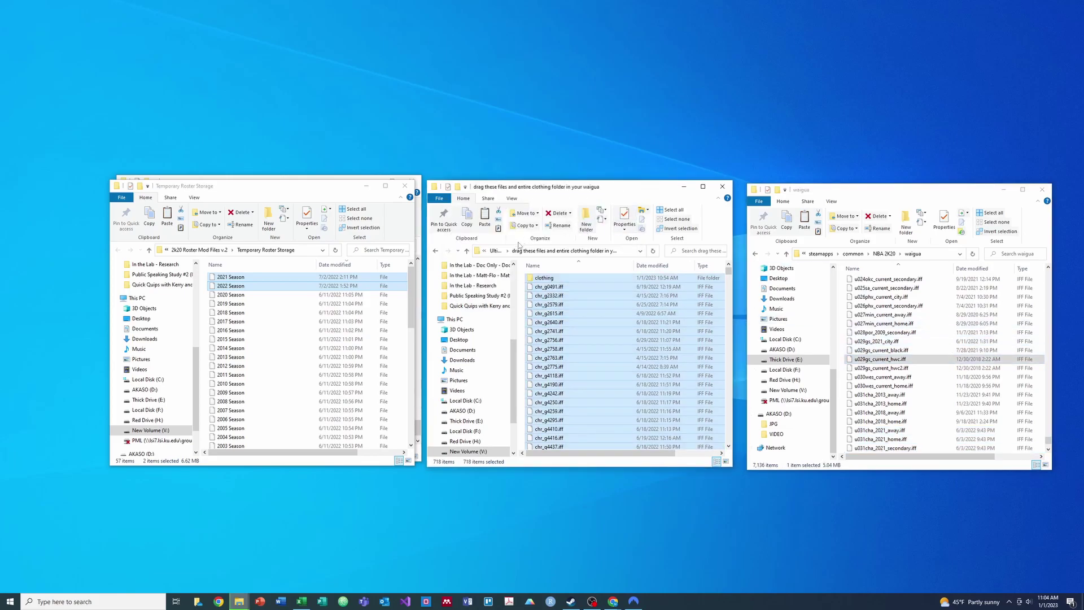
pyautogui.click(501, 254)
pyautogui.click(504, 253)
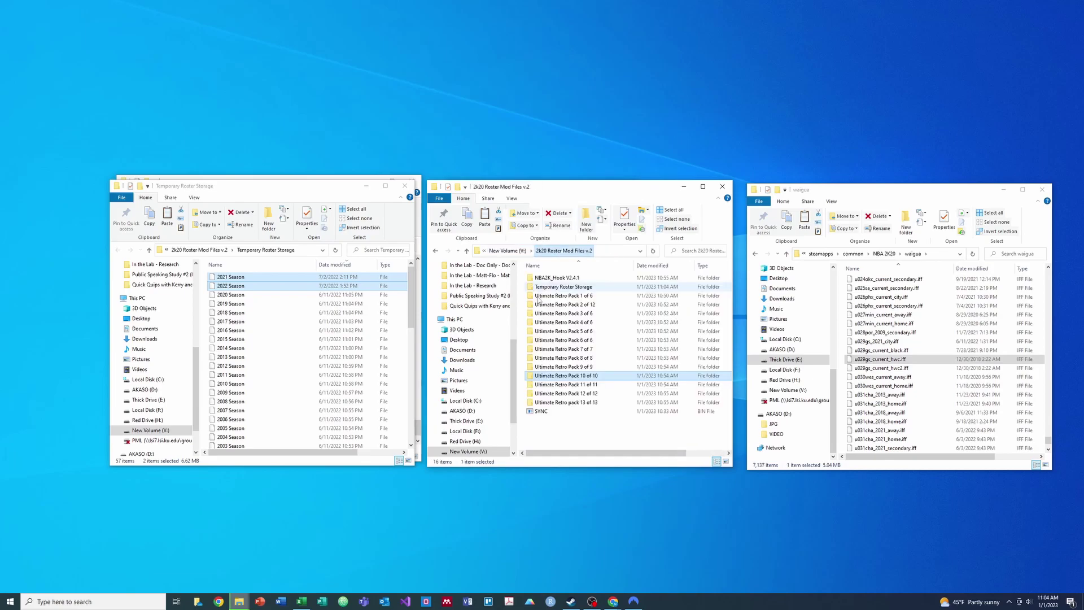
pyautogui.doubleClick(562, 384)
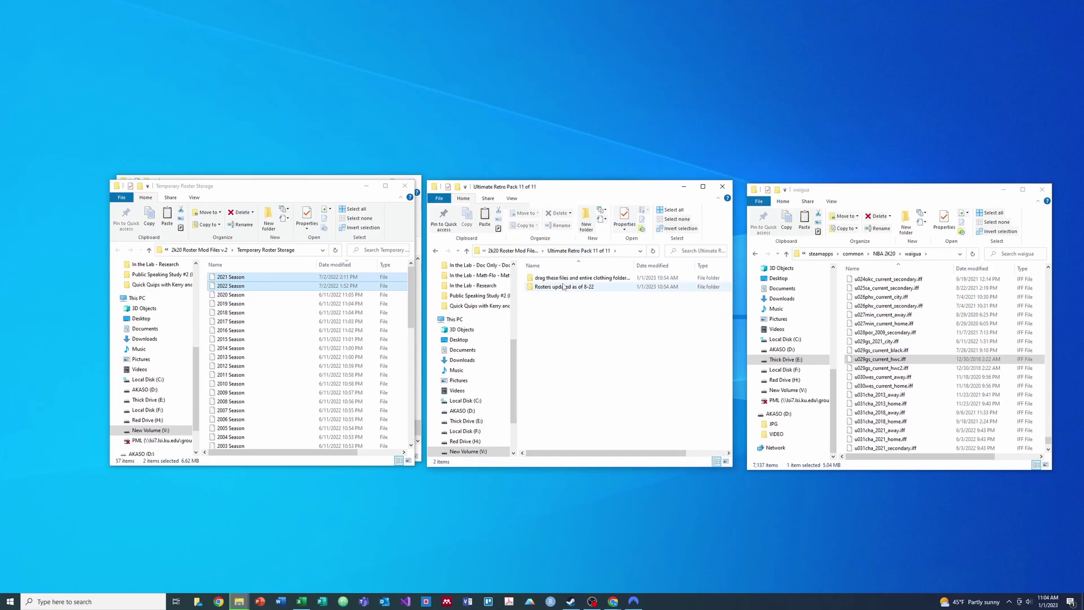
pyautogui.doubleClick(565, 287)
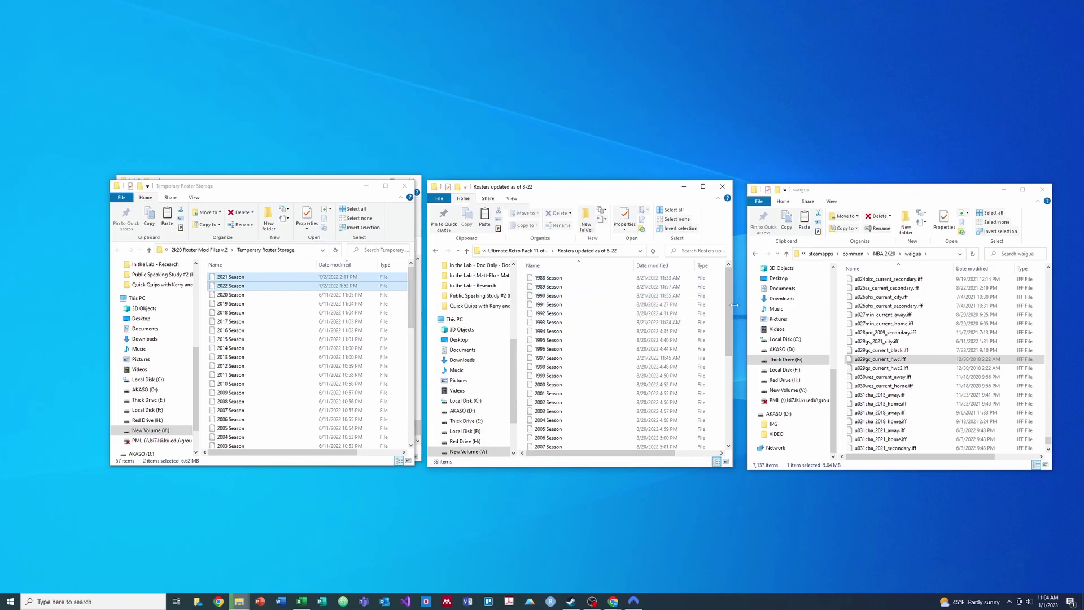
# Copy all rosters, 1988 Season through URR V2 ML, into Temporary Roster Storage, replacing duplicates there and in the pending waigua copy
pyautogui.moveTo(731, 299); pyautogui.dragTo(737, 345)
pyautogui.moveTo(740, 383); pyautogui.dragTo(740, 394)
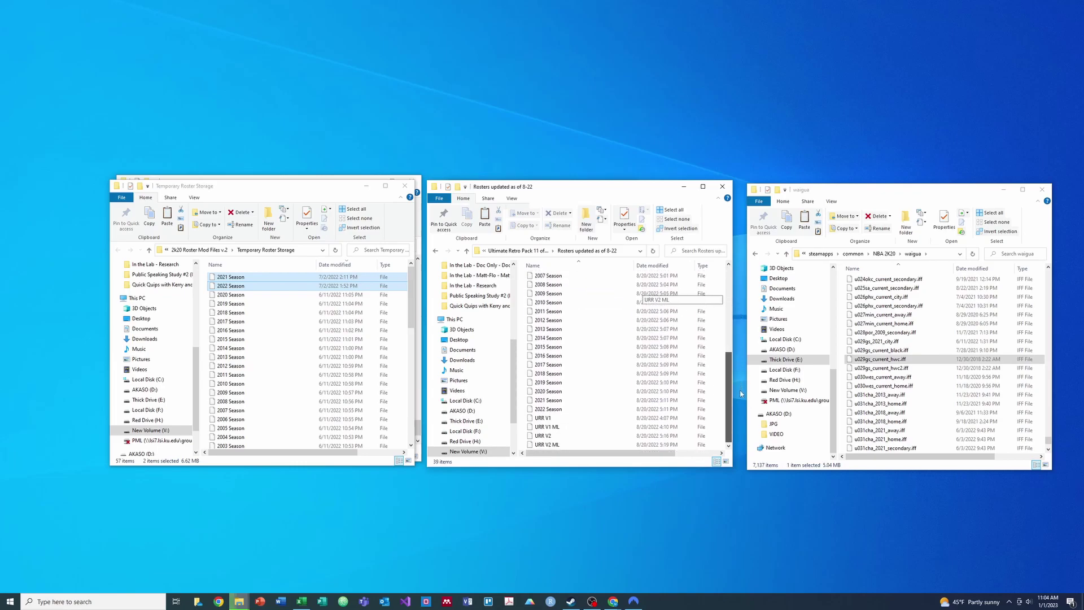
pyautogui.click(565, 445)
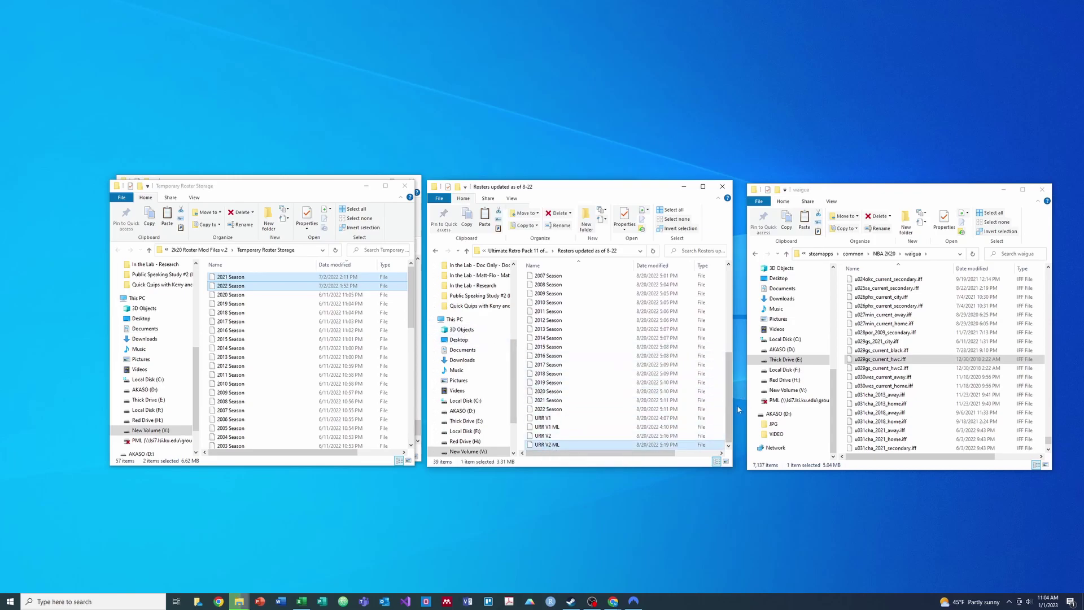
pyautogui.moveTo(730, 409); pyautogui.dragTo(731, 321)
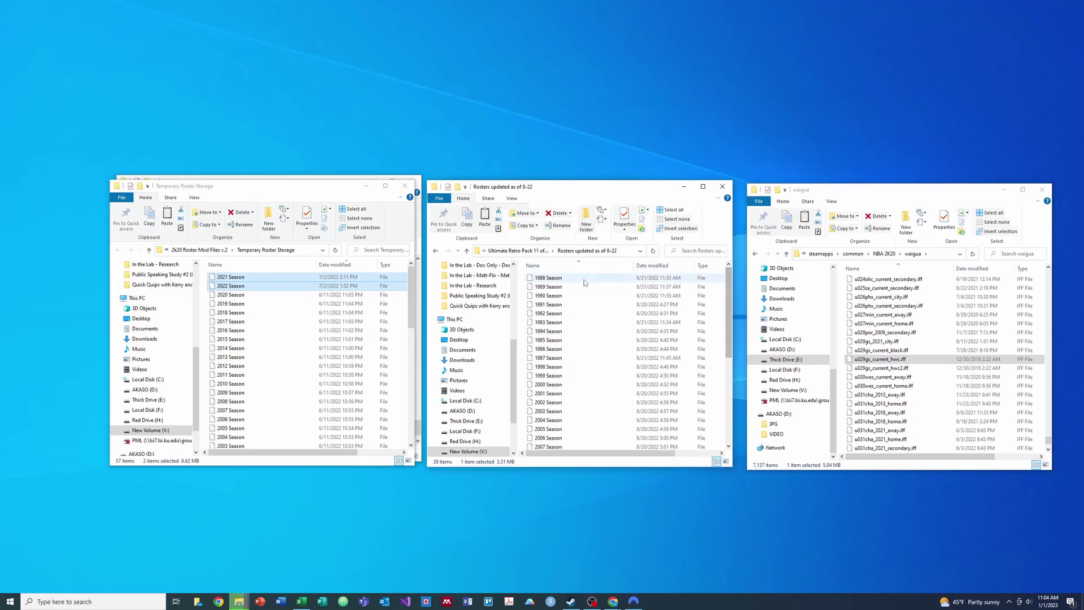
pyautogui.keyDown('shift'); pyautogui.click(583, 283); pyautogui.keyUp('shift')
pyautogui.click(341, 320)
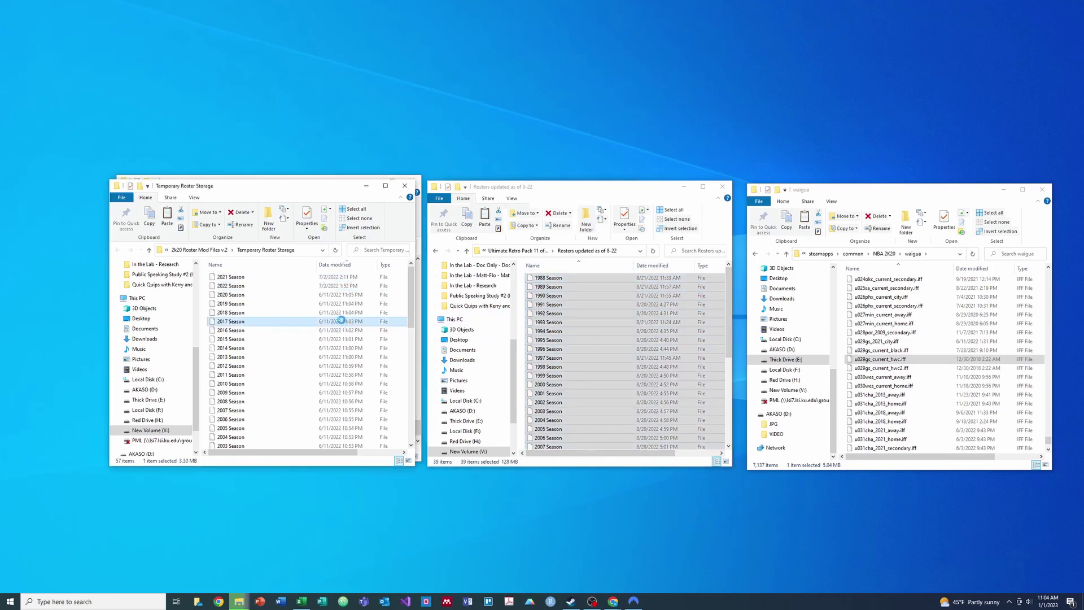
pyautogui.hotkey('ctrl', 'v')
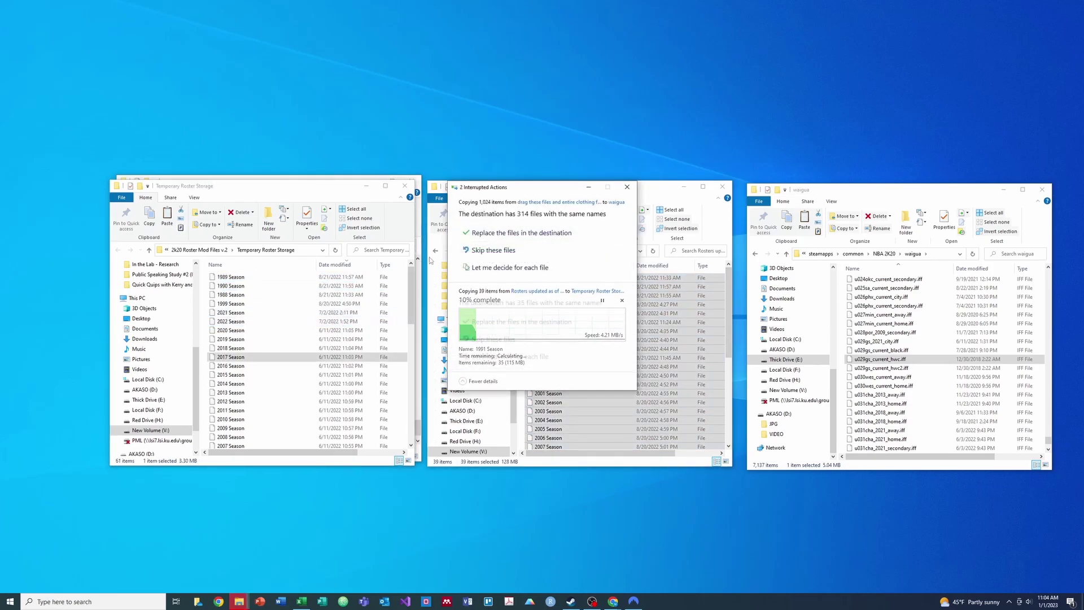
pyautogui.click(529, 234)
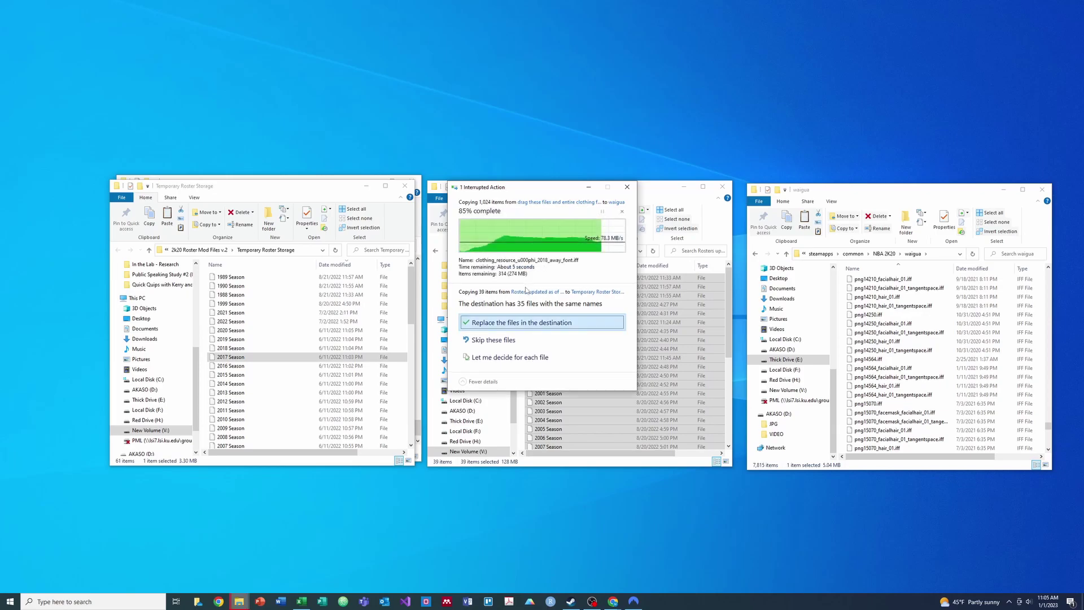
pyautogui.click(526, 322)
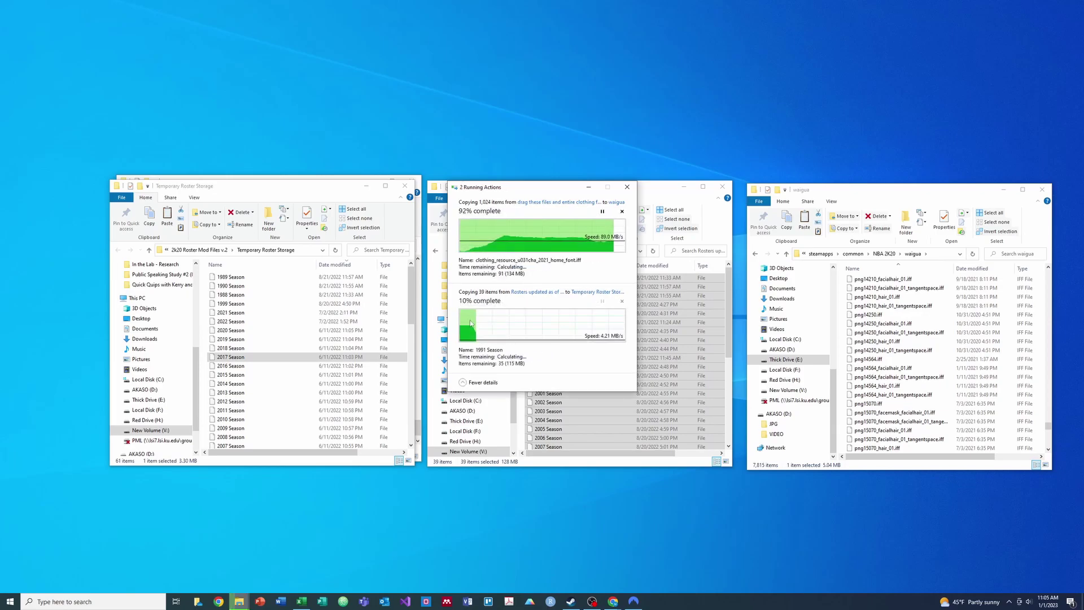
# Sort the files in Temporary Roster Storage by name in descending order
pyautogui.click(399, 305)
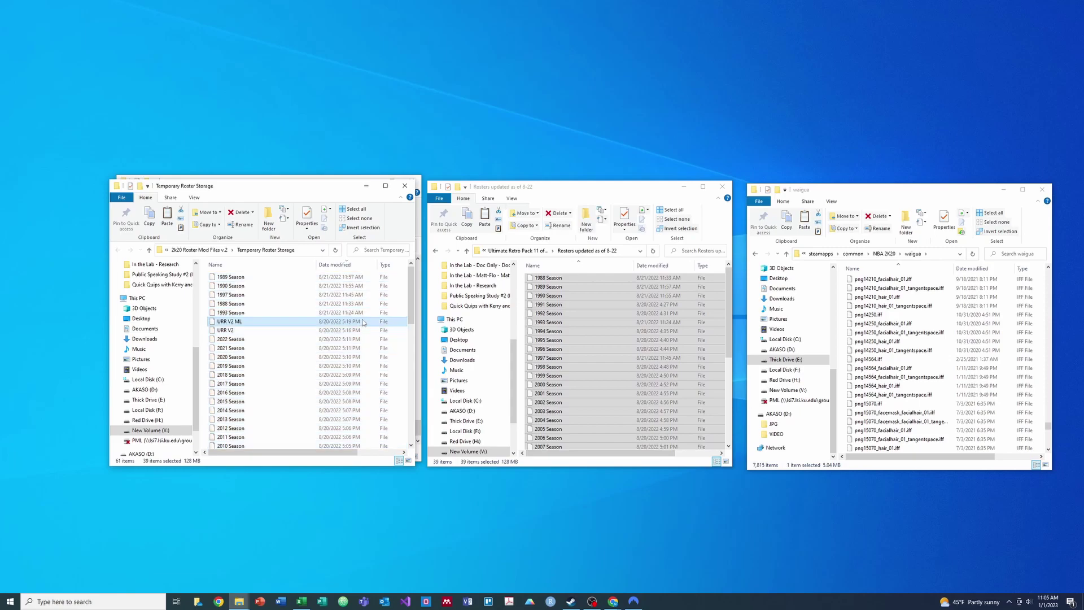
pyautogui.moveTo(407, 303)
pyautogui.mouseDown()
pyautogui.moveTo(426, 427)
pyautogui.moveTo(422, 314)
pyautogui.mouseUp()
pyautogui.click(282, 266)
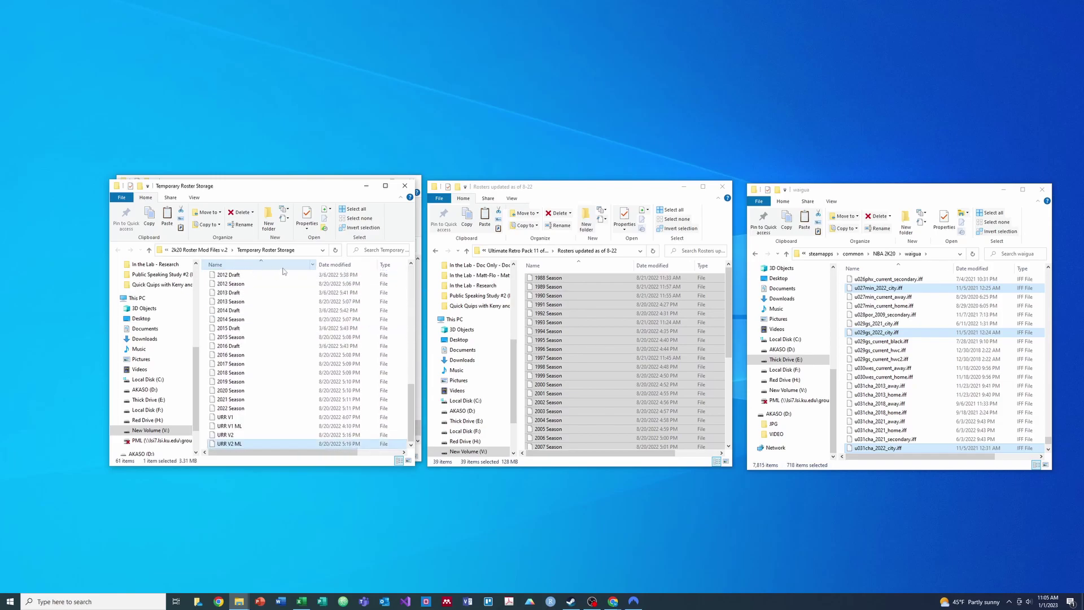
pyautogui.click(284, 267)
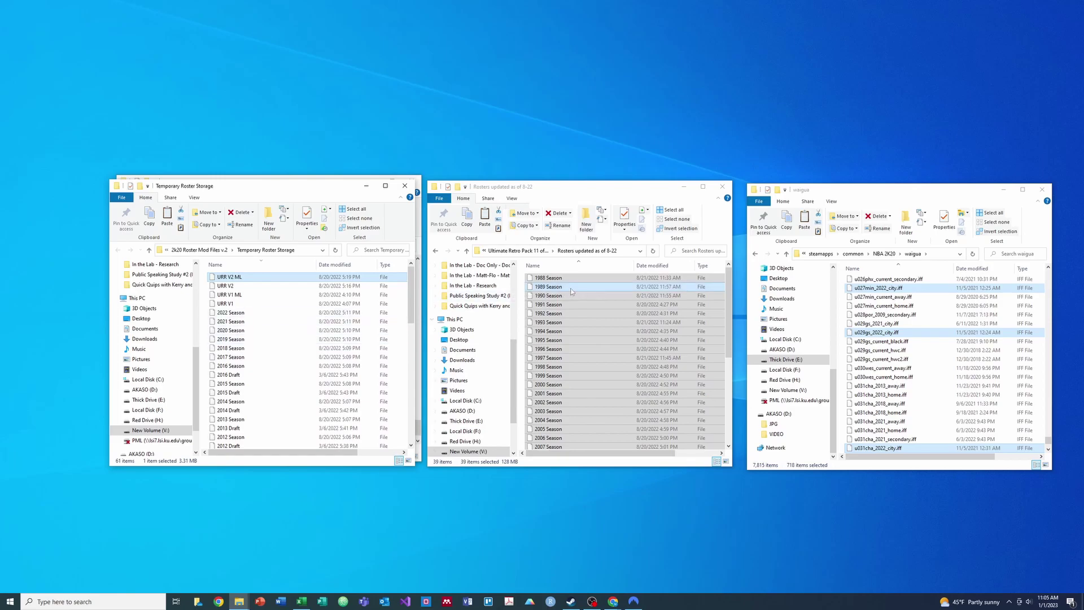
# Copy the clothing folder and all files from Ultimate Retro Pack 11 of 11's "drag these files" folder into waigua
pyautogui.click(552, 250)
pyautogui.click(559, 286)
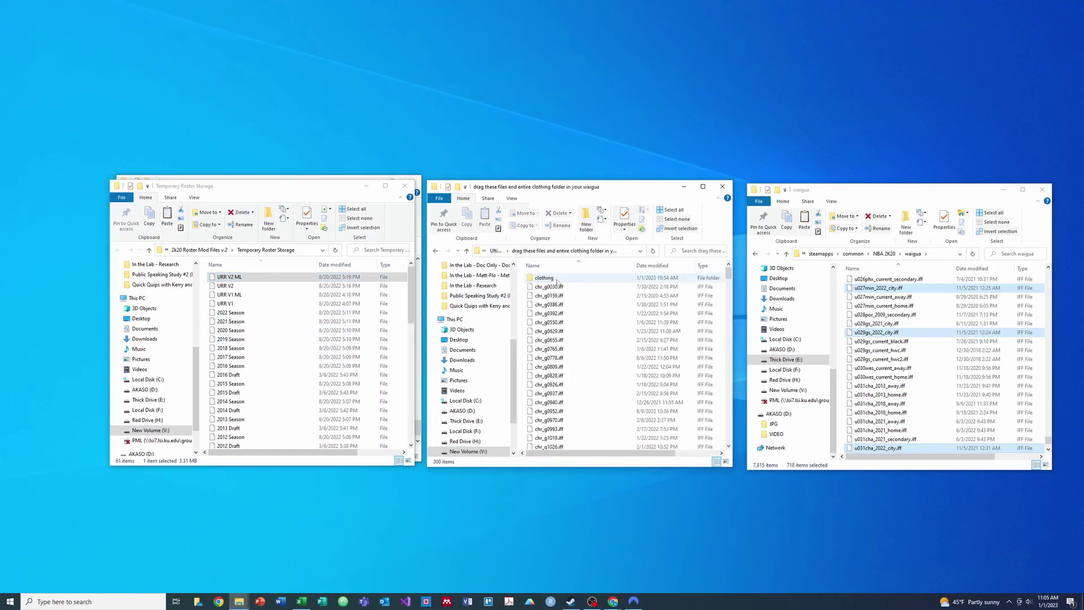
pyautogui.click(557, 279)
pyautogui.moveTo(729, 276); pyautogui.dragTo(729, 444)
pyautogui.keyDown('shift'); pyautogui.click(570, 445); pyautogui.keyUp('shift')
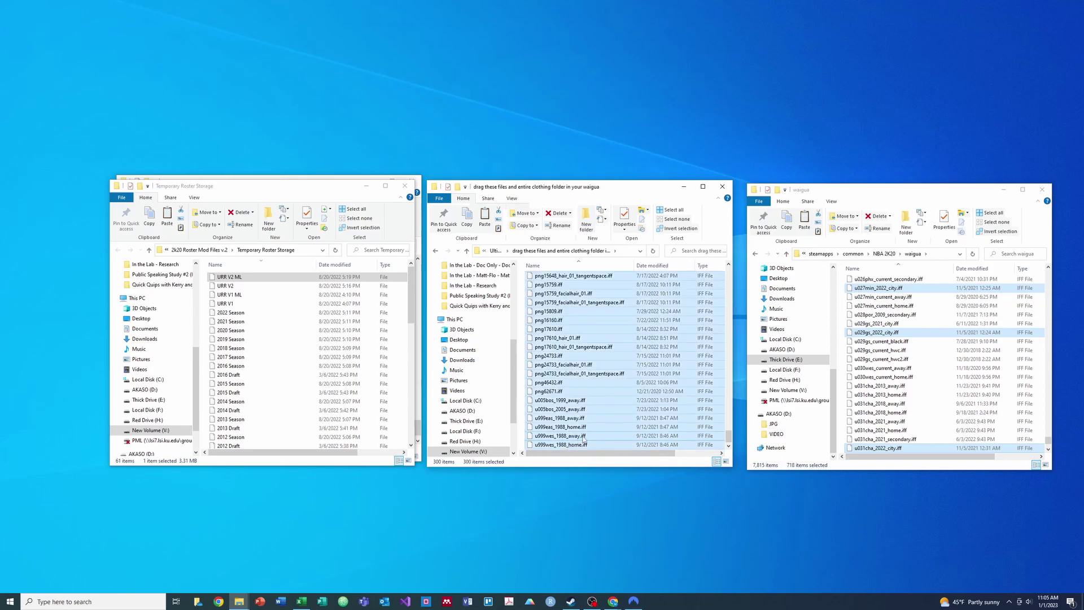
pyautogui.click(915, 402)
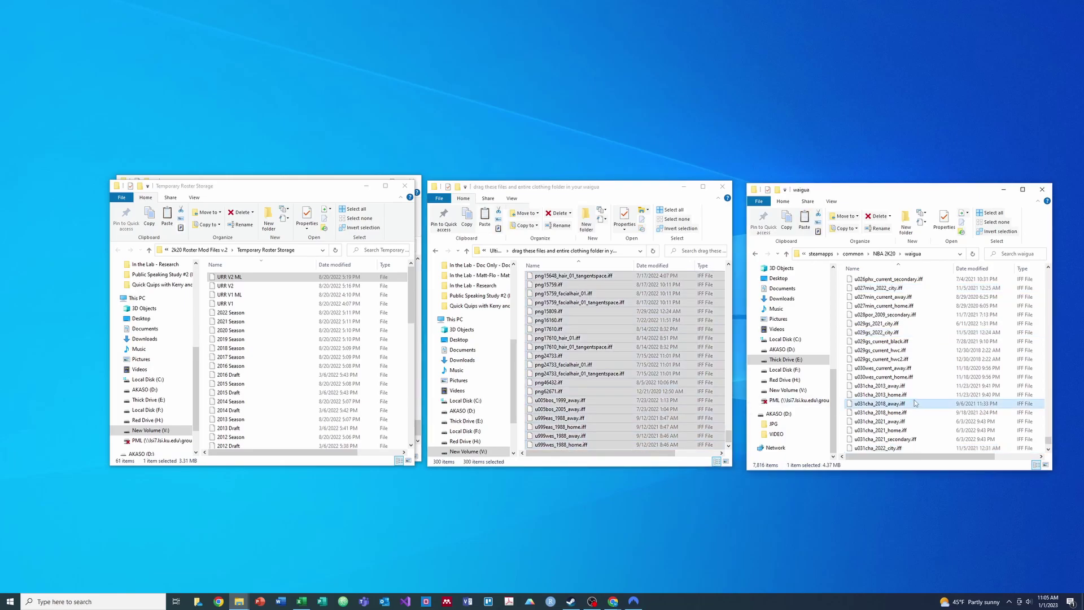
pyautogui.hotkey('ctrl', 'v')
# Go back to 2k20 Roster Mod Files v.2 and open the "1988-1995 draft classes" folder in Ultimate Retro Pack 12 of 12
pyautogui.click(657, 193)
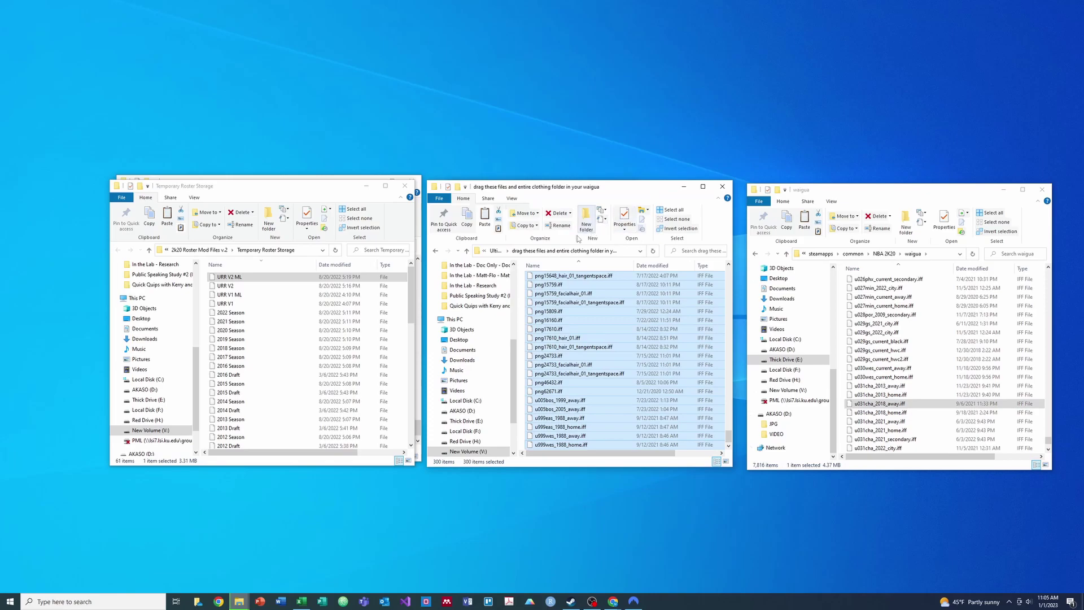
pyautogui.click(500, 251)
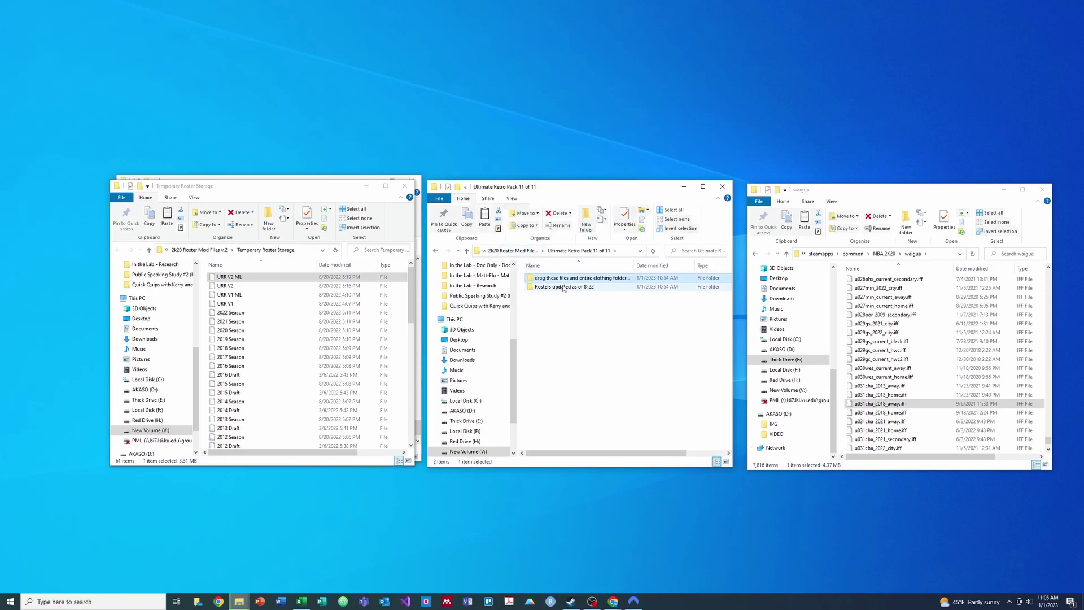
pyautogui.click(524, 251)
pyautogui.doubleClick(580, 394)
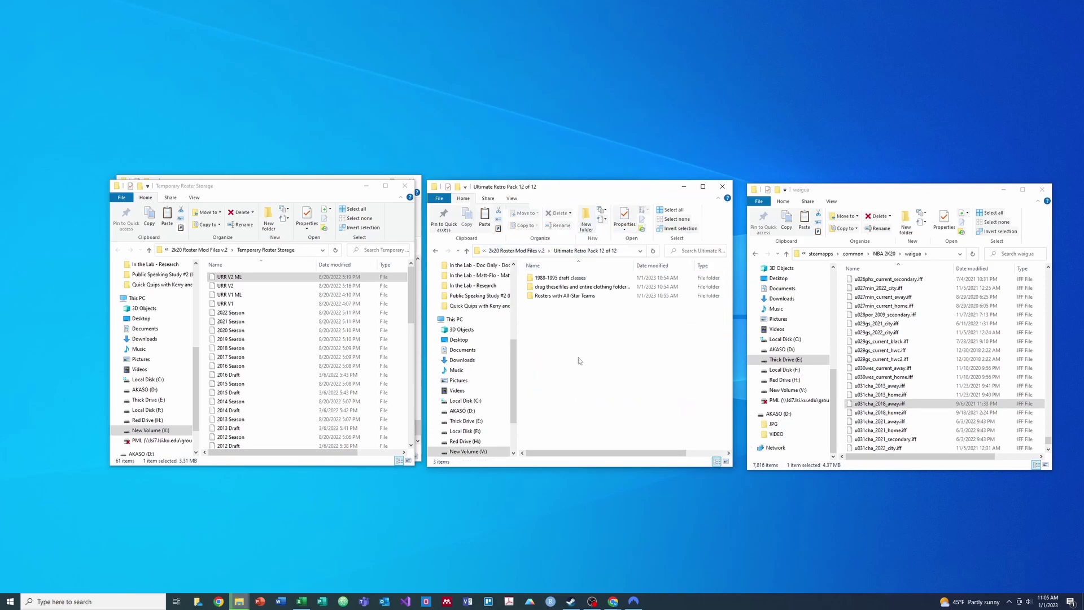
pyautogui.doubleClick(583, 276)
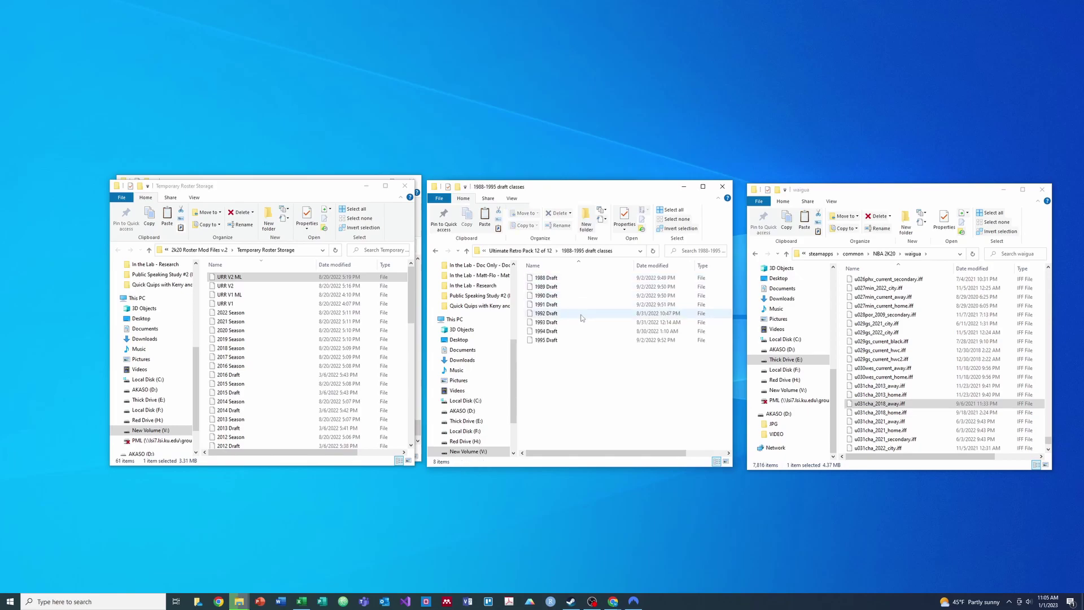
# Copy the 1988 through 1995 draft classes into Temporary Roster Storage and replace the duplicates in the pending waigua copy
pyautogui.moveTo(412, 299); pyautogui.dragTo(414, 402)
pyautogui.click(521, 233)
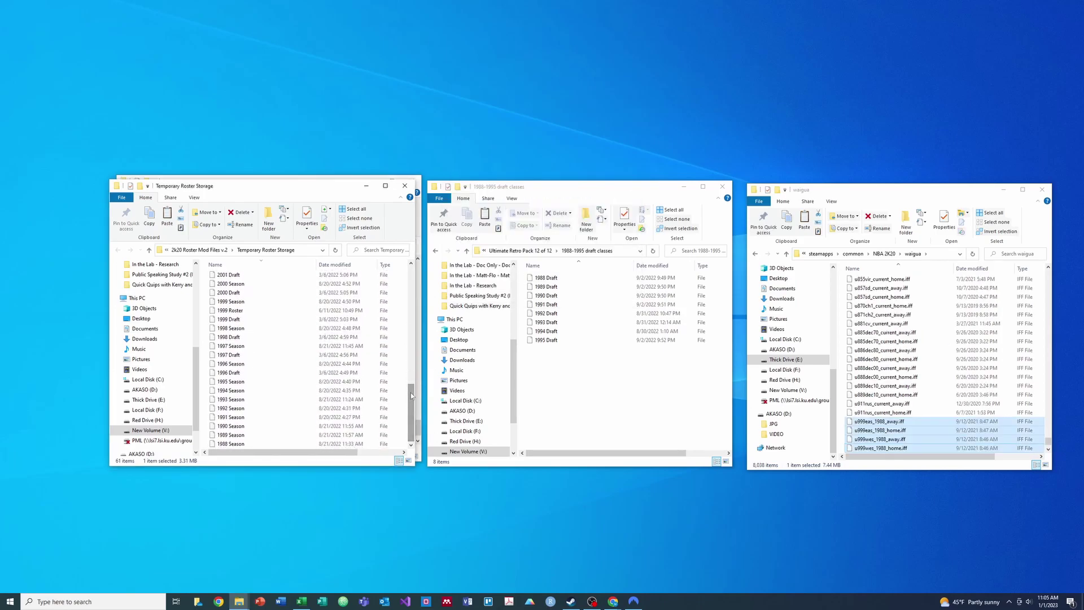
pyautogui.click(576, 418)
pyautogui.moveTo(576, 418); pyautogui.dragTo(567, 280)
pyautogui.click(219, 364)
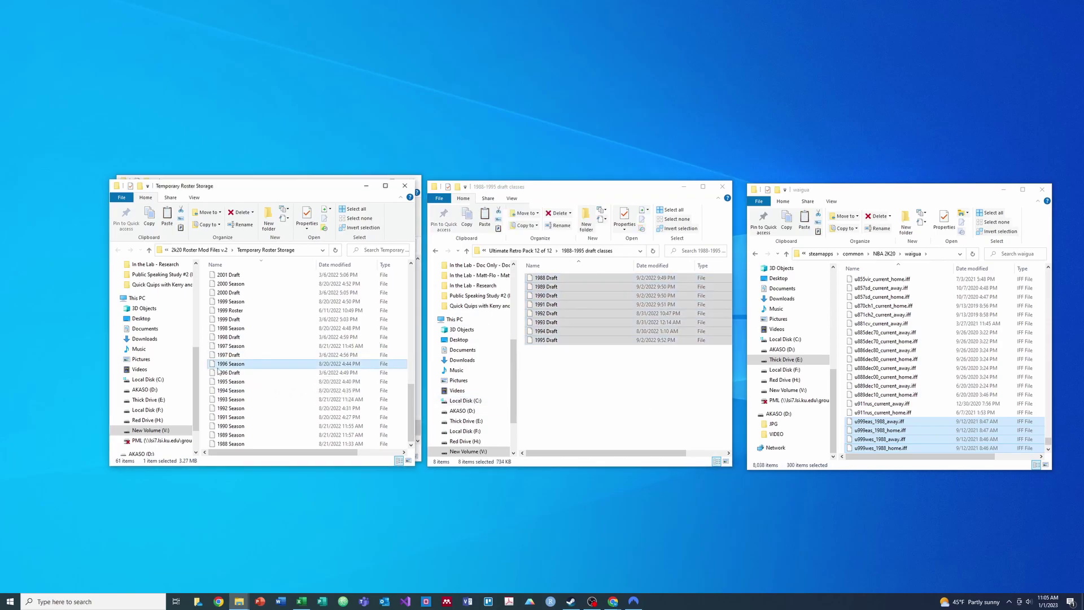
pyautogui.hotkey('ctrl', 'v')
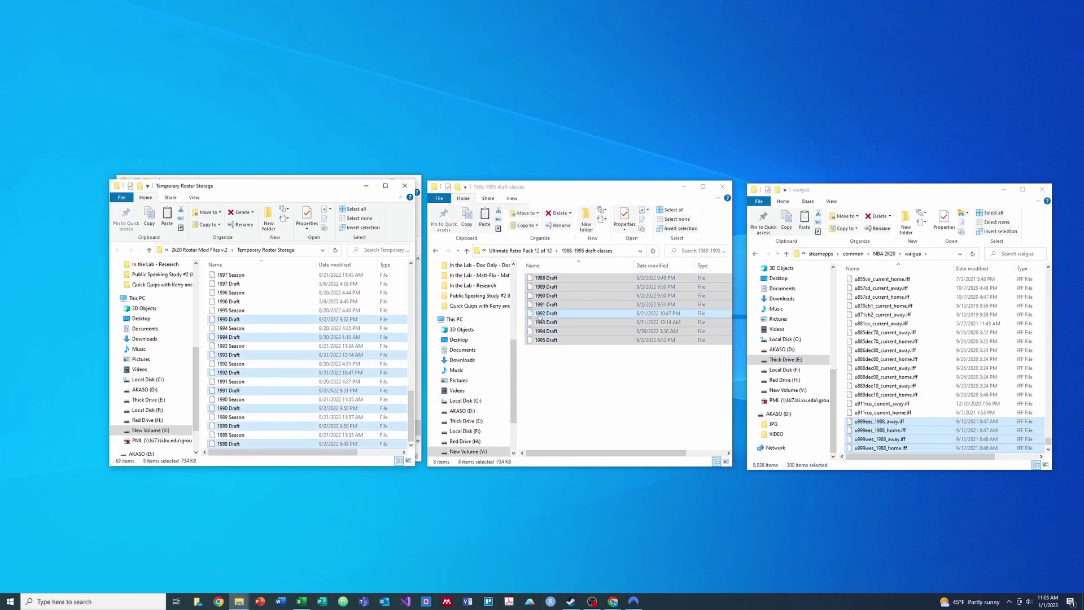
# Copy the clothing folder and all files from Ultimate Retro Pack 12 of 12's "drag these files" folder into waigua
pyautogui.click(547, 252)
pyautogui.doubleClick(568, 287)
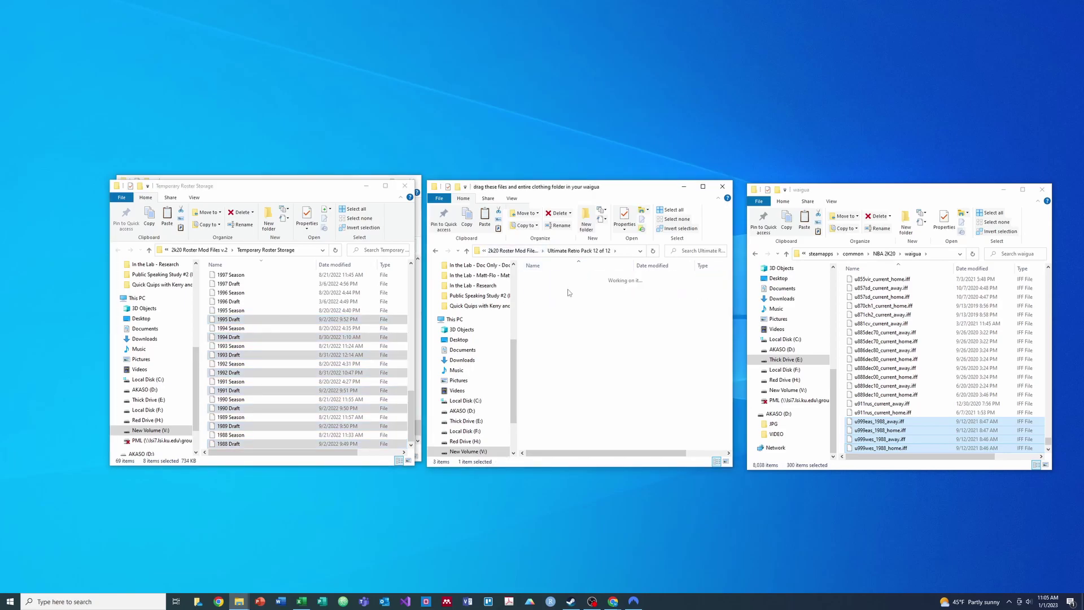
pyautogui.click(571, 279)
pyautogui.moveTo(727, 293); pyautogui.dragTo(728, 435)
pyautogui.keyDown('shift'); pyautogui.click(589, 445); pyautogui.keyUp('shift')
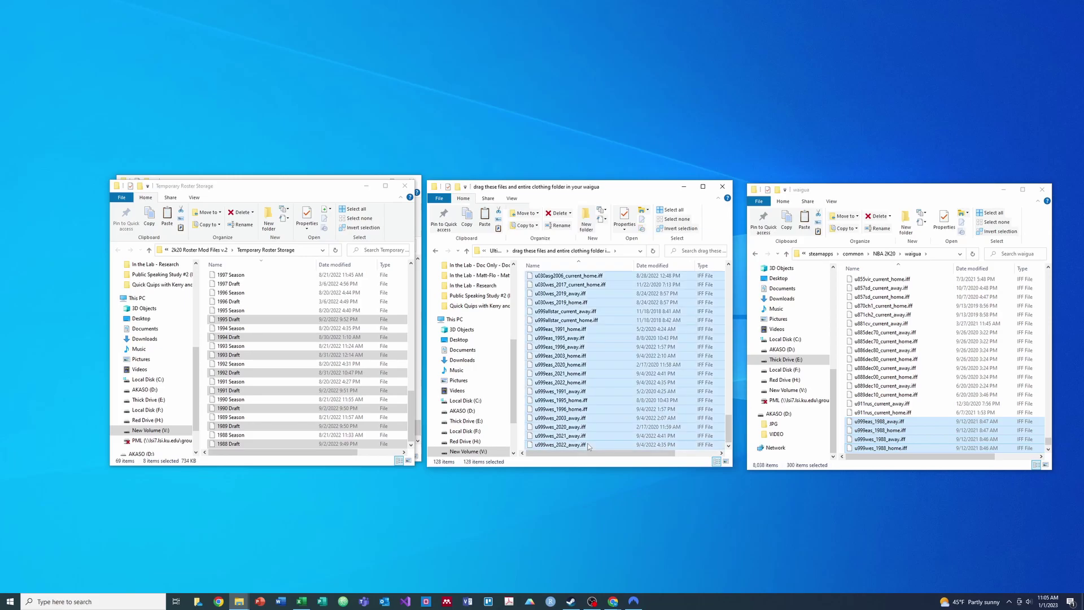
pyautogui.click(926, 395)
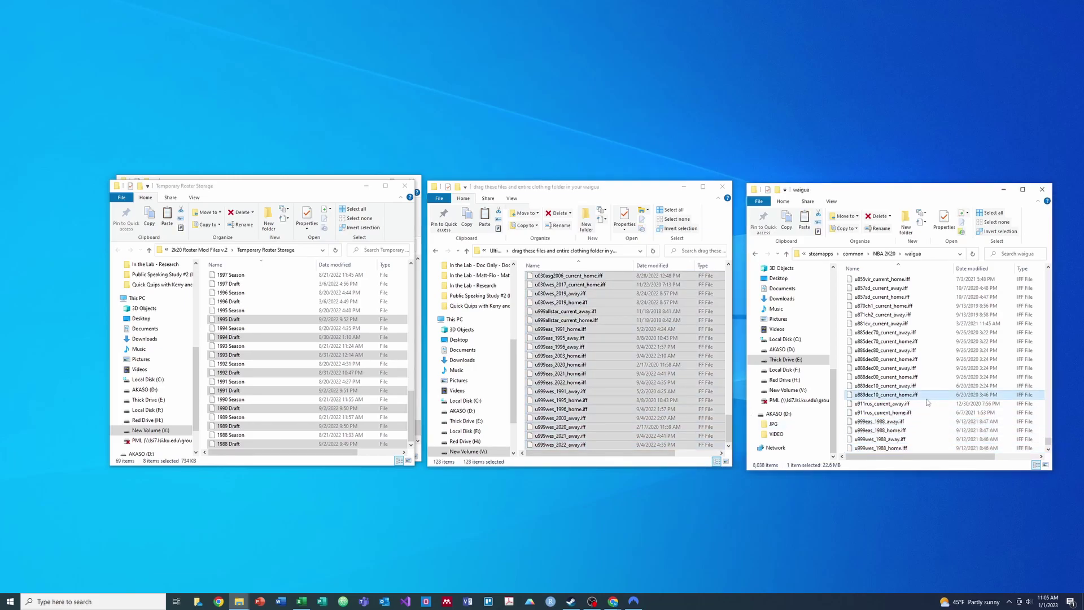
pyautogui.hotkey('ctrl', 'v')
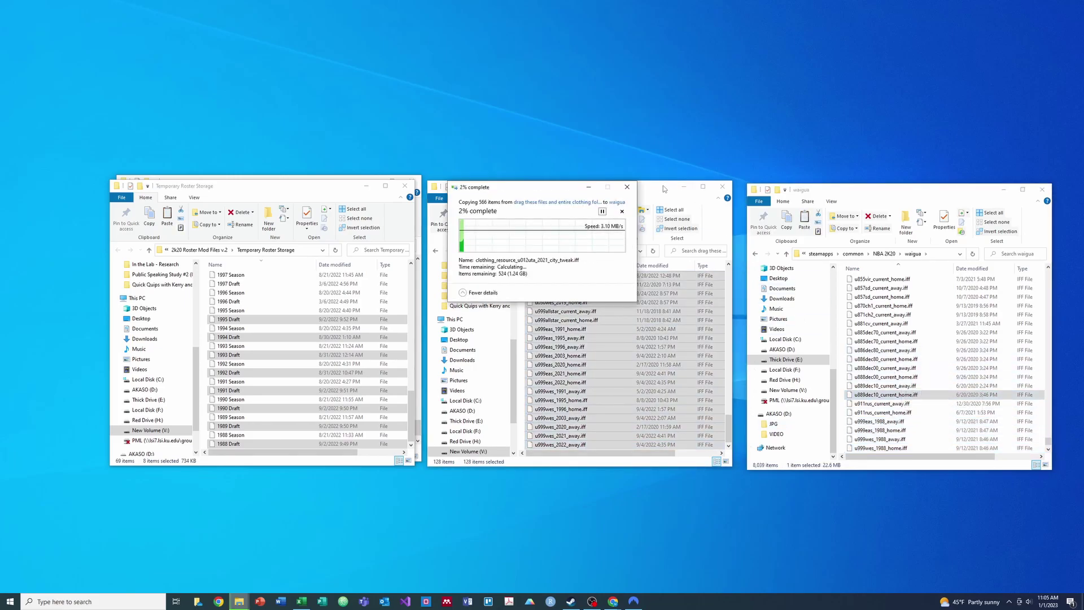
pyautogui.click(664, 188)
# Copy all "Rosters with All-Star Teams" files from Pack 12 into Temporary Roster Storage, replacing duplicates there and in the pending waigua copy
pyautogui.click(494, 250)
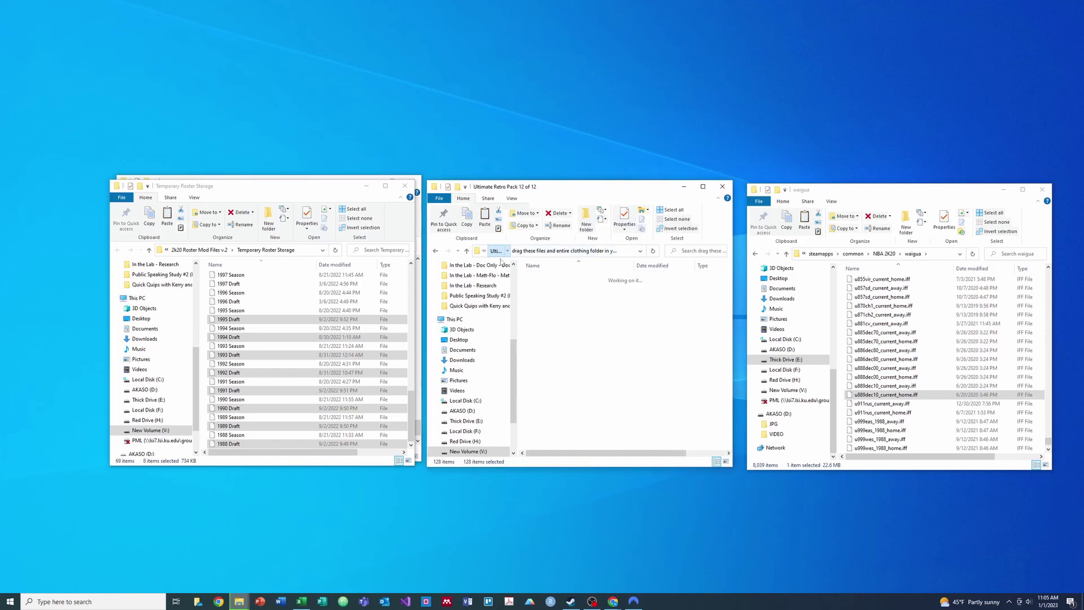
pyautogui.doubleClick(580, 296)
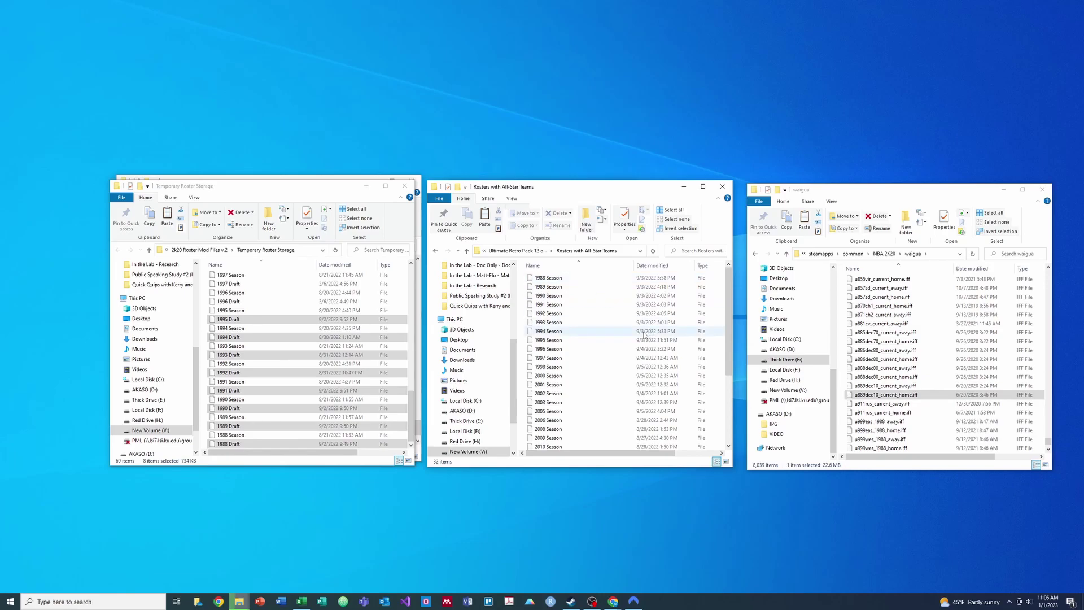
pyautogui.click(649, 278)
pyautogui.moveTo(728, 326); pyautogui.dragTo(729, 402)
pyautogui.keyDown('shift'); pyautogui.click(537, 446); pyautogui.keyUp('shift')
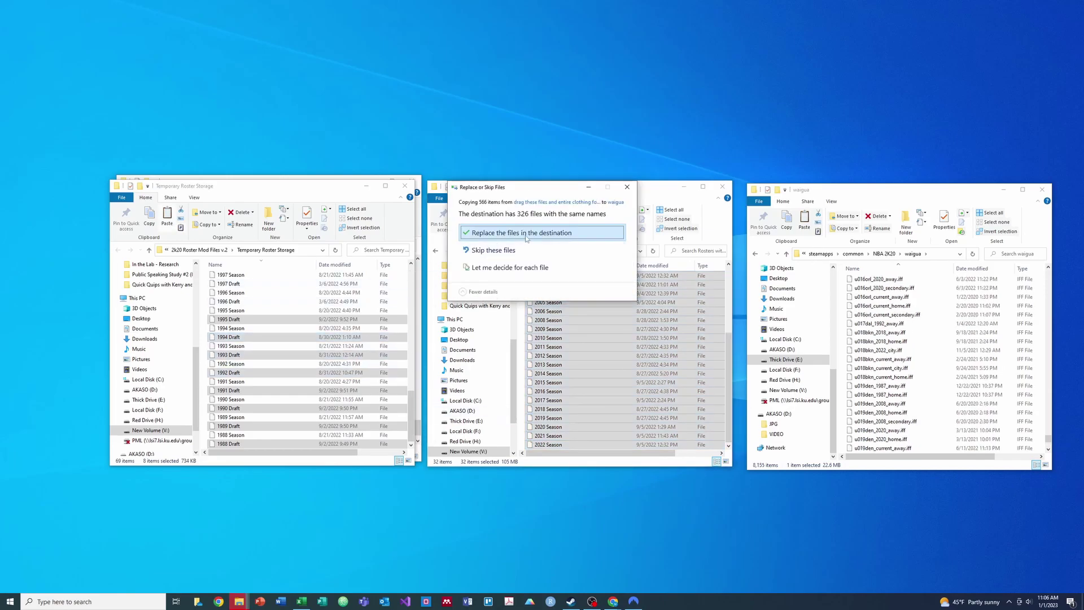
pyautogui.click(518, 234)
pyautogui.click(334, 293)
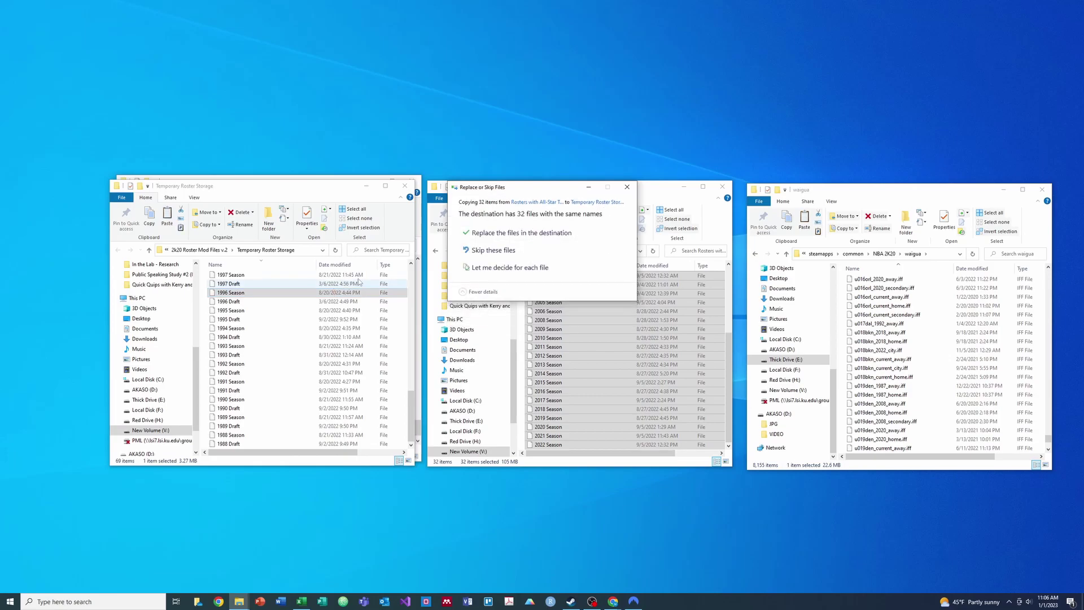
pyautogui.click(472, 234)
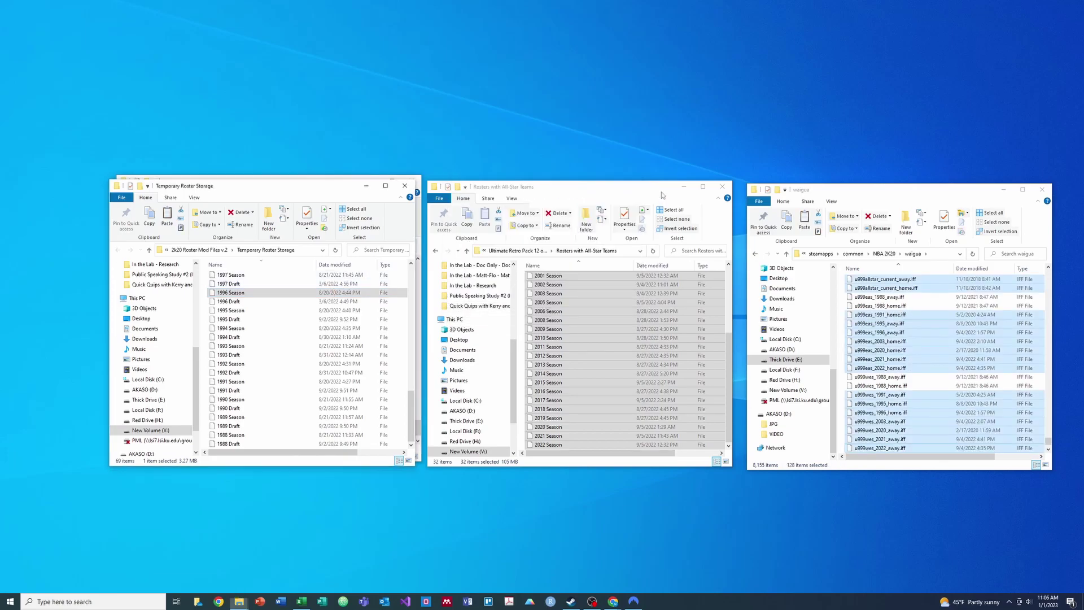
# Copy the 1986 through 2016 draft classes from Ultimate Retro pack 13 of 13 into Temporary Roster Storage, replacing files with the same names
pyautogui.click(518, 250)
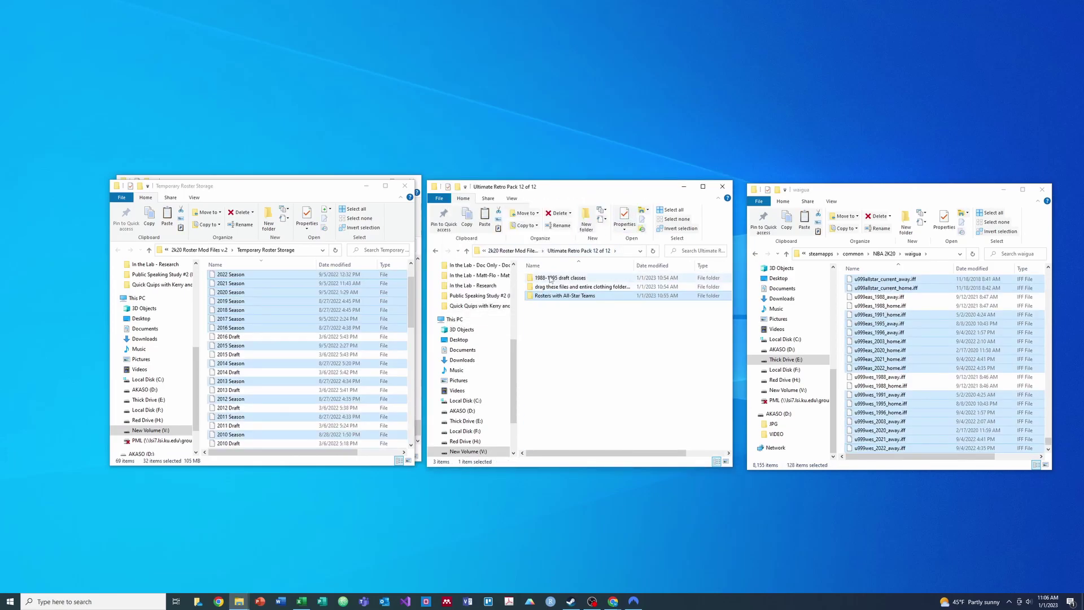
pyautogui.click(535, 252)
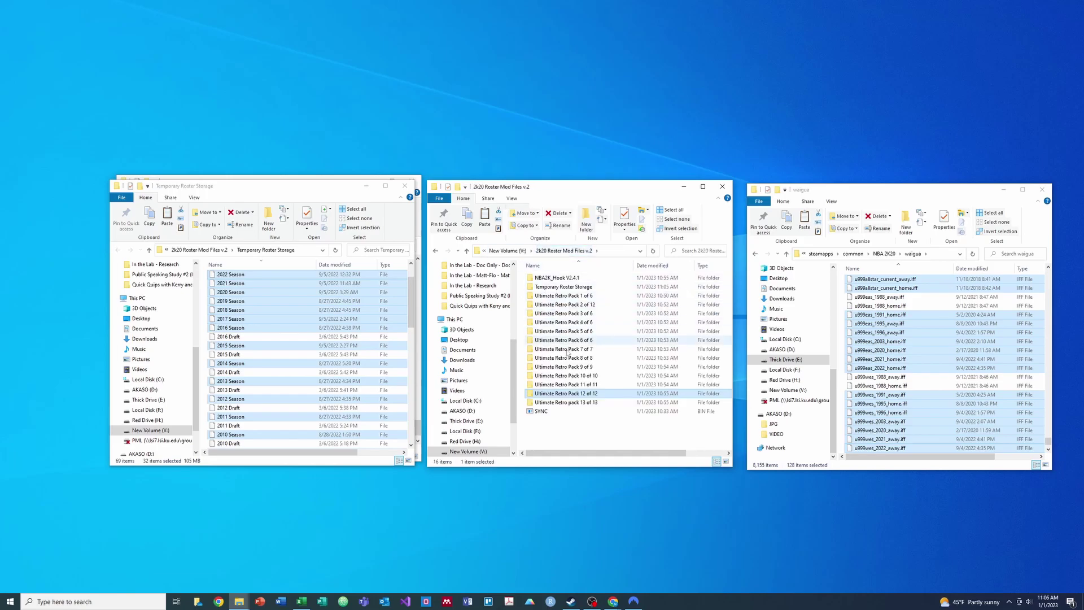
pyautogui.doubleClick(572, 407)
pyautogui.doubleClick(559, 277)
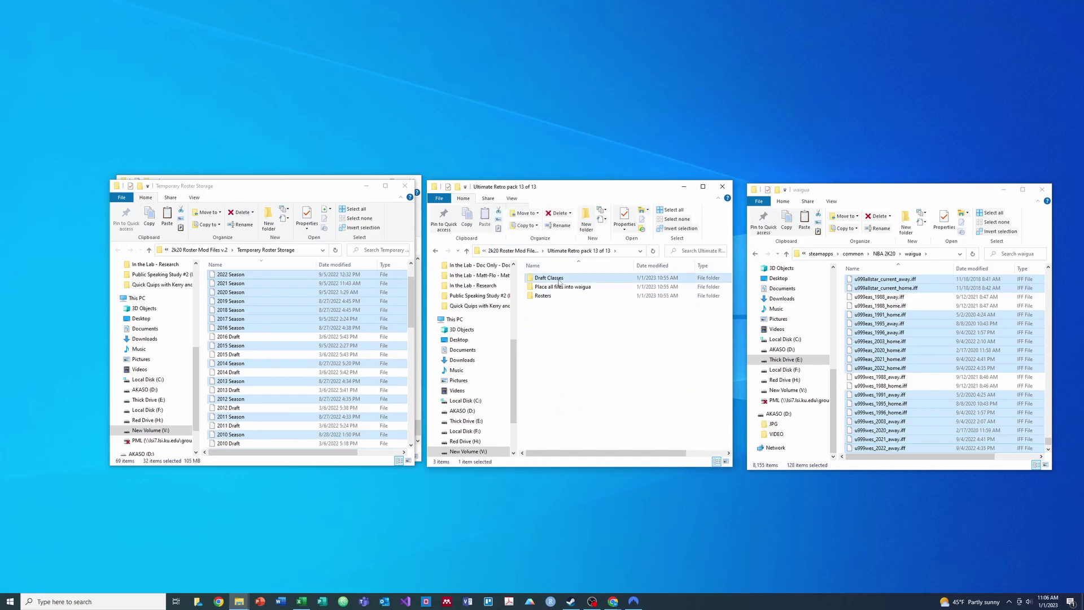
pyautogui.click(590, 278)
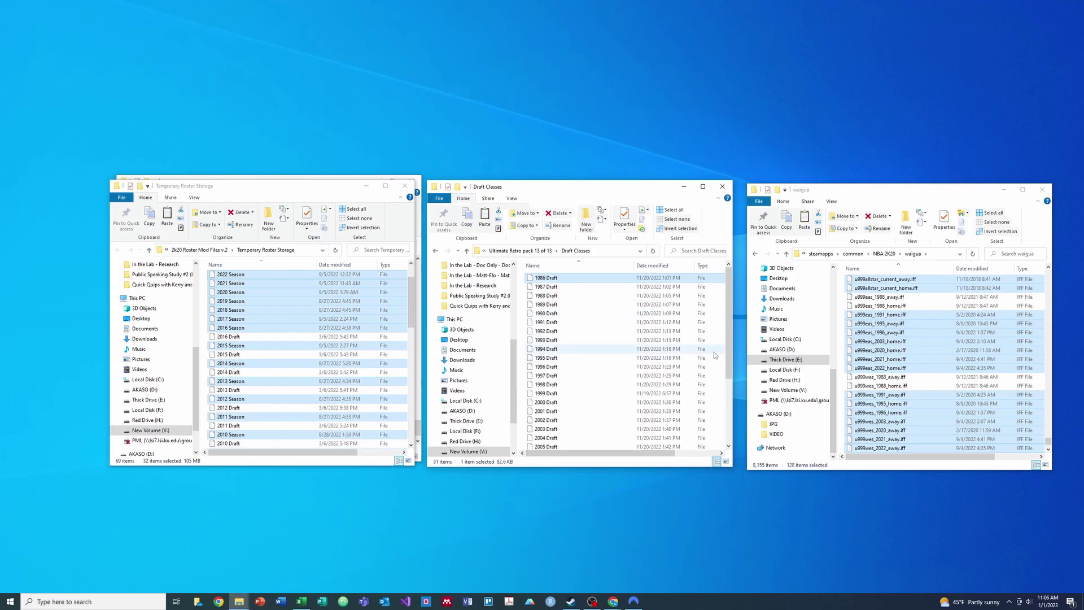
pyautogui.scroll(-4, 731, 360)
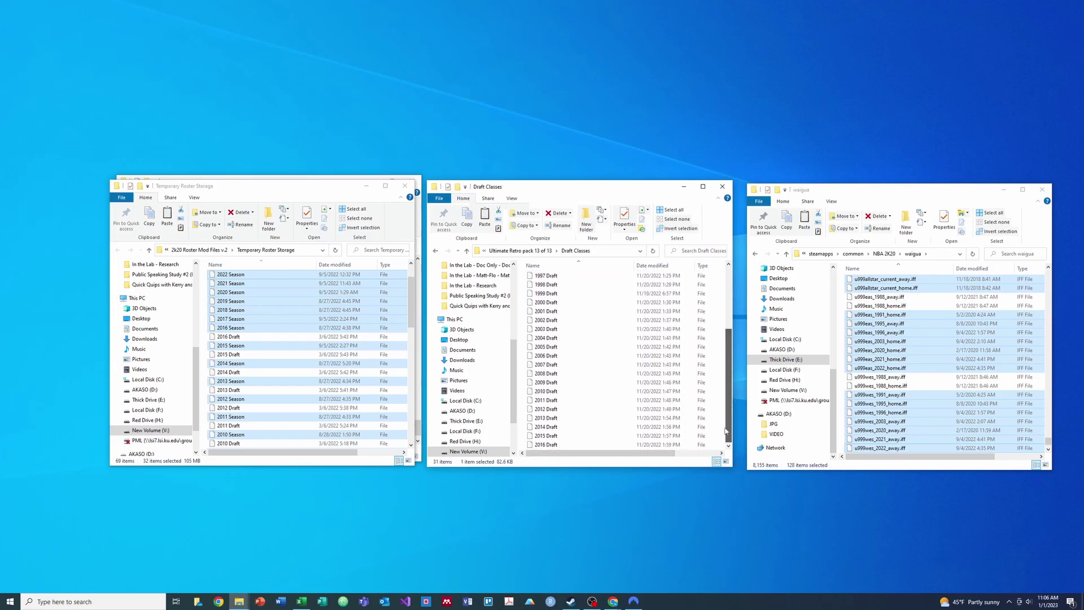
pyautogui.keyDown('shift'); pyautogui.click(554, 445); pyautogui.keyUp('shift')
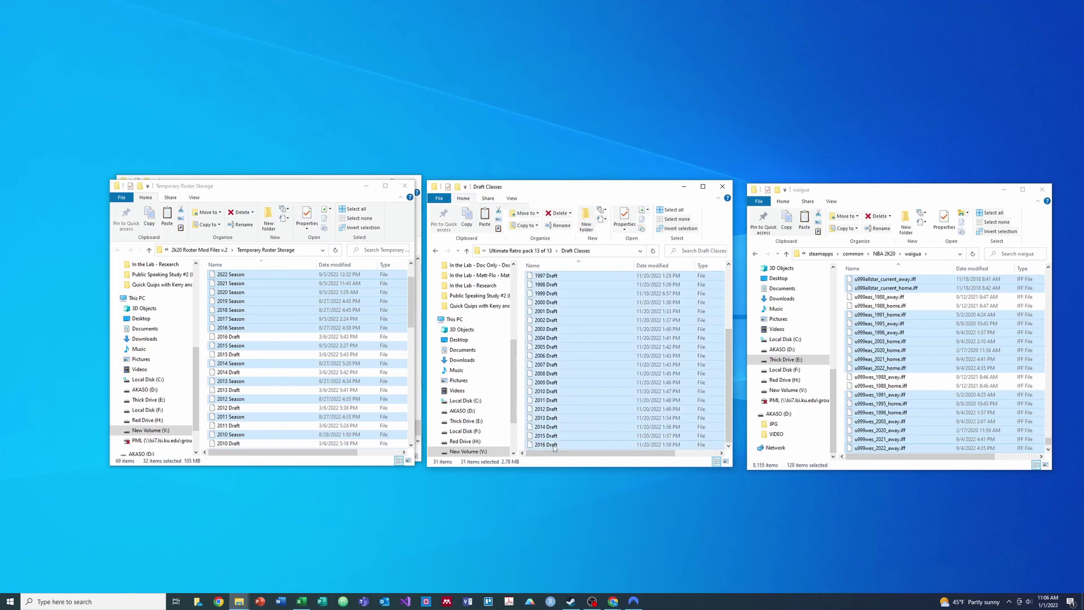
pyautogui.click(282, 372)
pyautogui.hotkey('ctrl', 'v')
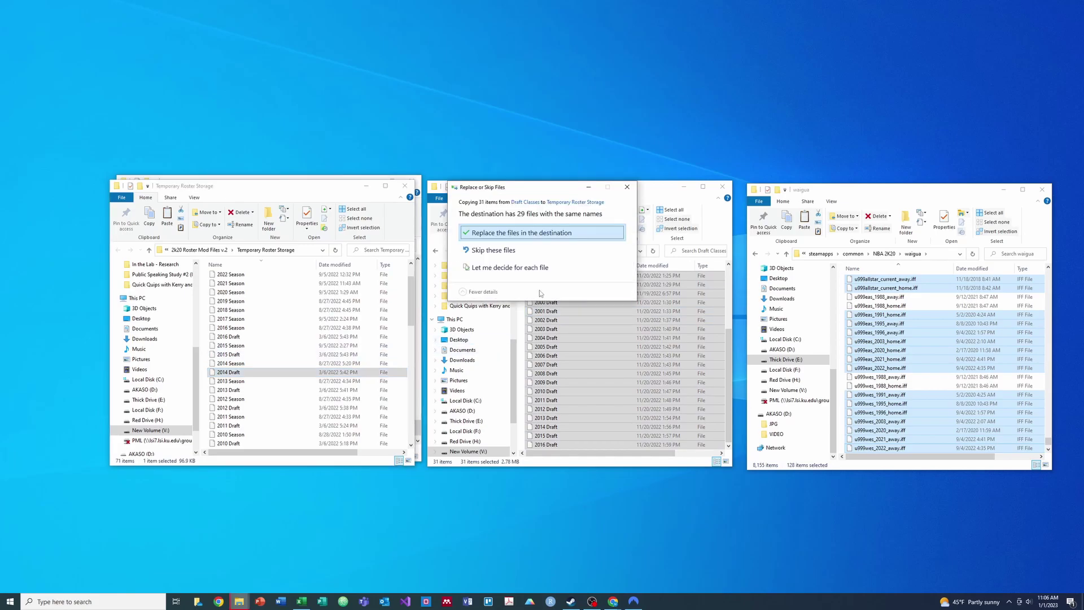
pyautogui.click(541, 241)
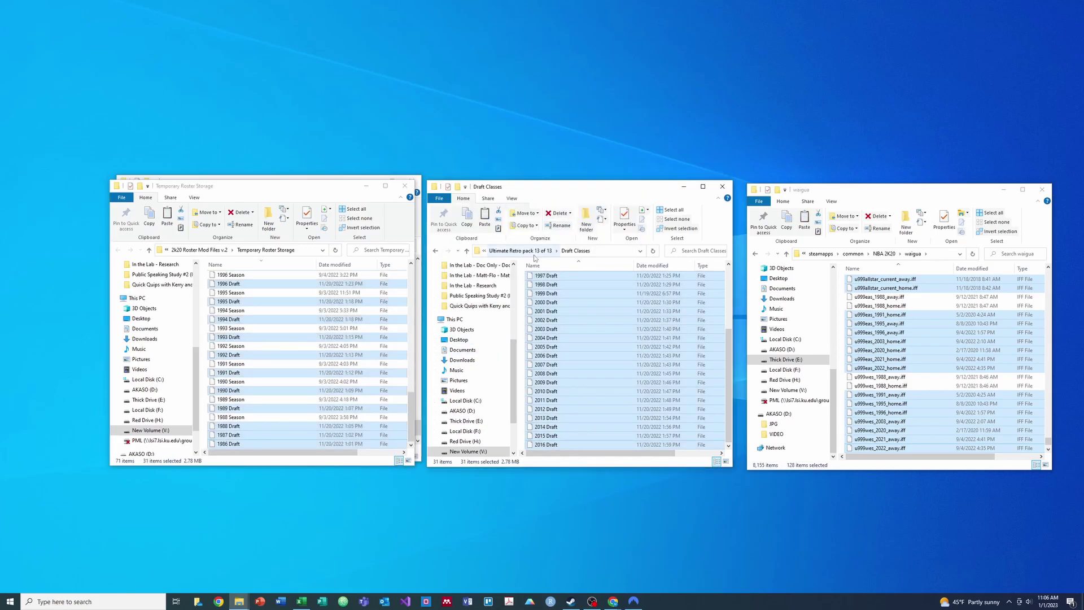
# Copy all rosters from Ultimate Retro pack 13 of 13's Rosters folder into Temporary Roster Storage, replacing the duplicates
pyautogui.click(534, 253)
pyautogui.doubleClick(543, 295)
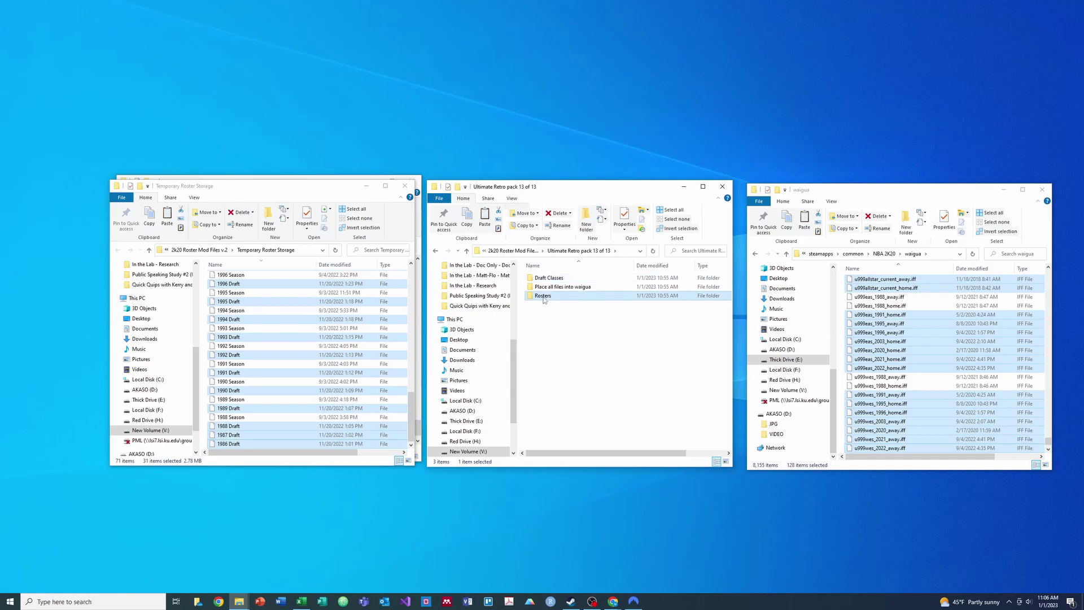
pyautogui.click(547, 278)
pyautogui.scroll(-7, 706, 338)
pyautogui.keyDown('shift'); pyautogui.click(561, 445); pyautogui.keyUp('shift')
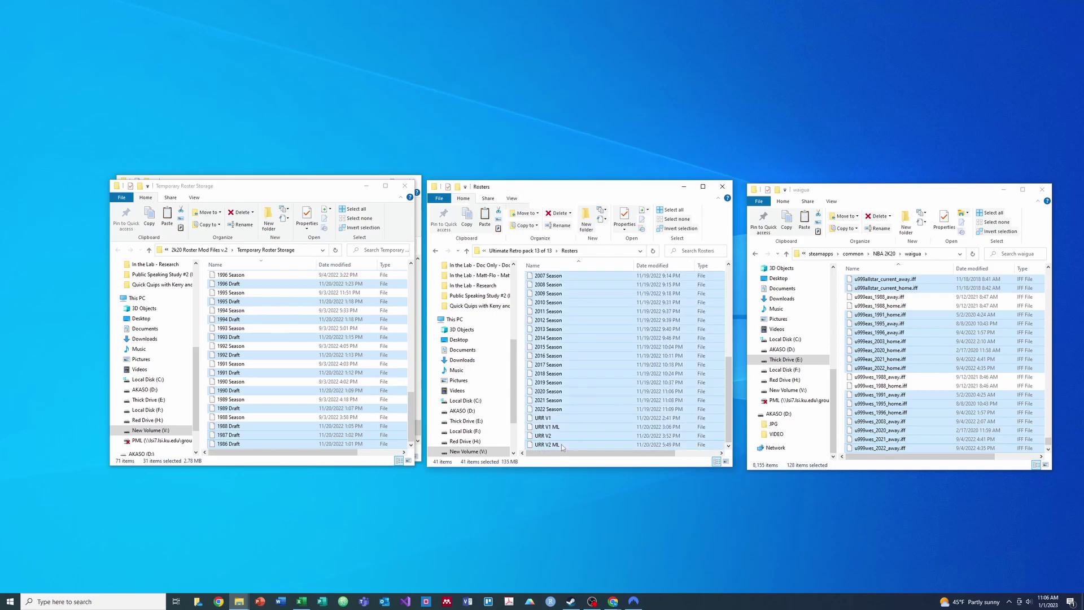
pyautogui.click(320, 355)
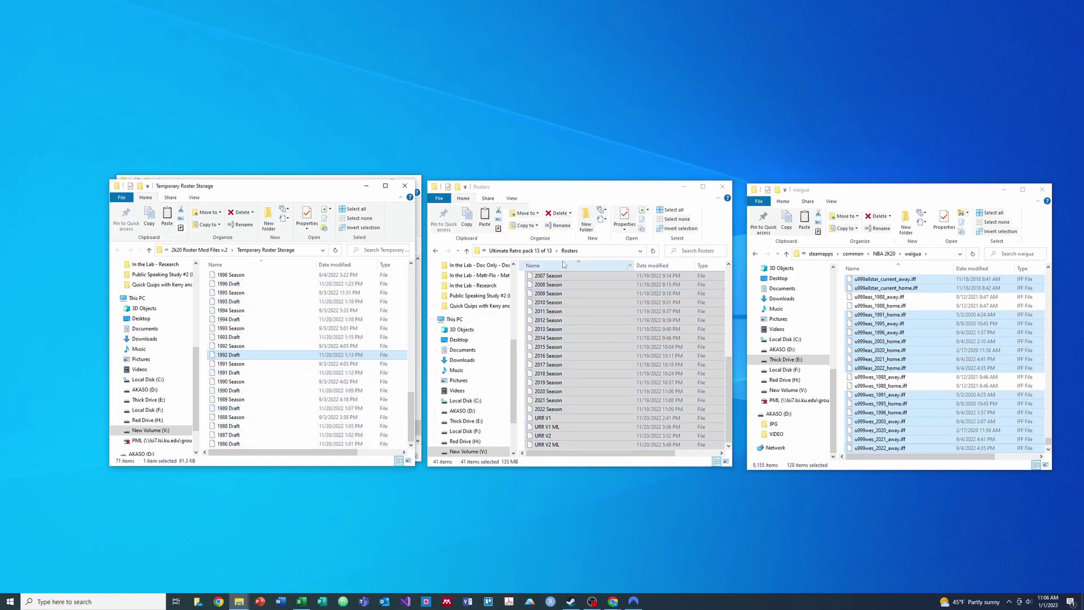
pyautogui.hotkey('ctrl', 'v')
pyautogui.click(540, 231)
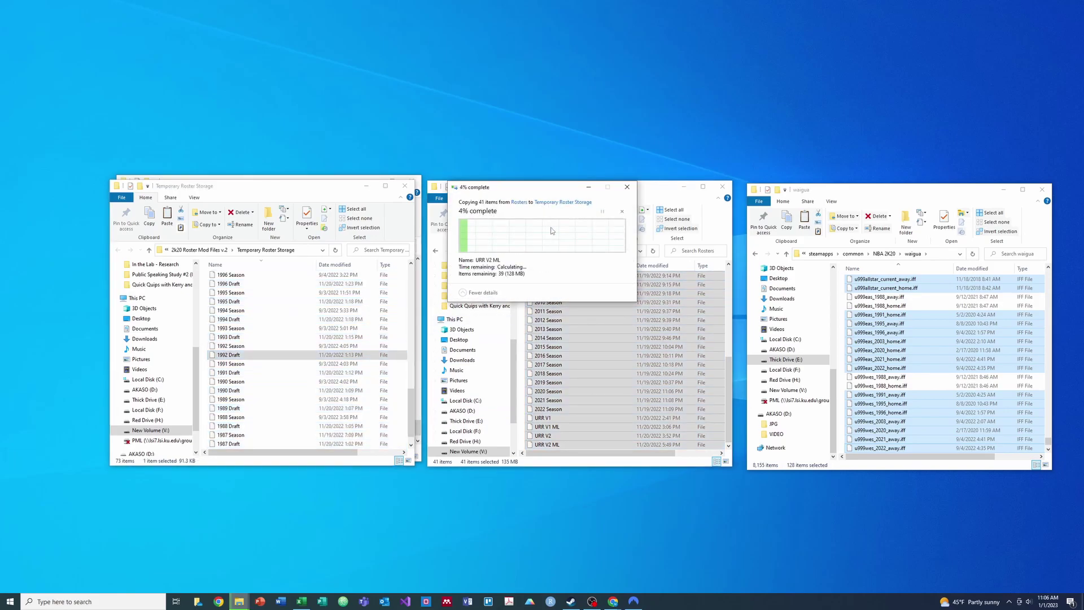
# Copy the clothing folder and all files from pack 13's "Place all files into waigua" folder into waigua
pyautogui.click(520, 250)
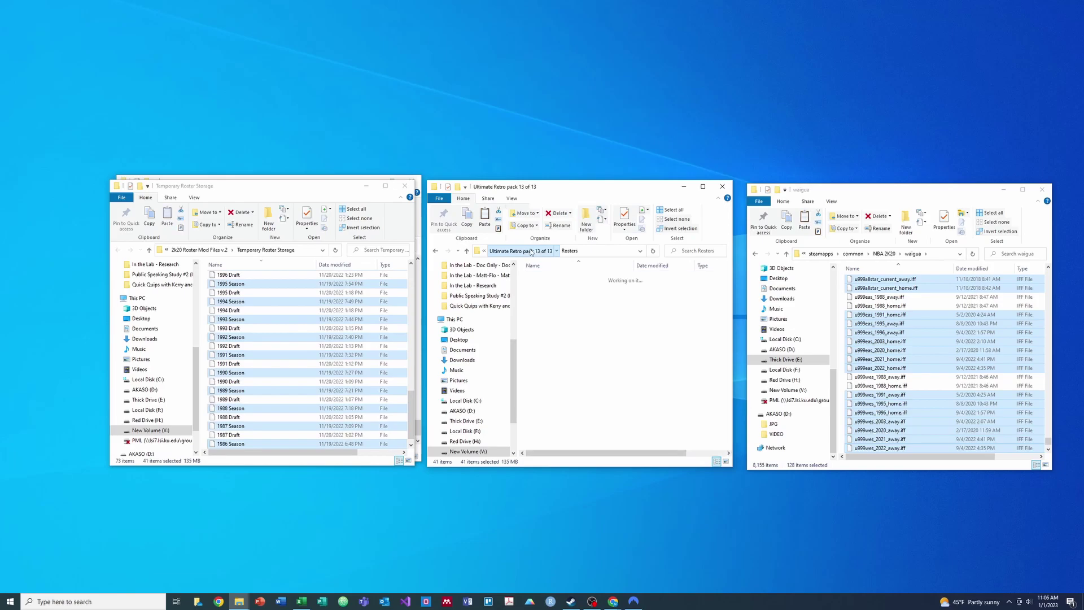
pyautogui.click(547, 287)
pyautogui.doubleClick(547, 287)
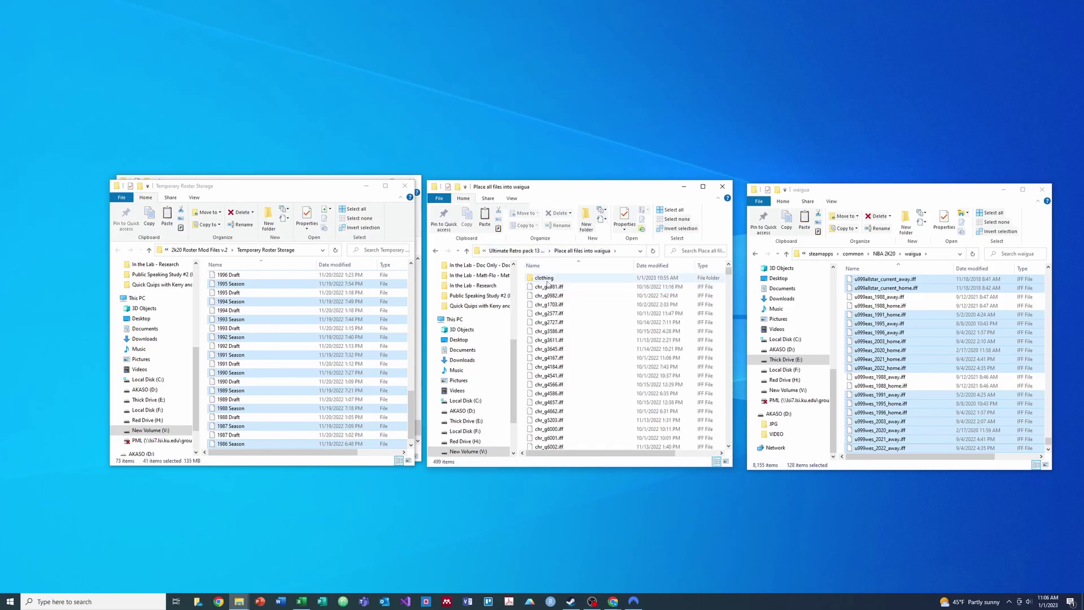
pyautogui.moveTo(728, 272); pyautogui.dragTo(728, 442)
pyautogui.hotkey('ctrl', 'a')
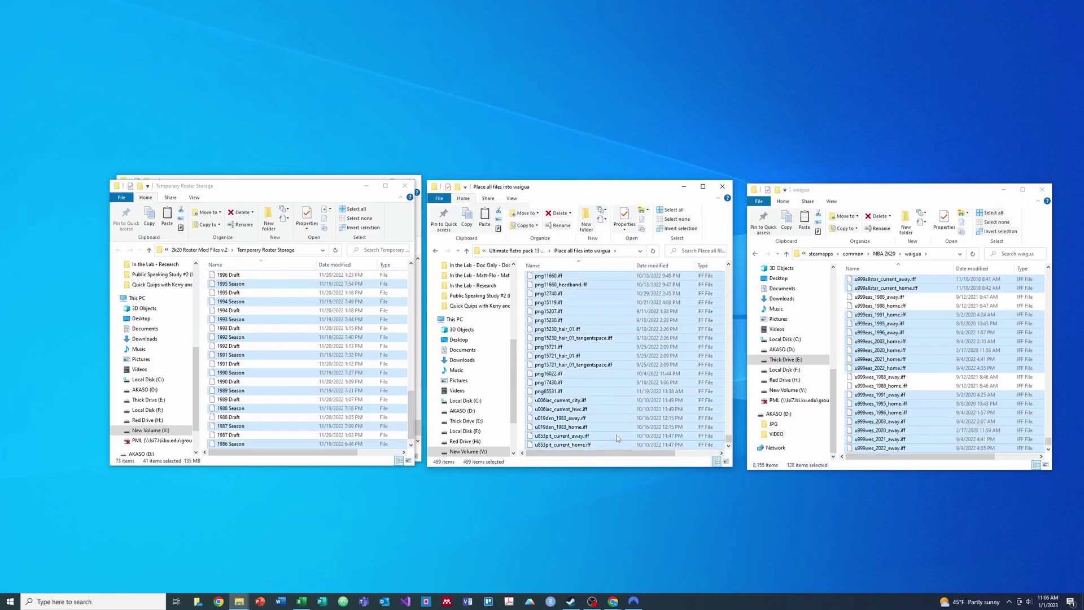
pyautogui.click(956, 379)
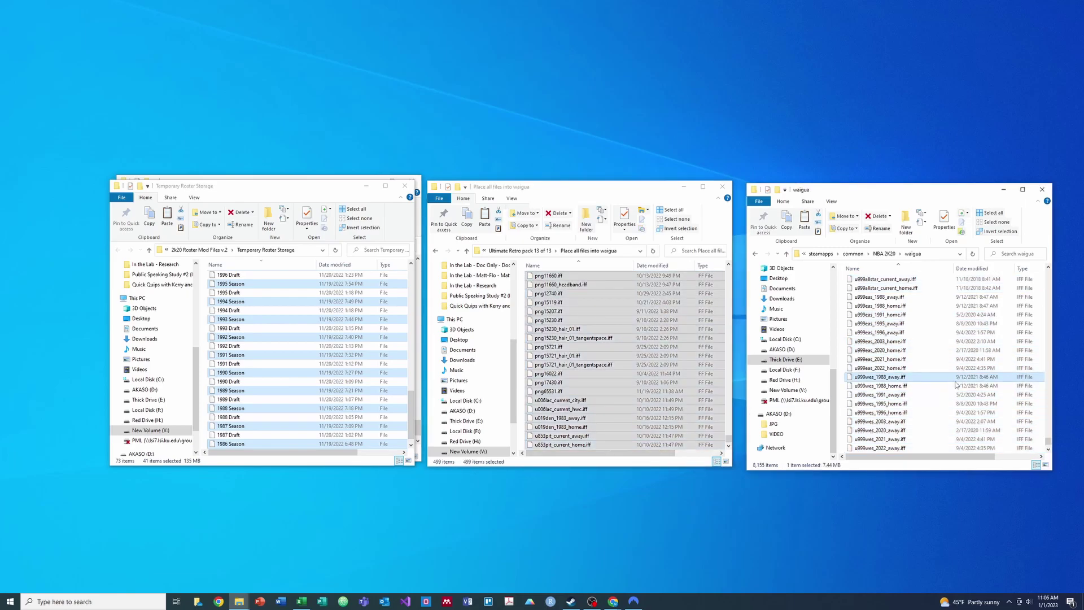
pyautogui.hotkey('ctrl', 'v')
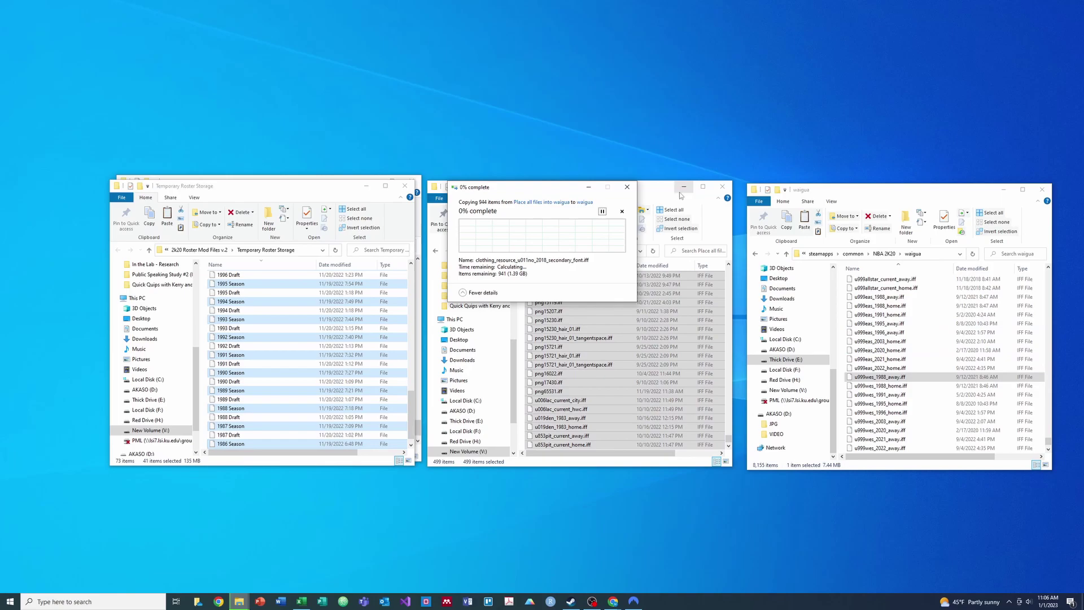
pyautogui.click(655, 200)
# Copy the SYNC BIN file from 2k20 Roster Mod Files v.2 into the main NBA 2K20 game folder
pyautogui.click(532, 252)
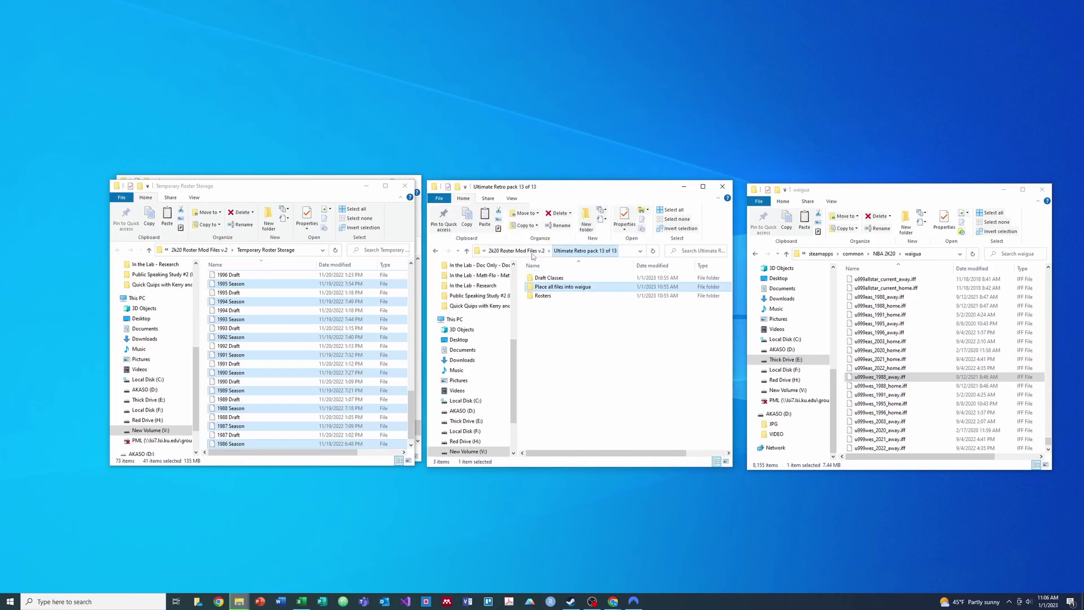
pyautogui.click(532, 253)
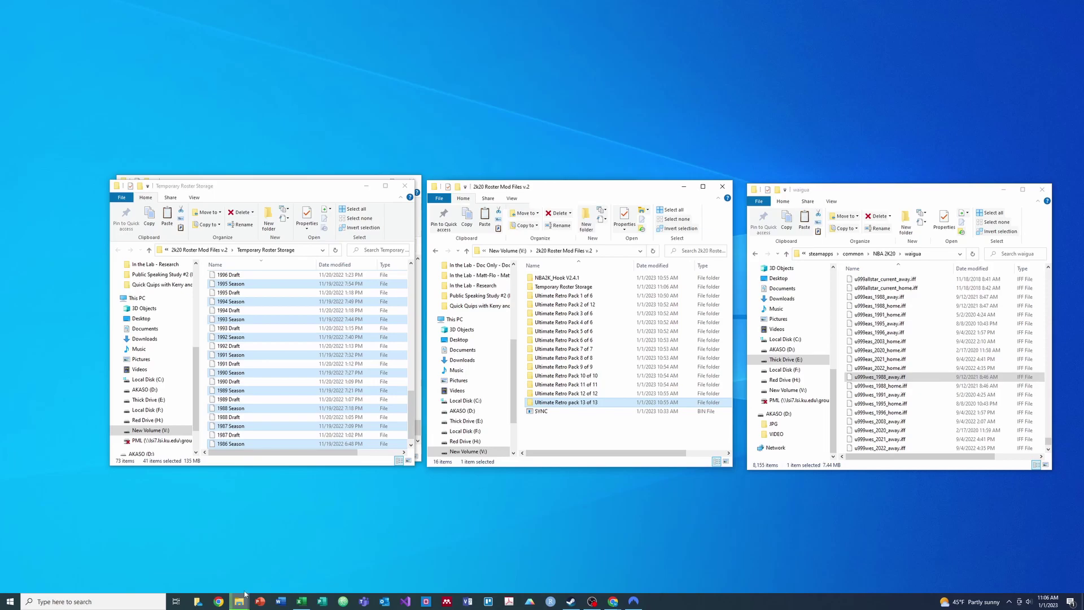
pyautogui.moveTo(243, 600)
pyautogui.click(352, 559)
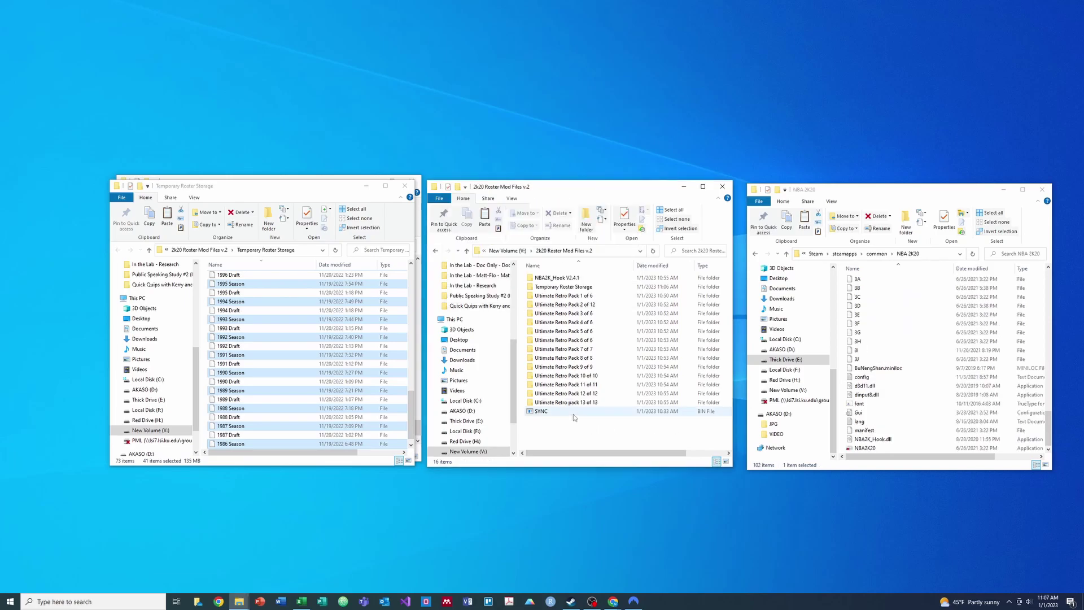
pyautogui.click(573, 414)
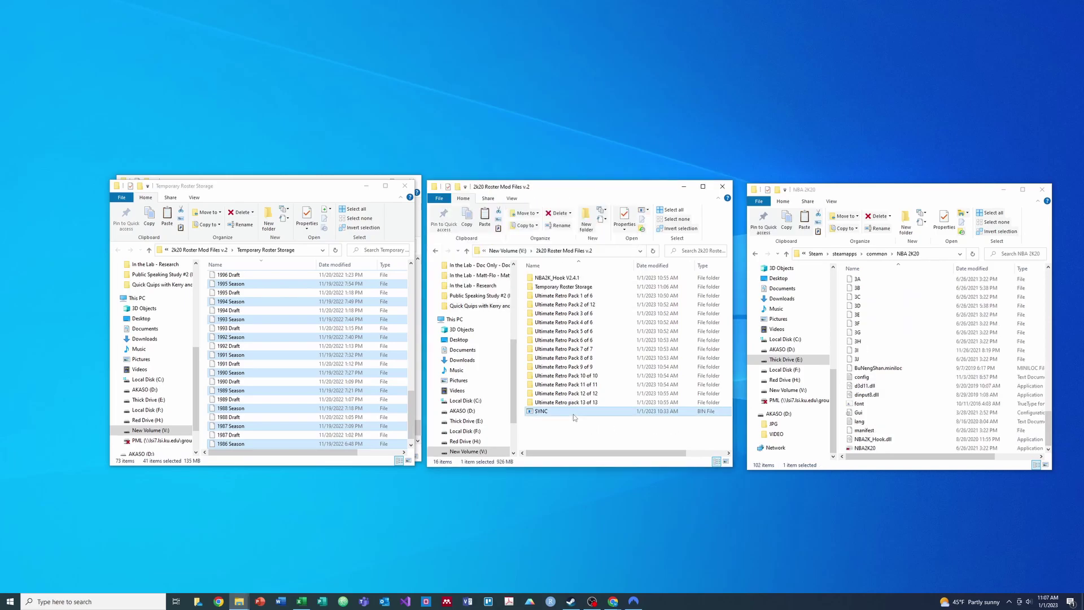
pyautogui.click(936, 432)
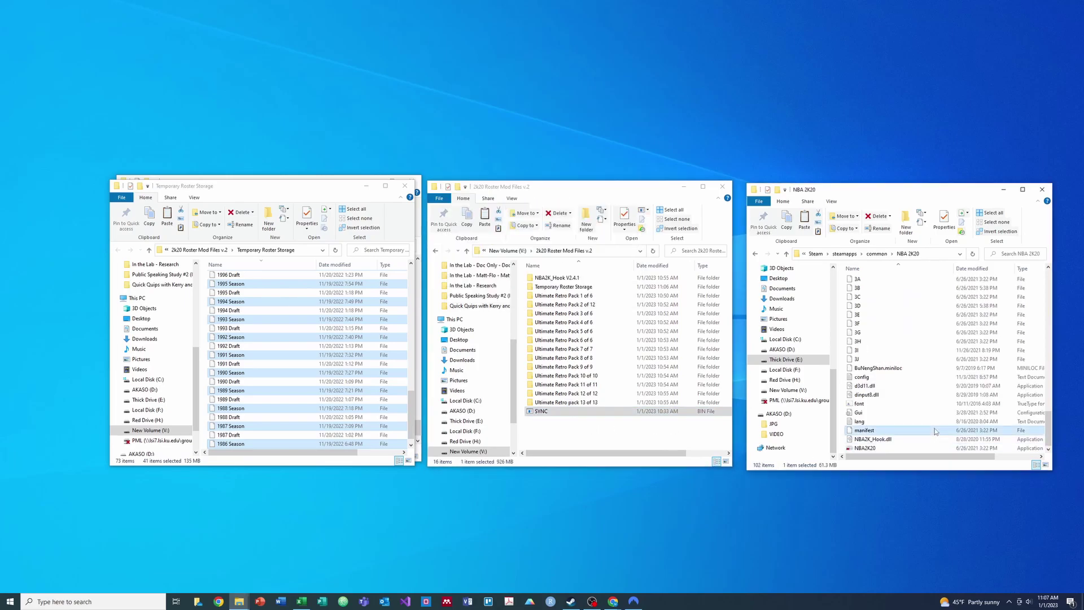
pyautogui.hotkey('ctrl', 'v')
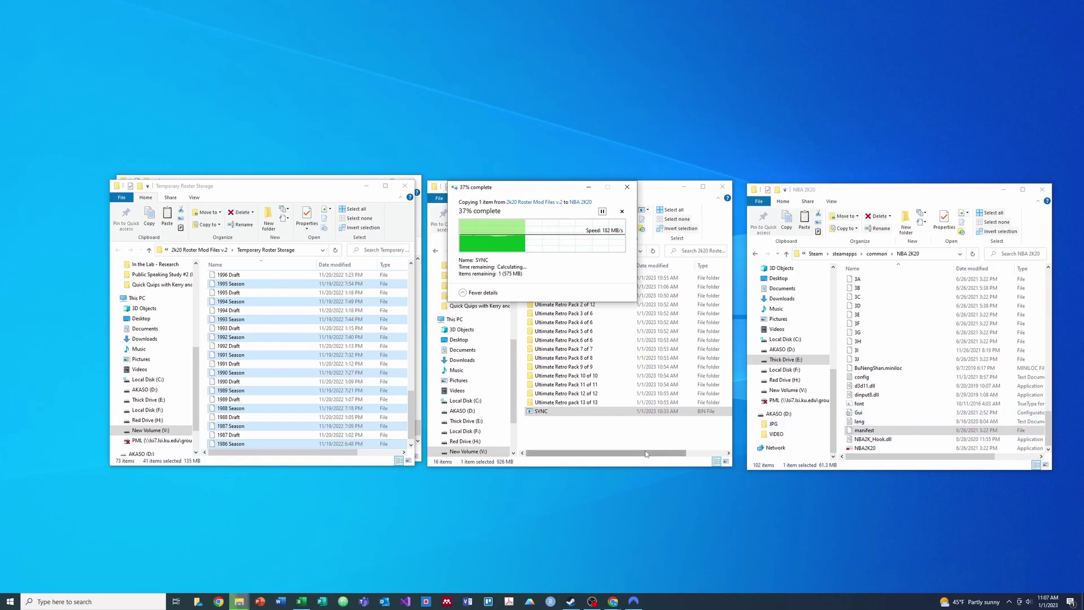
# Copy the NBA2K_Hook folder, d3d11.dll and NBA2K_Hook.dll from NBA2K_Hook V2.4.1 into the main NBA 2K20 folder, replacing files with the same names
pyautogui.click(638, 435)
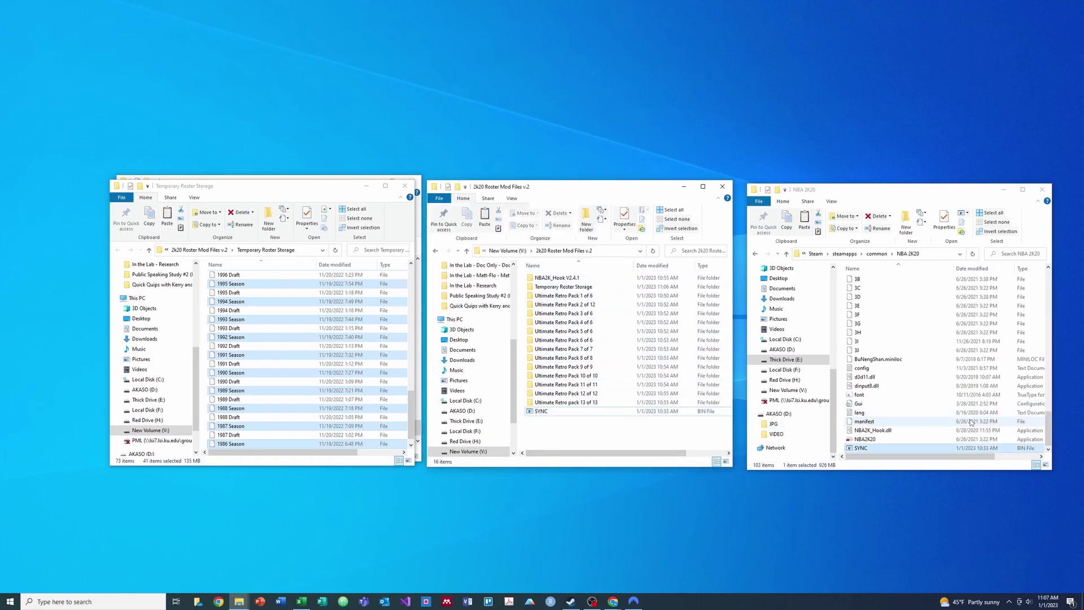
pyautogui.doubleClick(576, 278)
pyautogui.click(576, 279)
pyautogui.keyDown('shift'); pyautogui.click(578, 296); pyautogui.keyUp('shift')
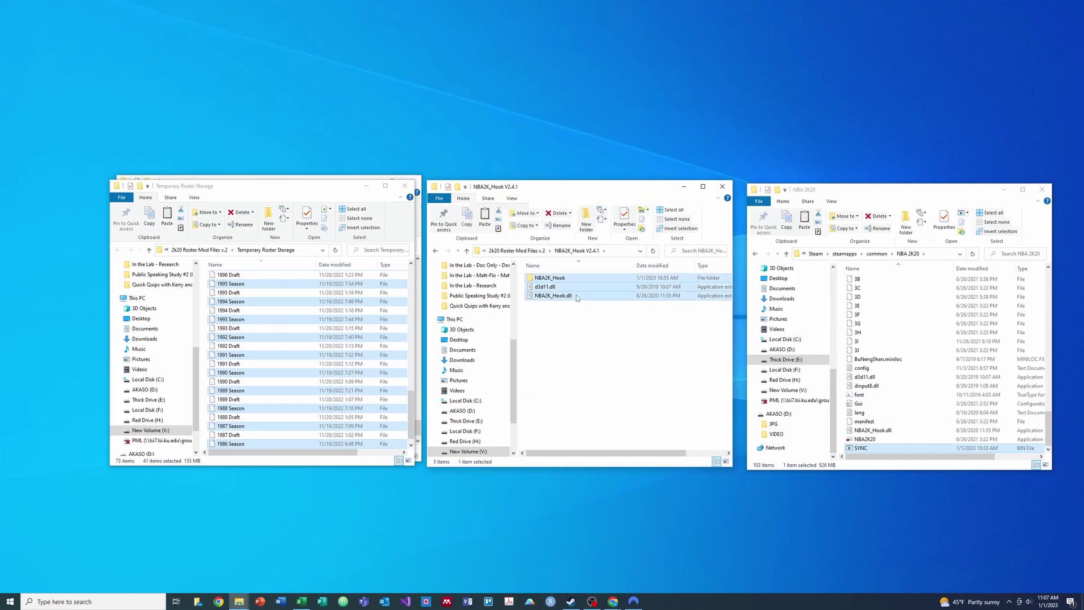
pyautogui.moveTo(1048, 429); pyautogui.dragTo(1048, 271)
pyautogui.doubleClick(870, 289)
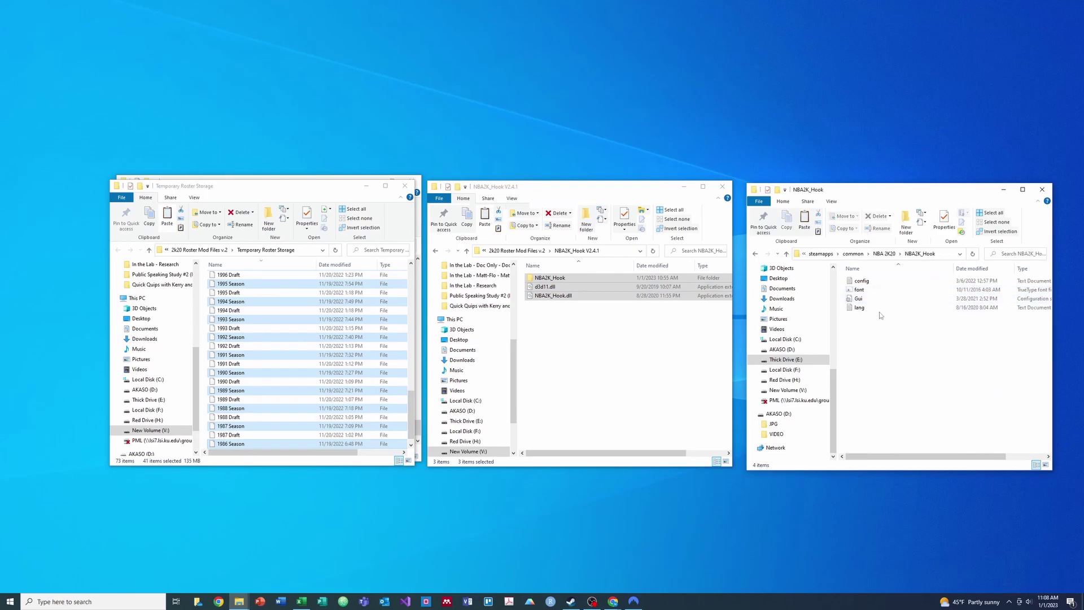
pyautogui.click(881, 254)
pyautogui.click(923, 423)
pyautogui.hotkey('ctrl', 'v')
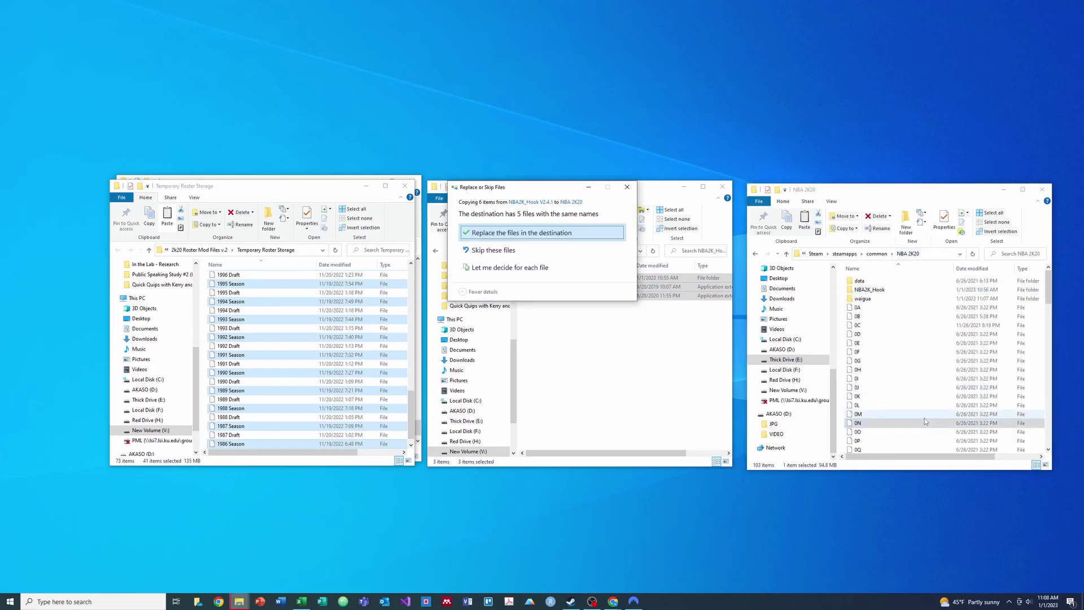
pyautogui.click(570, 237)
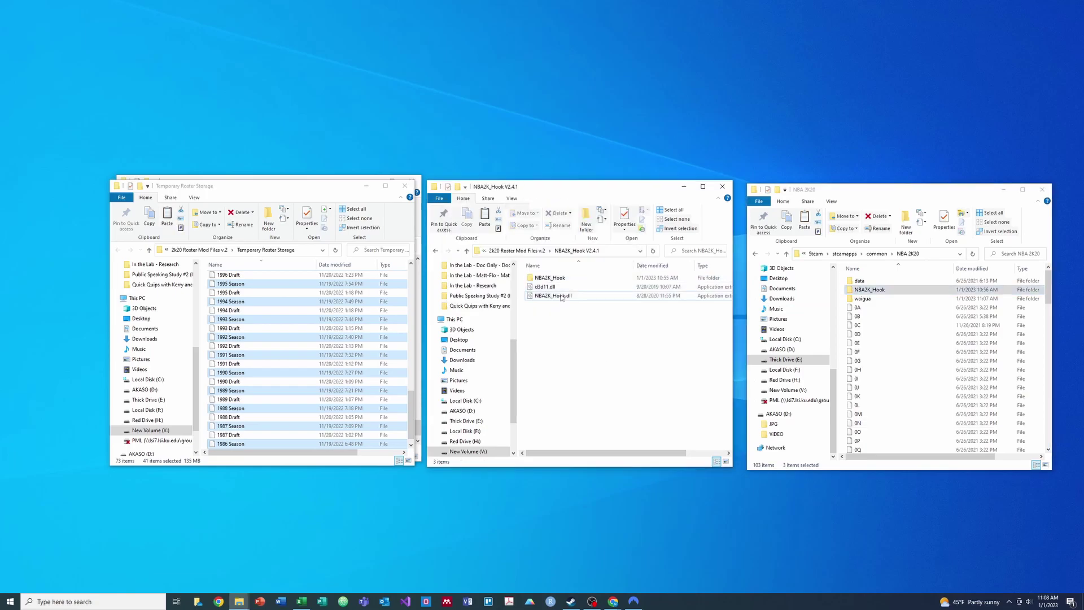
# Open Temporary Roster Storage beside the remote folder and switch to the Roster Saves Identification workbook in Excel
pyautogui.click(517, 250)
pyautogui.doubleClick(561, 287)
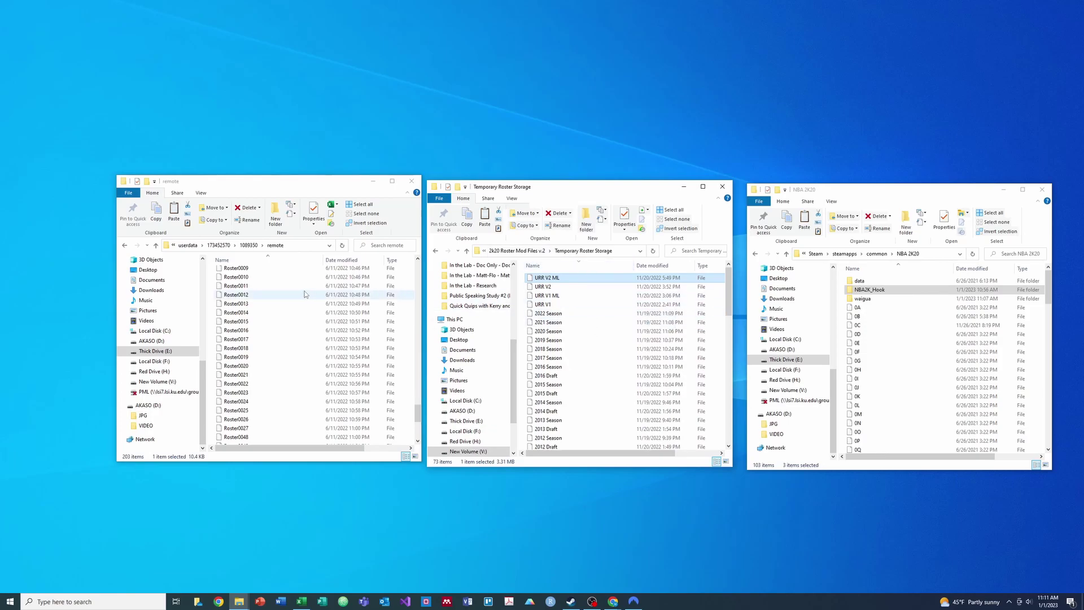
pyautogui.moveTo(418, 413); pyautogui.dragTo(418, 407)
pyautogui.hotkey('alt', 'Tab')
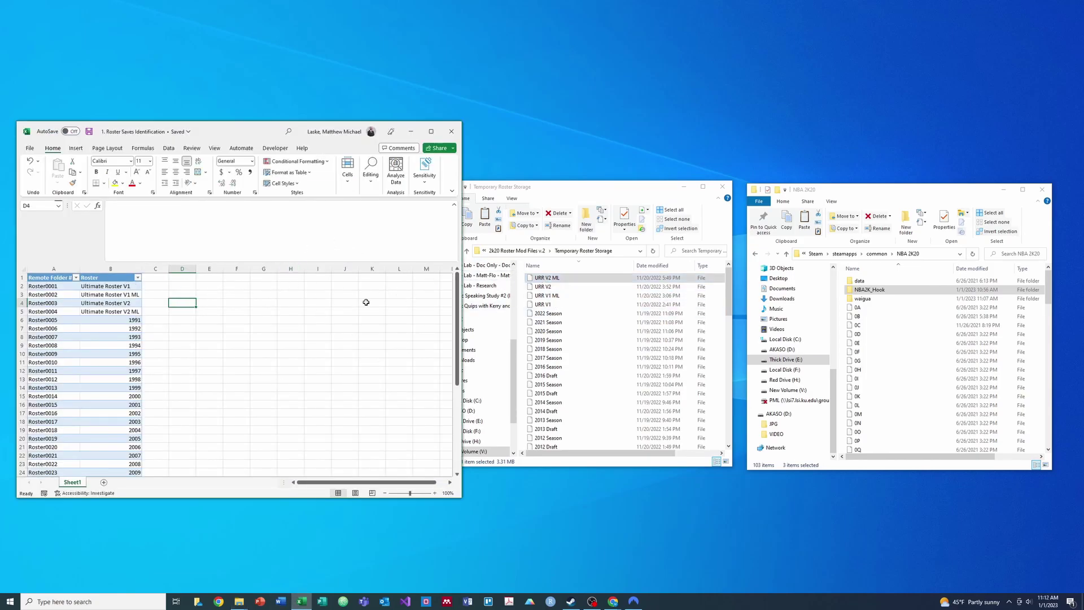
# Rename the URR V2 ML file in Temporary Roster Storage as Roster0004, the name listed for Ultimate Roster V2 ML in the workbook
pyautogui.click(45, 310)
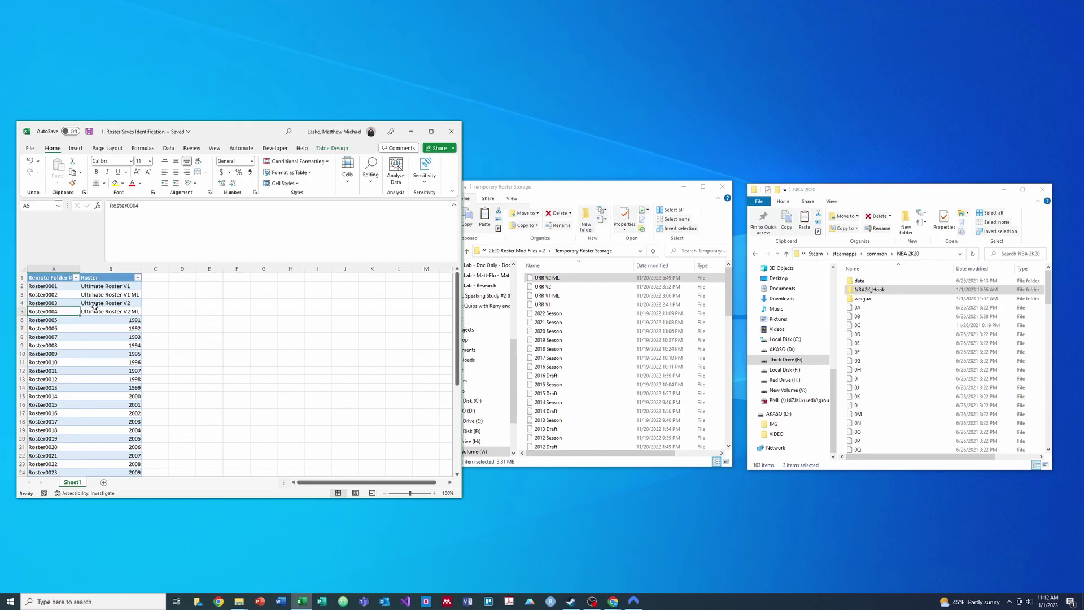
pyautogui.rightClick(542, 276)
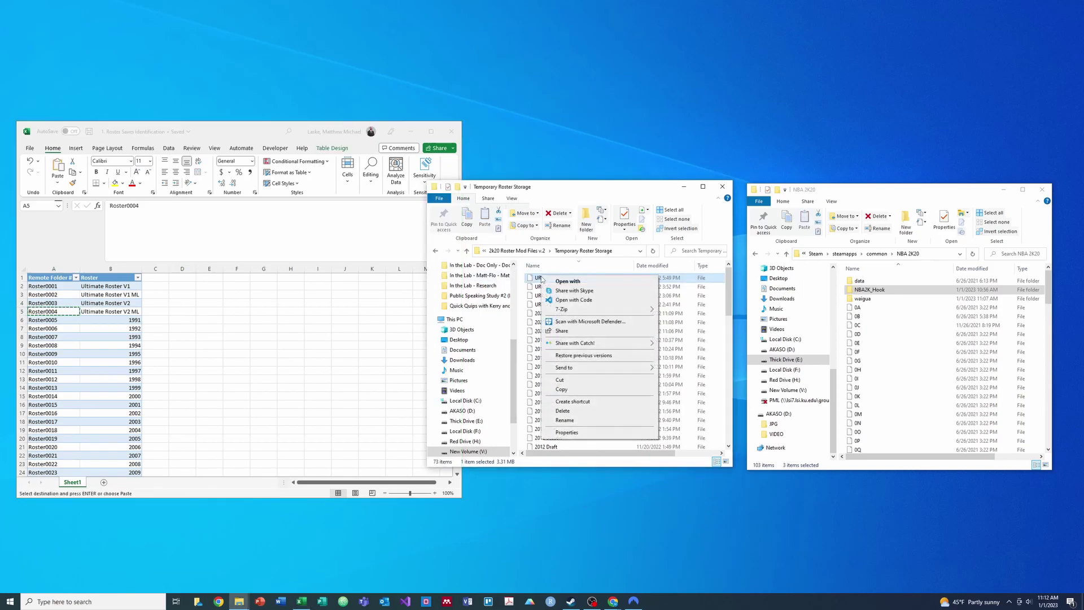
pyautogui.click(564, 420)
pyautogui.write('Roster0004')
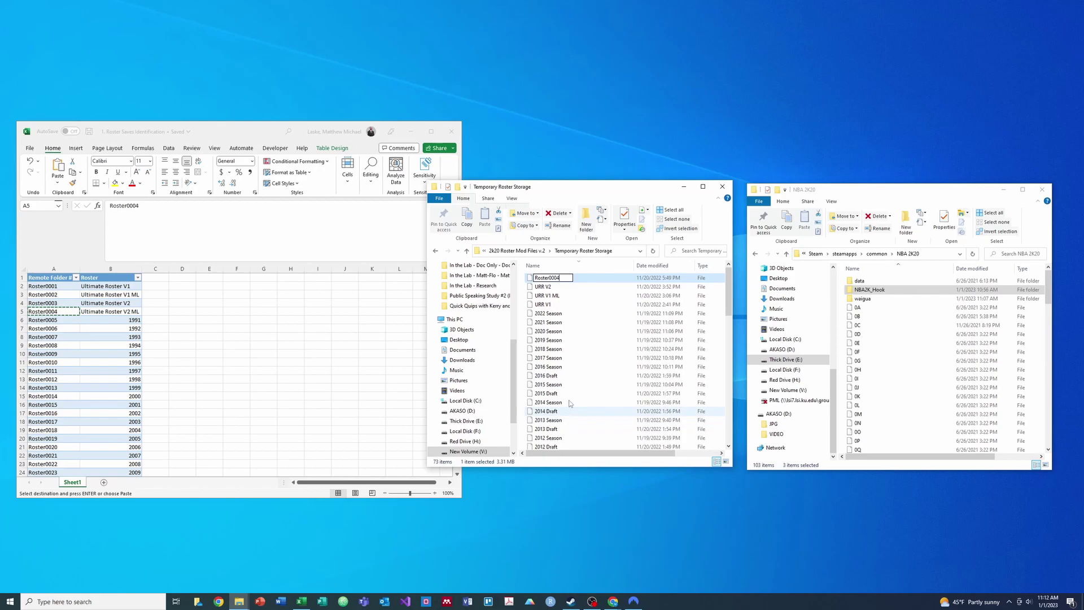
pyautogui.press('Return')
# Rename the URR V1 file as Roster0001, using the name listed for Ultimate Roster V1 in the workbook
pyautogui.hotkey('alt', 'Tab')
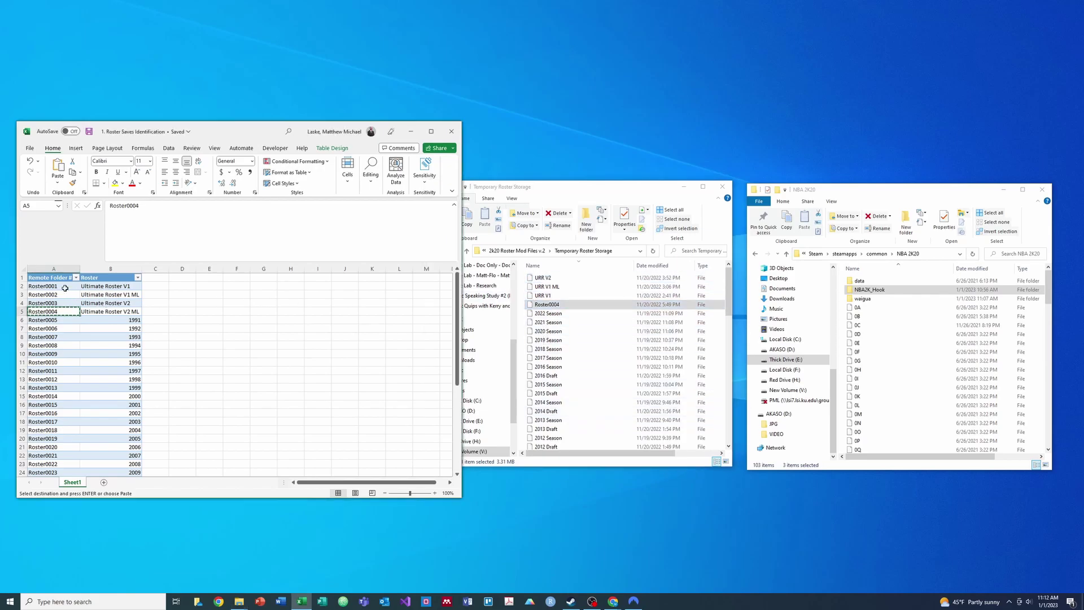
pyautogui.rightClick(539, 295)
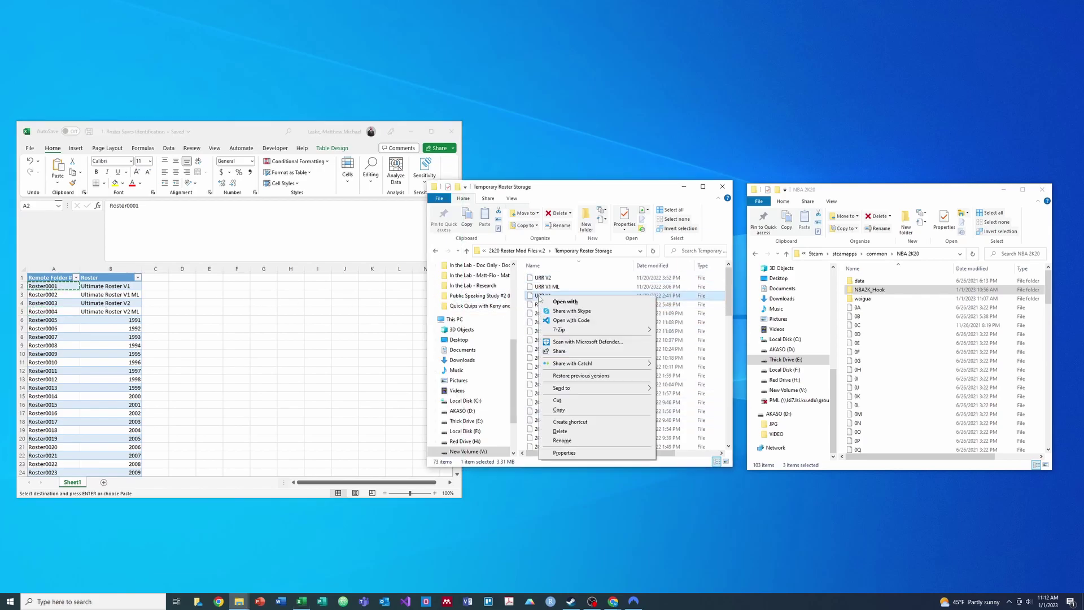
pyautogui.click(562, 441)
pyautogui.write('Roster0001')
pyautogui.press('Return')
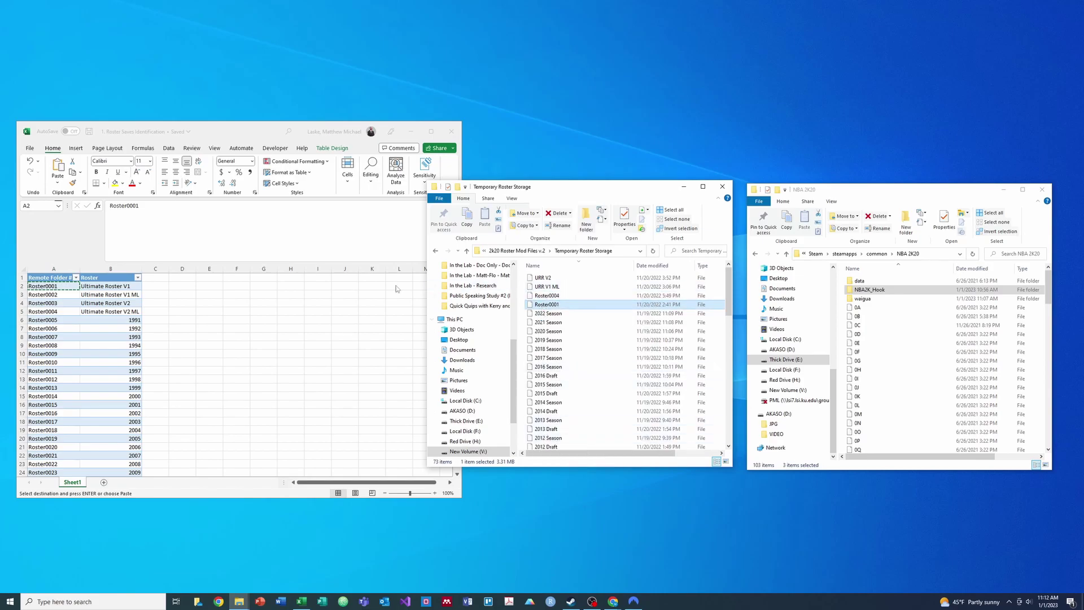
# Rename the URR V1 ML file as Roster0002, using the name listed for Ultimate Roster V1 ML in the workbook
pyautogui.click(556, 288)
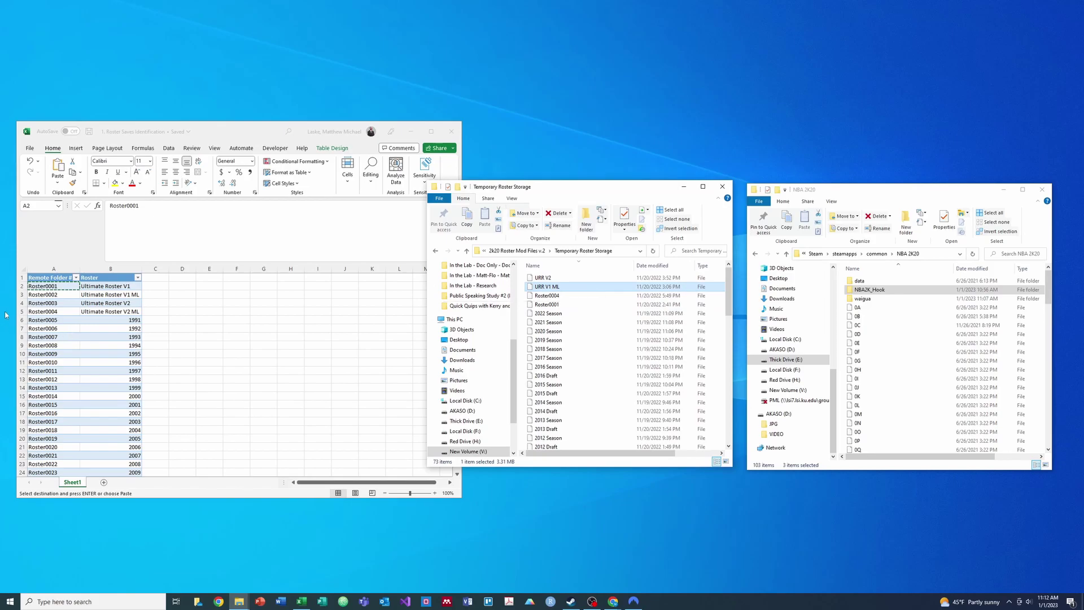
pyautogui.click(41, 291)
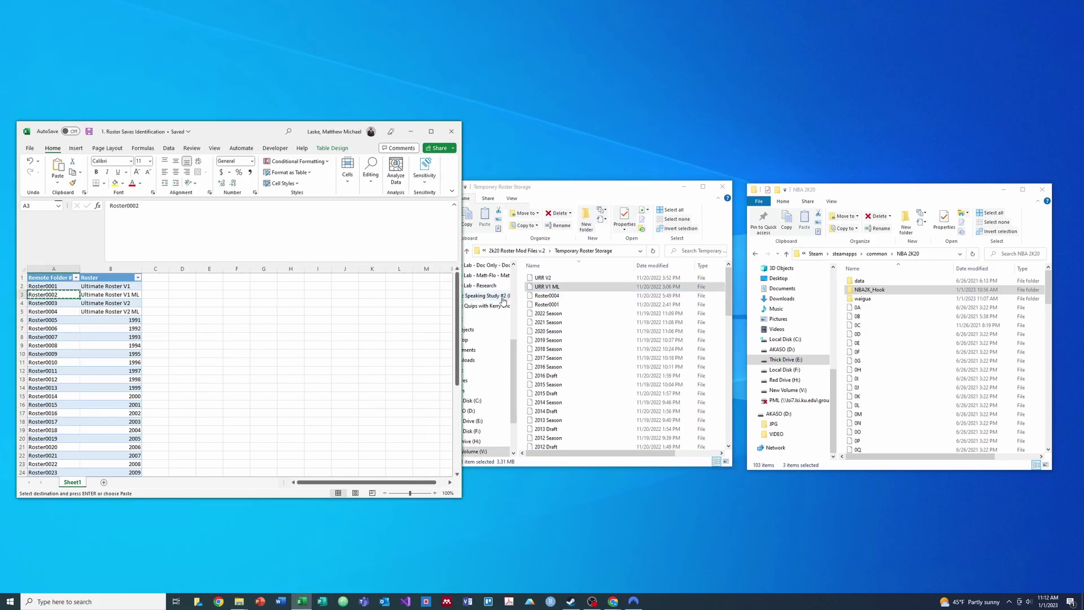
pyautogui.rightClick(546, 288)
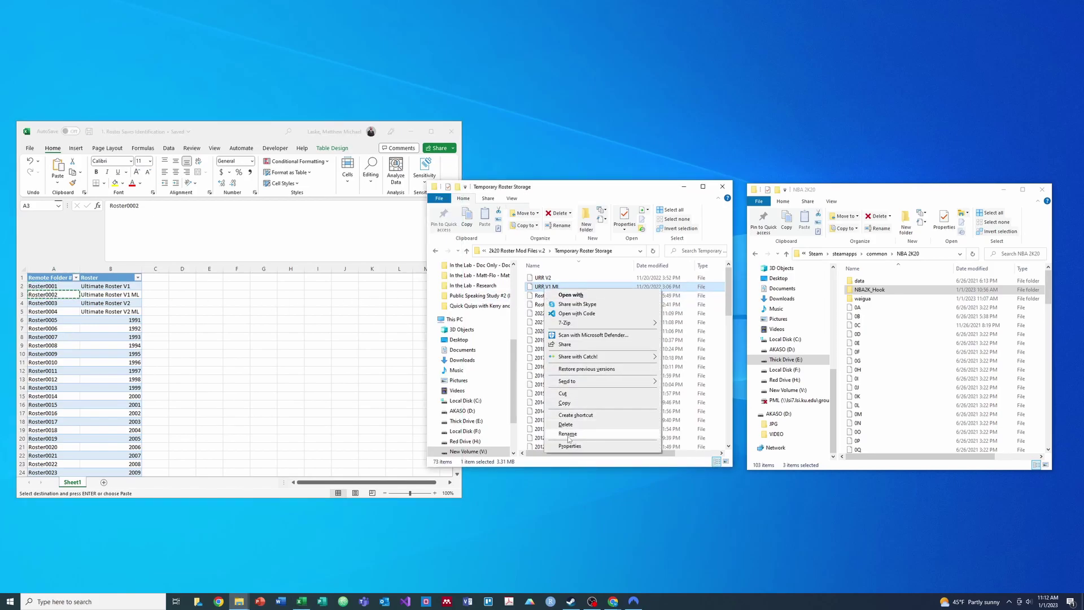
pyautogui.click(567, 433)
pyautogui.write('Roster0002')
pyautogui.press('Return')
# Rename the URR V2 file as Roster0003, using the name listed for Ultimate Roster V2 in the workbook
pyautogui.click(48, 309)
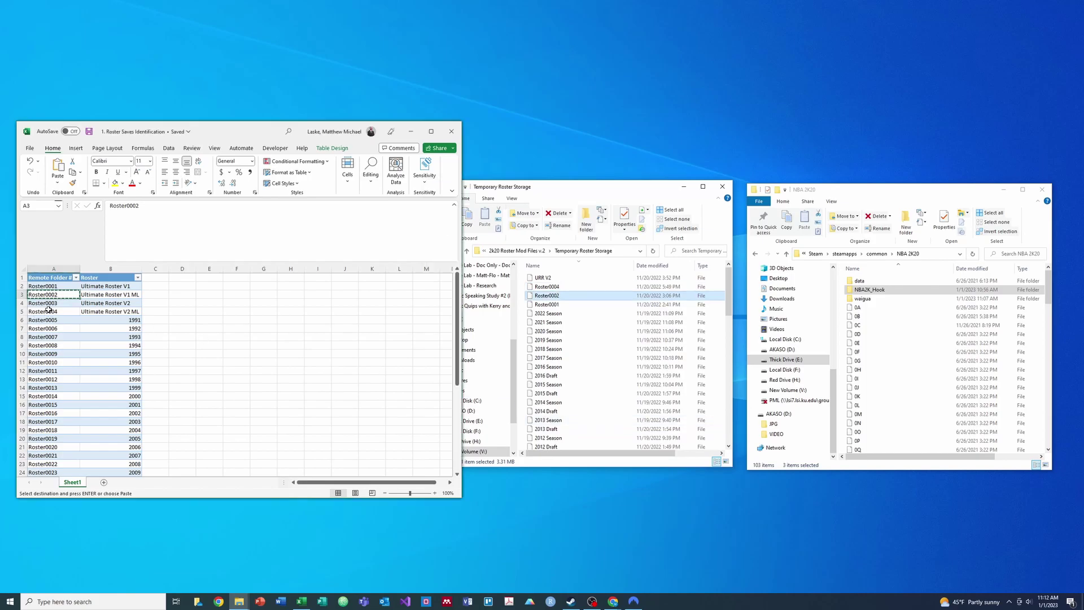
pyautogui.click(49, 303)
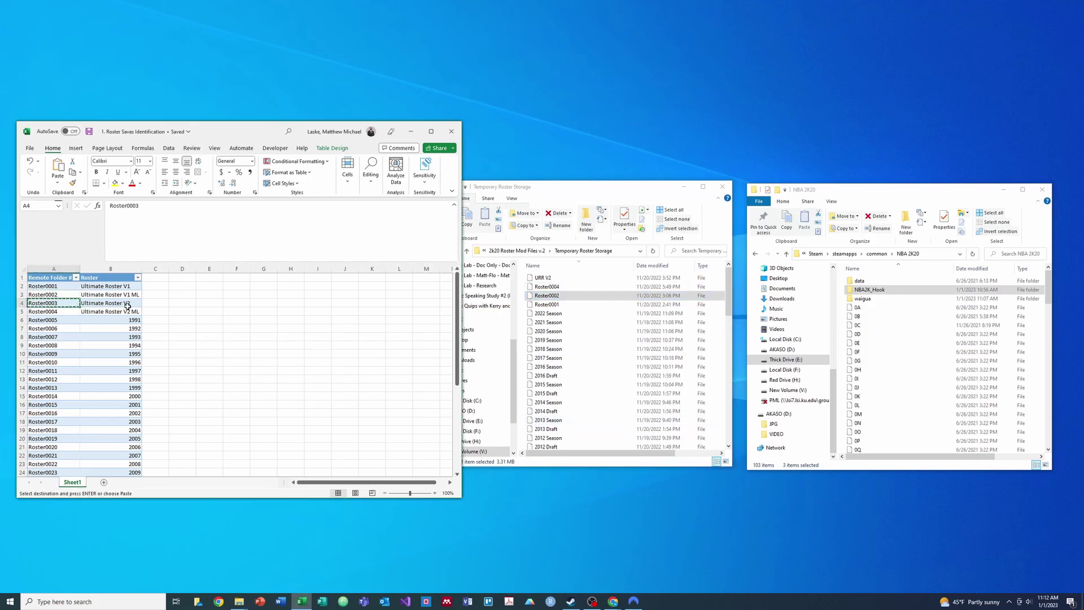
pyautogui.click(540, 278)
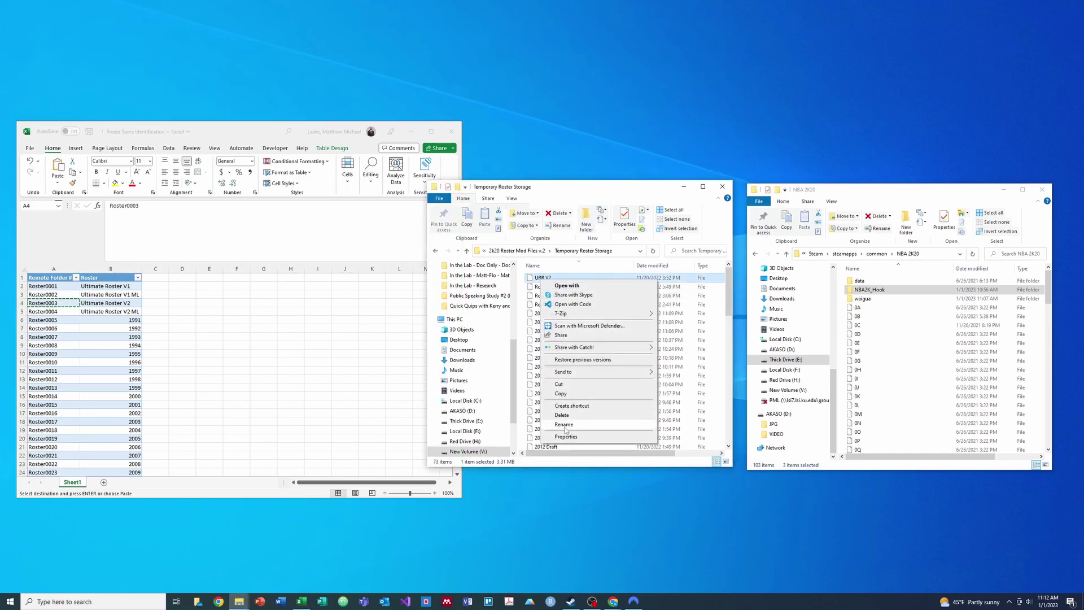
pyautogui.click(564, 424)
pyautogui.write('Roster0003')
pyautogui.press('Return')
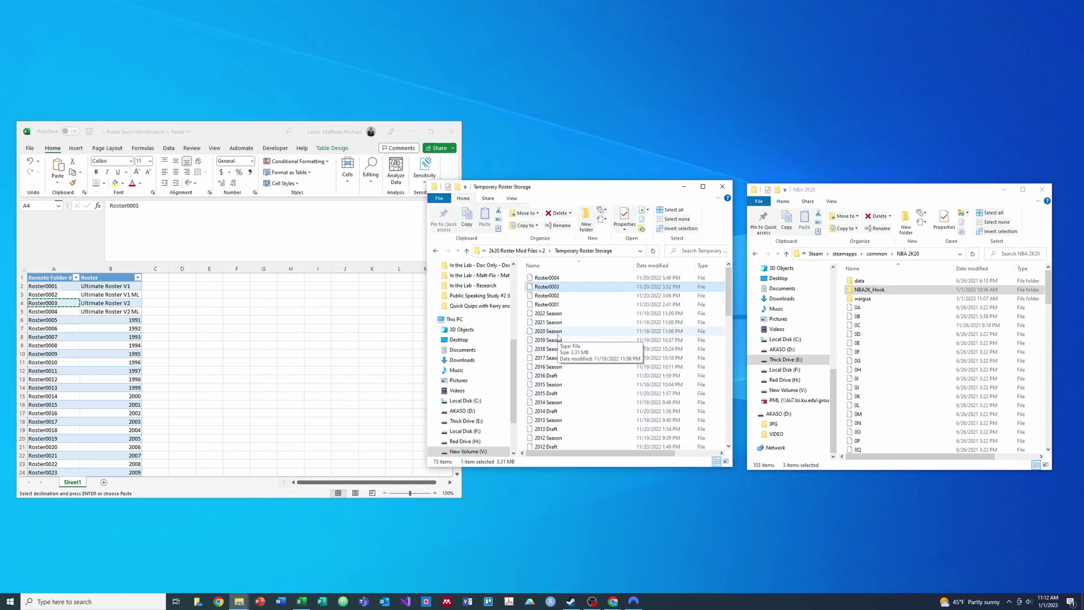
# Sort the files in Temporary Roster Storage by date modified, oldest first
pyautogui.click(658, 268)
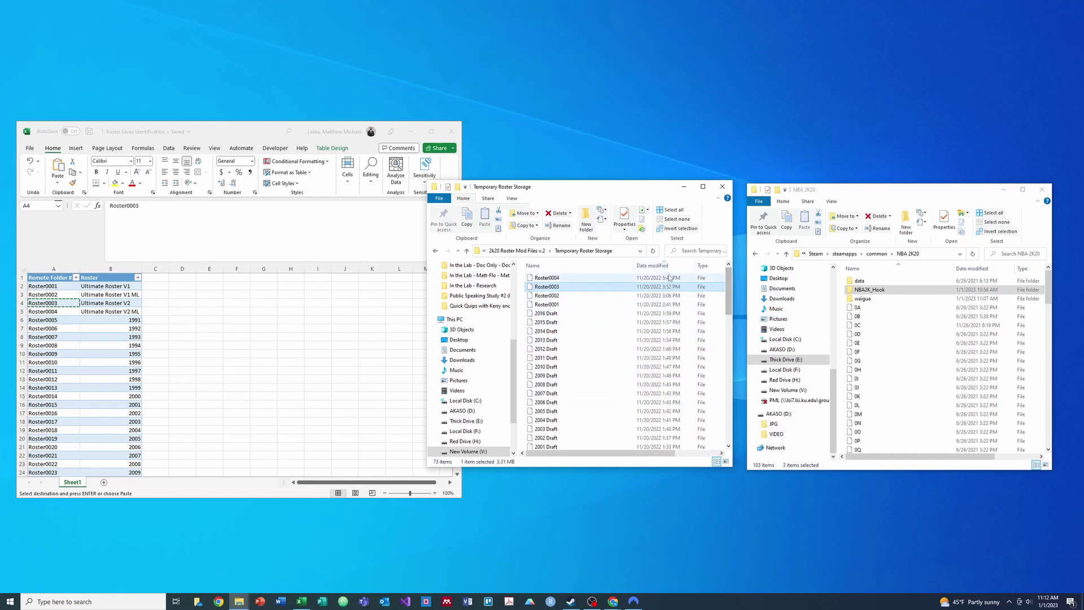
pyautogui.click(655, 265)
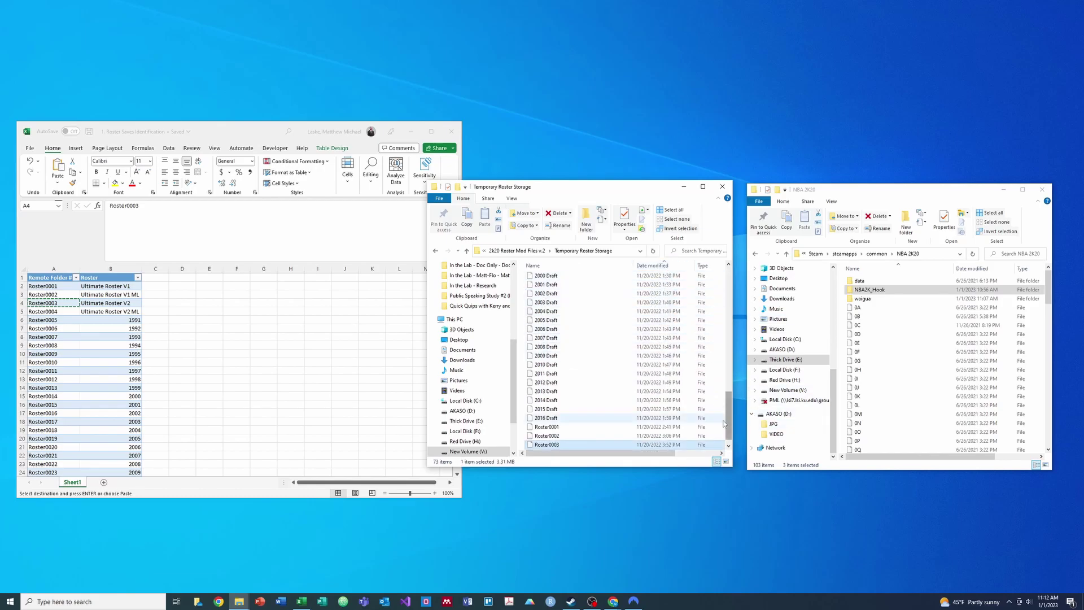
pyautogui.moveTo(727, 418); pyautogui.dragTo(733, 288)
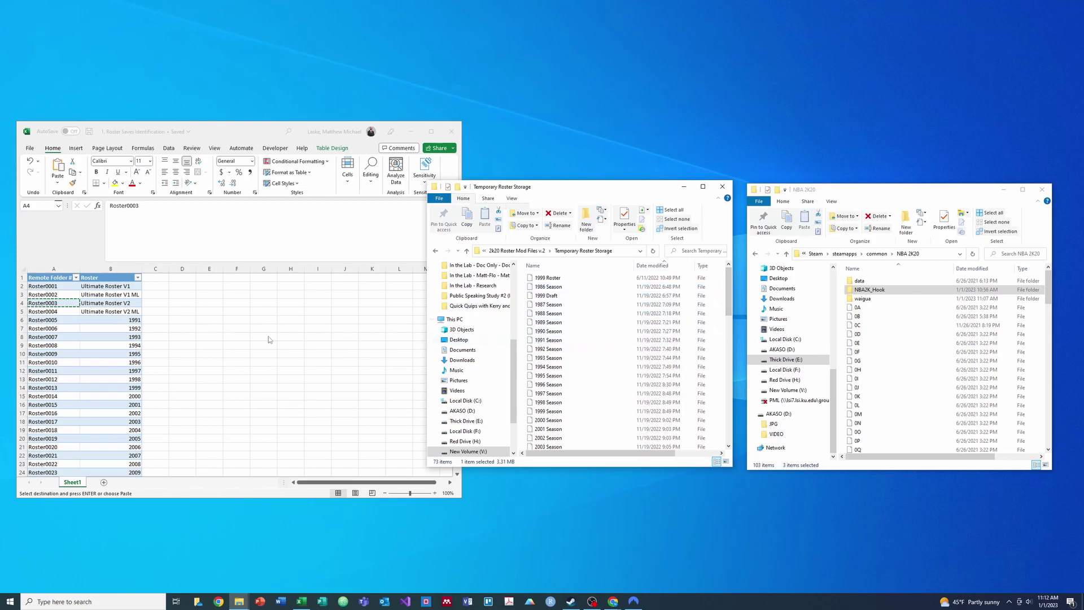
# Find the 1986 entry in the workbook's roster list and rename the 1986 Season file as Roster0057
pyautogui.click(123, 337)
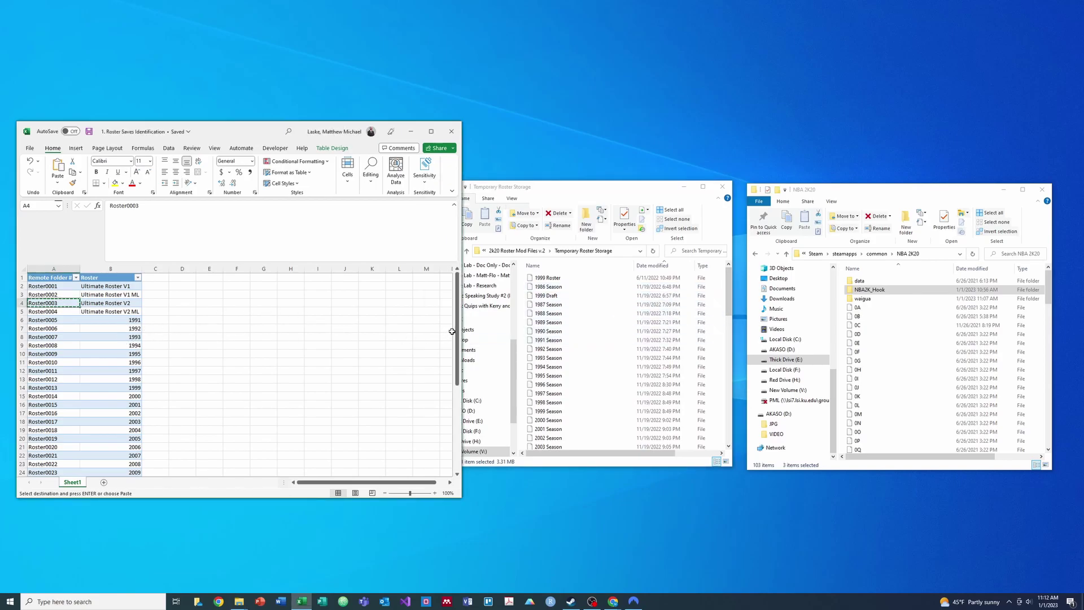
pyautogui.click(644, 340)
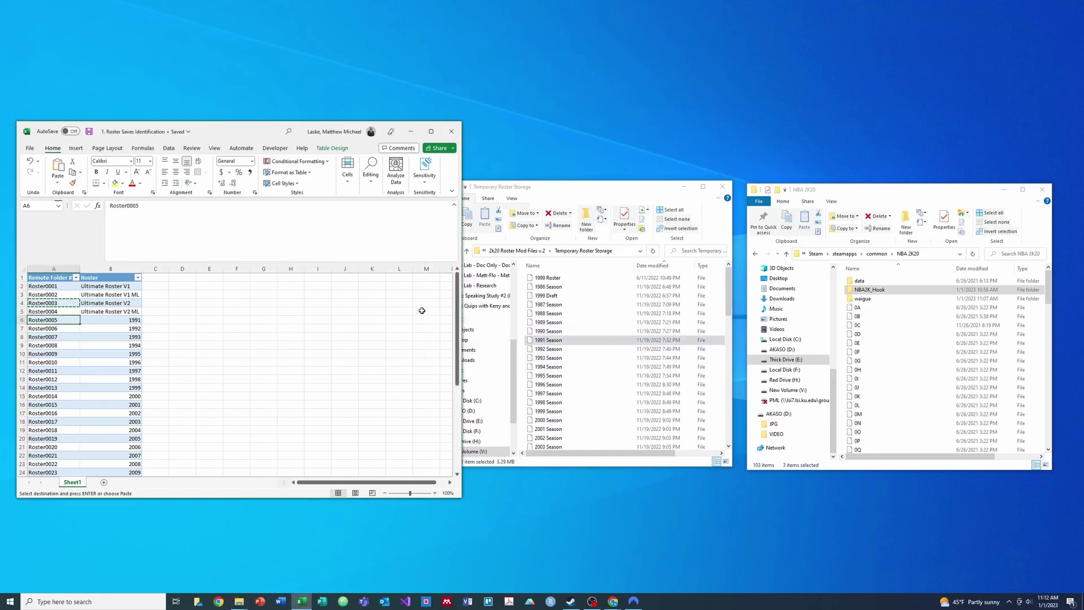
pyautogui.moveTo(457, 322); pyautogui.dragTo(477, 407)
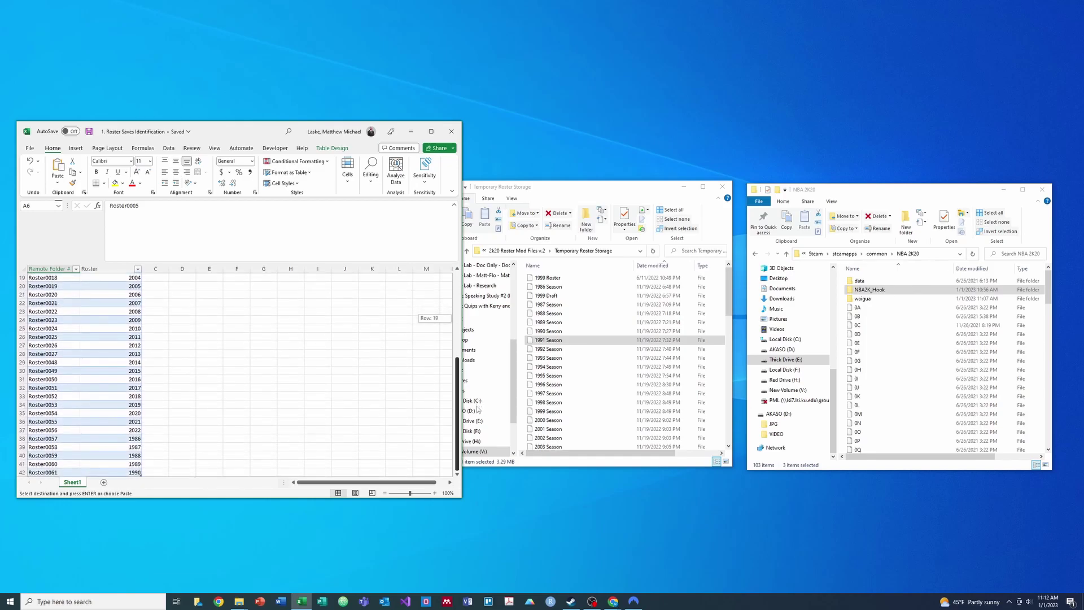
pyautogui.click(136, 446)
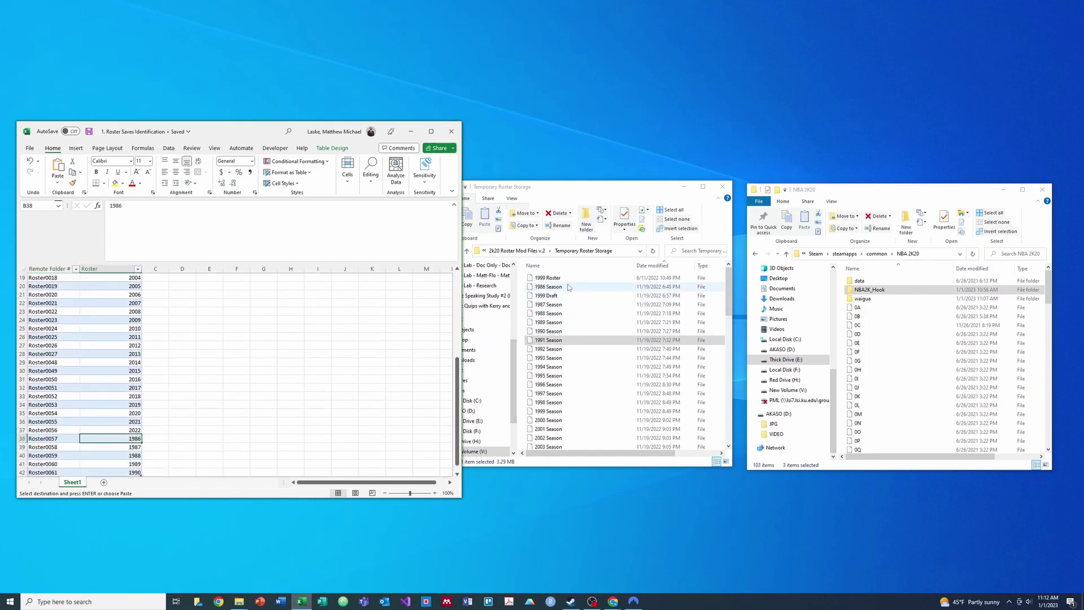
pyautogui.click(63, 440)
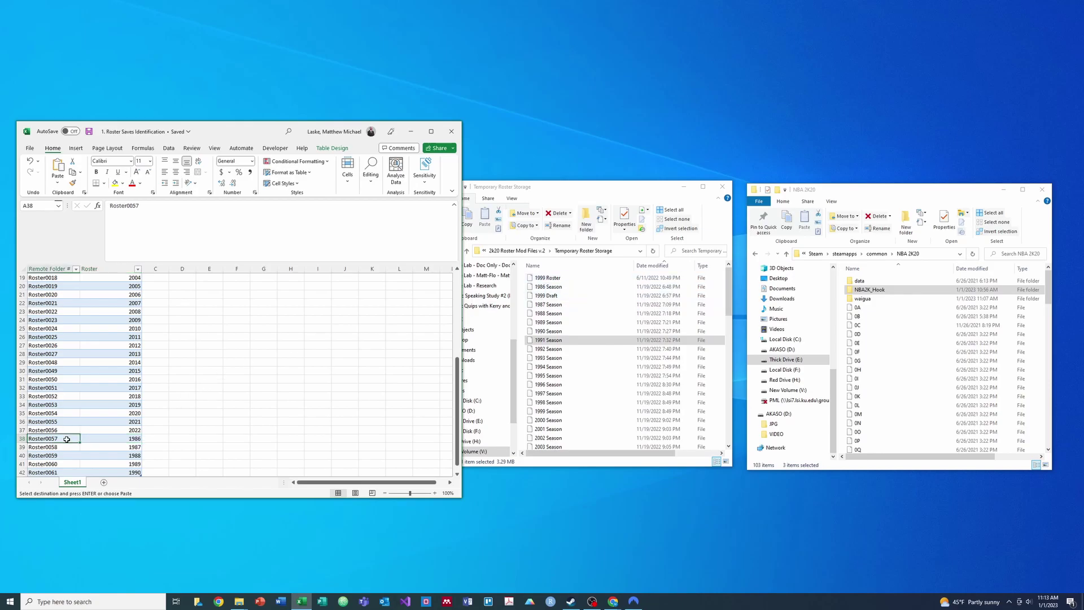
pyautogui.rightClick(552, 288)
pyautogui.click(576, 433)
pyautogui.write('Roster0057')
pyautogui.press('Return')
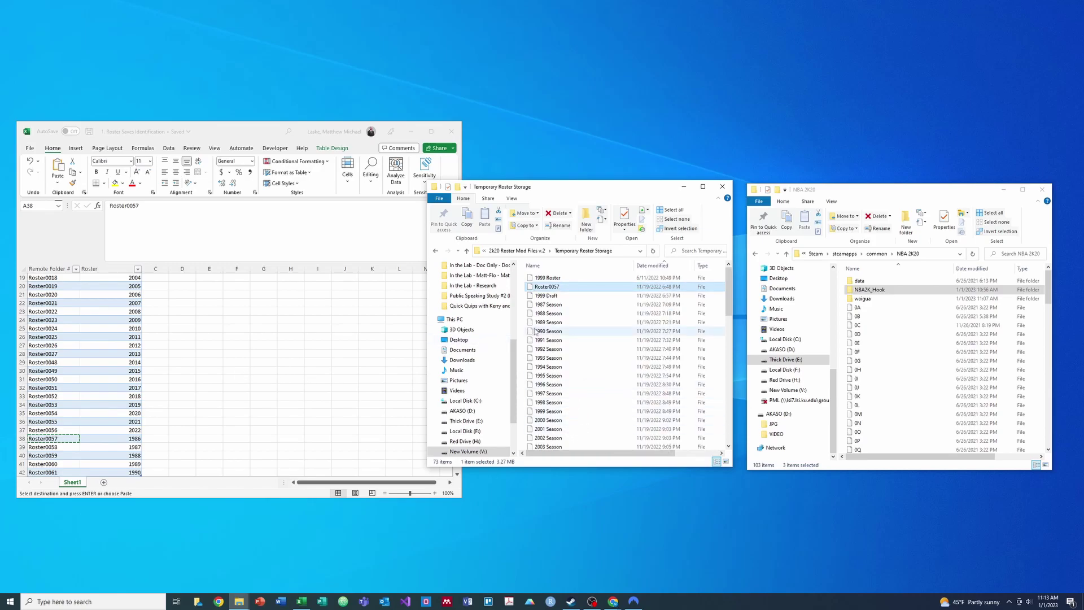
# Rename the 1987 Season file as Roster0058, using the name listed for 1987 in the workbook
pyautogui.click(35, 455)
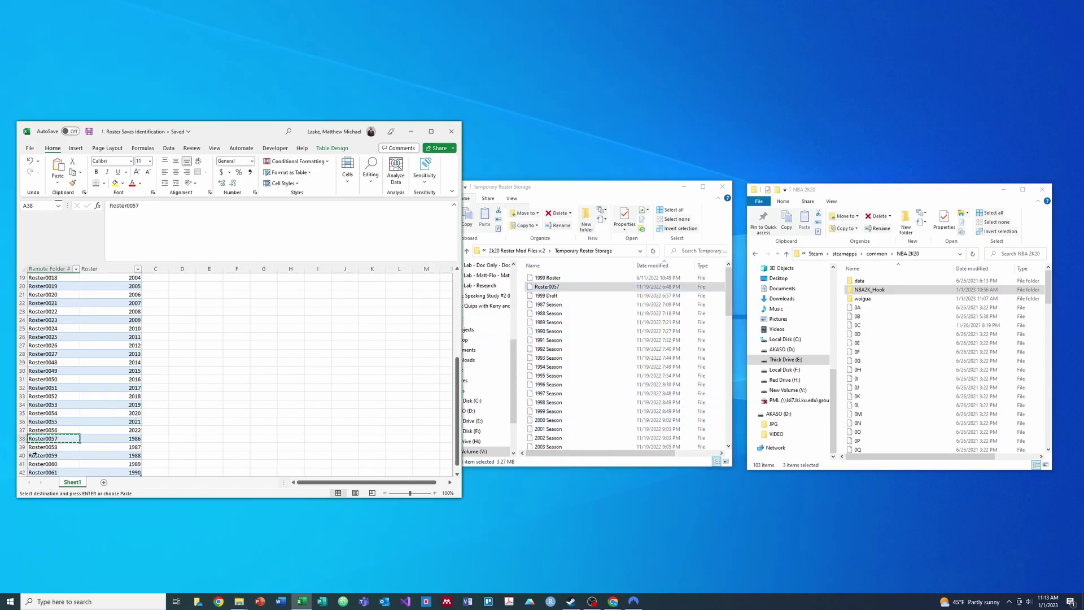
pyautogui.click(552, 305)
pyautogui.rightClick(552, 308)
pyautogui.click(574, 453)
pyautogui.write('Roster0058')
pyautogui.press('Return')
# Rename the 1988 Season file as Roster0059, using the name listed for 1988 in the workbook
pyautogui.click(91, 439)
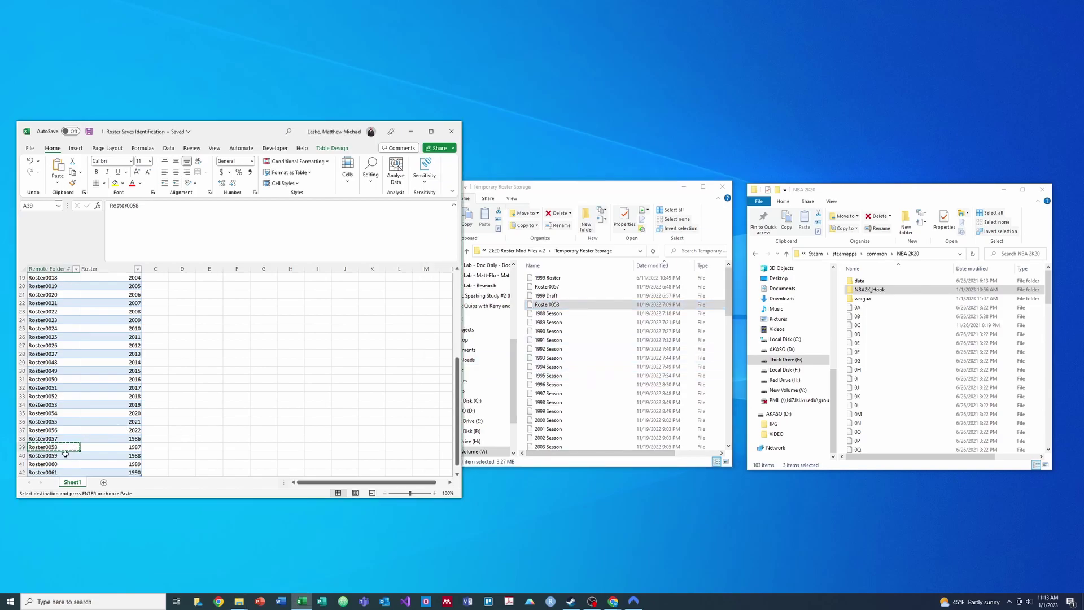
pyautogui.click(552, 314)
pyautogui.rightClick(552, 316)
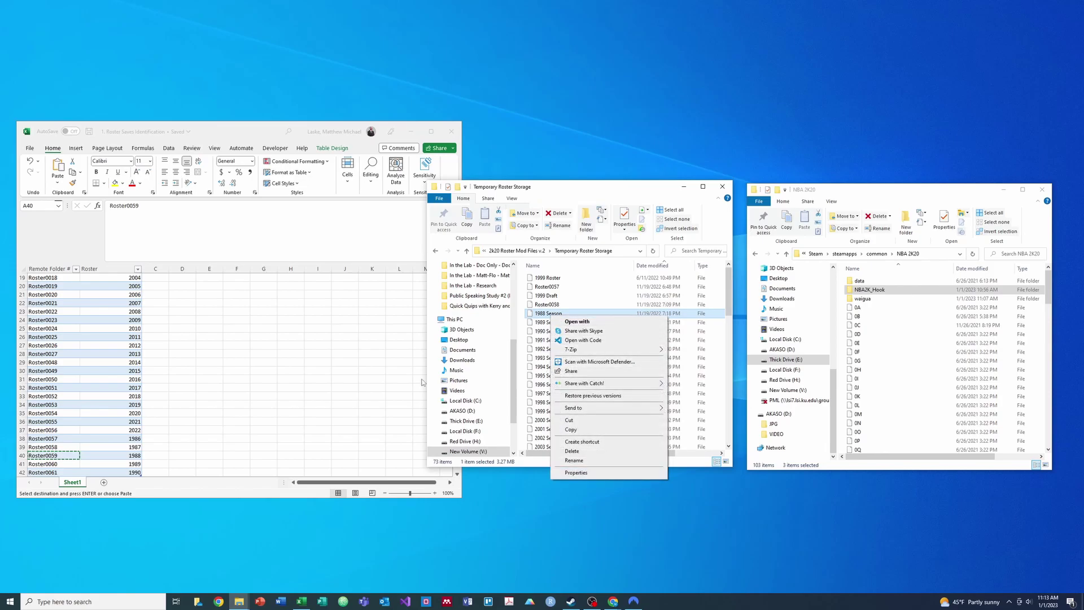
pyautogui.click(574, 460)
pyautogui.write('Roster0059')
pyautogui.press('Return')
# Rename the 1989 Season file as Roster0060, using the name listed for 1989 in the workbook
pyautogui.click(70, 461)
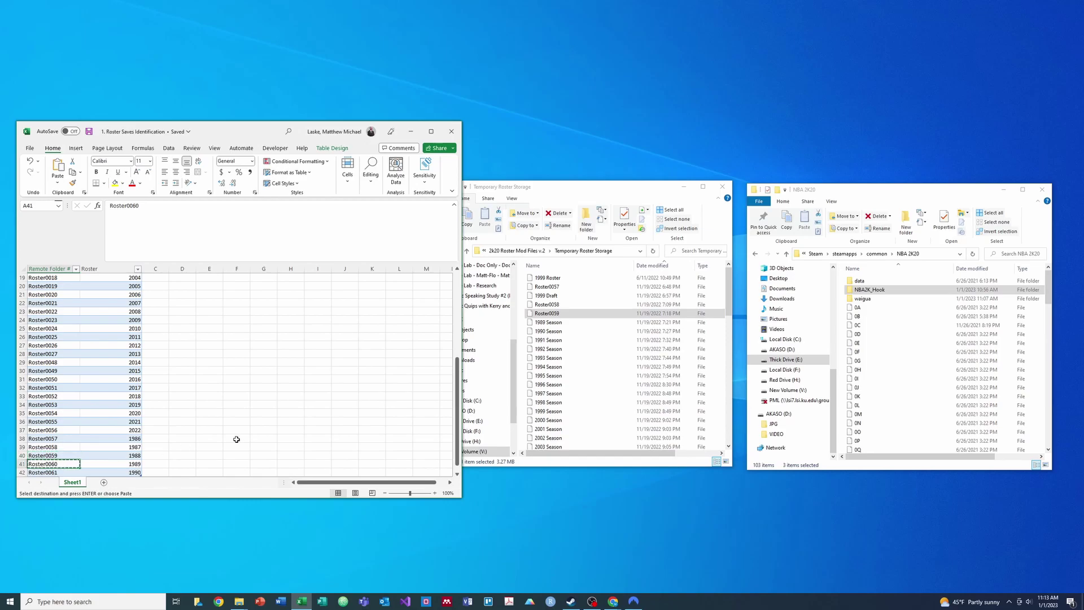
pyautogui.rightClick(557, 322)
pyautogui.click(581, 465)
pyautogui.write('Roster0060')
pyautogui.press('Return')
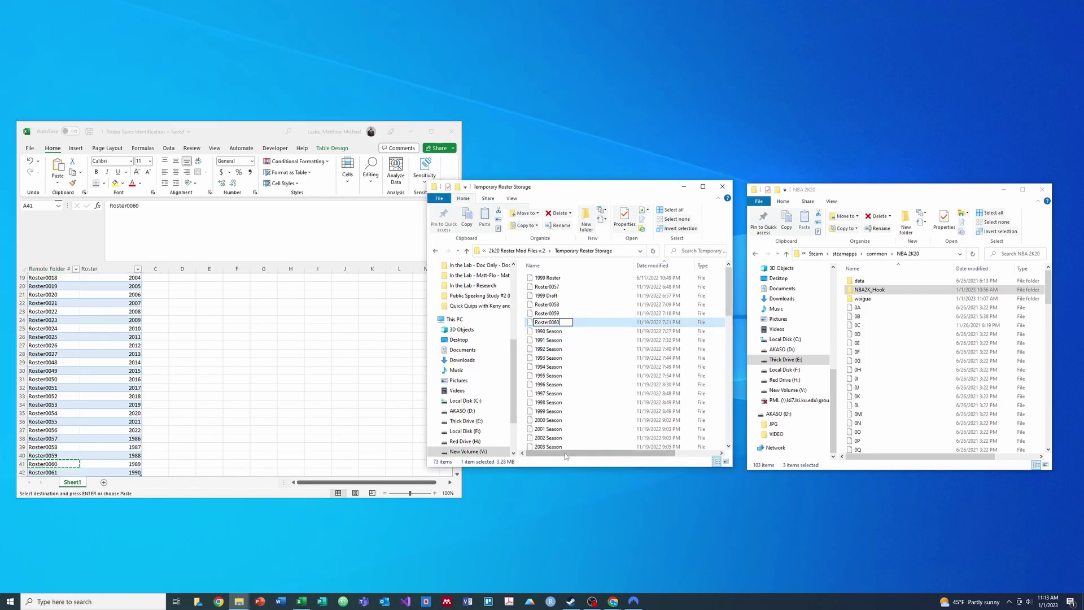
# Rename the 1990 Season file as Roster0061, using the name listed for 1990 in the workbook
pyautogui.click(64, 463)
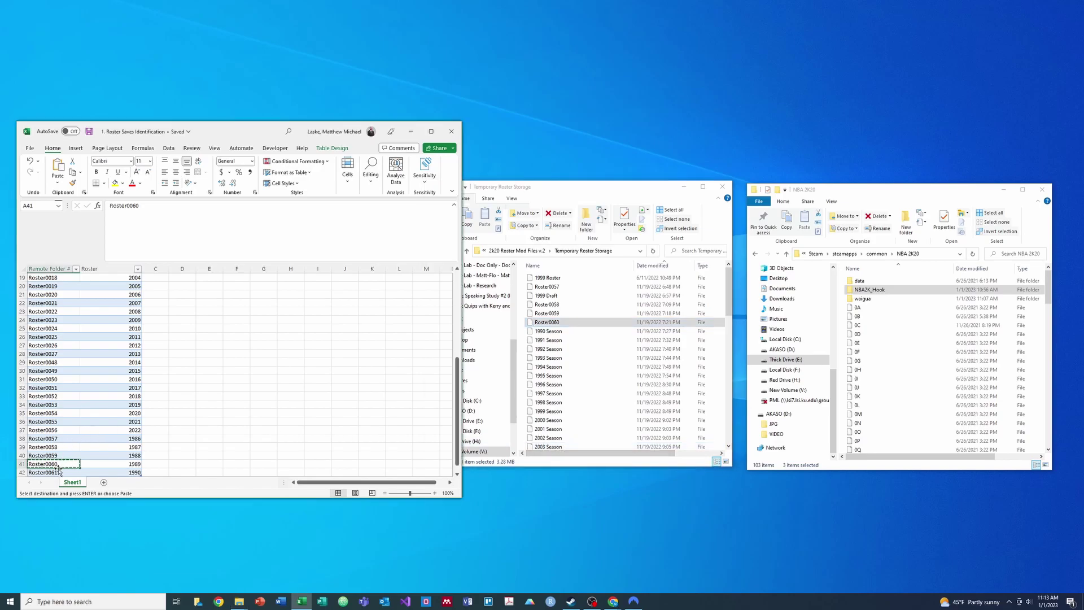
pyautogui.hotkey('ctrl', 'c')
pyautogui.rightClick(545, 331)
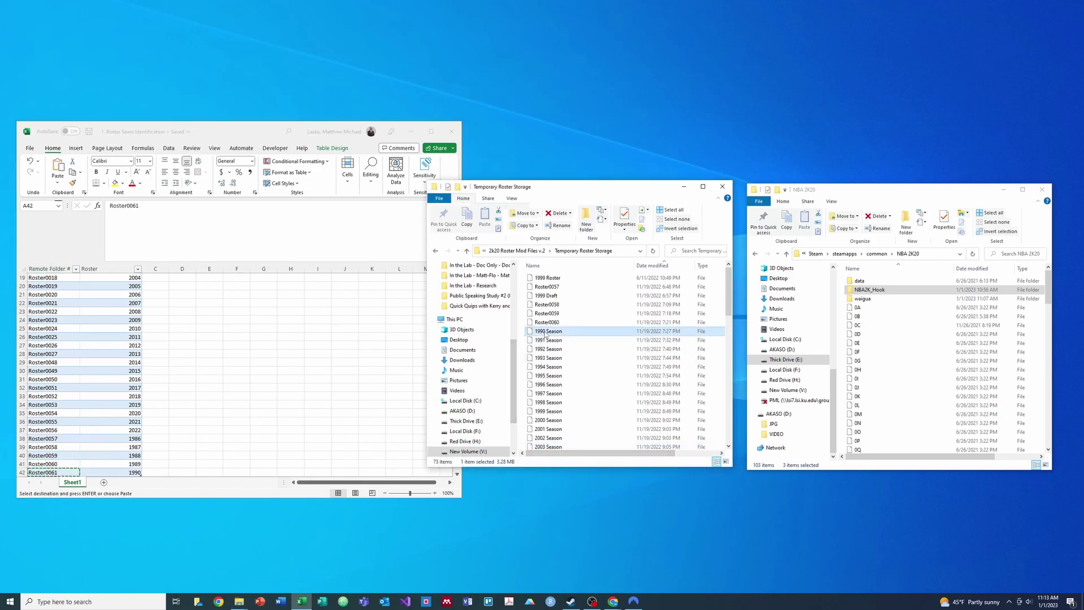
pyautogui.click(568, 476)
pyautogui.hotkey('ctrl', 'v')
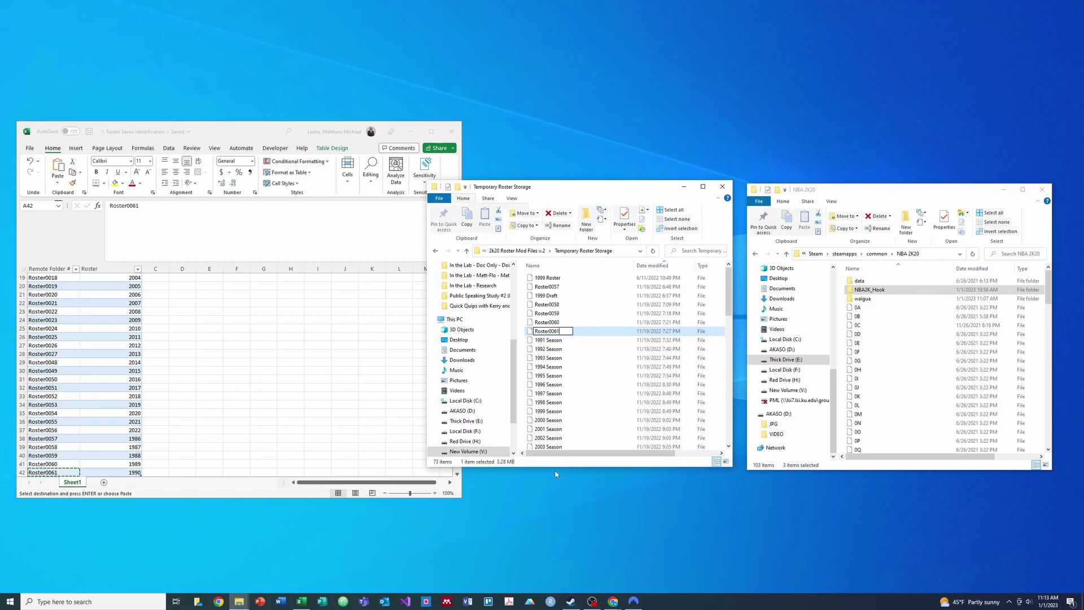
pyautogui.press('Return')
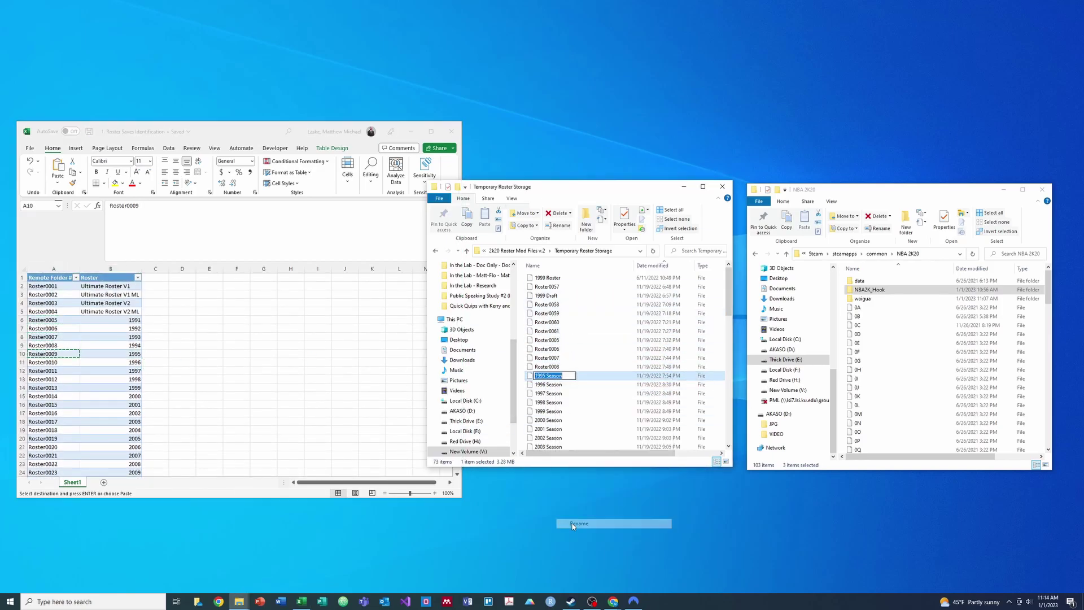
# Rename the 1995 through 2016 Season files with the names listed for their years in the workbook, ending with Roster0050 for 2016
pyautogui.click(555, 395)
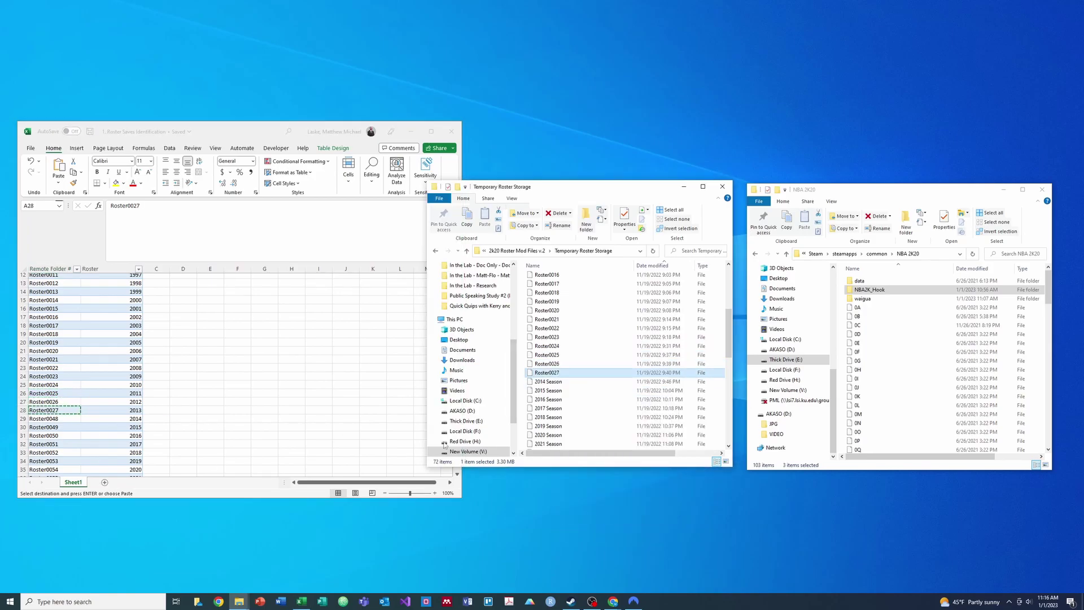
pyautogui.rightClick(550, 382)
pyautogui.click(575, 528)
pyautogui.hotkey('ctrl', 'v')
pyautogui.press('Return')
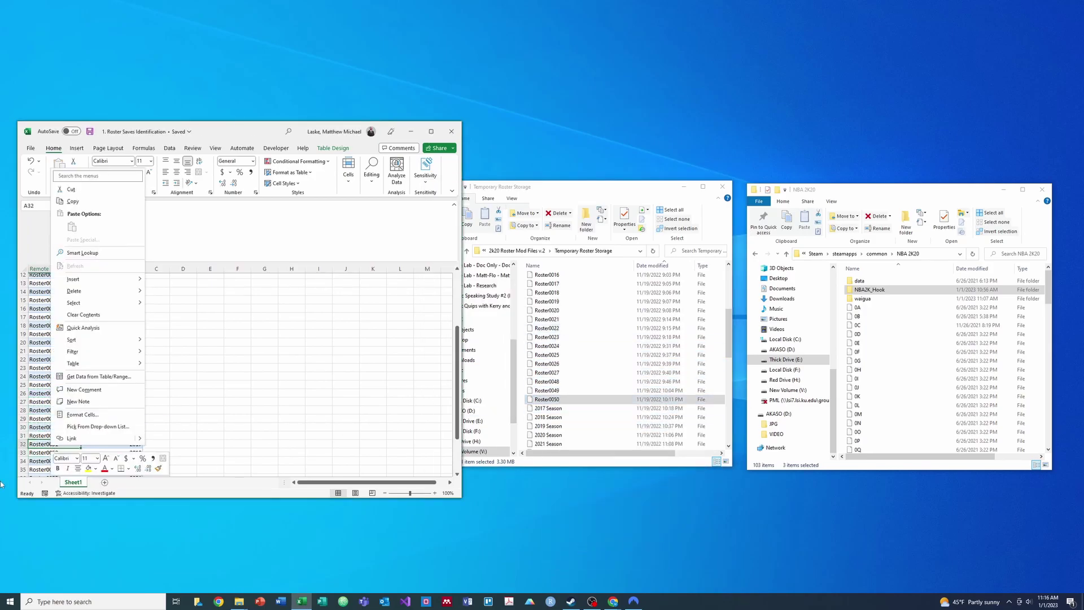
# Rename the 2017 and 2018 Season files as Roster0051 and Roster0052, following the workbook's list
pyautogui.click(73, 201)
pyautogui.rightClick(548, 408)
pyautogui.click(575, 553)
pyautogui.hotkey('ctrl', 'v')
pyautogui.press('Return')
pyautogui.scroll(-3, 575, 395)
pyautogui.click(565, 472)
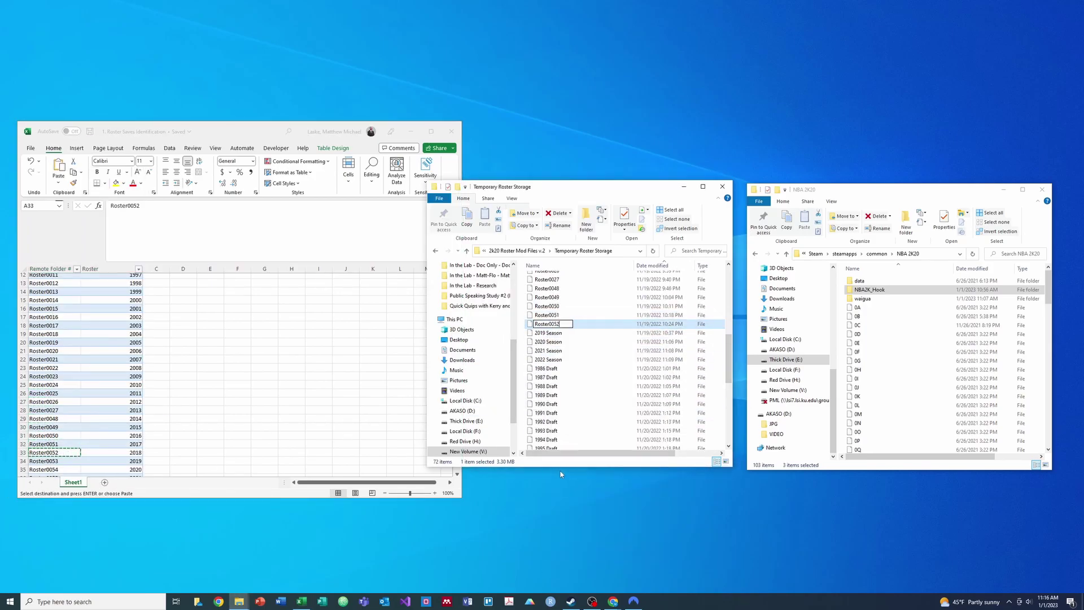
# Rename the 2019 through 2022 Season files as Roster0053 through Roster0056, following the workbook's list
pyautogui.click(575, 477)
pyautogui.hotkey('ctrl', 'v')
pyautogui.scroll(-2, 49, 438)
pyautogui.click(49, 413)
pyautogui.rightClick(548, 342)
pyautogui.hotkey('ctrl', 'v')
pyautogui.click(48, 422)
pyautogui.hotkey('ctrl', 'v')
pyautogui.hotkey('ctrl', 'v')
pyautogui.press('Return')
# Sort the files in the Temporary Roster Storage folder by name
pyautogui.scroll(12, 621, 367)
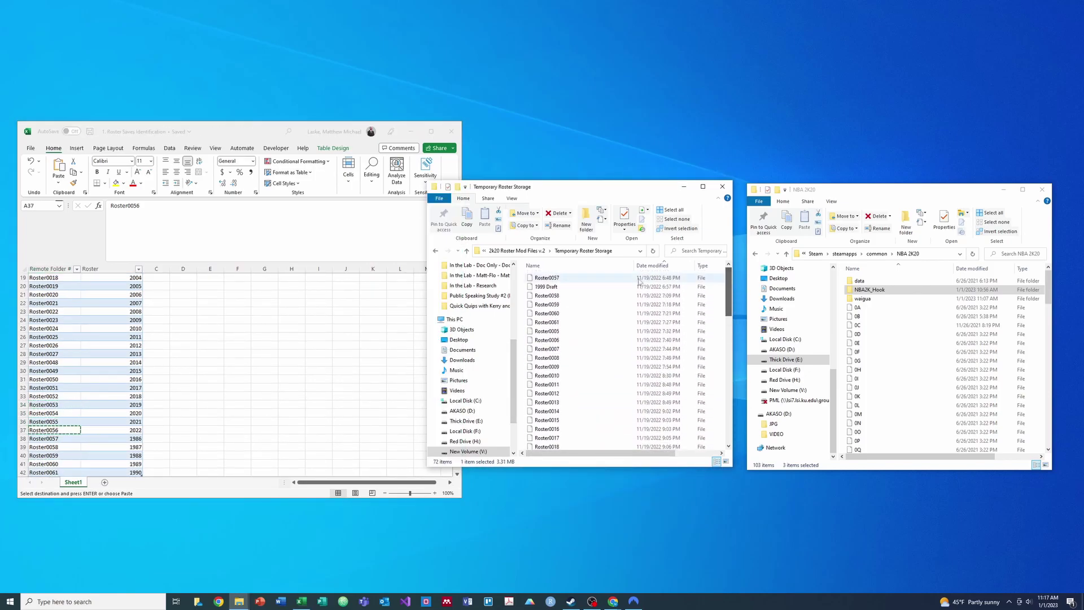
pyautogui.click(570, 267)
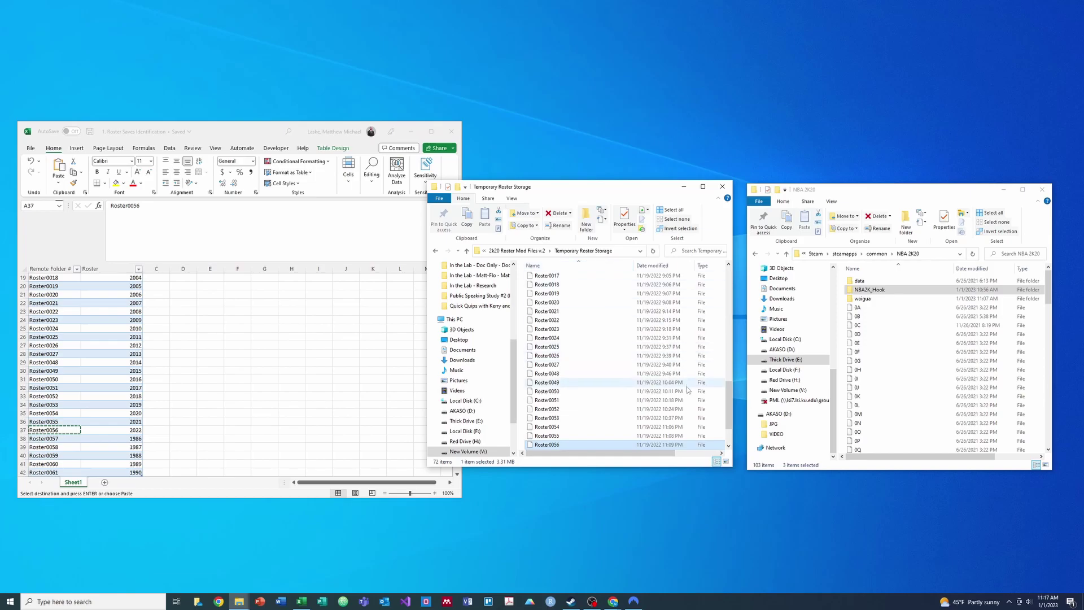
pyautogui.moveTo(732, 416); pyautogui.dragTo(704, 305)
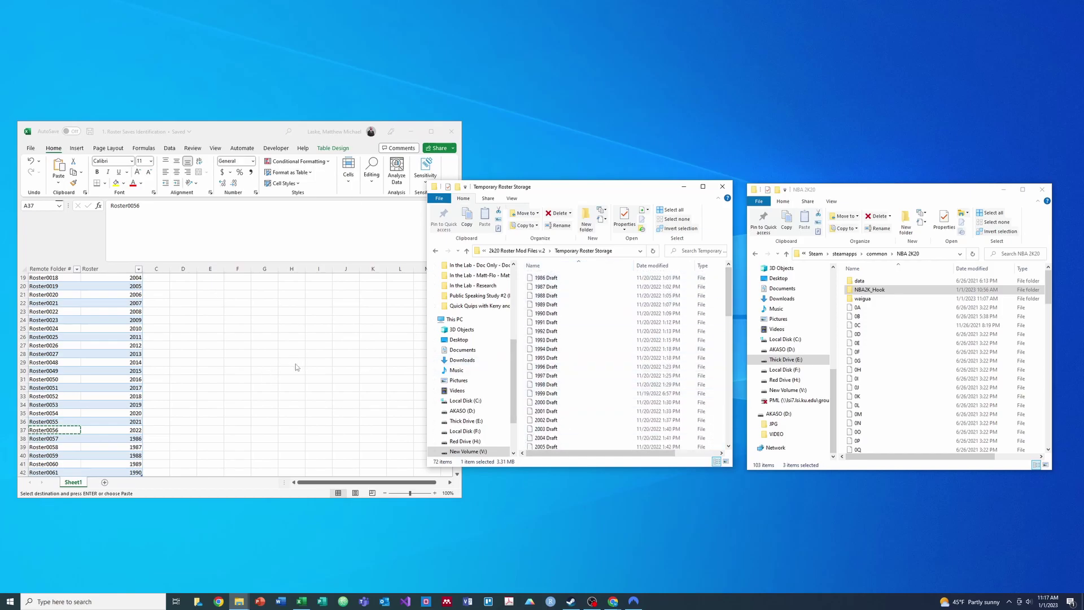
# Maximize the roster workbook and create a copy of Sheet1 in the same workbook
pyautogui.click(260, 369)
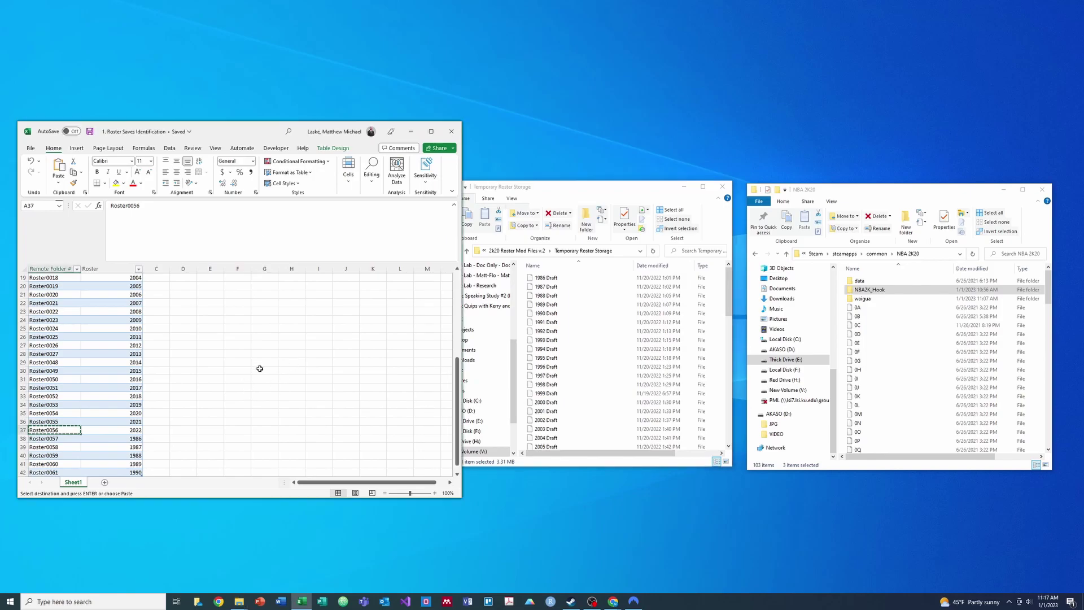
pyautogui.click(432, 132)
pyautogui.moveTo(1079, 384); pyautogui.dragTo(1078, 381)
pyautogui.click(163, 223)
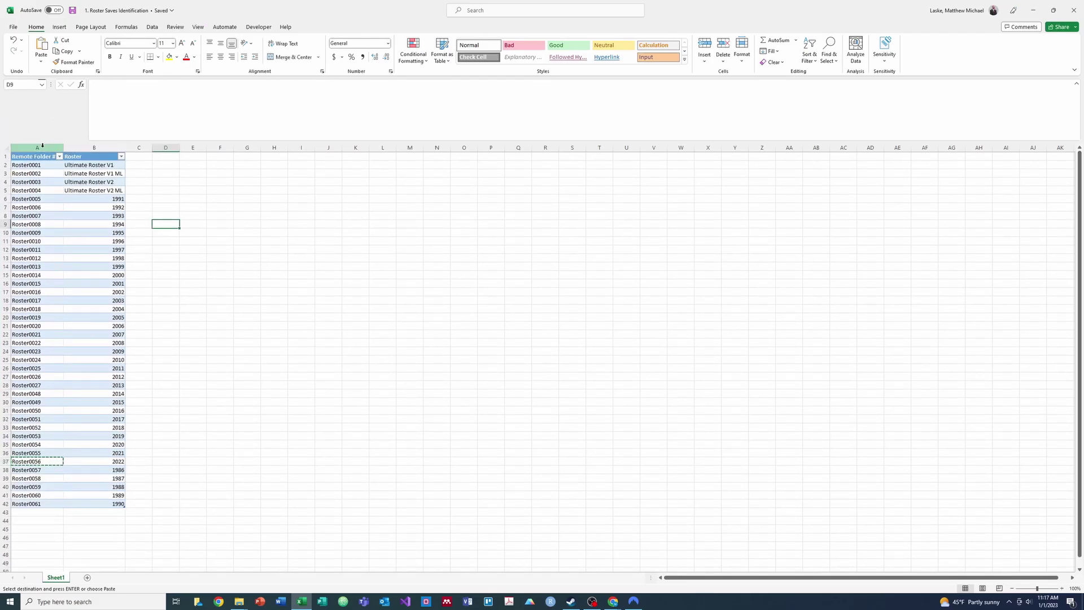
pyautogui.moveTo(31, 158); pyautogui.dragTo(105, 497)
pyautogui.click(64, 291)
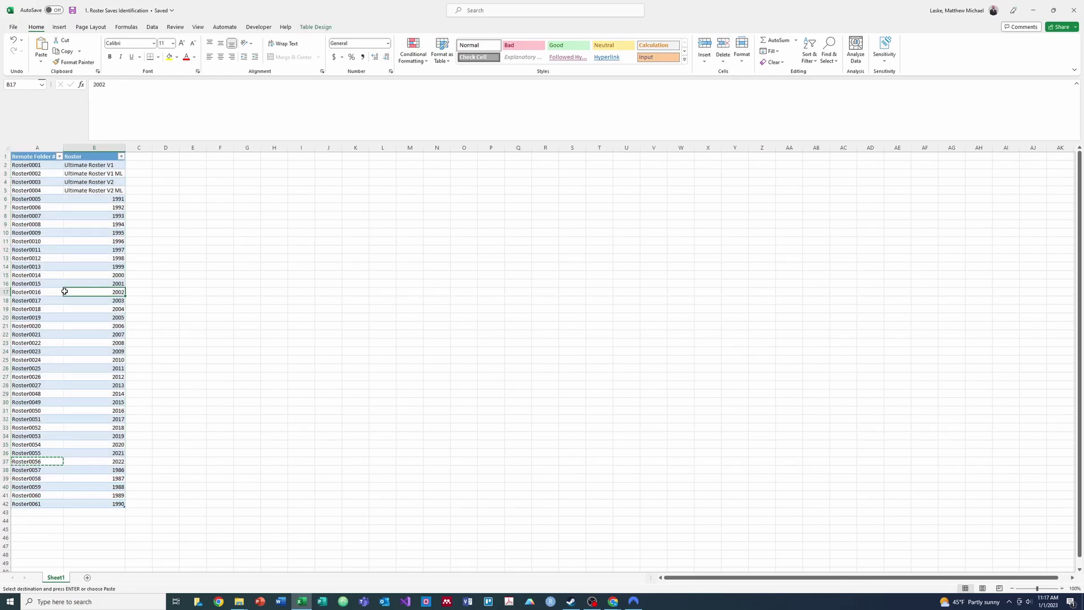
pyautogui.rightClick(63, 577)
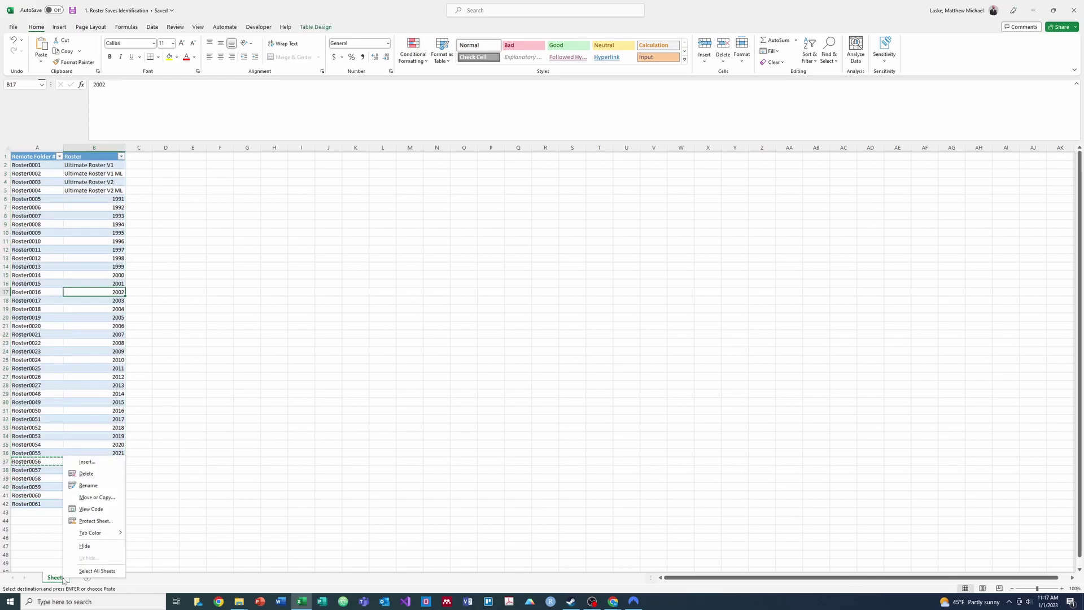
pyautogui.click(96, 497)
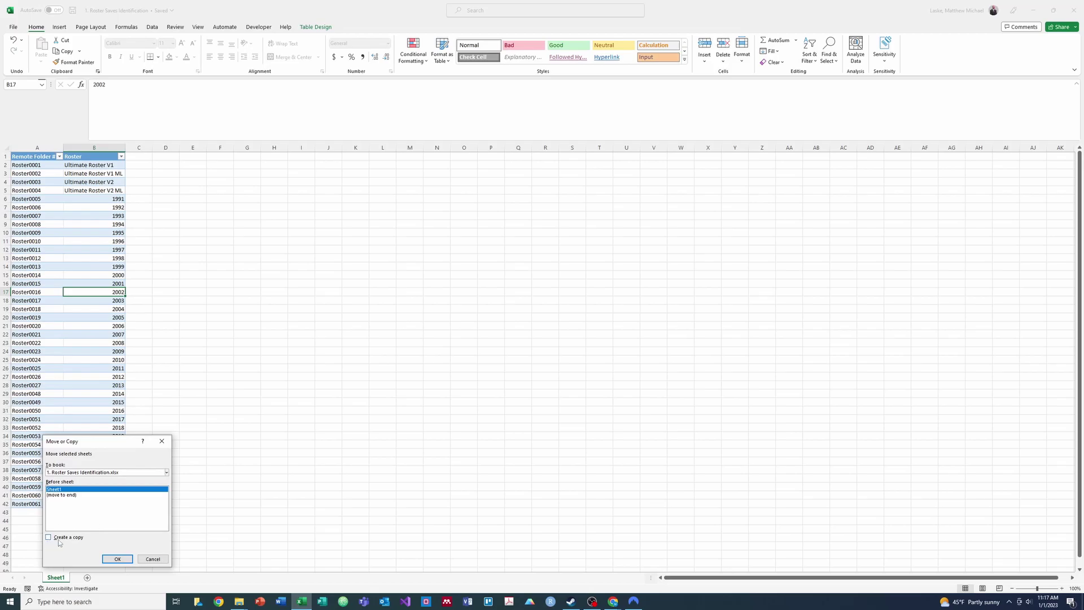
pyautogui.click(117, 559)
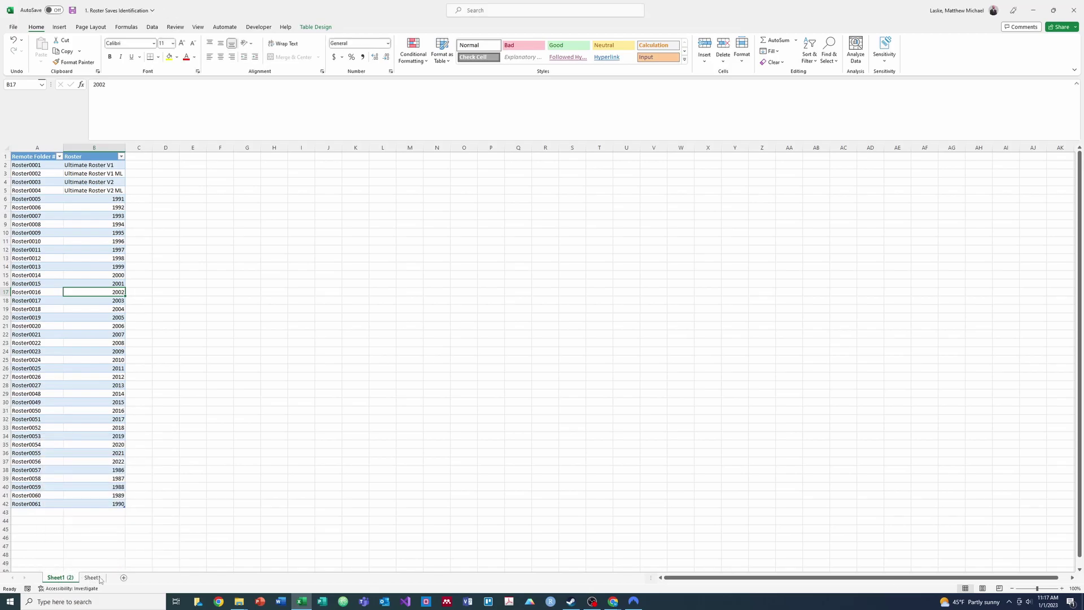
# Rename the original sheet as Rosters and its copy as Draft Classes
pyautogui.rightClick(57, 578)
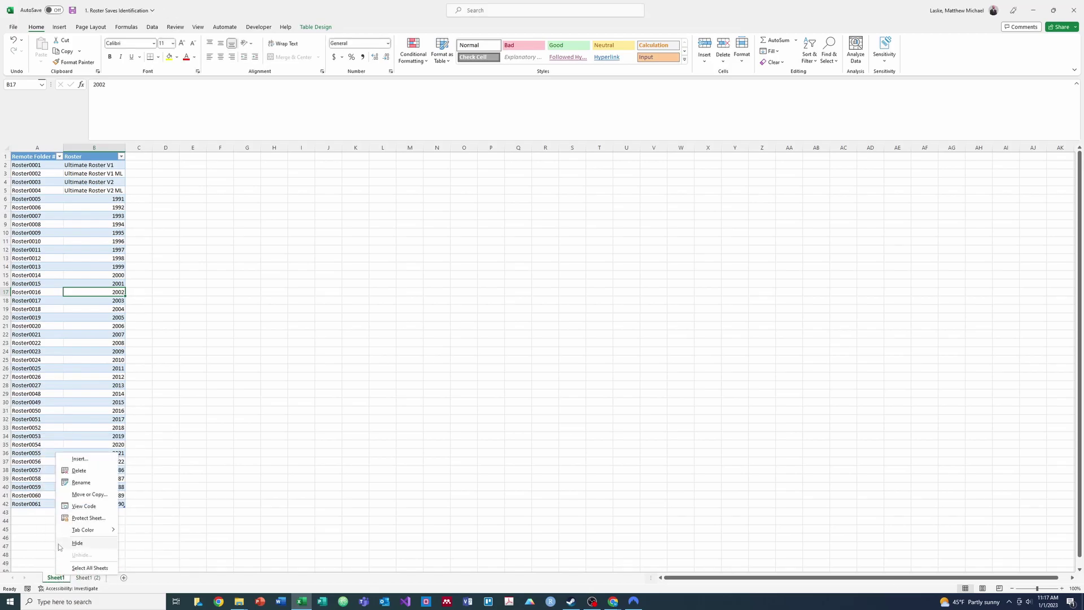
pyautogui.click(80, 482)
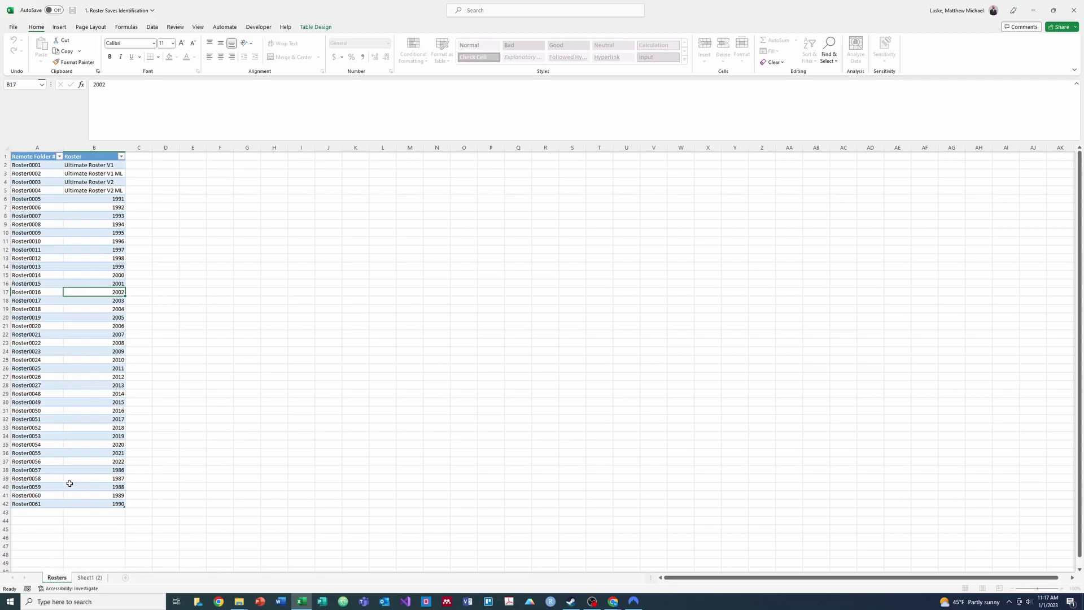
pyautogui.rightClick(82, 577)
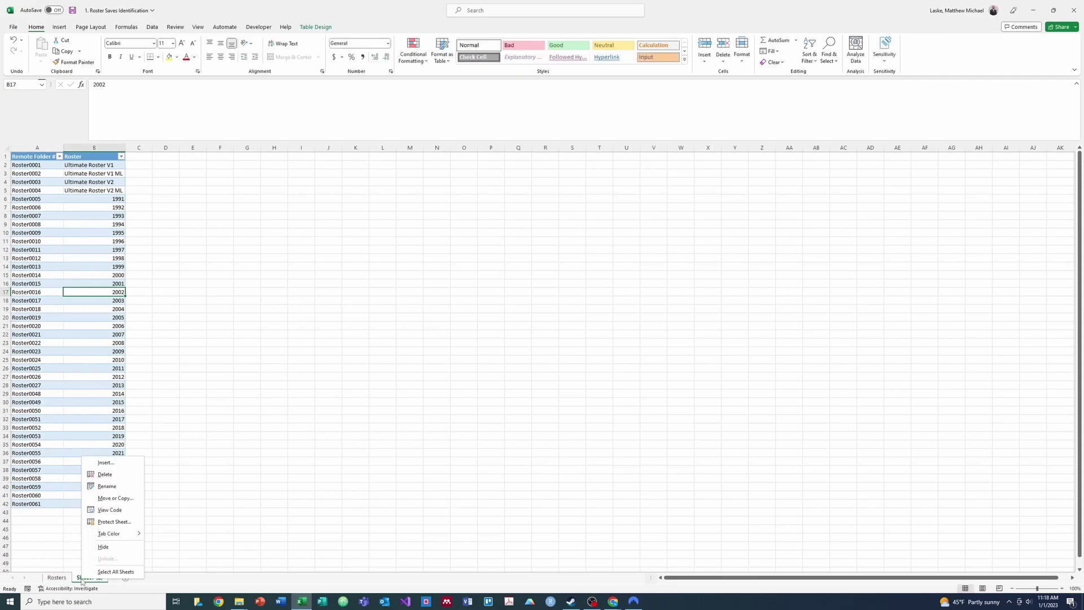
pyautogui.click(112, 486)
pyautogui.write('Draft Classes')
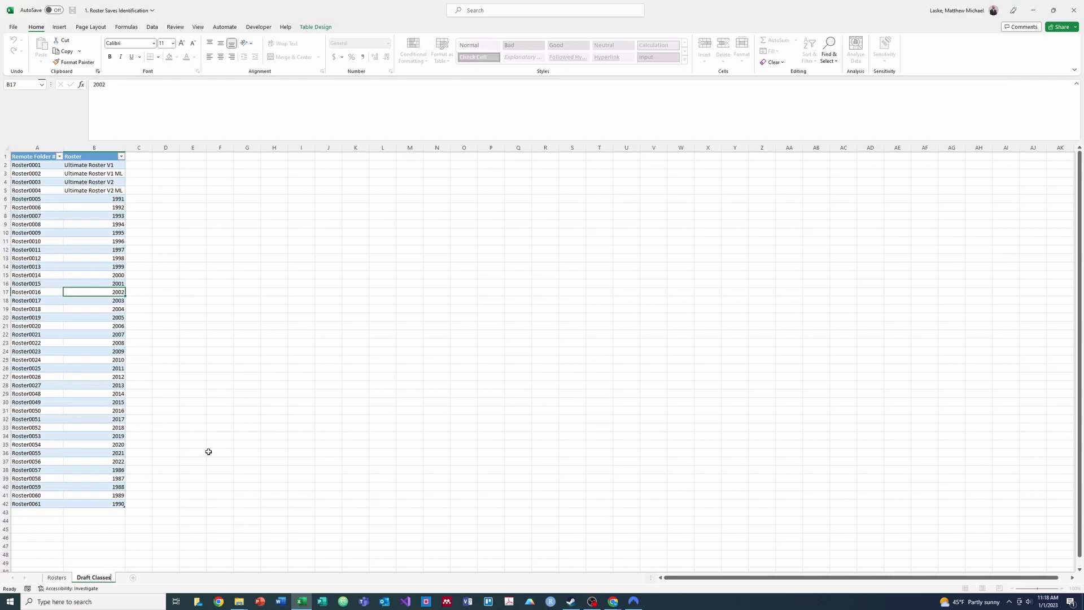
pyautogui.click(209, 452)
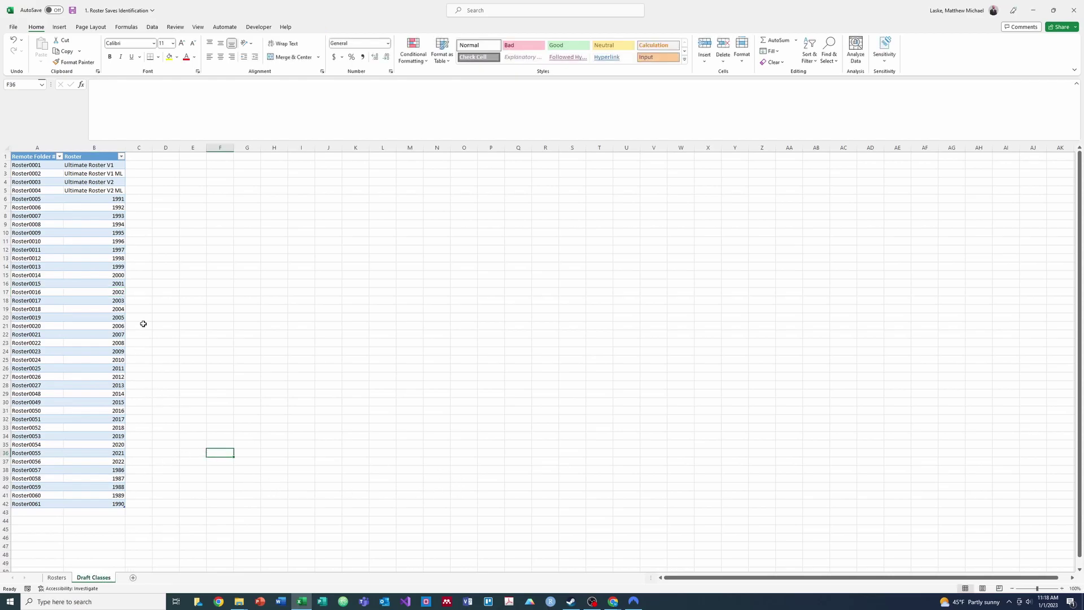
# On the Draft Classes sheet, change the Roster header to Draft Class and clear all entries below both column headers
pyautogui.click(80, 157)
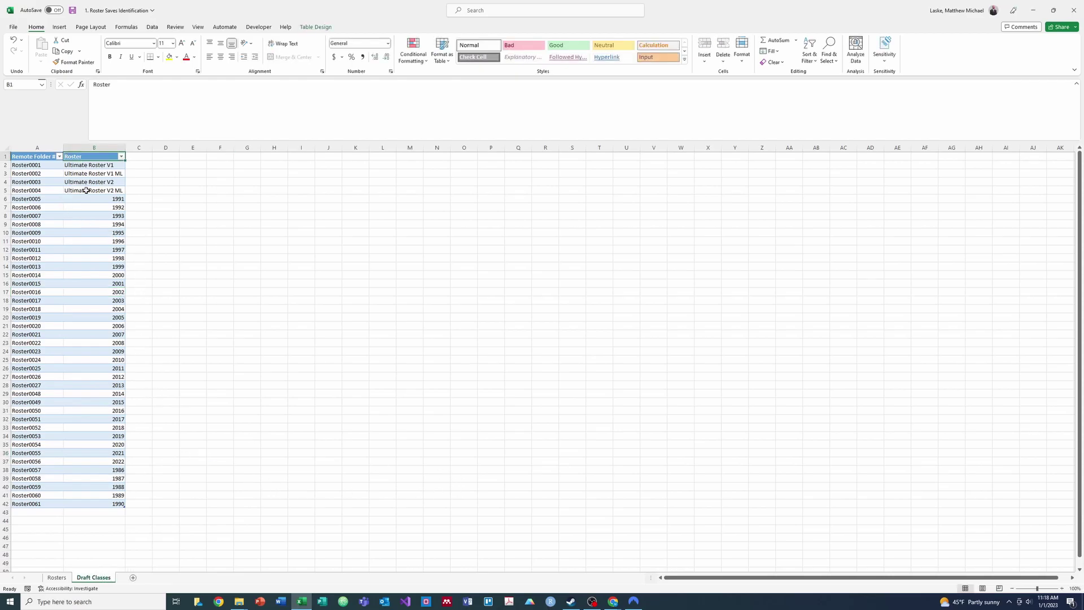
pyautogui.write('Draft Class')
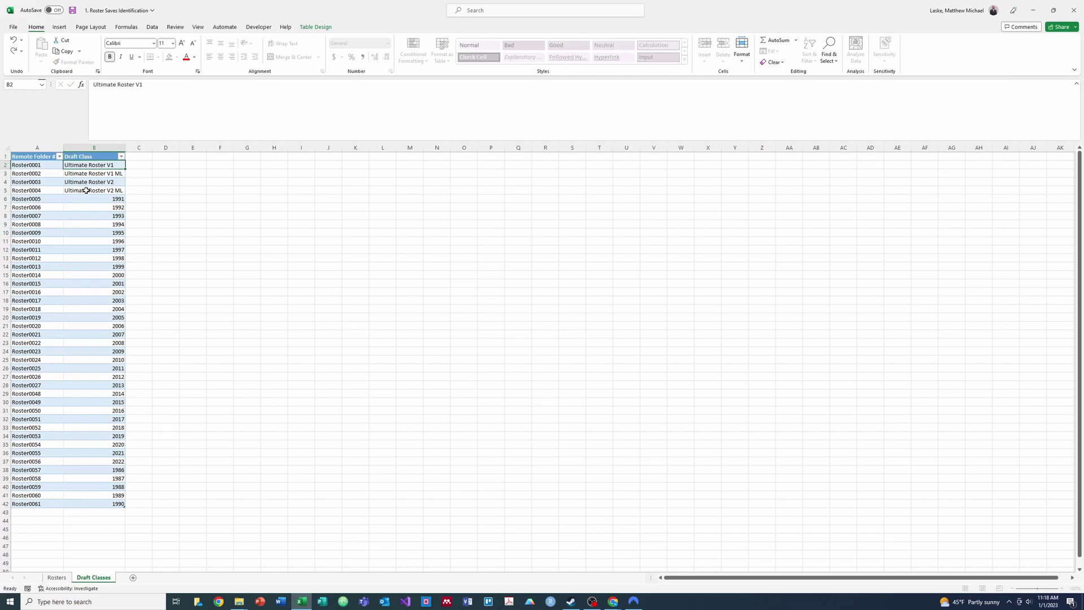
pyautogui.keyDown('shift'); pyautogui.click(108, 502); pyautogui.keyUp('shift')
pyautogui.press('Delete')
pyautogui.press('End')
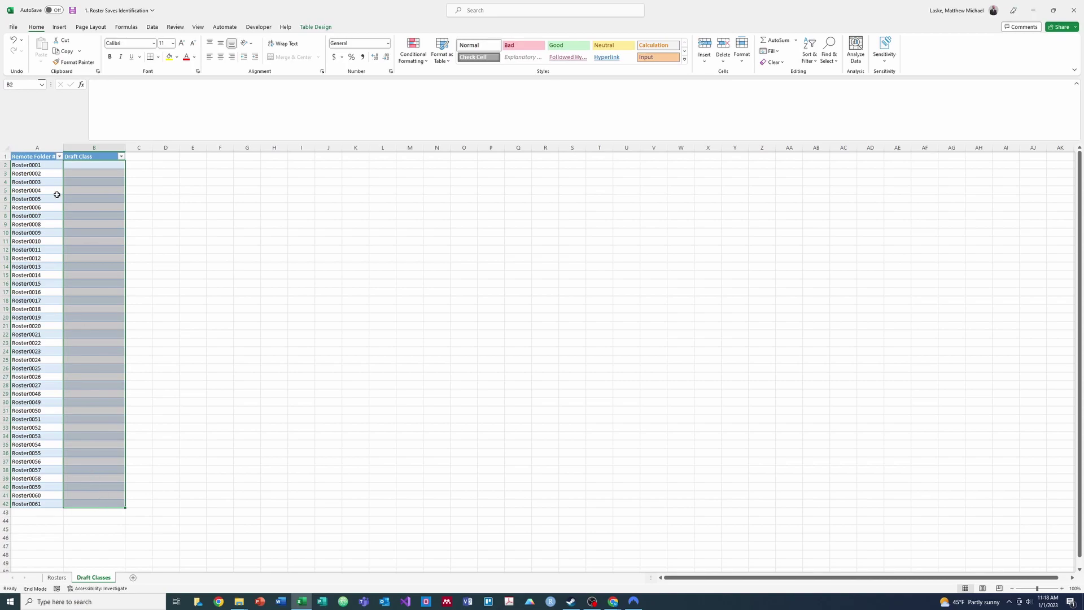
pyautogui.moveTo(48, 167); pyautogui.dragTo(44, 498)
pyautogui.press('Delete')
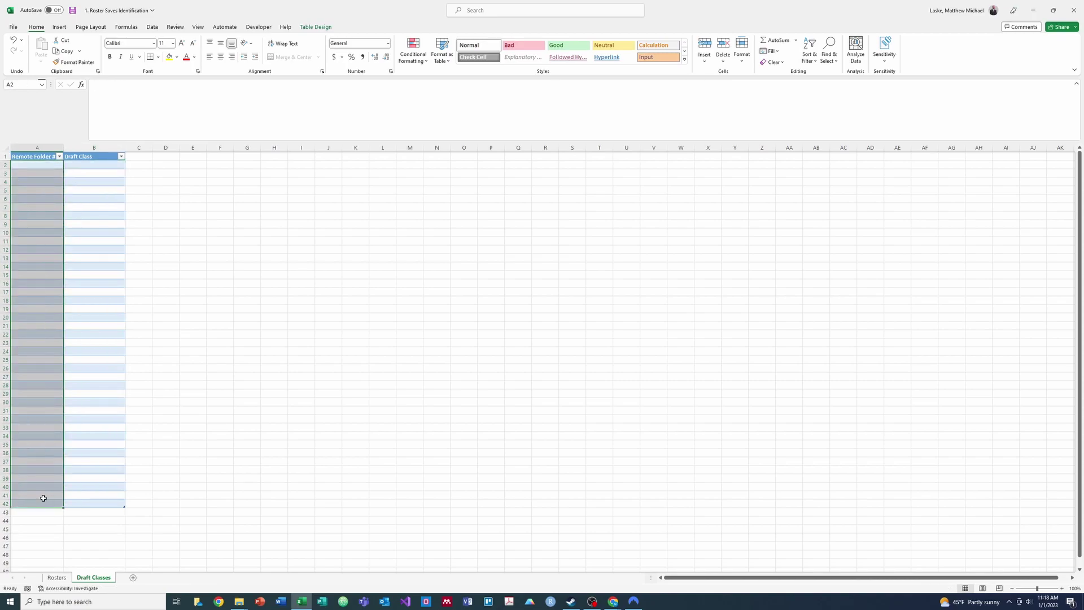
pyautogui.click(410, 514)
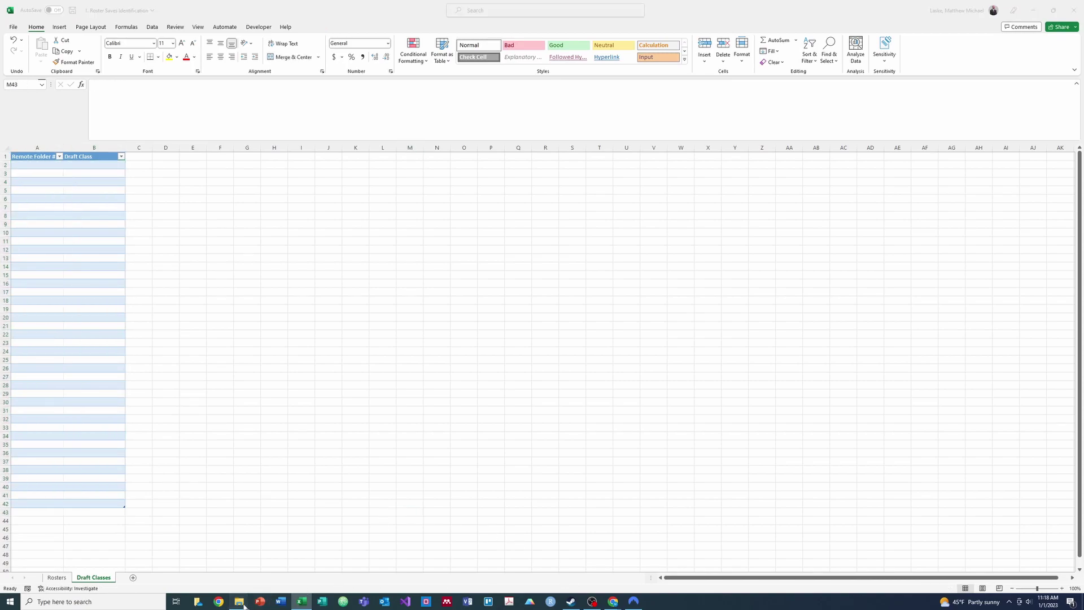
# Check the draft files in Temporary Roster Storage and enter 1986 and 1987 as the first two entries of the Draft Class column
pyautogui.moveTo(239, 602)
pyautogui.moveTo(233, 571)
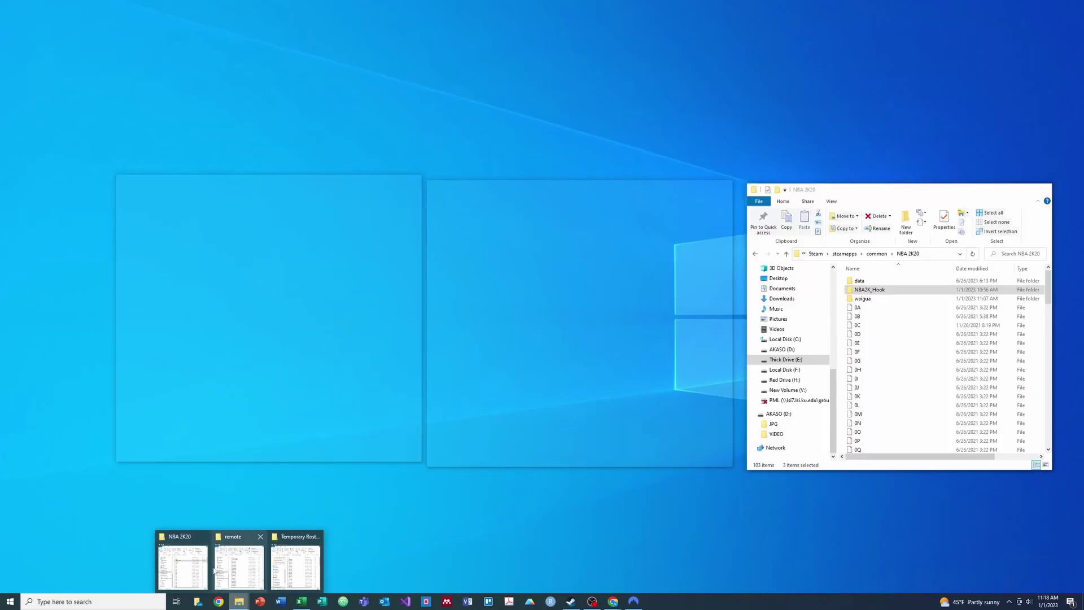
pyautogui.click(294, 568)
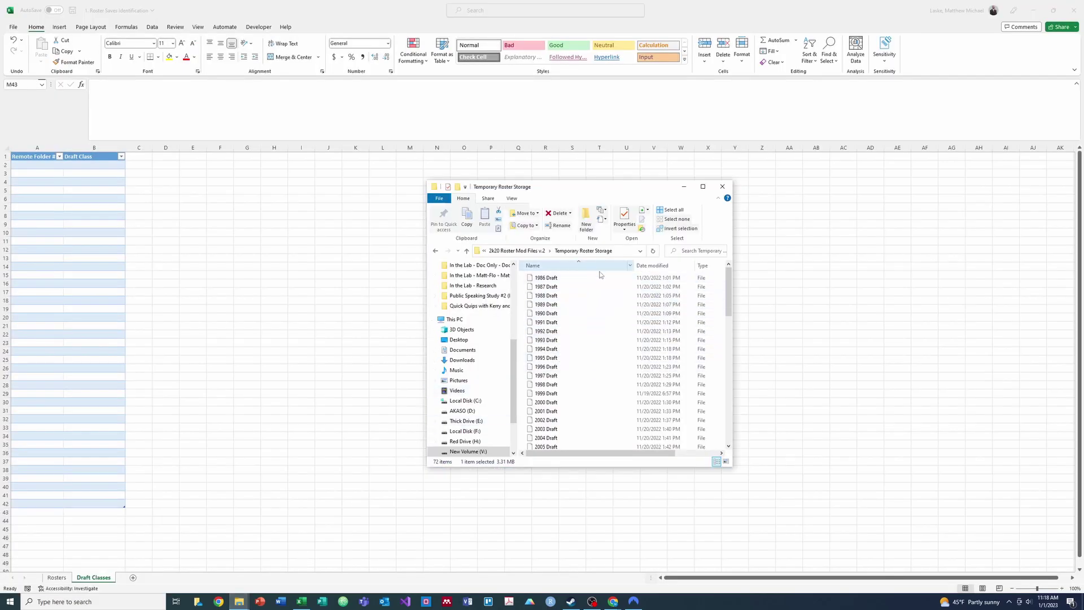
pyautogui.moveTo(727, 290); pyautogui.dragTo(734, 343)
pyautogui.click(103, 173)
pyautogui.click(104, 167)
pyautogui.write('1986')
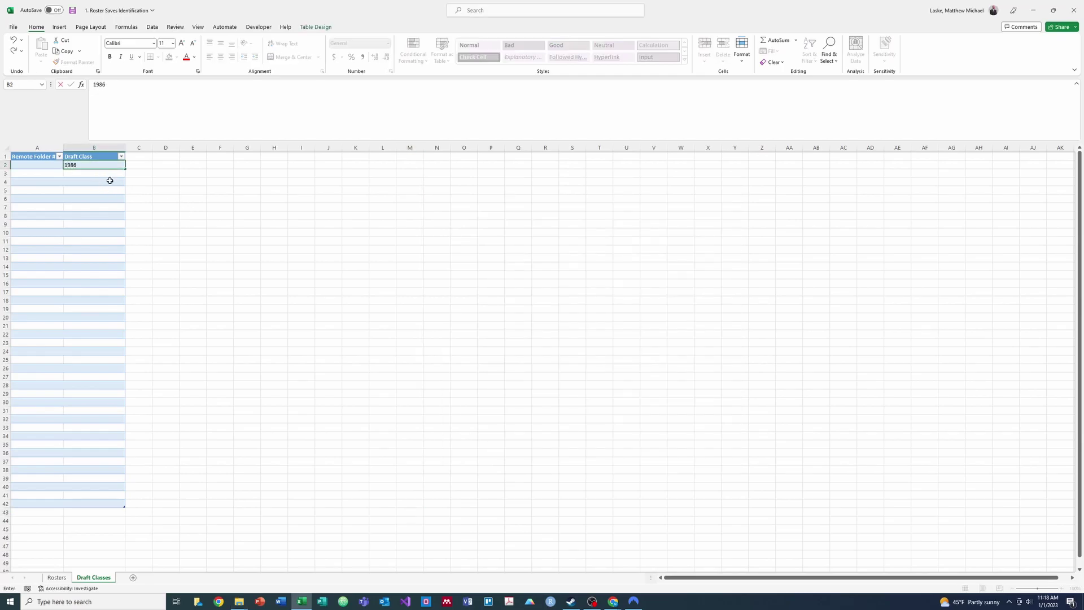
pyautogui.press('Return')
pyautogui.write('19')
pyautogui.hotkey('ctrl', 'Return')
# Extend the year series down the Draft Class column through 2016
pyautogui.keyDown('shift'); pyautogui.click(115, 172); pyautogui.keyUp('shift')
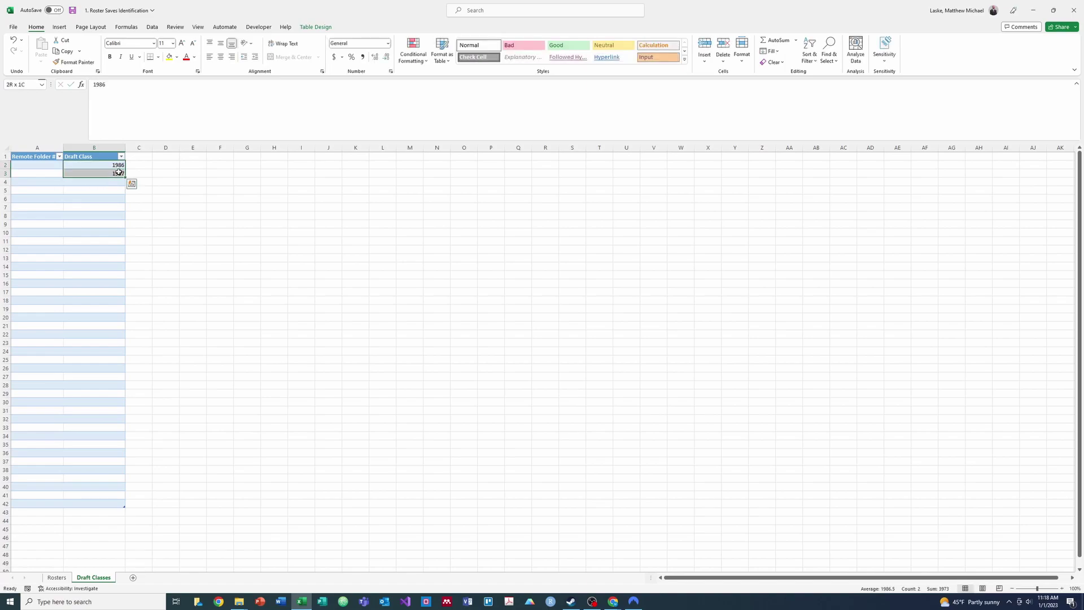
pyautogui.moveTo(125, 180); pyautogui.dragTo(134, 462)
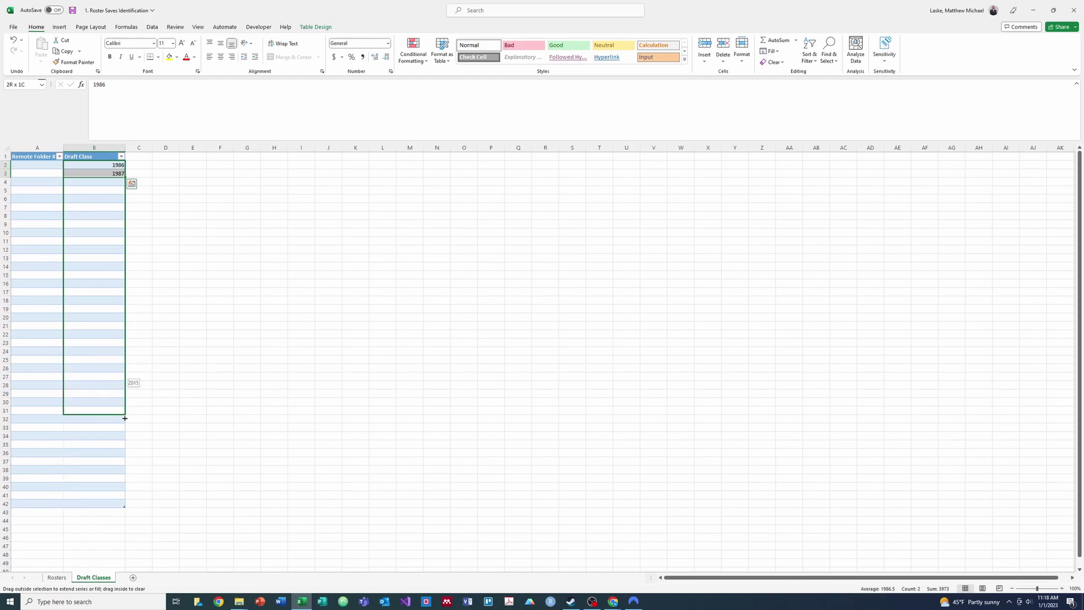
pyautogui.moveTo(125, 423); pyautogui.dragTo(125, 423)
pyautogui.click(90, 473)
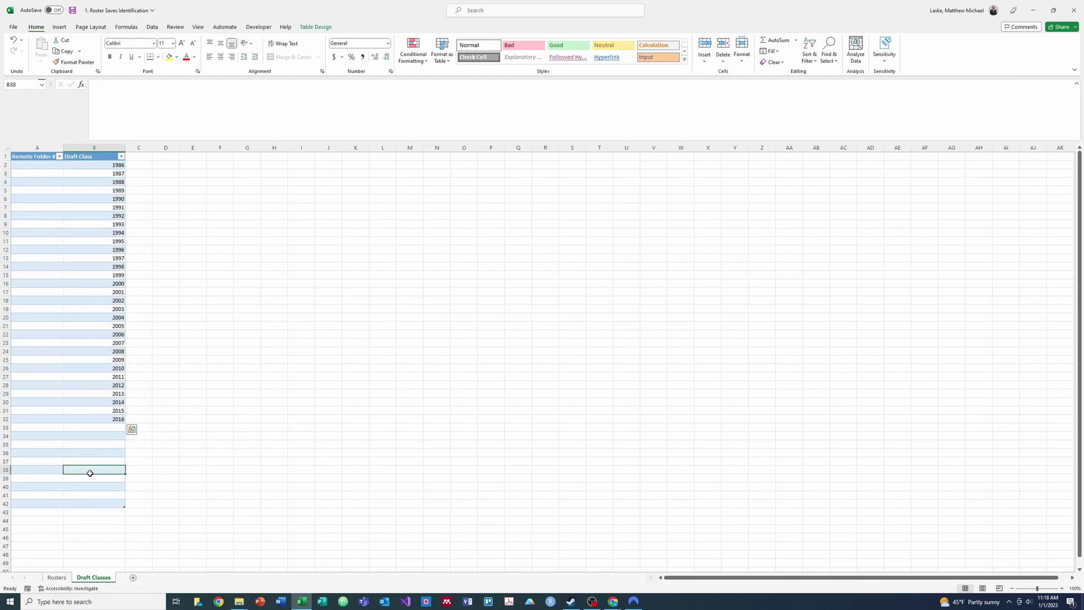
# Delete the unused rows 33 to 42 beneath the 2016 draft class
pyautogui.click(9, 504)
pyautogui.rightClick(5, 423)
pyautogui.press('Escape')
pyautogui.click(6, 504)
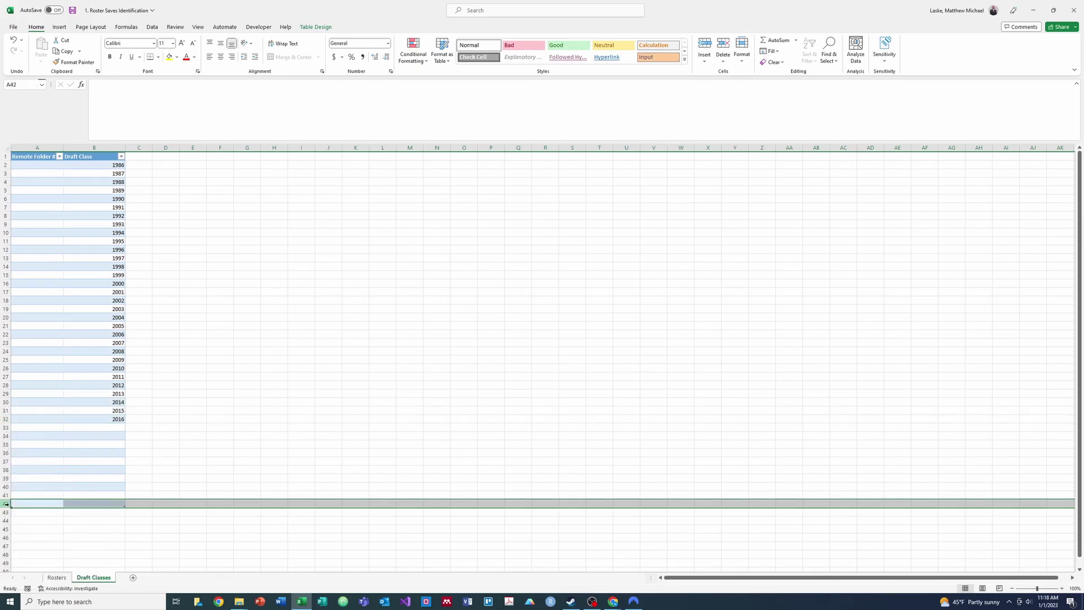
pyautogui.keyDown('shift'); pyautogui.click(7, 427); pyautogui.keyUp('shift')
pyautogui.rightClick(11, 430)
pyautogui.click(32, 514)
pyautogui.click(31, 358)
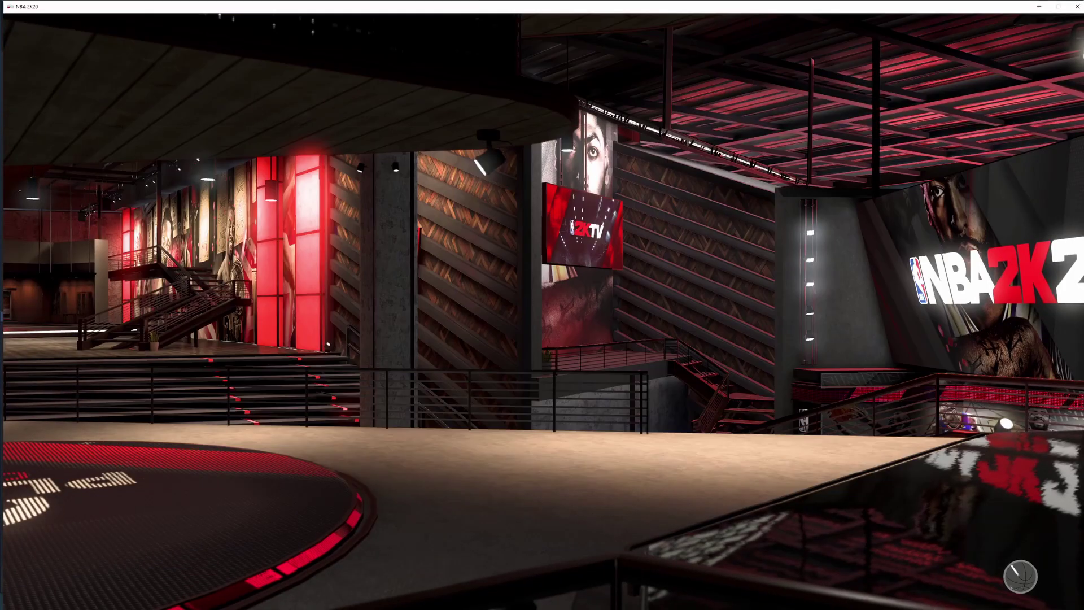
# Generate a new draft class from the Draft Class Picker and save it as a new file named D1986
pyautogui.press('Right')
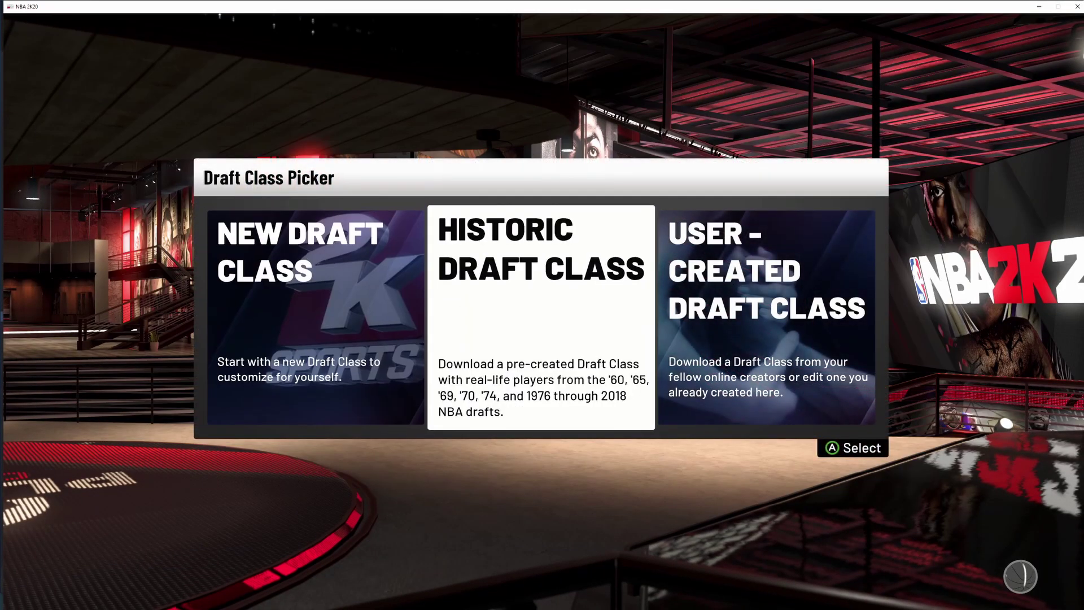
pyautogui.press('Right')
pyautogui.press('Left')
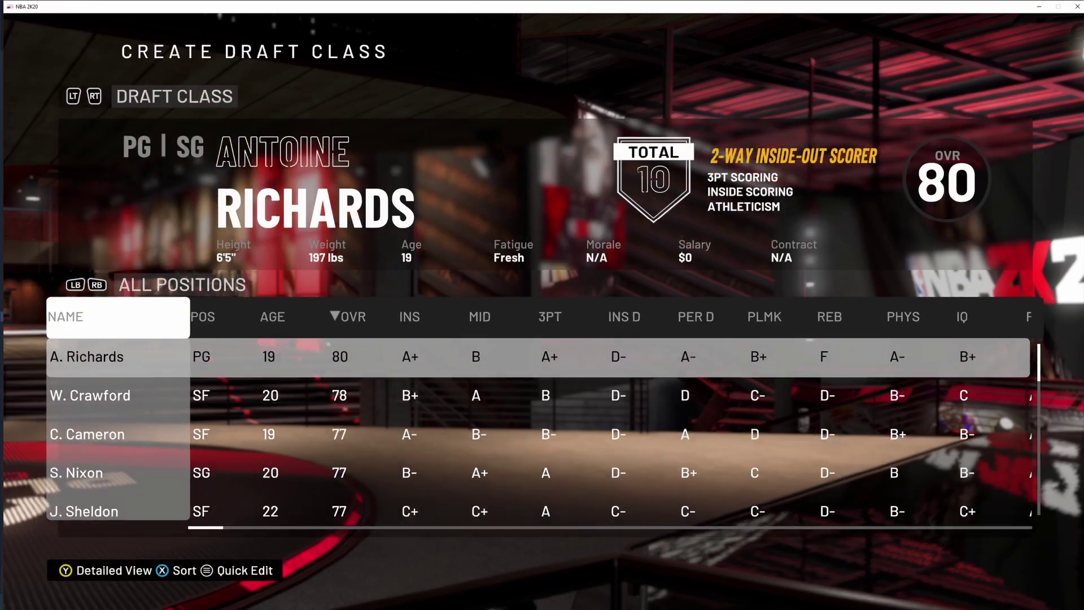
pyautogui.press('Escape')
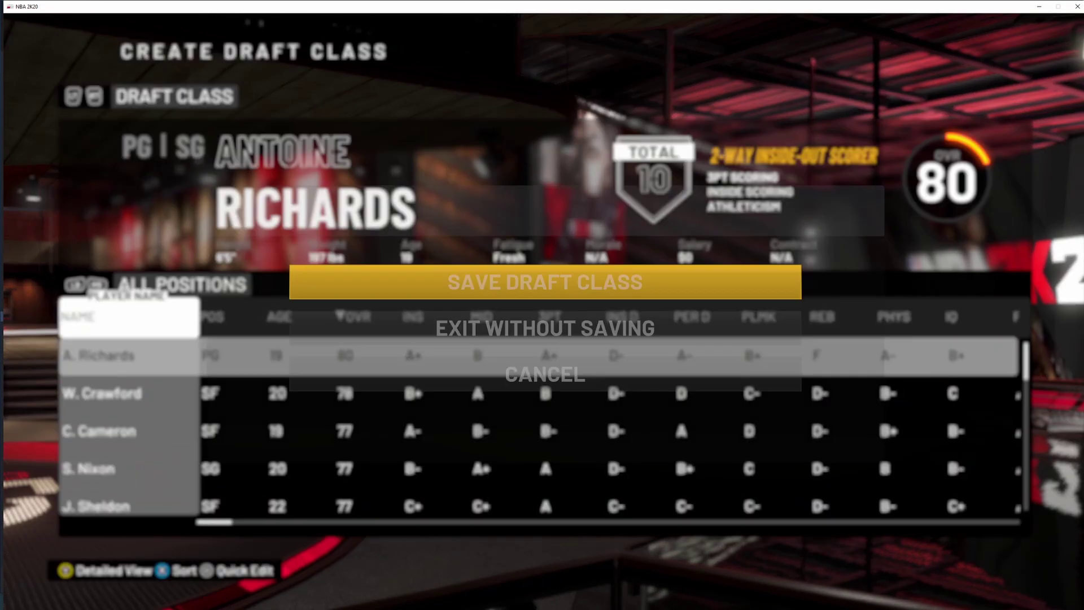
pyautogui.press('Return')
pyautogui.press('Down')
pyautogui.press('Down')
pyautogui.press('Down')
pyautogui.press('Down')
pyautogui.press('Down')
pyautogui.press('Down')
pyautogui.press('Down')
pyautogui.press('Down')
pyautogui.press('Down')
pyautogui.press('Down')
pyautogui.press('Down')
pyautogui.press('Down')
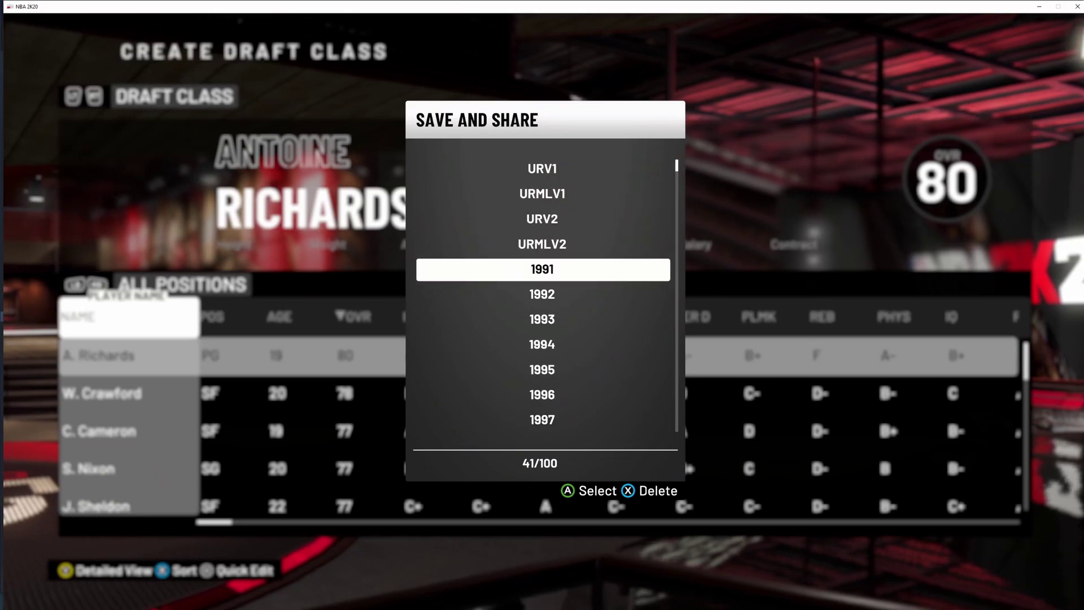
pyautogui.press('Down')
pyautogui.press('Down')
pyautogui.press('Down')
pyautogui.press('Down')
pyautogui.press('Down')
pyautogui.press('Down')
pyautogui.press('Down')
pyautogui.press('Down')
pyautogui.press('Down')
pyautogui.press('Down')
pyautogui.press('Down')
pyautogui.press('Down')
pyautogui.press('Down')
pyautogui.press('Down')
pyautogui.press('Down')
pyautogui.press('Down')
pyautogui.press('Down')
pyautogui.press('Down')
pyautogui.press('Down')
pyautogui.press('Down')
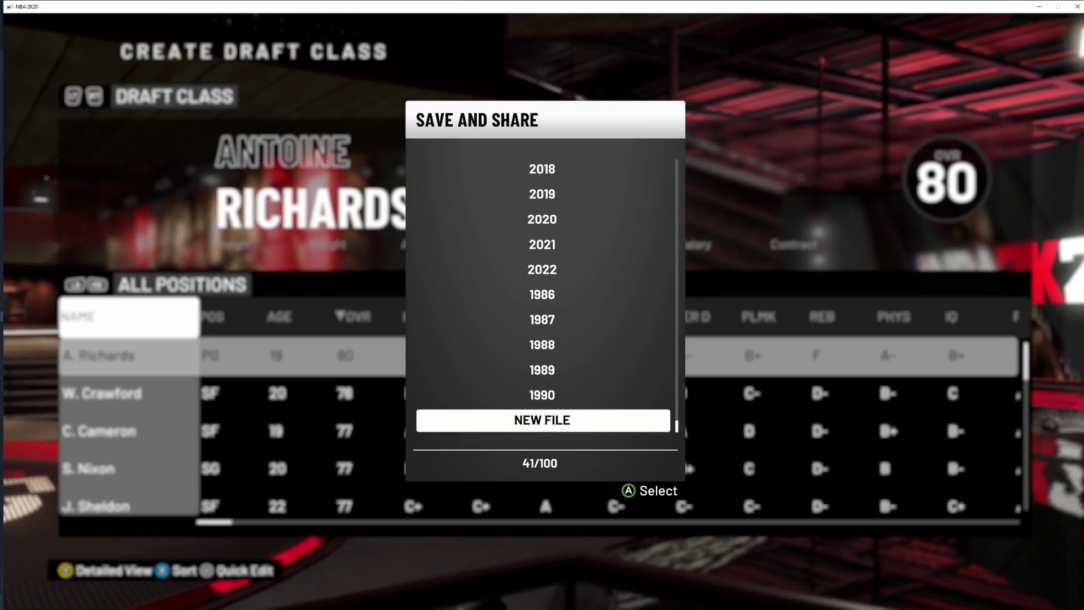
pyautogui.press('Return')
pyautogui.write('D1')
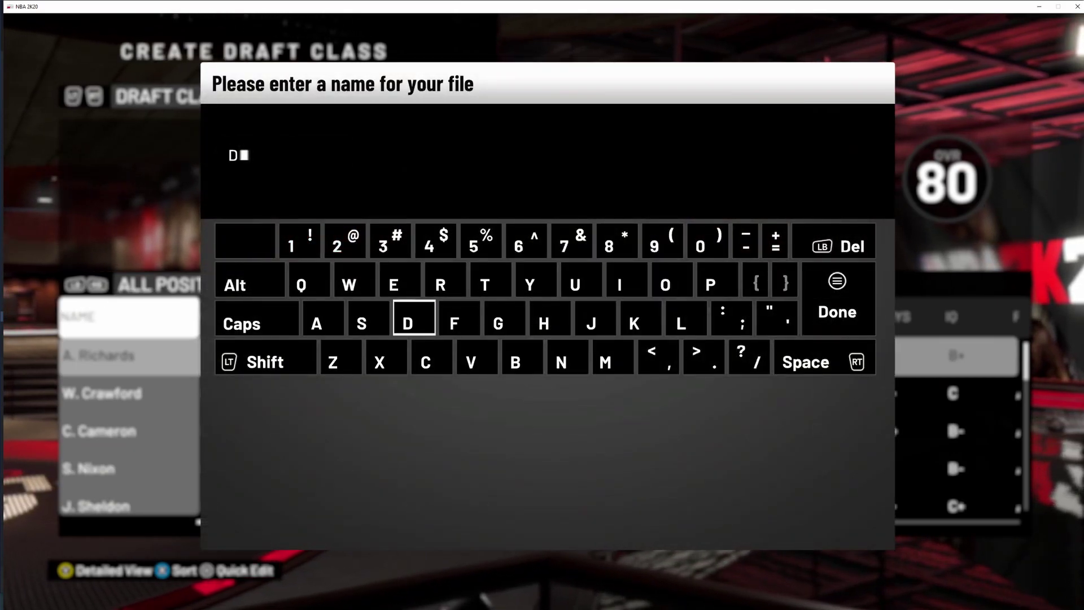
pyautogui.write('98')
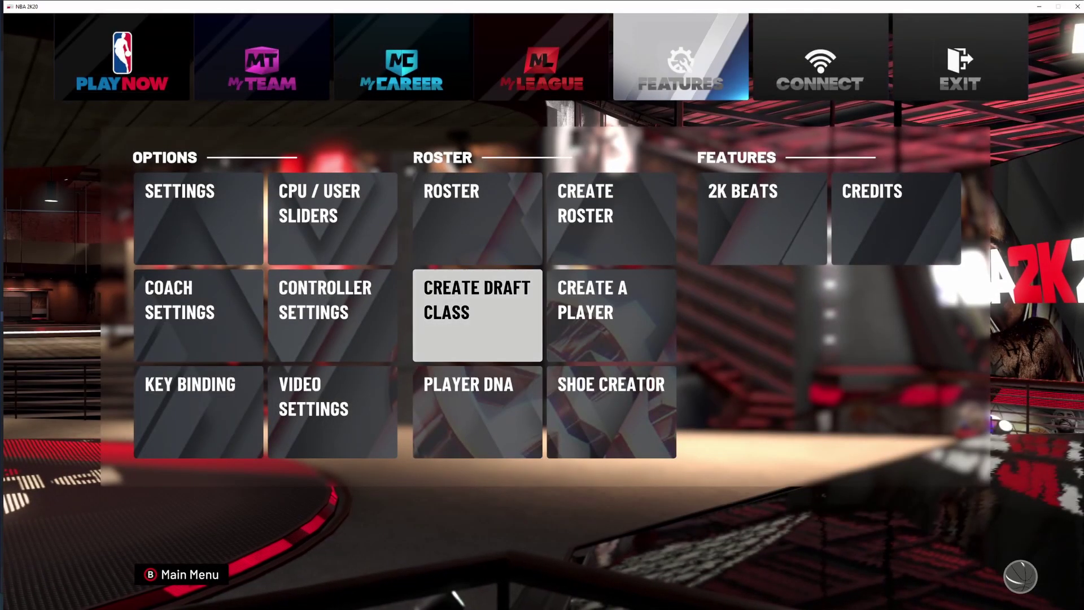
# Generate a second new draft class and proceed to the New File entry in its list of saves
pyautogui.press('Return')
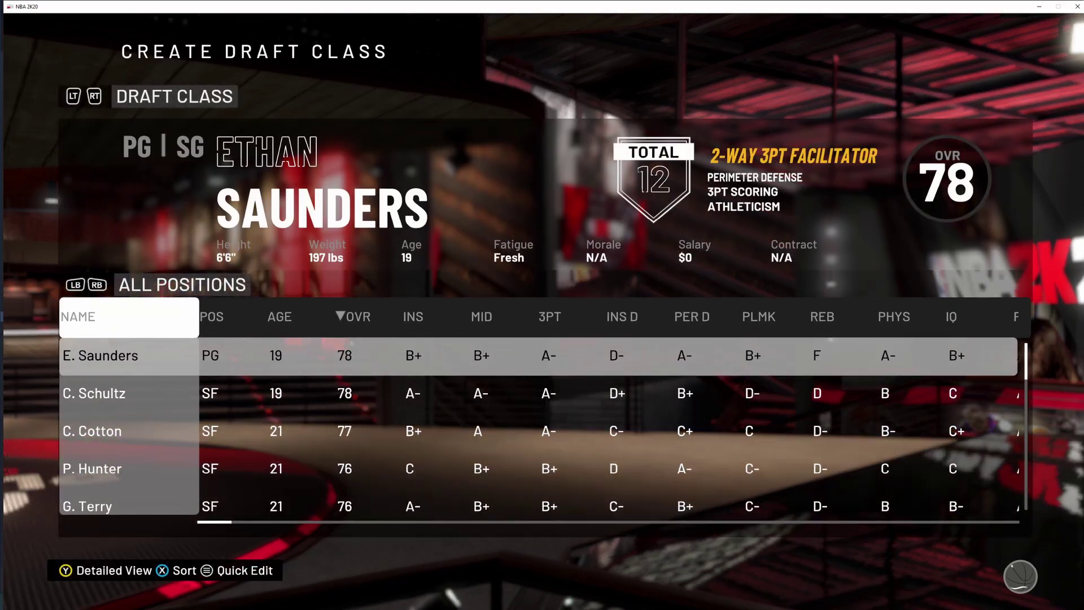
pyautogui.press('Escape')
pyautogui.press('Return')
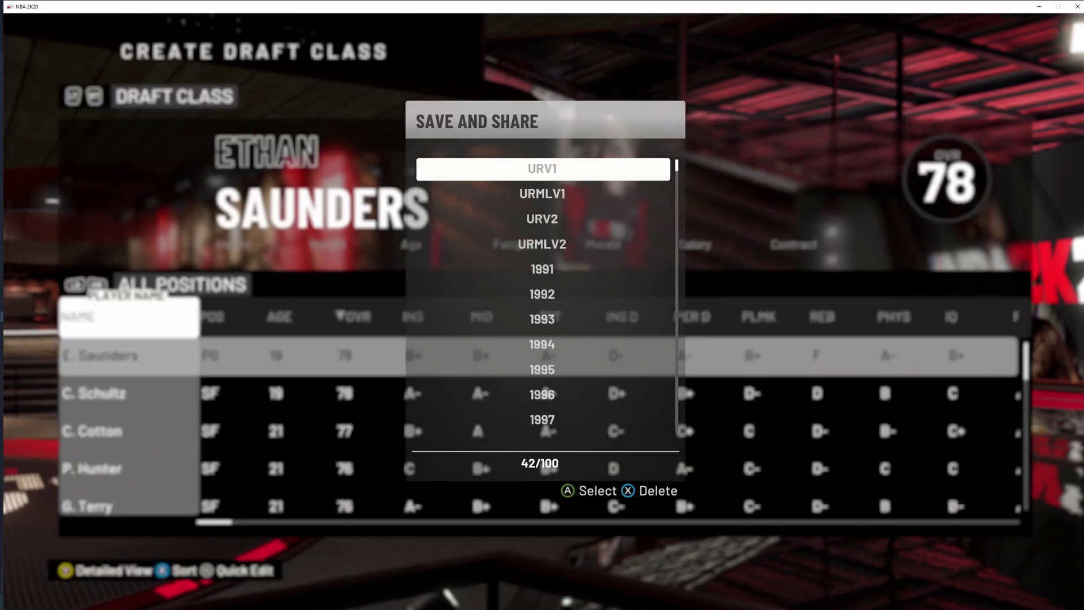
pyautogui.press('Down')
pyautogui.press('Down')
pyautogui.press('Down')
pyautogui.press('Down')
pyautogui.press('Down')
pyautogui.press('Down')
pyautogui.press('Down')
pyautogui.press('Down')
pyautogui.press('Down')
pyautogui.press('Down')
pyautogui.press('Down')
pyautogui.press('Down')
pyautogui.press('Down')
pyautogui.press('Down')
pyautogui.press('Down')
pyautogui.press('Down')
pyautogui.press('Down')
pyautogui.press('Down')
pyautogui.press('Down')
pyautogui.press('Down')
pyautogui.press('Down')
pyautogui.press('Down')
pyautogui.press('Down')
pyautogui.press('Down')
pyautogui.press('Down')
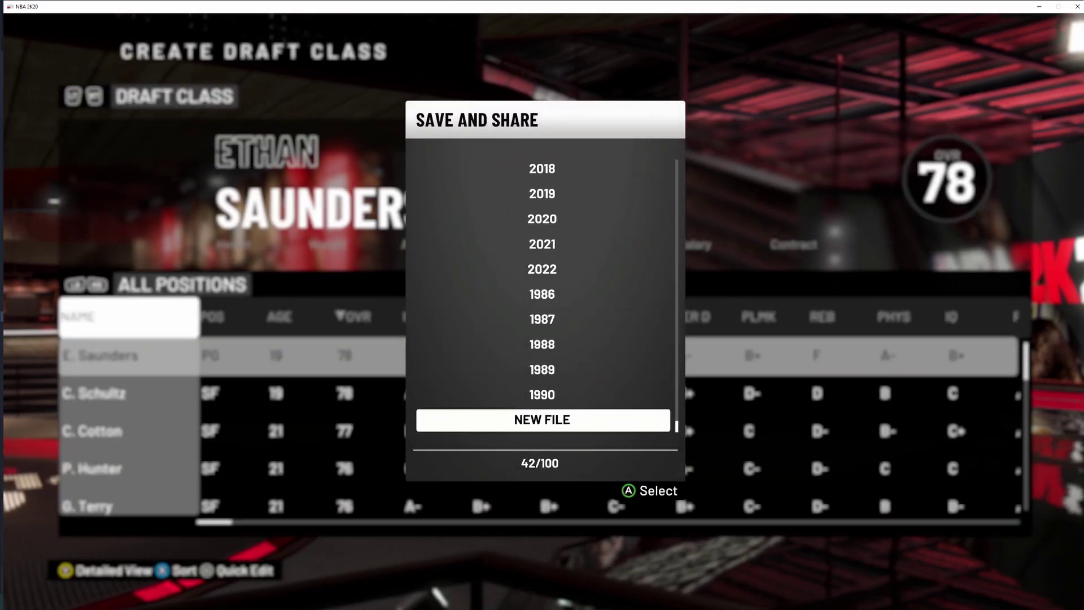
# Look through the list of saved files to locate the D1986 draft class
pyautogui.press('Up')
pyautogui.press('Up')
pyautogui.press('Up')
pyautogui.press('Up')
pyautogui.press('Up')
pyautogui.press('Up')
pyautogui.press('Up')
pyautogui.press('Up')
pyautogui.press('Up')
pyautogui.press('Up')
pyautogui.press('Up')
pyautogui.press('Up')
pyautogui.press('Up')
pyautogui.press('Up')
pyautogui.press('Up')
pyautogui.press('Up')
pyautogui.press('Up')
pyautogui.press('Up')
pyautogui.press('Up')
pyautogui.press('Up')
pyautogui.press('Down')
pyautogui.press('Down')
pyautogui.press('Down')
pyautogui.press('Down')
pyautogui.press('Down')
pyautogui.press('Down')
pyautogui.press('Down')
pyautogui.press('Down')
pyautogui.press('Down')
pyautogui.press('Down')
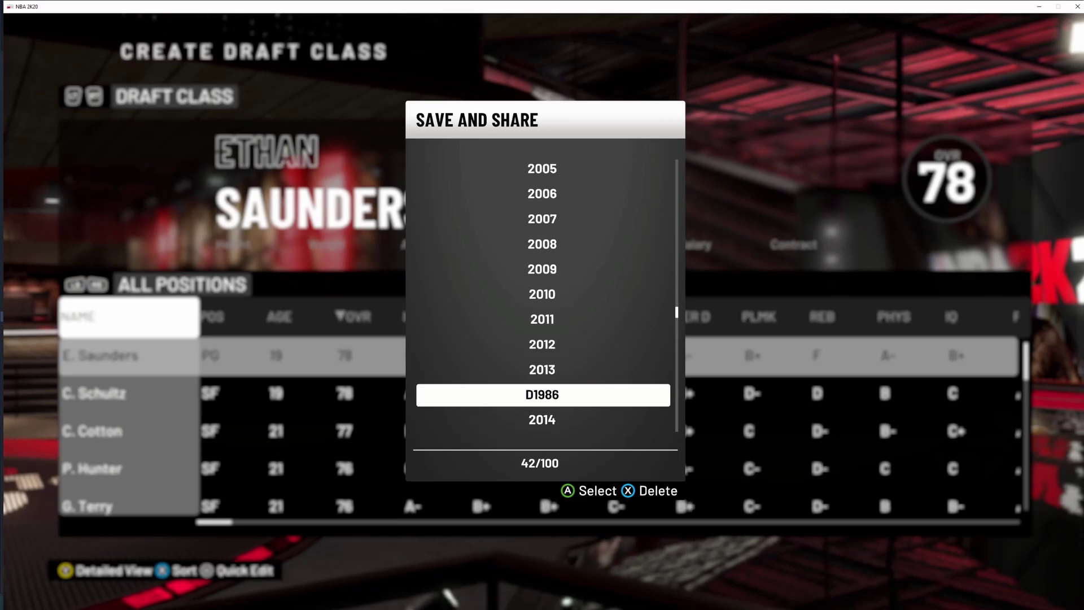
# Save the second draft class as a new file named D1987
pyautogui.press('Down')
pyautogui.press('Down')
pyautogui.press('Down')
pyautogui.press('Down')
pyautogui.press('Down')
pyautogui.press('Down')
pyautogui.press('Down')
pyautogui.press('Down')
pyautogui.press('Down')
pyautogui.press('Down')
pyautogui.press('Down')
pyautogui.press('Down')
pyautogui.press('Down')
pyautogui.press('Down')
pyautogui.press('Down')
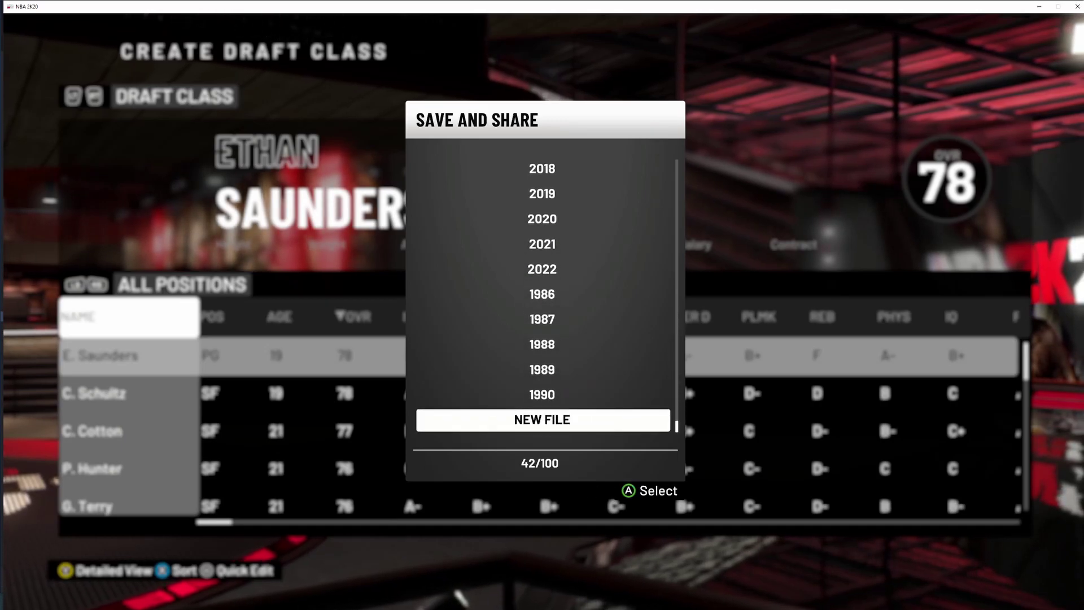
pyautogui.press('Return')
pyautogui.write('D10987')
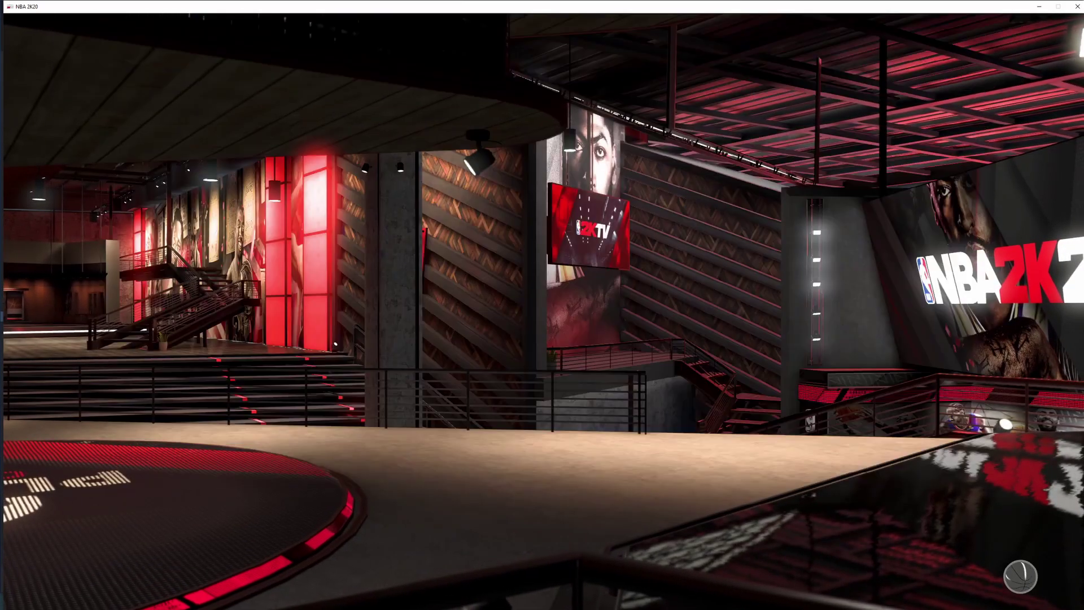
# Save the third new draft class as a new file, named with a D prefix and the next draft year
pyautogui.press('Escape')
pyautogui.press('Return')
pyautogui.press('Down')
pyautogui.press('Down')
pyautogui.press('Down')
pyautogui.press('Down')
pyautogui.press('Down')
pyautogui.press('Down')
pyautogui.press('Down')
pyautogui.press('Down')
pyautogui.press('Down')
pyautogui.press('Down')
pyautogui.press('Down')
pyautogui.press('Down')
pyautogui.press('Down')
pyautogui.press('Down')
pyautogui.press('Down')
pyautogui.press('Down')
pyautogui.press('Down')
pyautogui.press('Down')
pyautogui.press('Down')
pyautogui.press('Down')
pyautogui.press('Down')
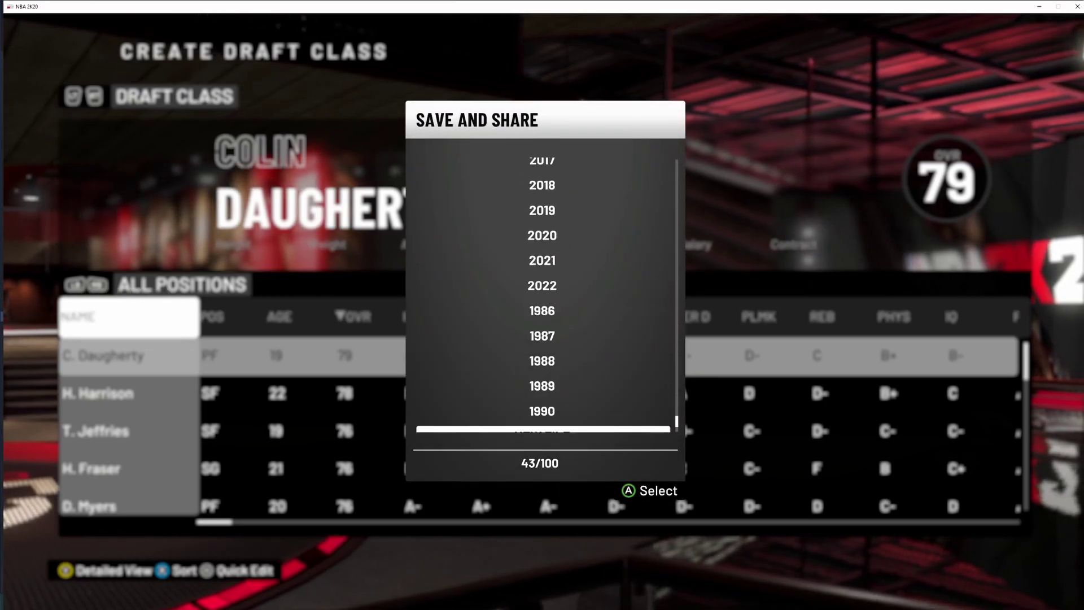
pyautogui.write('D1')
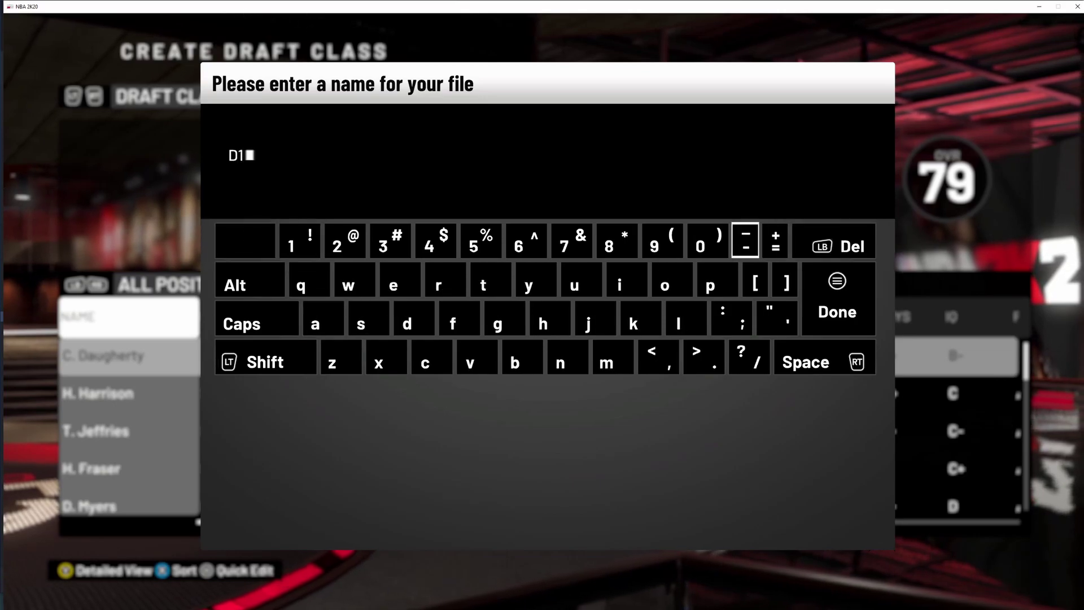
pyautogui.write('98')
pyautogui.press('Return')
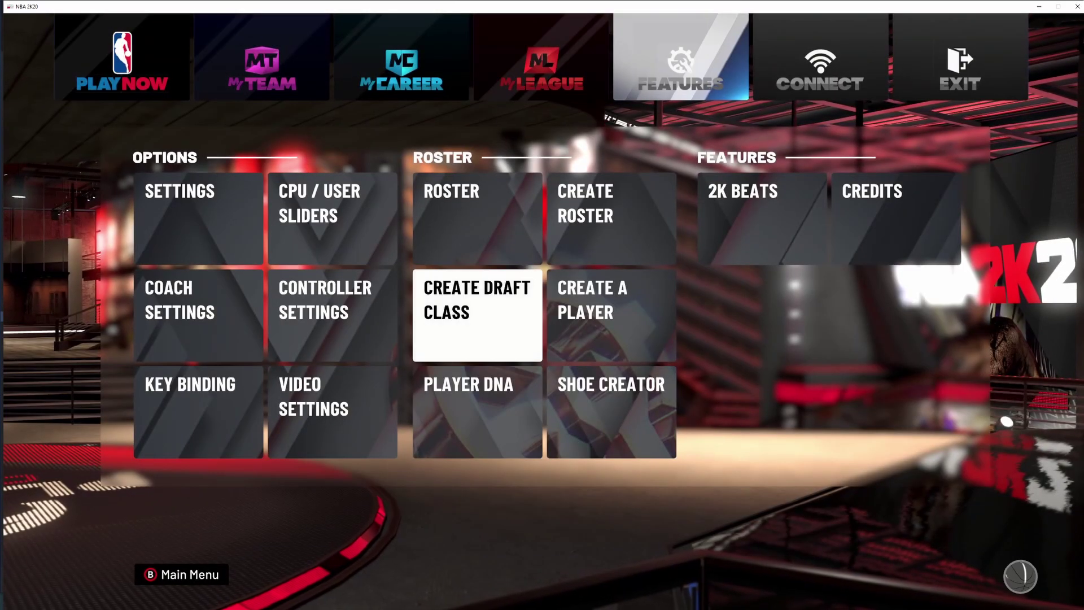
# Generate another new draft class and open its list of saved files
pyautogui.press('Return')
pyautogui.press('Return')
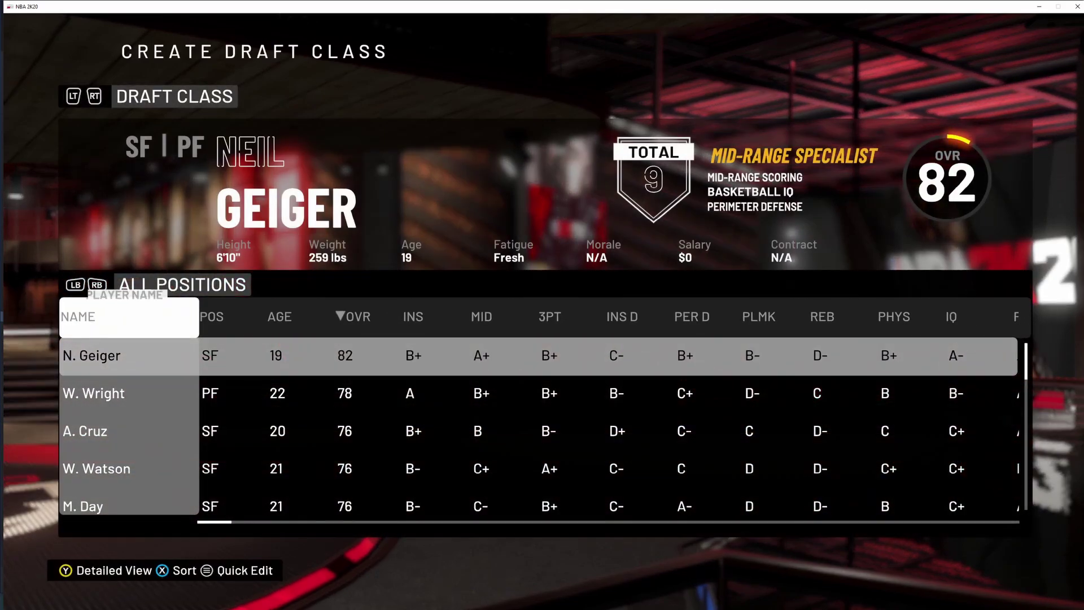
pyautogui.press('Escape')
pyautogui.press('Return')
# Look through the list of saved files to find the latest D-prefixed draft class
pyautogui.press('Down')
pyautogui.press('Down')
pyautogui.press('Down')
pyautogui.press('Down')
pyautogui.press('Down')
pyautogui.press('Down')
pyautogui.press('Down')
pyautogui.press('Down')
pyautogui.press('Down')
pyautogui.press('Down')
pyautogui.press('Down')
pyautogui.press('Down')
pyautogui.press('Down')
pyautogui.press('Down')
pyautogui.press('Down')
pyautogui.press('Down')
pyautogui.press('Down')
pyautogui.press('Down')
pyautogui.press('Down')
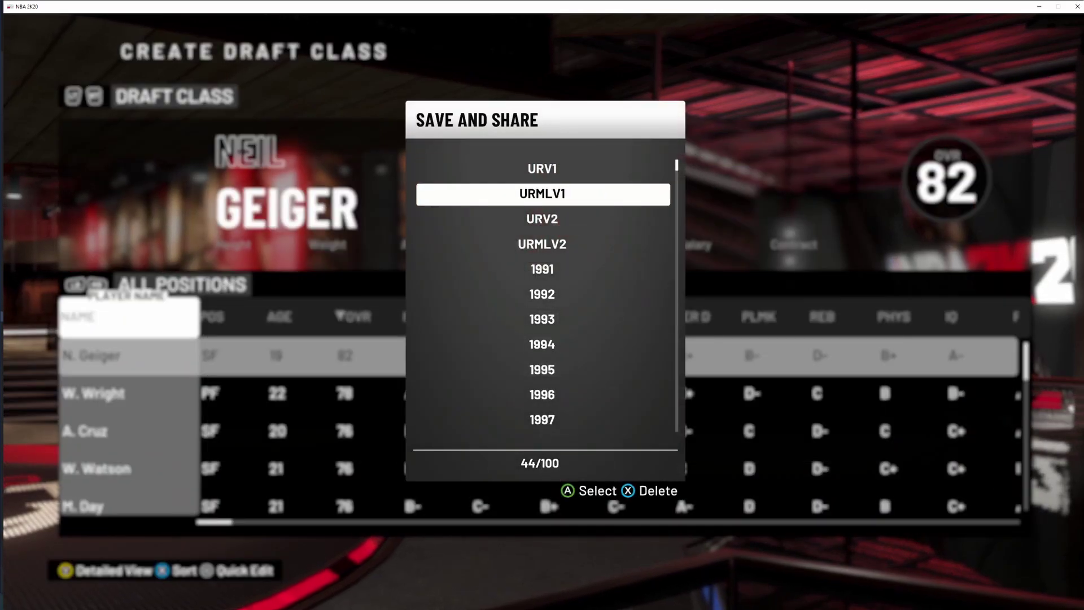
pyautogui.press('Down')
pyautogui.press('Down')
pyautogui.press('Down')
pyautogui.press('Down')
pyautogui.press('Down')
pyautogui.press('Down')
pyautogui.press('Down')
pyautogui.press('Down')
pyautogui.press('Down')
pyautogui.press('Down')
pyautogui.press('Down')
pyautogui.press('Down')
pyautogui.press('Down')
pyautogui.press('Down')
pyautogui.press('Down')
pyautogui.press('Down')
pyautogui.press('Down')
pyautogui.press('Down')
pyautogui.press('Down')
pyautogui.press('Down')
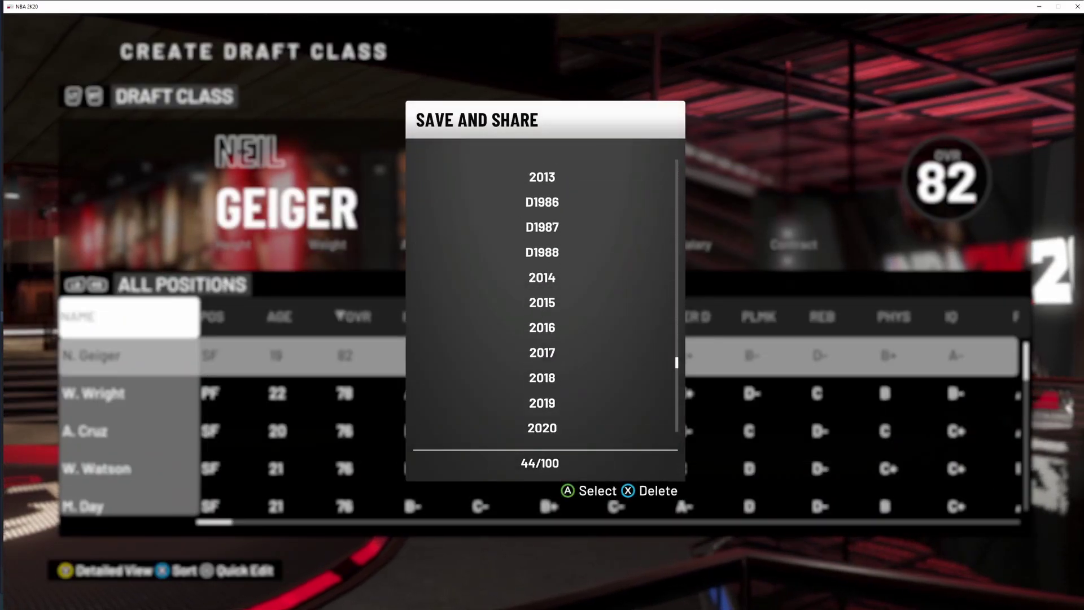
pyautogui.press('Up')
pyautogui.press('Up')
pyautogui.press('Up')
pyautogui.press('Up')
pyautogui.press('Up')
pyautogui.press('Up')
pyautogui.press('Up')
pyautogui.press('Up')
pyautogui.press('Up')
pyautogui.press('Up')
pyautogui.press('Up')
pyautogui.press('Up')
pyautogui.press('Up')
pyautogui.press('Up')
pyautogui.press('Up')
pyautogui.press('Up')
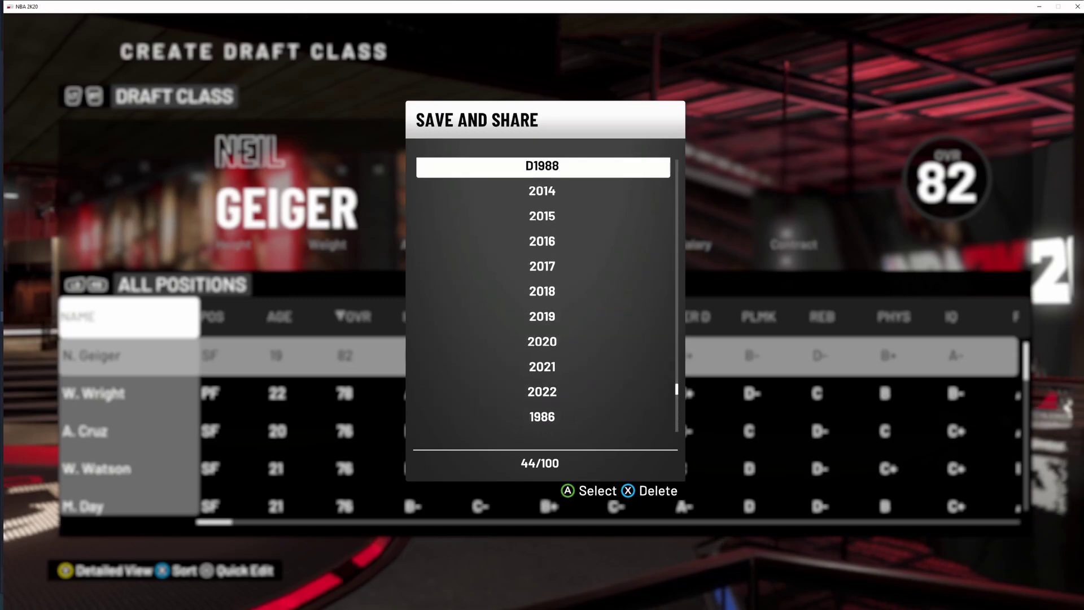
# Save the generated draft class as a new file named D1989
pyautogui.press('Down')
pyautogui.press('Down')
pyautogui.press('Down')
pyautogui.press('Down')
pyautogui.press('Down')
pyautogui.press('Down')
pyautogui.press('Down')
pyautogui.press('Down')
pyautogui.press('Down')
pyautogui.press('Down')
pyautogui.press('Down')
pyautogui.press('Down')
pyautogui.press('Down')
pyautogui.press('Down')
pyautogui.press('Down')
pyautogui.press('Down')
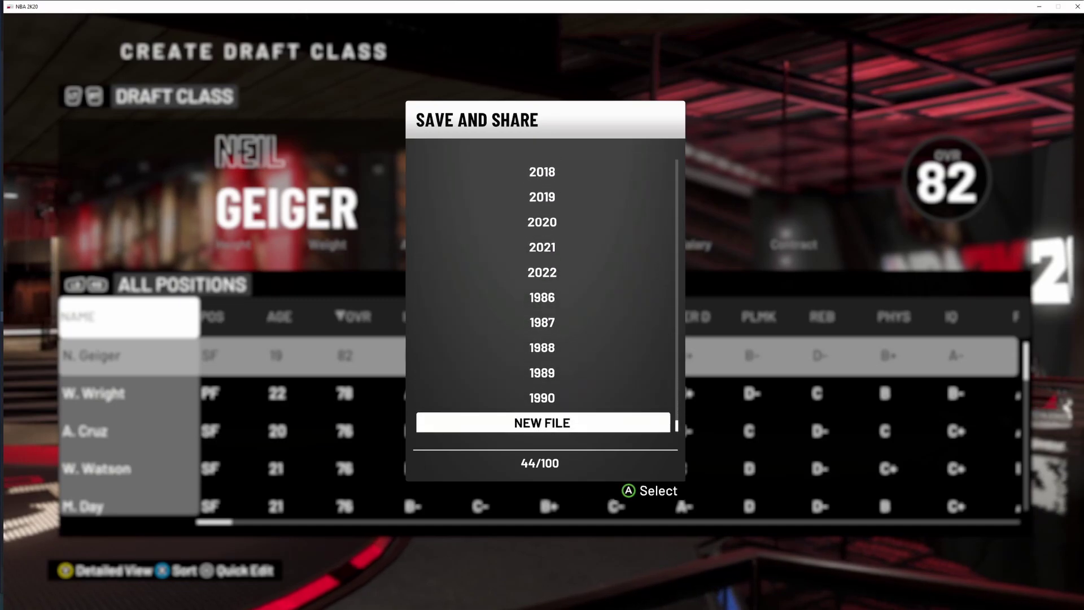
pyautogui.press('Return')
pyautogui.press('Right')
pyautogui.press('Down')
pyautogui.press('Right')
pyautogui.press('Return')
pyautogui.press('Left')
pyautogui.press('Up')
pyautogui.press('Up')
pyautogui.press('Return')
pyautogui.press('Left')
pyautogui.press('Left')
pyautogui.press('Left')
pyautogui.press('Left')
pyautogui.press('Left')
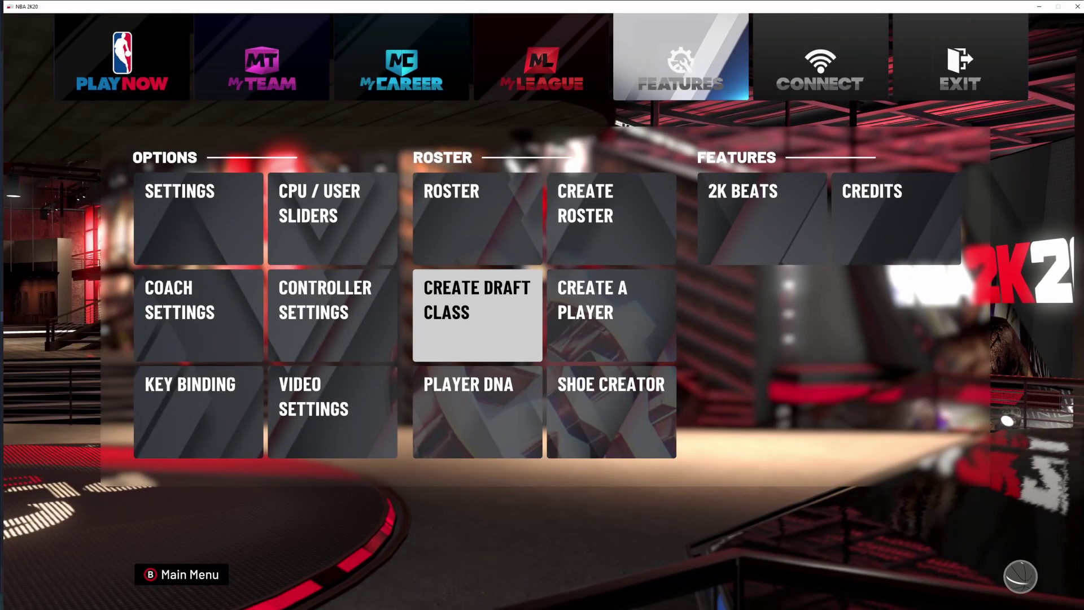
# Generate another new draft class and save it as a new file named D1990
pyautogui.press('Return')
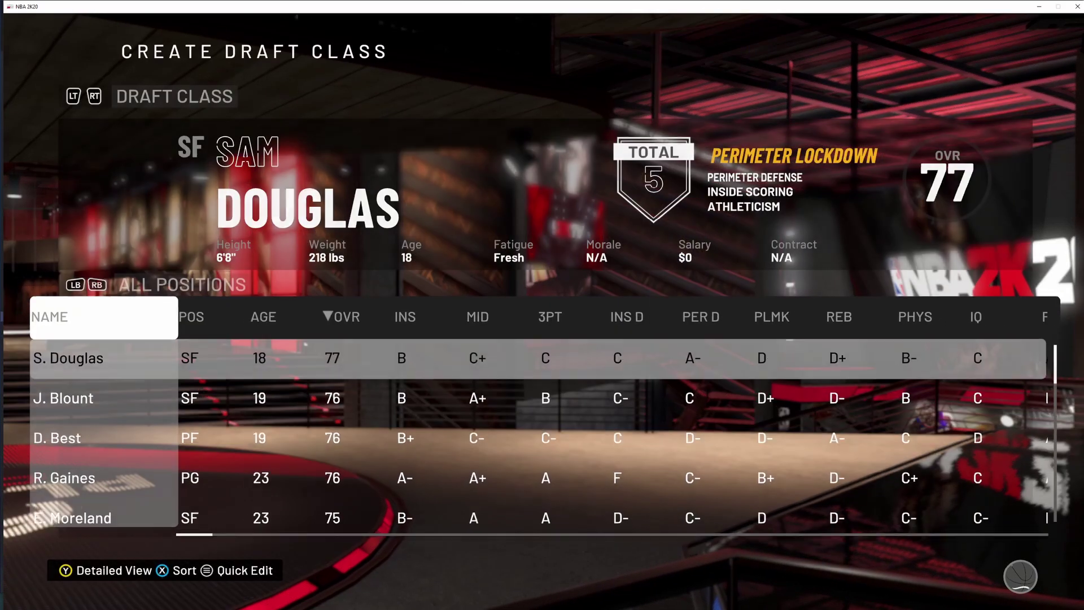
pyautogui.press('Escape')
pyautogui.press('Return')
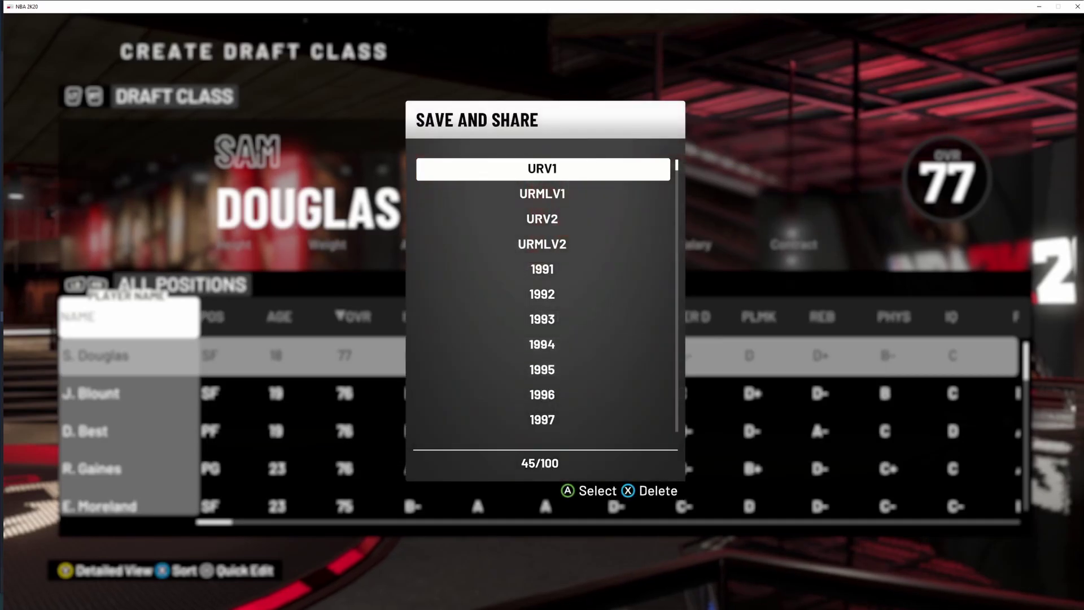
pyautogui.press('Down')
pyautogui.press('Down')
pyautogui.press('Down')
pyautogui.press('Down')
pyautogui.press('Down')
pyautogui.press('Down')
pyautogui.press('Down')
pyautogui.press('Down')
pyautogui.press('Down')
pyautogui.press('Down')
pyautogui.press('Down')
pyautogui.press('Down')
pyautogui.press('Down')
pyautogui.press('Down')
pyautogui.press('Down')
pyautogui.press('Down')
pyautogui.press('Down')
pyautogui.press('Down')
pyautogui.press('Return')
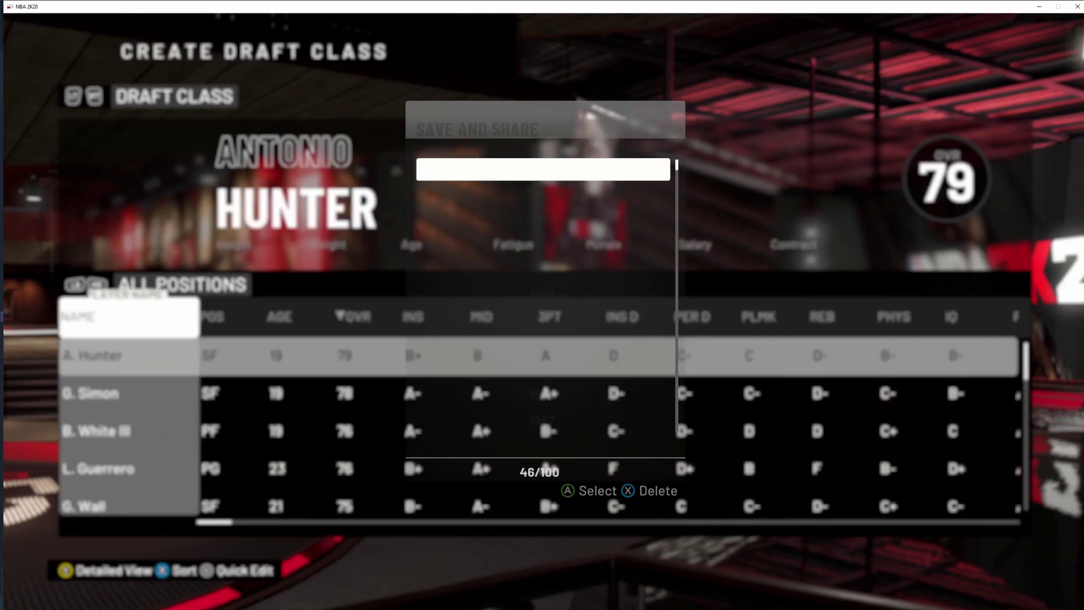
# Save the following new draft class as a new file named D1991
pyautogui.press('Return')
pyautogui.write('D199')
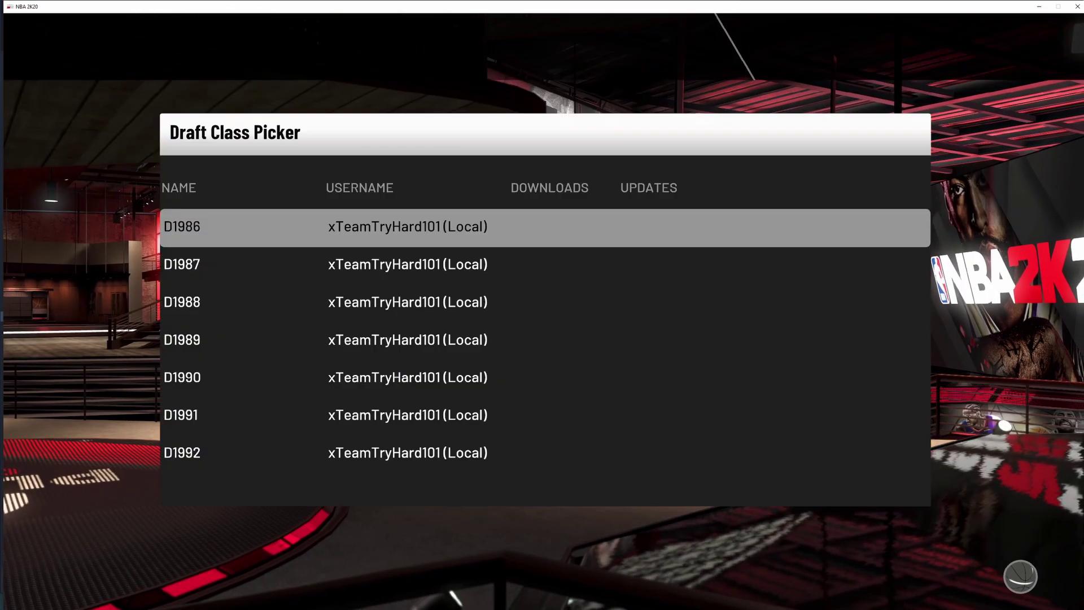
# Generate another new draft class and look through its list of saved files to locate D2007
pyautogui.press('Down')
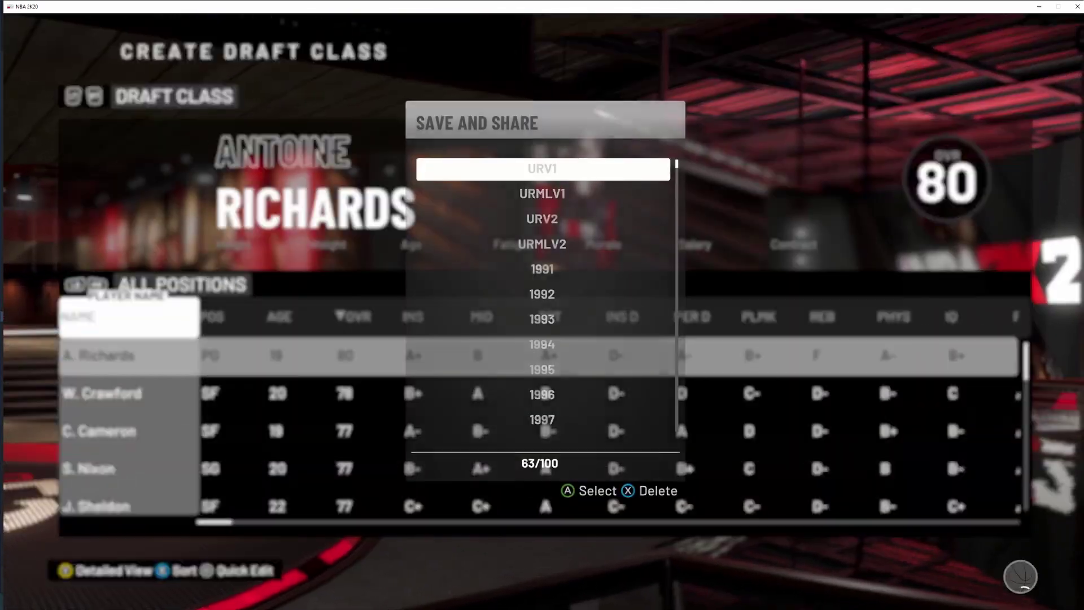
pyautogui.press('Down')
pyautogui.press('Down')
pyautogui.press('Down')
pyautogui.press('Down')
pyautogui.press('Down')
pyautogui.press('Down')
pyautogui.press('Down')
pyautogui.press('Down')
pyautogui.press('Down')
pyautogui.press('Down')
pyautogui.press('Down')
pyautogui.press('Down')
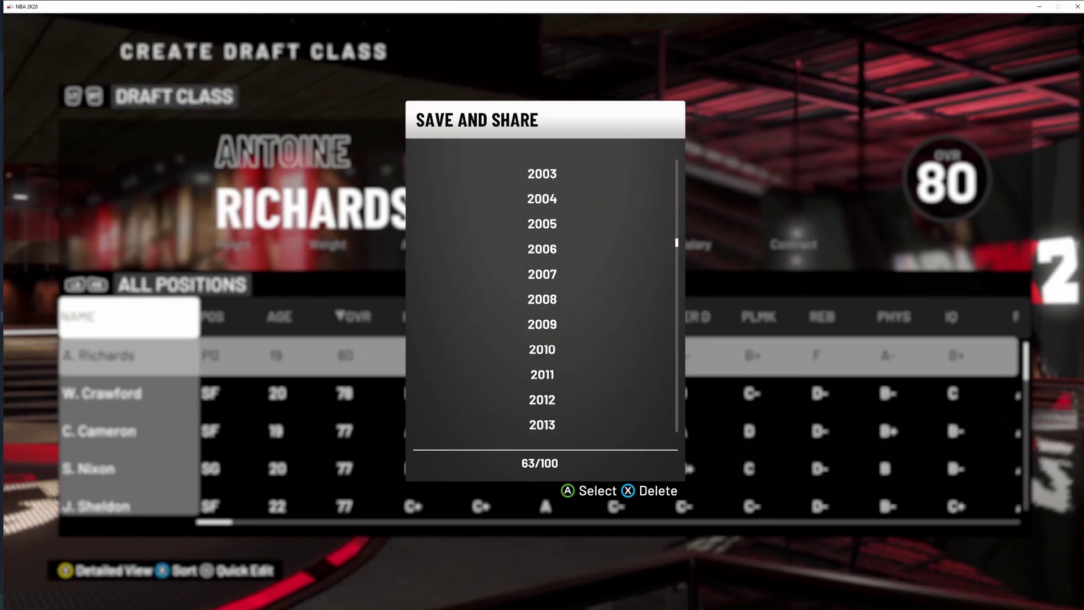
pyautogui.press('Down')
pyautogui.press('Up')
pyautogui.press('Up')
pyautogui.press('Up')
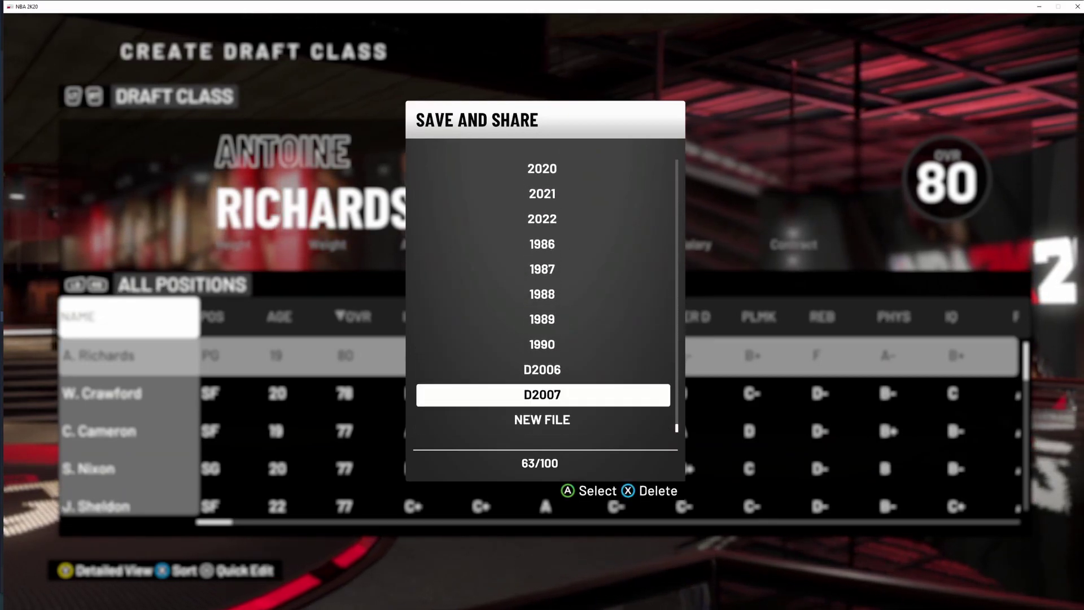
# Save the current draft class as a new file named D2008, following the D-prefixed year naming
pyautogui.press('Down')
pyautogui.press('Down')
pyautogui.press('Up')
pyautogui.press('Down')
pyautogui.press('Up')
pyautogui.press('Down')
pyautogui.press('Down')
pyautogui.press('Return')
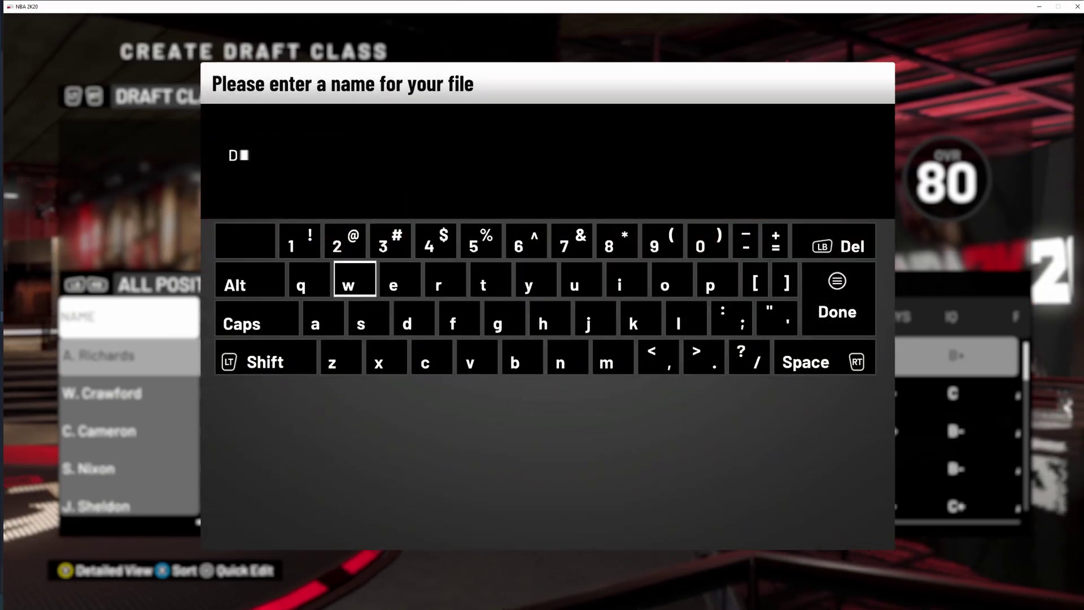
pyautogui.press('Left')
pyautogui.press('Left')
pyautogui.write('008')
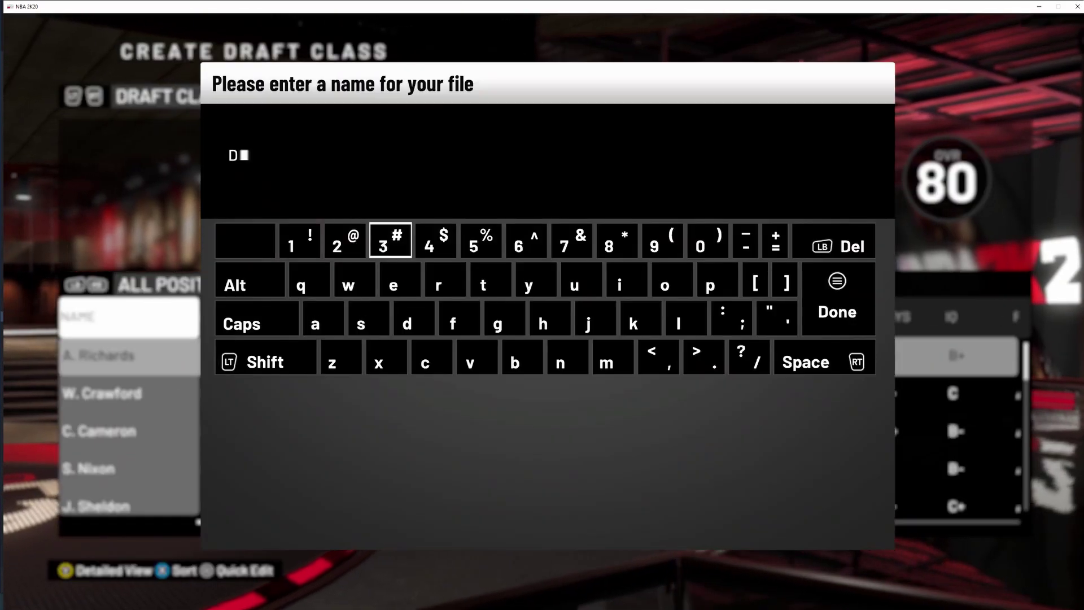
pyautogui.write('2009')
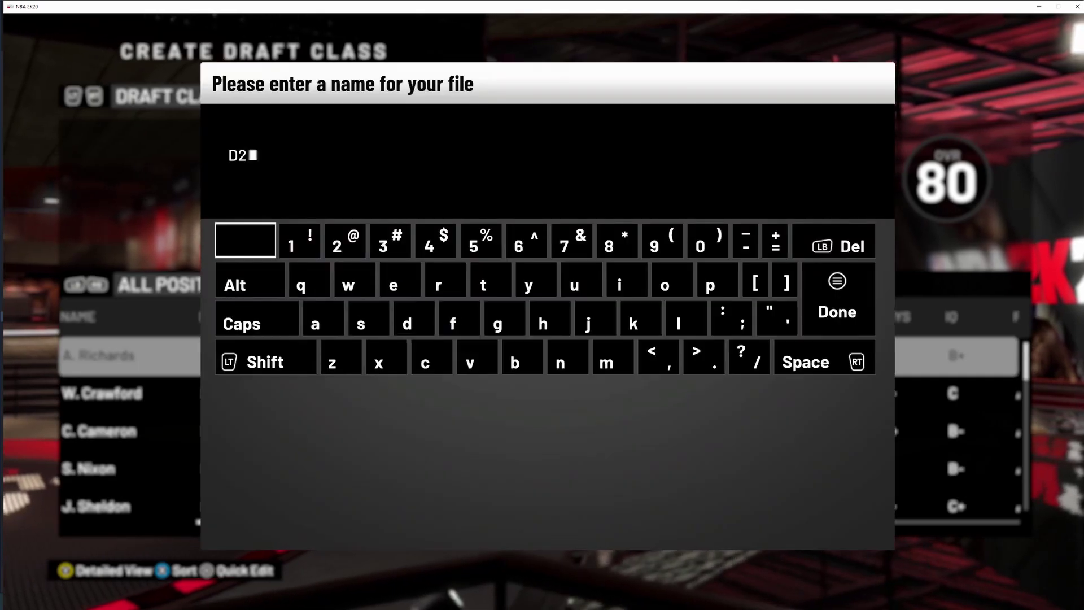
pyautogui.write('010')
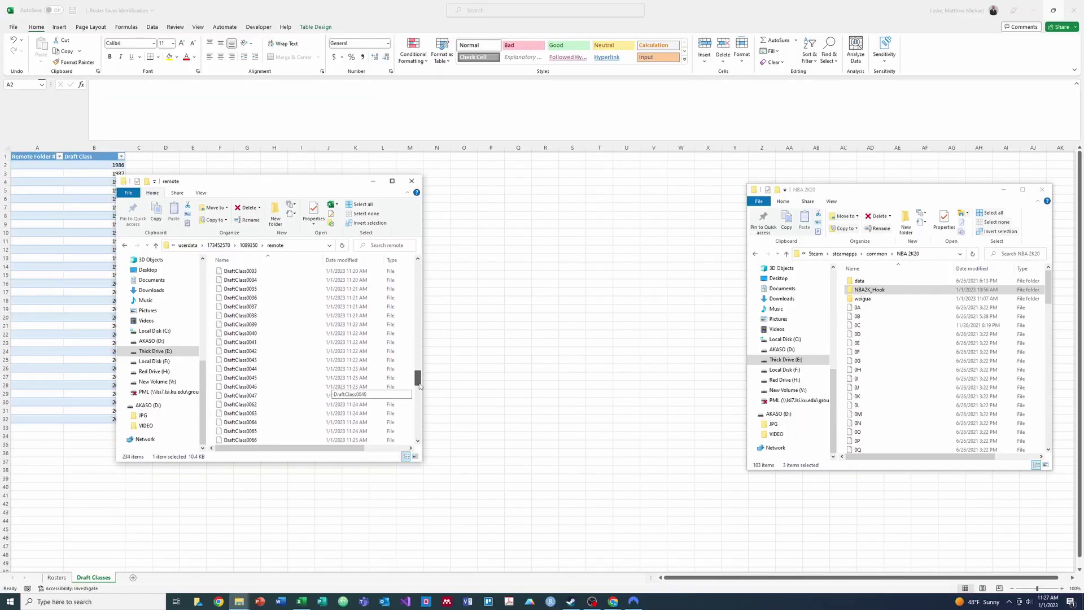
# Switch to the Excel roster saves workbook, place it beside the remote folder window, and locate the folder's first DraftClass file
pyautogui.moveTo(419, 386); pyautogui.dragTo(419, 376)
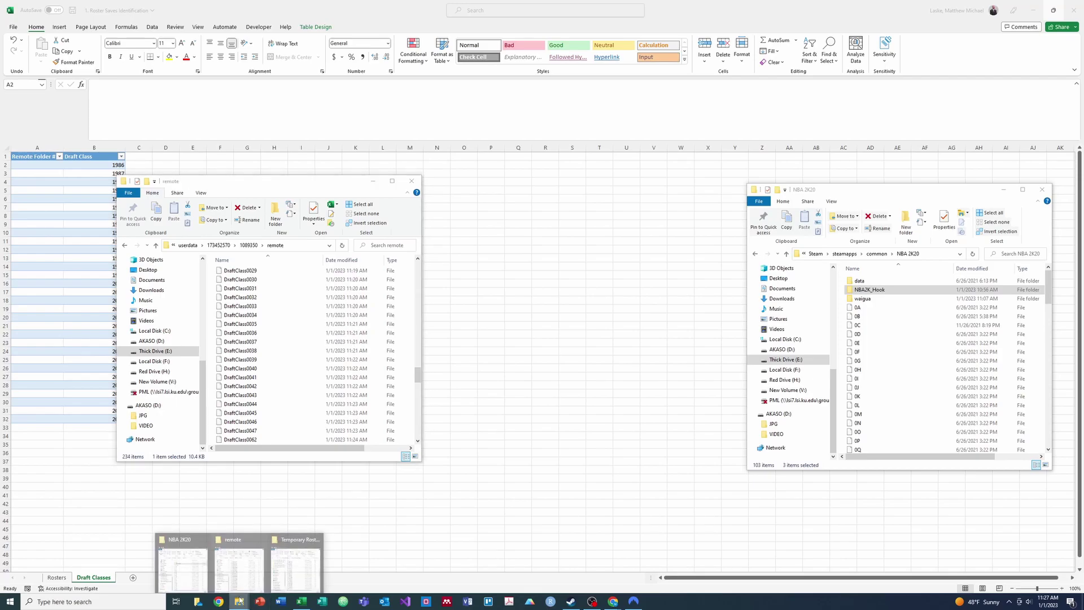
pyautogui.click(220, 567)
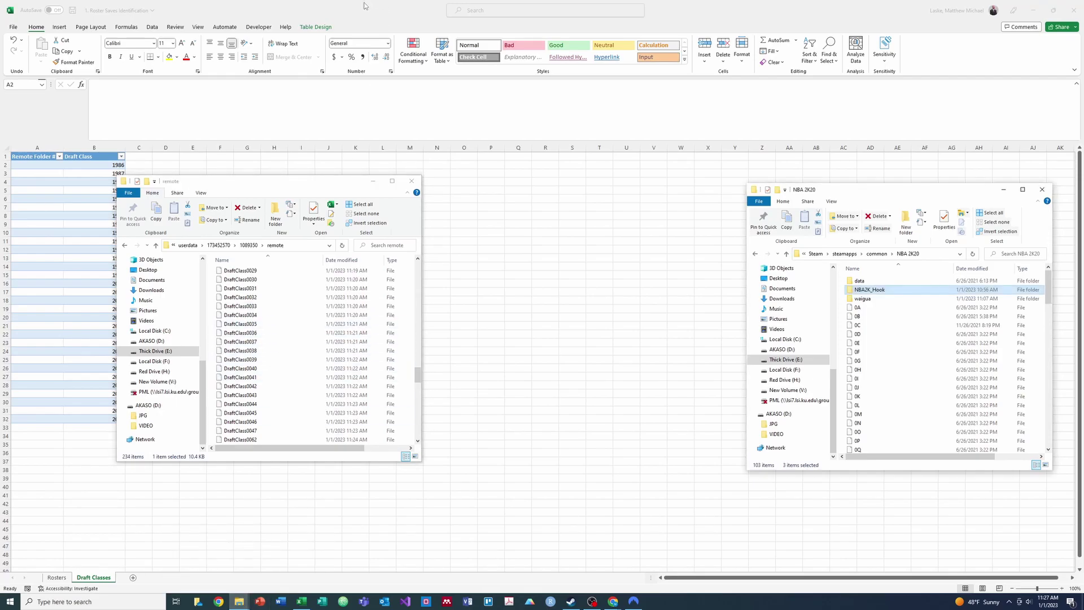
pyautogui.moveTo(318, 20); pyautogui.dragTo(720, 102)
pyautogui.moveTo(419, 376); pyautogui.dragTo(420, 369)
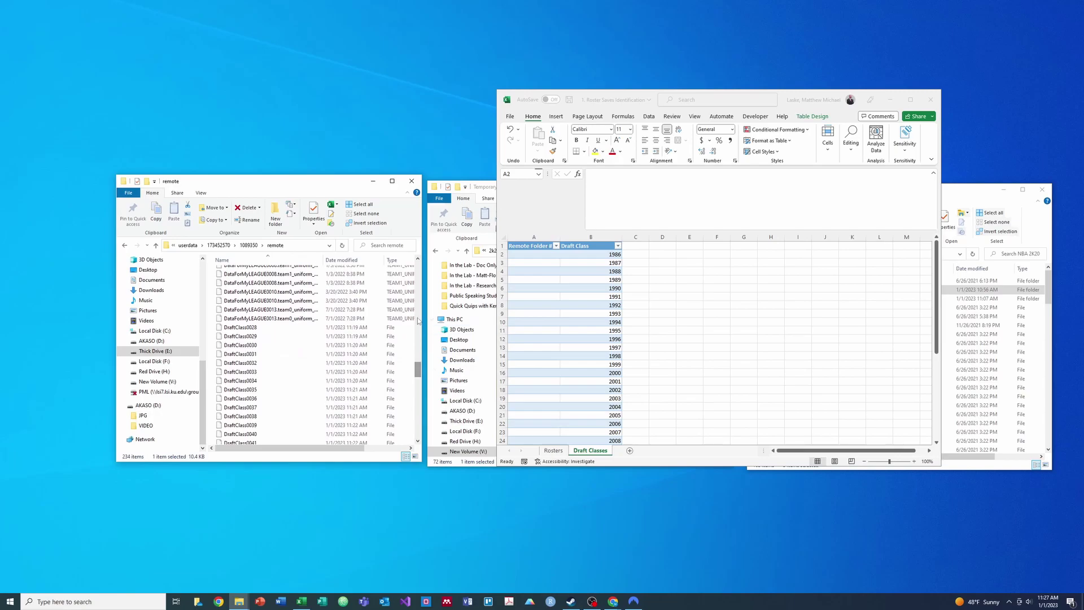
# Copy the file name DraftClass0028 from the remote folder into the Remote Folder column for draft class 1986
pyautogui.rightClick(266, 326)
pyautogui.click(254, 327)
pyautogui.rightClick(254, 328)
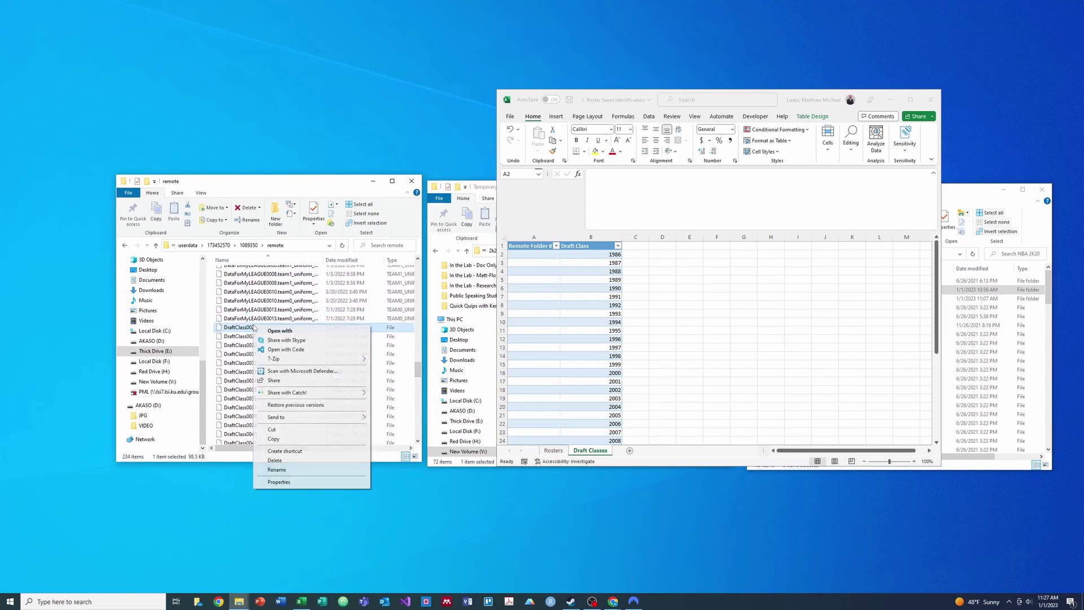
pyautogui.click(294, 471)
pyautogui.click(530, 253)
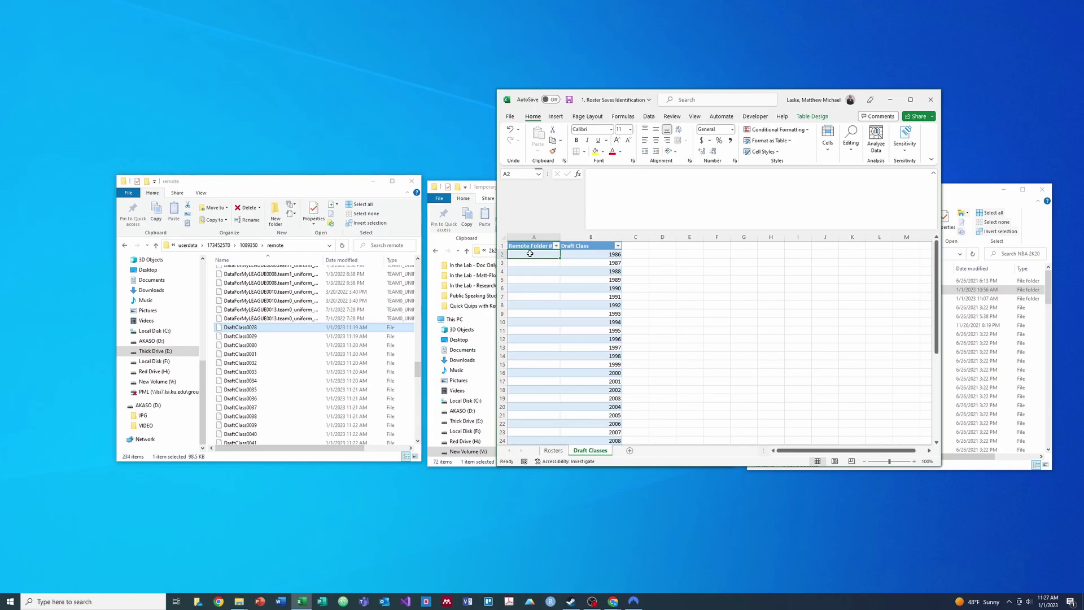
pyautogui.write('DraftClass0028')
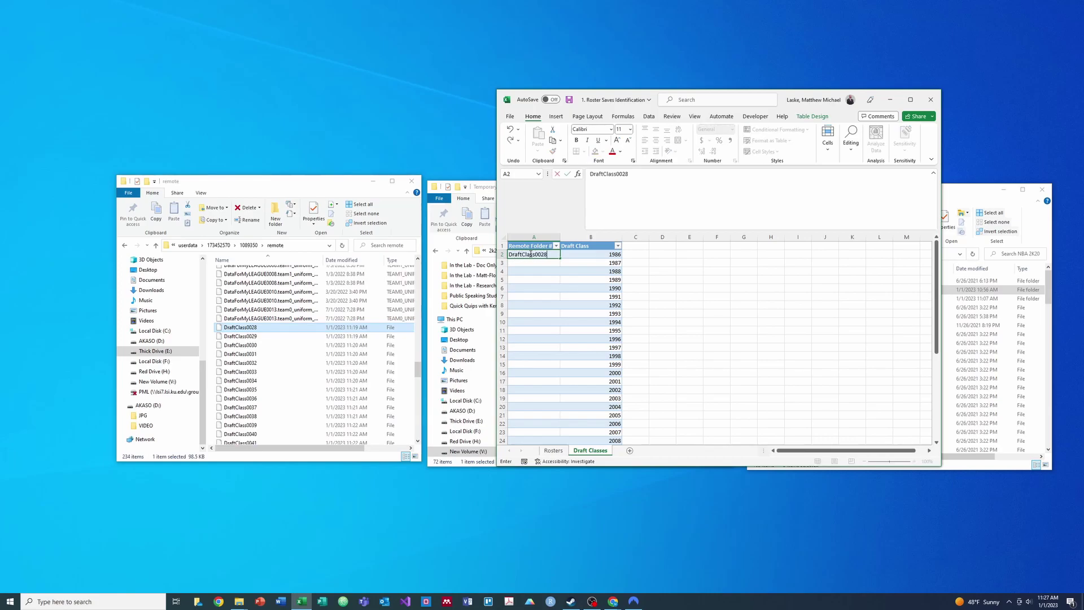
pyautogui.press('Return')
# Enter DraftClass0029 in the Remote Folder column for draft class 1987
pyautogui.write('D')
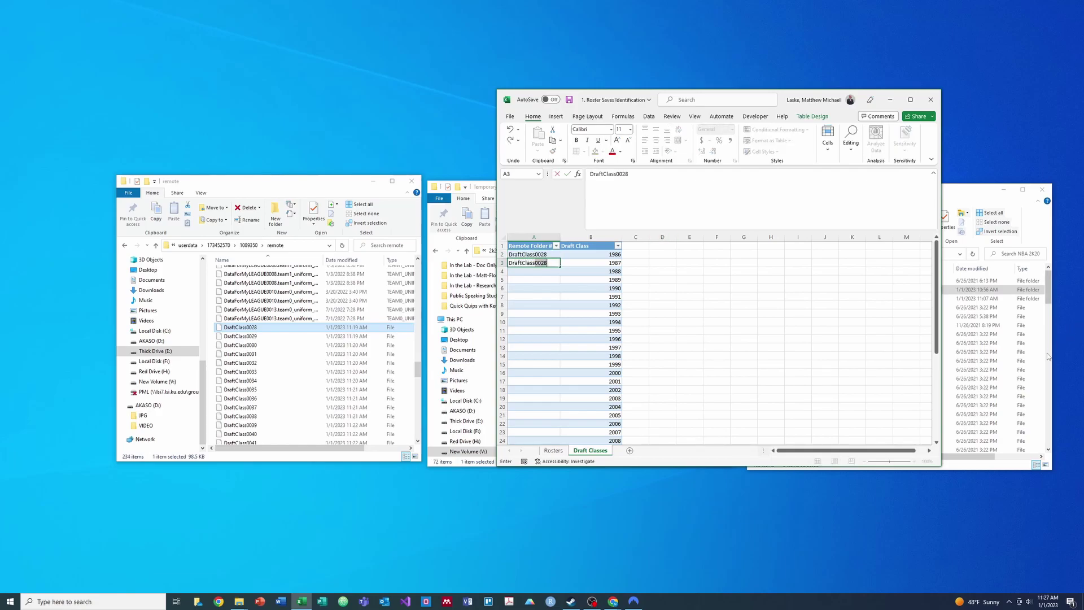
pyautogui.write('9')
pyautogui.press('Return')
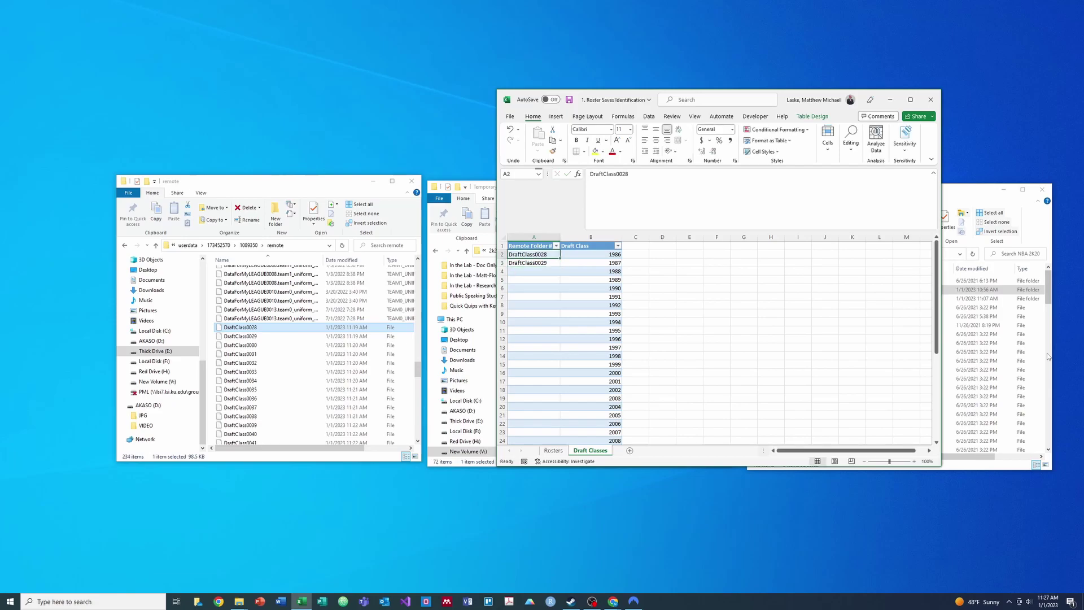
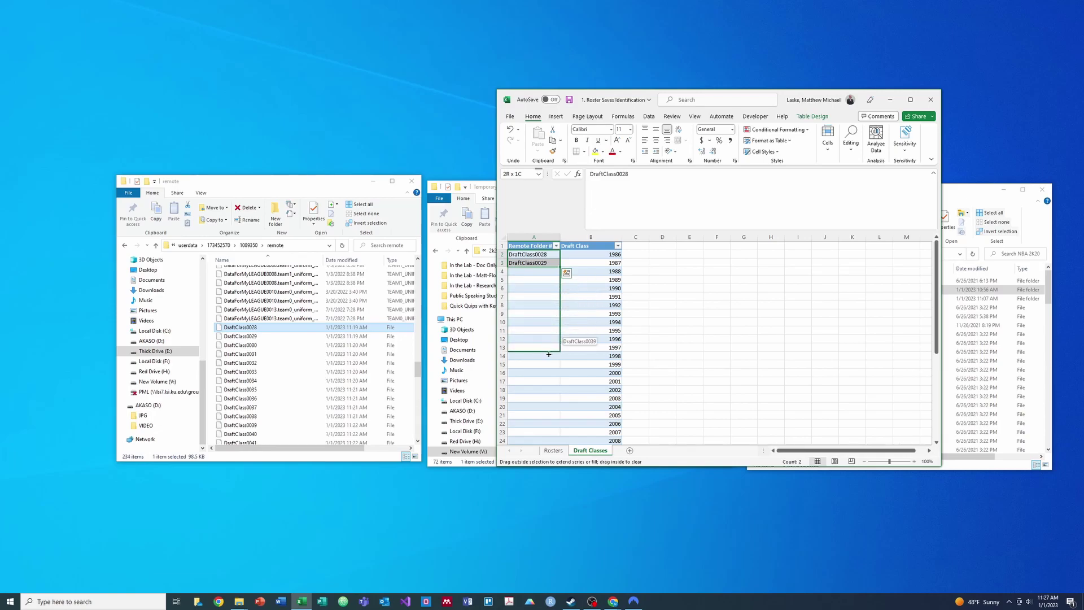
# Fill the DraftClass series down to DraftClass0041 for 1999 and check the remaining DraftClass files in the remote folder
pyautogui.moveTo(548, 364); pyautogui.dragTo(546, 368)
pyautogui.moveTo(418, 373); pyautogui.dragTo(418, 383)
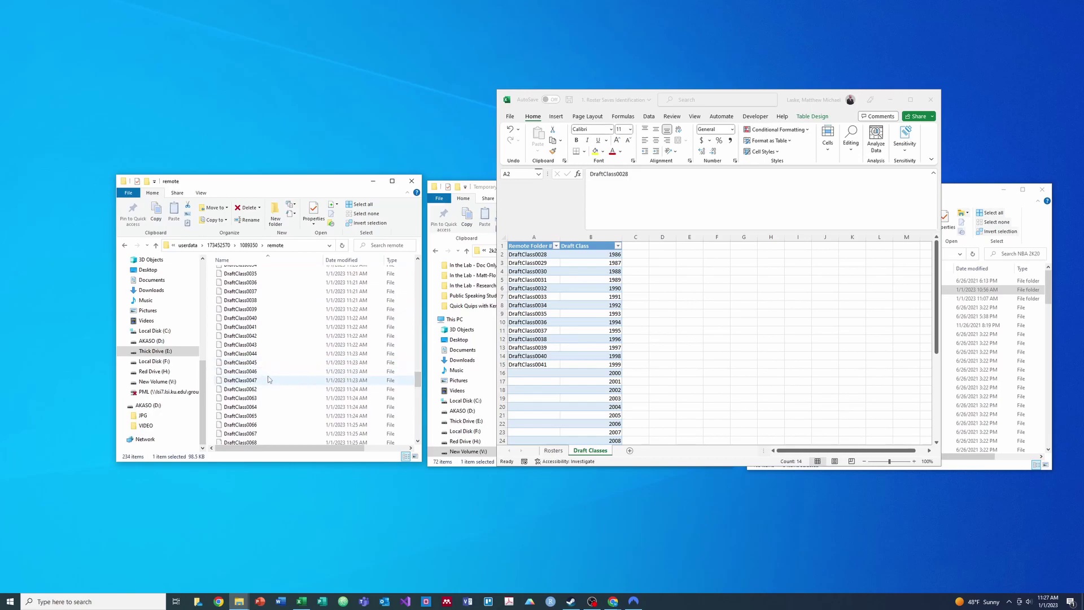
pyautogui.click(514, 354)
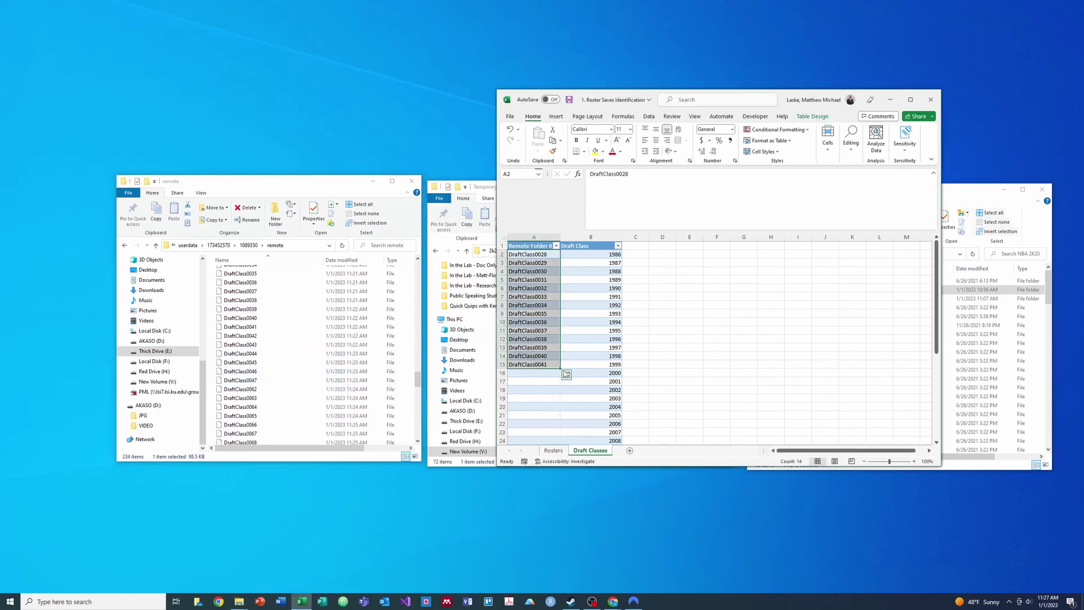
# Fill the Remote Folder series down to DraftClass0047 for draft class 2005
pyautogui.moveTo(559, 416); pyautogui.dragTo(557, 415)
pyautogui.click(557, 415)
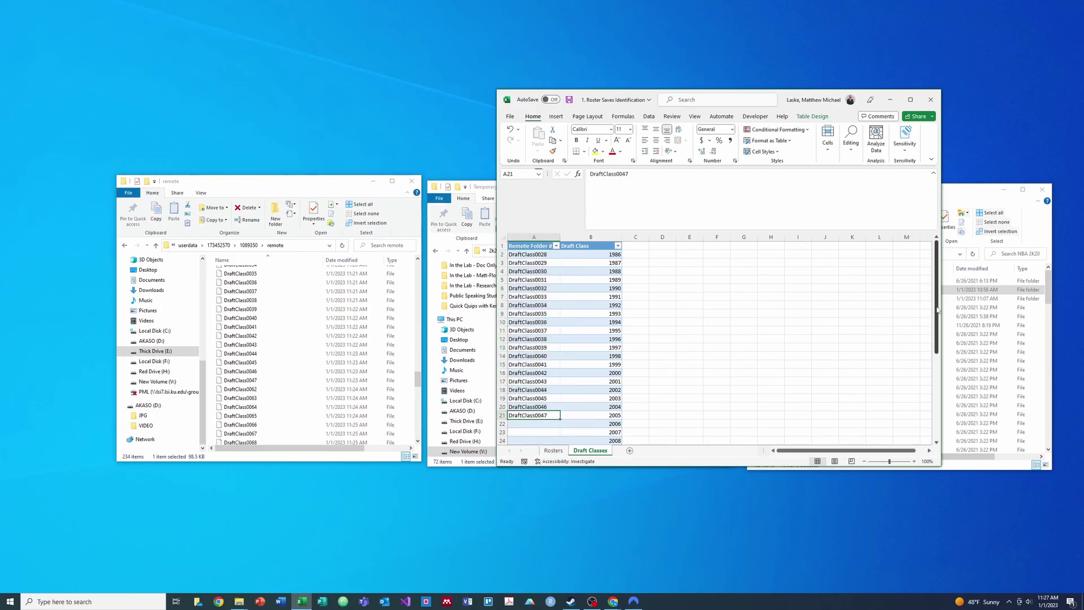
pyautogui.scroll(-3, 900, 308)
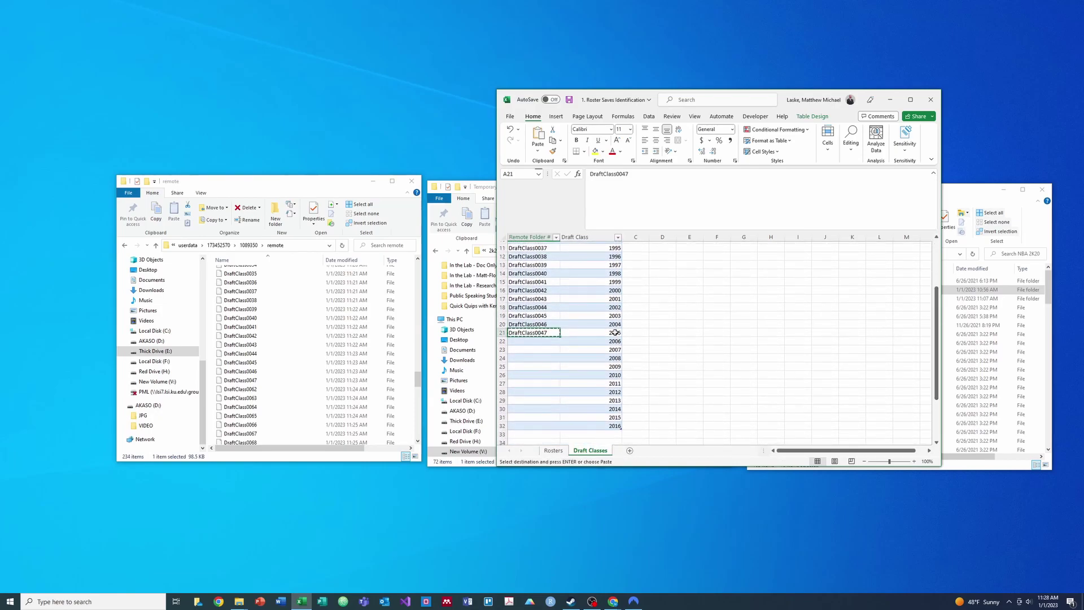
# Enter DraftClass0062 for draft class 2006 and DraftClass0063 for draft class 2007 in the Remote Folder column
pyautogui.click(660, 194)
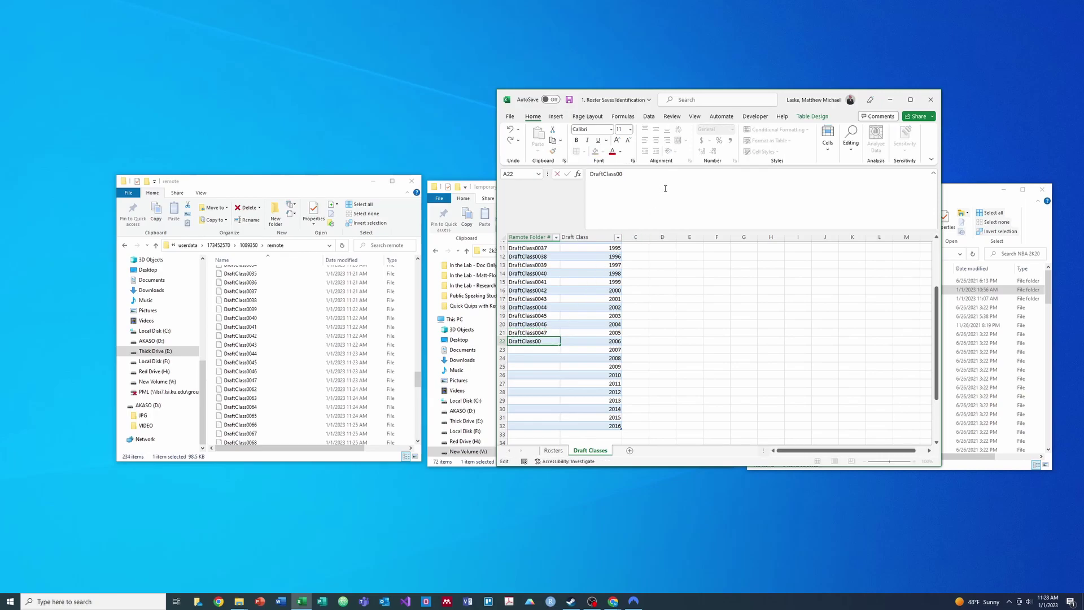
pyautogui.write('2')
pyautogui.press('Return')
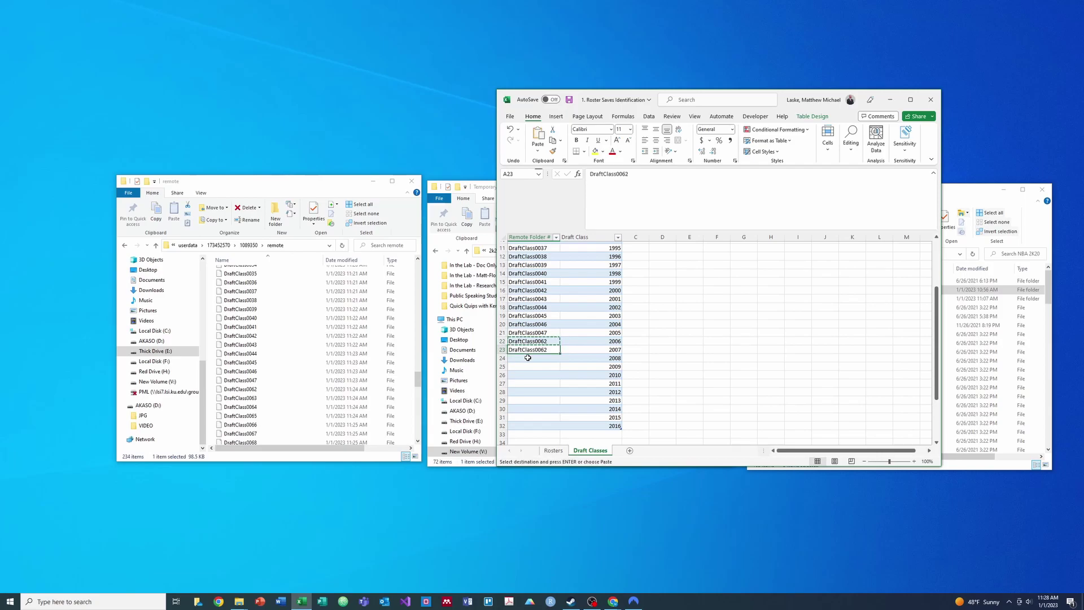
pyautogui.click(807, 202)
pyautogui.hotkey('ctrl', 'Return')
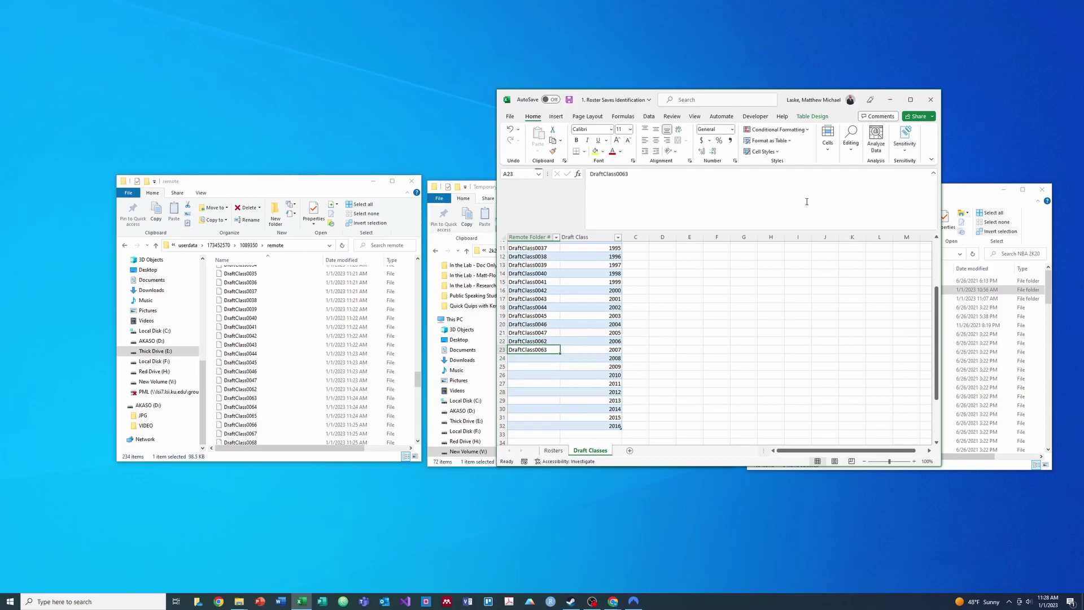
# Check the last DraftClass files in the remote folder and fill the series down to DraftClass0072 for 2016
pyautogui.moveTo(418, 380); pyautogui.dragTo(420, 391)
pyautogui.click(541, 344)
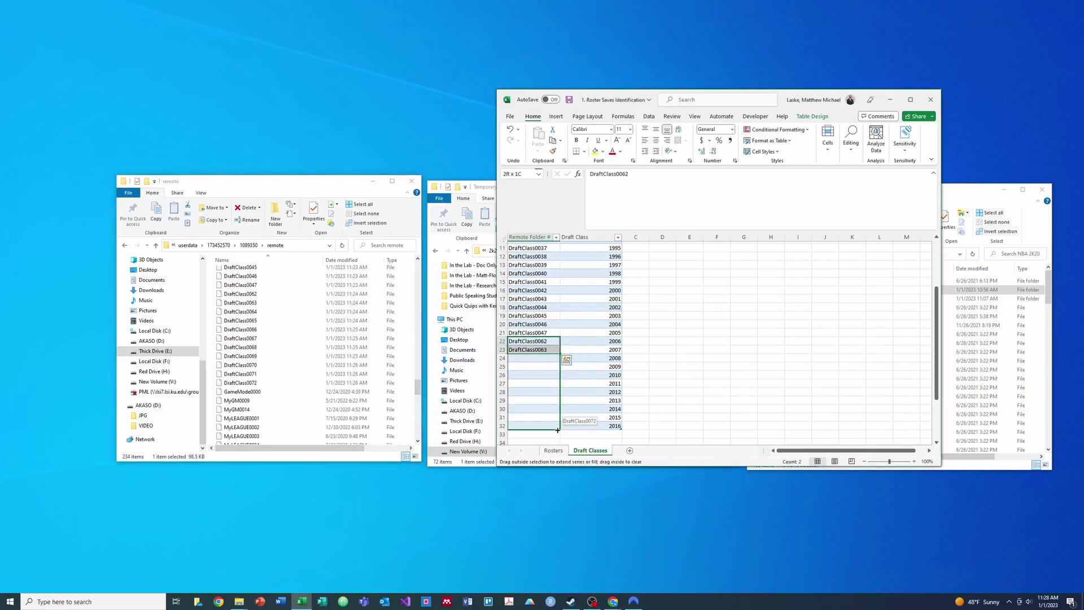
pyautogui.moveTo(558, 431); pyautogui.dragTo(558, 430)
pyautogui.click(568, 376)
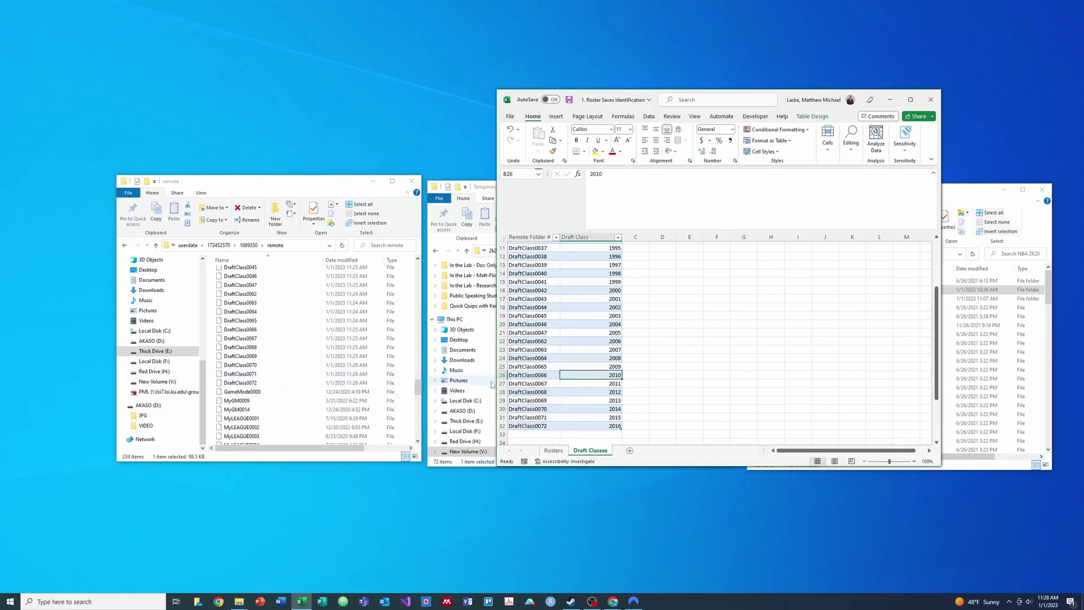
# Show the maximized workbook's Rosters sheet, then save and close the workbook
pyautogui.click(911, 99)
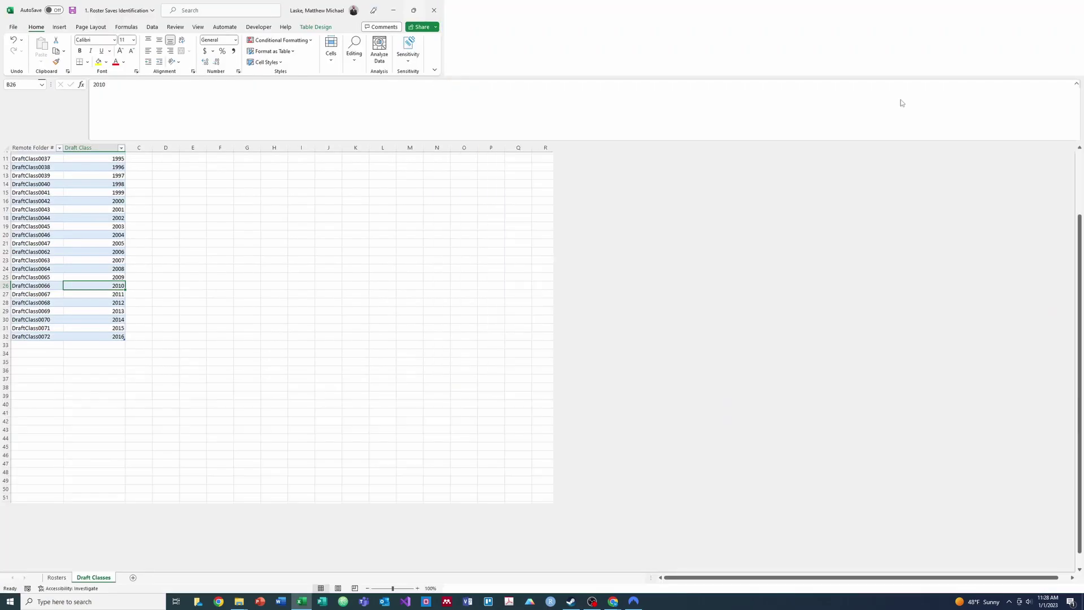
pyautogui.click(56, 577)
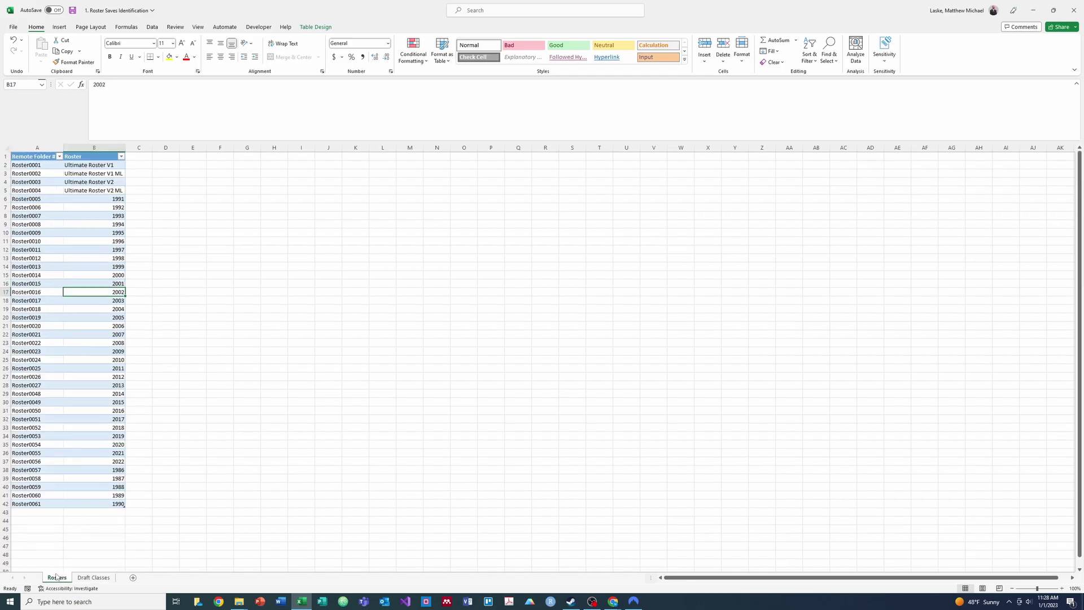
pyautogui.click(73, 10)
pyautogui.click(1073, 10)
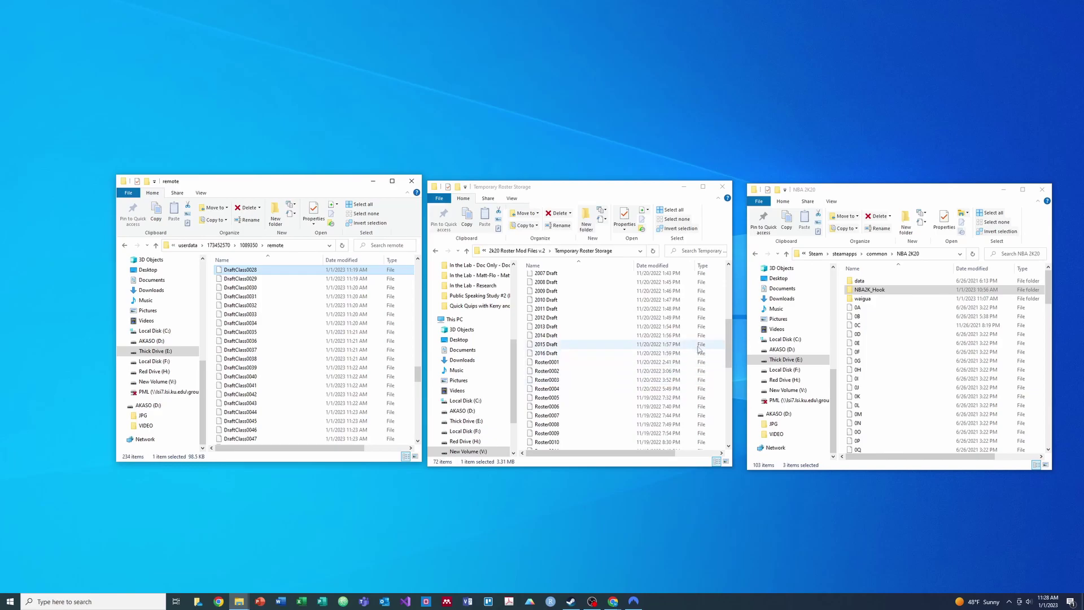
# Reopen the Roster Saves Identification workbook, narrow its window to the two table columns and place it beside the Temporary Roster Storage window
pyautogui.moveTo(728, 353); pyautogui.dragTo(730, 287)
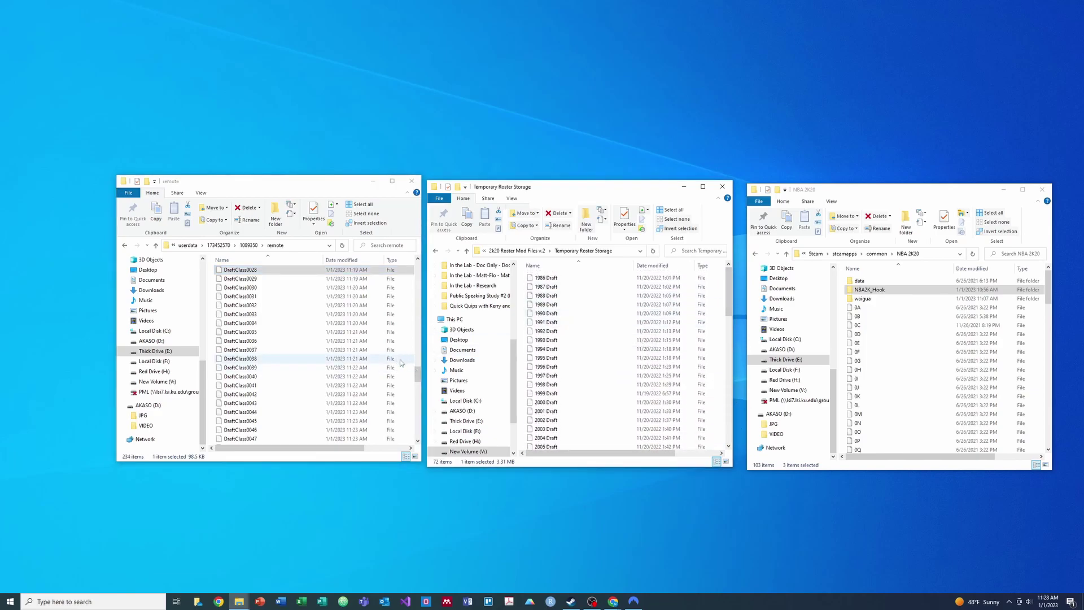
pyautogui.moveTo(418, 378); pyautogui.dragTo(418, 380)
pyautogui.hotkey('alt', 'Tab')
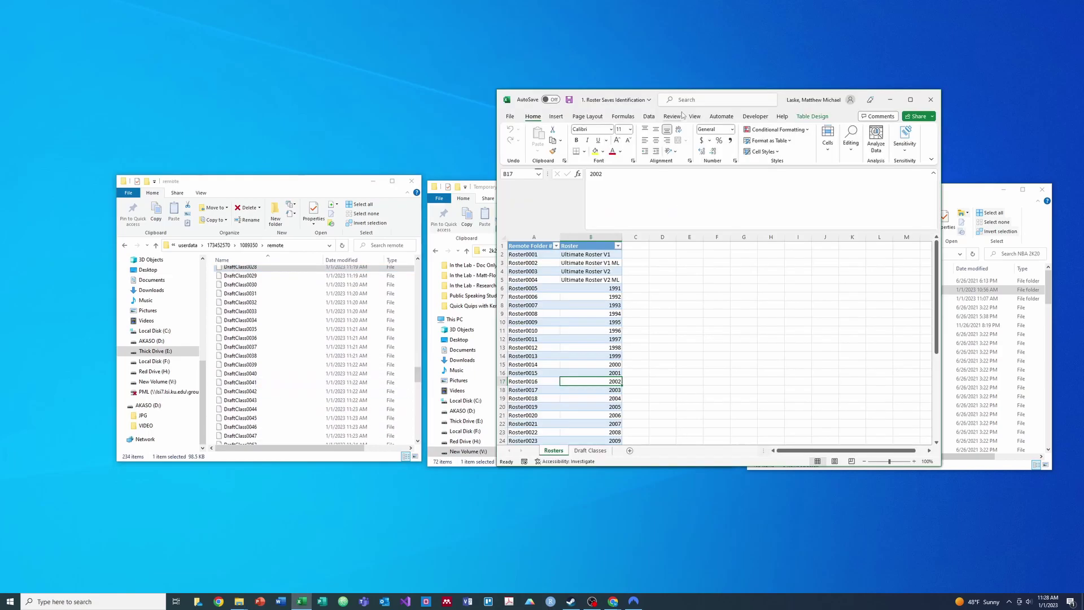
pyautogui.moveTo(640, 101); pyautogui.dragTo(147, 124)
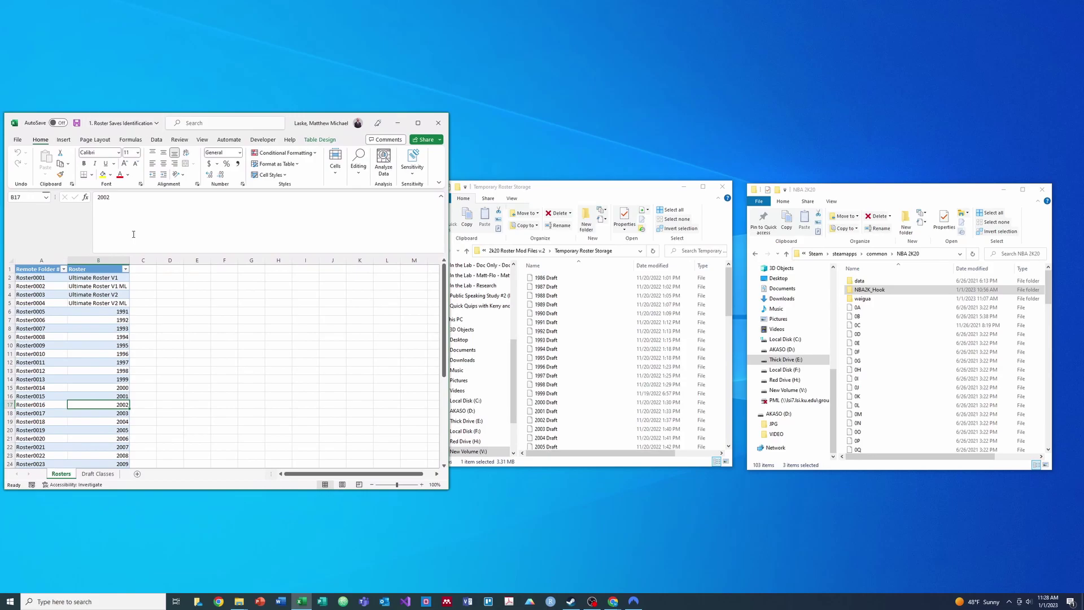
pyautogui.moveTo(444, 371); pyautogui.dragTo(145, 351)
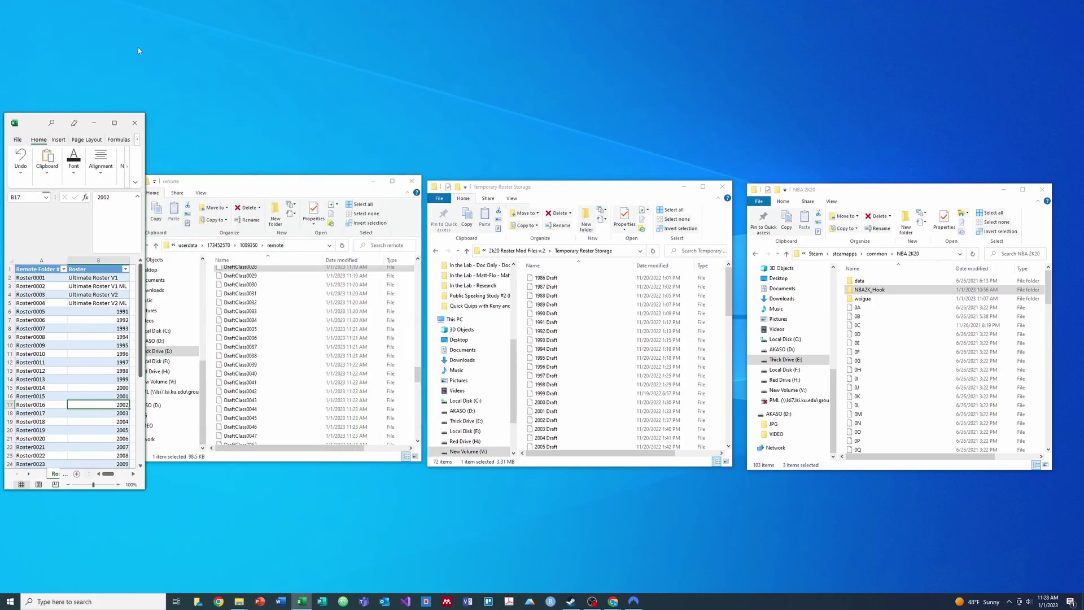
pyautogui.moveTo(49, 122); pyautogui.dragTo(796, 126)
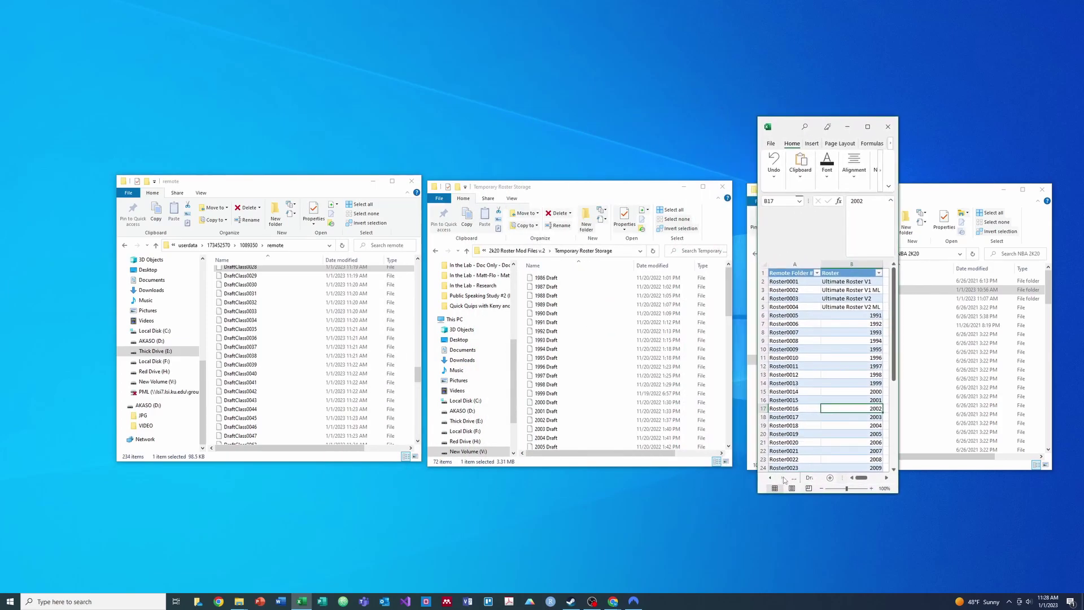
# Look up the 1986 entry on the Draft Classes sheet and rename the 1986 Draft file in Temporary Roster Storage as DraftClass0028
pyautogui.click(805, 479)
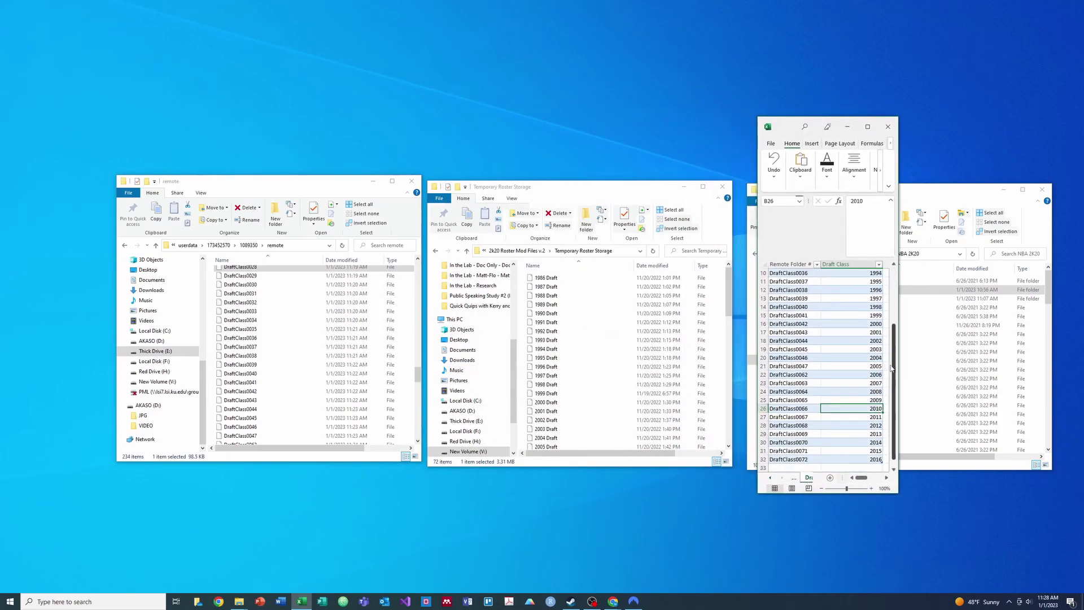
pyautogui.scroll(3, 848, 298)
pyautogui.click(796, 282)
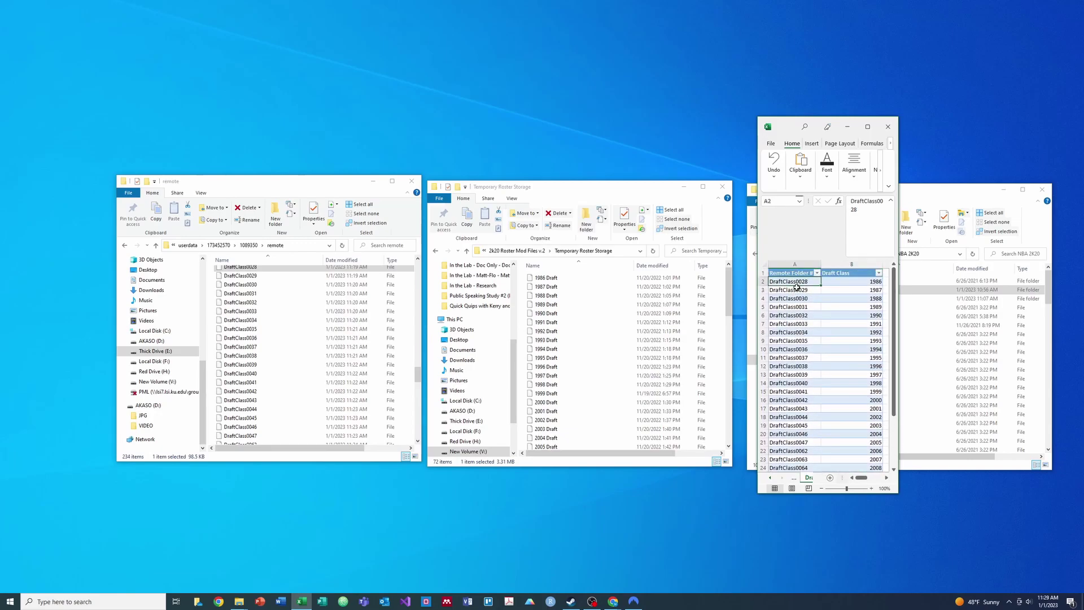
pyautogui.rightClick(537, 278)
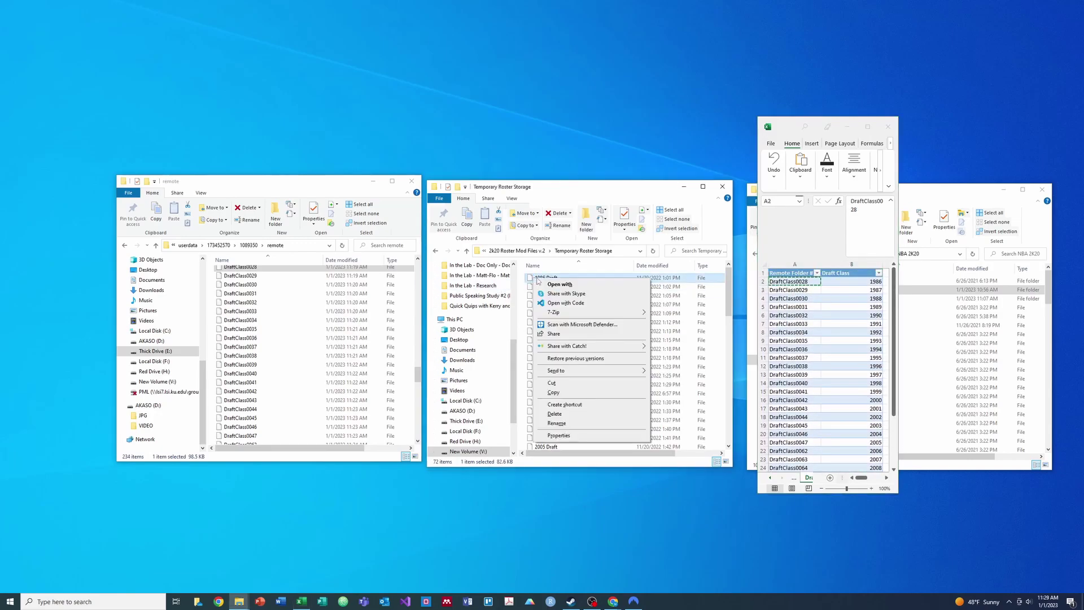
pyautogui.click(562, 424)
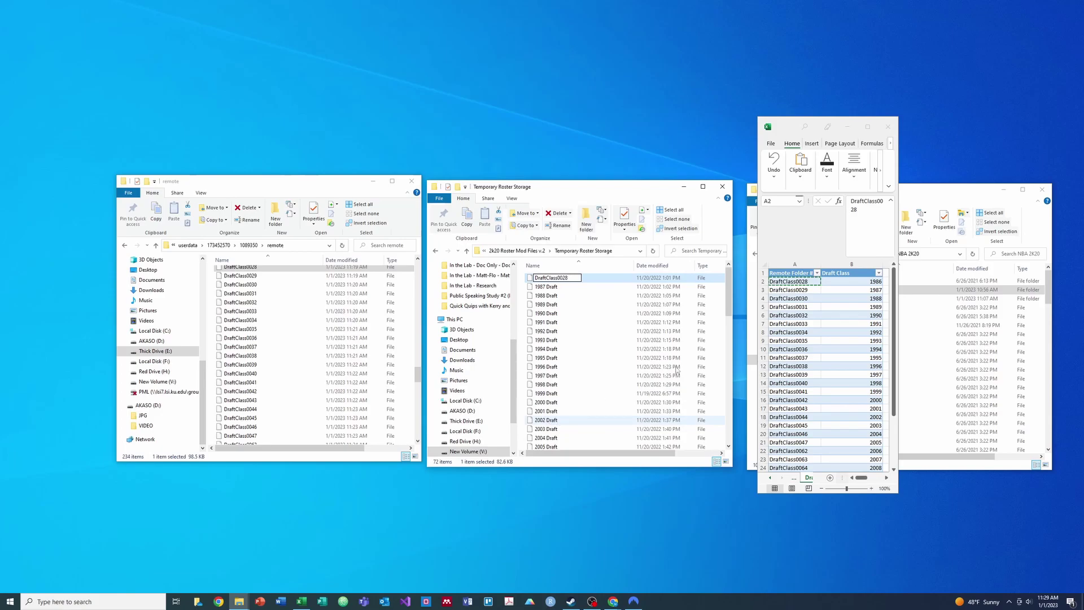
pyautogui.press('Return')
# Rename the 1987 Draft file in Temporary Roster Storage as DraftClass0029, copying the name from the workbook
pyautogui.moveTo(728, 330); pyautogui.dragTo(730, 299)
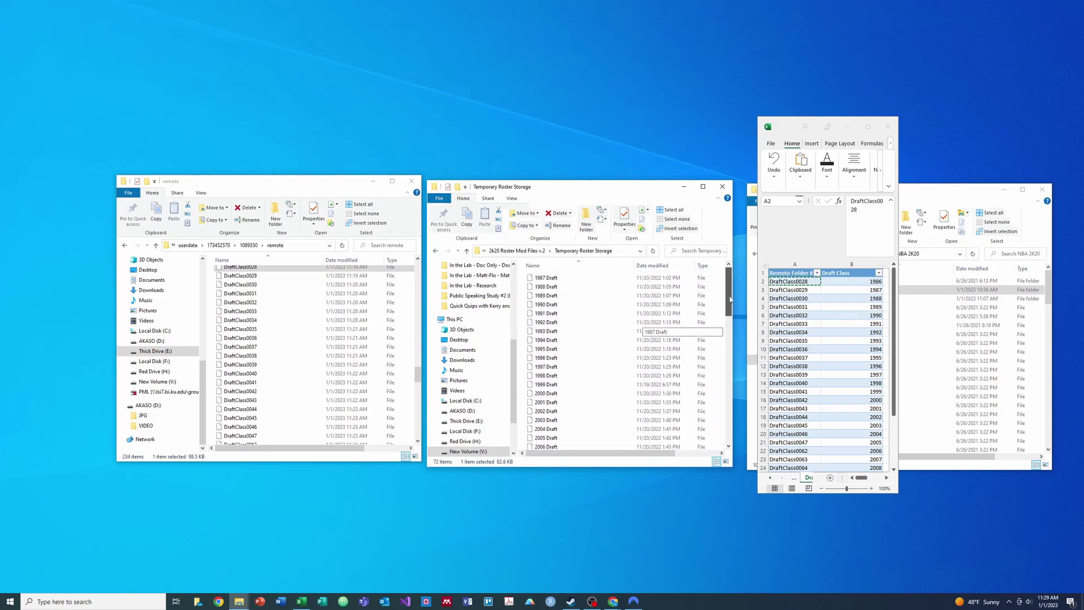
pyautogui.click(788, 290)
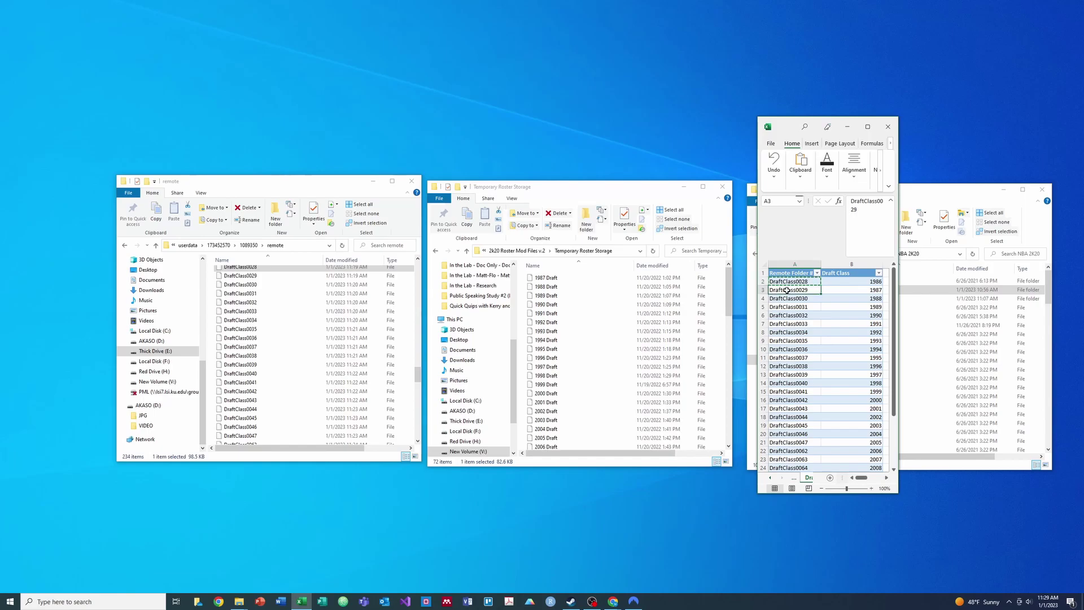
pyautogui.rightClick(557, 281)
pyautogui.click(579, 427)
pyautogui.write('DraftClass0029')
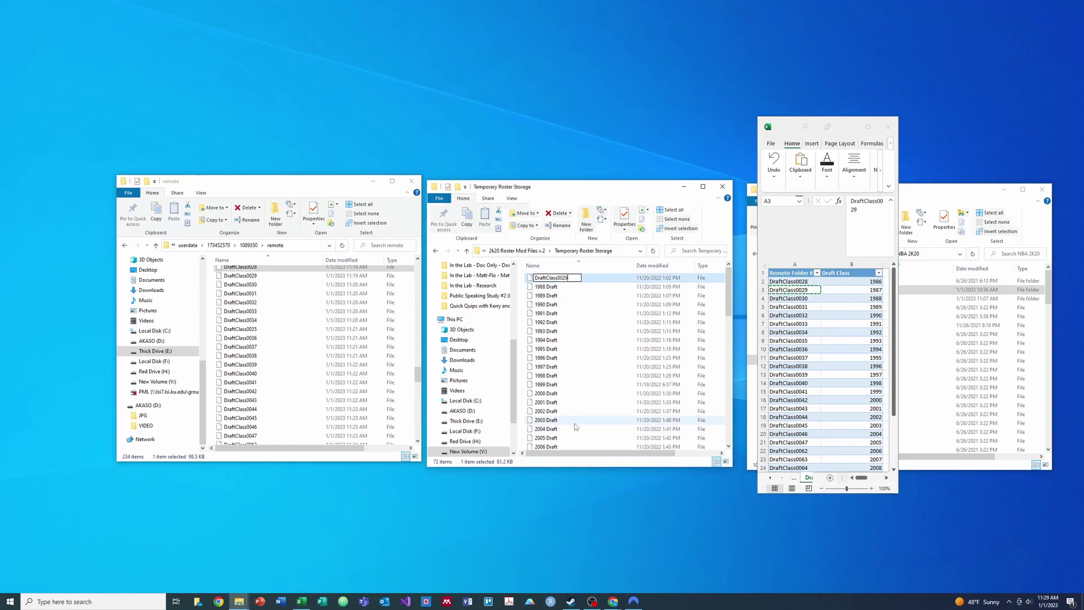
pyautogui.press('Return')
# Rename the 1988 Draft file in Temporary Roster Storage as DraftClass0030, copying the name from the workbook
pyautogui.click(798, 304)
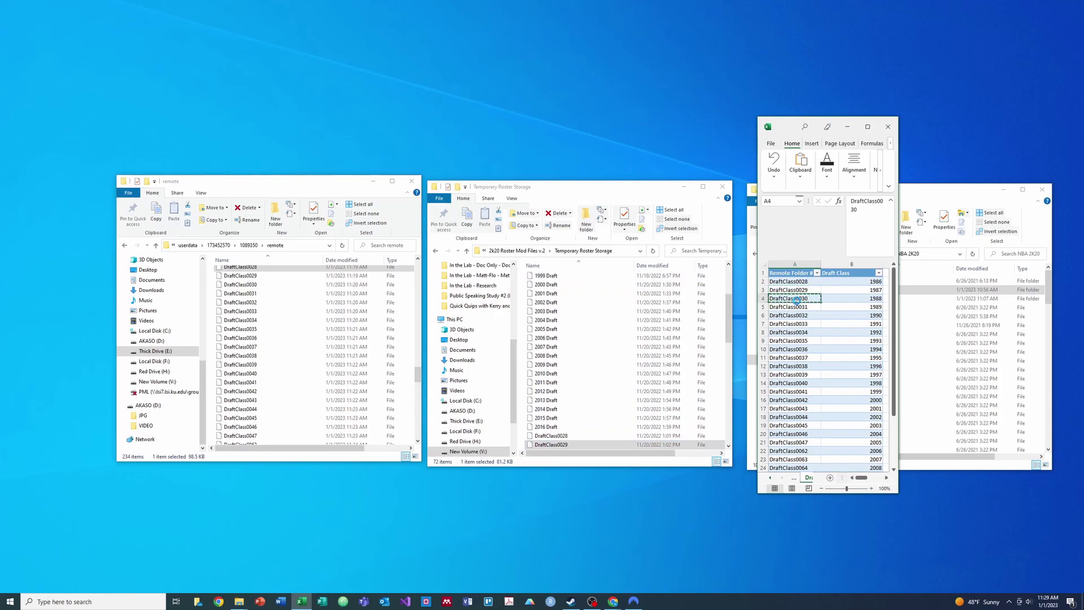
pyautogui.moveTo(729, 335); pyautogui.dragTo(728, 290)
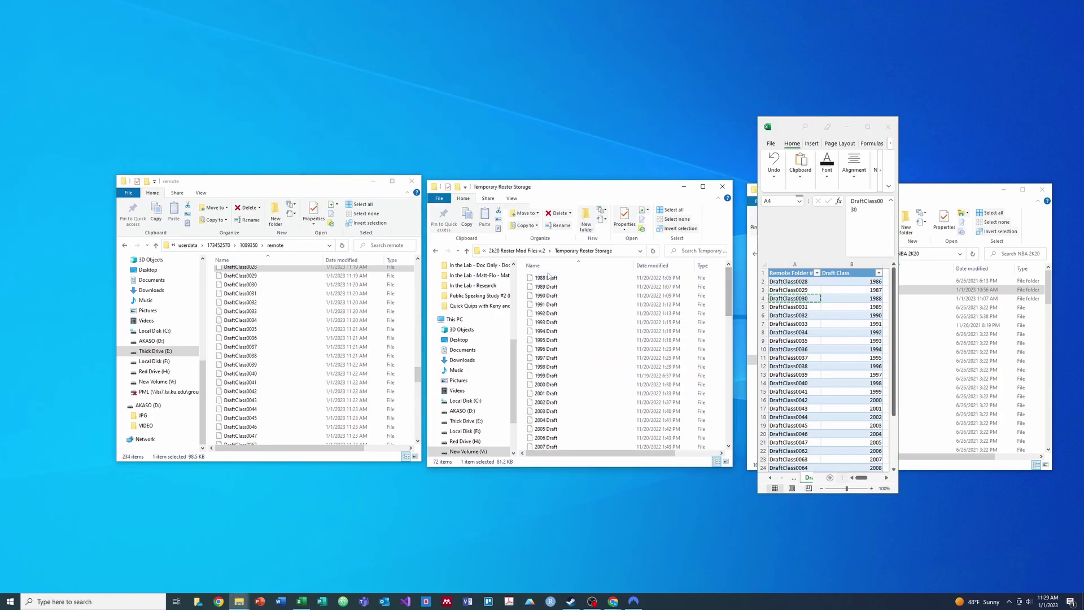
pyautogui.click(572, 428)
pyautogui.write('DraftClass0030')
pyautogui.press('Return')
# Rename the 1989 Draft file in Temporary Roster Storage as DraftClass0031, copying the name from the workbook
pyautogui.click(794, 306)
pyautogui.hotkey('ctrl', 'c')
pyautogui.moveTo(729, 337); pyautogui.dragTo(731, 309)
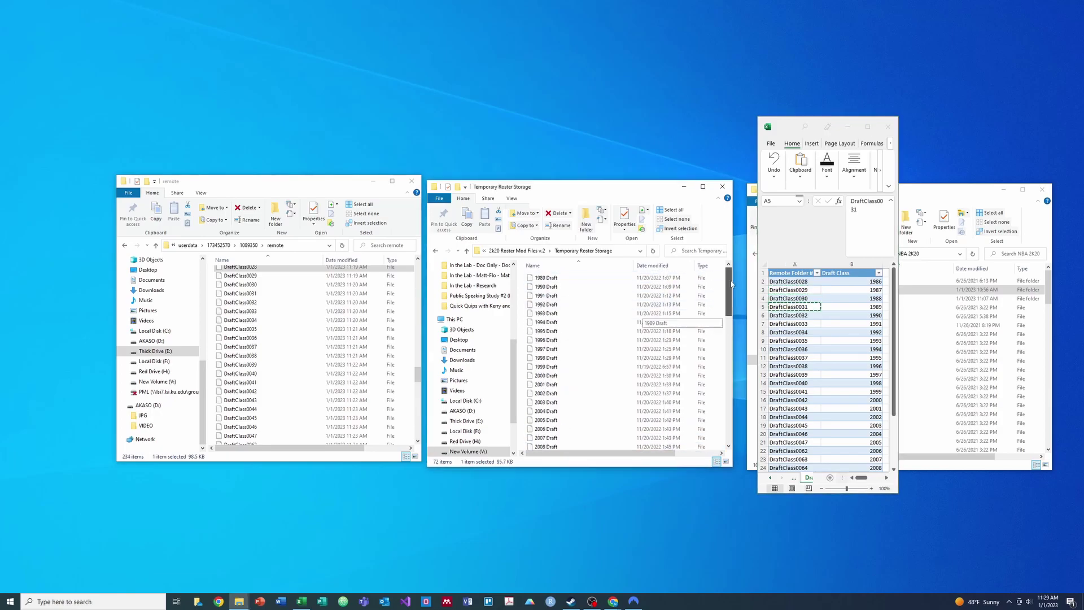
pyautogui.click(572, 424)
pyautogui.hotkey('ctrl', 'v')
pyautogui.press('Return')
# Rename the 1990 Draft file as DraftClass0032 and the 1991 Draft file as DraftClass0033, using the workbook's names
pyautogui.click(795, 315)
pyautogui.hotkey('ctrl', 'c')
pyautogui.click(728, 284)
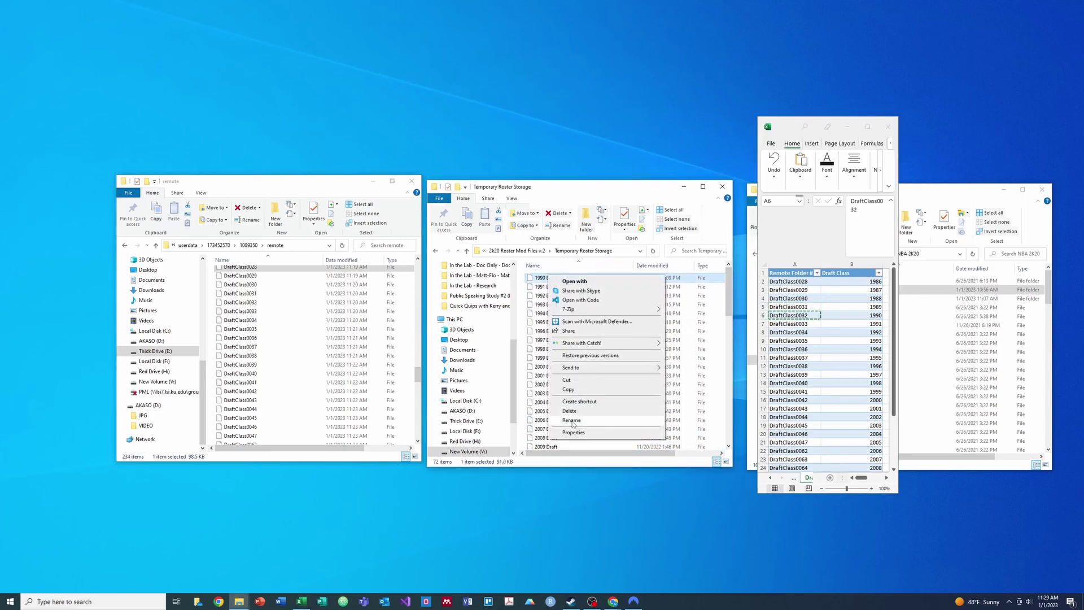
pyautogui.click(775, 325)
pyautogui.hotkey('ctrl', 'c')
pyautogui.scroll(4, 599, 317)
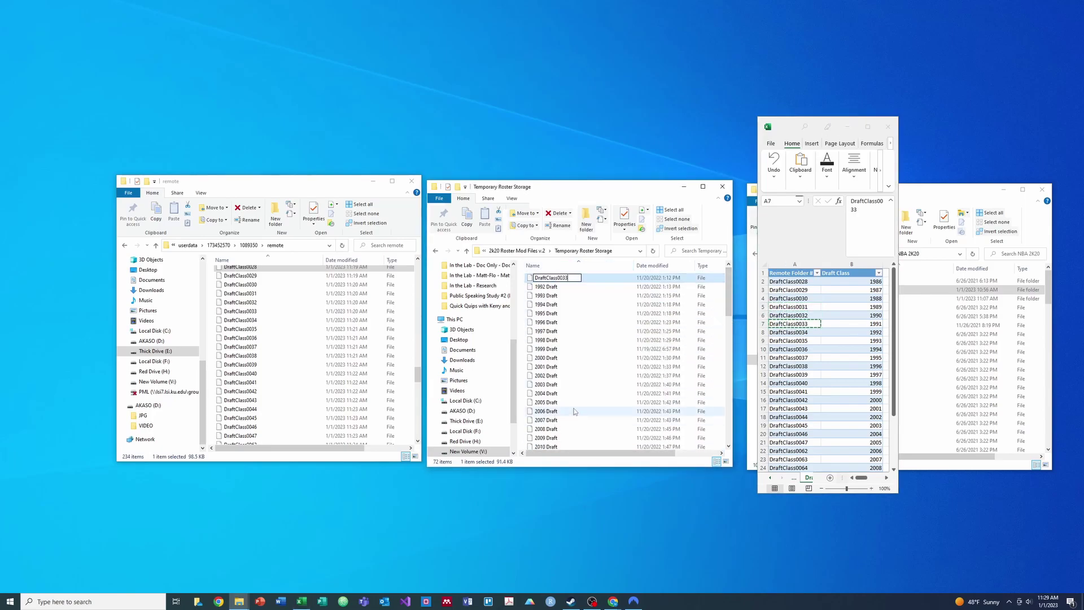
# Rename the 1992 Draft file in Temporary Roster Storage as DraftClass0034, copying the name from the workbook
pyautogui.click(777, 332)
pyautogui.hotkey('ctrl', 'c')
pyautogui.rightClick(546, 278)
pyautogui.click(569, 423)
pyautogui.hotkey('ctrl', 'v')
# Rename the 1993 Draft file as DraftClass0035 and the 1994 Draft file as DraftClass0036, using the workbook's names
pyautogui.click(774, 341)
pyautogui.hotkey('ctrl', 'c')
pyautogui.moveTo(729, 335); pyautogui.dragTo(730, 296)
pyautogui.click(791, 349)
pyautogui.hotkey('ctrl', 'c')
pyautogui.scroll(4, 551, 281)
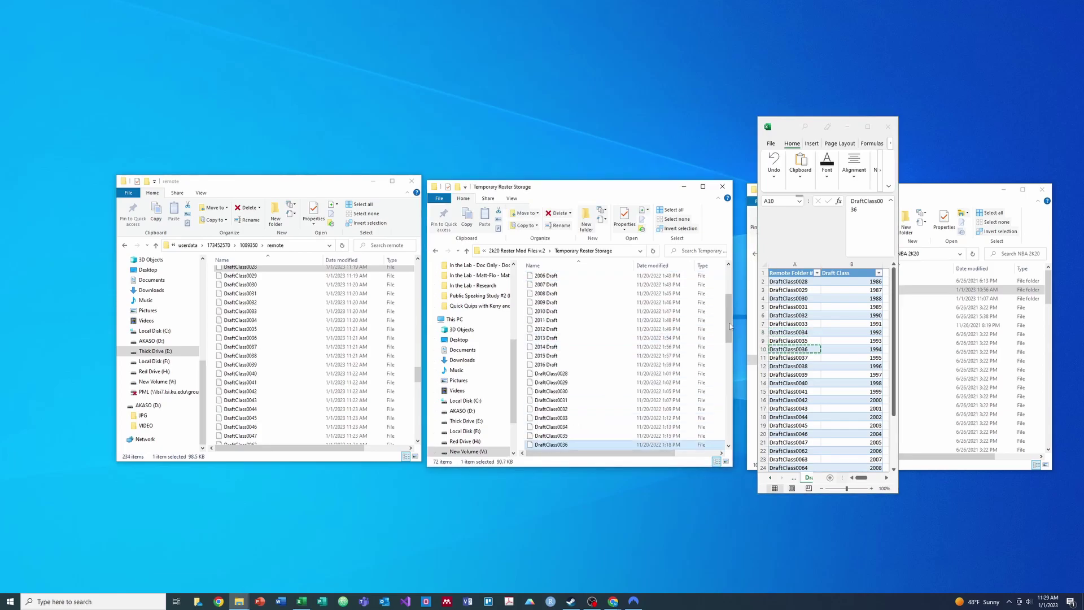
# Rename the 1995 Draft file as DraftClass0037 and the 1996 Draft file as DraftClass0038, using the workbook's names
pyautogui.click(796, 358)
pyautogui.hotkey('ctrl', 'c')
pyautogui.rightClick(545, 278)
pyautogui.click(798, 367)
pyautogui.hotkey('ctrl', 'c')
pyautogui.rightClick(545, 278)
pyautogui.click(575, 423)
# Rename the 1997 Draft file as DraftClass0039 and the 1998 Draft file as DraftClass0040, using the workbook's names
pyautogui.click(792, 375)
pyautogui.hotkey('ctrl', 'c')
pyautogui.rightClick(545, 278)
pyautogui.click(574, 423)
pyautogui.hotkey('ctrl', 'v')
pyautogui.click(797, 383)
pyautogui.hotkey('ctrl', 'c')
pyautogui.hotkey('ctrl', 'v')
# Rename the 1999 Draft file as DraftClass0041 and the 2000 Draft file as DraftClass0042, using the workbook's names
pyautogui.click(787, 392)
pyautogui.hotkey('ctrl', 'c')
pyautogui.rightClick(546, 278)
pyautogui.click(573, 424)
pyautogui.hotkey('ctrl', 'v')
pyautogui.click(791, 400)
# Rename the 2001 Draft file as DraftClass0043 and the 2002 Draft file as DraftClass0044, using the workbook's names
pyautogui.click(792, 409)
pyautogui.hotkey('ctrl', 'c')
pyautogui.rightClick(550, 278)
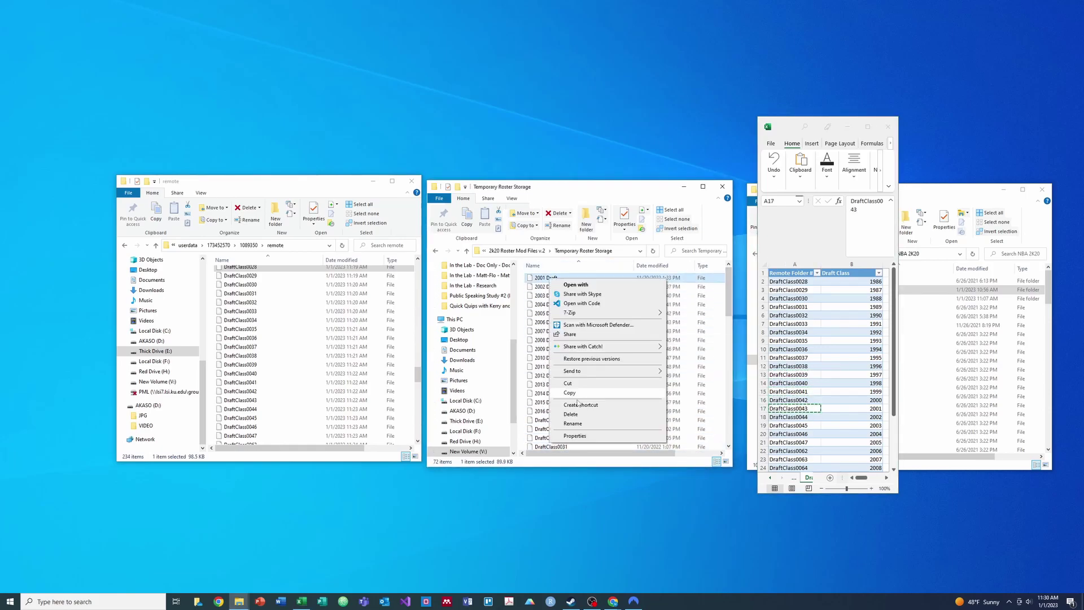
pyautogui.click(788, 418)
pyautogui.hotkey('ctrl', 'c')
pyautogui.rightClick(545, 278)
pyautogui.click(575, 423)
pyautogui.hotkey('ctrl', 'v')
# Rename the 2003 Draft file as DraftClass0045 and the 2004 Draft file as DraftClass0046, using the workbook's names
pyautogui.click(798, 425)
pyautogui.click(794, 433)
pyautogui.hotkey('ctrl', 'c')
pyautogui.rightClick(546, 278)
pyautogui.click(575, 424)
pyautogui.hotkey('ctrl', 'v')
pyautogui.press('Return')
# Rename the 2005 Draft file in Temporary Roster Storage as DraftClass0047, copying the name from the workbook
pyautogui.click(794, 442)
pyautogui.hotkey('ctrl', 'c')
pyautogui.scroll(5, 542, 315)
pyautogui.rightClick(553, 280)
# Rename the 2006 Draft file in Temporary Roster Storage as DraftClass0062, copying the name from the workbook
pyautogui.click(791, 451)
pyautogui.hotkey('ctrl', 'c')
pyautogui.rightClick(545, 278)
pyautogui.click(568, 424)
pyautogui.hotkey('ctrl', 'v')
pyautogui.click(795, 451)
# Rename the 2007 through 2009 Draft files as DraftClass0063 through DraftClass0065, using the workbook's names
pyautogui.scroll(-2, 795, 435)
pyautogui.click(795, 408)
pyautogui.hotkey('ctrl', 'c')
pyautogui.rightClick(555, 278)
pyautogui.click(587, 424)
pyautogui.hotkey('ctrl', 'v')
pyautogui.click(782, 425)
pyautogui.hotkey('ctrl', 'c')
pyautogui.rightClick(555, 278)
pyautogui.click(591, 425)
# Rename the 2010 Draft file as DraftClass0066 and the 2011 Draft file as DraftClass0067, using the workbook's names
pyautogui.click(801, 434)
pyautogui.hotkey('ctrl', 'c')
pyautogui.rightClick(556, 278)
pyautogui.click(582, 423)
pyautogui.hotkey('ctrl', 'v')
pyautogui.click(796, 441)
# Rename the 2012 Draft file as DraftClass0068 and the 2013 Draft file as DraftClass0069, using the workbook's names
pyautogui.click(796, 451)
pyautogui.rightClick(557, 277)
pyautogui.click(579, 423)
pyautogui.hotkey('ctrl', 'v')
pyautogui.click(793, 458)
pyautogui.hotkey('ctrl', 'c')
pyautogui.rightClick(556, 278)
pyautogui.click(578, 422)
pyautogui.hotkey('ctrl', 'v')
# Rename the 2014 Draft file as DraftClass0070 and the 2015 Draft file as DraftClass0071, using the workbook's names
pyautogui.click(795, 450)
pyautogui.rightClick(547, 278)
pyautogui.moveTo(729, 331); pyautogui.dragTo(729, 303)
pyautogui.click(590, 424)
pyautogui.hotkey('ctrl', 'v')
pyautogui.click(794, 459)
pyautogui.hotkey('ctrl', 'c')
pyautogui.rightClick(550, 277)
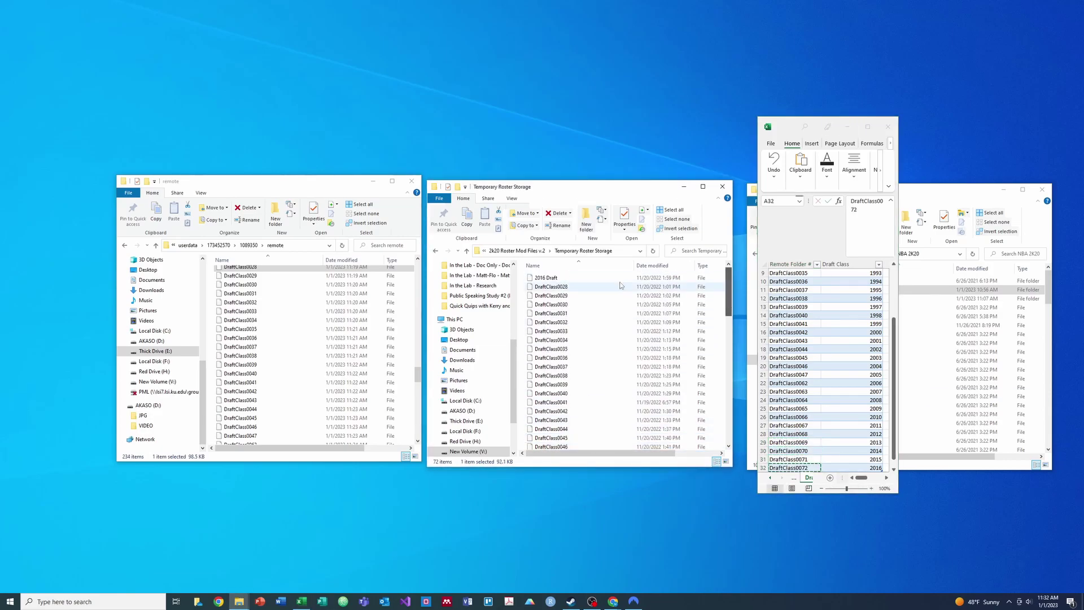
# Rename the 2016 Draft file in Temporary Roster Storage as DraftClass0072 and close the workbook
pyautogui.rightClick(550, 278)
pyautogui.click(581, 423)
pyautogui.hotkey('ctrl', 'v')
pyautogui.click(888, 127)
# Copy all draft class and roster files from Temporary Roster Storage into the remote folder, replacing the existing files with the same names
pyautogui.moveTo(728, 354); pyautogui.dragTo(749, 441)
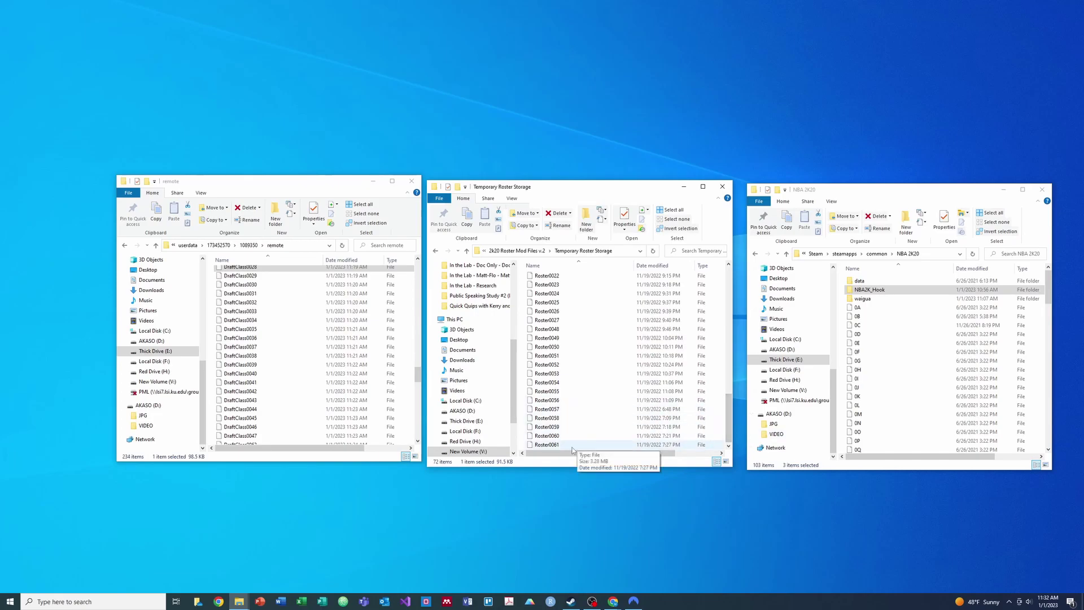
pyautogui.moveTo(732, 432); pyautogui.dragTo(745, 289)
pyautogui.keyDown('shift'); pyautogui.click(598, 279); pyautogui.keyUp('shift')
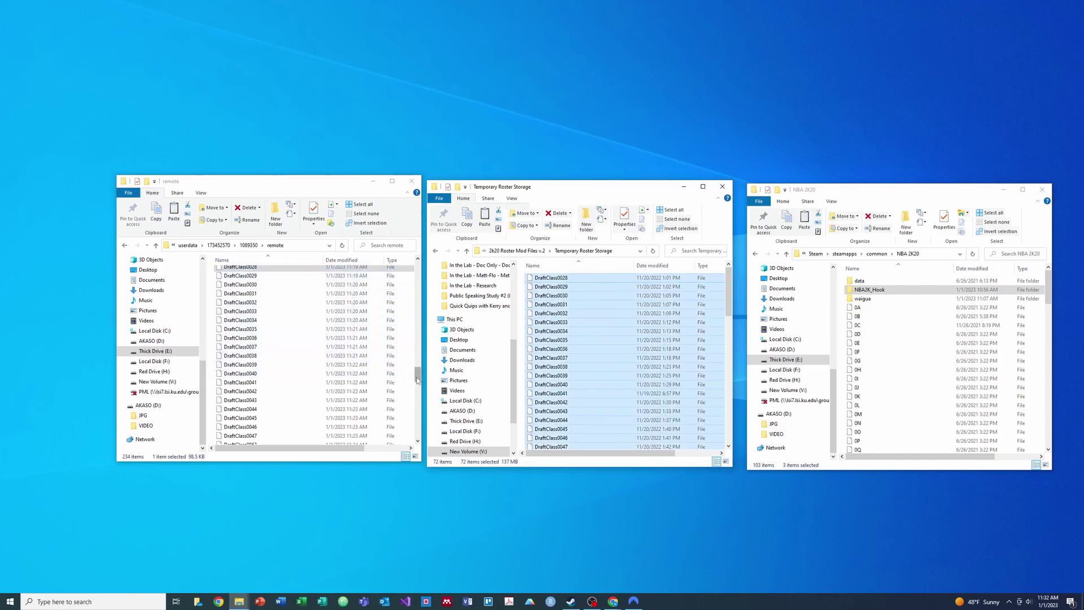
pyautogui.click(376, 357)
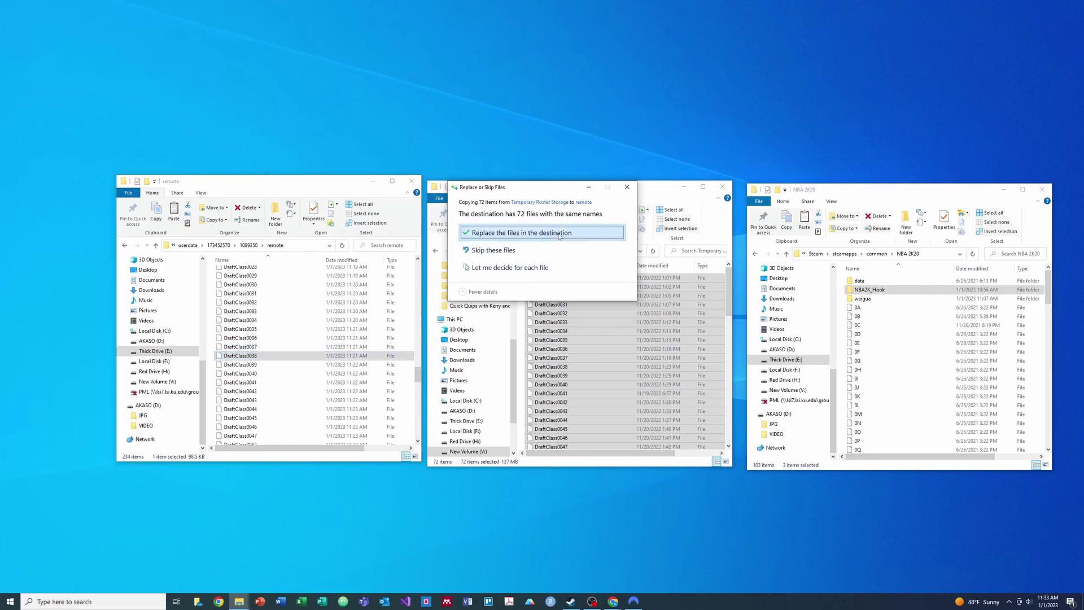
pyautogui.click(560, 235)
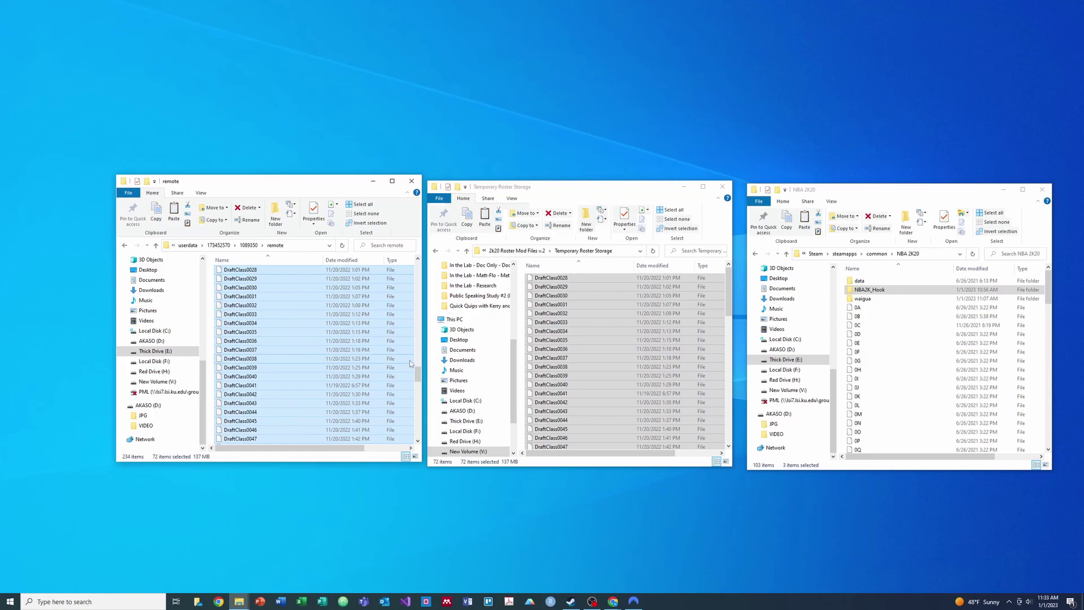
pyautogui.click(576, 138)
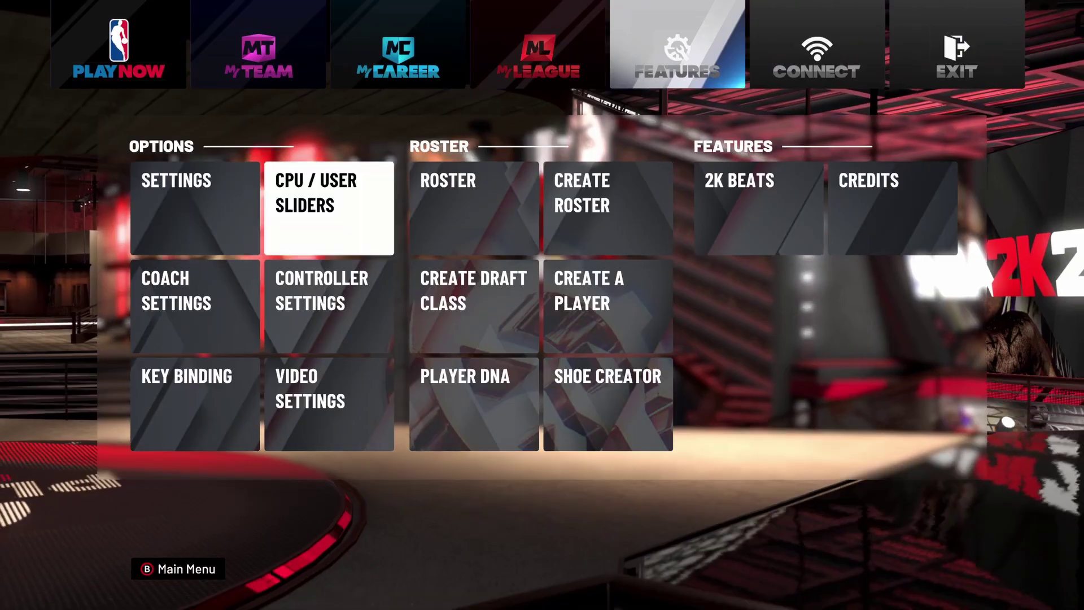
# Open the user-created draft class list from Create Draft Class
pyautogui.press('Right')
pyautogui.press('Down')
pyautogui.press('Return')
pyautogui.press('Right')
pyautogui.press('Right')
pyautogui.press('Return')
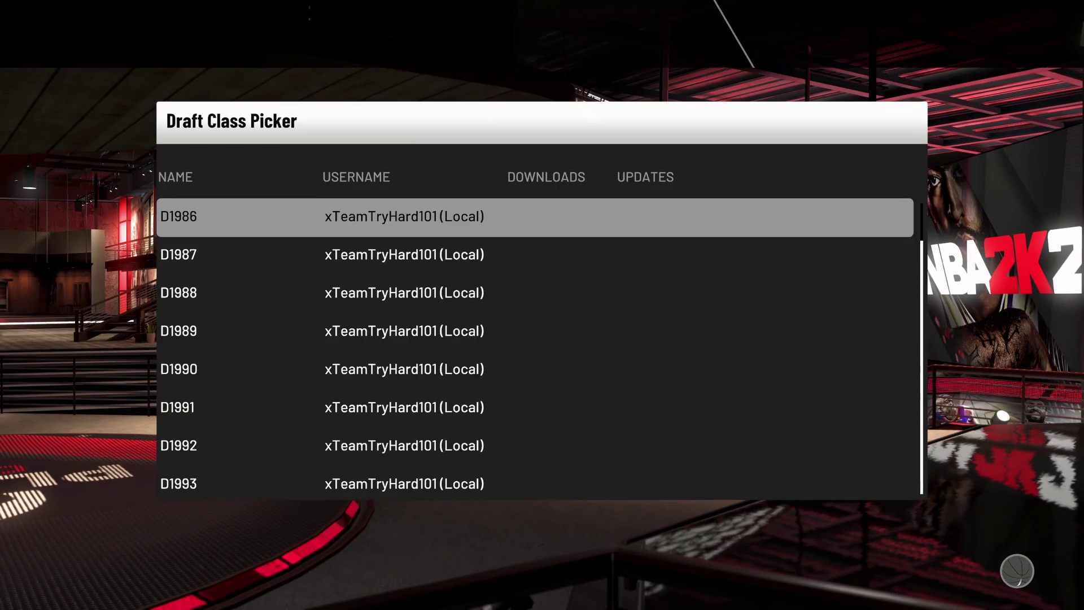
# Look through the draft class list and open the D1986 draft class
pyautogui.press('Down')
pyautogui.press('Down')
pyautogui.press('Down')
pyautogui.press('Down')
pyautogui.press('Down')
pyautogui.press('Down')
pyautogui.press('Up')
pyautogui.press('Up')
pyautogui.press('Up')
pyautogui.press('Up')
pyautogui.press('Up')
pyautogui.press('Up')
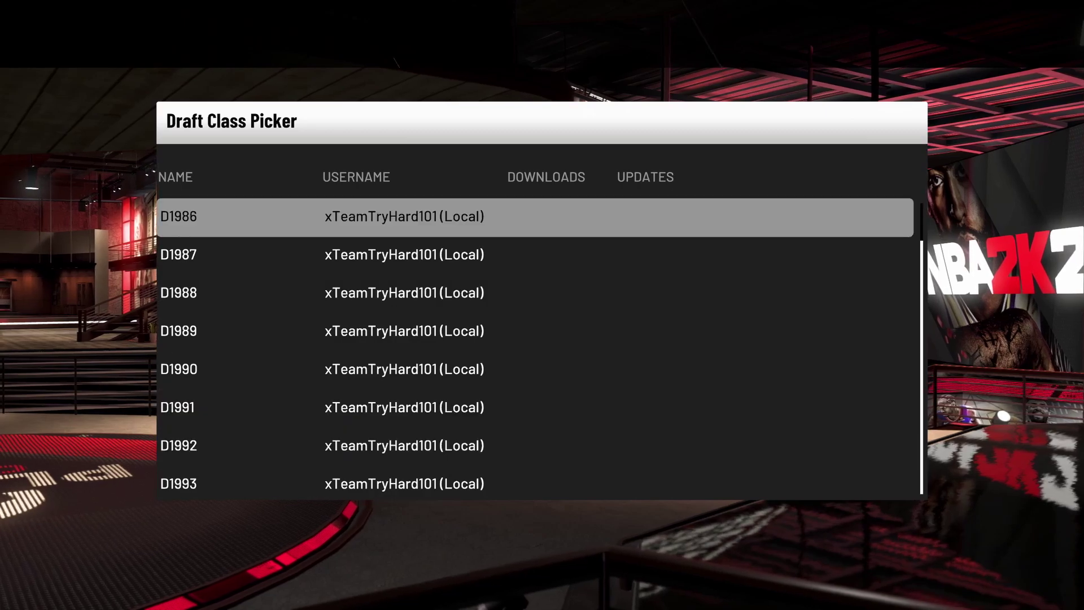
pyautogui.press('Return')
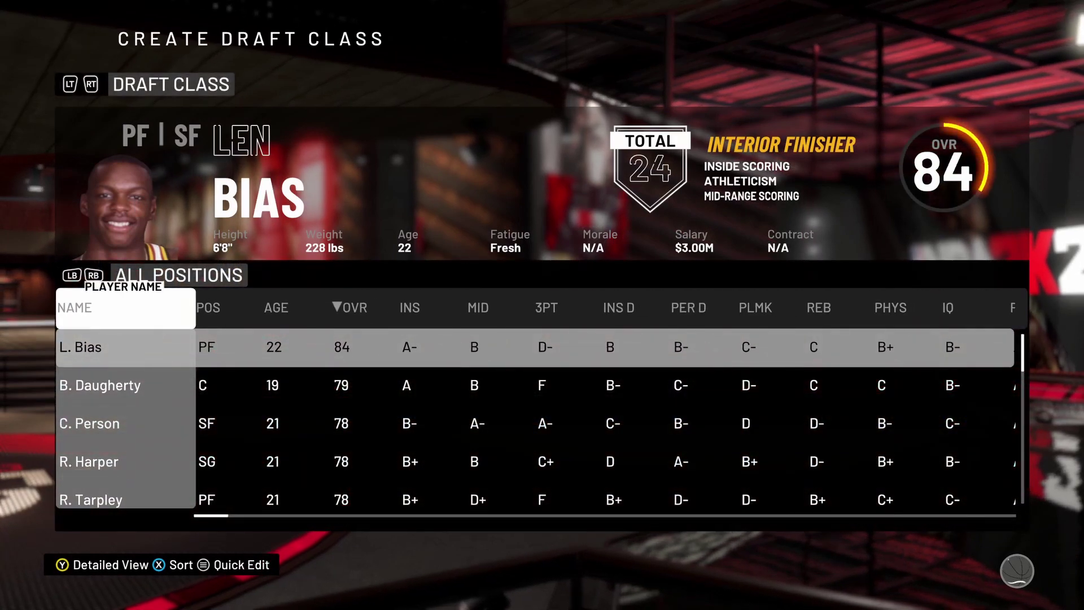
# Examine the players in the D1986 draft class, then exit it without saving
pyautogui.press('Down')
pyautogui.press('Down')
pyautogui.press('Down')
pyautogui.press('Down')
pyautogui.press('Down')
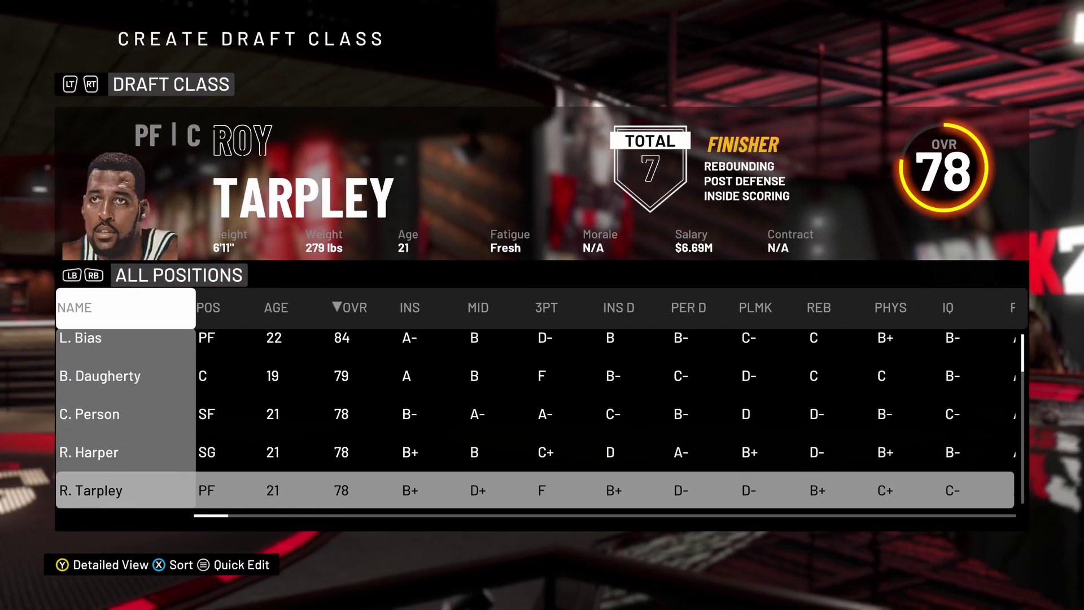
pyautogui.press('Down')
pyautogui.press('Down')
pyautogui.press('Down')
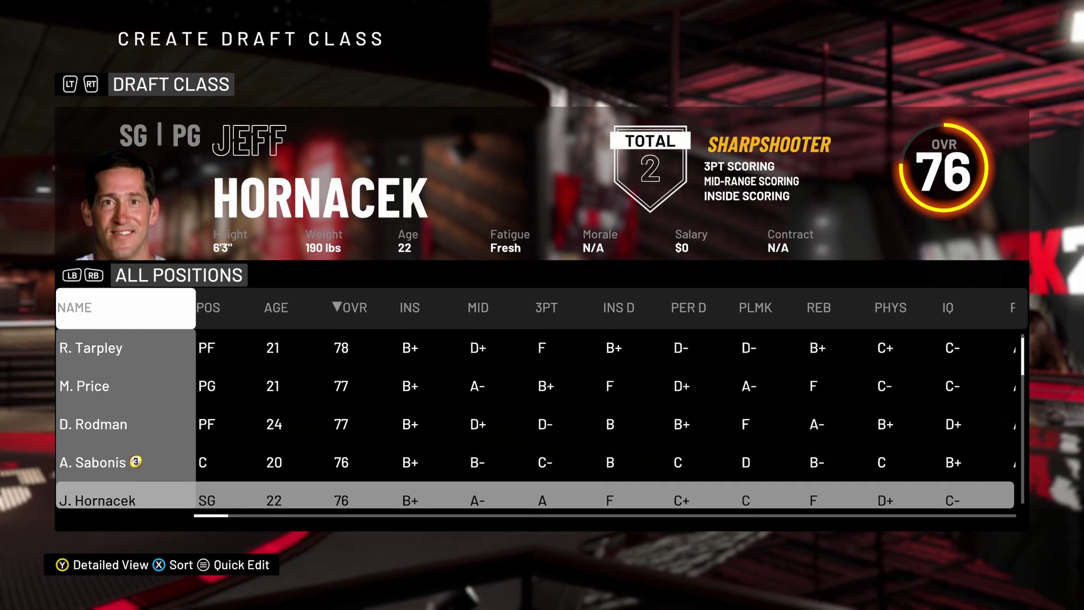
pyautogui.press('Down')
pyautogui.press('Down')
pyautogui.press('Down')
pyautogui.press('Escape')
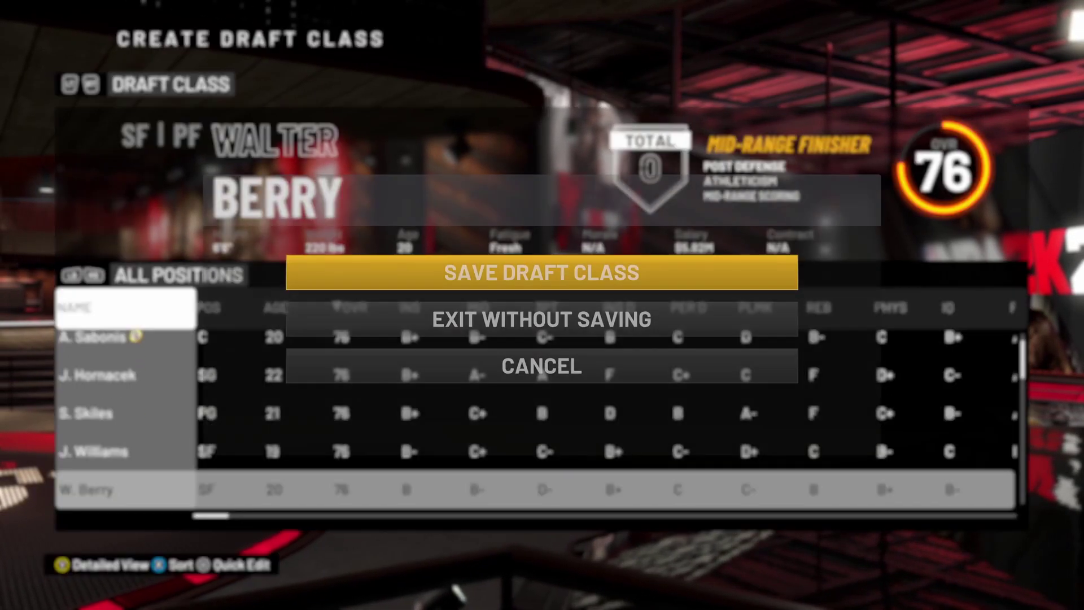
pyautogui.press('Down')
pyautogui.press('Return')
# Return to the user-created draft classes and open D2003
pyautogui.press('Return')
pyautogui.press('Return')
pyautogui.press('Down')
pyautogui.press('Down')
pyautogui.press('Down')
pyautogui.press('Down')
pyautogui.press('Down')
pyautogui.press('Down')
pyautogui.press('Down')
pyautogui.press('Down')
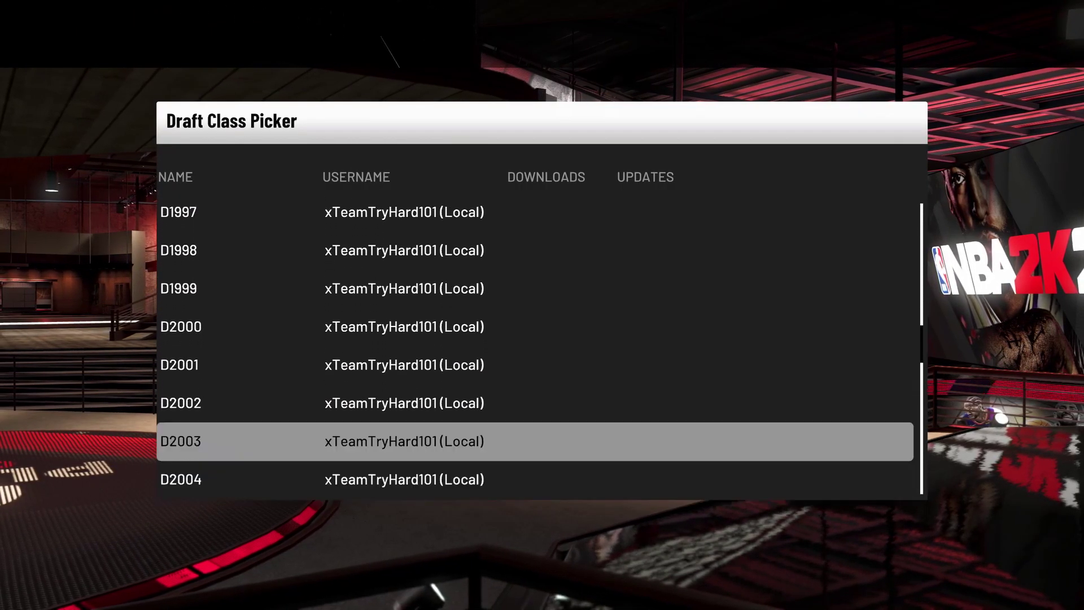
pyautogui.press('Return')
# Examine the players in the D2003 draft class, then exit it without saving
pyautogui.press('Down')
pyautogui.press('Down')
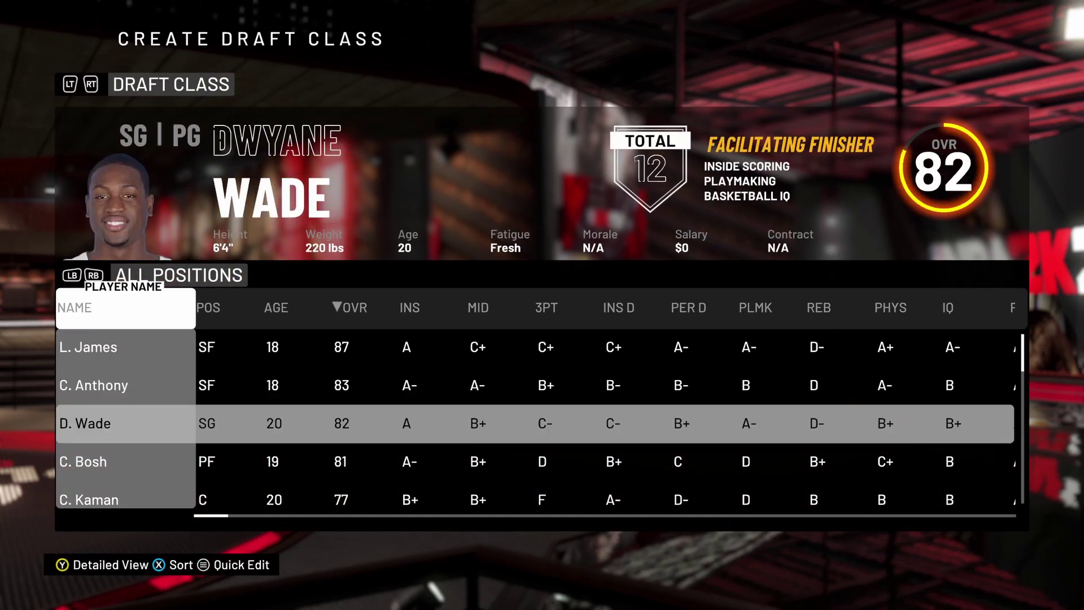
pyautogui.press('Down')
pyautogui.press('Down')
pyautogui.press('Down')
pyautogui.press('Down')
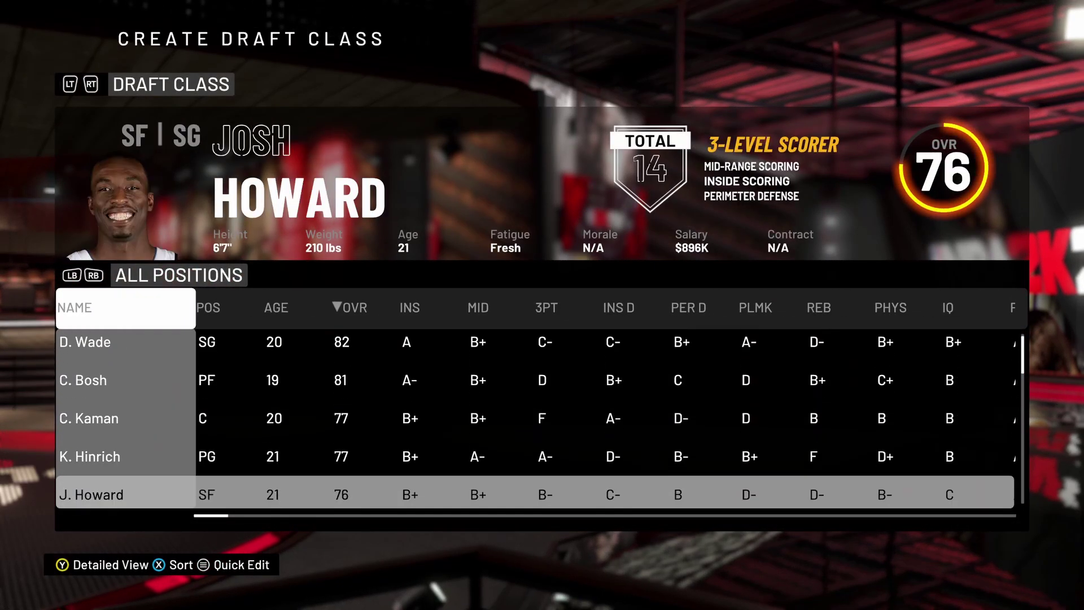
pyautogui.press('Down')
pyautogui.press('Down')
pyautogui.press('Down')
pyautogui.press('Down')
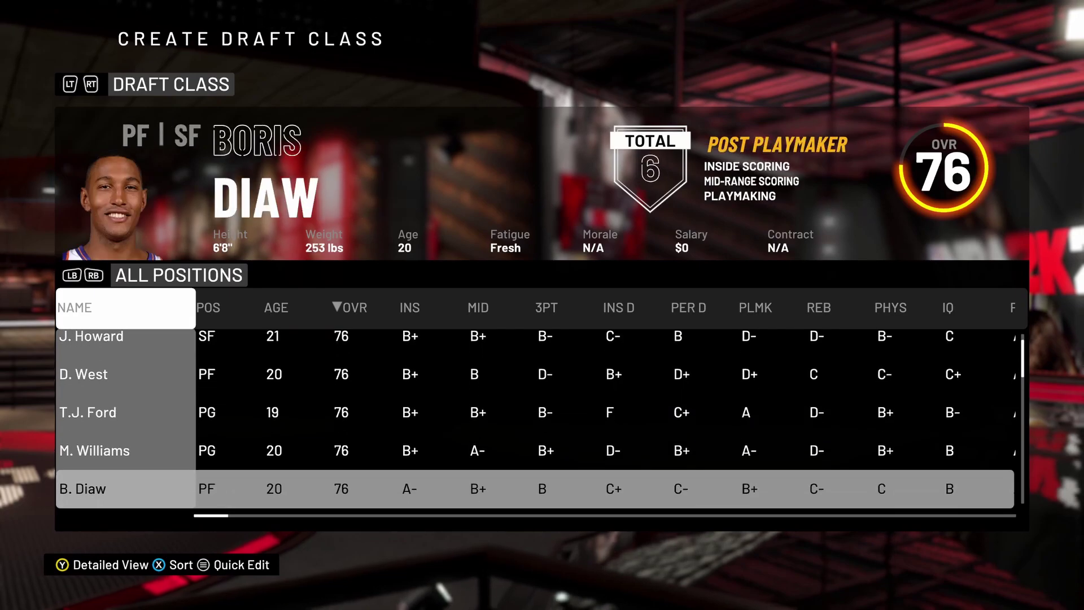
pyautogui.press('Escape')
pyautogui.press('Down')
pyautogui.press('Return')
# Start Create Roster to bring up the choice of roster sources
pyautogui.press('Right')
pyautogui.press('Up')
pyautogui.press('Return')
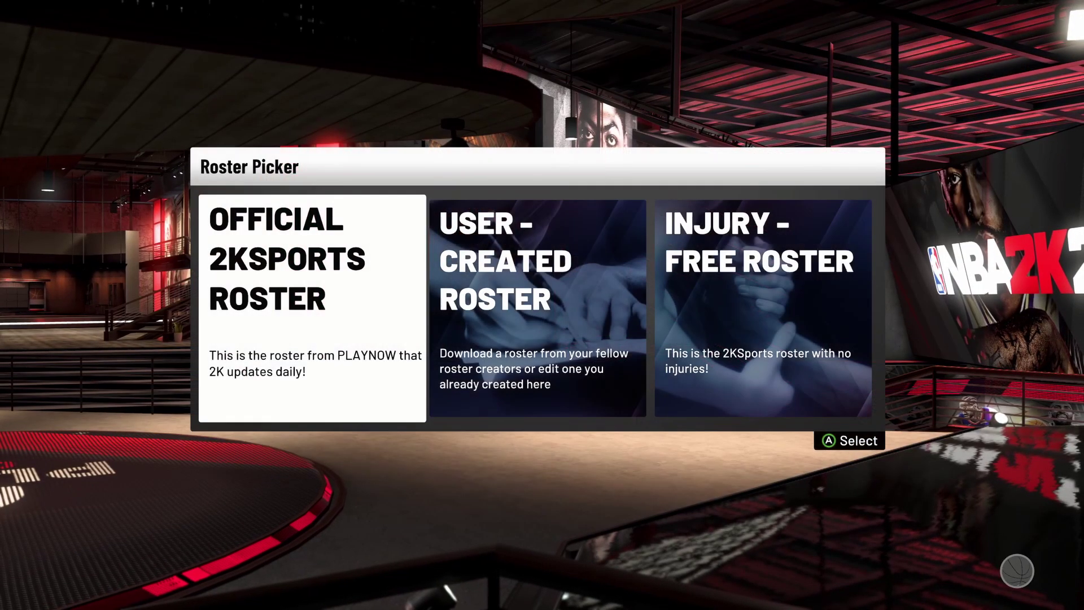
pyautogui.press('Right')
pyautogui.press('Right')
pyautogui.press('Return')
pyautogui.press('Escape')
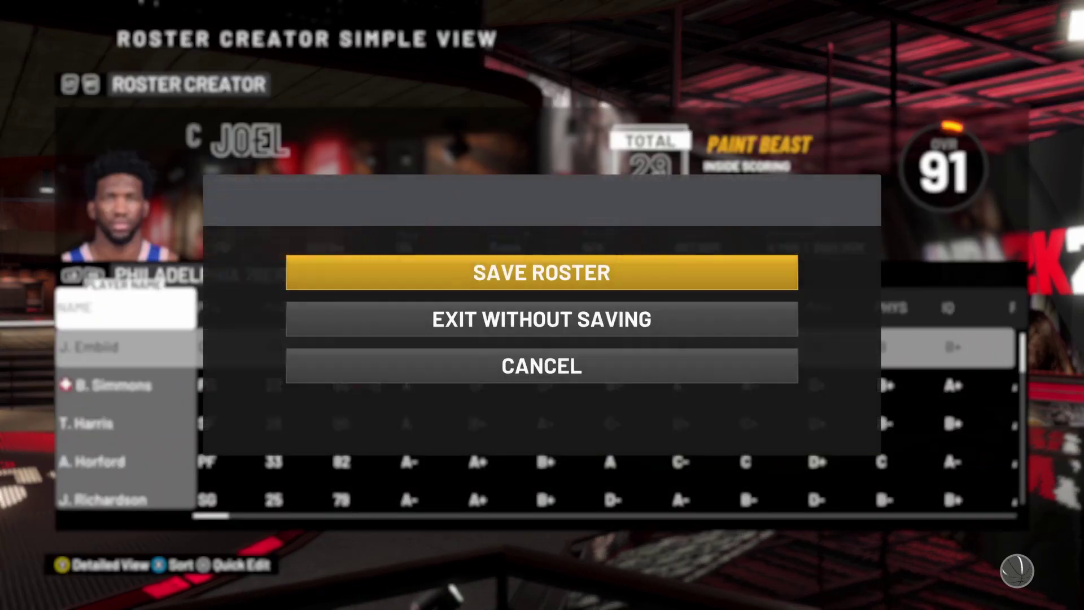
pyautogui.press('Down')
pyautogui.press('Return')
# Open the user-created 1987 roster in the roster creator
pyautogui.press('Return')
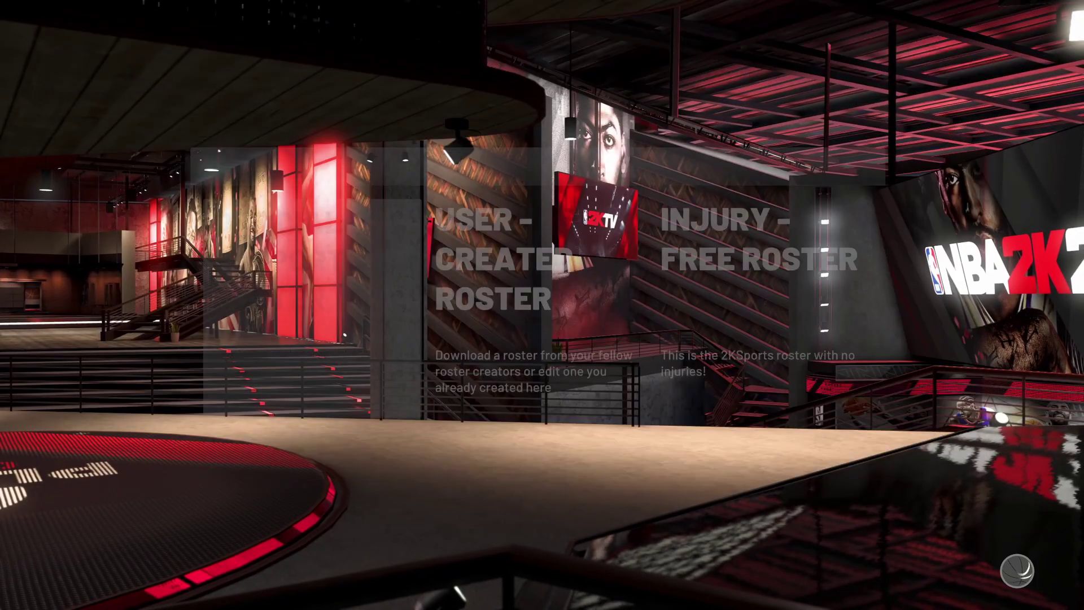
pyautogui.press('Right')
pyautogui.press('Return')
pyautogui.press('Down')
pyautogui.press('Down')
pyautogui.press('Down')
pyautogui.press('Down')
pyautogui.press('Down')
pyautogui.press('Down')
pyautogui.press('Down')
pyautogui.press('Down')
pyautogui.press('Down')
pyautogui.press('Down')
pyautogui.press('Down')
pyautogui.press('Down')
pyautogui.press('Down')
pyautogui.press('Down')
pyautogui.press('Down')
pyautogui.press('Down')
pyautogui.press('Down')
pyautogui.press('Down')
pyautogui.press('Down')
pyautogui.press('Down')
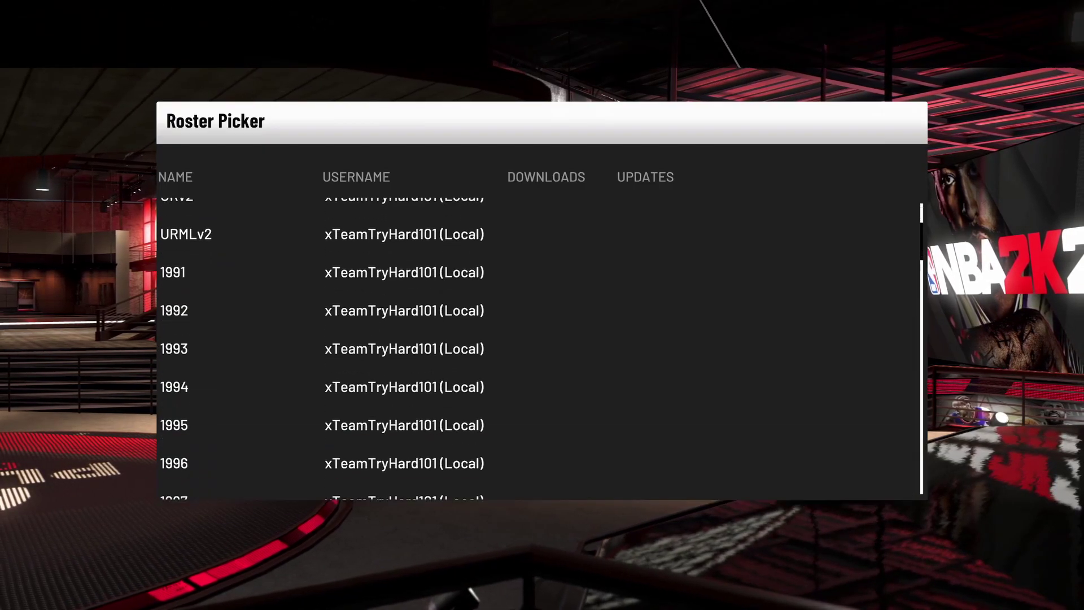
pyautogui.press('Down')
pyautogui.press('Down')
pyautogui.press('Down')
pyautogui.press('Down')
pyautogui.press('Up')
pyautogui.press('Up')
pyautogui.press('Up')
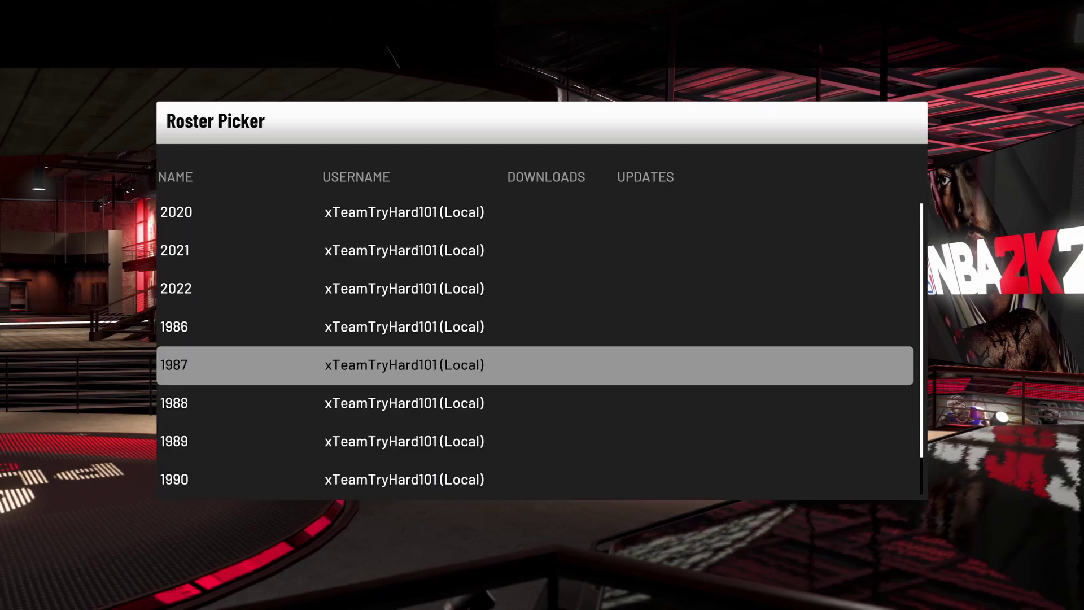
pyautogui.press('Return')
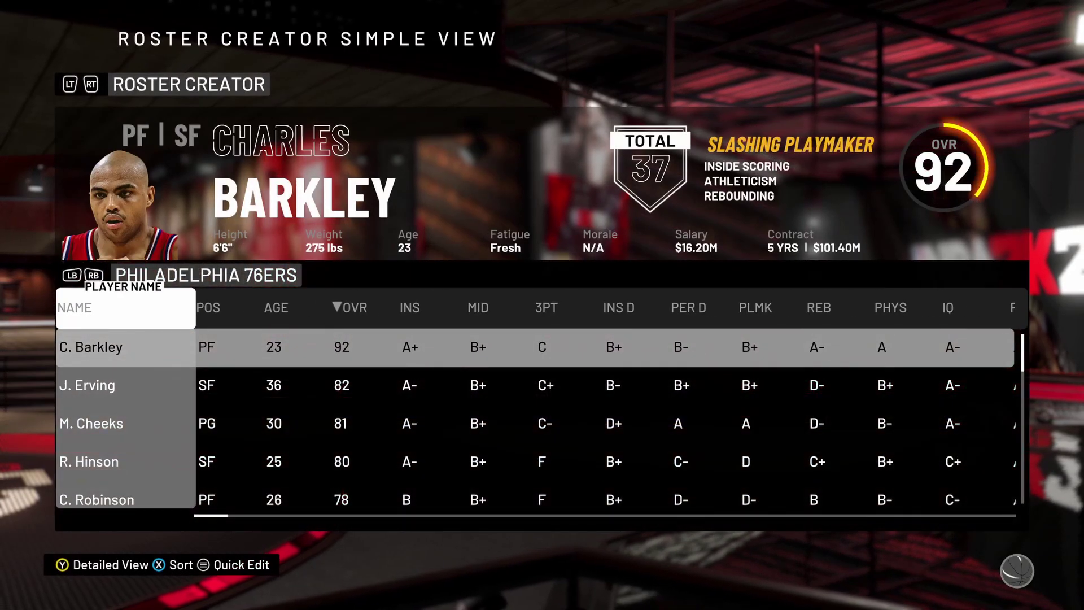
# Switch from the Philadelphia 76ers to the Chicago Bulls in the 1987 roster and examine the Bulls players
pyautogui.press('e')
pyautogui.press('e')
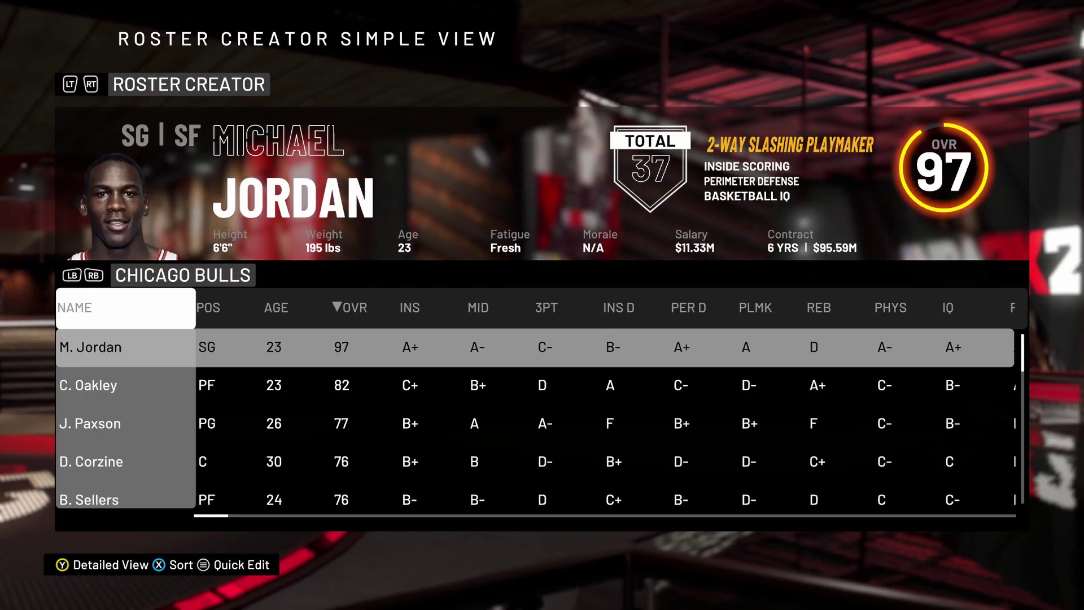
pyautogui.press('Down')
pyautogui.press('Down')
pyautogui.press('Down')
pyautogui.press('Down')
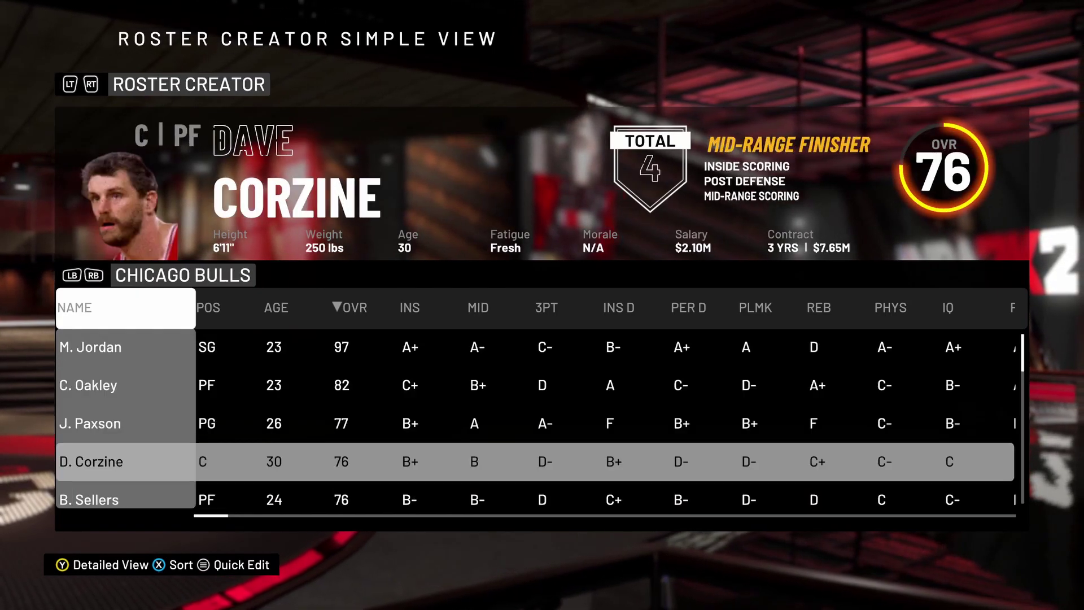
pyautogui.press('Down')
# Examine the Cleveland Cavaliers and Boston Celtics players in the 1987 roster, then exit without saving
pyautogui.press('e')
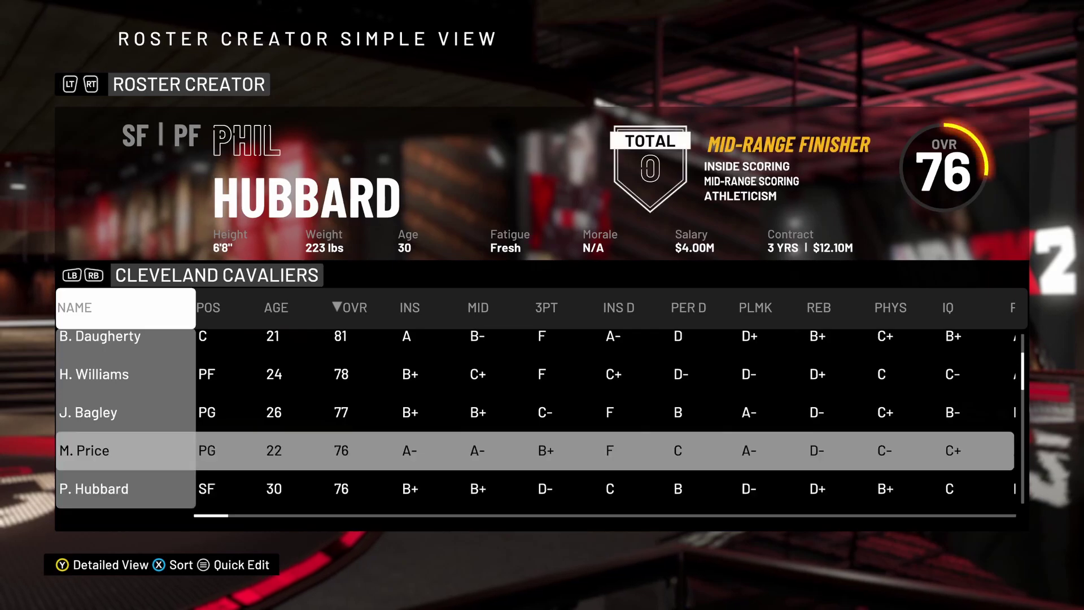
pyautogui.press('e')
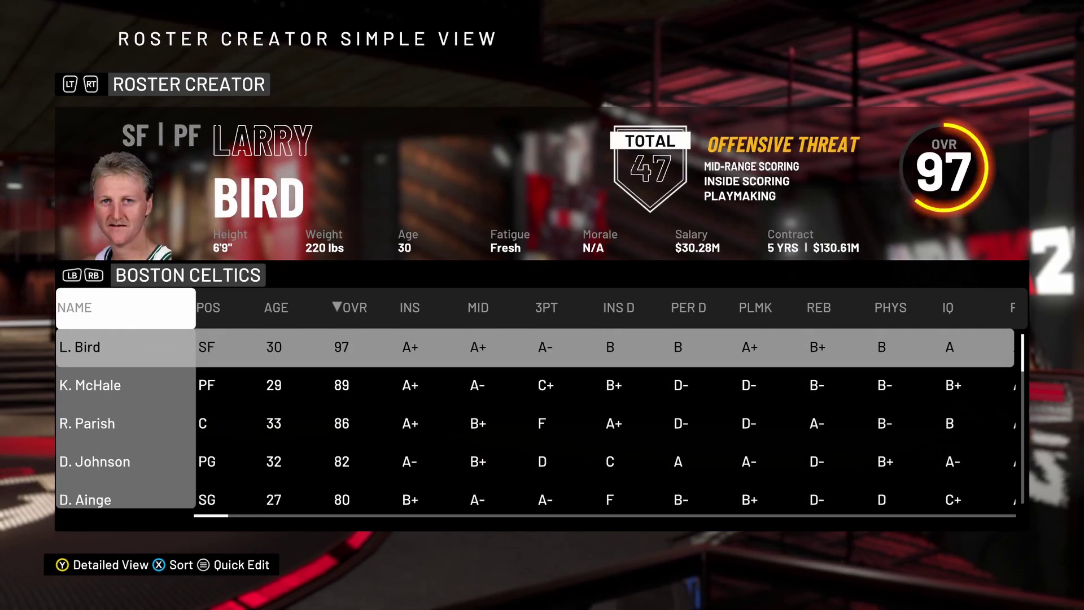
pyautogui.press('Down')
pyautogui.press('Down')
pyautogui.press('Down')
pyautogui.press('Down')
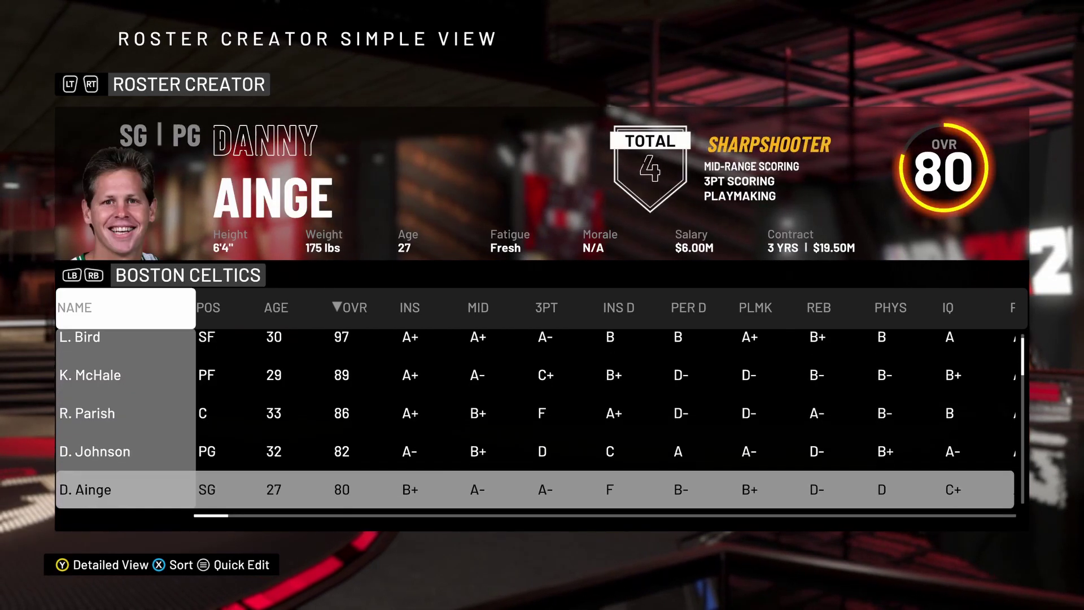
pyautogui.press('Down')
pyautogui.press('Down')
pyautogui.press('Down')
pyautogui.press('Down')
pyautogui.press('Down')
pyautogui.press('Escape')
pyautogui.press('Down')
pyautogui.press('Return')
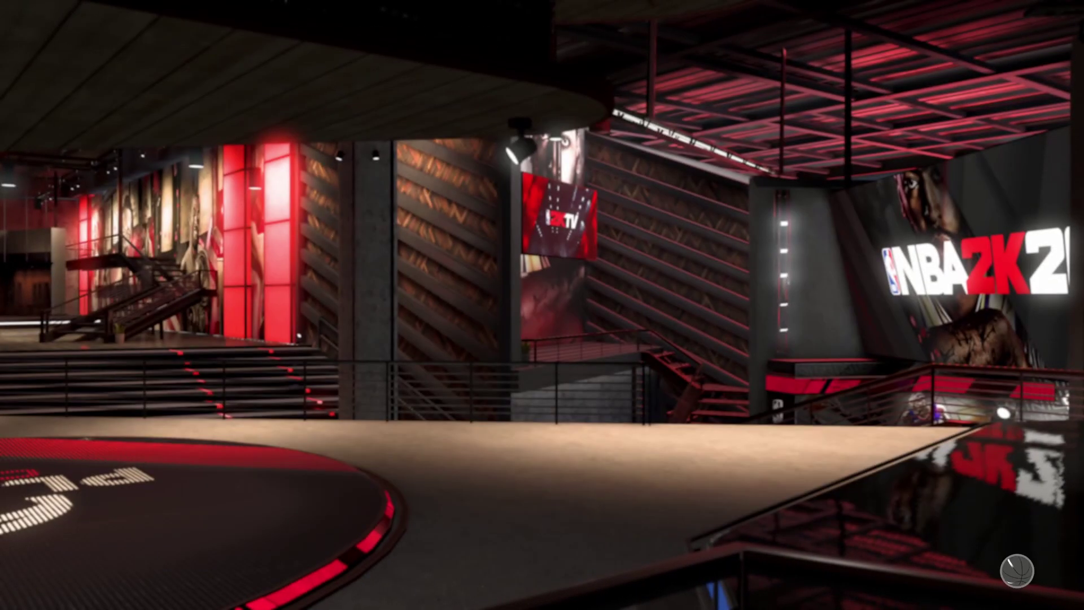
# Leave the Features section and open the Play Now team selection
pyautogui.press('Escape')
pyautogui.press('Left')
pyautogui.press('Left')
pyautogui.press('Left')
pyautogui.press('Left')
pyautogui.press('Return')
pyautogui.press('Return')
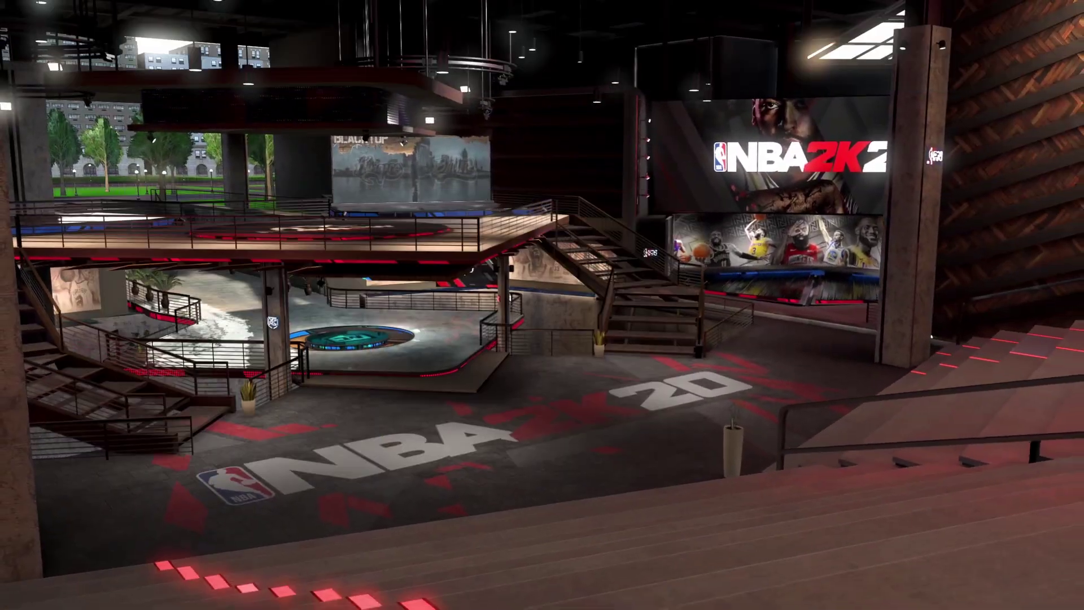
pyautogui.press('y')
pyautogui.press('Escape')
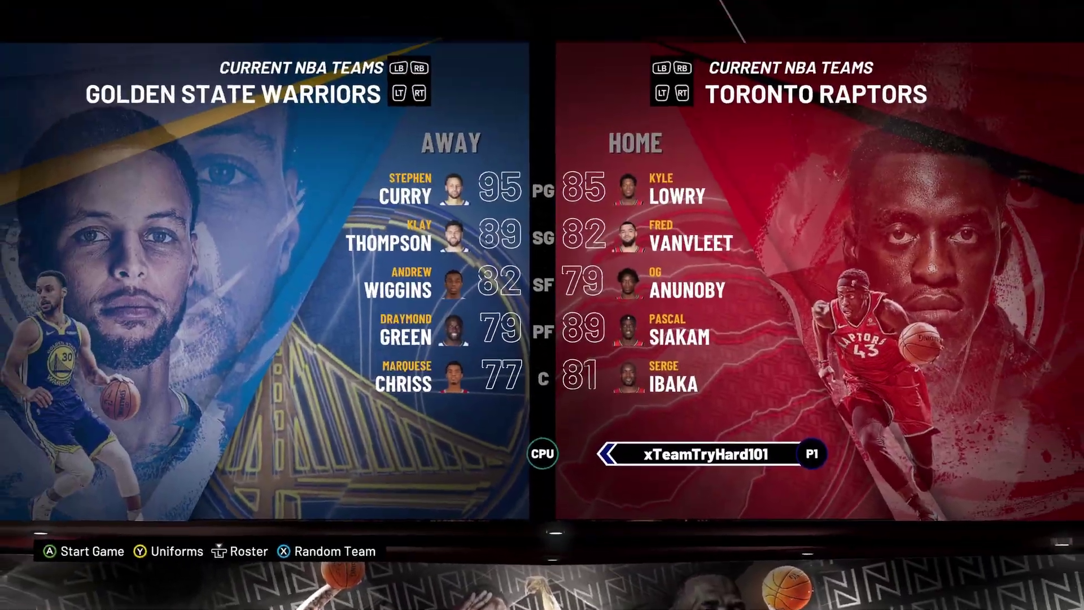
# Load the user-created 2010 roster for the Play Now game
pyautogui.press('Up')
pyautogui.press('Right')
pyautogui.press('Return')
pyautogui.press('Down')
pyautogui.press('Down')
pyautogui.press('Down')
pyautogui.press('Down')
pyautogui.press('Down')
pyautogui.press('Down')
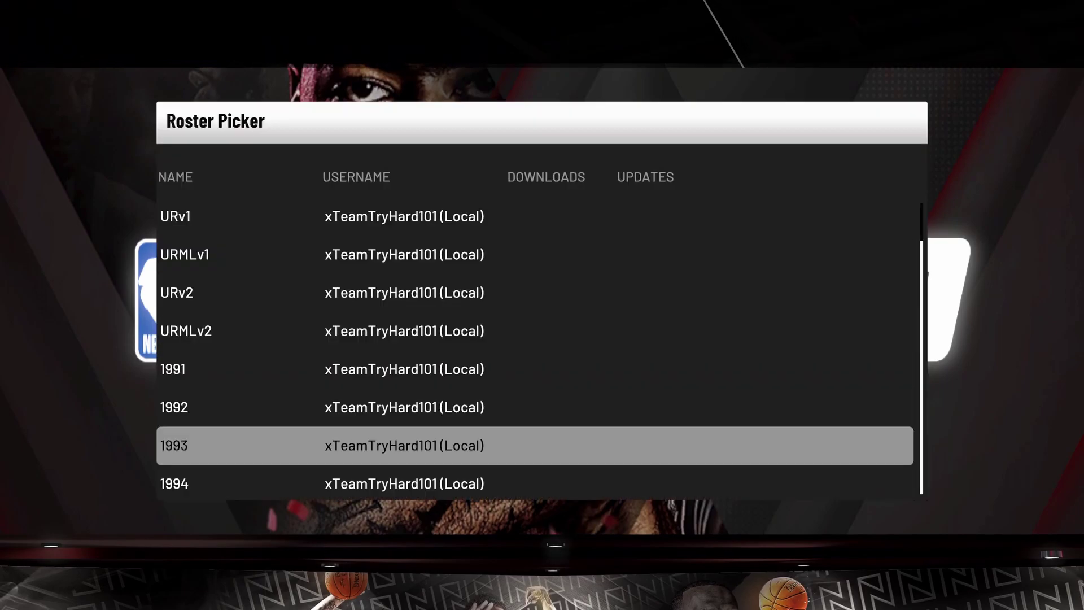
pyautogui.press('Down')
pyautogui.press('Down')
pyautogui.press('Down')
pyautogui.press('Down')
pyautogui.press('Down')
pyautogui.press('Down')
pyautogui.press('Down')
pyautogui.press('Down')
pyautogui.press('Down')
pyautogui.press('Down')
pyautogui.press('Down')
pyautogui.press('Down')
pyautogui.press('Down')
pyautogui.press('Down')
pyautogui.press('Down')
pyautogui.press('Down')
pyautogui.press('Down')
pyautogui.press('Up')
pyautogui.press('Down')
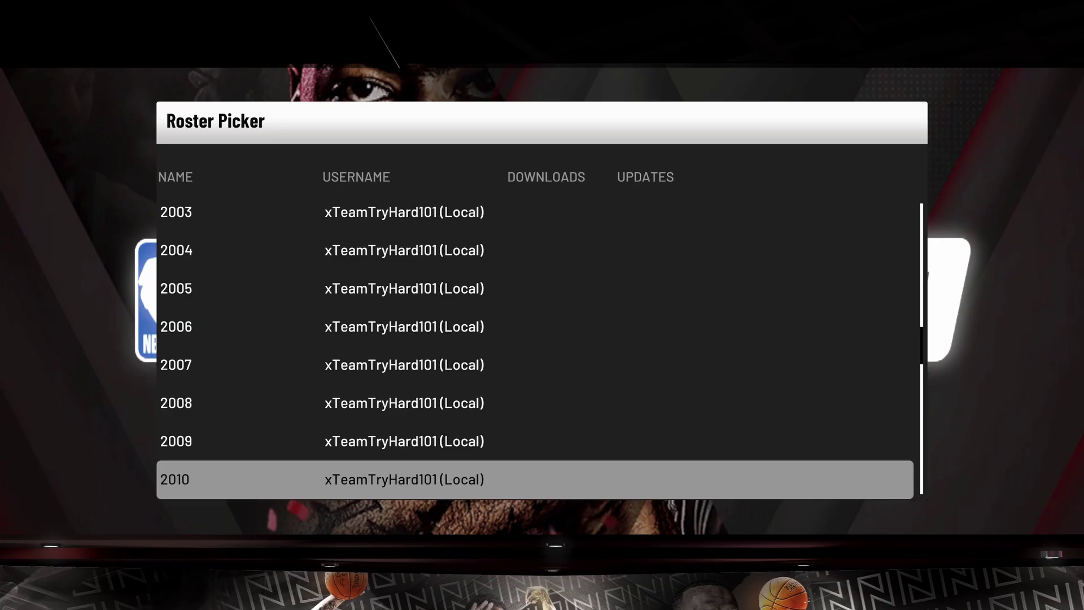
pyautogui.press('Return')
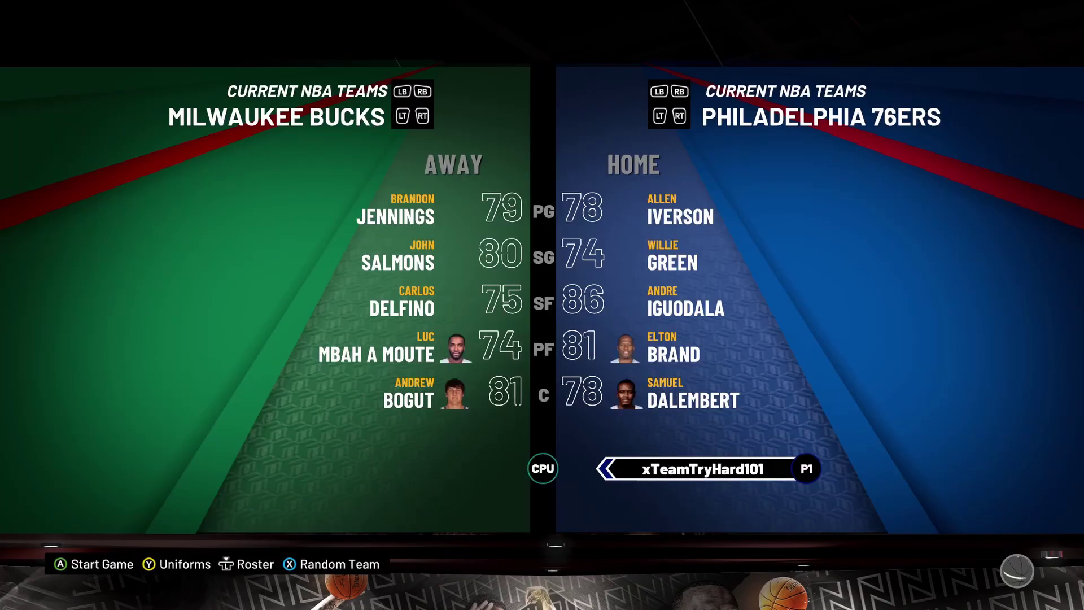
# Change the home team to the Cleveland Cavaliers
pyautogui.press('Right')
pyautogui.press('Right')
pyautogui.press('Right')
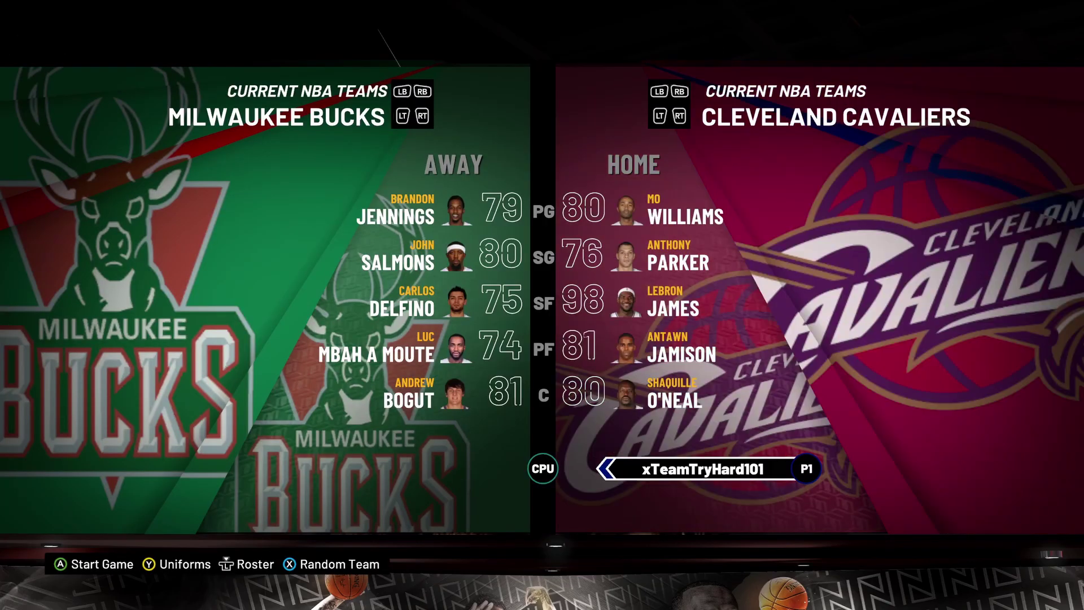
# Change the home team to the Boston Celtics and switch control to the away side
pyautogui.press('Left')
pyautogui.press('Left')
pyautogui.press('Left')
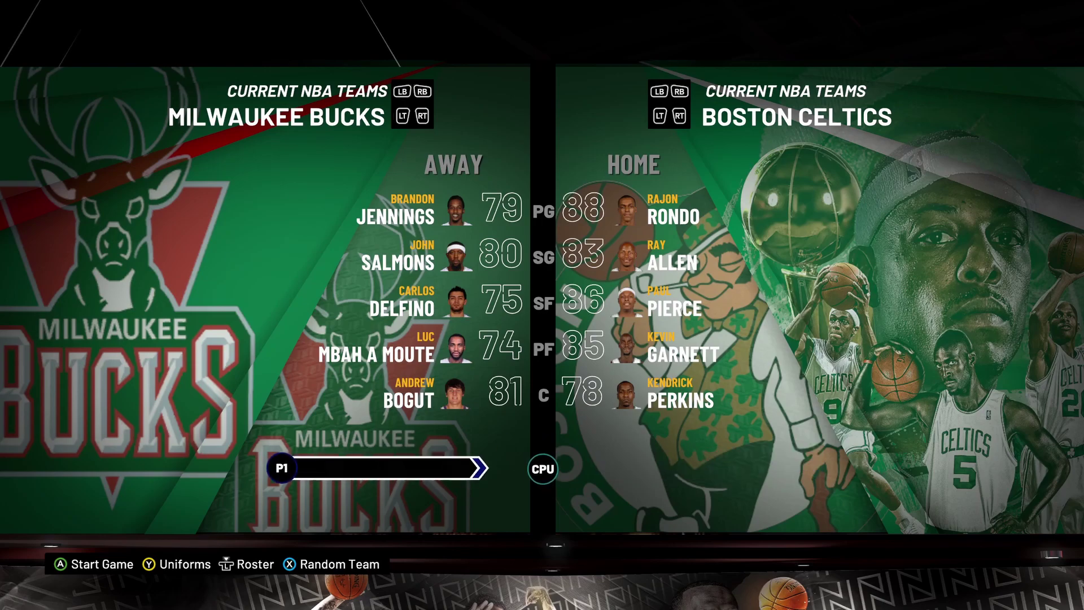
# Change the away team to the Los Angeles Lakers and return player control to the home Celtics
pyautogui.press('Right')
pyautogui.press('Right')
pyautogui.press('Right')
pyautogui.press('Right')
pyautogui.press('Right')
pyautogui.press('Right')
pyautogui.press('Right')
pyautogui.press('Right')
pyautogui.press('Right')
pyautogui.press('Right')
pyautogui.press('Right')
pyautogui.press('Right')
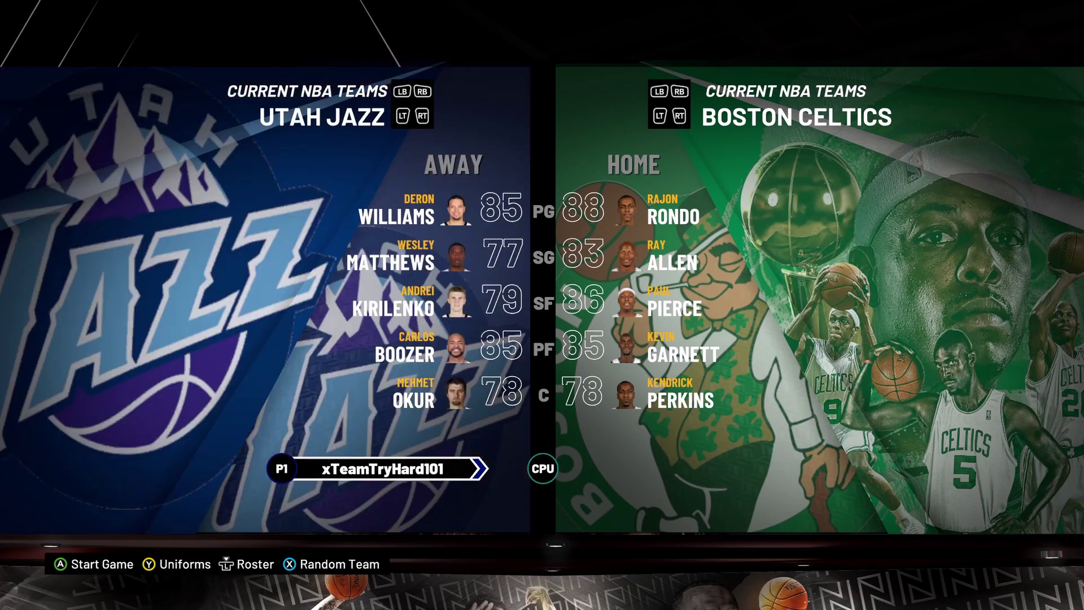
pyautogui.press('Right')
pyautogui.press('Right')
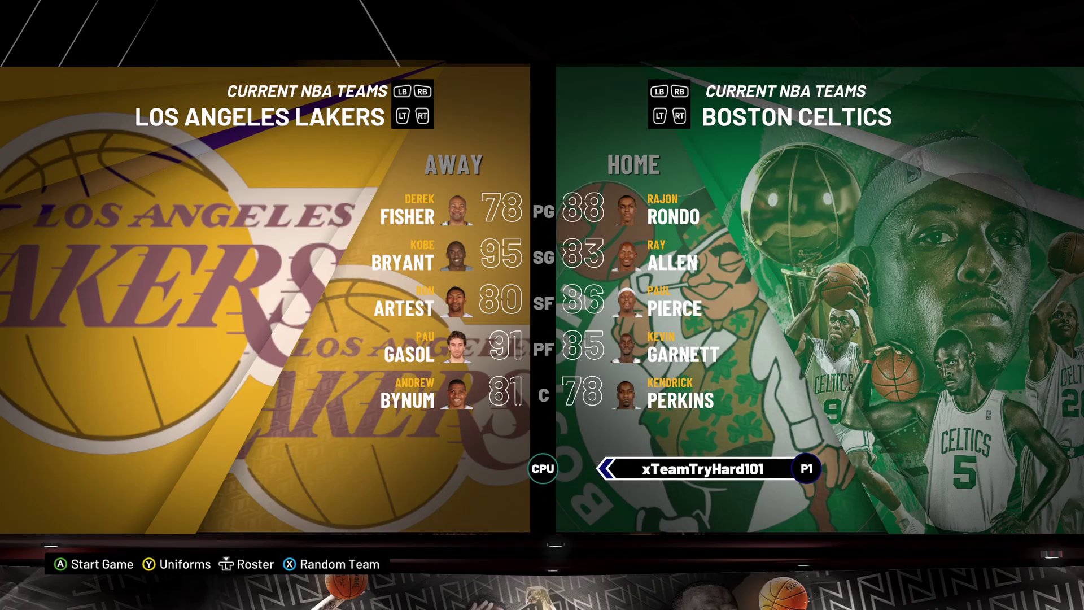
# Start the Lakers at Celtics game, accepting the starting lineups and leaving the defensive matchups on Auto
pyautogui.press('Return')
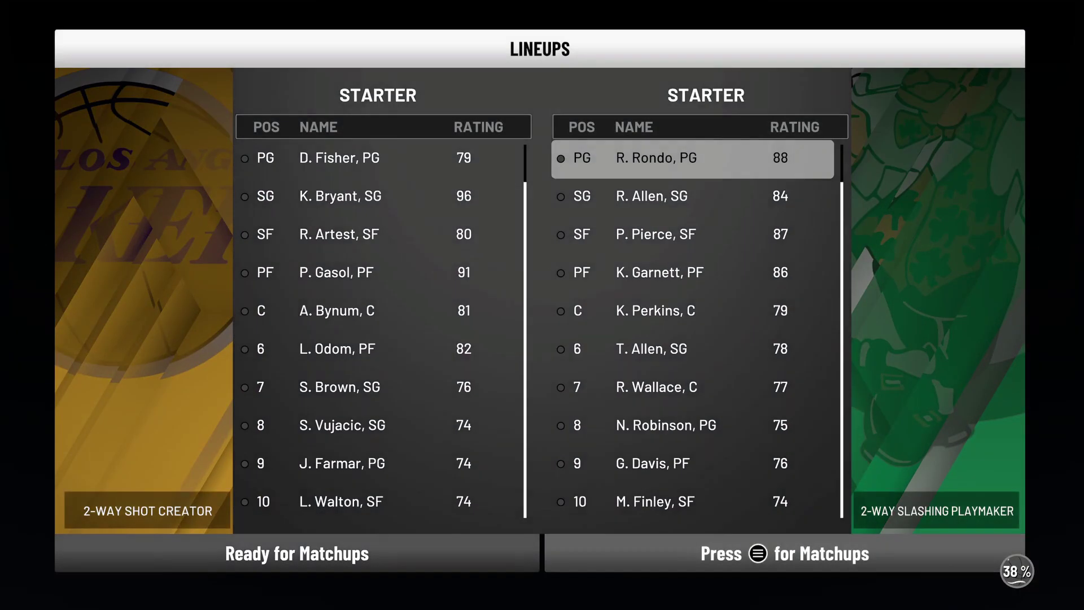
pyautogui.press('Return')
pyautogui.press('Return')
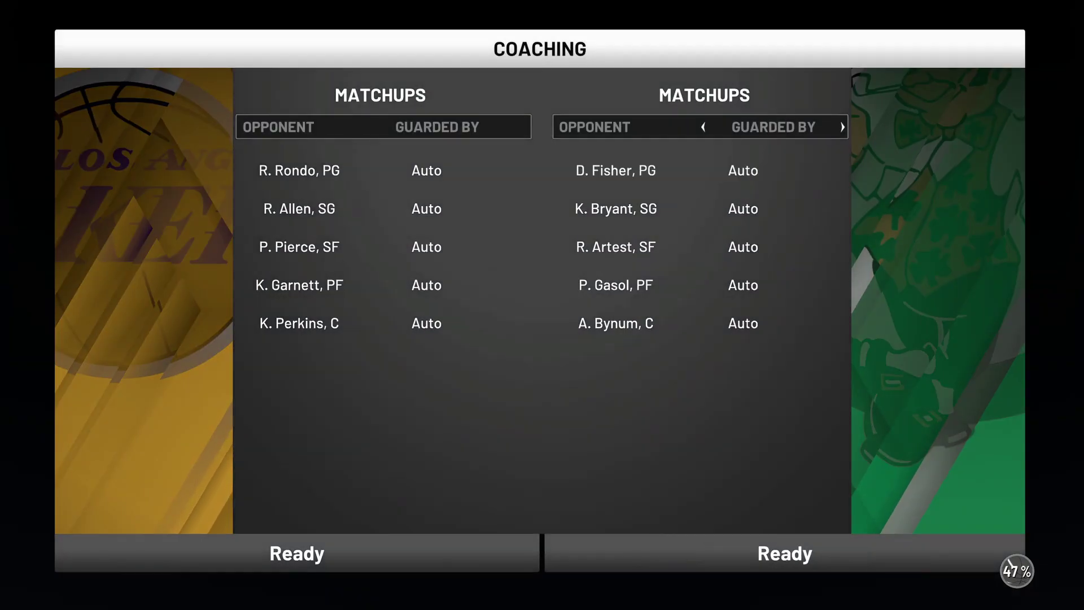